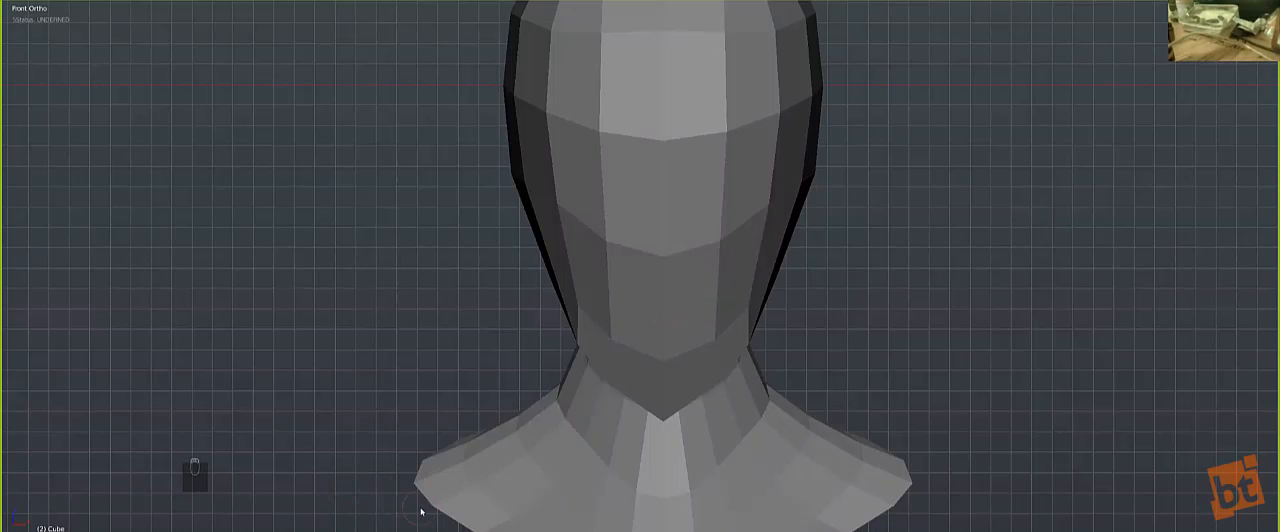
Step: Enable dynamic topology for sculpting the low-poly bust
middle_click_drag(414, 223, 469, 269)
key("KP_1")
key("r")
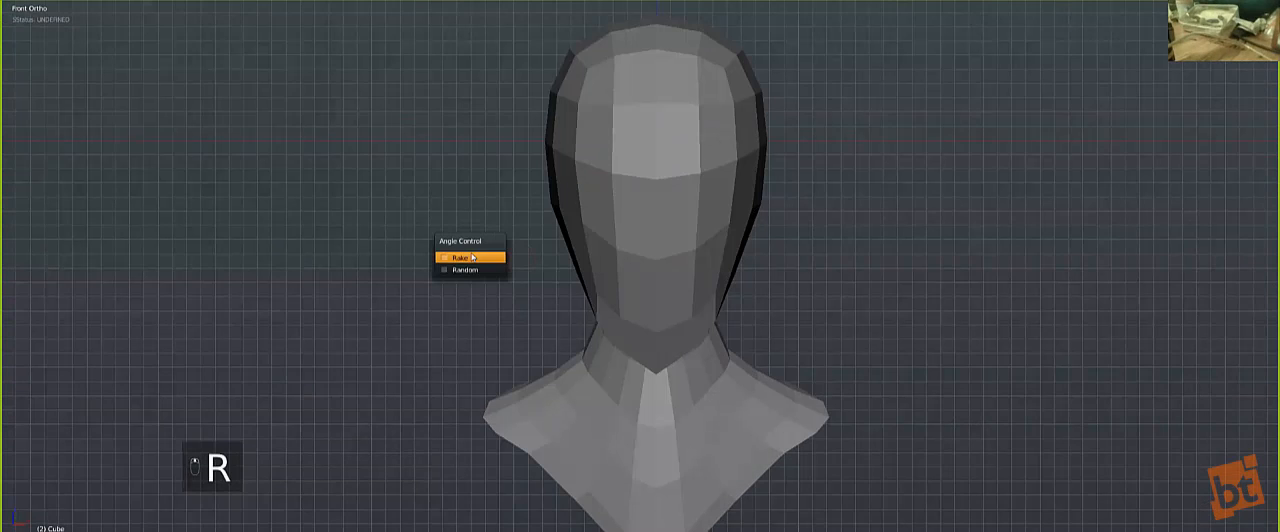
key("t")
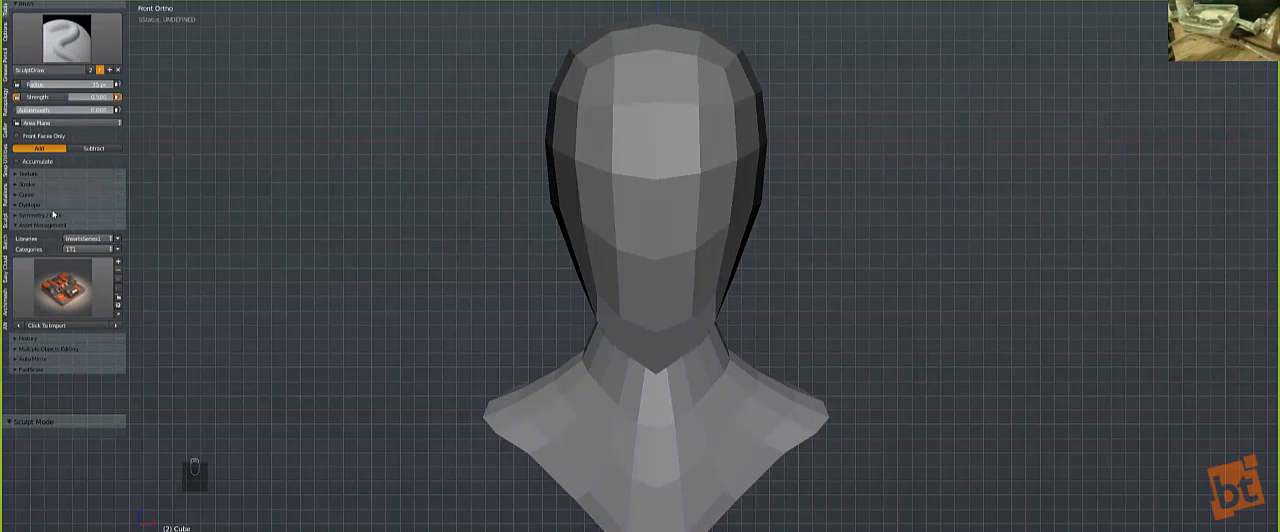
left_click(27, 205)
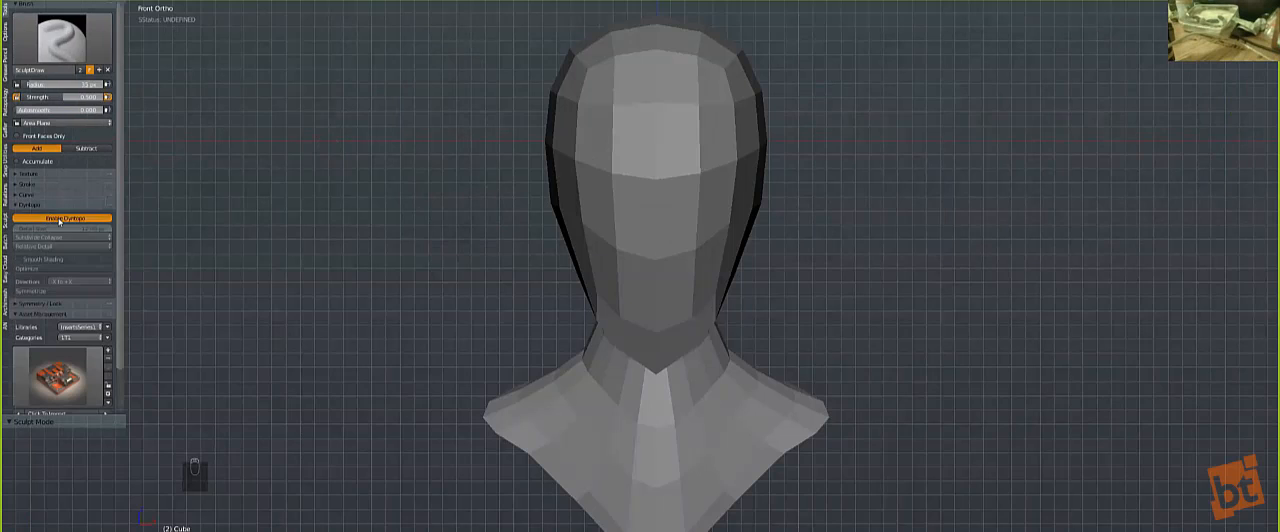
left_click(59, 220)
Step: Pull the front of the face forward in the side view with an enlarged Grab brush
middle_click_drag(240, 220, 429, 264)
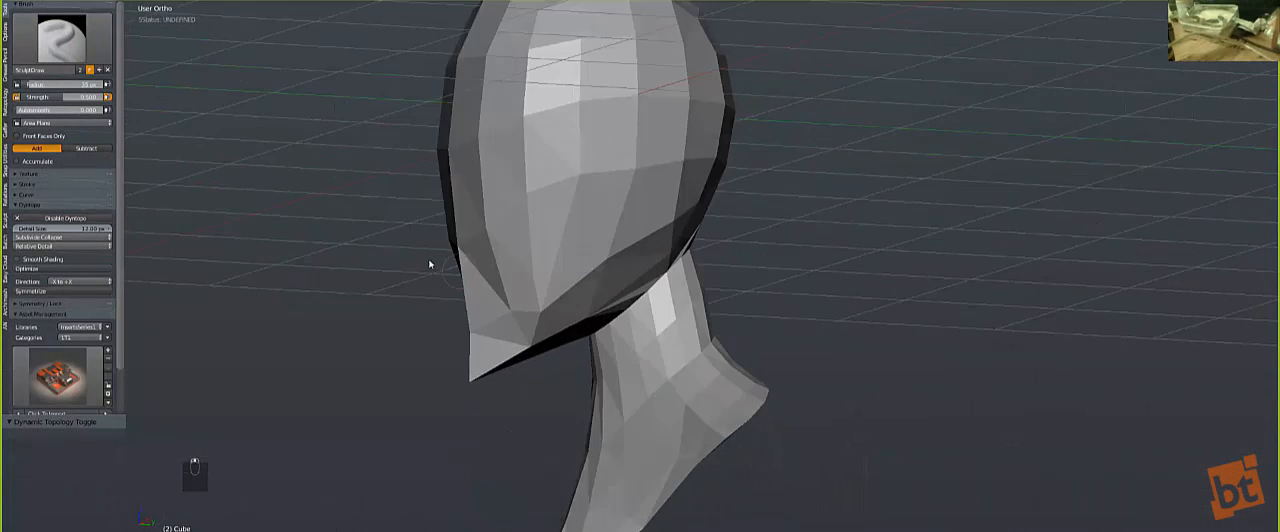
key("KP_1")
key("KP_3")
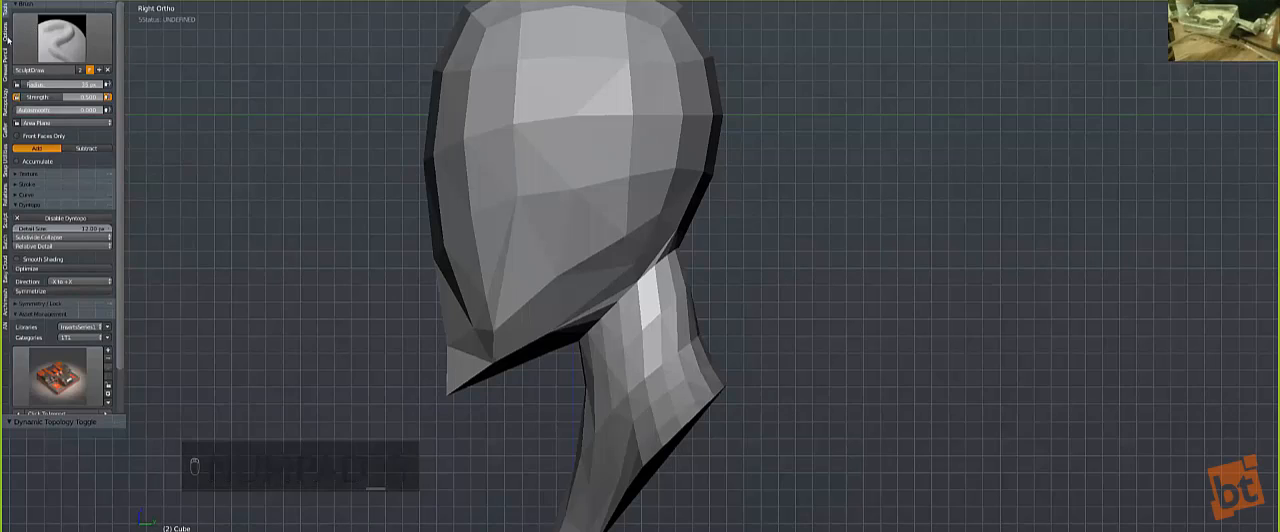
left_click(6, 35)
left_click(28, 58)
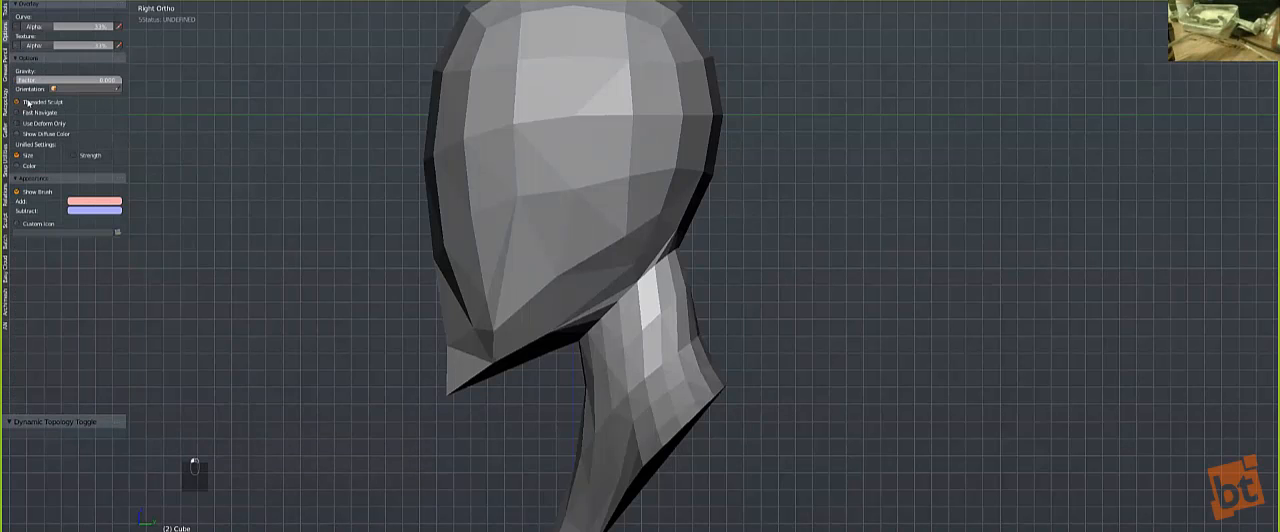
left_click(6, 11)
key("bracketright")
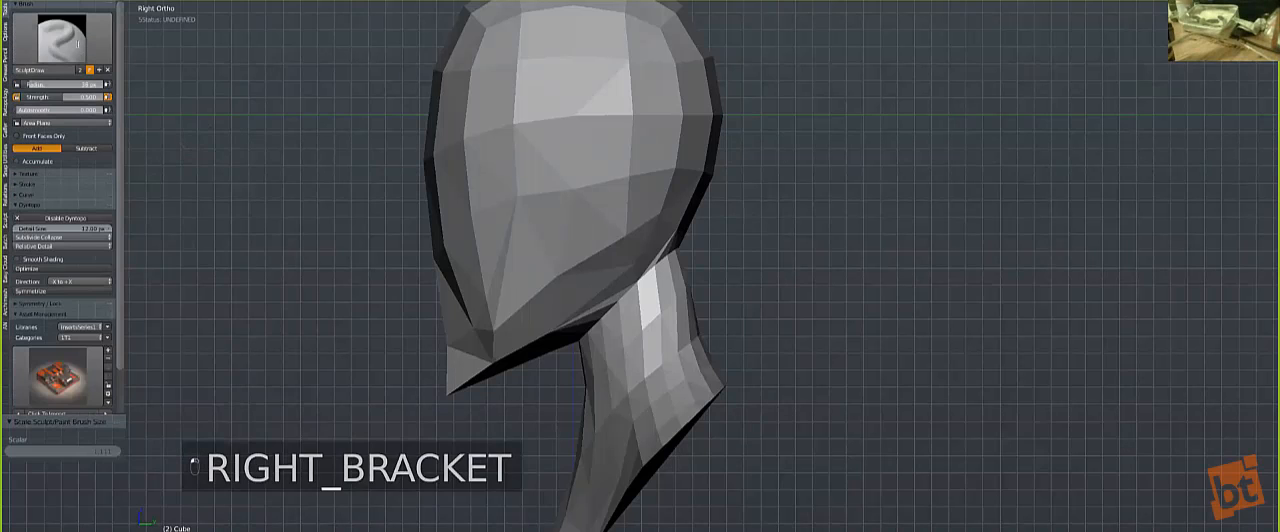
left_click(75, 42)
left_click(276, 90)
key("bracketright")
key("bracketright")
key("bracketright")
key("bracketright")
key("bracketright")
key("bracketright")
key("bracketright")
key("bracketright")
key("bracketright")
key("bracketright")
key("bracketright")
key("bracketright")
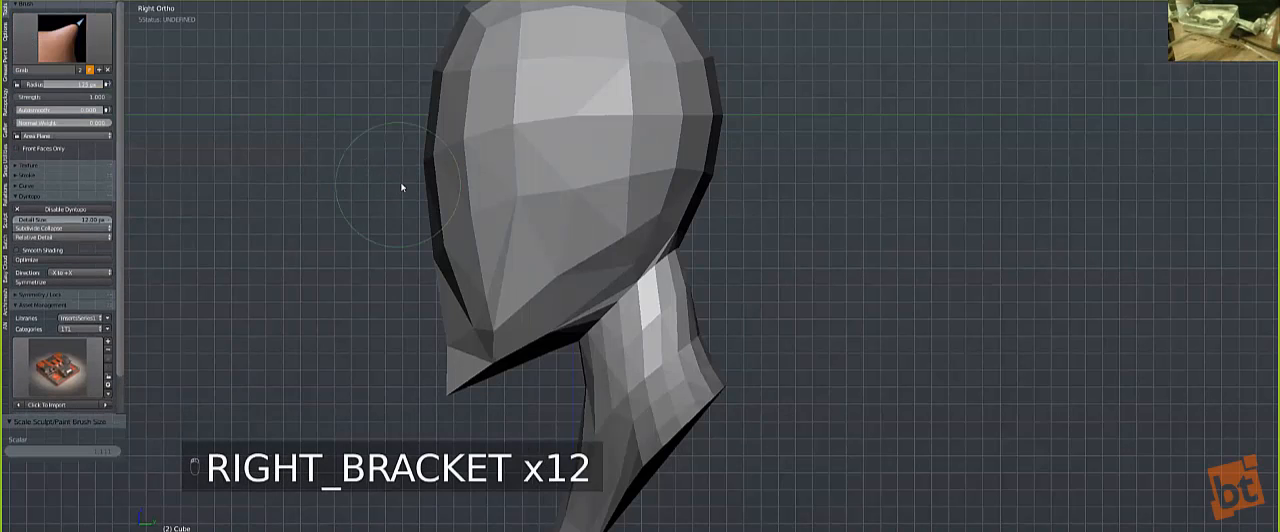
left_click_drag(432, 188, 415, 196)
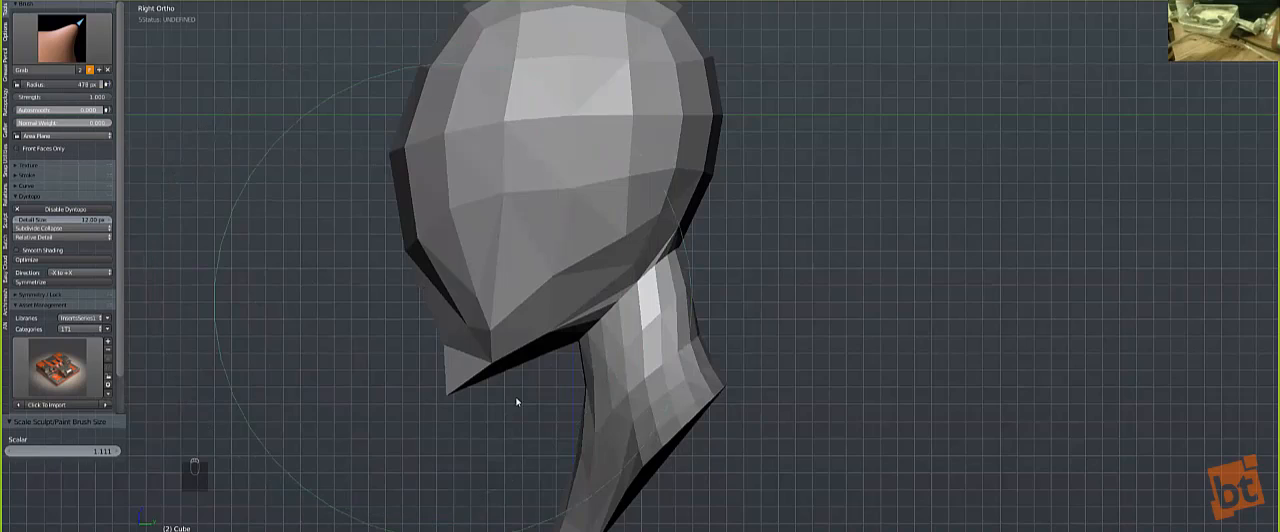
Step: Reshape the bust's chest and shoulders with a smaller Grab brush, working from the side and front views
scroll(517, 402, "down", 3)
key("bracketleft")
key("bracketleft")
key("bracketleft")
key("bracketleft")
key("bracketleft")
key("bracketleft")
key("bracketleft")
key("bracketleft")
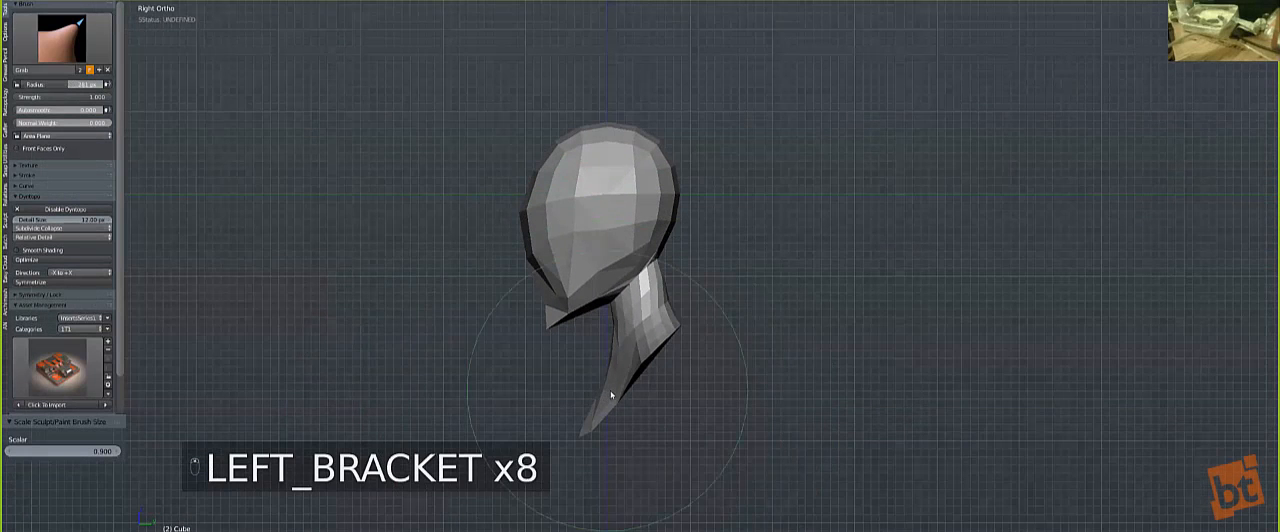
key("bracketleft")
key("bracketleft")
key("bracketleft")
key("bracketleft")
key("bracketleft")
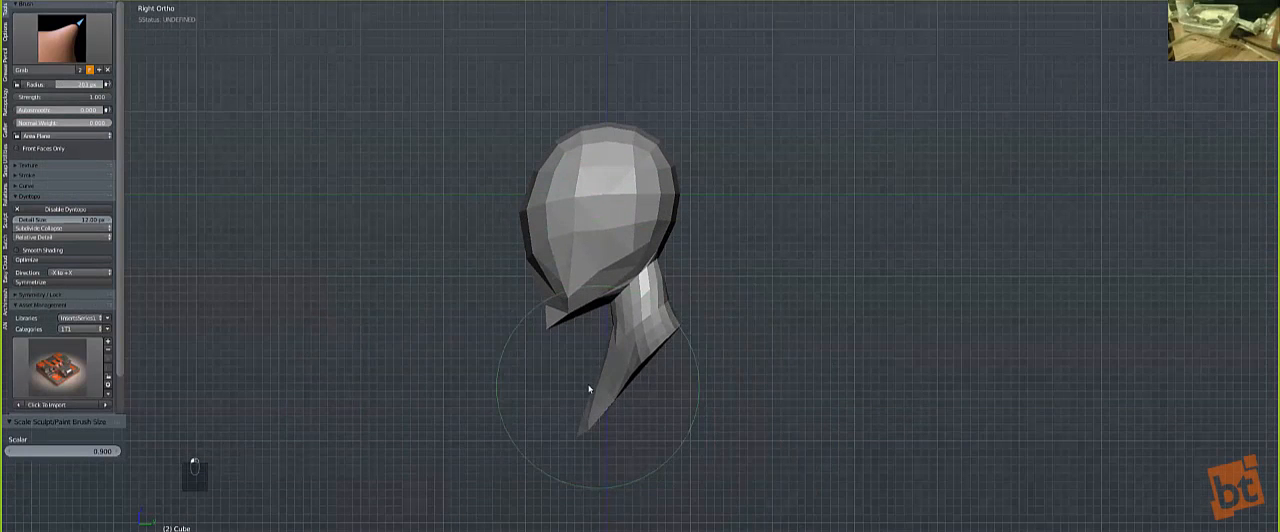
key("KP_1")
key("bracketleft")
key("bracketleft")
key("bracketleft")
left_click_drag(571, 386, 560, 375)
Step: Reshape the chin and jawline with the Grab brush, adjusting its size between strokes
middle_click_drag(485, 254, 757, 329)
key("bracketleft")
key("bracketleft")
key("bracketleft")
key("bracketleft")
key("bracketleft")
key("bracketleft")
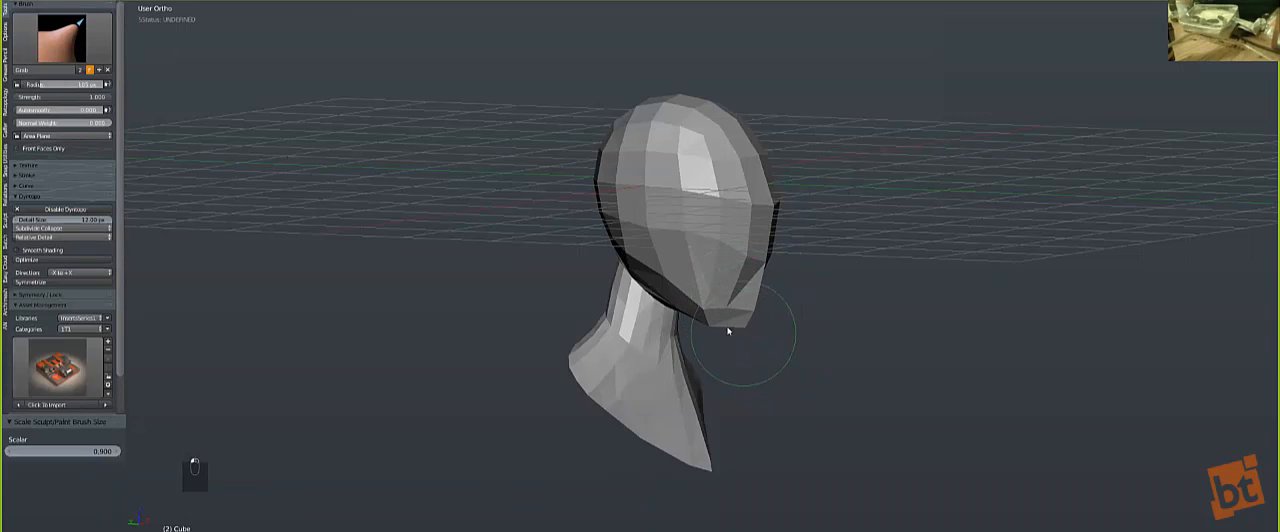
middle_click_drag(763, 324, 742, 322)
key("bracketright")
key("bracketright")
key("bracketright")
key("bracketright")
key("bracketright")
key("bracketright")
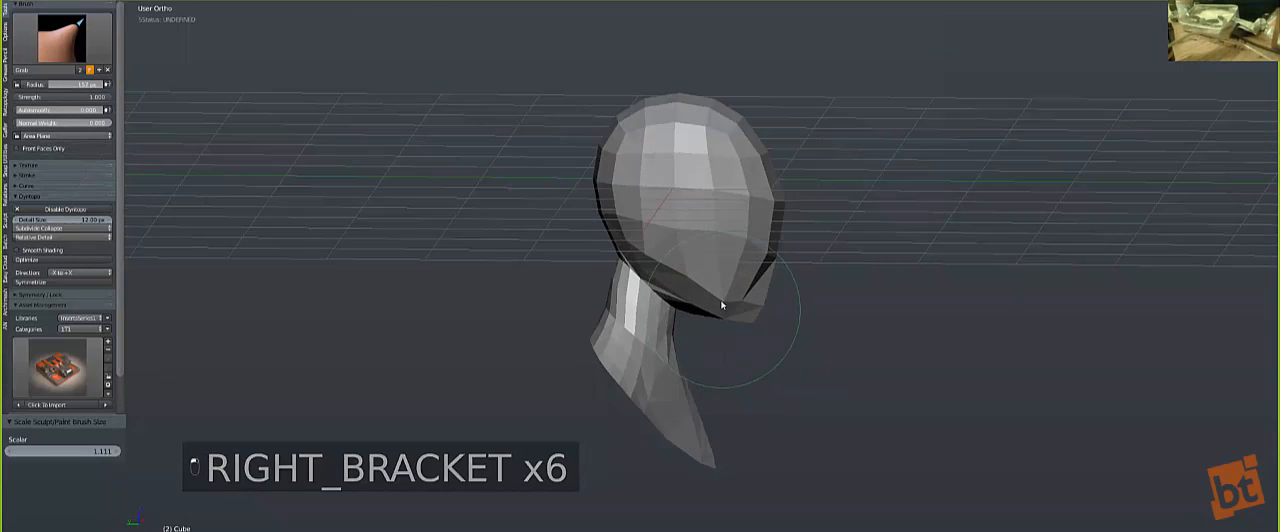
left_click_drag(751, 314, 748, 317)
Step: Refine the jaw and the sides of the head with the Grab brush, finishing in the front view
key("bracketleft")
key("bracketleft")
key("bracketleft")
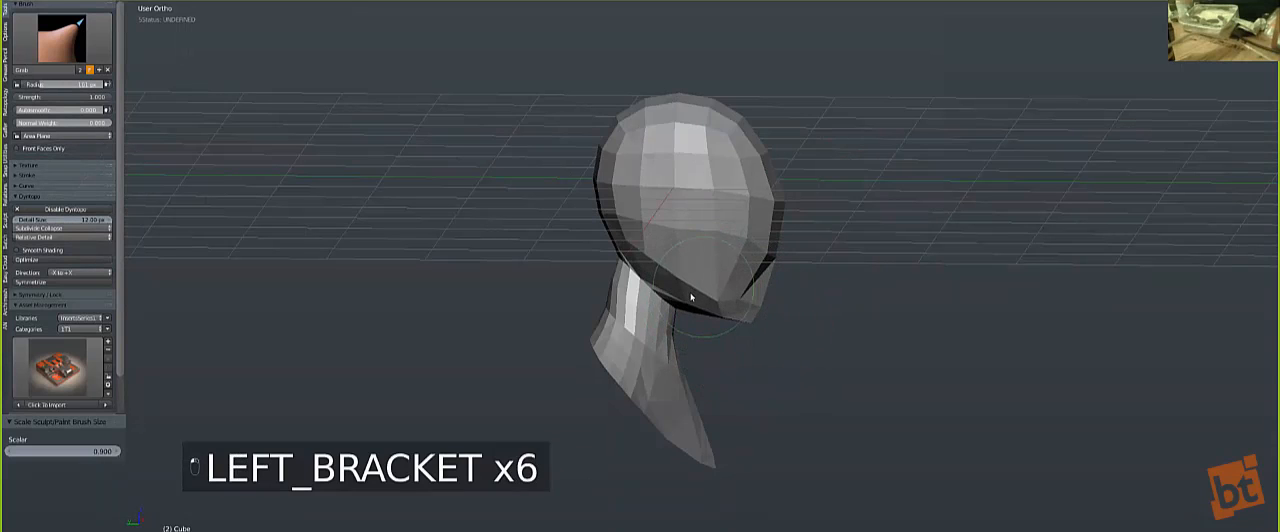
middle_click_drag(668, 250, 574, 229)
key("KP_1")
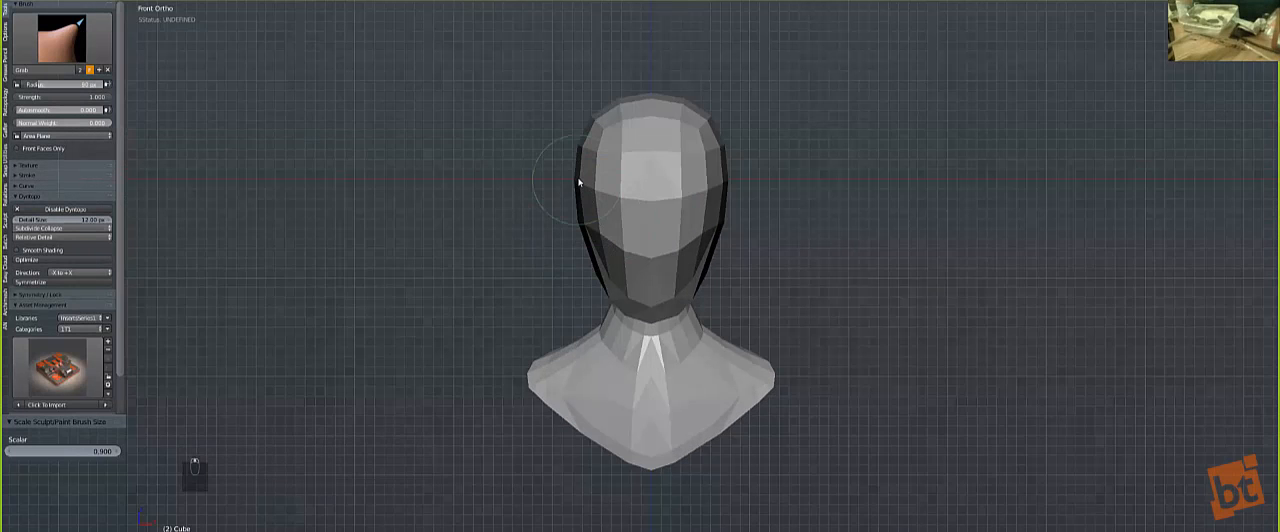
key("bracketright")
key("bracketright")
key("bracketright")
key("bracketright")
key("bracketright")
key("bracketright")
key("bracketright")
key("bracketright")
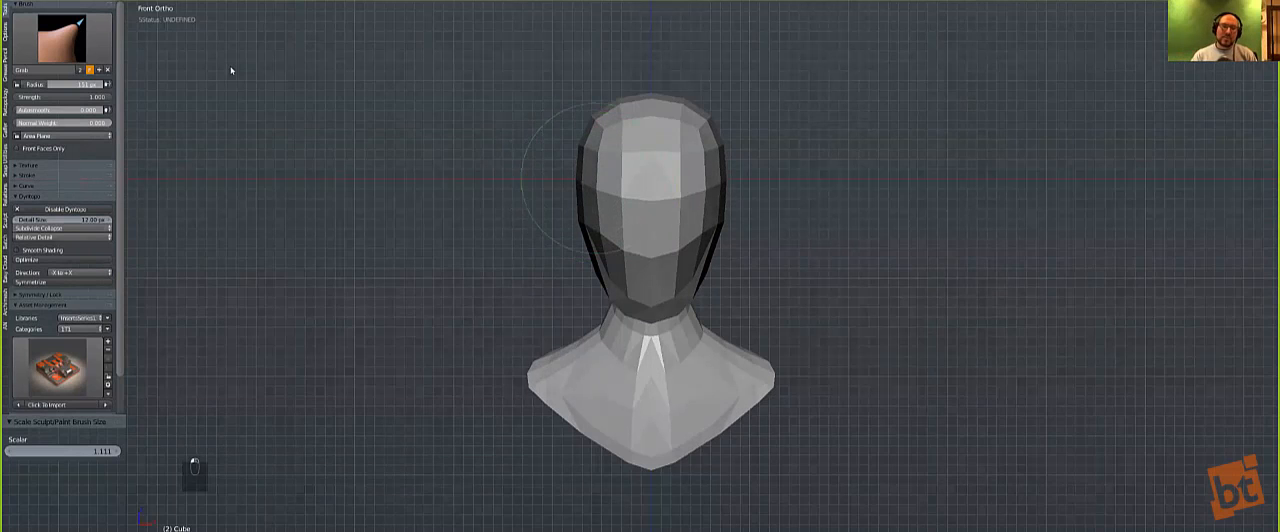
Step: Choose the Clay Strips brush and set the viewport display to Only Render
left_click(83, 49)
mouse_move(526, 214)
middle_mouse_down()
mouse_move(623, 223)
mouse_move(514, 229)
middle_mouse_up()
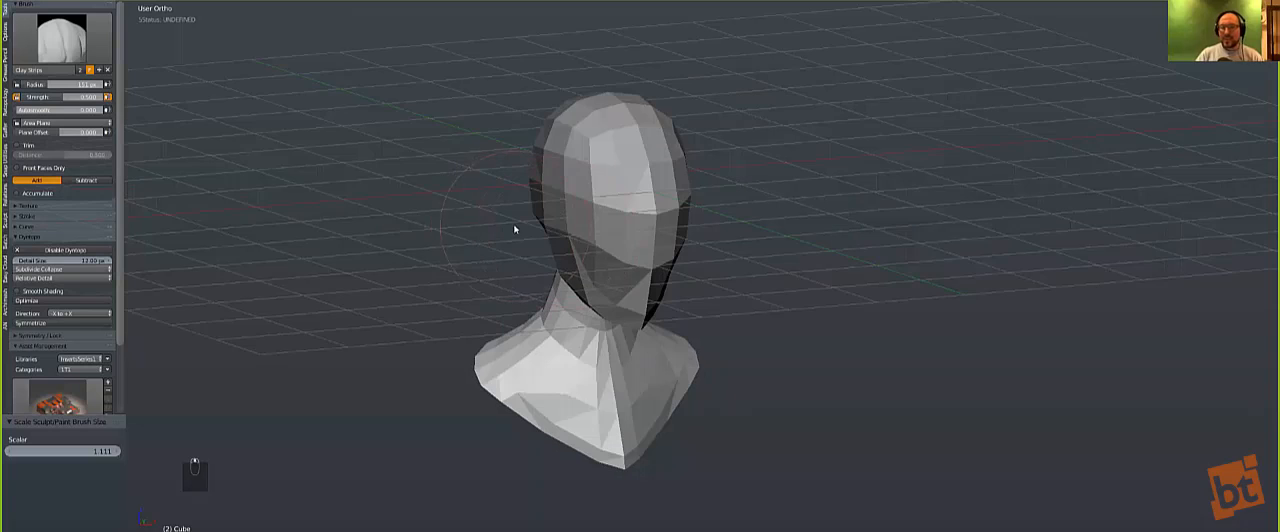
key("n")
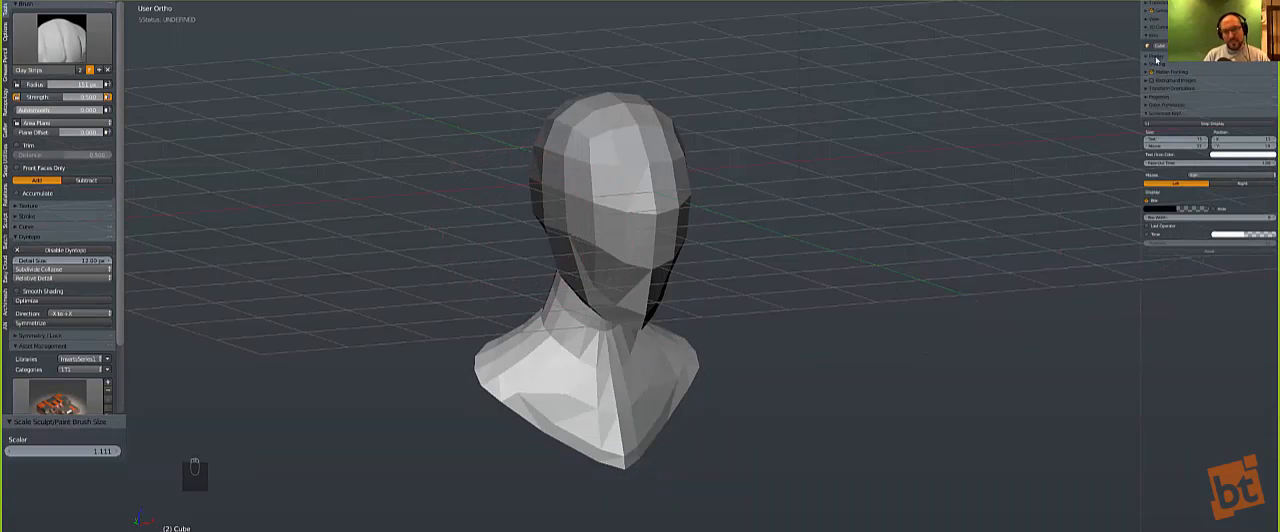
left_click(1155, 57)
left_click(1147, 67)
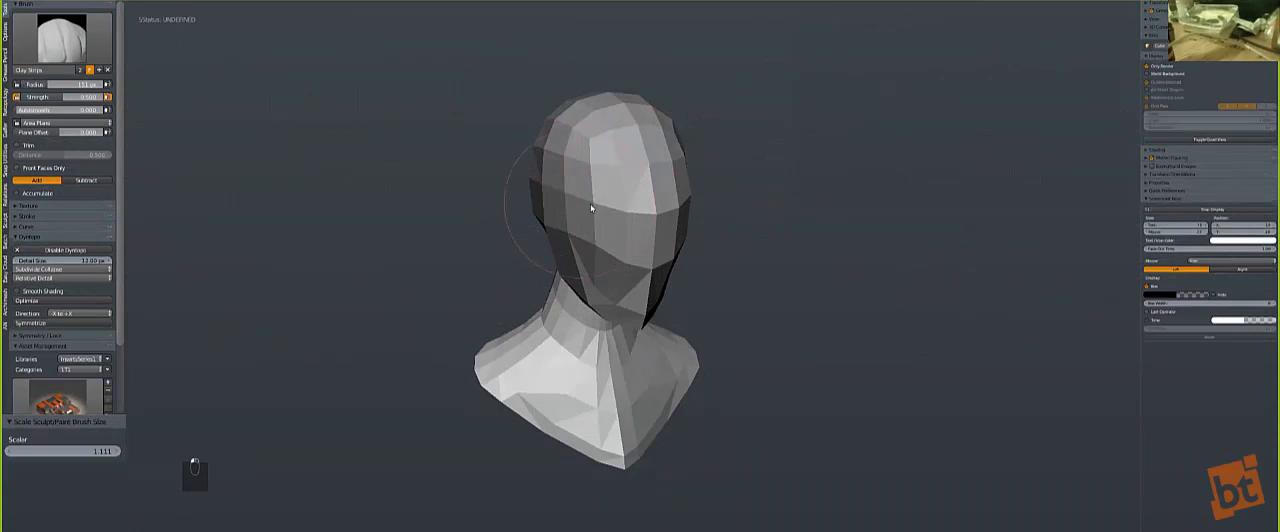
mouse_move(433, 252)
middle_mouse_down()
mouse_move(417, 291)
mouse_move(446, 302)
middle_mouse_up()
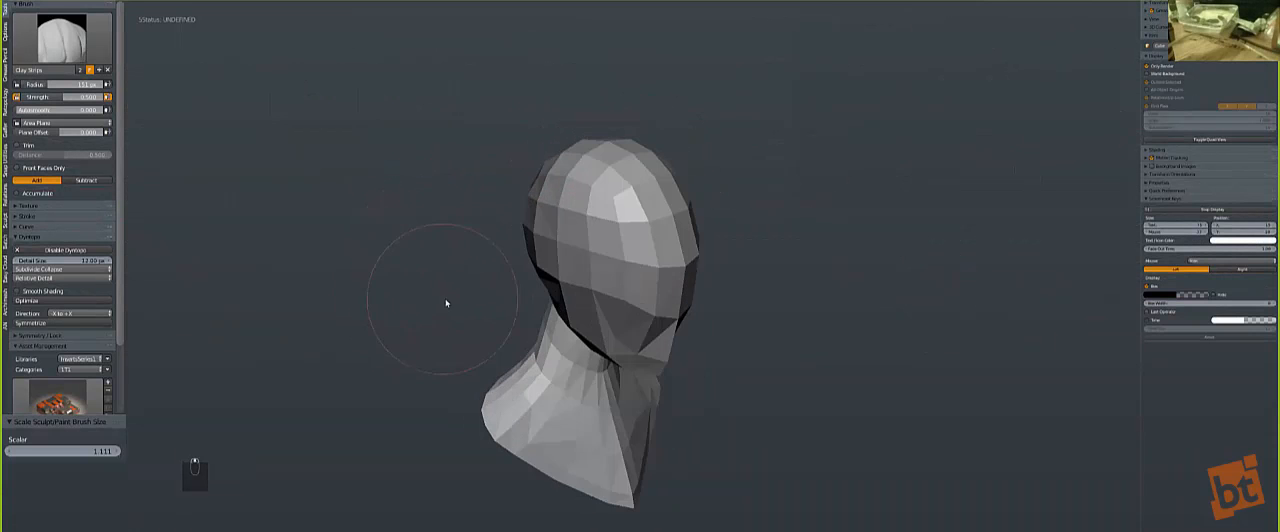
middle_click_drag(547, 279, 505, 269, "shift")
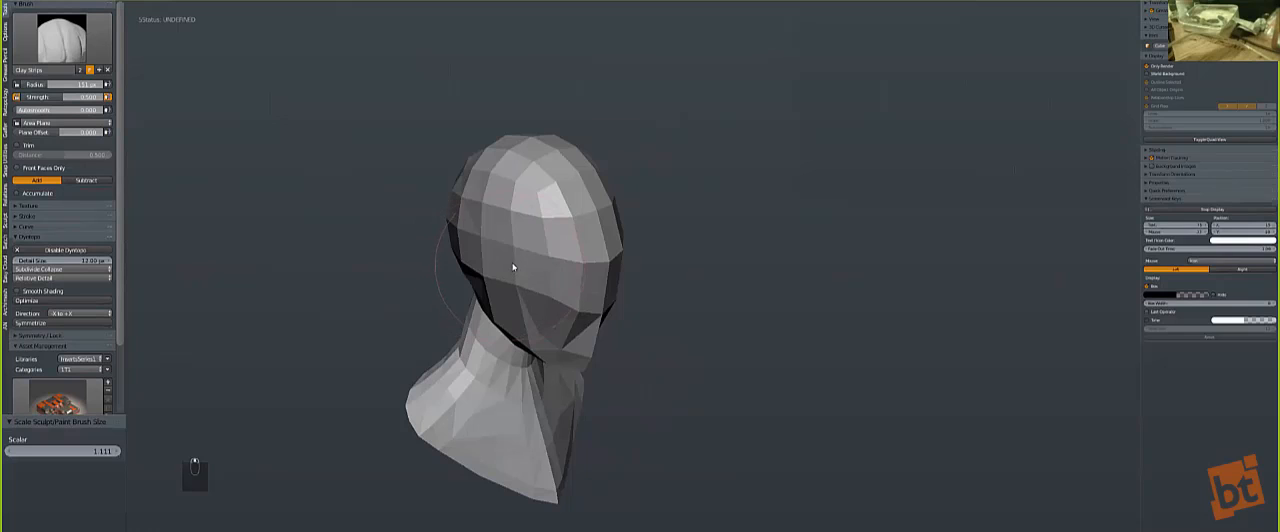
key("n")
Step: Lay a Clay Strips stroke across the brow with a reduced brush size
scroll(505, 262, "up", 3)
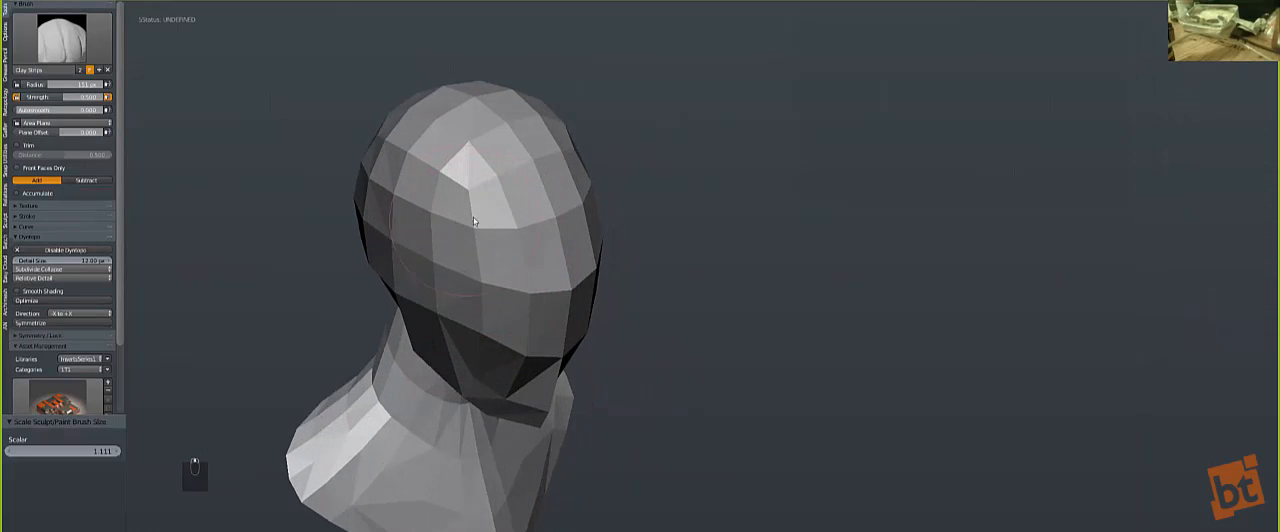
key("bracketleft")
key("bracketleft")
key("bracketleft")
key("bracketleft")
key("bracketleft")
key("bracketleft")
key("bracketleft")
key("bracketleft")
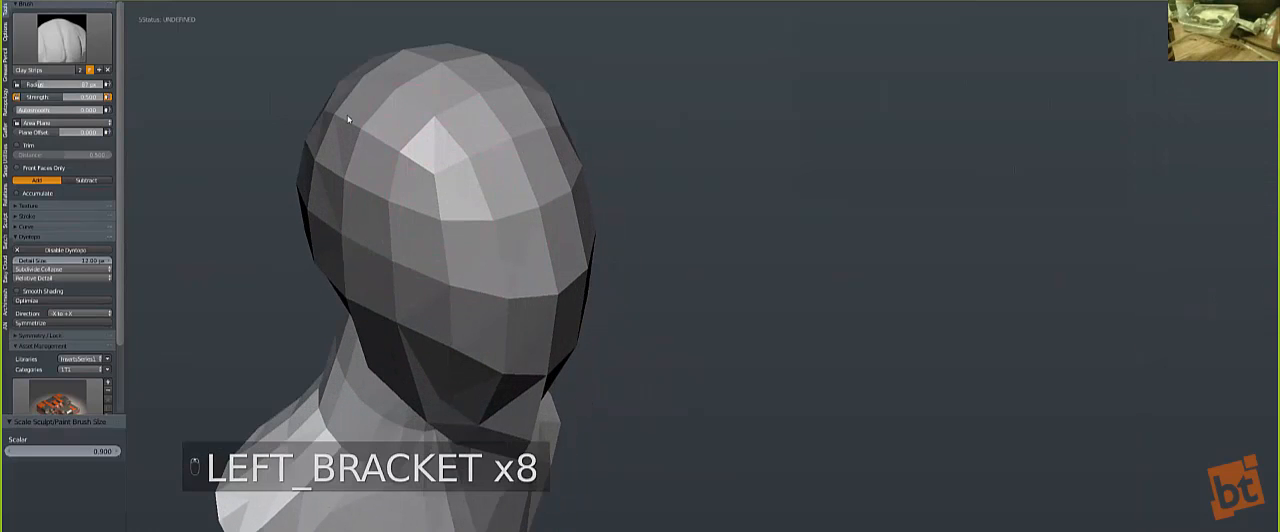
key("bracketright")
key("bracketright")
key("bracketright")
key("bracketleft")
key("bracketleft")
key("bracketleft")
mouse_move(385, 179)
left_mouse_down()
mouse_move(343, 121)
mouse_move(448, 234)
mouse_move(382, 133)
mouse_move(565, 190)
mouse_move(425, 89)
mouse_move(500, 140)
mouse_move(480, 101)
mouse_move(538, 276)
mouse_move(562, 180)
mouse_move(490, 221)
mouse_move(406, 101)
mouse_move(440, 190)
mouse_move(500, 269)
left_mouse_up()
Step: Build up the forehead, brow ridge and top of the skull with a larger Clay Strips brush
key("bracketright")
key("bracketright")
key("bracketright")
mouse_move(366, 149)
left_mouse_down()
mouse_move(538, 320)
mouse_move(575, 150)
mouse_move(456, 236)
mouse_move(557, 310)
mouse_move(397, 162)
mouse_move(557, 310)
left_mouse_up()
mouse_move(430, 160)
left_mouse_down("shift")
mouse_move(403, 121)
mouse_move(550, 275)
mouse_move(500, 258)
mouse_move(512, 240)
left_mouse_up("shift")
middle_click_drag(511, 240, 408, 173)
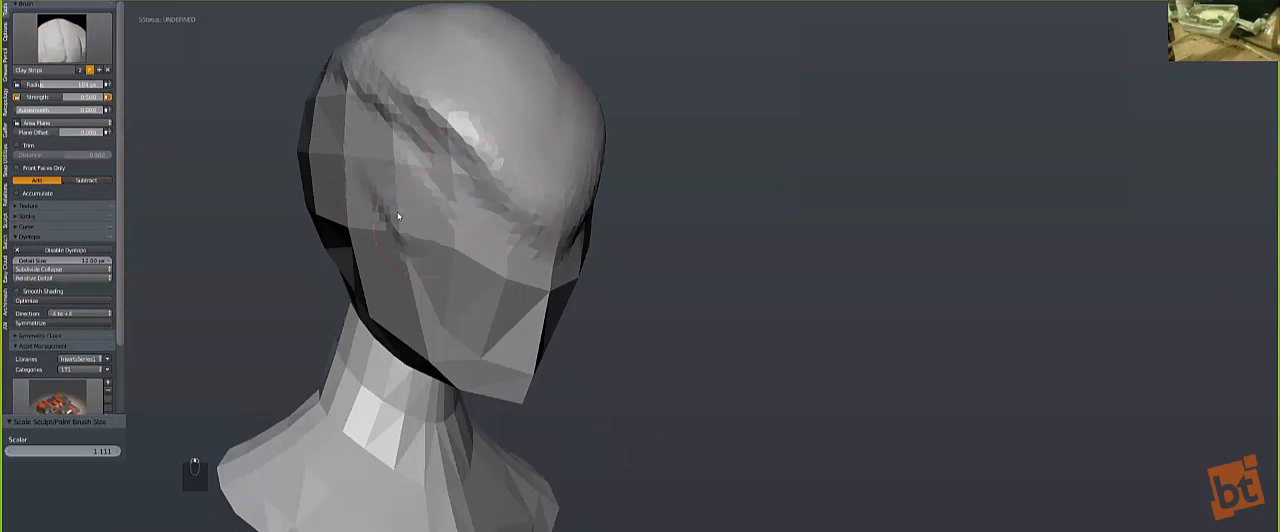
Step: Build up the cheek, jaw and chin with Clay Strips strokes
left_click_drag(397, 216, 419, 300)
left_click_drag(521, 378, 450, 343)
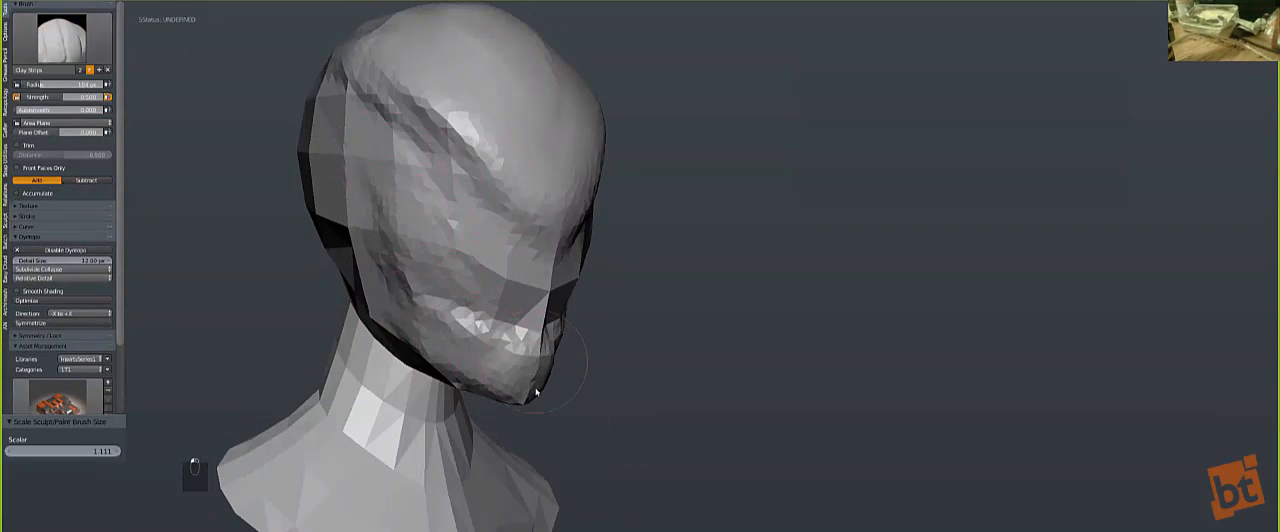
left_click_drag(533, 360, 436, 324)
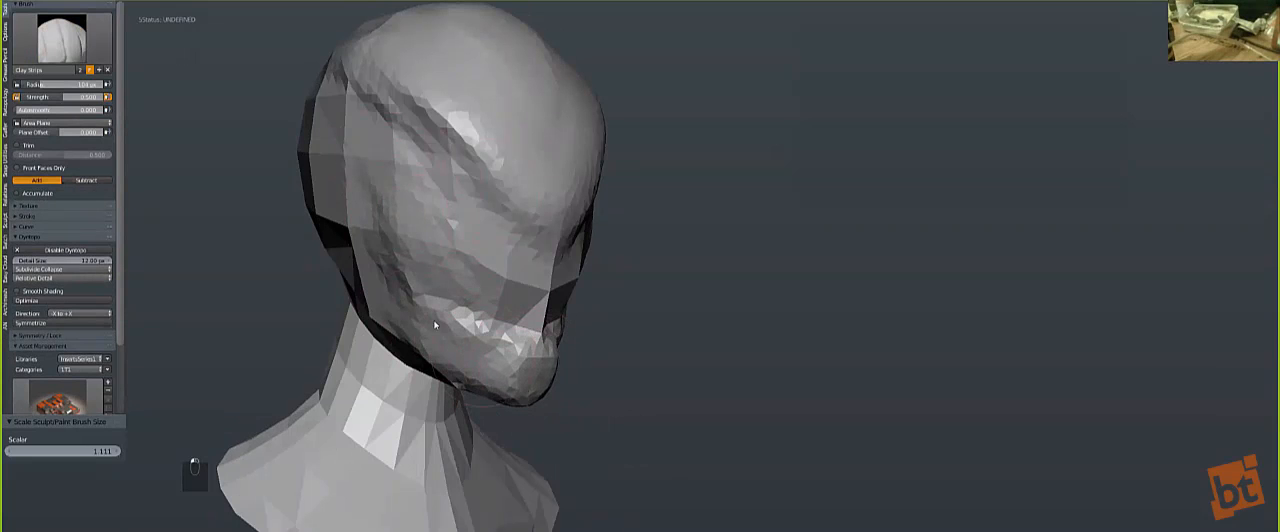
key("s")
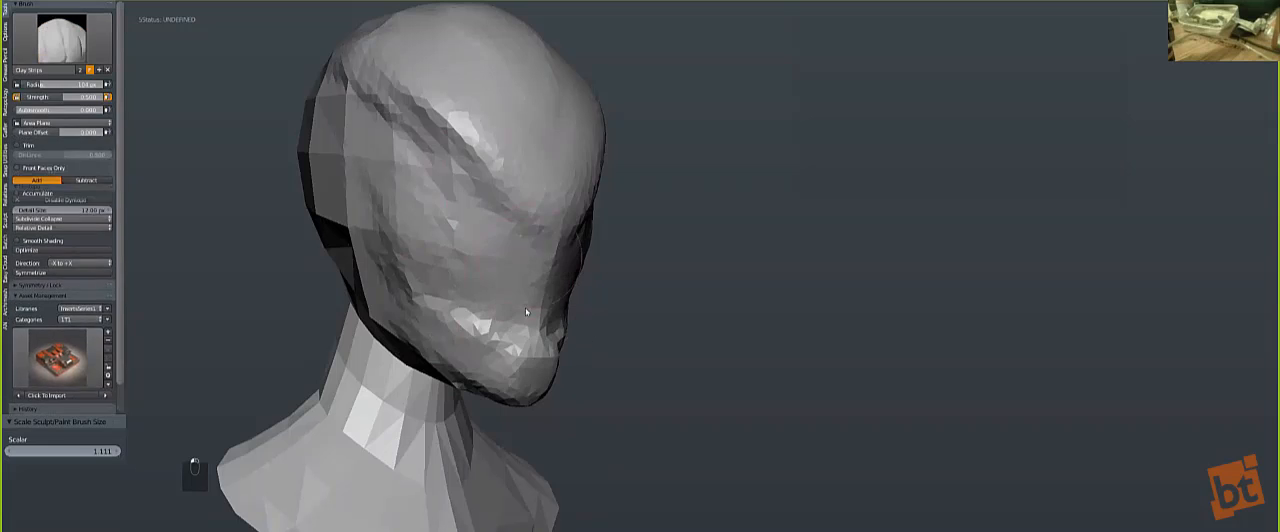
mouse_move(422, 157)
left_mouse_down()
mouse_move(415, 240)
mouse_move(452, 255)
mouse_move(435, 283)
mouse_move(424, 254)
mouse_move(488, 187)
left_mouse_up()
Step: Add Clay Strips volume around the temple and the side of the skull
key("KP_1")
middle_click_drag(486, 188, 290, 205)
middle_click_drag(456, 209, 411, 228)
mouse_move(433, 256)
left_mouse_down()
mouse_move(608, 271)
mouse_move(478, 212)
mouse_move(487, 152)
mouse_move(617, 226)
mouse_move(602, 183)
left_mouse_up()
middle_click_drag(452, 209, 630, 211)
mouse_move(630, 211)
left_mouse_down()
mouse_move(666, 136)
mouse_move(707, 142)
mouse_move(713, 111)
left_mouse_up()
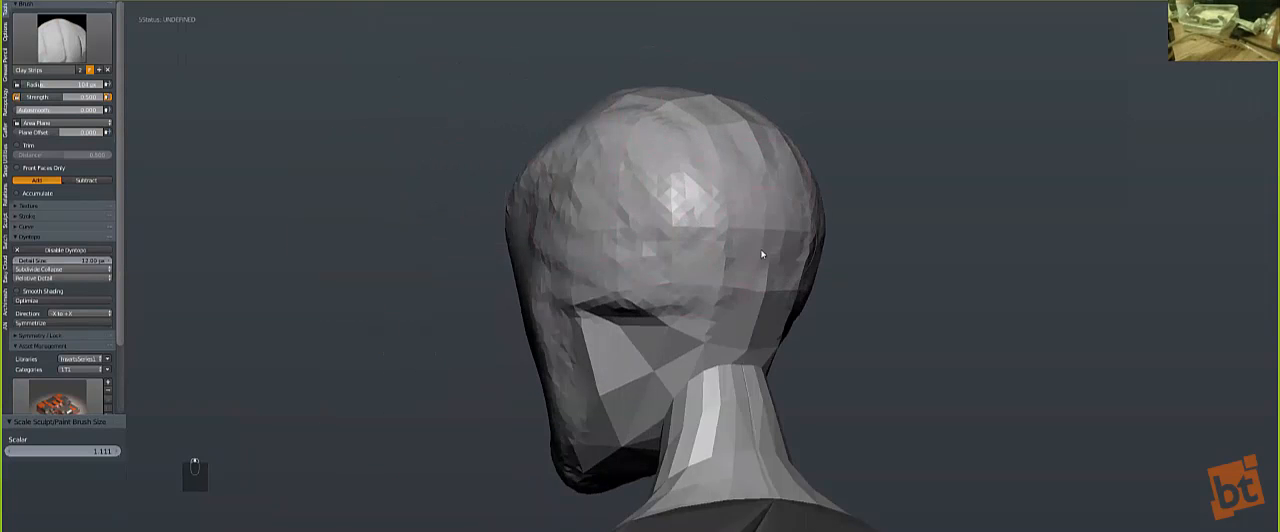
Step: Fill out the back of the skull and the area behind the jaw with Clay Strips, enlarging the brush
left_click_drag(660, 245, 558, 312)
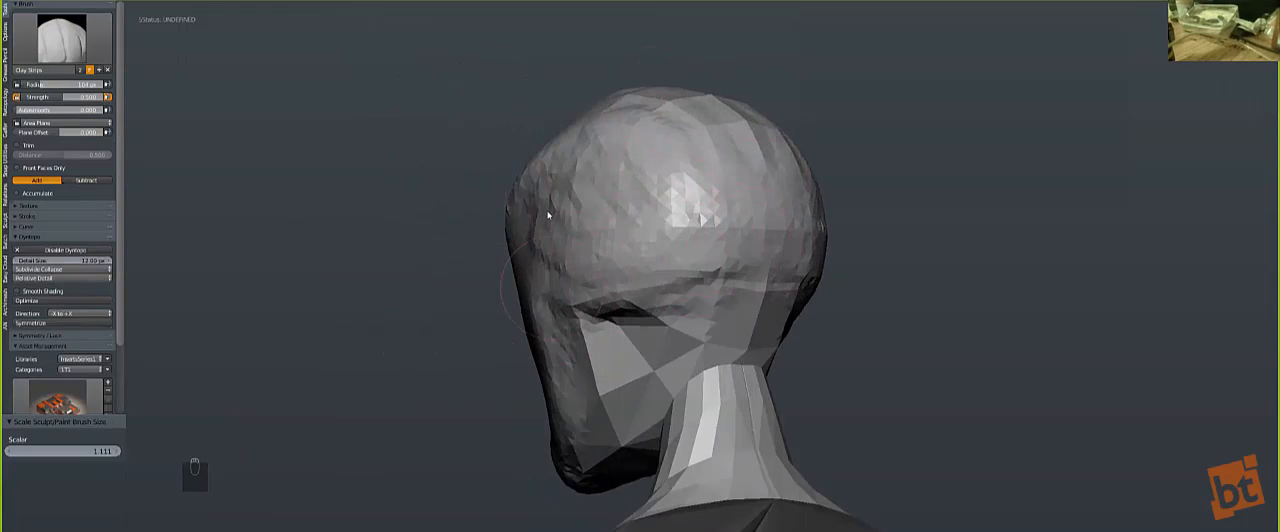
mouse_move(588, 194)
middle_mouse_down()
mouse_move(466, 243)
mouse_move(442, 357)
mouse_move(514, 235)
middle_mouse_up()
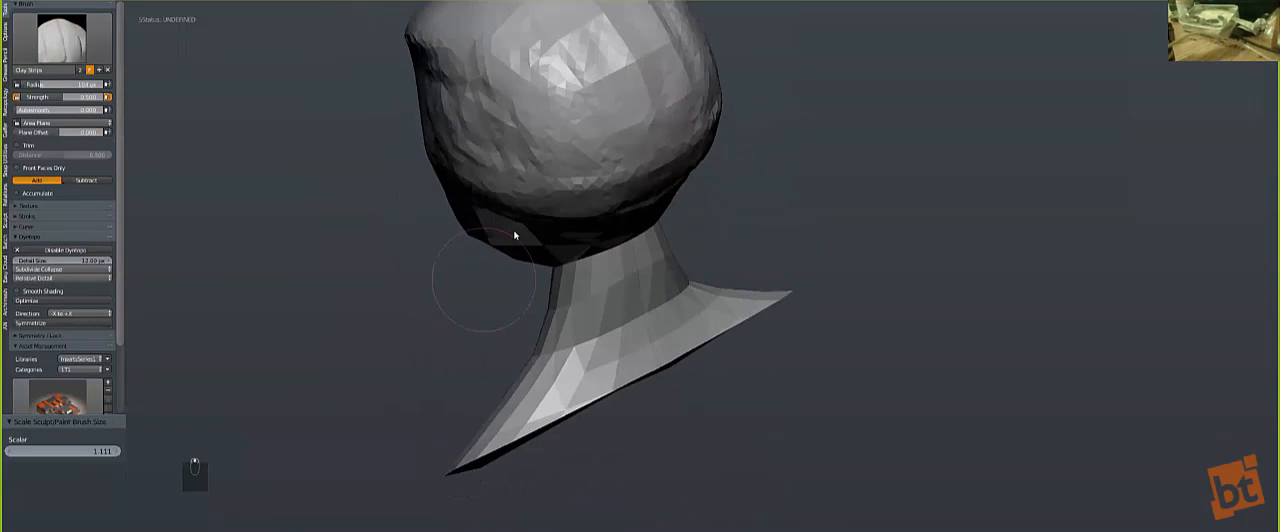
middle_click_drag(557, 194, 593, 316)
key("bracketright")
key("bracketright")
key("bracketright")
mouse_move(500, 186)
left_mouse_down()
mouse_move(535, 248)
mouse_move(572, 154)
mouse_move(560, 220)
mouse_move(470, 290)
mouse_move(461, 238)
left_mouse_up()
middle_click_drag(450, 188, 528, 273)
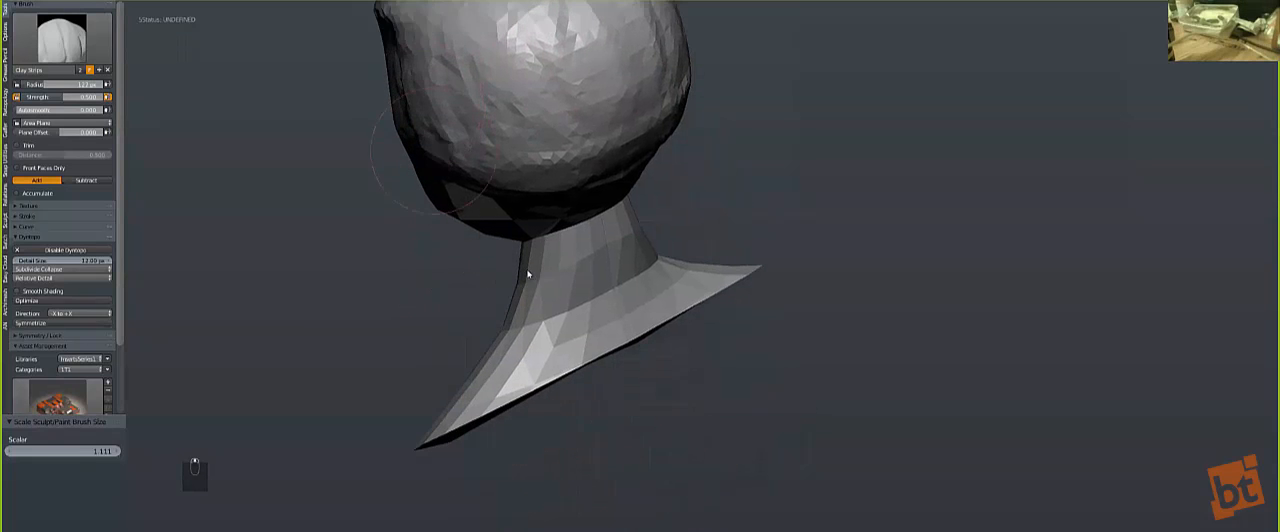
Step: Reshape the lower edge of the shoulders and upper back with an enlarged Grab brush
key("g")
key("backslash")
key("bracketright")
key("bracketright")
key("bracketright")
key("bracketright")
key("bracketright")
key("bracketright")
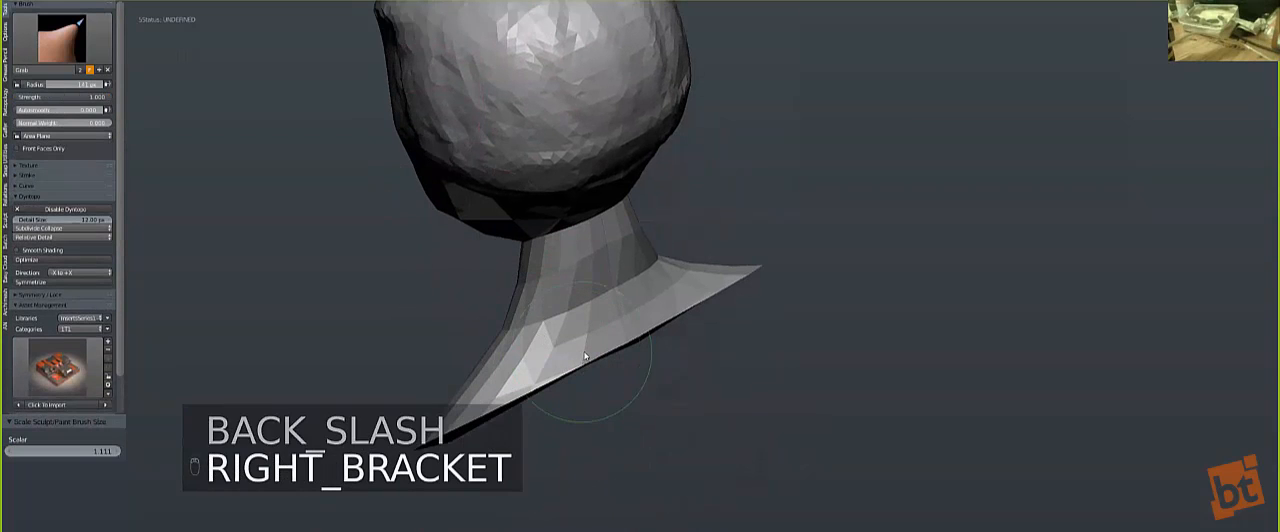
key("bracketright")
key("bracketright")
key("bracketright")
key("bracketright")
key("bracketright")
key("bracketright")
key("bracketright")
key("bracketright")
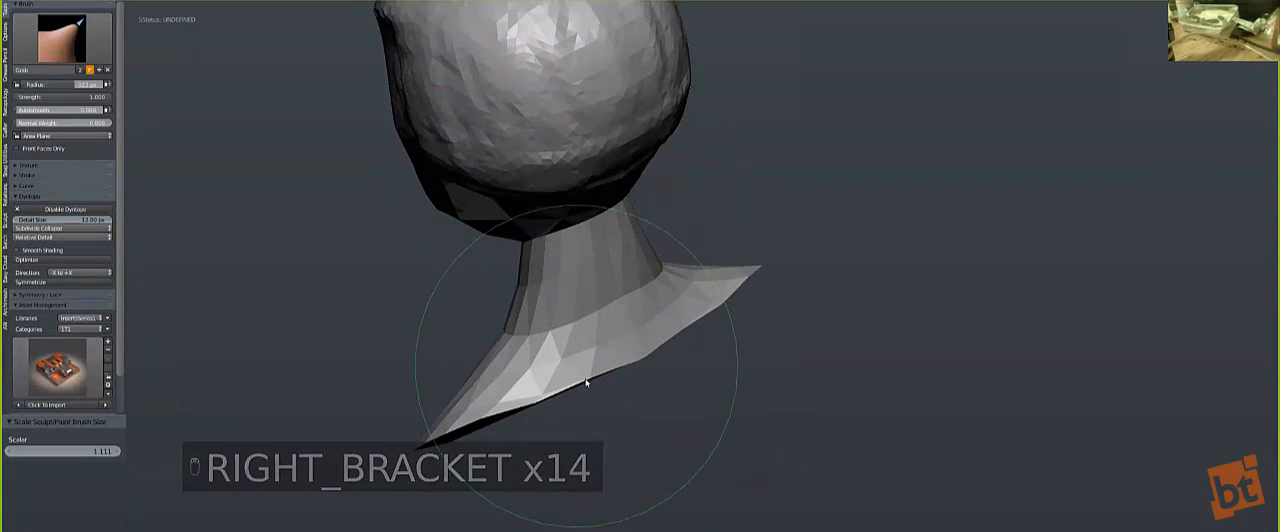
key("bracketleft")
left_click_drag(491, 422, 497, 420)
mouse_move(508, 350)
left_mouse_down()
mouse_move(488, 348)
mouse_move(500, 349)
left_mouse_up()
mouse_move(500, 349)
middle_mouse_down()
mouse_move(630, 321)
mouse_move(565, 315)
mouse_move(538, 283)
mouse_move(460, 289)
mouse_move(491, 306)
mouse_move(490, 214)
mouse_move(455, 252)
middle_mouse_up()
scroll(532, 231, "down", 2)
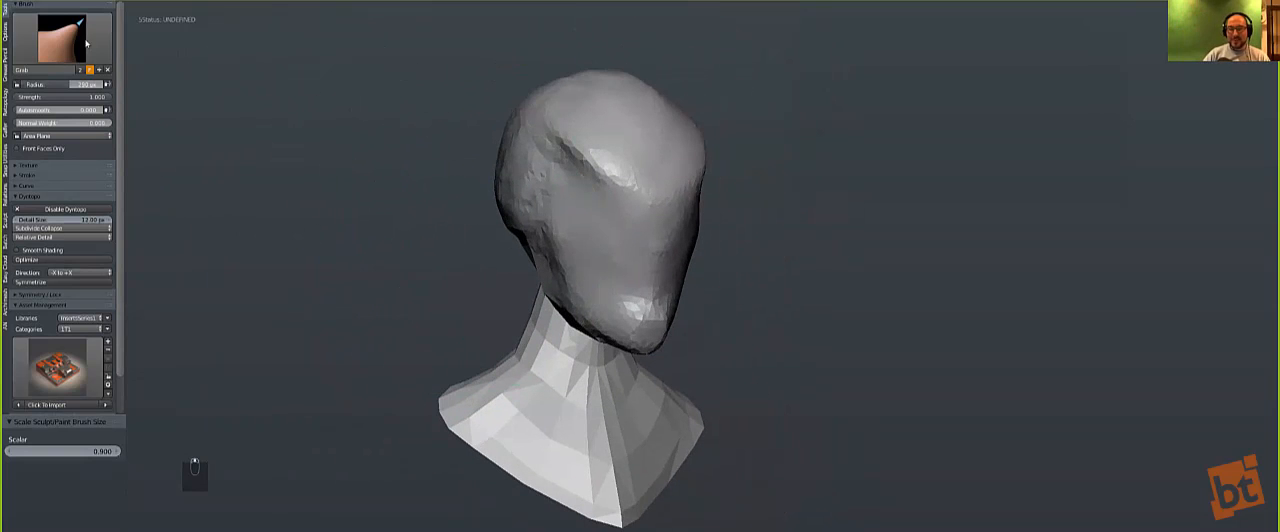
Step: Build up the neck muscles and the slope into the shoulders with a reduced Clay Strips brush
left_click(75, 42)
left_click(138, 90)
key("bracketleft")
key("bracketleft")
key("bracketleft")
key("bracketleft")
key("bracketleft")
key("bracketleft")
key("bracketleft")
key("bracketleft")
key("bracketleft")
key("bracketleft")
key("bracketleft")
key("bracketleft")
key("bracketleft")
key("bracketleft")
key("bracketleft")
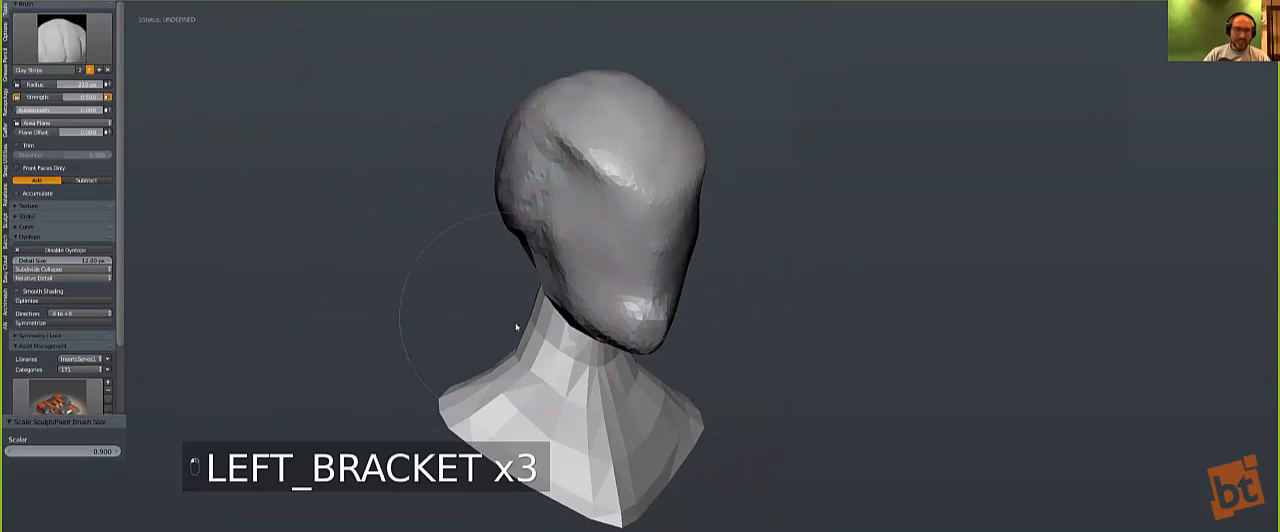
mouse_move(474, 395)
left_mouse_down()
mouse_move(540, 299)
mouse_move(483, 377)
mouse_move(538, 304)
mouse_move(535, 314)
left_mouse_up()
middle_click_drag(507, 362, 467, 270)
mouse_move(467, 270)
left_mouse_down()
mouse_move(478, 355)
mouse_move(460, 260)
mouse_move(477, 279)
left_mouse_up()
middle_click_drag(540, 225, 487, 274)
scroll(523, 282, "up", 2)
left_click_drag(476, 311, 466, 298)
Step: Reshape the throat where it meets the underside of the jaw with an enlarged Grab brush
key("g")
middle_click_drag(479, 296, 570, 323)
key("bracketright")
key("bracketright")
key("bracketright")
key("bracketright")
key("bracketright")
key("bracketright")
left_click_drag(578, 344, 594, 376)
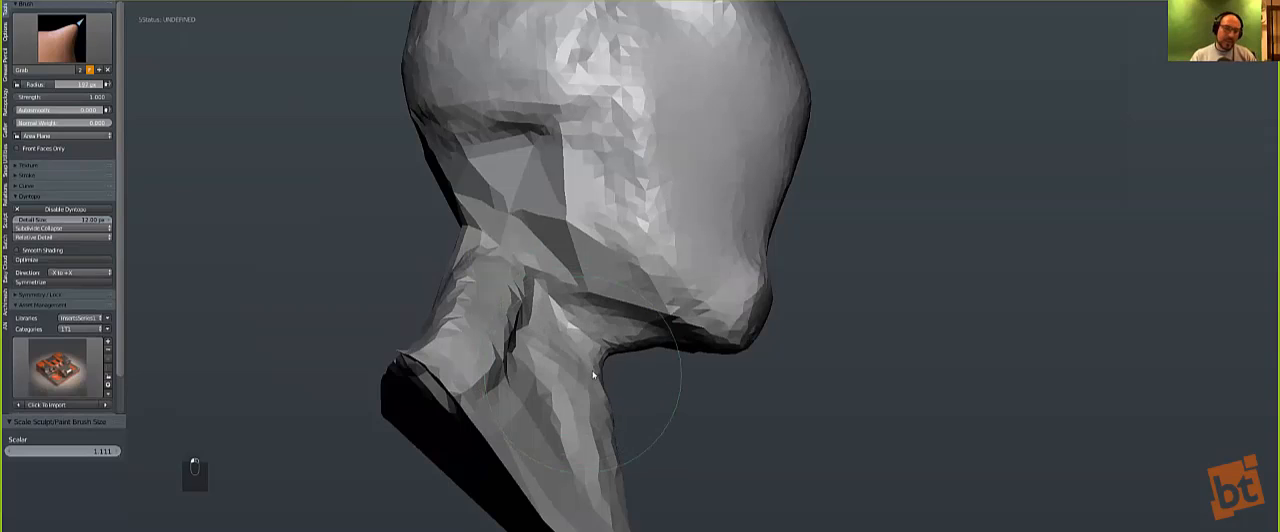
left_click_drag(637, 349, 628, 347)
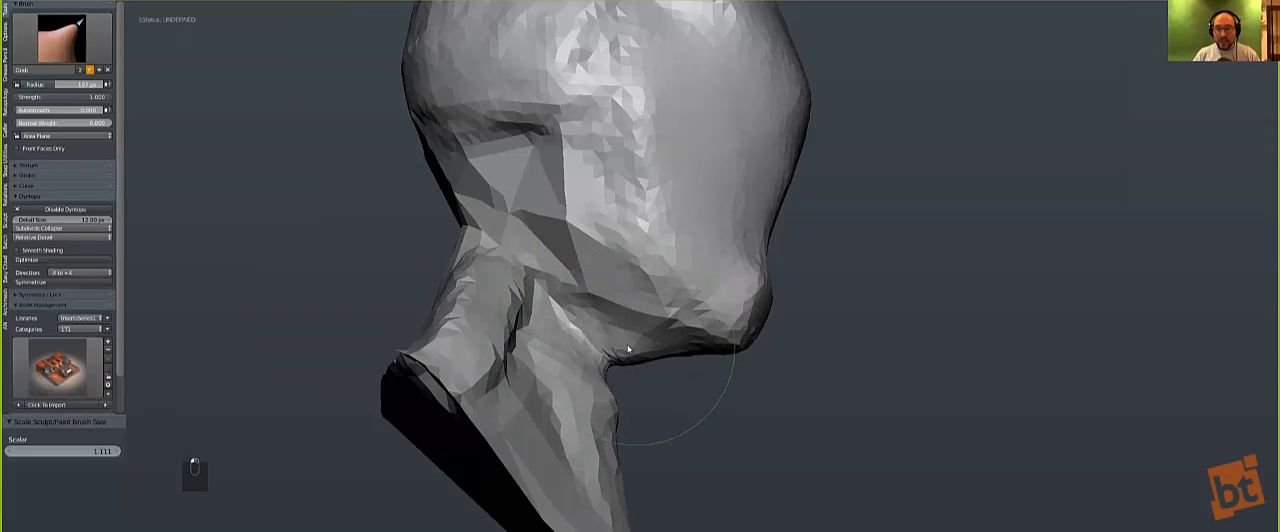
Step: Pull the front base of the neck forward into the chest with a larger Grab brush
key("KP_1")
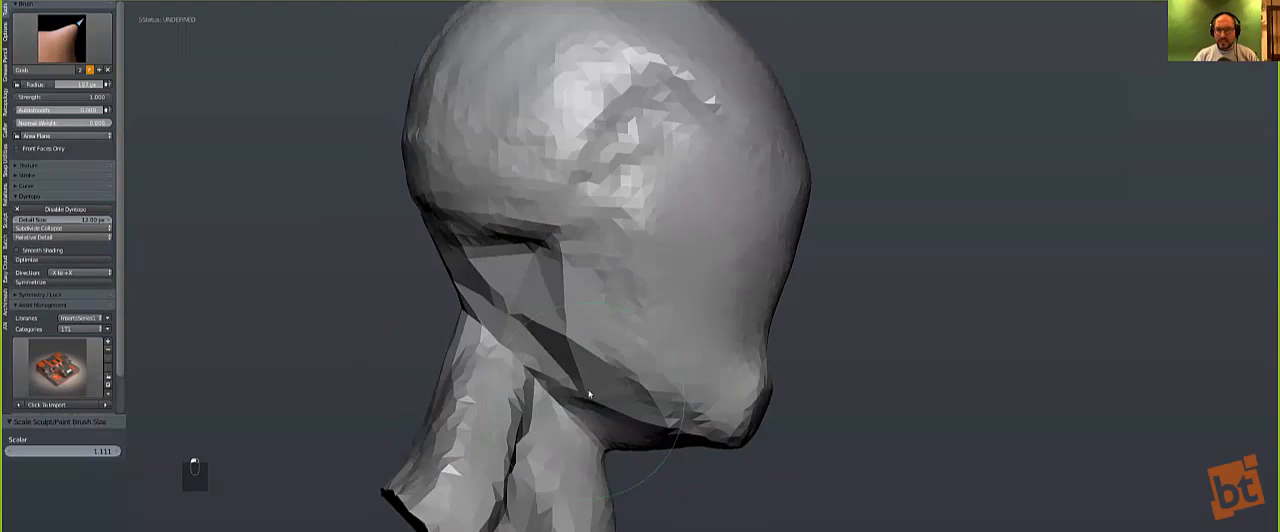
key("KP_1")
key("KP_1")
key("KP_Decimal")
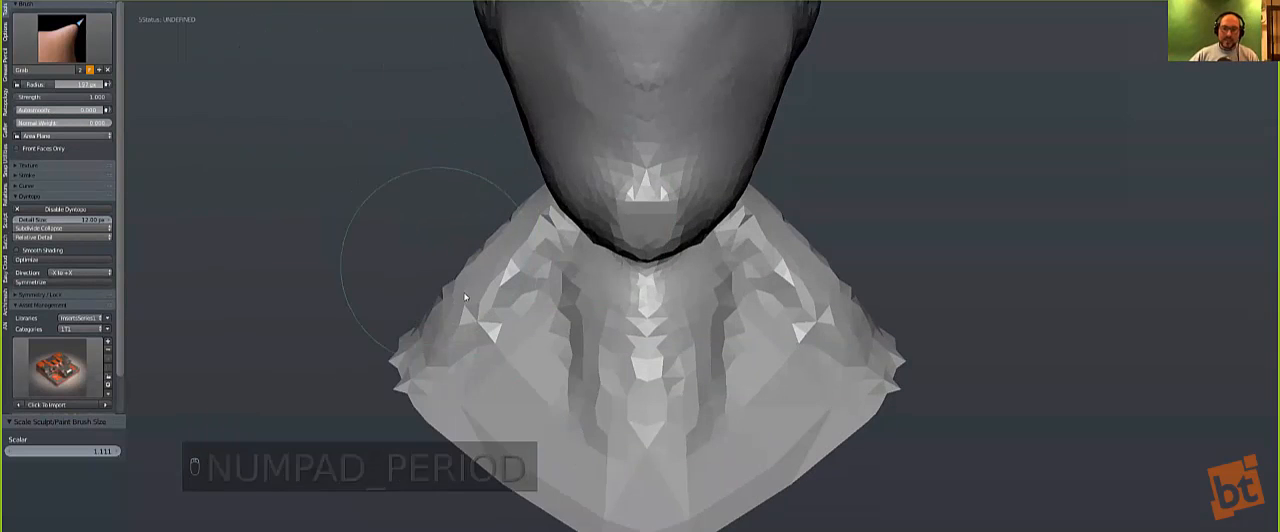
middle_click_drag(438, 336, 605, 297)
key("bracketright")
key("bracketright")
key("bracketright")
key("bracketright")
left_click_drag(660, 300, 665, 335)
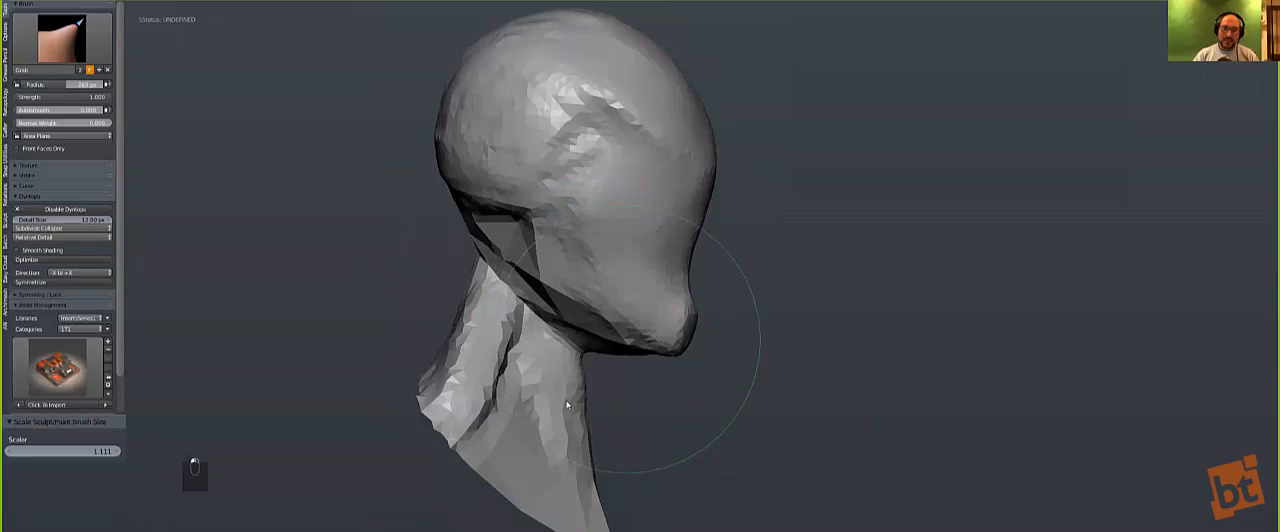
left_click_drag(583, 503, 613, 500)
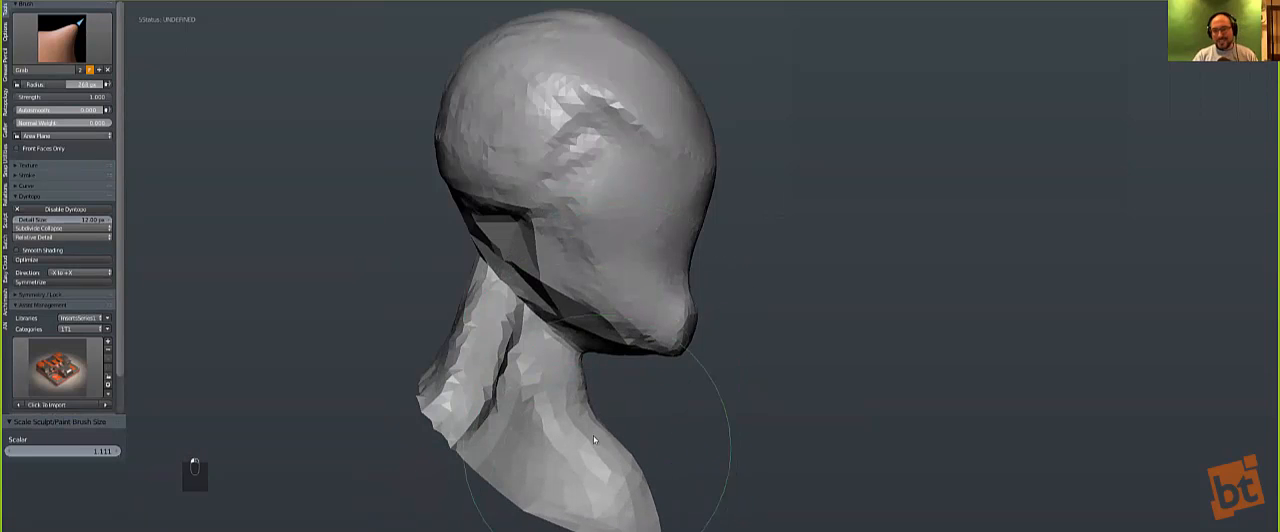
Step: Refine the front contour of the neck with a smaller Grab brush
key("bracketleft")
key("bracketleft")
key("bracketleft")
left_click_drag(591, 416, 601, 433)
key("bracketleft")
key("bracketleft")
key("bracketleft")
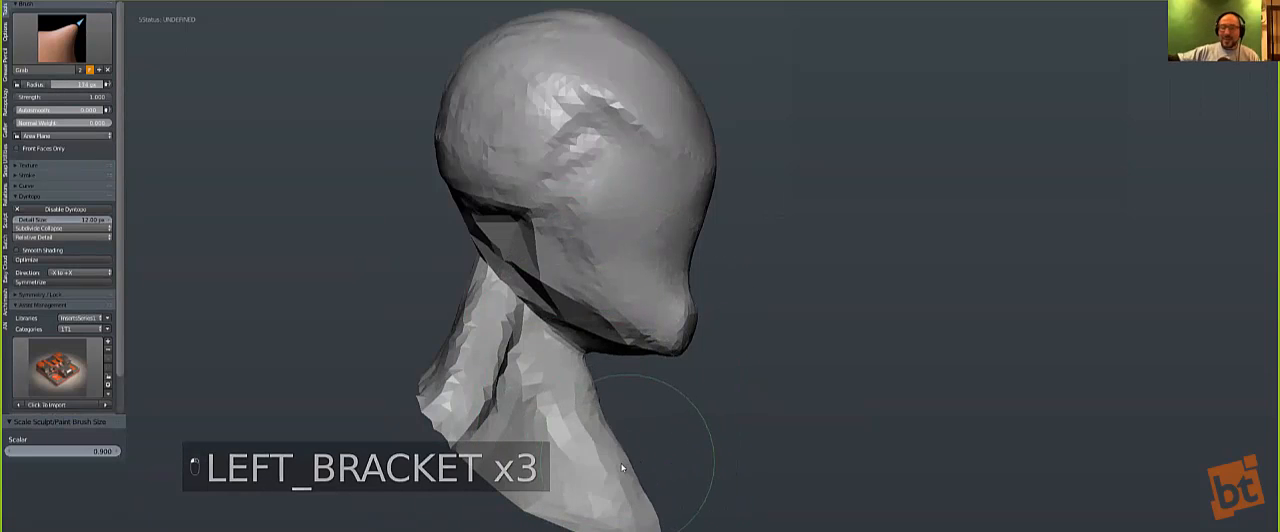
Step: Adjust the chin and the mouth area of the face profile with the Grab brush
key("bracketright")
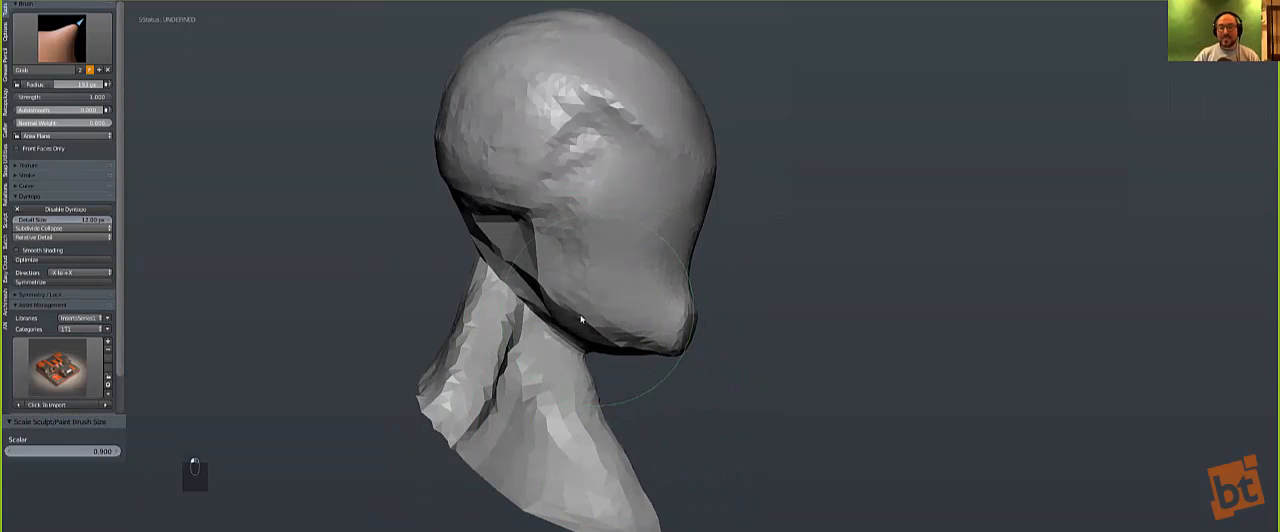
left_click_drag(669, 357, 667, 344)
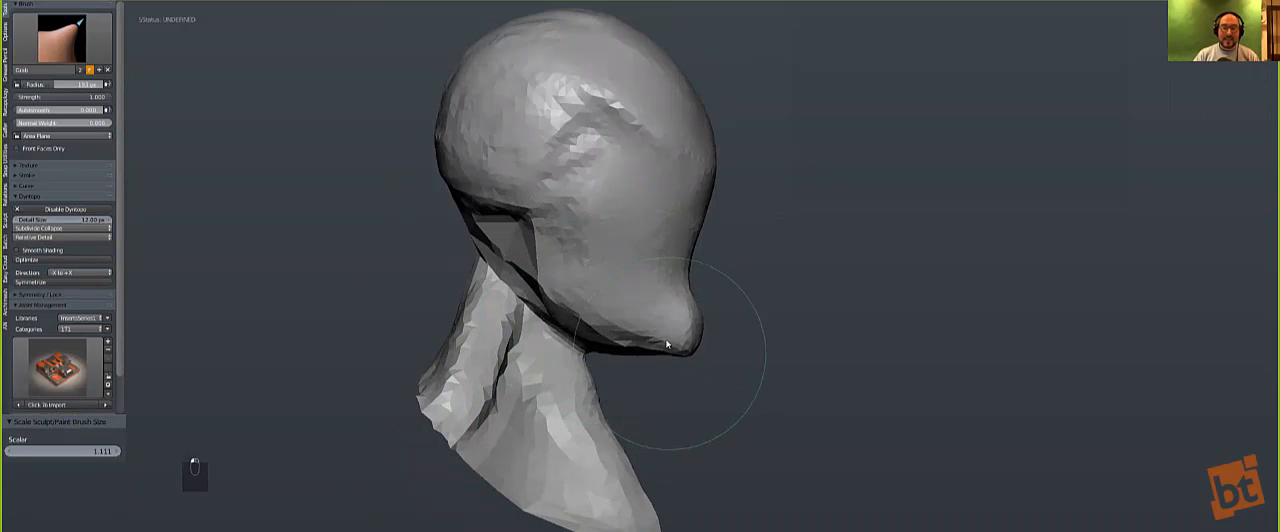
left_click_drag(680, 268, 687, 267)
middle_click_drag(649, 274, 660, 255)
Step: Reshape the back of the skull down to the nape with a much larger Grab brush
key("bracketleft")
key("bracketleft")
key("bracketleft")
key("bracketright")
key("bracketright")
key("bracketright")
key("bracketright")
key("bracketright")
key("bracketright")
key("bracketright")
key("bracketright")
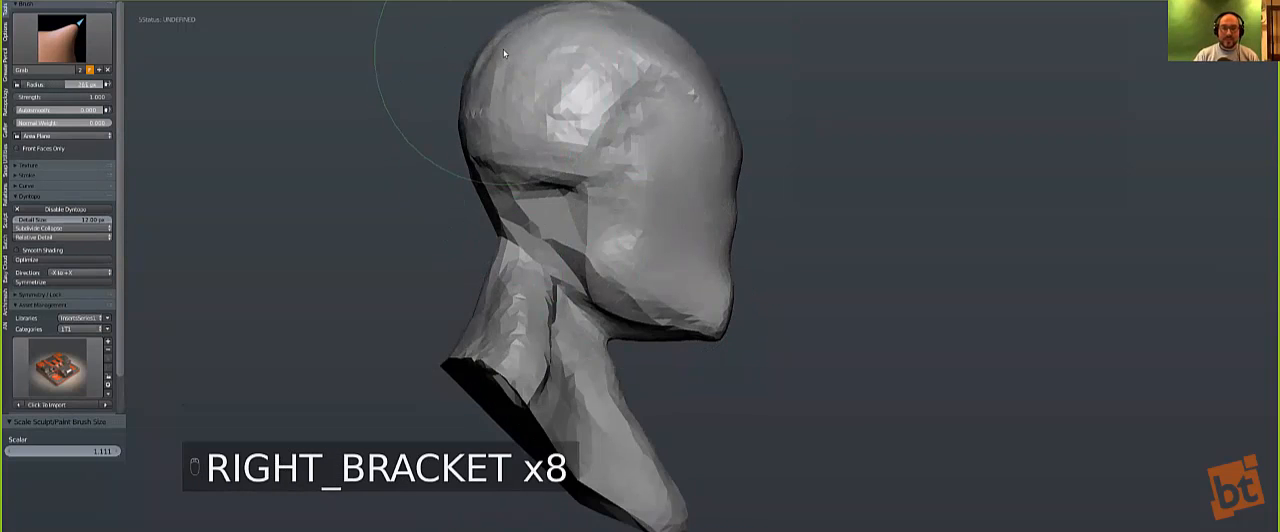
key("bracketright")
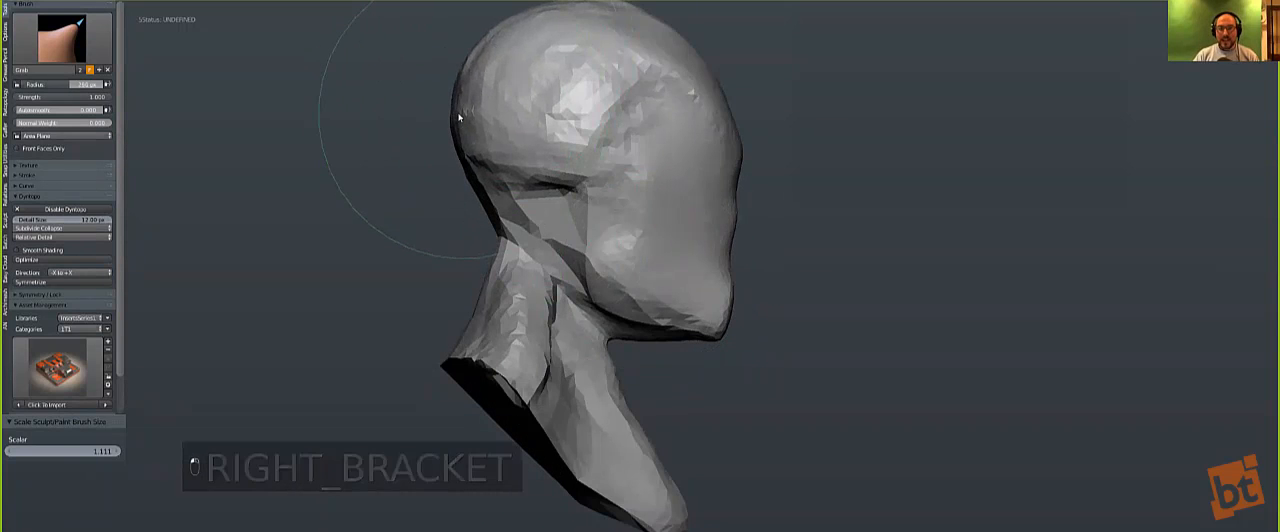
middle_click_drag(451, 197, 480, 190)
Step: Adjust the top of the head and the forehead profile with the large Grab brush
mouse_move(520, 151)
middle_mouse_down()
mouse_move(532, 66)
mouse_move(648, 60)
middle_mouse_up()
left_click_drag(657, 58, 660, 51)
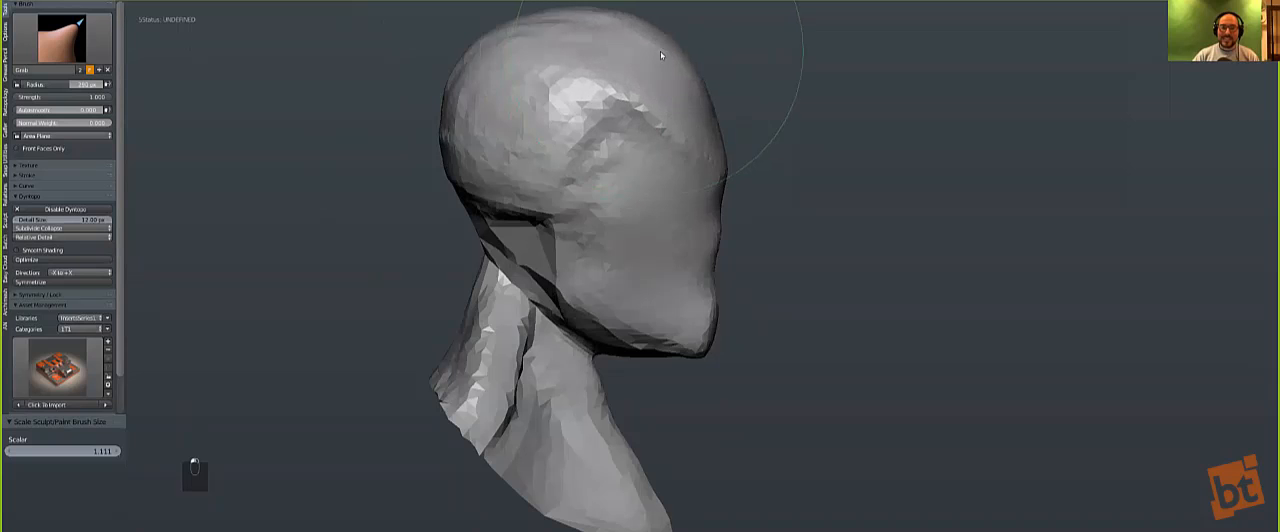
left_click_drag(692, 109, 698, 111)
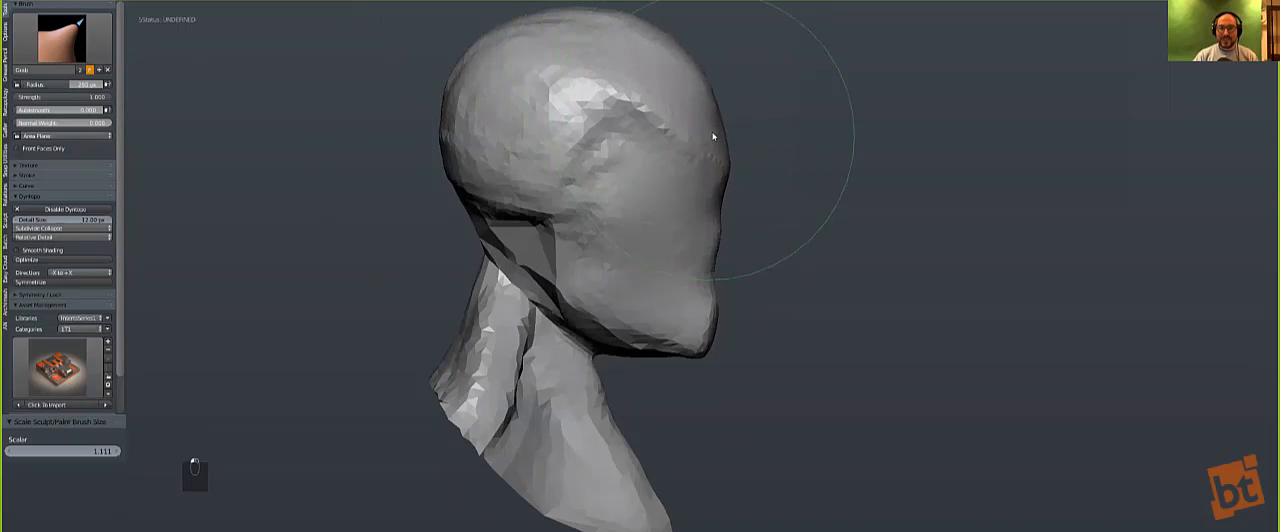
Step: Shape the sides of the head and the cheeks from the front with a smaller Grab brush
key("KP_1")
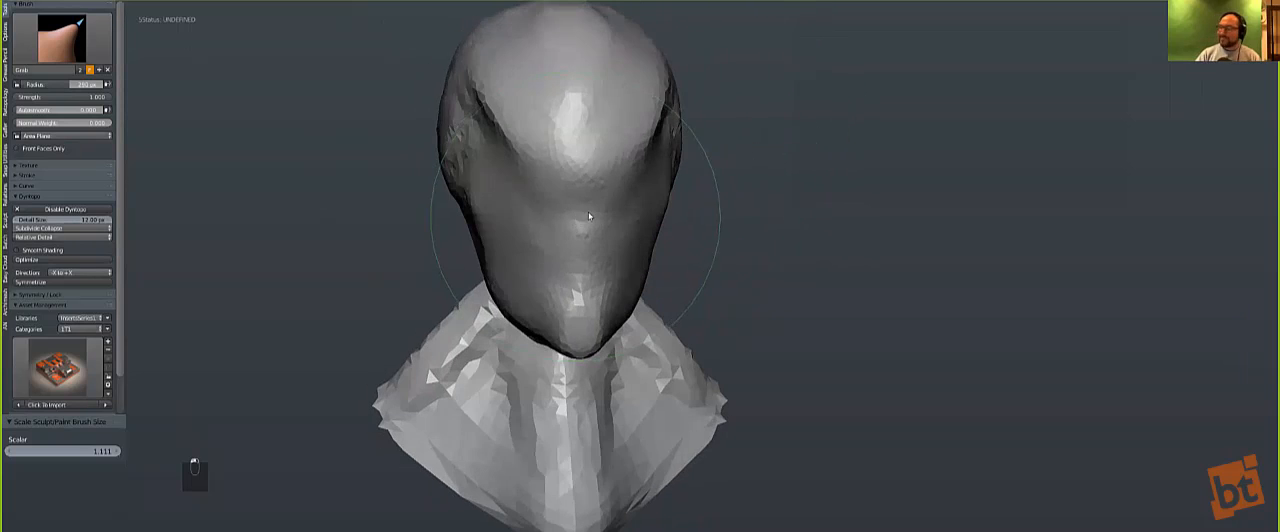
key("bracketleft")
key("bracketleft")
key("bracketleft")
key("bracketleft")
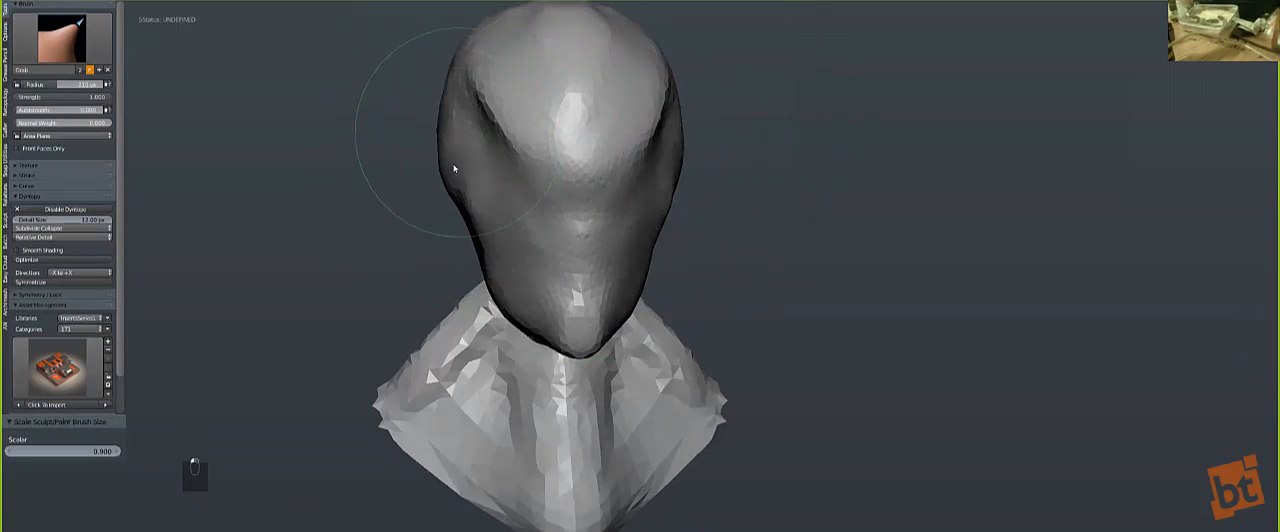
middle_click_drag(432, 280, 420, 273)
middle_click_drag(420, 232, 415, 209, "shift")
Step: Round the lower front edge of the bust and widen the shoulders with the Grab brush
left_click_drag(548, 478, 566, 486, "shift")
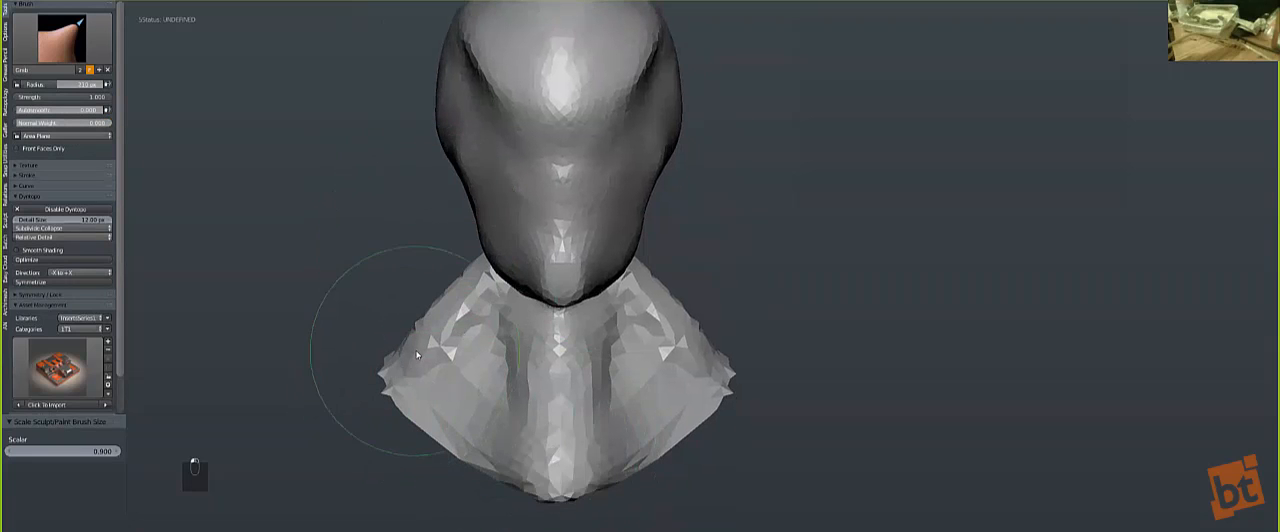
key("bracketright")
key("bracketright")
key("bracketright")
key("bracketright")
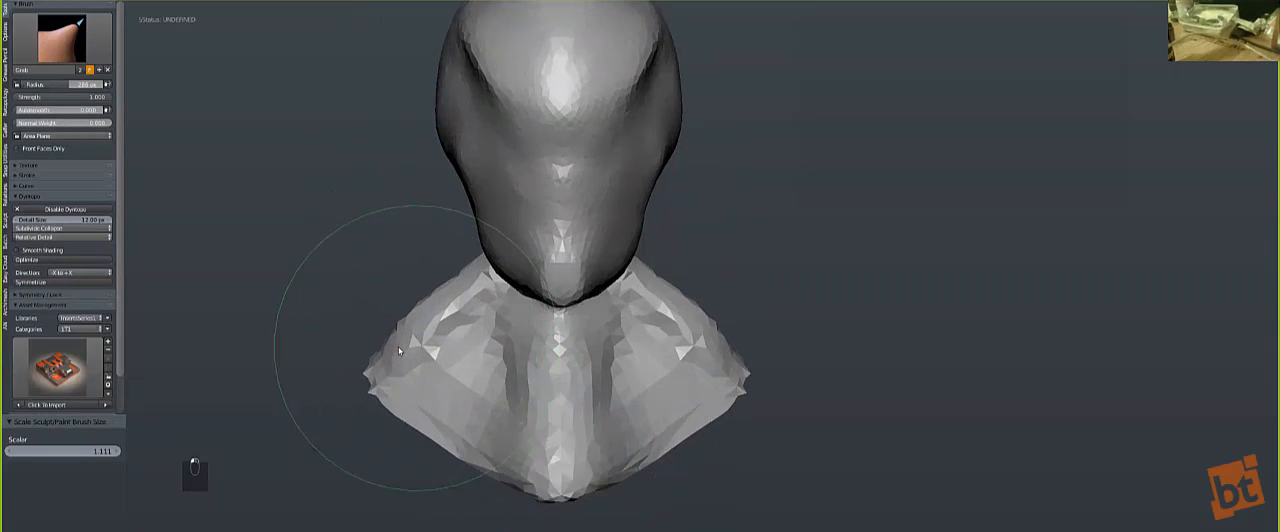
mouse_move(392, 392)
middle_mouse_down()
mouse_move(433, 399)
mouse_move(560, 478)
middle_mouse_up()
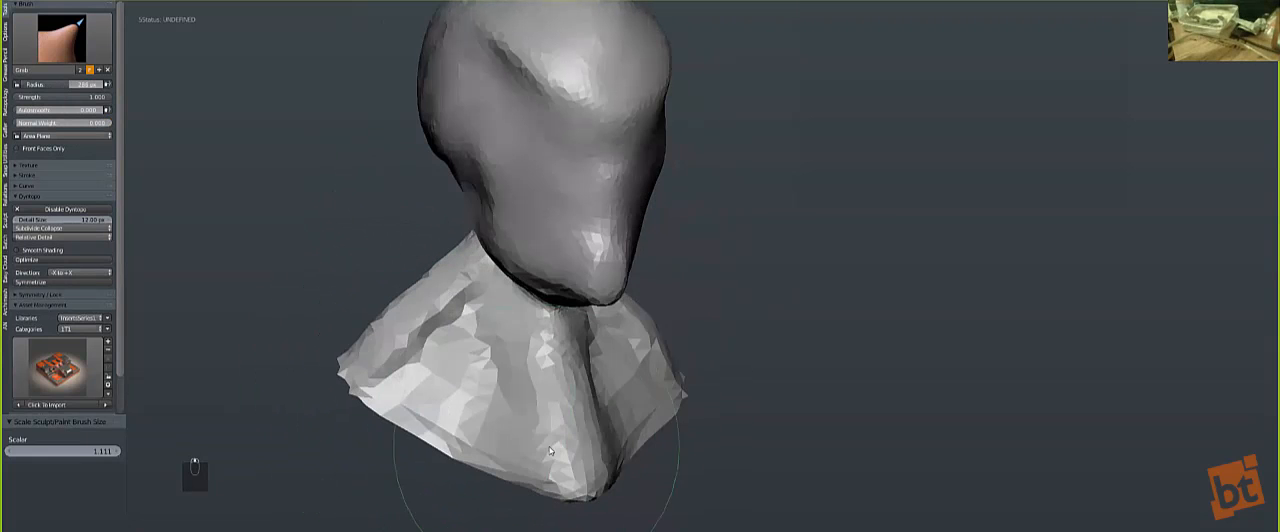
key("bracketleft")
key("bracketleft")
key("bracketleft")
key("bracketleft")
key("bracketleft")
key("bracketleft")
key("bracketleft")
key("bracketleft")
key("bracketleft")
key("bracketleft")
key("bracketleft")
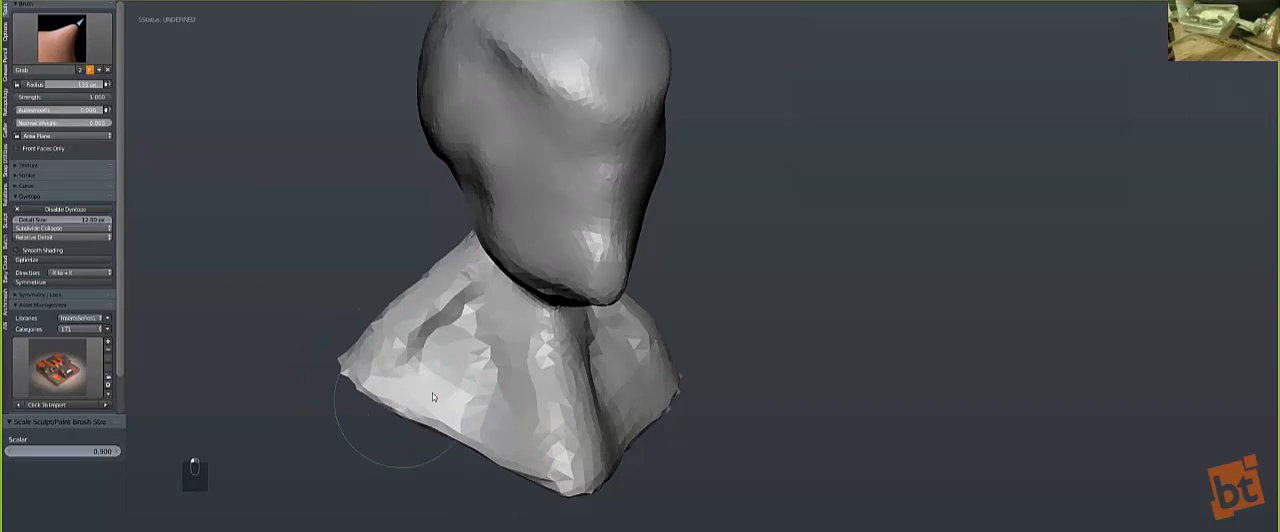
Step: Refine the corner between the throat and the underside of the jaw with a smaller Grab brush
left_click(62, 38)
mouse_move(397, 206)
middle_mouse_down()
mouse_move(507, 191)
mouse_move(548, 145)
middle_mouse_up()
key("bracketright")
key("bracketright")
key("bracketright")
key("bracketleft")
key("bracketleft")
key("bracketleft")
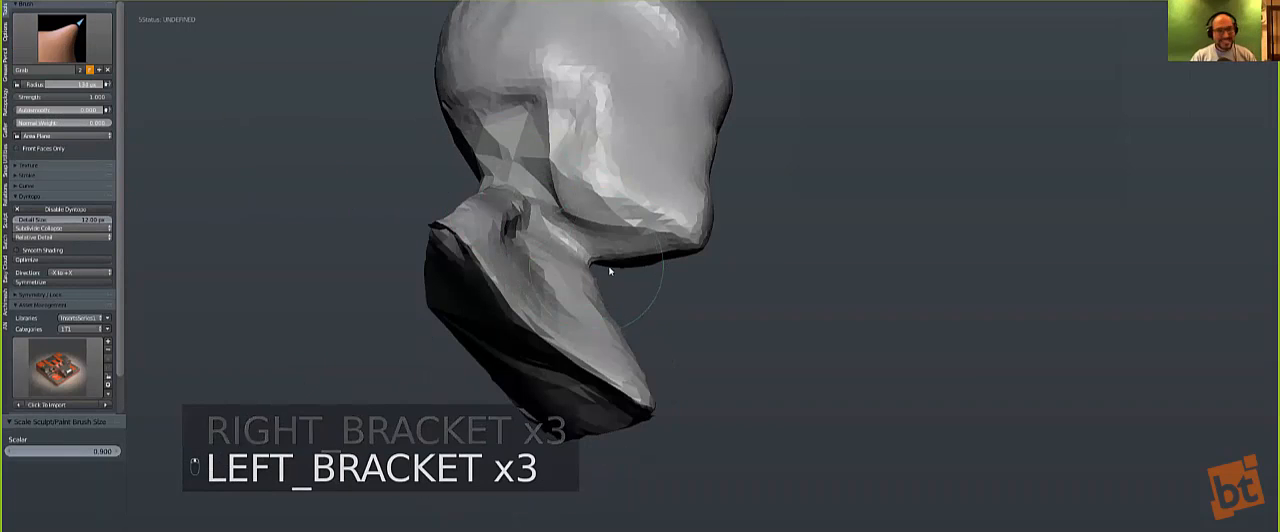
middle_click_drag(609, 271, 602, 262)
left_click_drag(600, 258, 604, 267)
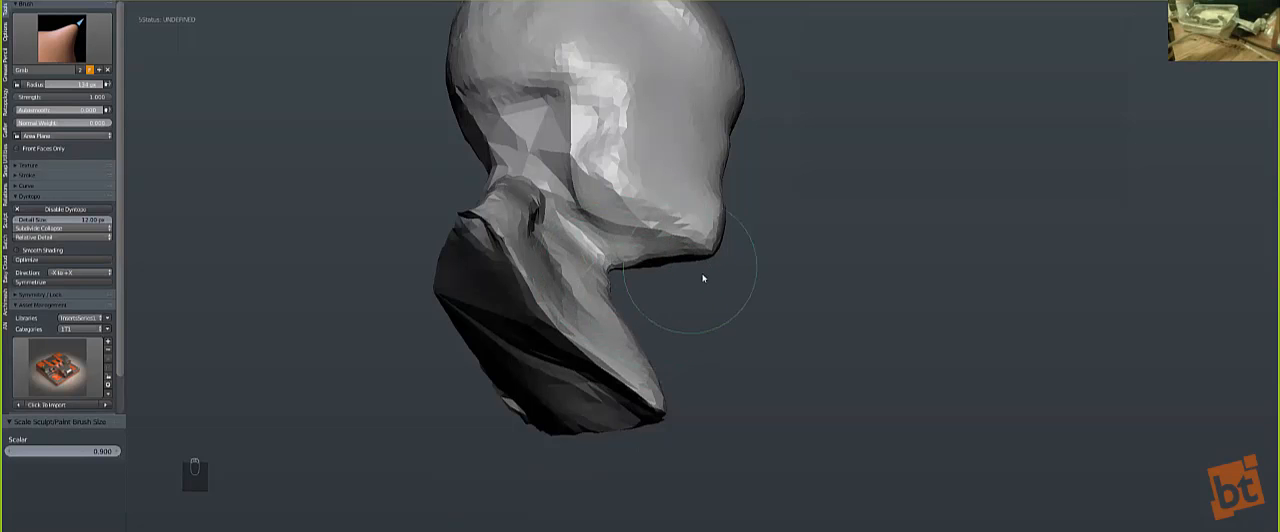
Step: Smooth the front of the throat below the jaw in side view with a reduced brush
key("KP_1")
key("KP_3")
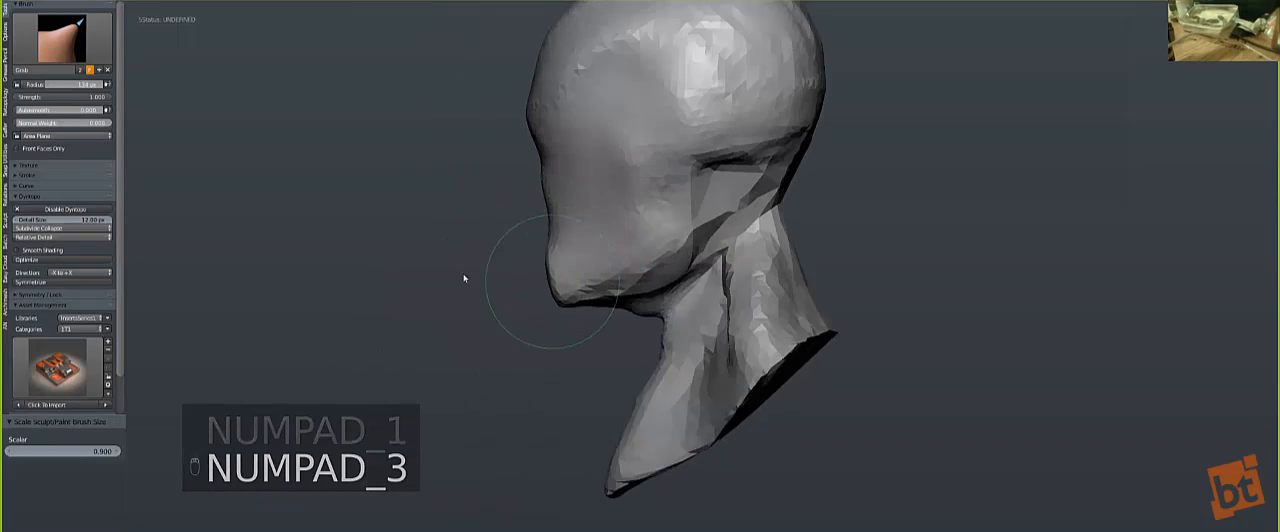
middle_click_drag(552, 282, 442, 282, "shift")
key("bracketleft")
key("bracketleft")
key("bracketleft")
key("bracketright")
key("bracketleft")
key("bracketleft")
key("bracketleft")
key("bracketleft")
key("bracketleft")
key("bracketleft")
key("bracketleft")
key("bracketleft")
mouse_move(550, 351)
left_mouse_down()
mouse_move(540, 371)
mouse_move(550, 335)
left_mouse_up()
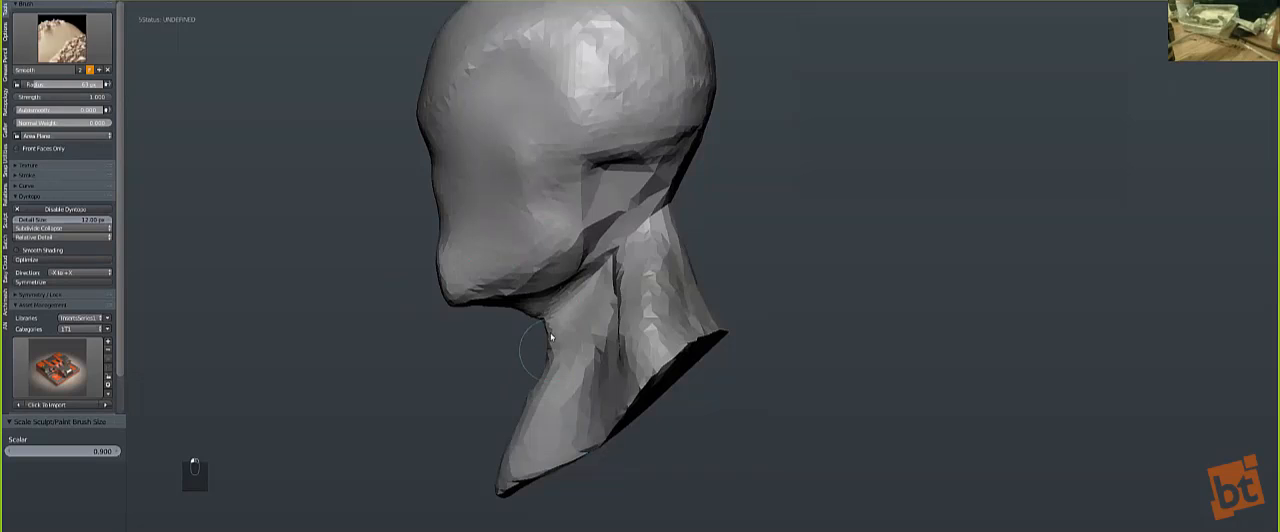
Step: Reshape the underside of the jaw with the Grab brush and even out the faceted area behind the jaw
key("bracketright")
key("bracketright")
key("bracketright")
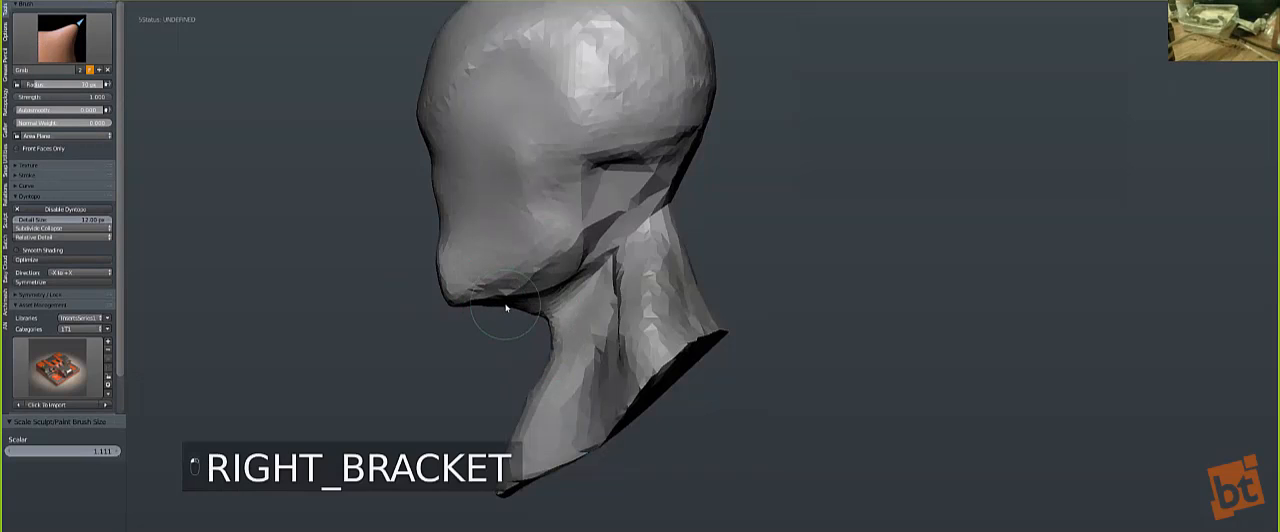
key("bracketright")
left_click_drag(498, 303, 538, 287, "shift")
left_click_drag(553, 224, 547, 189, "shift")
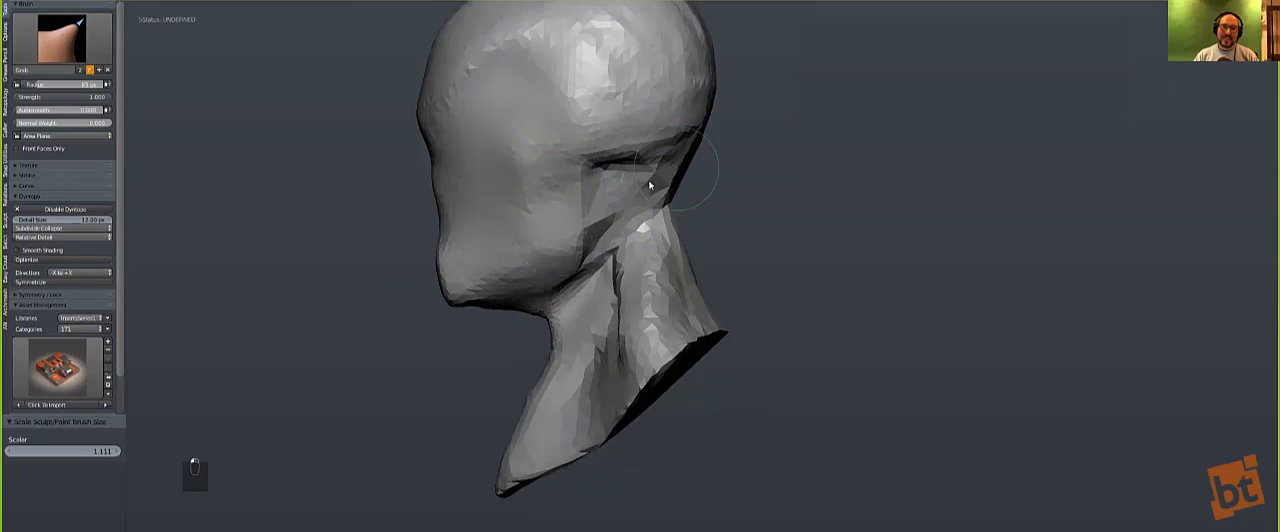
mouse_move(640, 177)
left_mouse_down("shift")
mouse_move(614, 149)
mouse_move(594, 149)
left_mouse_up("shift")
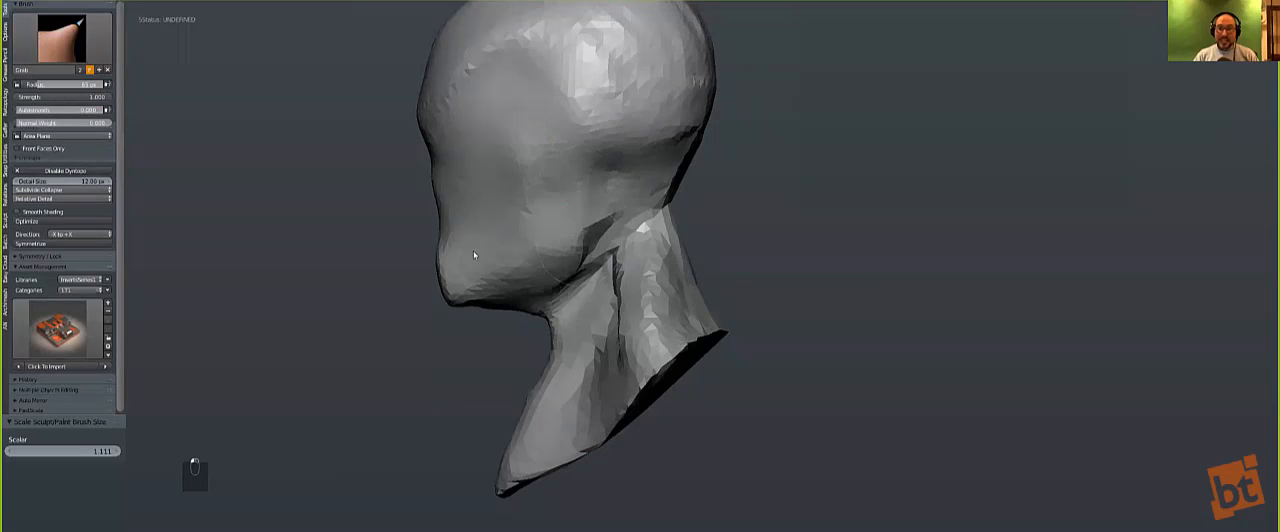
mouse_move(436, 341)
middle_mouse_down()
mouse_move(635, 347)
mouse_move(602, 360)
middle_mouse_up()
scroll(267, 136, "up", 1)
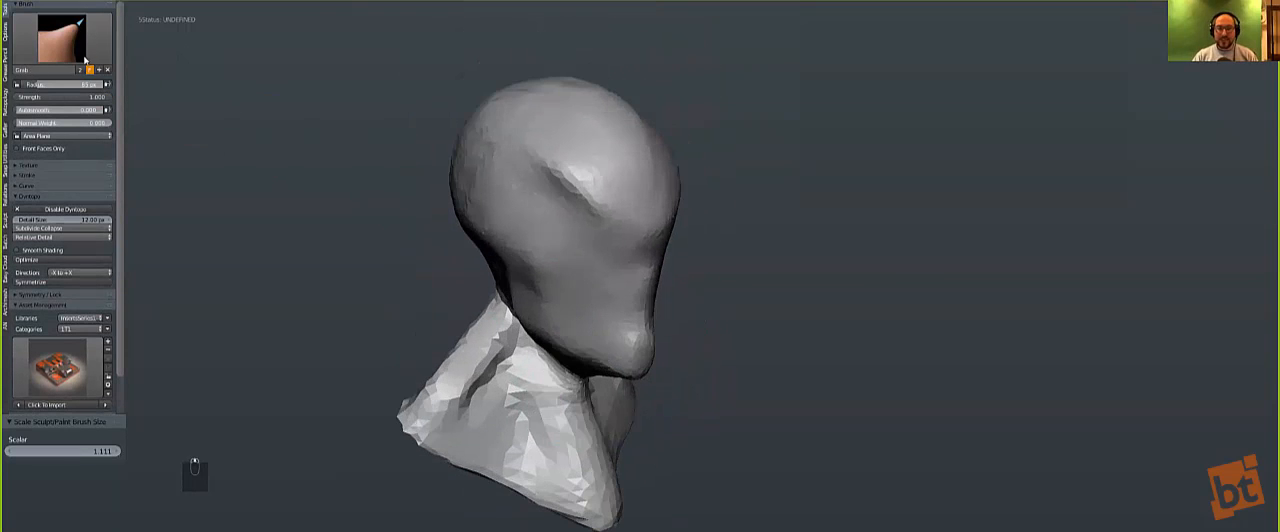
left_click(64, 40)
left_click(137, 91)
key("bracketleft")
key("bracketleft")
key("bracketleft")
key("bracketleft")
key("bracketleft")
key("bracketleft")
key("bracketleft")
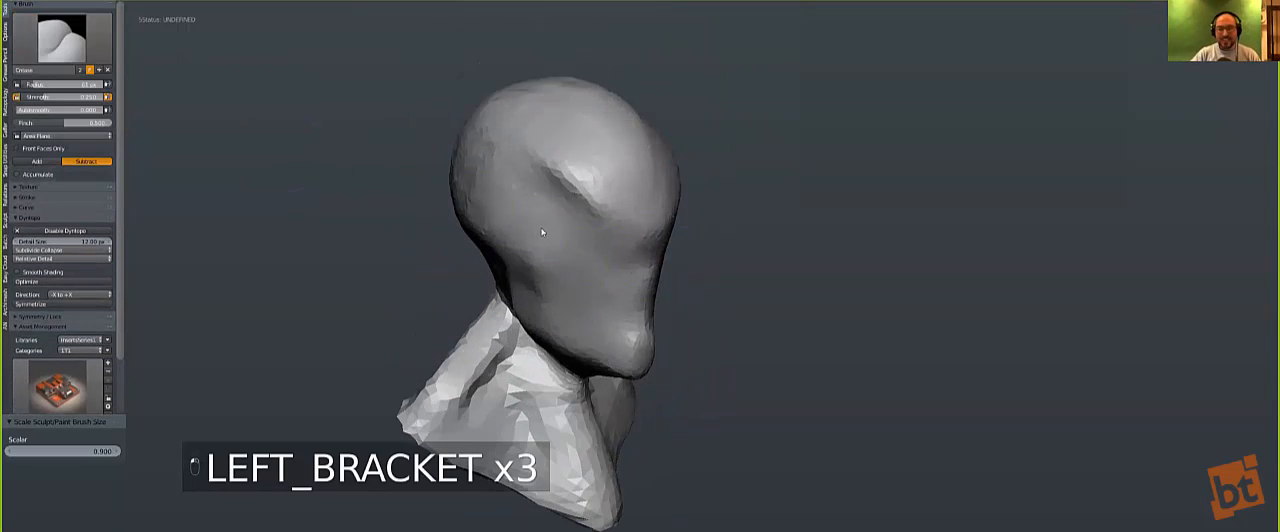
key("bracketright")
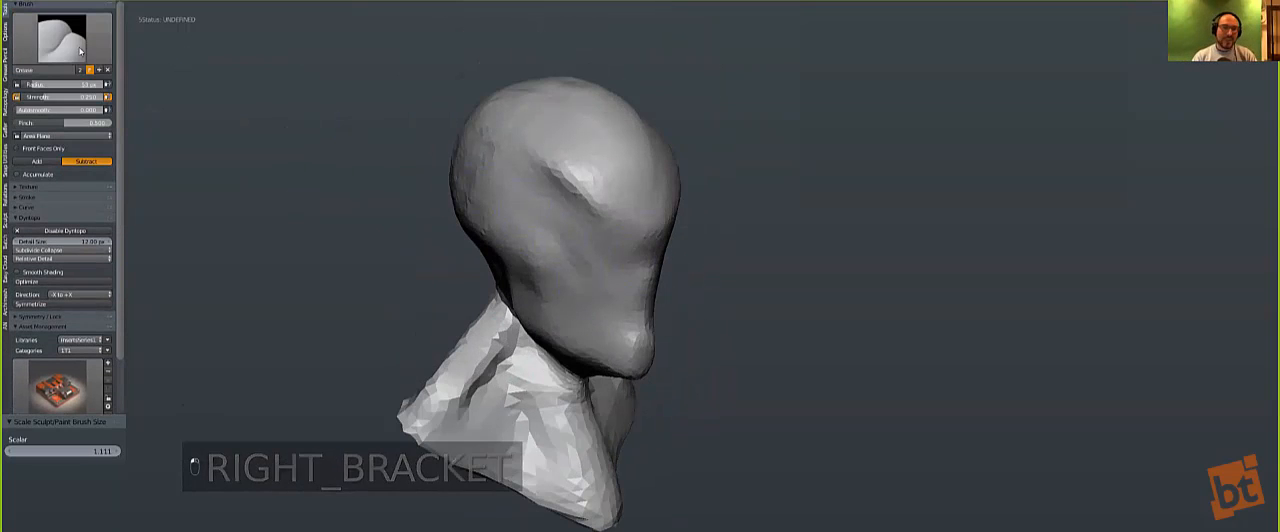
left_click(64, 40)
left_click(137, 91)
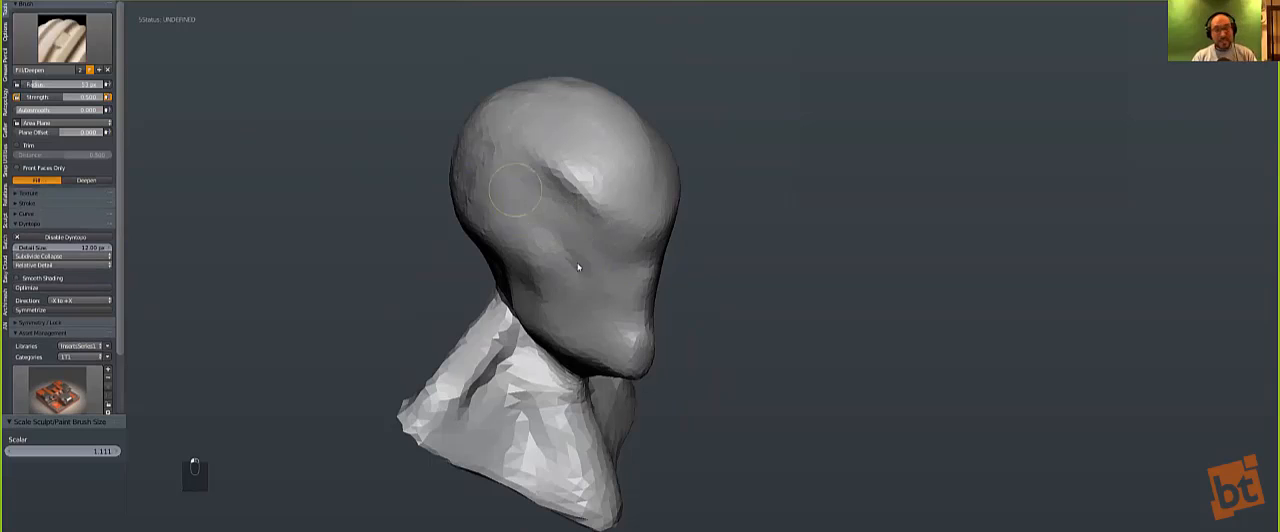
Step: Build up the cheekbone with diagonal Clay Strips strokes from the temple down toward the mouth
left_click(52, 60)
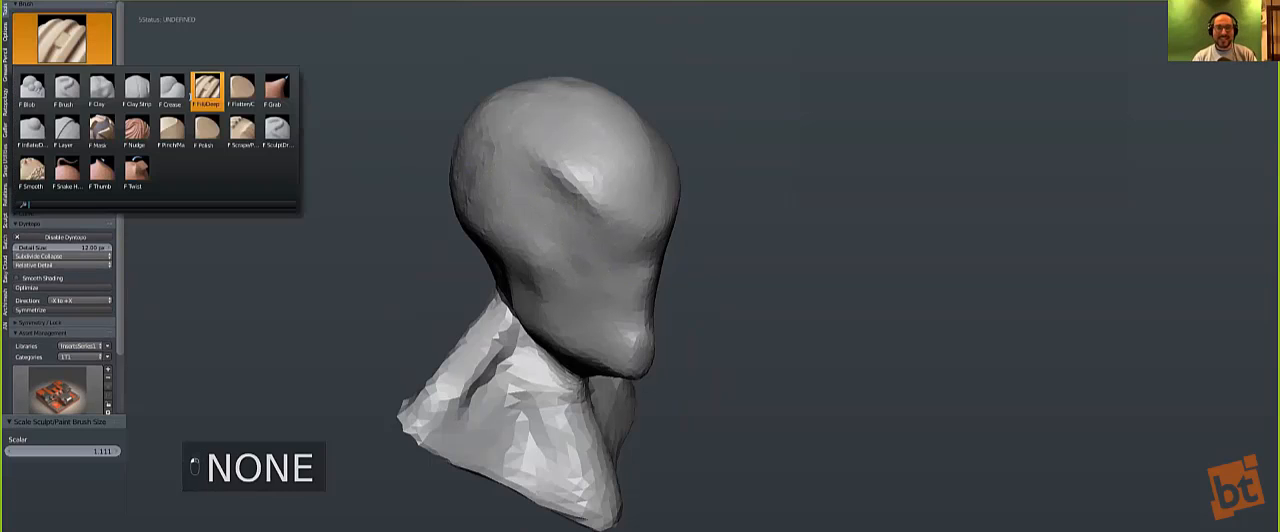
left_click(137, 91)
key("bracketright")
left_click_drag(564, 234, 510, 188)
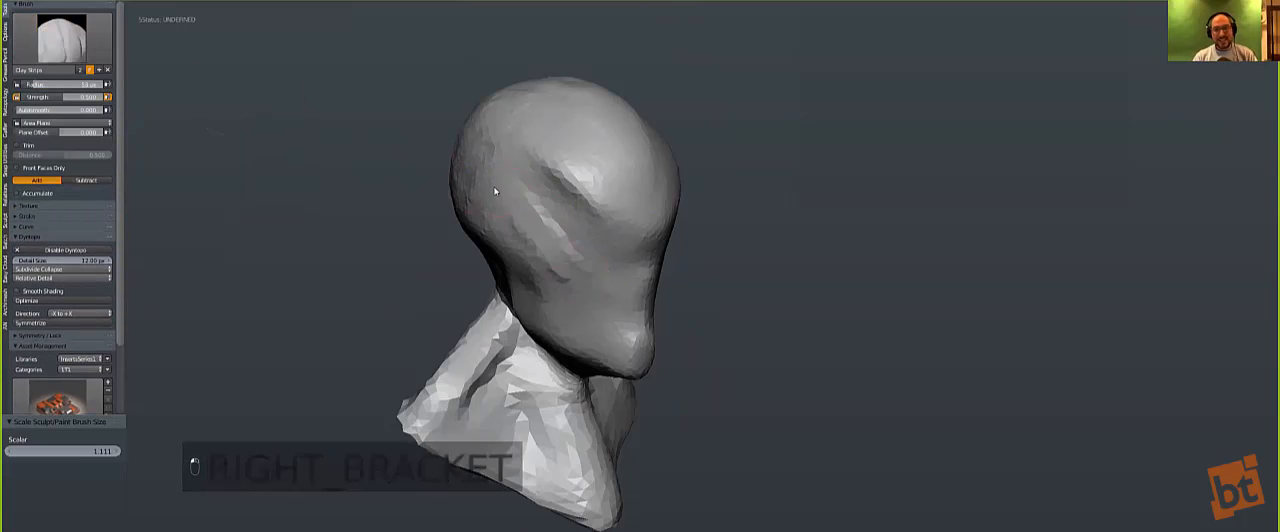
left_click_drag(590, 278, 603, 289)
left_click_drag(504, 176, 598, 281)
left_click_drag(567, 233, 613, 288, "shift")
left_click_drag(486, 194, 551, 308, "shift")
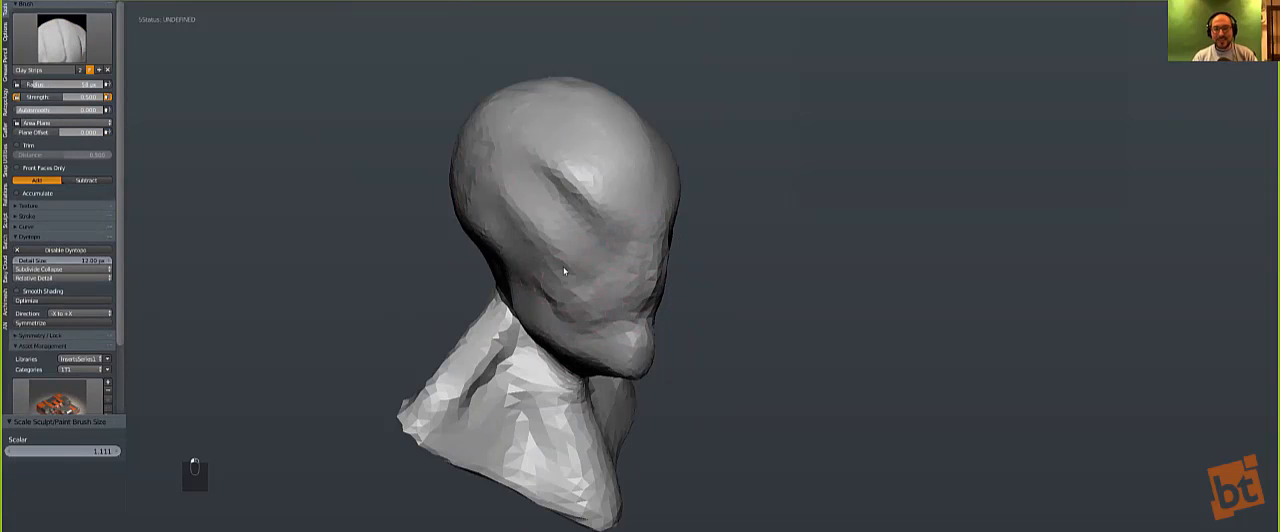
Step: Add Clay Strips volume to the lower cheek and around the mouth
mouse_move(606, 289)
left_mouse_down()
mouse_move(587, 302)
mouse_move(565, 240)
mouse_move(597, 306)
mouse_move(574, 293)
left_mouse_up()
left_click_drag(506, 145, 496, 168, "shift")
mouse_move(565, 208)
middle_mouse_down()
mouse_move(505, 222)
mouse_move(583, 237)
mouse_move(608, 266)
mouse_move(492, 275)
mouse_move(540, 295)
middle_mouse_up()
scroll(517, 360, "up", 3)
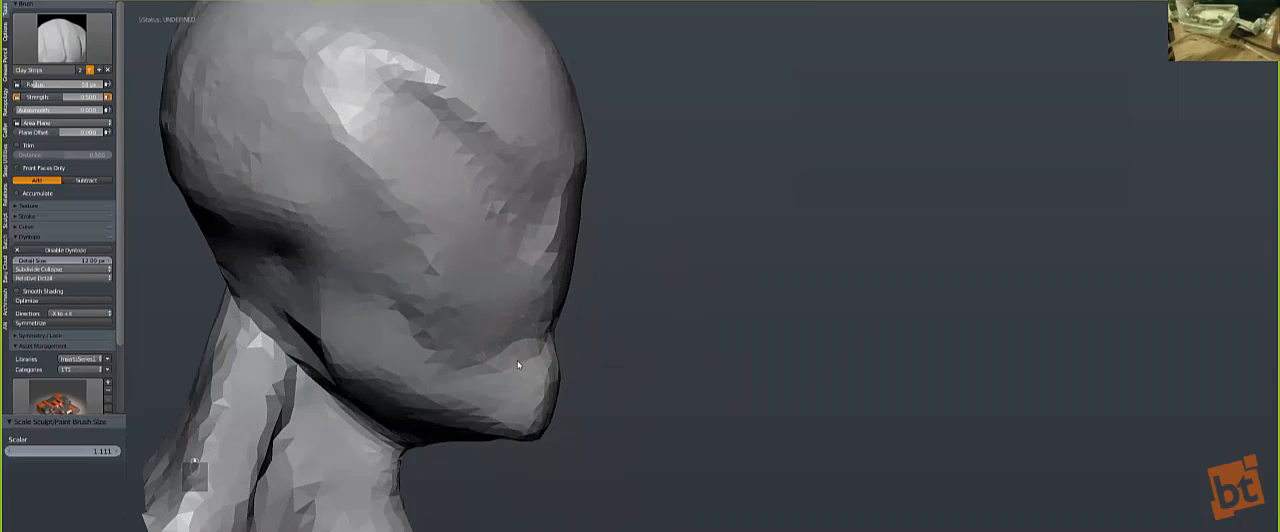
Step: Pull the chin and mouth area forward in side view with an enlarged Grab brush
key("bracketright")
key("bracketright")
key("bracketright")
key("bracketright")
key("bracketright")
key("bracketright")
key("bracketright")
key("bracketright")
key("bracketright")
key("bracketright")
key("bracketright")
key("bracketright")
key("bracketright")
key("bracketright")
key("bracketright")
key("bracketright")
key("bracketright")
key("bracketright")
key("bracketright")
key("g")
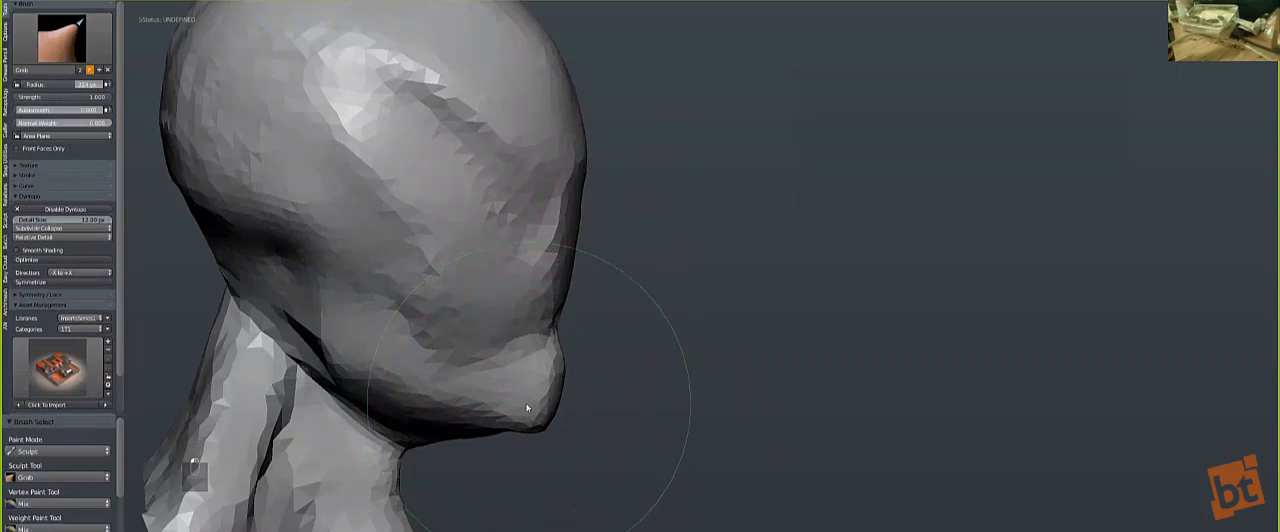
key("bracketright")
key("bracketright")
key("bracketright")
key("bracketright")
key("bracketleft")
key("bracketleft")
key("bracketleft")
key("bracketleft")
key("bracketleft")
key("bracketleft")
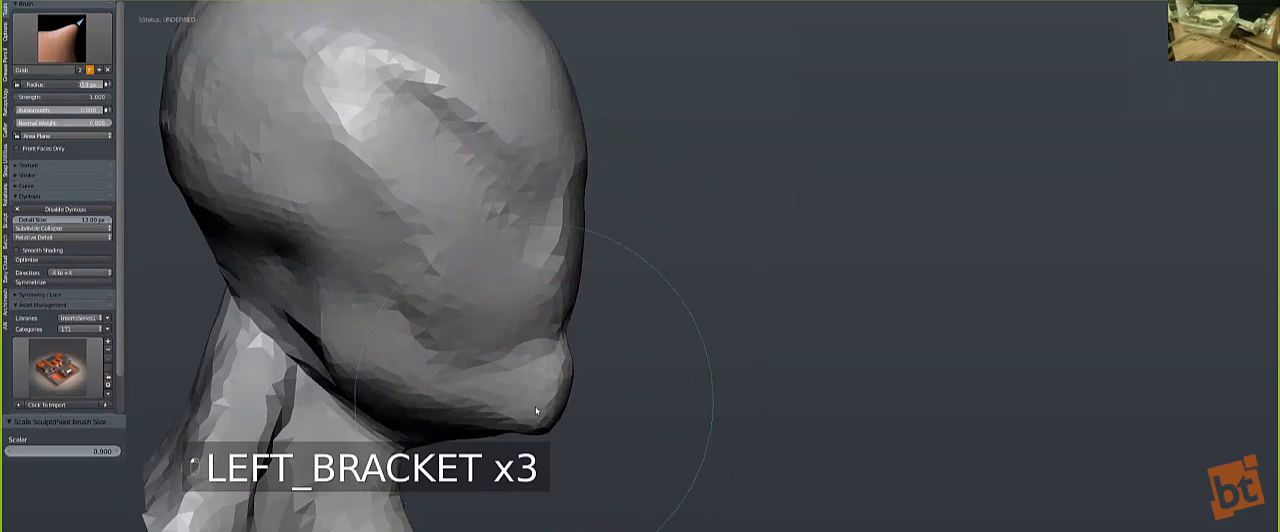
left_click_drag(538, 411, 543, 414)
mouse_move(531, 392)
middle_mouse_down()
mouse_move(361, 318)
mouse_move(320, 332)
mouse_move(377, 341)
middle_mouse_up()
Step: Nudge the outer shoulder edges of the bust inward in front view with a smaller Grab brush
key("bracketleft")
key("bracketleft")
key("bracketleft")
key("bracketleft")
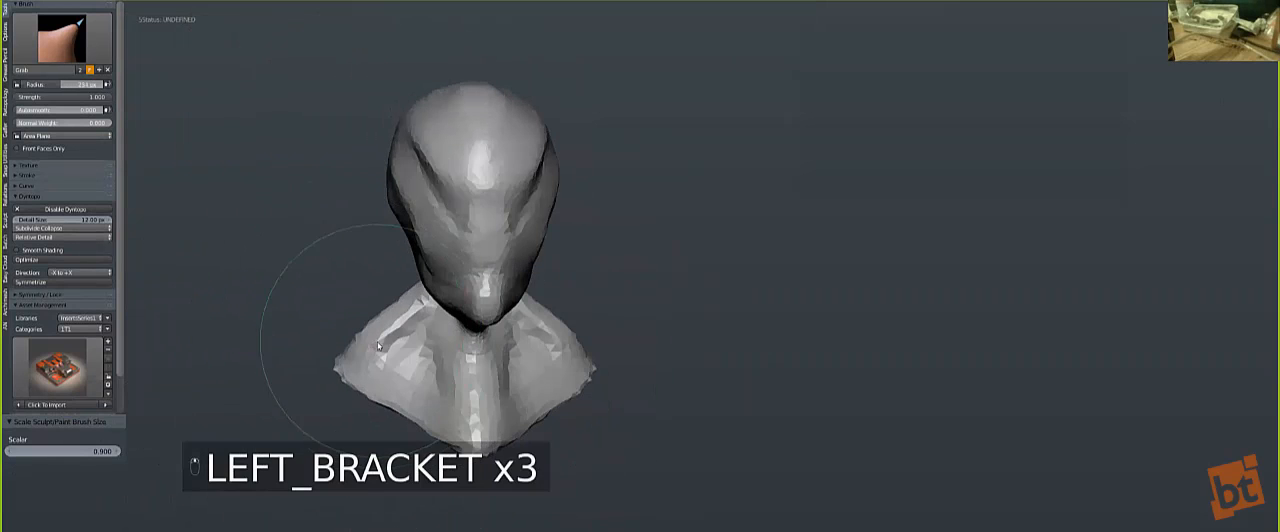
left_click_drag(376, 331, 382, 341)
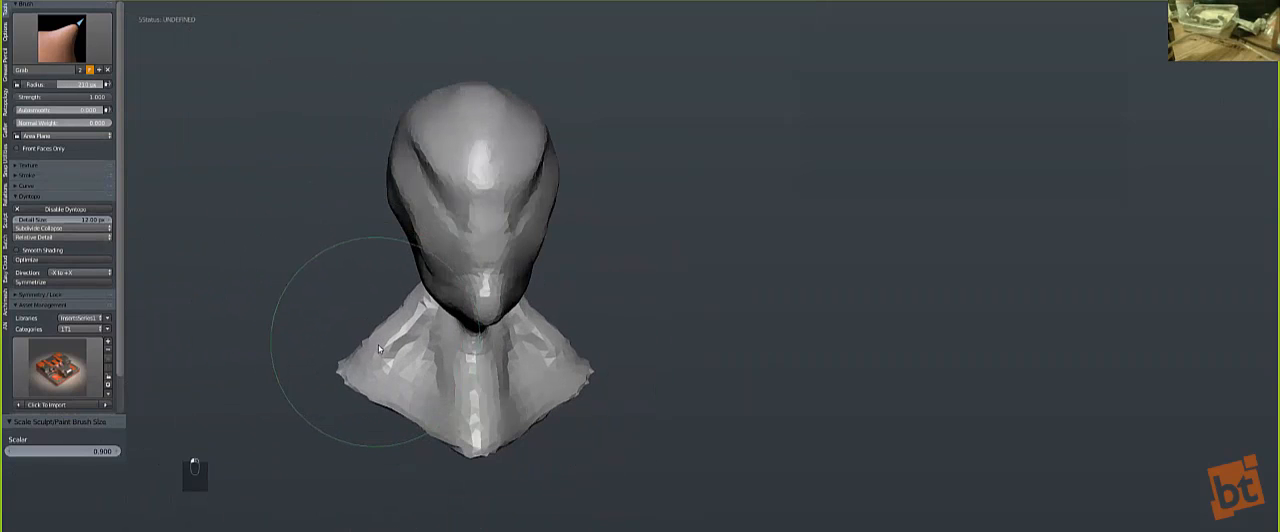
middle_click_drag(410, 364, 502, 354)
Step: Smooth the front and side of the neck in side view with a reduced brush
key("bracketleft")
key("bracketleft")
key("bracketleft")
key("bracketleft")
mouse_move(527, 369)
left_mouse_down()
mouse_move(533, 380)
mouse_move(533, 363)
left_mouse_up()
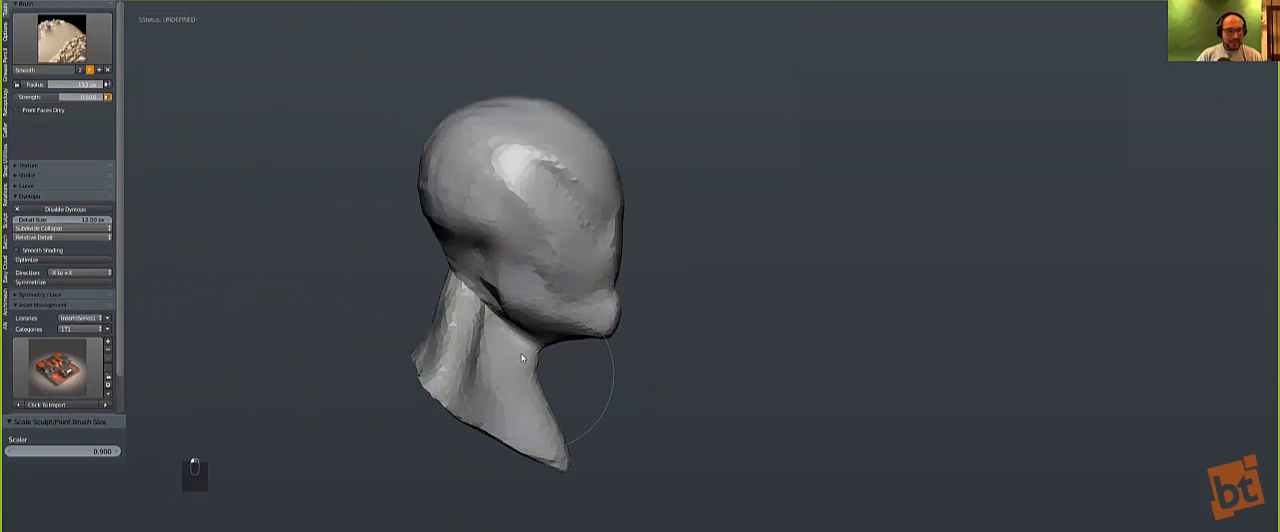
Step: Pull out and round the rear shoulder edge of the bust with the Grab brush
mouse_move(436, 329)
middle_mouse_down()
mouse_move(375, 391)
mouse_move(346, 363)
middle_mouse_up()
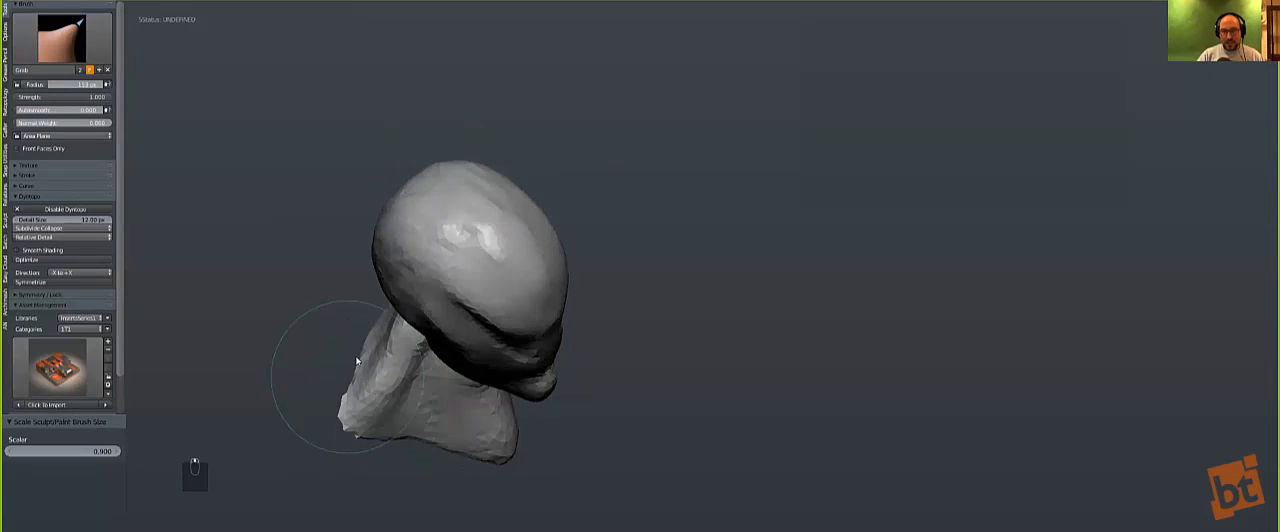
left_click_drag(350, 365, 337, 366)
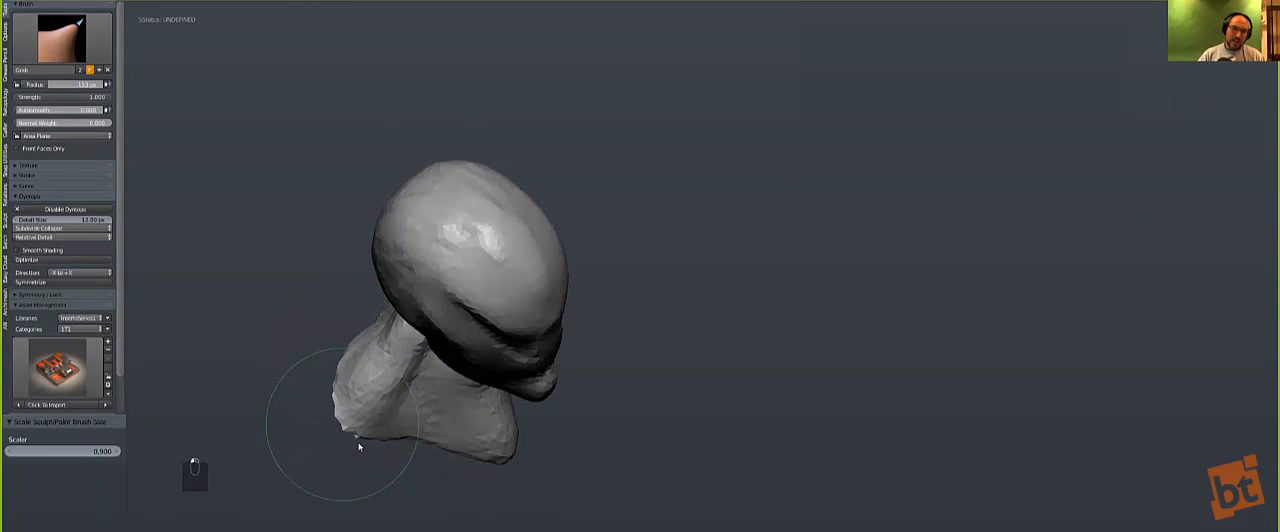
left_click_drag(350, 429, 375, 409, "shift")
mouse_move(373, 404)
middle_mouse_down()
mouse_move(349, 403)
mouse_move(334, 337)
middle_mouse_up()
key("bracketleft")
key("bracketleft")
key("bracketright")
key("bracketright")
key("bracketright")
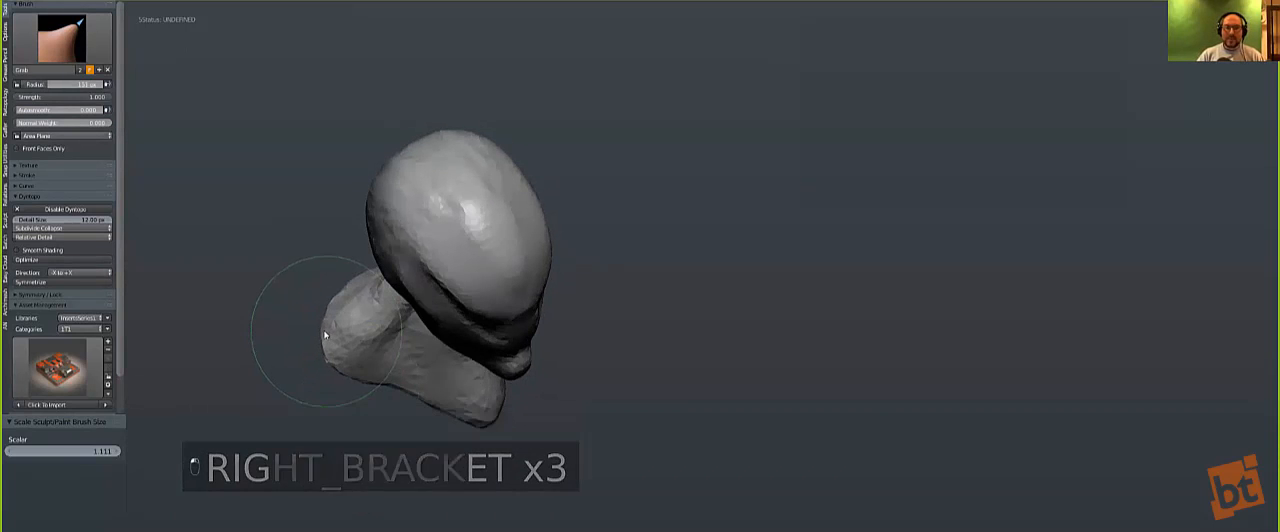
mouse_move(337, 308)
middle_mouse_down()
mouse_move(326, 277)
mouse_move(522, 366)
middle_mouse_up()
Step: Reshape the back of the neck below the skull with a smaller Grab brush
key("bracketleft")
key("bracketleft")
key("bracketleft")
key("bracketleft")
key("bracketleft")
key("bracketleft")
key("bracketleft")
key("bracketleft")
key("bracketleft")
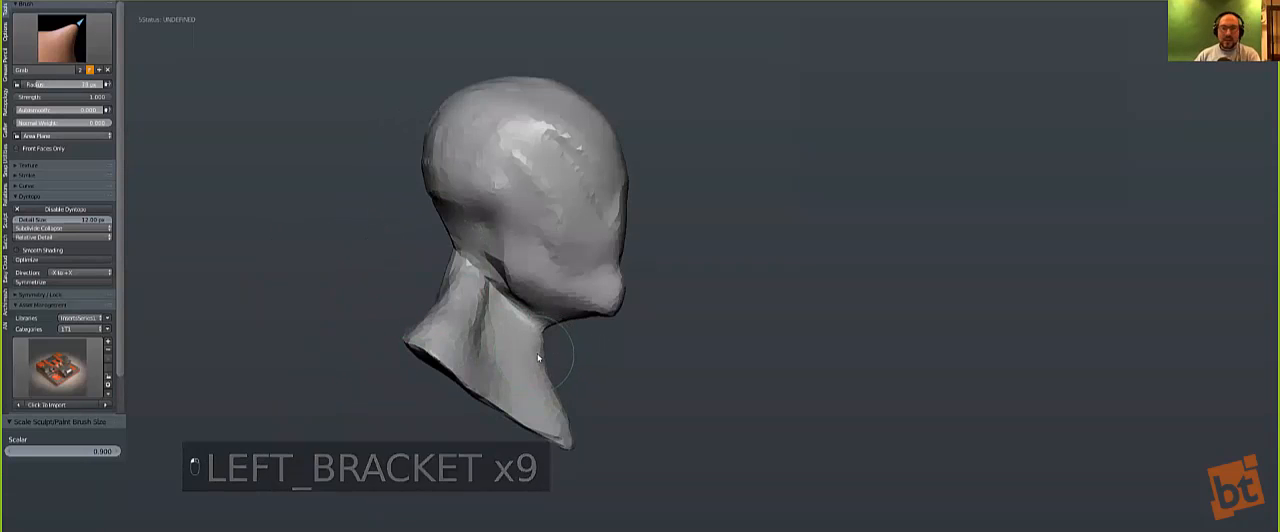
key("shift+s")
key("g")
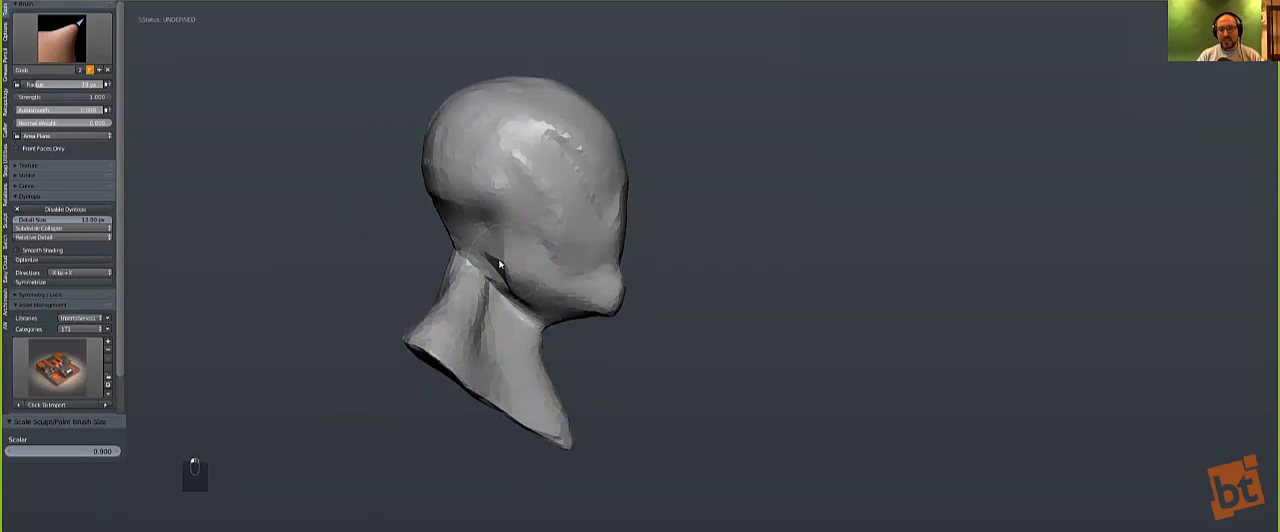
middle_click_drag(458, 289, 432, 305)
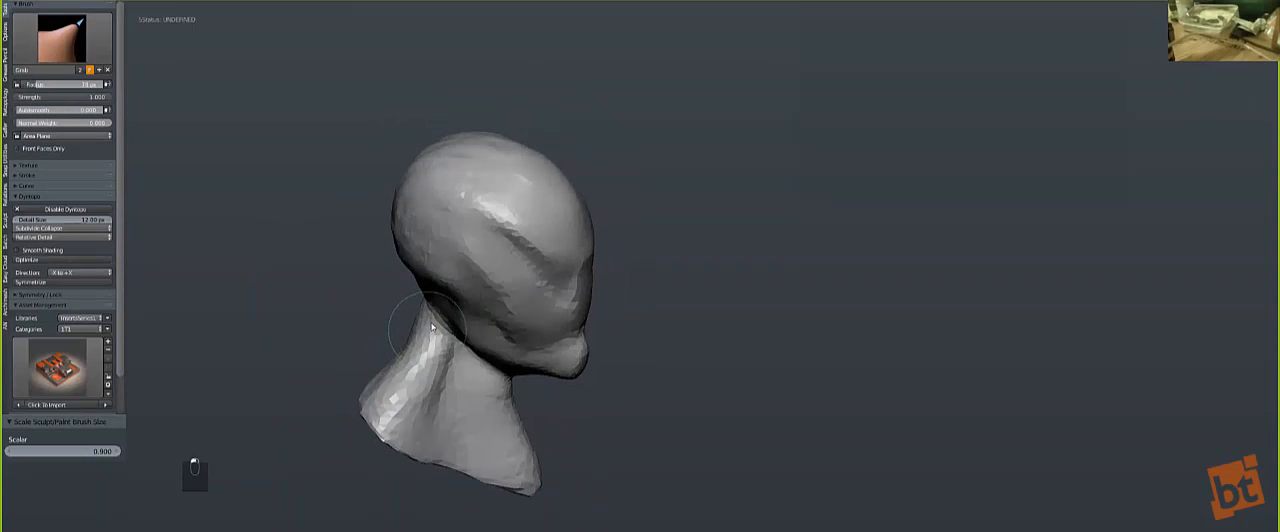
mouse_move(425, 317)
middle_mouse_down()
mouse_move(420, 273)
mouse_move(354, 226)
middle_mouse_up()
Step: Build up the side of the neck behind the jaw with small Clay Strips strokes and smooth the added volume
left_click(88, 42)
left_click(136, 90)
key("bracketleft")
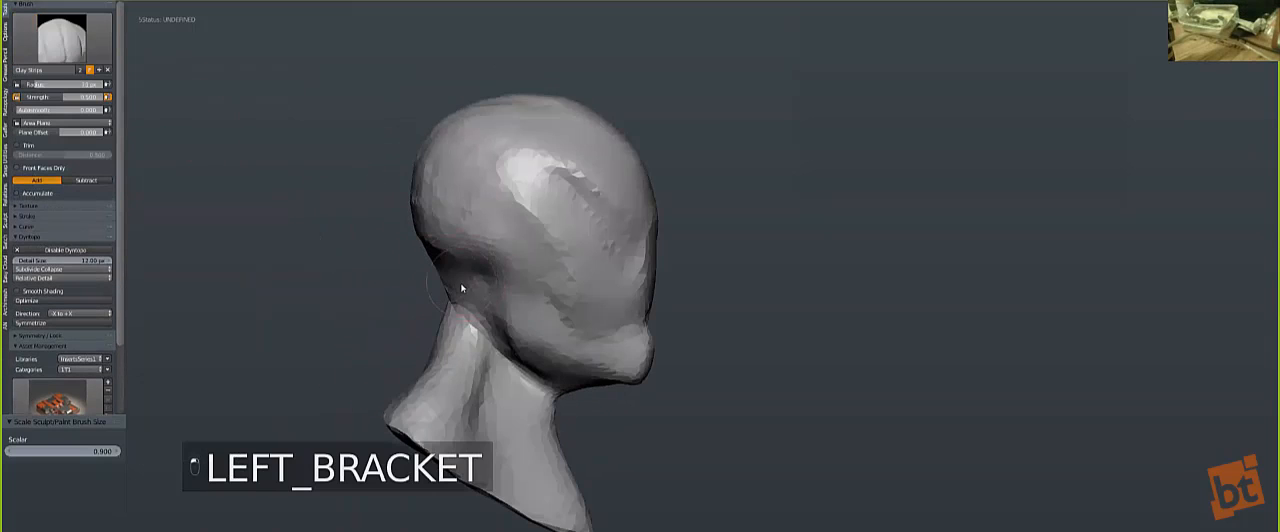
key("bracketleft")
key("bracketleft")
key("bracketleft")
key("bracketleft")
key("bracketleft")
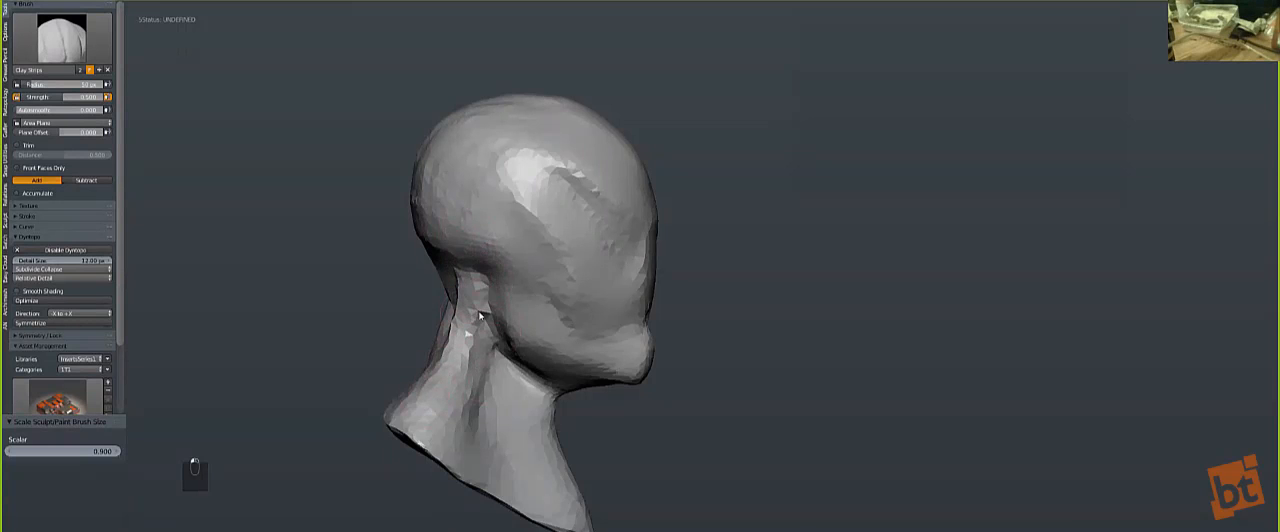
middle_click_drag(475, 306, 447, 309)
key("s")
mouse_move(431, 294)
left_mouse_down()
mouse_move(471, 340)
mouse_move(434, 280)
mouse_move(423, 214)
mouse_move(471, 300)
mouse_move(422, 220)
mouse_move(453, 212)
mouse_move(495, 260)
mouse_move(449, 188)
left_mouse_up()
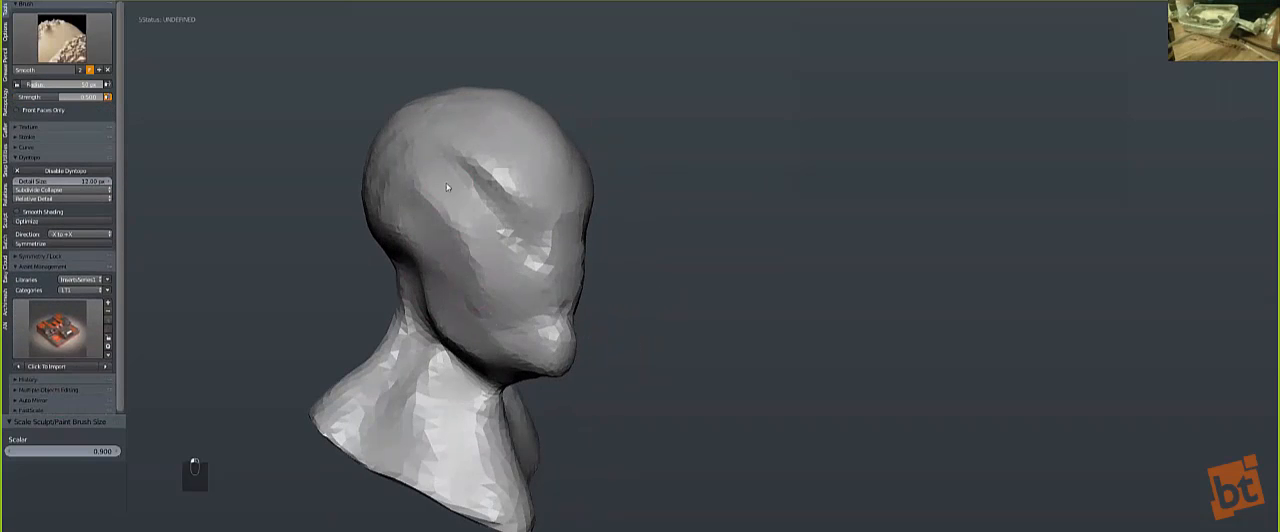
Step: Soften the diagonal groove running from the temple toward the eye area
mouse_move(473, 232)
left_mouse_down("shift")
mouse_move(480, 255)
mouse_move(460, 195)
mouse_move(498, 234)
mouse_move(467, 154)
mouse_move(488, 178)
mouse_move(450, 167)
left_mouse_up("shift")
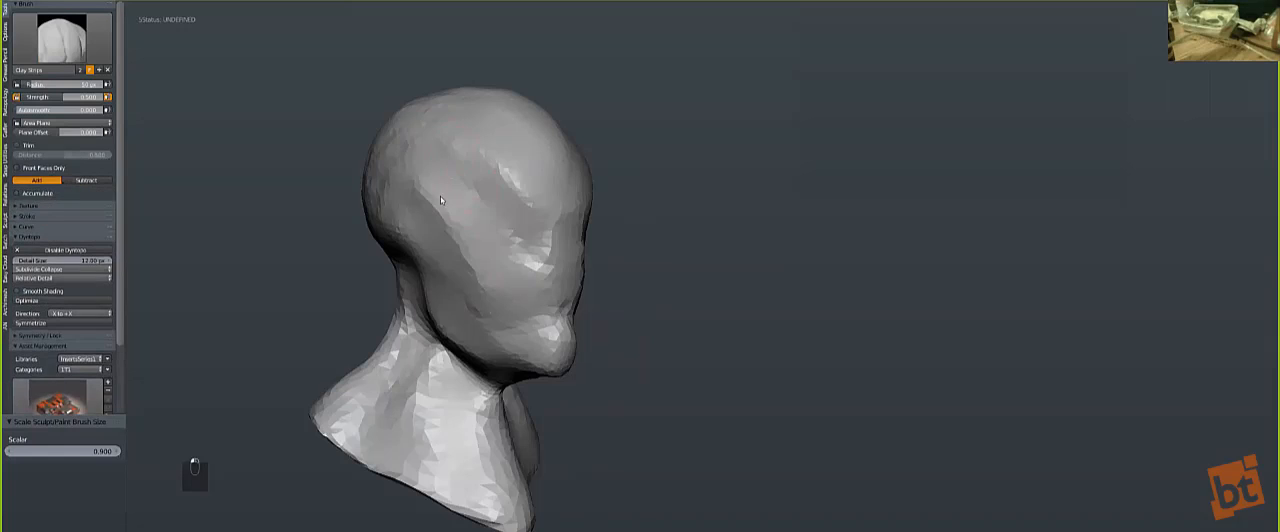
middle_click_drag(498, 216, 474, 223)
left_click_drag(505, 245, 415, 138, "shift")
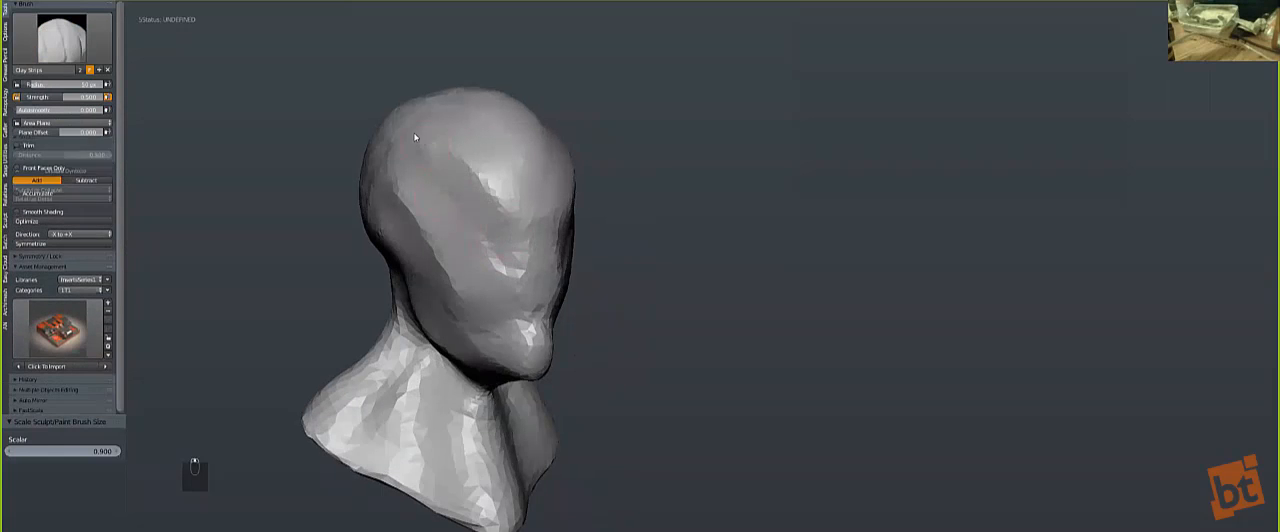
Step: Switch the sculpting brush to Crease
scroll(251, 138, "up", 4)
scroll(125, 60, "down", 1)
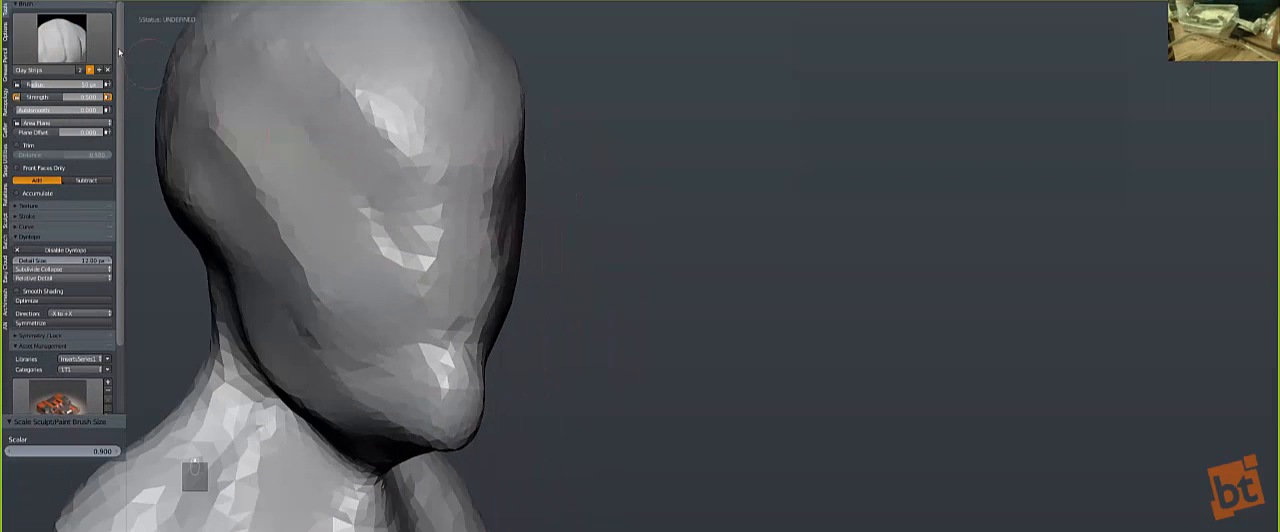
left_click(88, 46)
left_click(137, 88)
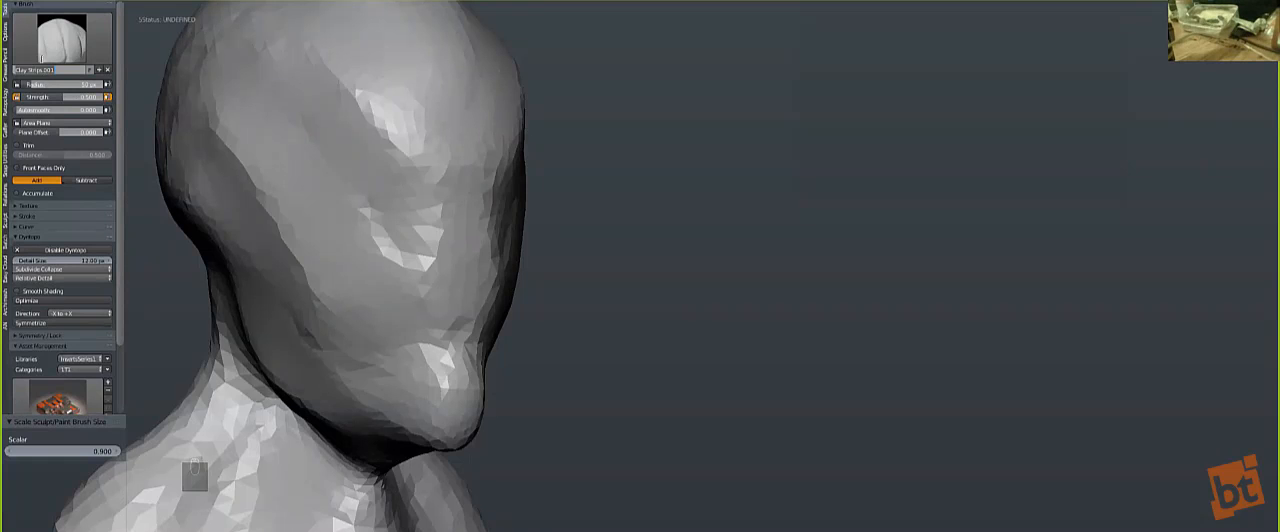
left_click(61, 46)
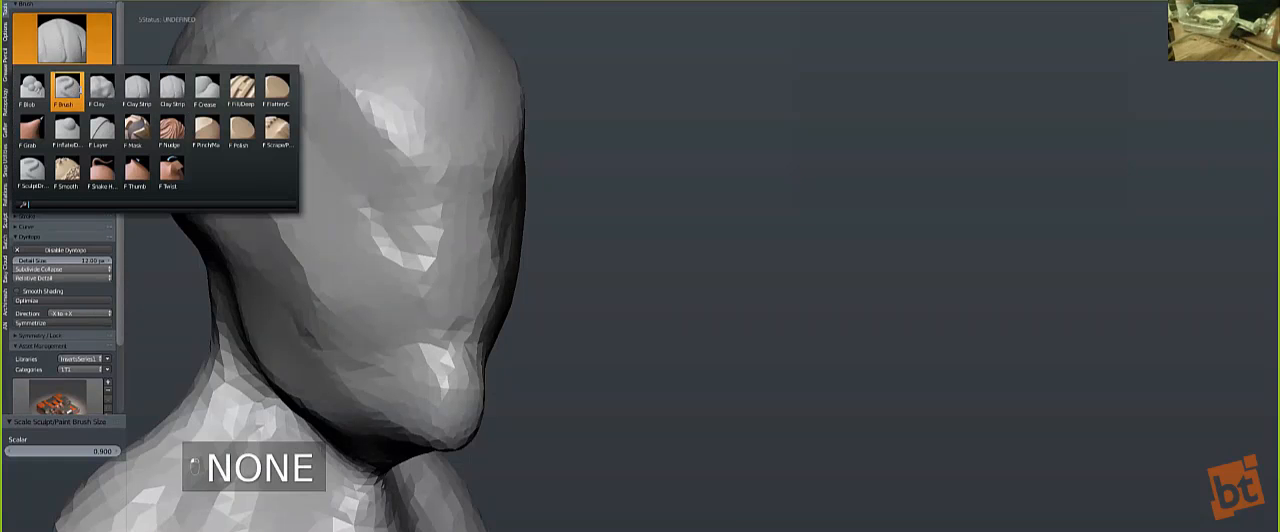
left_click(203, 91)
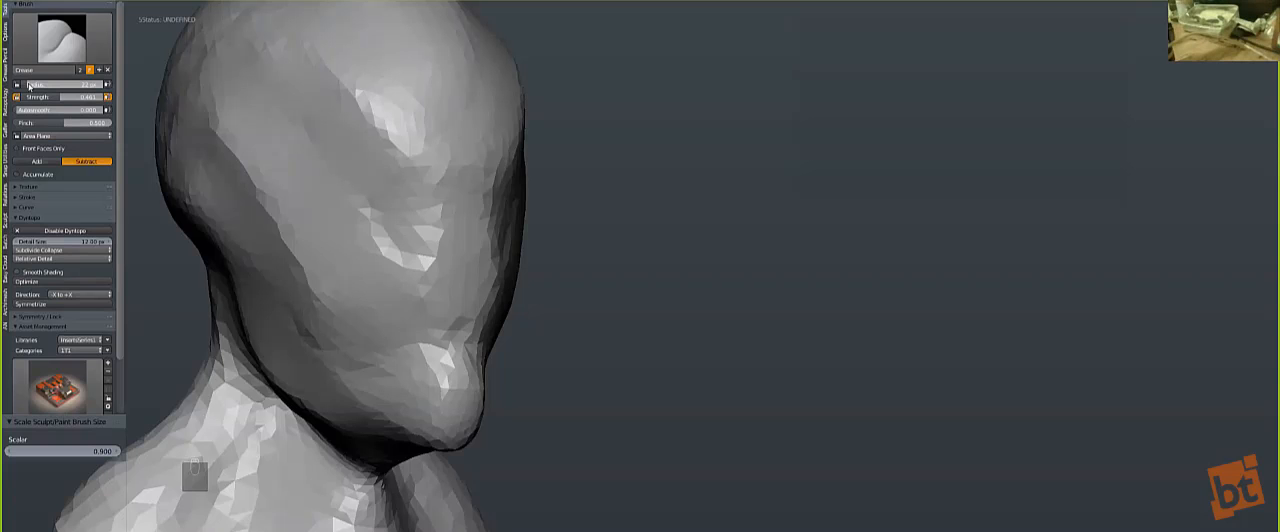
Step: Carve a shallow diagonal crease from the temple down toward the cheek with a reduced Crease brush
scroll(576, 283, "down", 2)
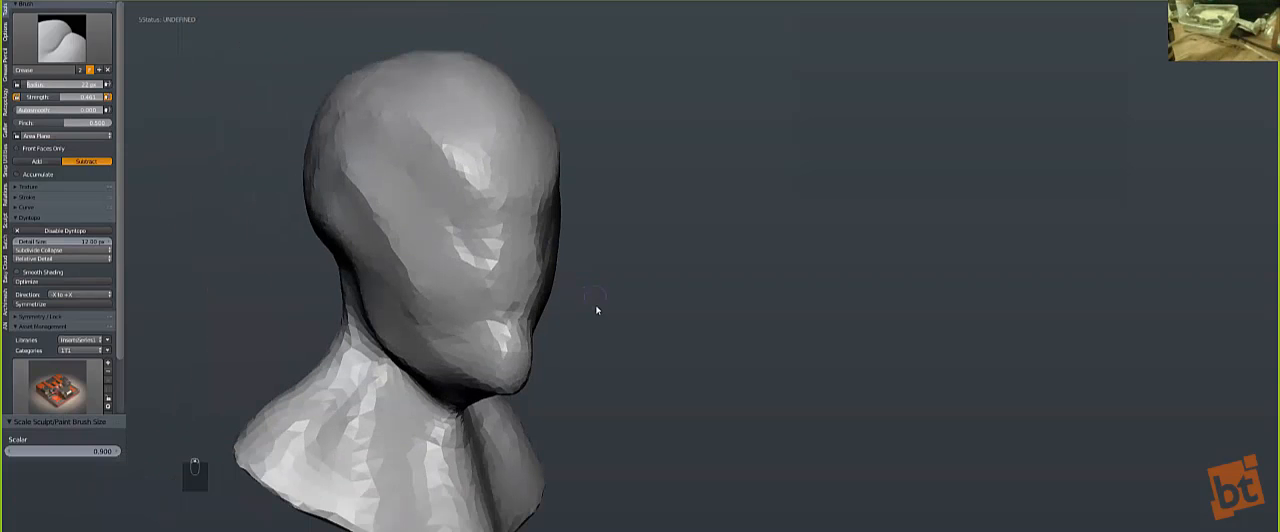
middle_click_drag(600, 321, 604, 310)
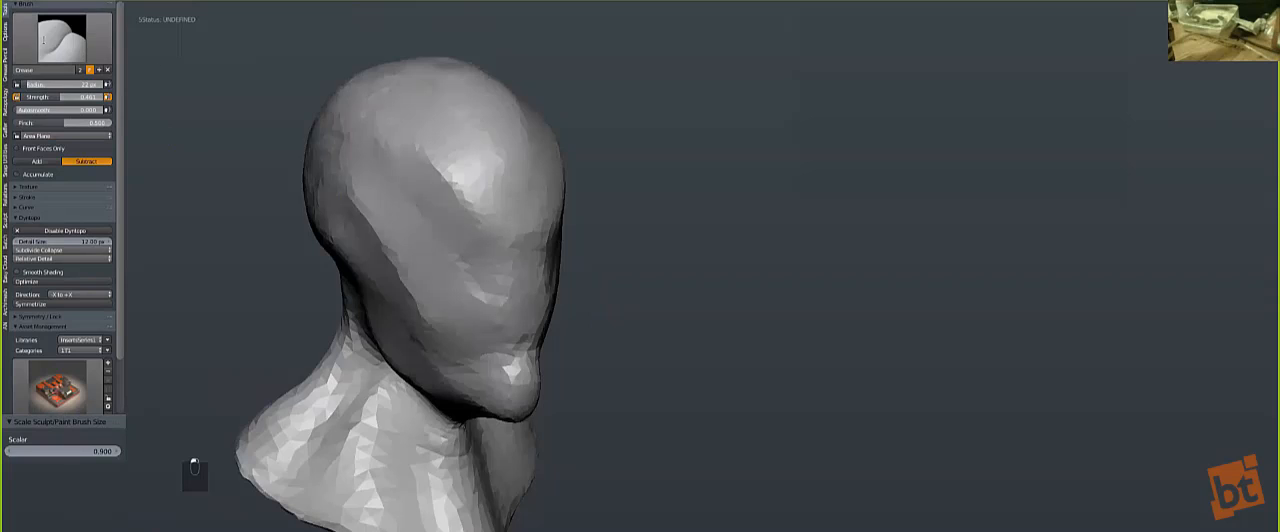
left_click(52, 44)
left_click(206, 90)
key("bracketleft")
key("bracketleft")
key("bracketleft")
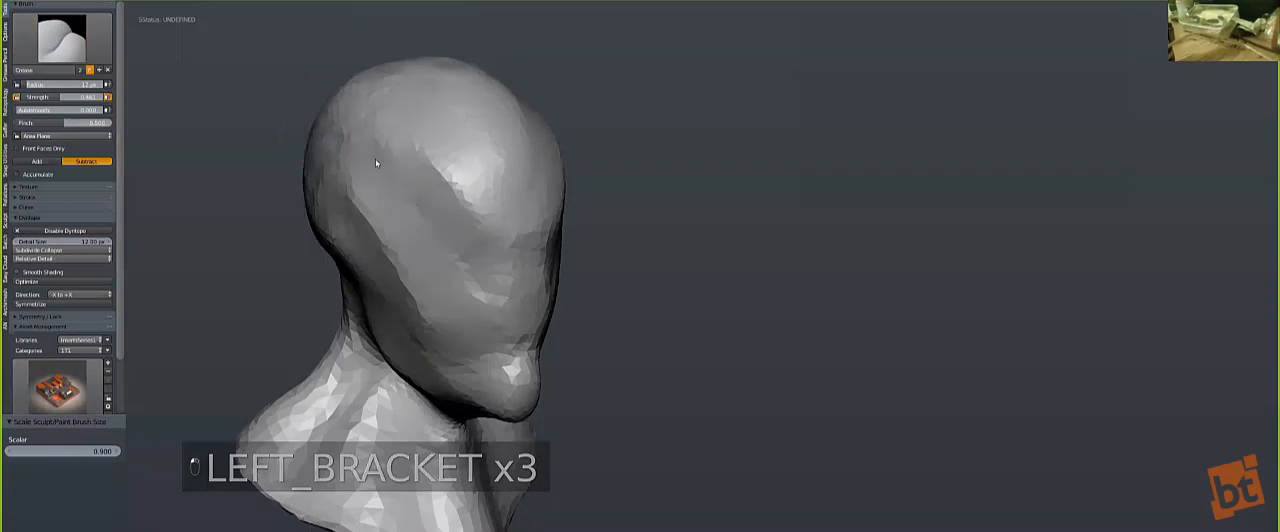
left_click_drag(418, 205, 454, 254)
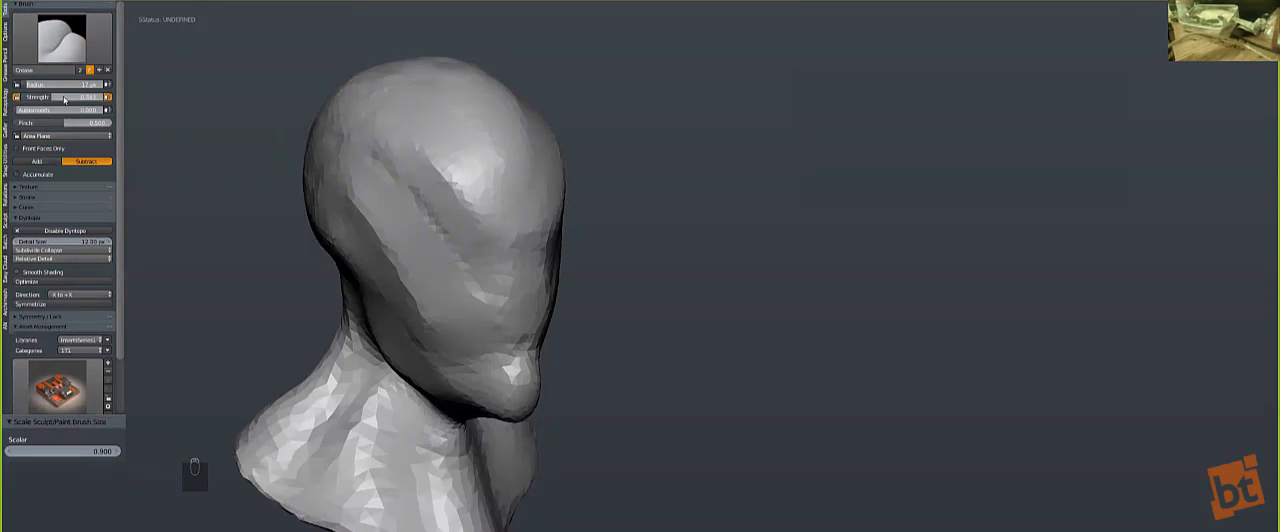
Step: Raise the Crease strength to about 0.89 and sharpen its falloff curve using one inner point near X 0.25, Y 0.24
left_click_drag(98, 97, 127, 97)
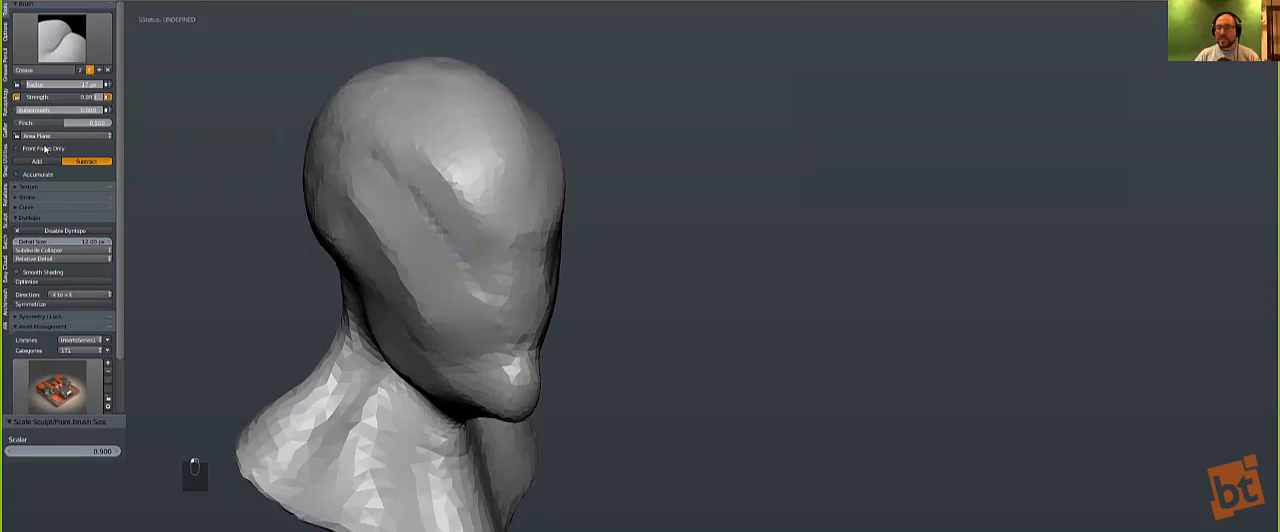
left_click(29, 199)
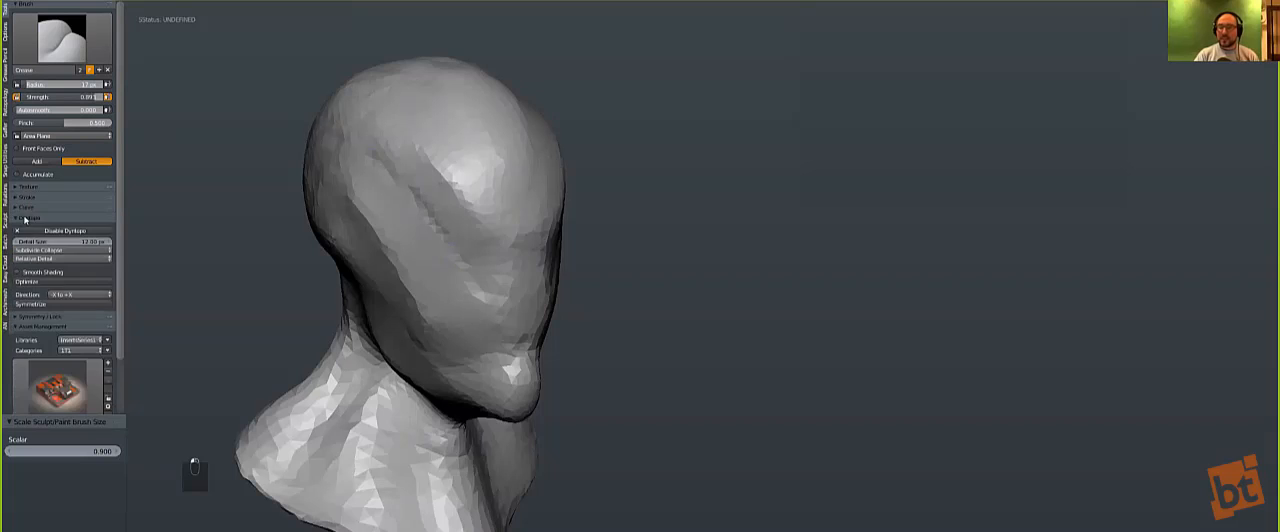
left_click(26, 207)
left_click(26, 207)
left_click(26, 207)
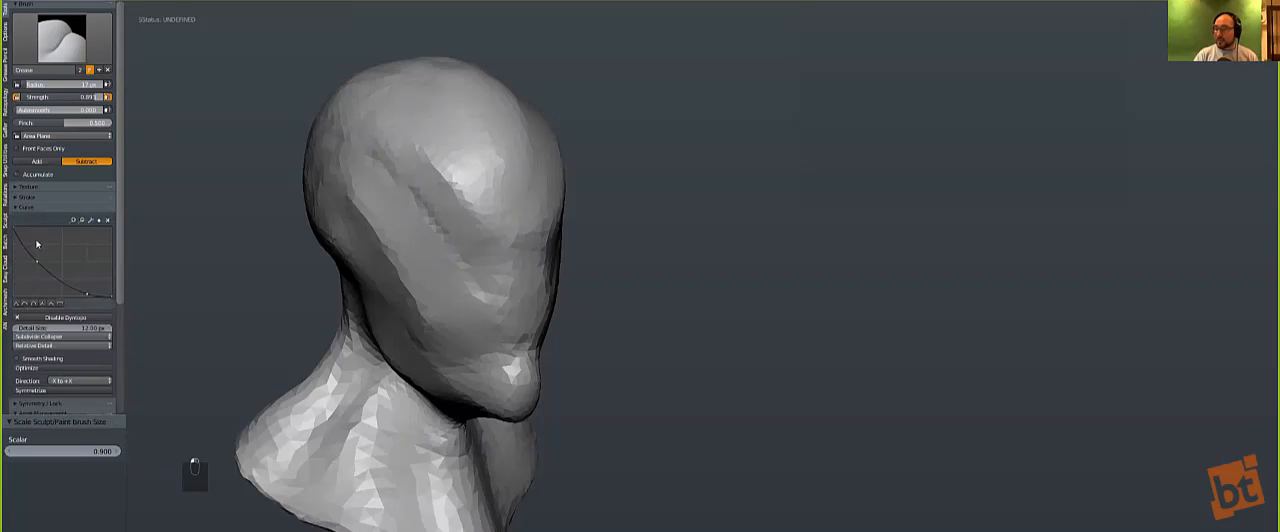
left_click_drag(37, 263, 86, 284)
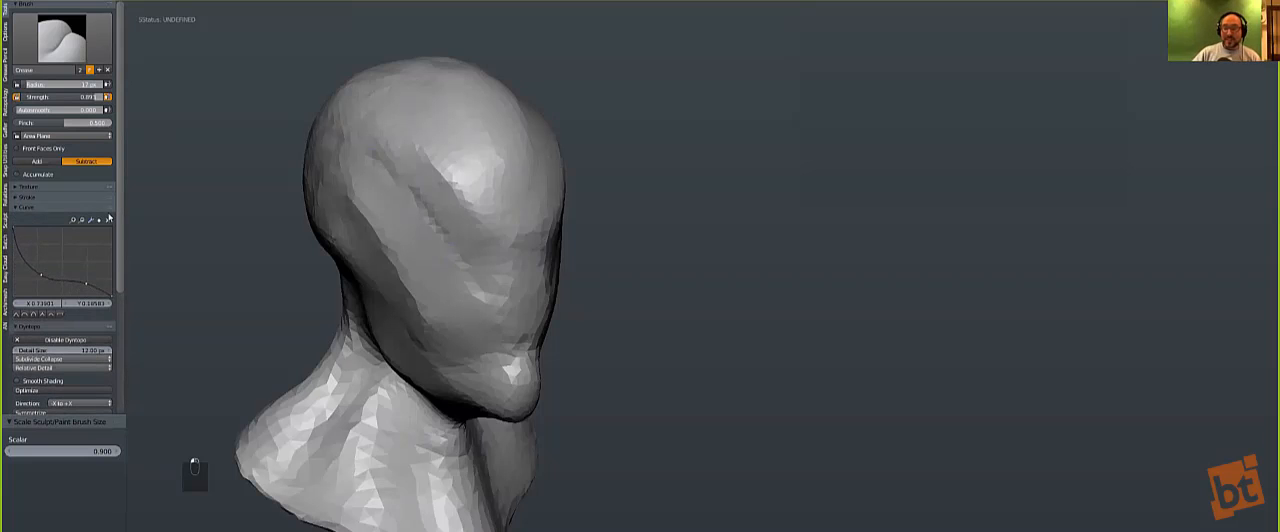
left_click(108, 221)
left_click_drag(43, 277, 41, 284)
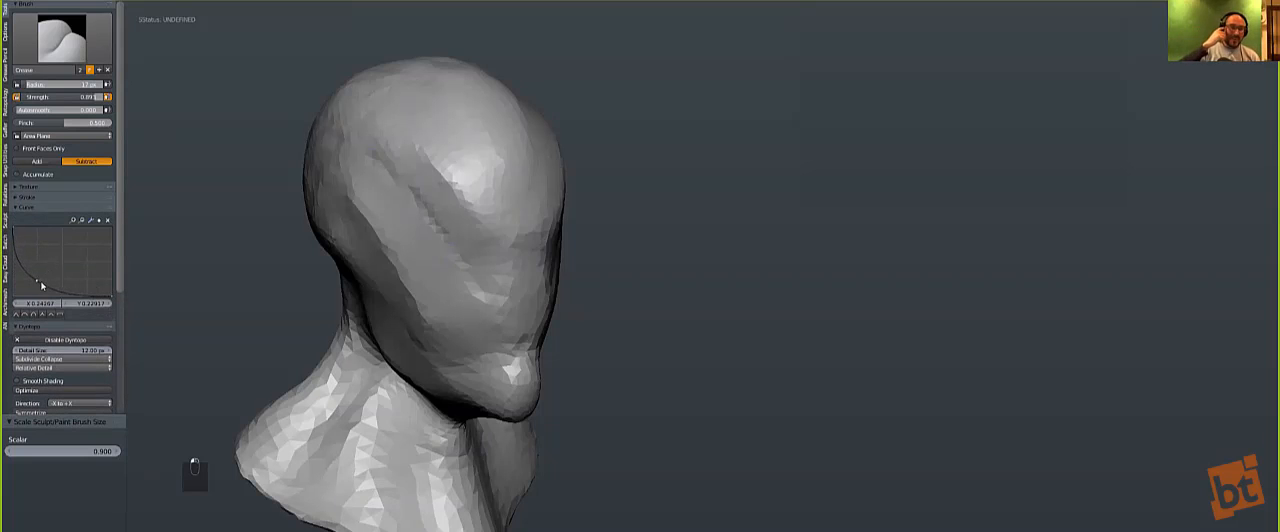
scroll(348, 158, "up", 1)
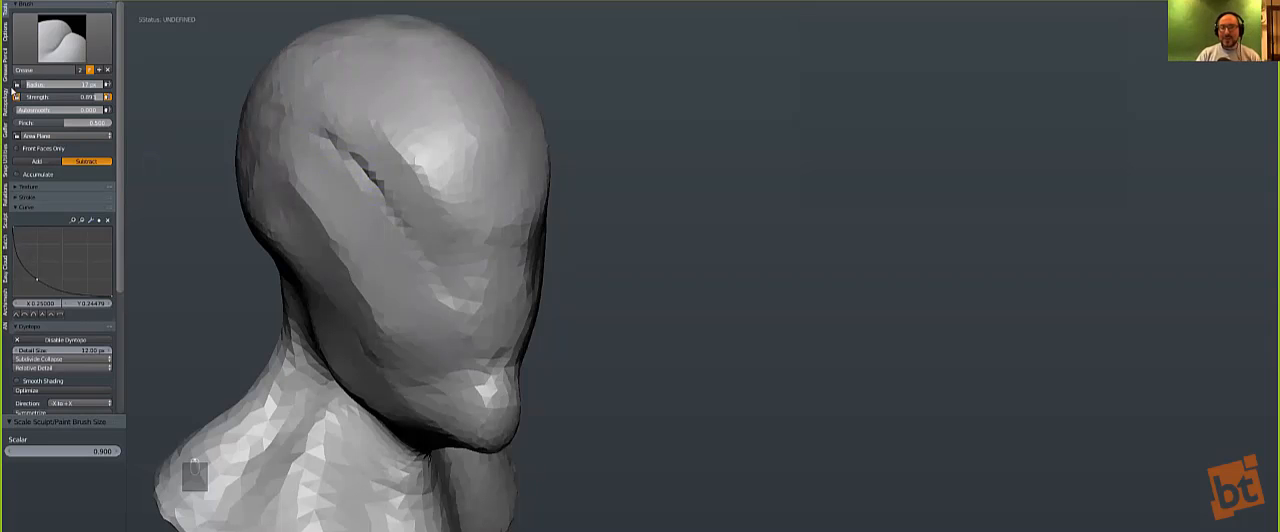
Step: Set the dynamic topology refine method to Subdivide Edges and lower the detail size
scroll(59, 328, "down", 2)
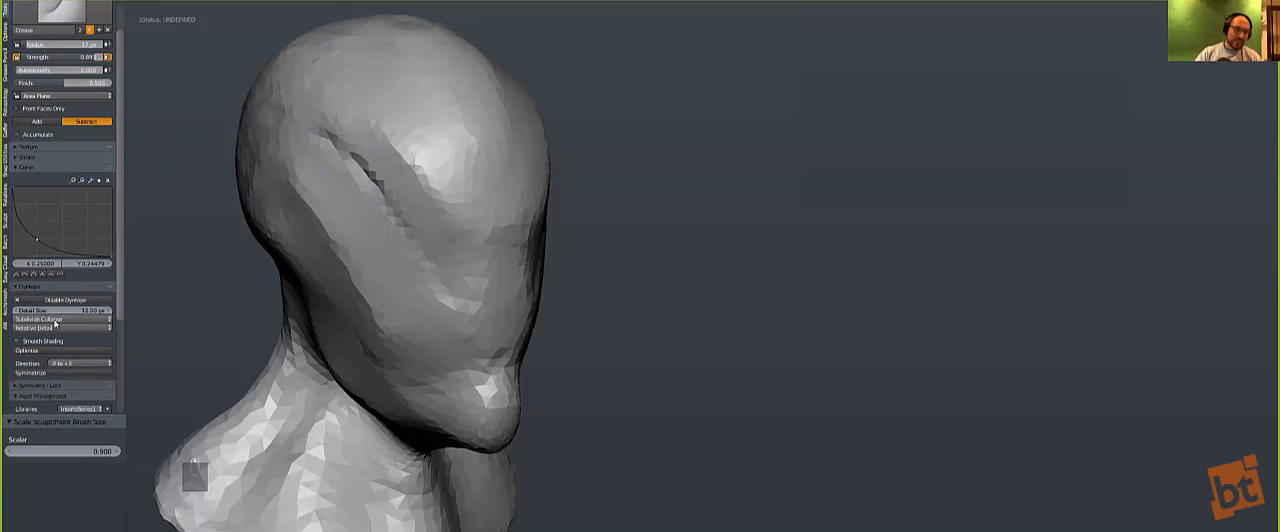
key("KP_6")
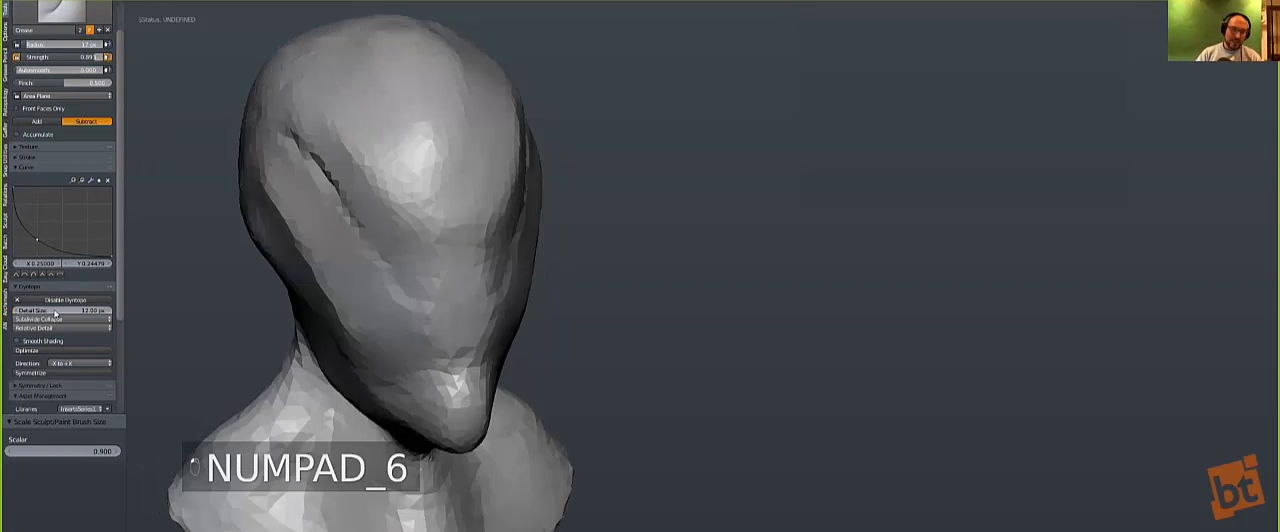
left_click(53, 317)
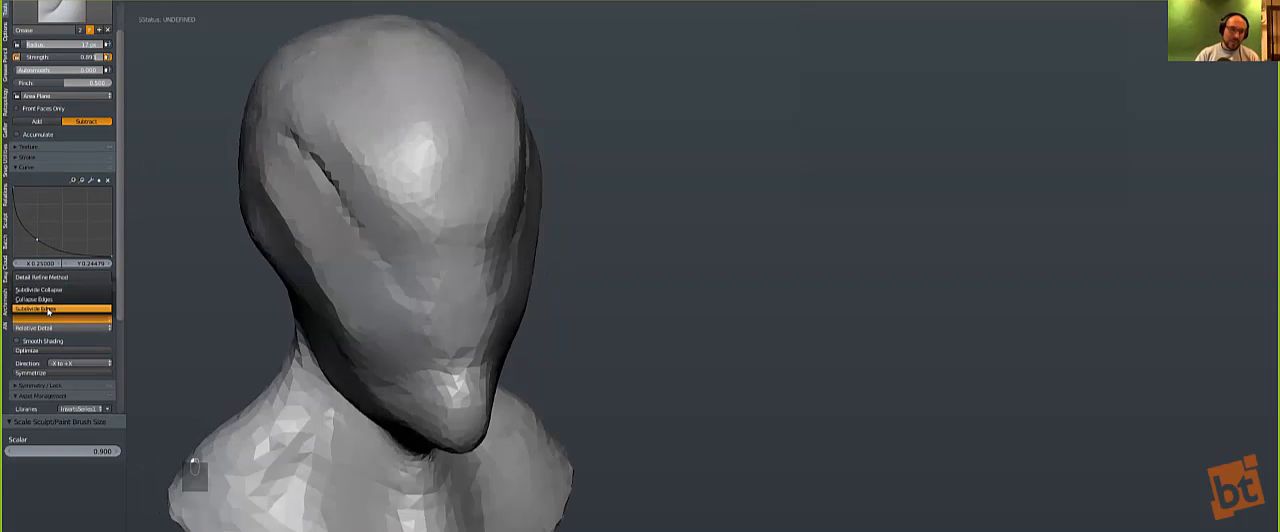
left_click(50, 309)
Step: Carve a sharp crease from the temple down under the eye area and up over the nose bridge with a slightly smaller brush
key("KP_1")
scroll(350, 290, "down", 3)
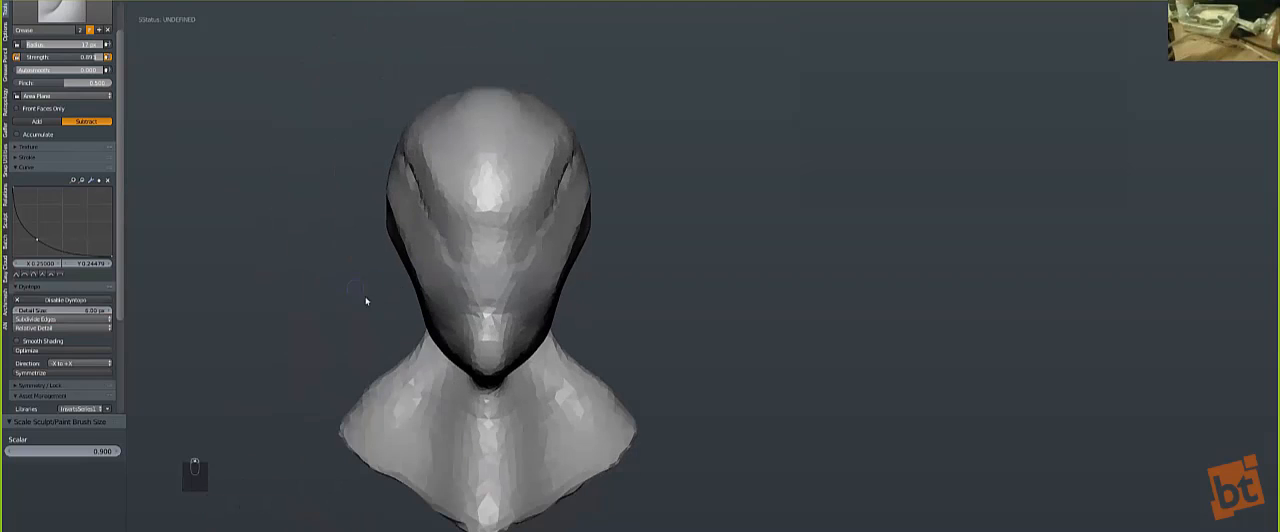
middle_click_drag(311, 218, 370, 231)
scroll(245, 210, "up", 3)
key("bracketleft")
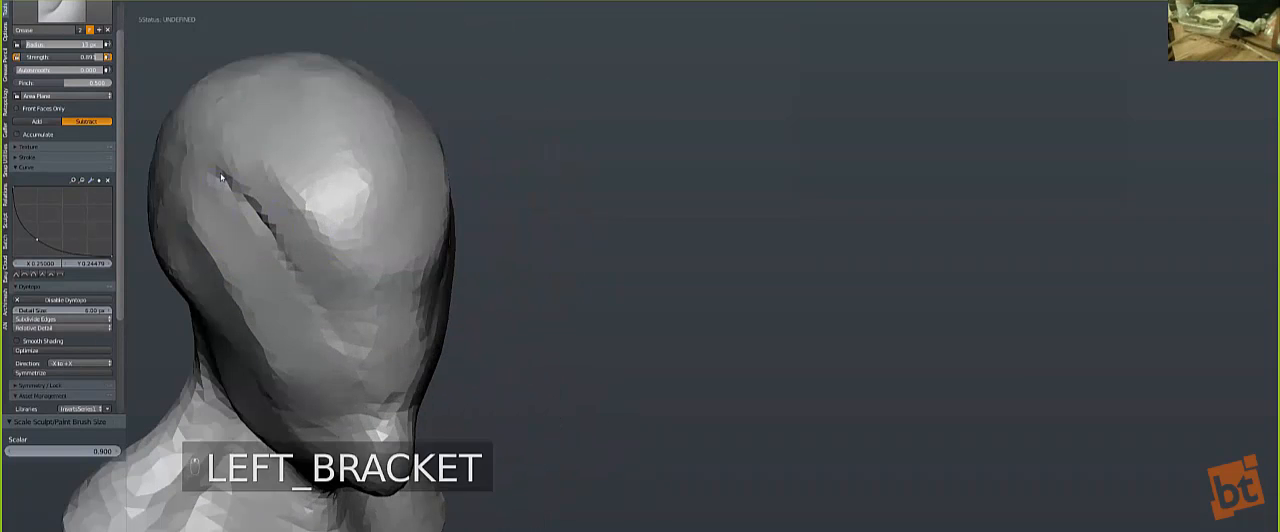
mouse_move(226, 180)
left_mouse_down()
mouse_move(307, 290)
mouse_move(357, 278)
mouse_move(378, 255)
mouse_move(334, 306)
left_mouse_up()
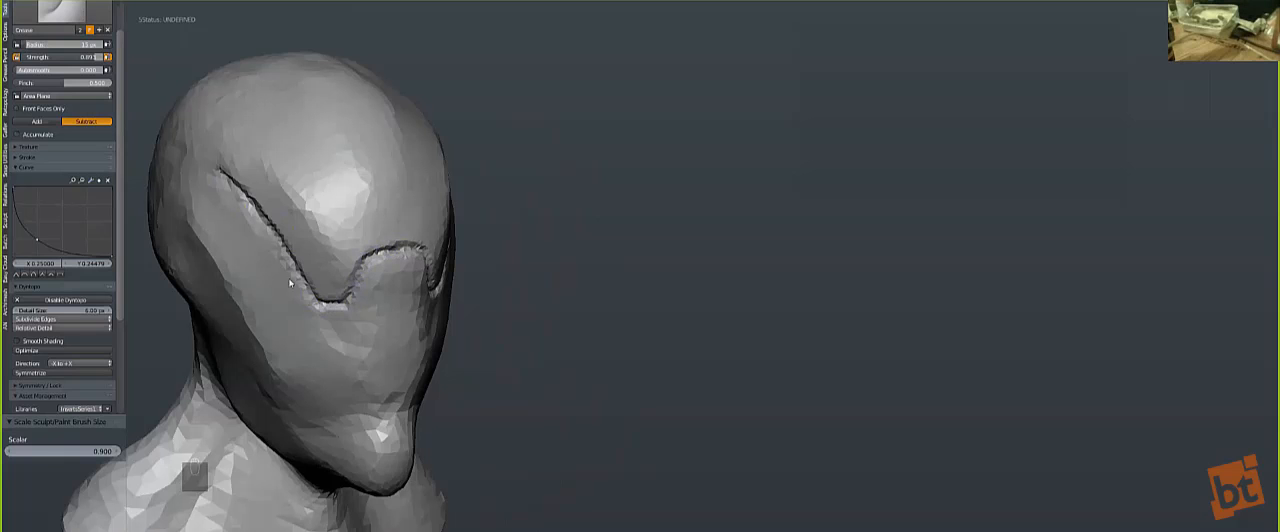
Step: Deepen the crease's upper end at the temple and smooth its edges down under the eye area and toward the nose bridge
left_click_drag(222, 177, 256, 209)
key("s")
left_click_drag(316, 306, 272, 242)
left_click_drag(327, 309, 363, 273)
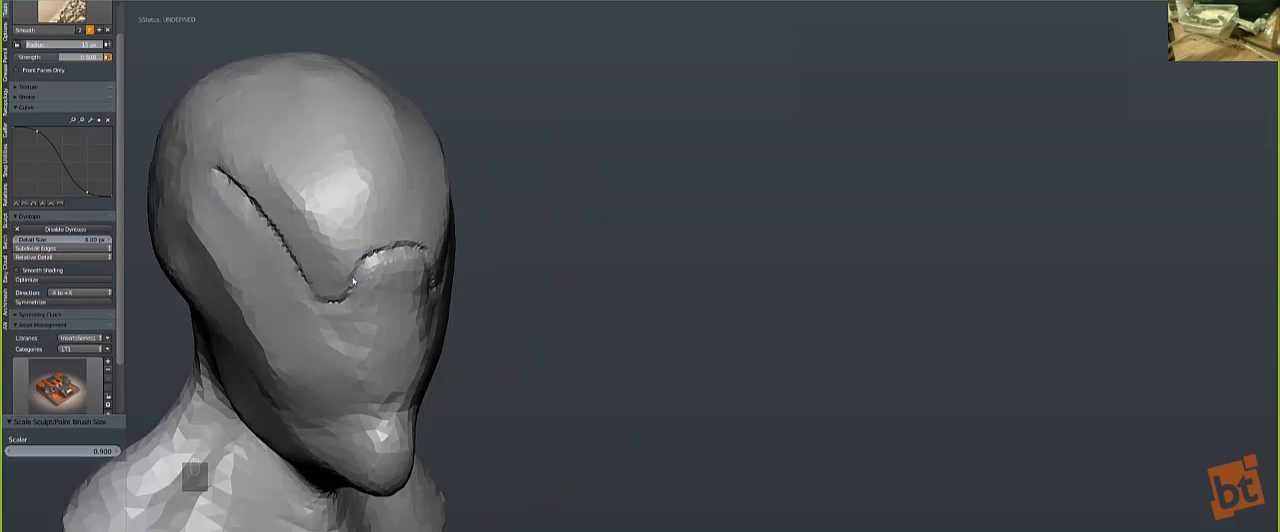
Step: Extend the crease from the temple up the side of the skull and over the crown with the Crease brush
key("shift+c")
middle_click_drag(263, 203, 433, 349)
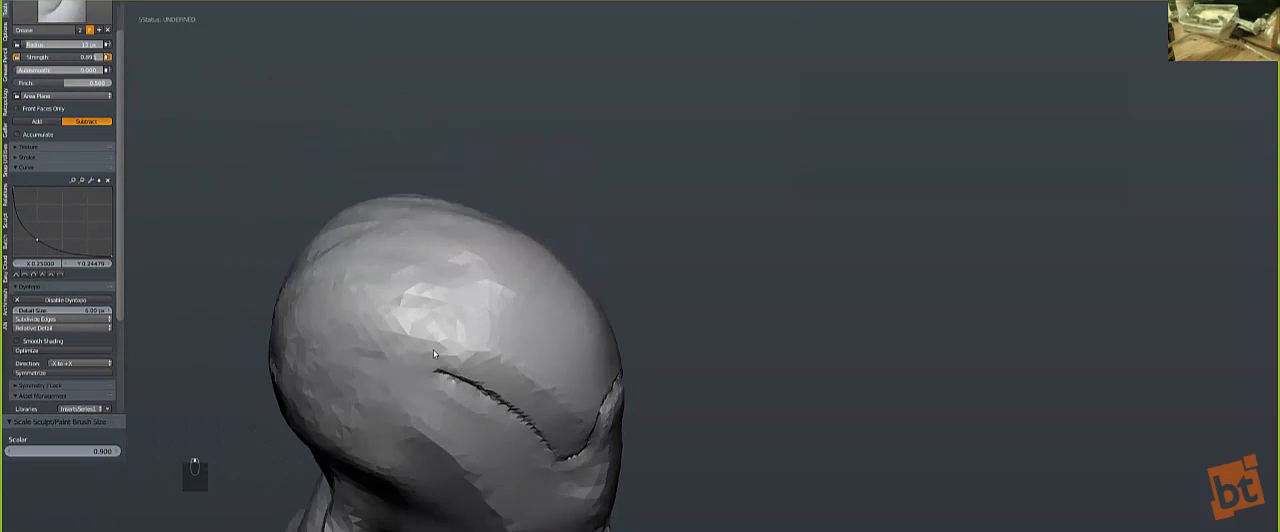
left_click_drag(436, 374, 398, 326)
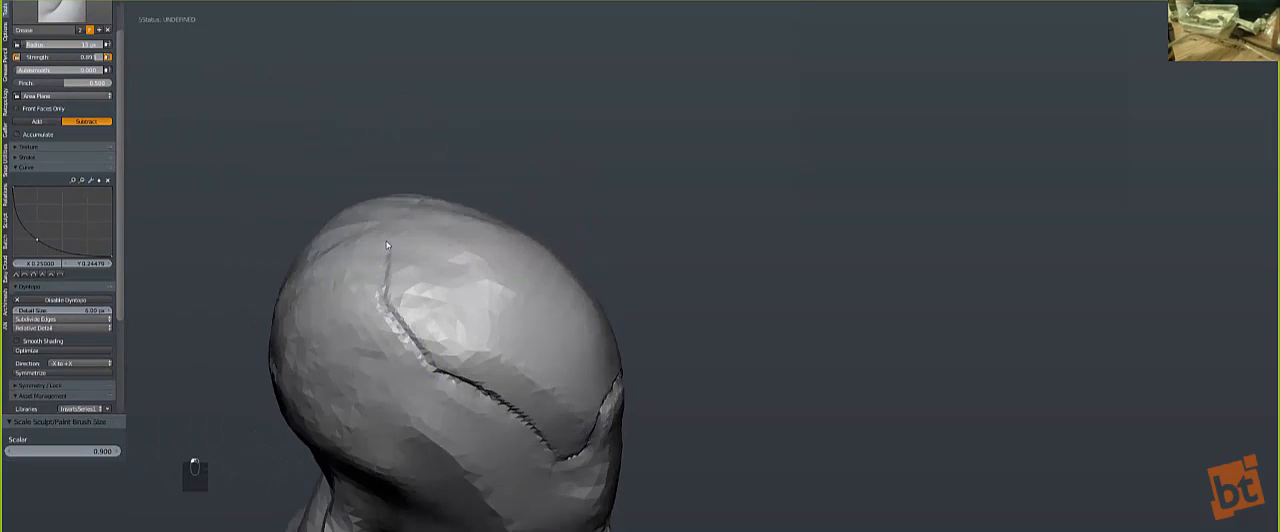
left_click_drag(390, 229, 390, 285)
key("shift+s")
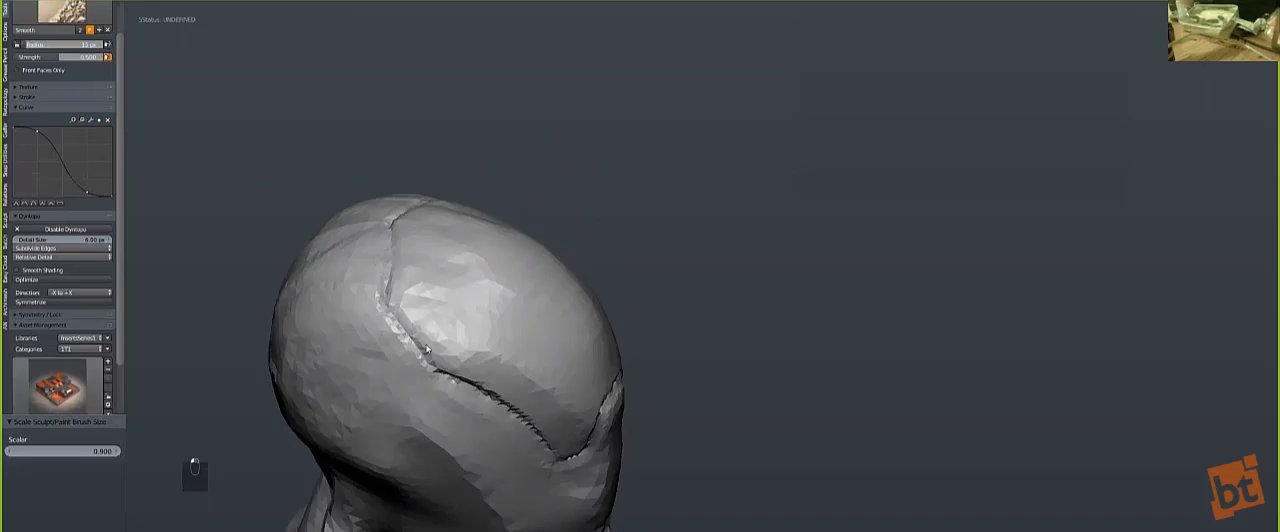
Step: Carve a crease from the inner eye corner down beside the nose with a larger brush and smooth its edge
key("shift+c")
mouse_move(410, 312)
middle_mouse_down()
mouse_move(368, 298)
mouse_move(411, 338)
middle_mouse_up()
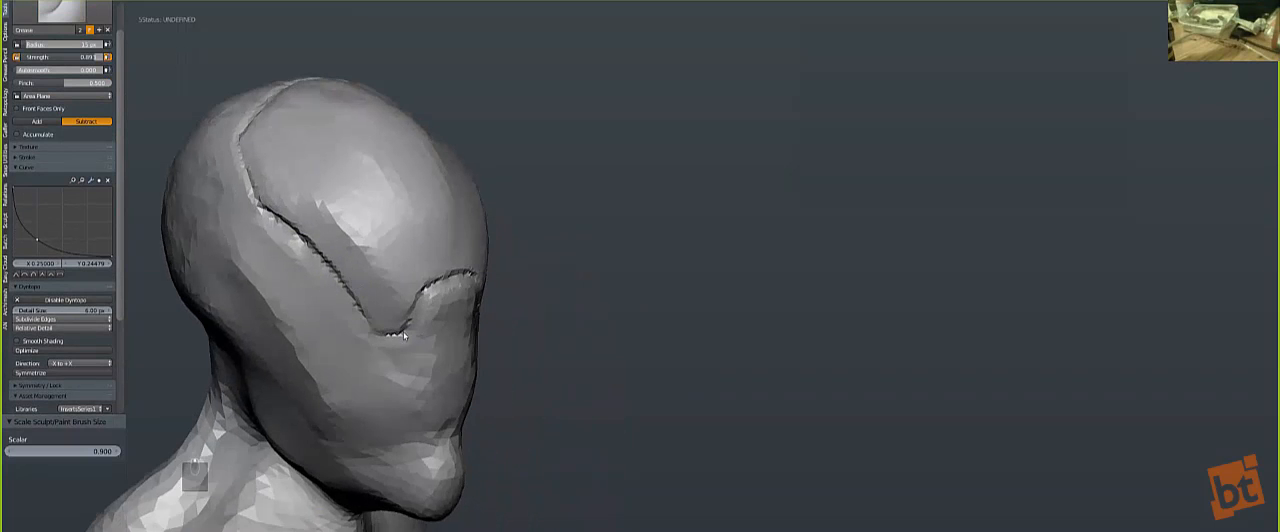
key("bracketright")
left_click_drag(404, 337, 430, 424)
left_click_drag(403, 337, 422, 357)
mouse_move(428, 398)
left_mouse_down()
mouse_move(432, 424)
mouse_move(408, 334)
mouse_move(427, 360)
mouse_move(436, 431)
mouse_move(426, 362)
left_mouse_up()
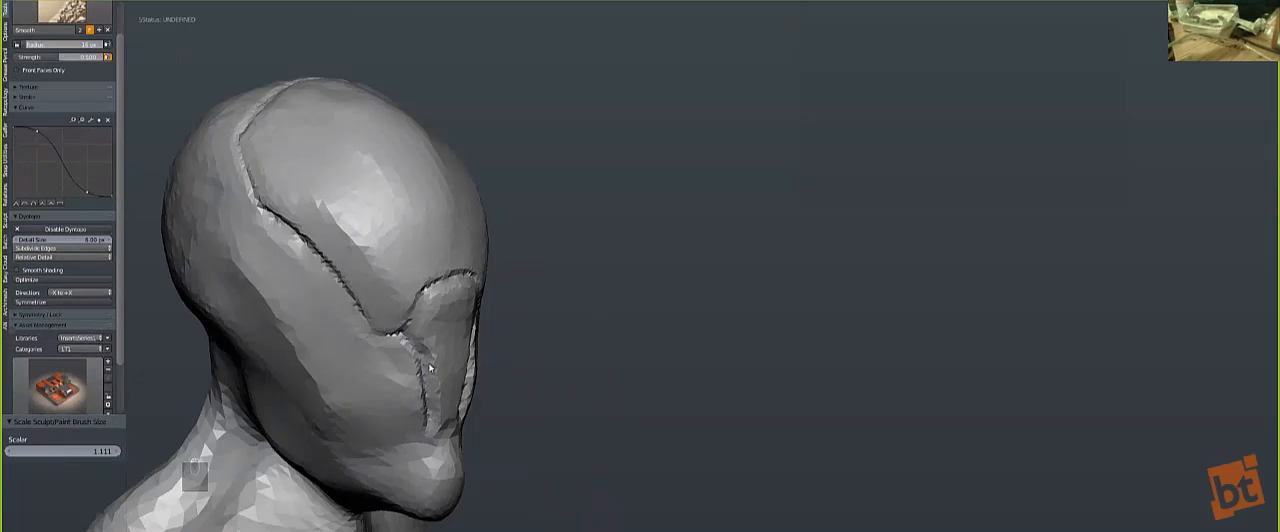
Step: Carve a short arched crease across the lower end of the nose plate with a slightly larger brush and smooth it
key("KP_1")
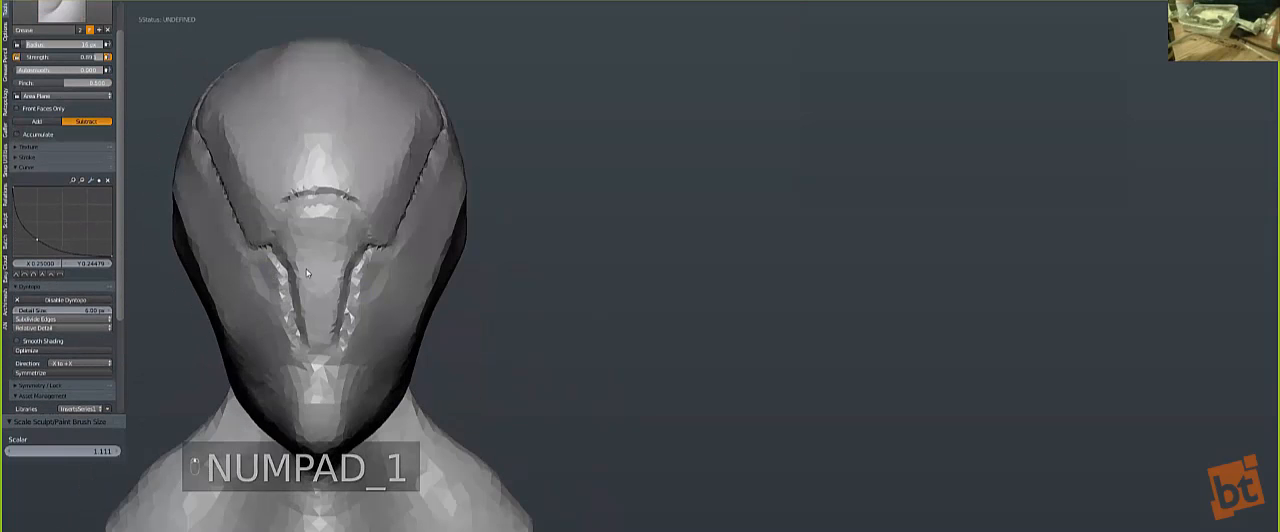
mouse_move(317, 268)
middle_mouse_down()
mouse_move(338, 298)
mouse_move(320, 346)
mouse_move(306, 319)
mouse_move(423, 322)
middle_mouse_up()
scroll(309, 335, "up", 2)
key("bracketright")
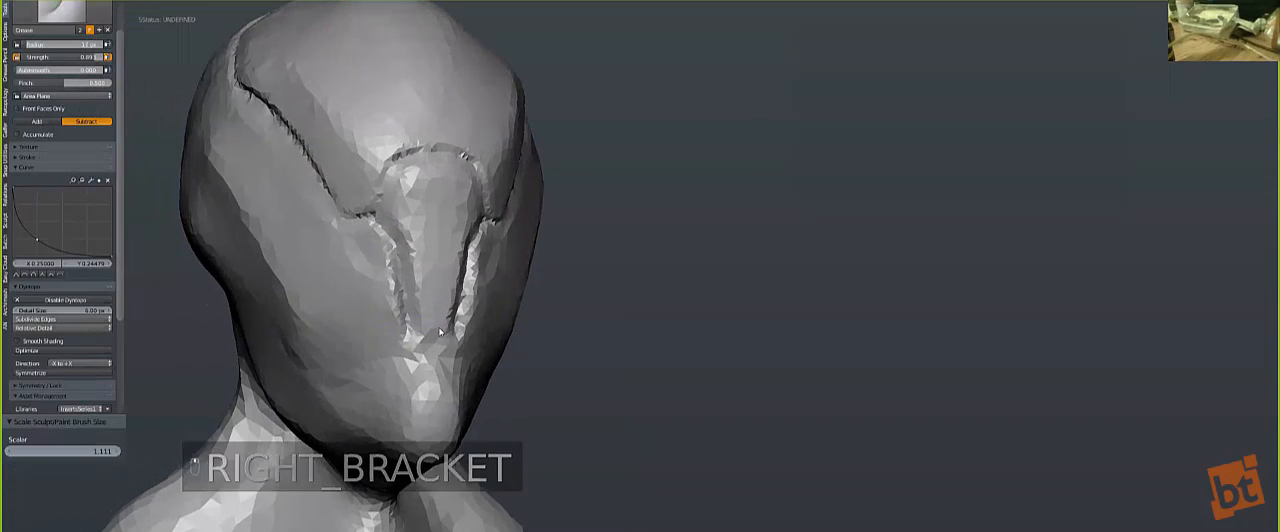
mouse_move(408, 350)
left_mouse_down()
mouse_move(433, 328)
mouse_move(416, 356)
left_mouse_up()
key("s")
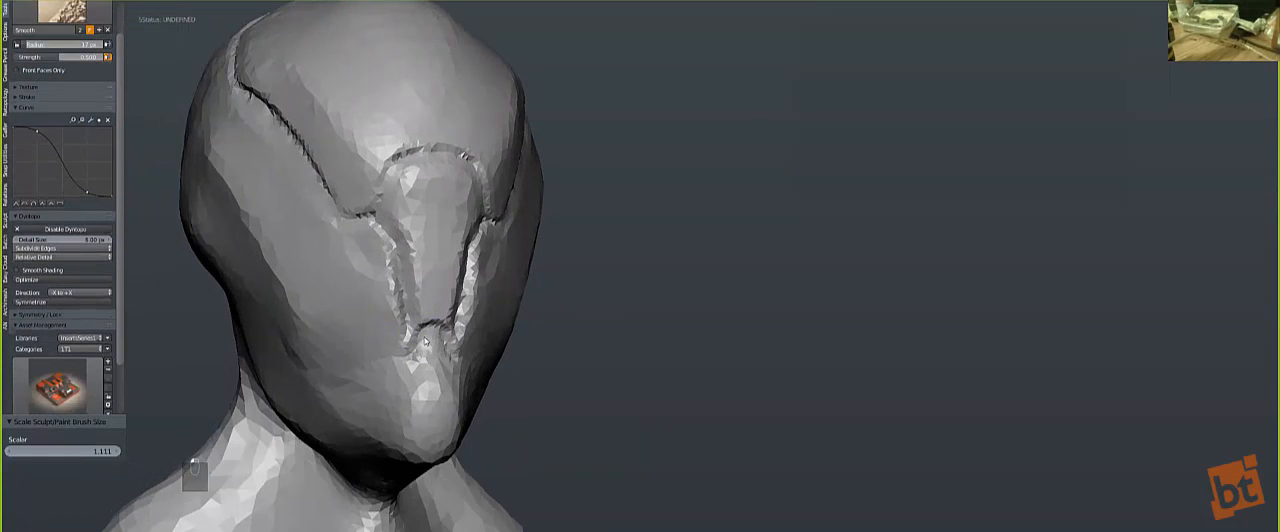
Step: Deepen the crease outlining the nose plate, along its sides and over its upper arch, with an enlarged Crease brush
key("shift+c")
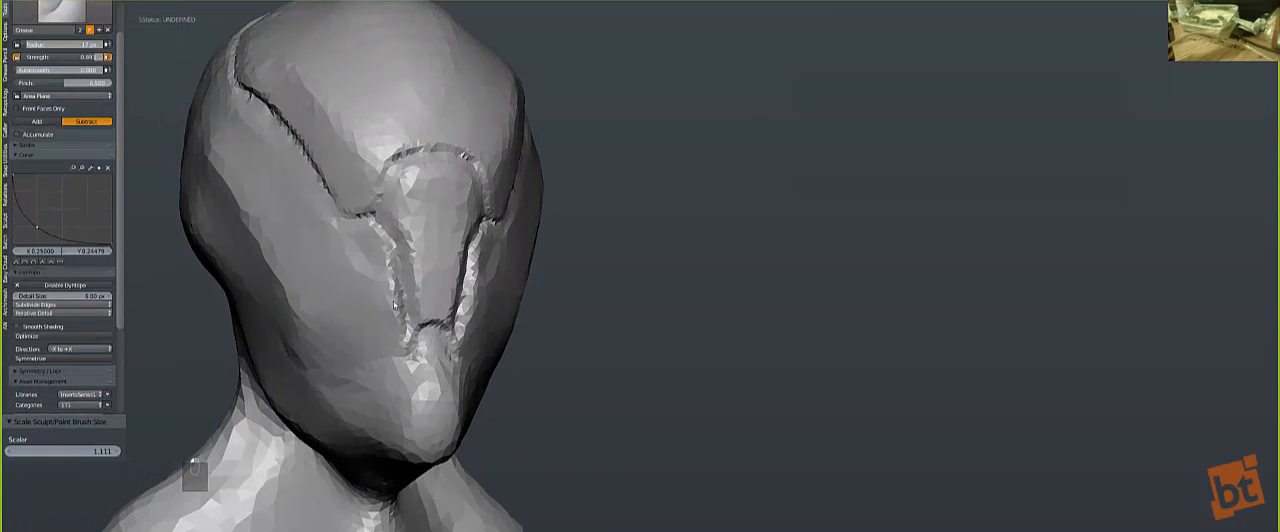
scroll(328, 310, "up", 5)
middle_click_drag(364, 313, 686, 254, "shift")
mouse_move(550, 333)
left_mouse_down()
mouse_move(522, 330)
mouse_move(487, 385)
mouse_move(505, 340)
mouse_move(534, 328)
mouse_move(510, 332)
mouse_move(452, 384)
mouse_move(479, 392)
mouse_move(510, 334)
mouse_move(540, 324)
mouse_move(477, 386)
left_mouse_up()
scroll(502, 302, "down", 6)
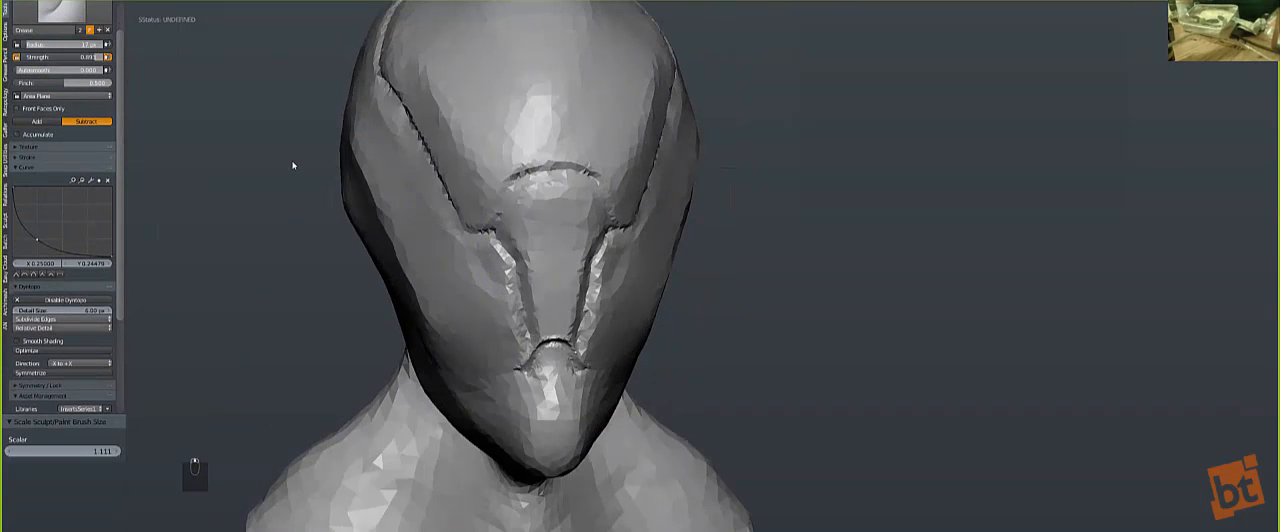
middle_click_drag(443, 294, 495, 290)
scroll(404, 228, "up", 2)
key("bracketright")
key("bracketright")
key("bracketright")
key("bracketright")
key("bracketright")
key("bracketright")
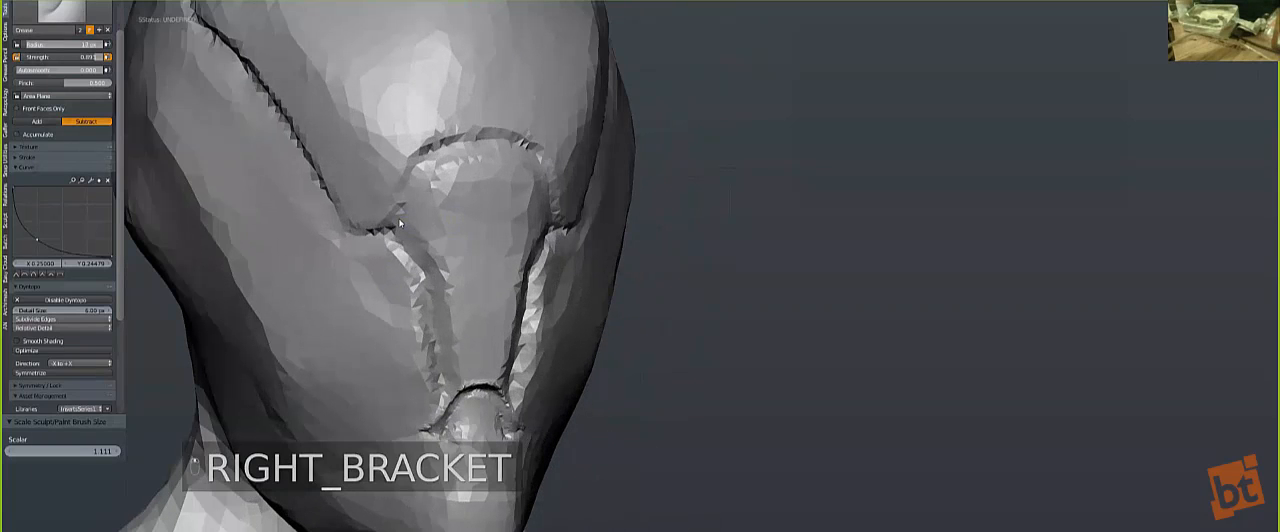
left_click_drag(413, 229, 462, 395)
mouse_move(489, 143)
left_mouse_down()
mouse_move(458, 134)
mouse_move(422, 148)
mouse_move(390, 228)
mouse_move(348, 233)
left_mouse_up()
Step: Flatten the nose plate's surface beside its outlining crease with an enlarged Polish brush
left_click(62, 12)
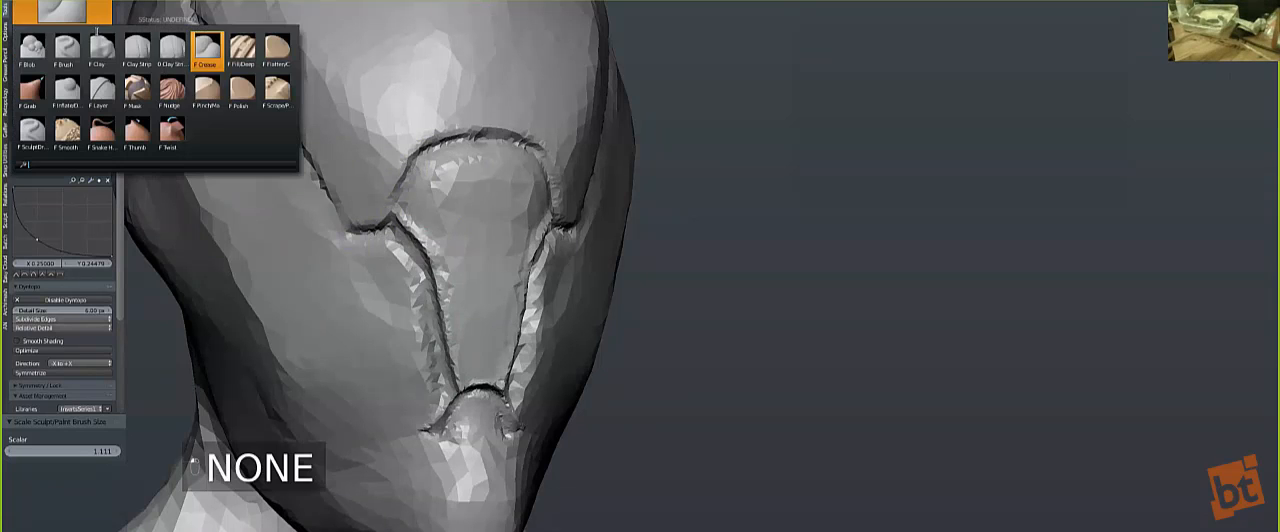
left_click(242, 95)
key("bracketright")
key("bracketright")
key("bracketright")
key("bracketright")
key("bracketright")
key("bracketright")
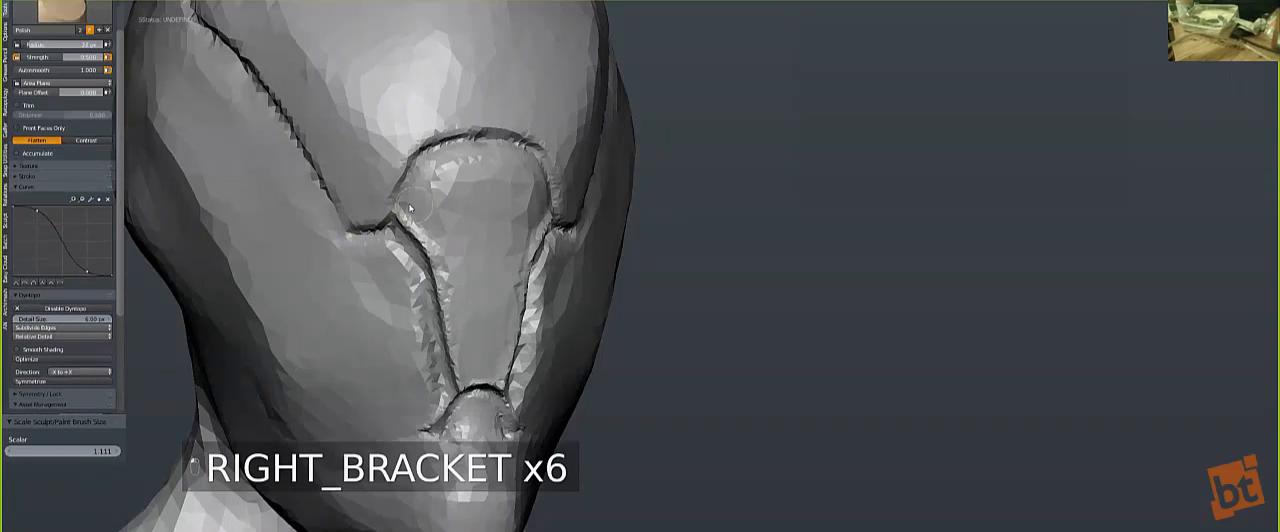
mouse_move(437, 251)
left_mouse_down()
mouse_move(441, 300)
mouse_move(427, 191)
mouse_move(402, 207)
mouse_move(412, 226)
left_mouse_up()
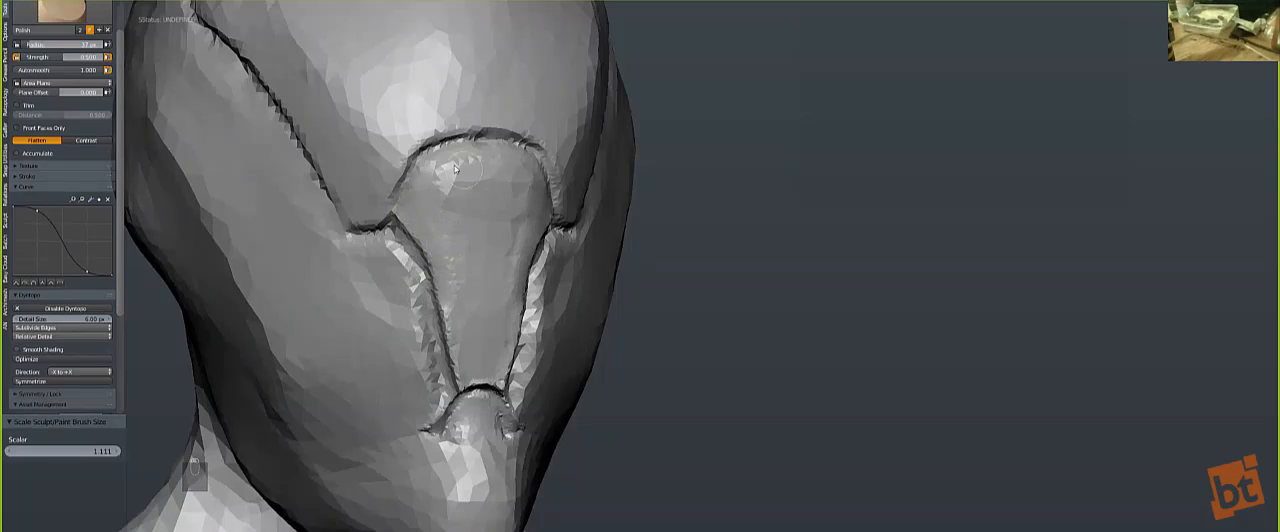
key("bracketright")
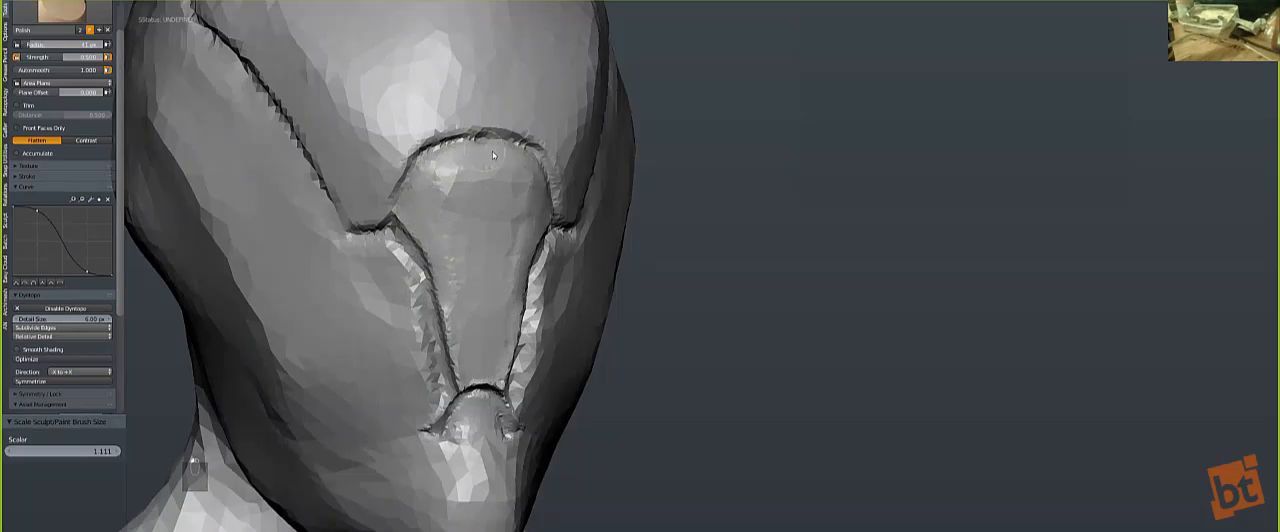
Step: Set the dynamic topology detail size to 4 px and polish the nose plate with a larger brush
left_click(70, 321)
type("4")
key("Return")
key("bracketright")
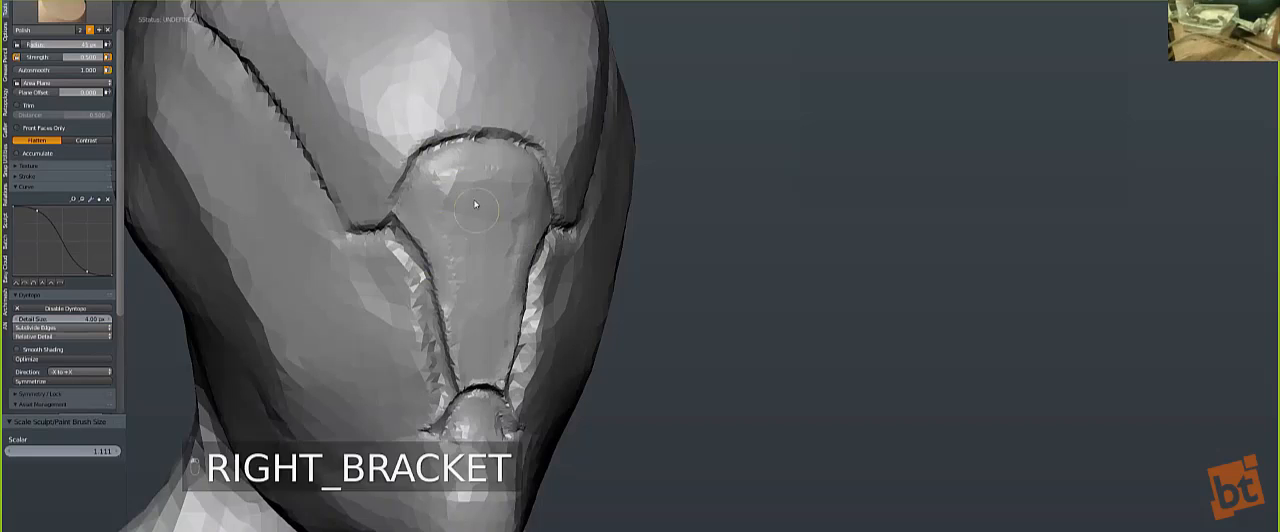
key("bracketright")
key("bracketright")
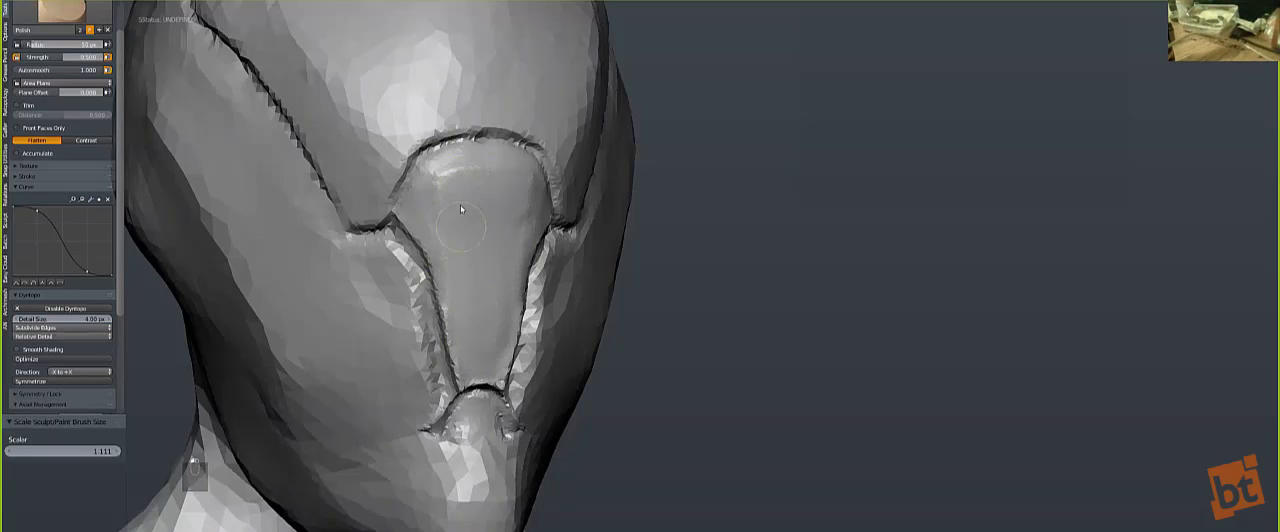
Step: Polish the nose plate's upper rim and side edges with a smaller brush
key("bracketleft")
key("bracketleft")
key("bracketleft")
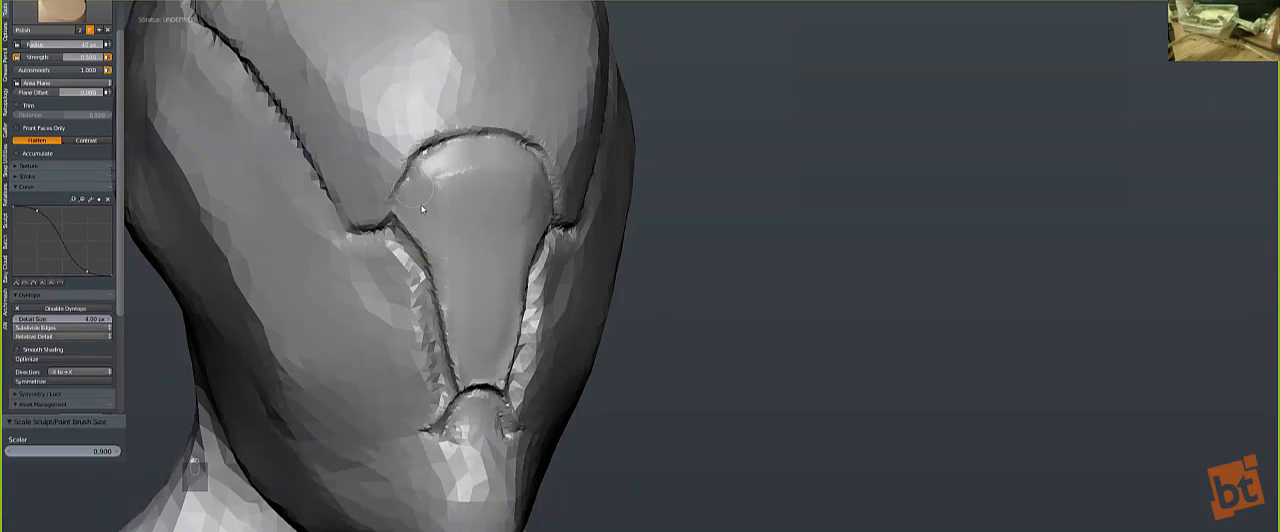
key("bracketleft")
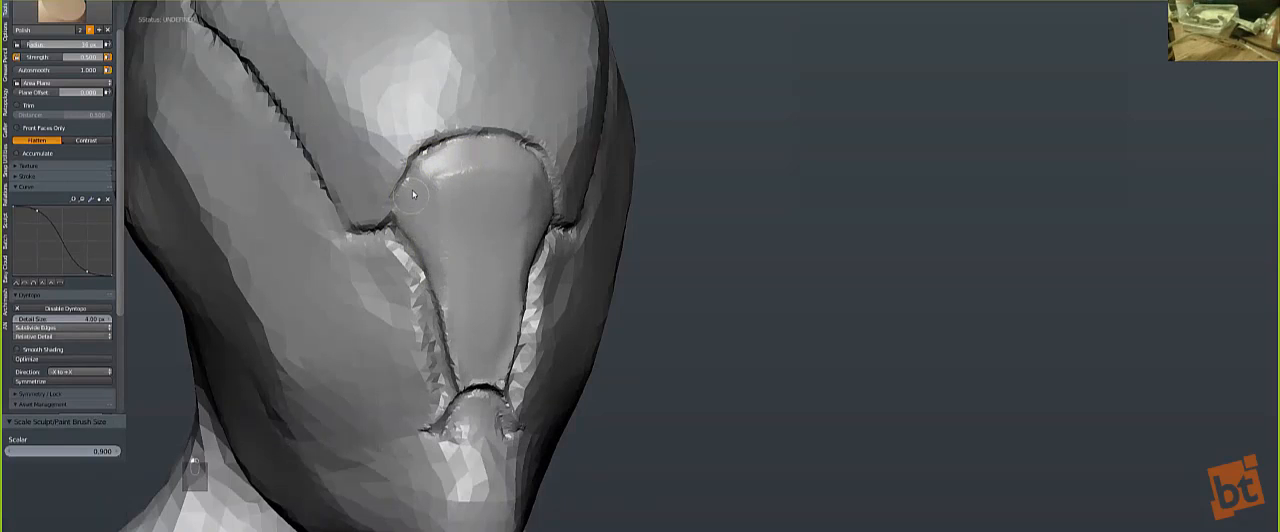
mouse_move(445, 281)
left_mouse_down()
mouse_move(435, 296)
mouse_move(446, 332)
mouse_move(407, 228)
left_mouse_up()
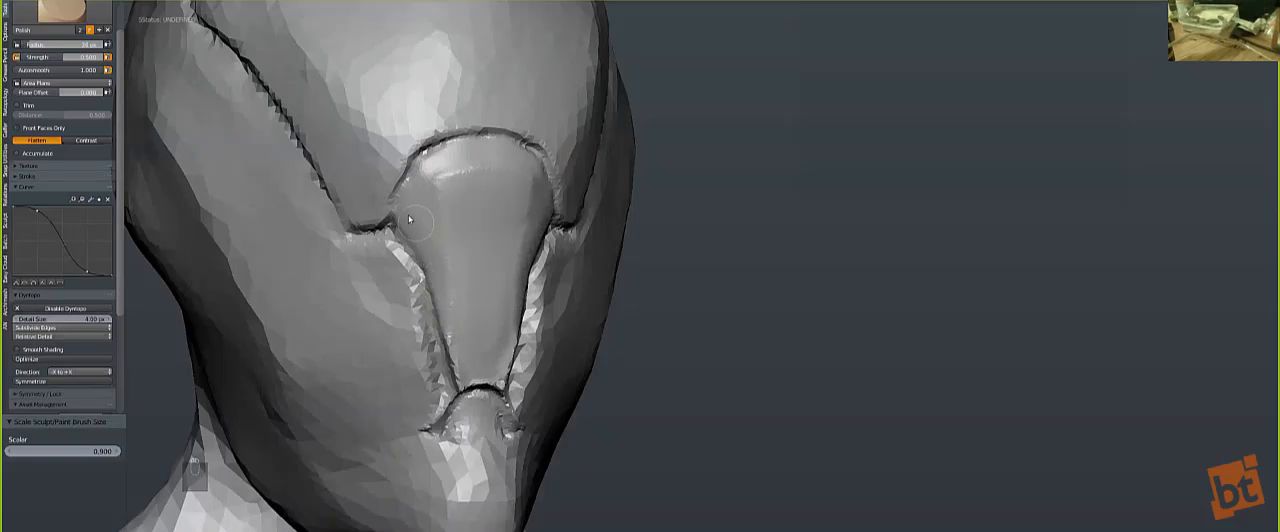
mouse_move(456, 163)
left_mouse_down()
mouse_move(440, 153)
mouse_move(475, 151)
left_mouse_up()
scroll(434, 250, "down", 2)
mouse_move(434, 250)
middle_mouse_down()
mouse_move(385, 240)
mouse_move(424, 252)
middle_mouse_up()
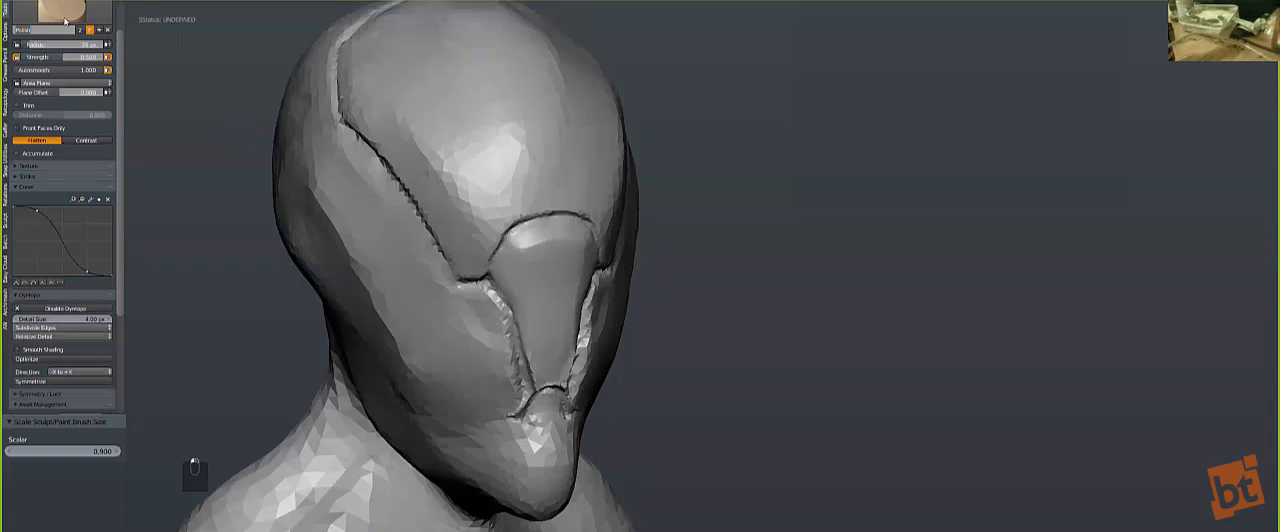
Step: Switch to the Pinch/Magnify brush and name it SuperP
left_click(62, 12)
left_click(207, 92)
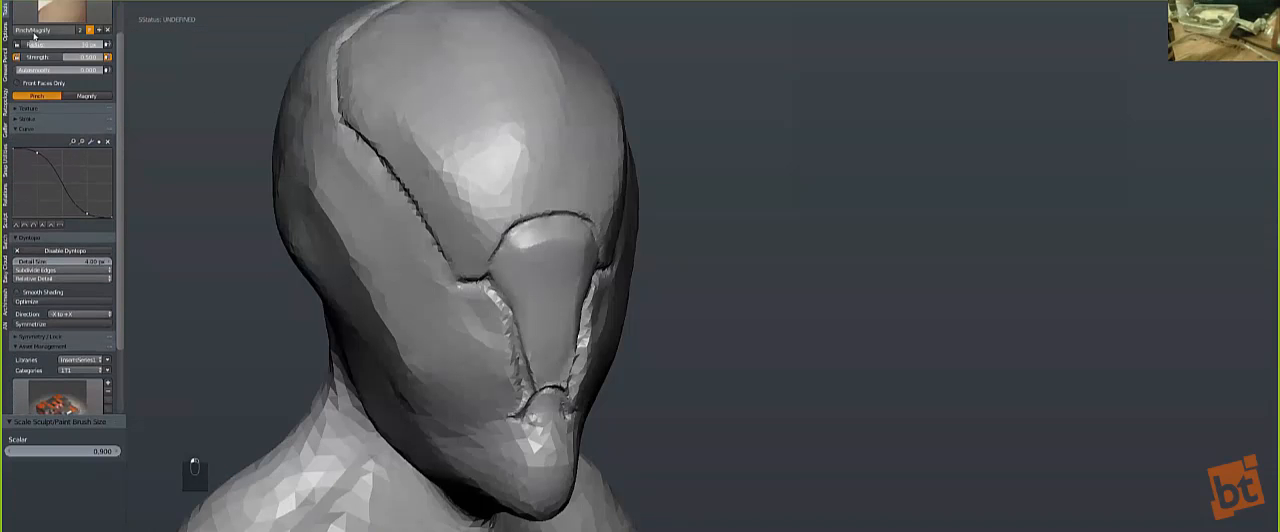
left_click(57, 33)
type("s")
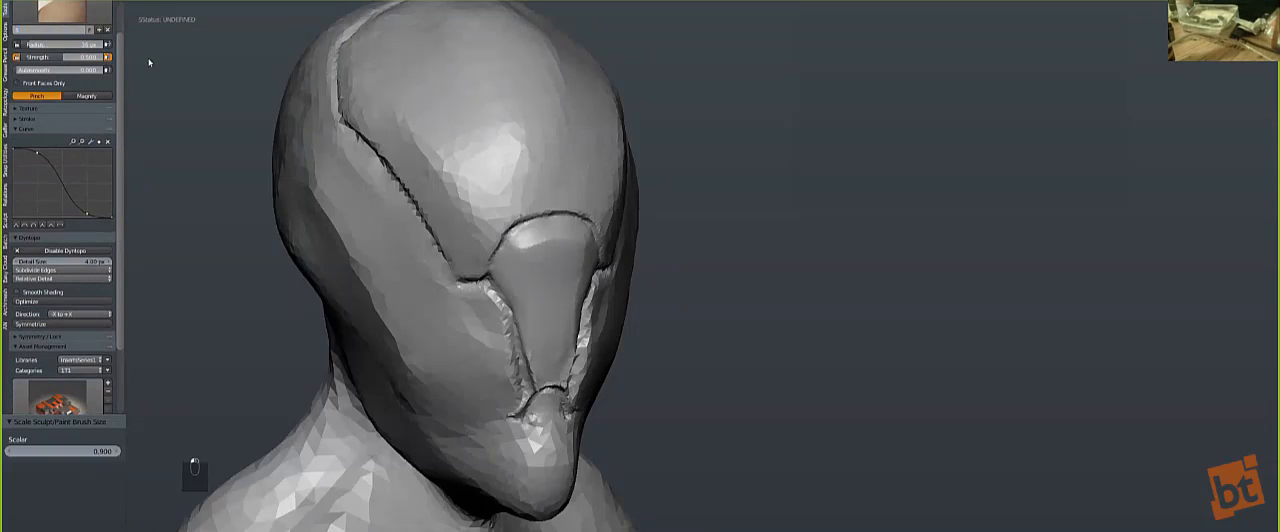
type("uperP")
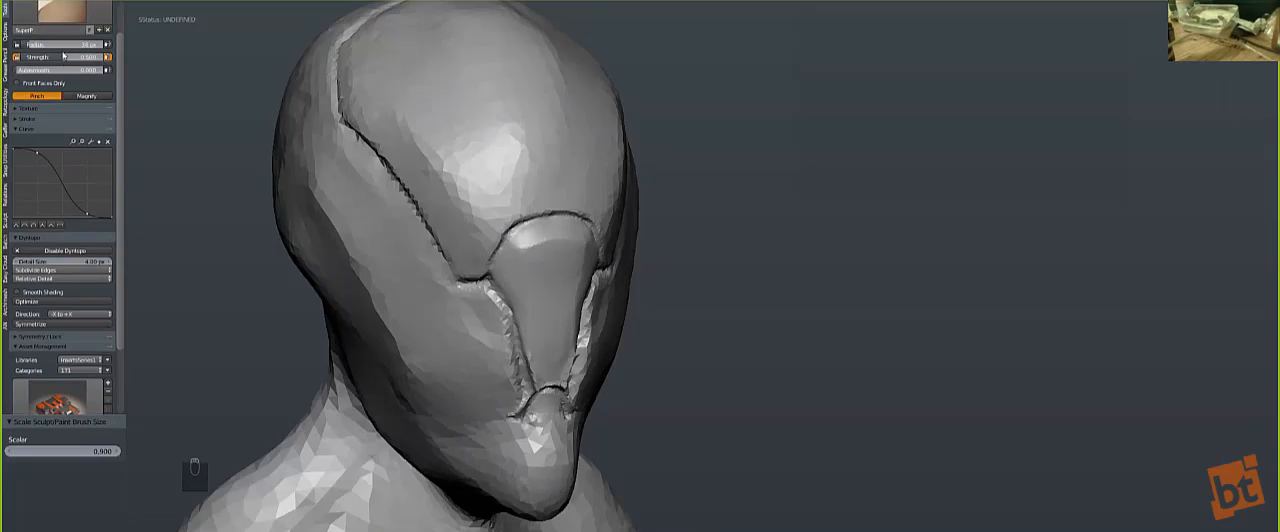
Step: Raise the SuperP strength to about 0.927 and sharpen its falloff curve using one inner point near X 0.25, Y 0.27
left_click_drag(55, 59, 104, 59)
left_click_drag(38, 155, 87, 200)
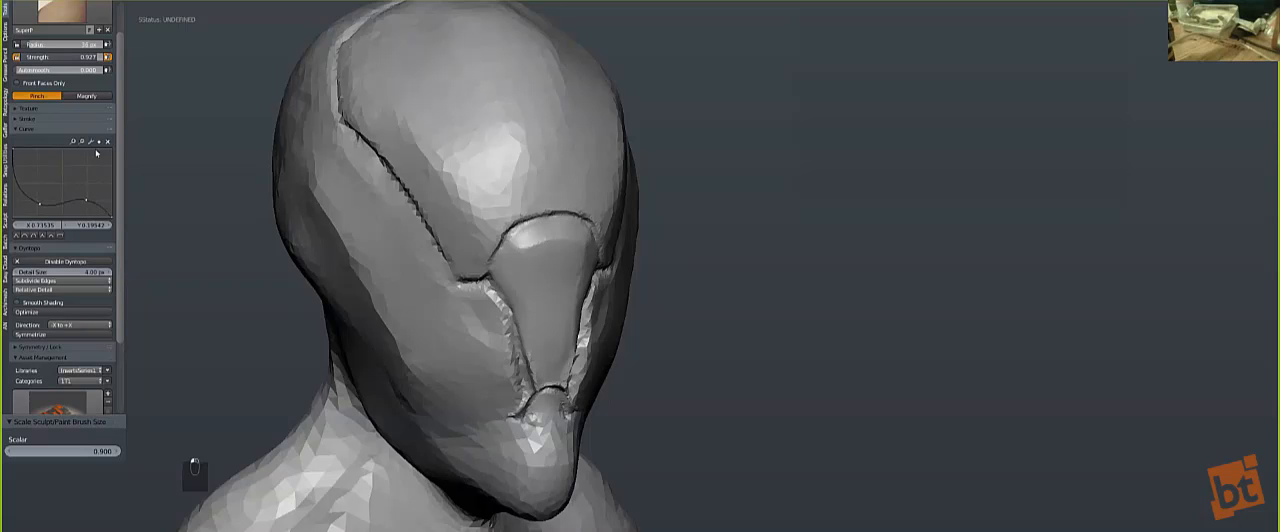
left_click(106, 142)
Step: Pinch the crease from the crown past the temple and down toward the eye with a slightly larger SuperP brush
mouse_move(352, 133)
middle_mouse_down()
mouse_move(398, 180)
mouse_move(481, 175)
middle_mouse_up()
key("bracketright")
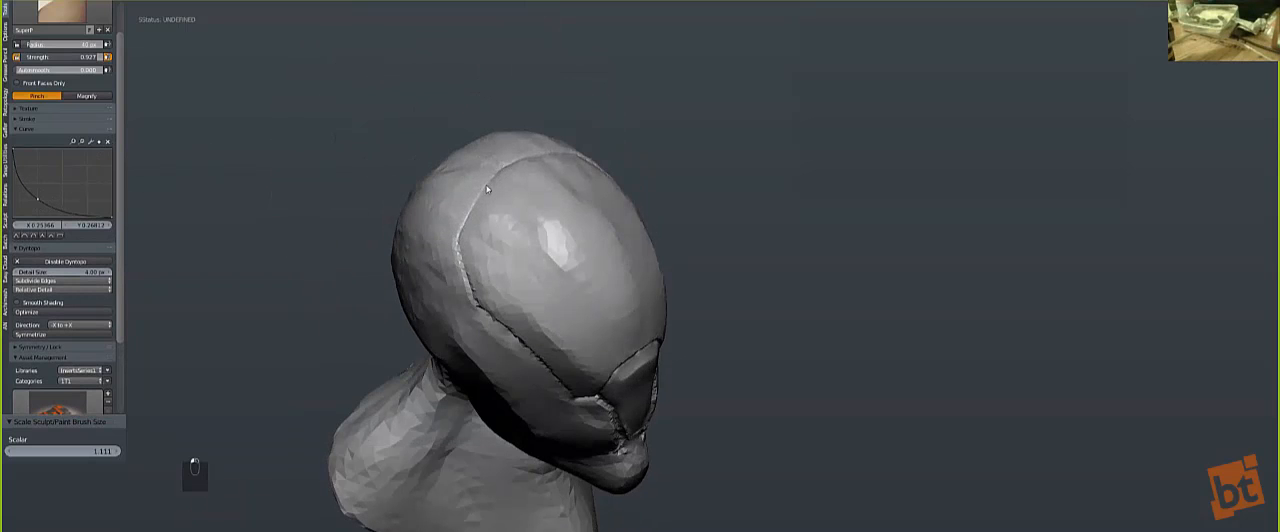
left_click_drag(470, 293, 458, 255)
middle_click_drag(460, 214, 452, 250)
left_click_drag(473, 278, 526, 352)
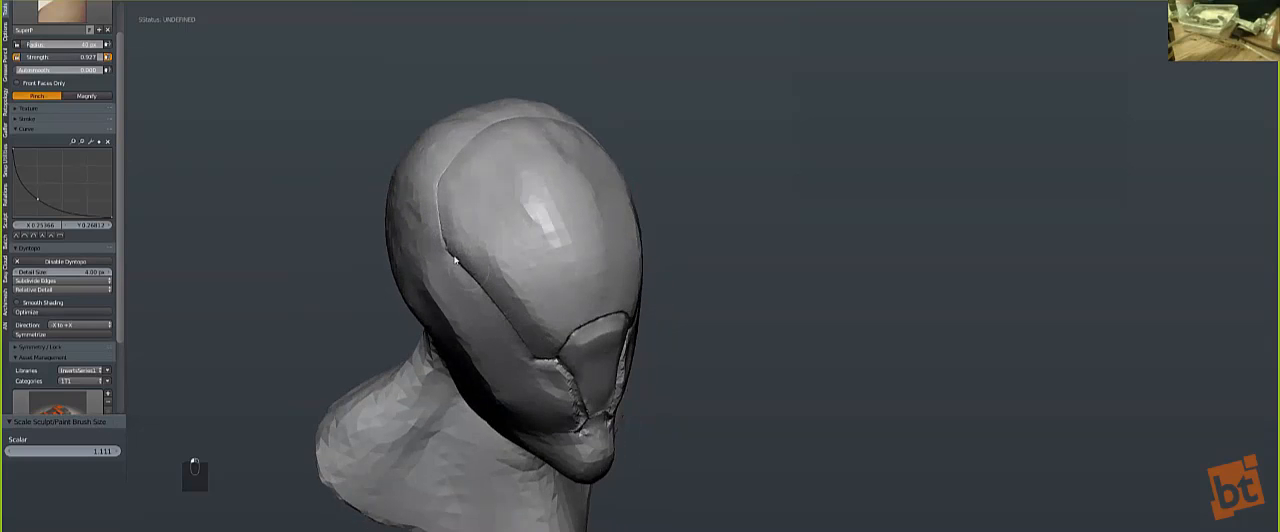
Step: Pinch the creases around the nose plate with a smaller SuperP brush and smooth the plate's upper side edge
middle_click_drag(462, 248, 440, 236)
key("bracketleft")
key("bracketleft")
key("bracketleft")
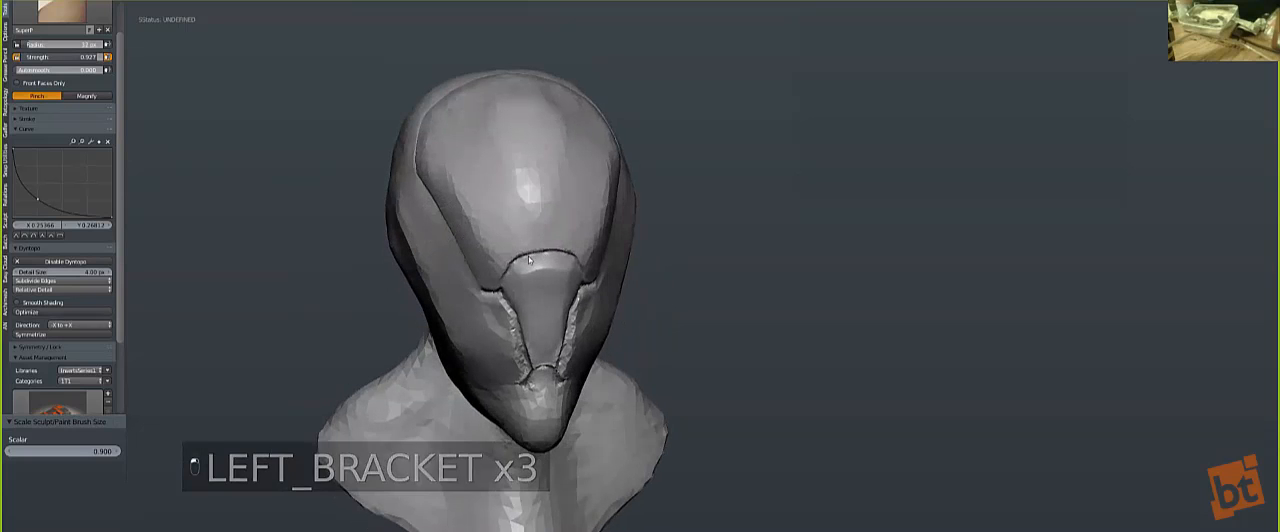
mouse_move(514, 263)
left_mouse_down()
mouse_move(541, 252)
mouse_move(500, 278)
mouse_move(525, 255)
left_mouse_up()
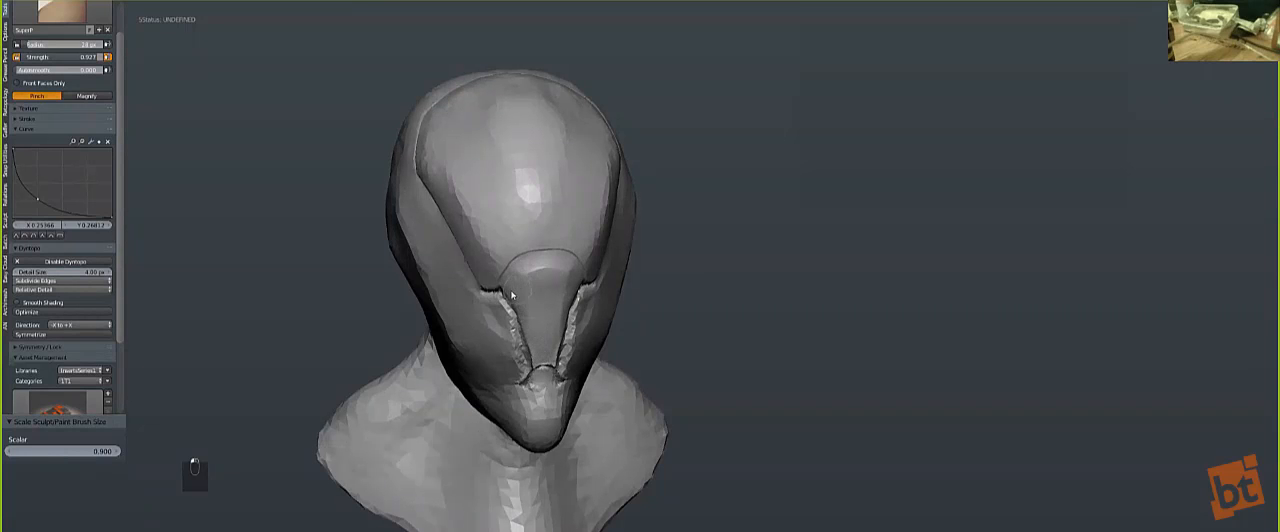
mouse_move(503, 301)
left_mouse_down()
mouse_move(522, 351)
mouse_move(509, 304)
left_mouse_up()
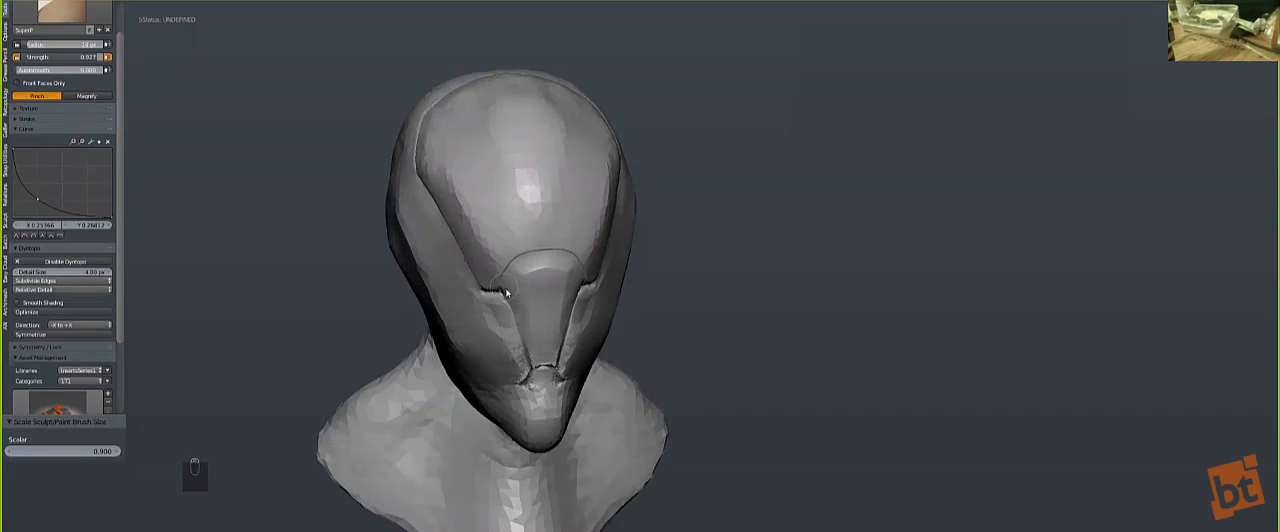
key("s")
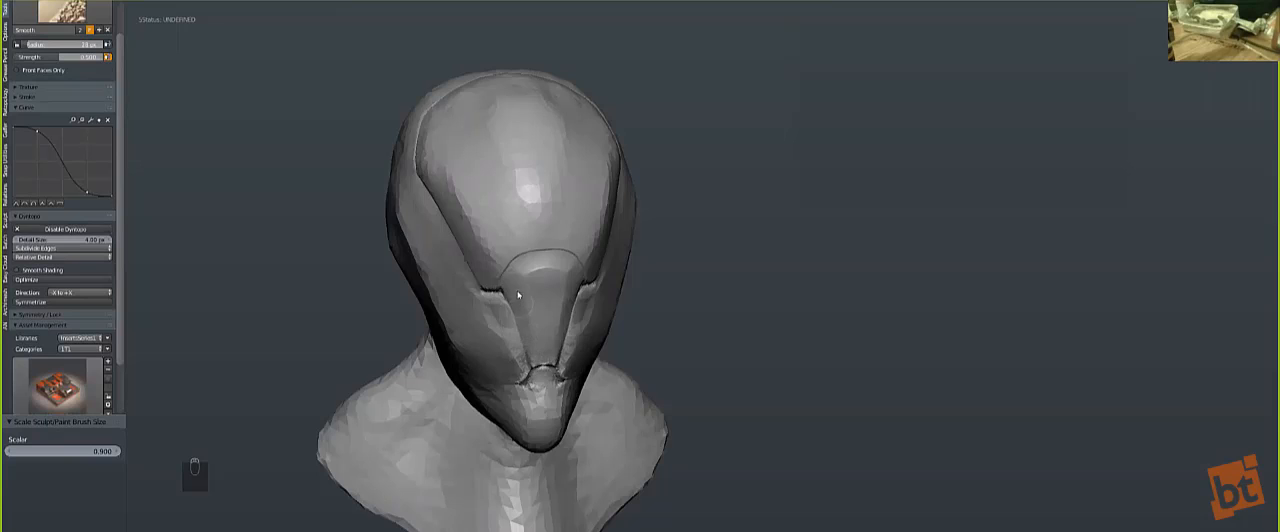
left_click_drag(517, 290, 518, 280, "shift")
Step: Tighten the diagonal crease from the temple to the inner eye corner with an enlarged SuperP brush
middle_click_drag(518, 260, 550, 258)
key("bracketright")
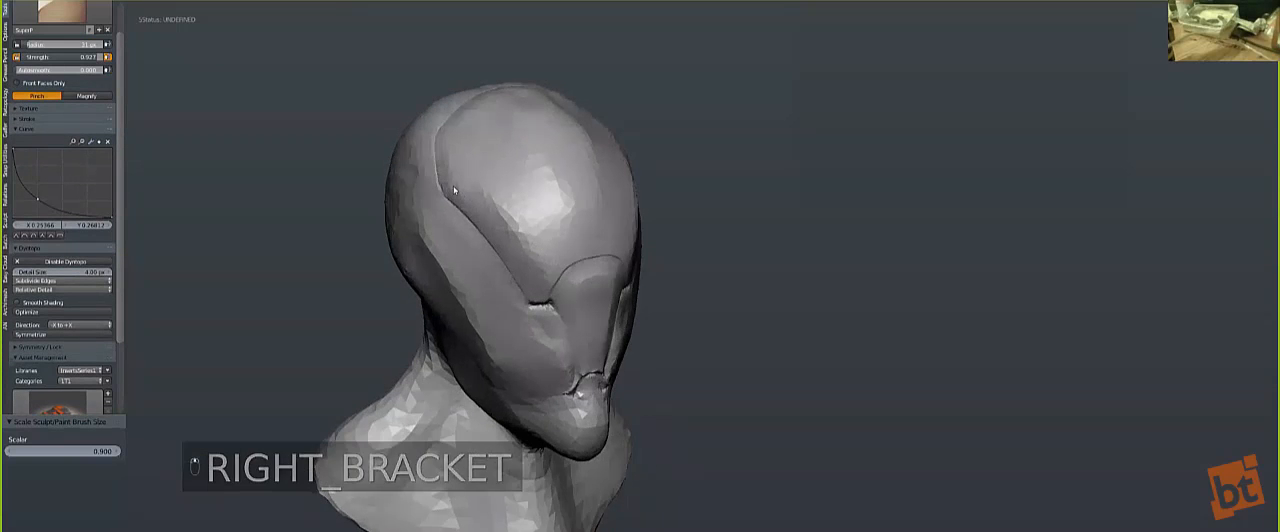
key("s")
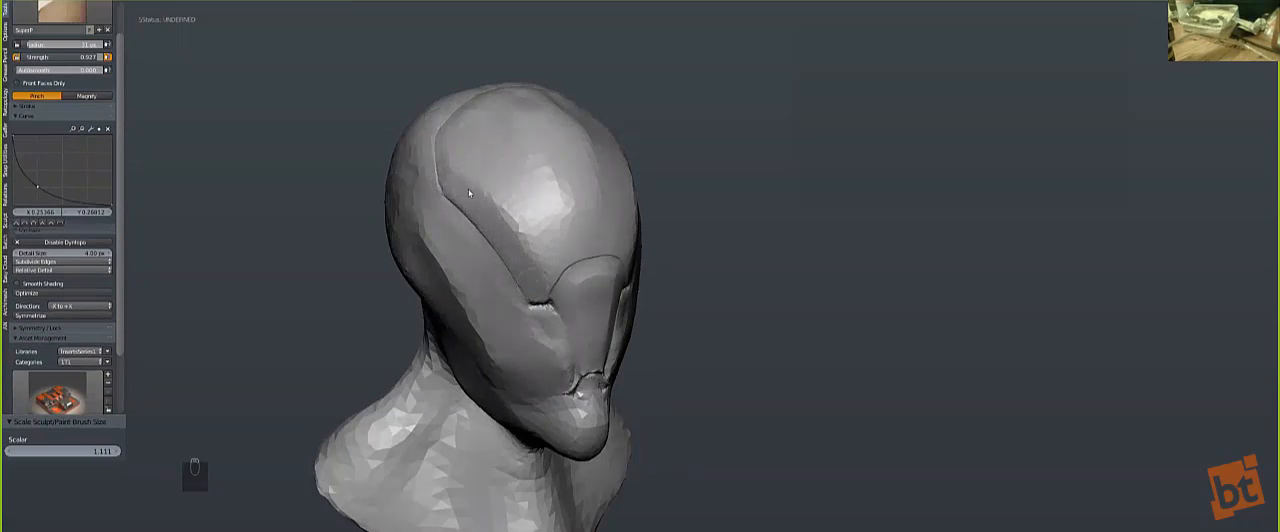
key("bracketright")
left_click_drag(443, 190, 545, 275)
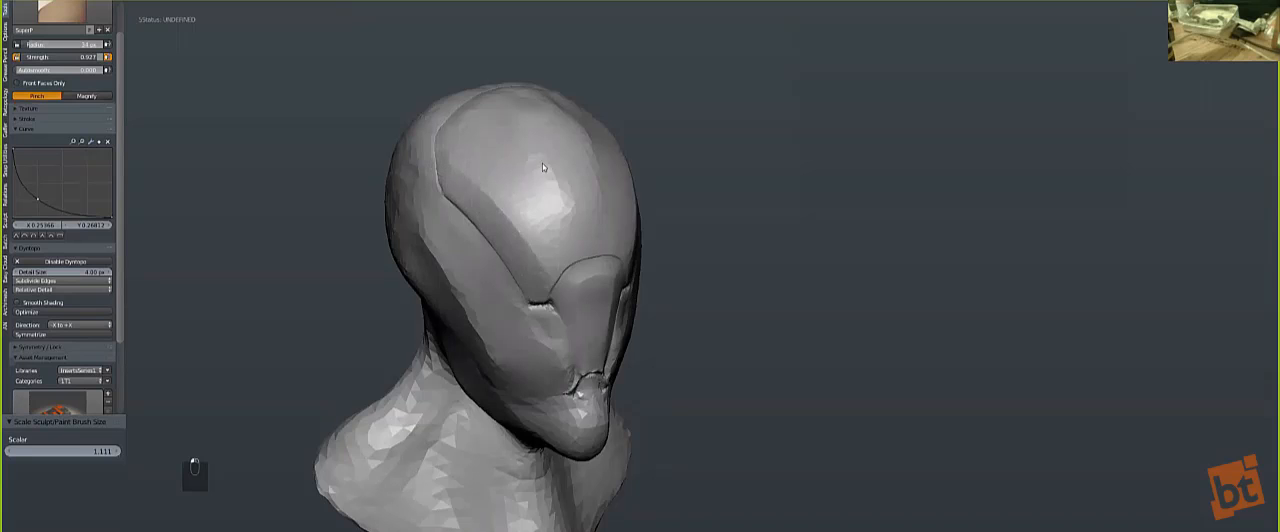
Step: Smooth the forehead plate and pinch its crease near the crown with a slightly larger SuperP brush
middle_click_drag(532, 165, 533, 180)
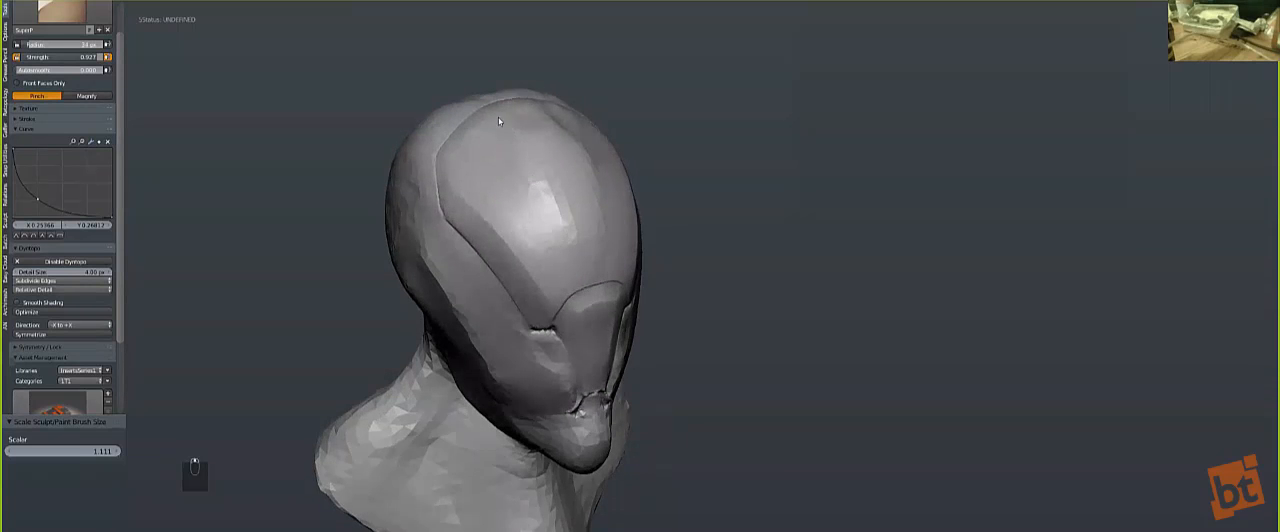
key("bracketright")
key("s")
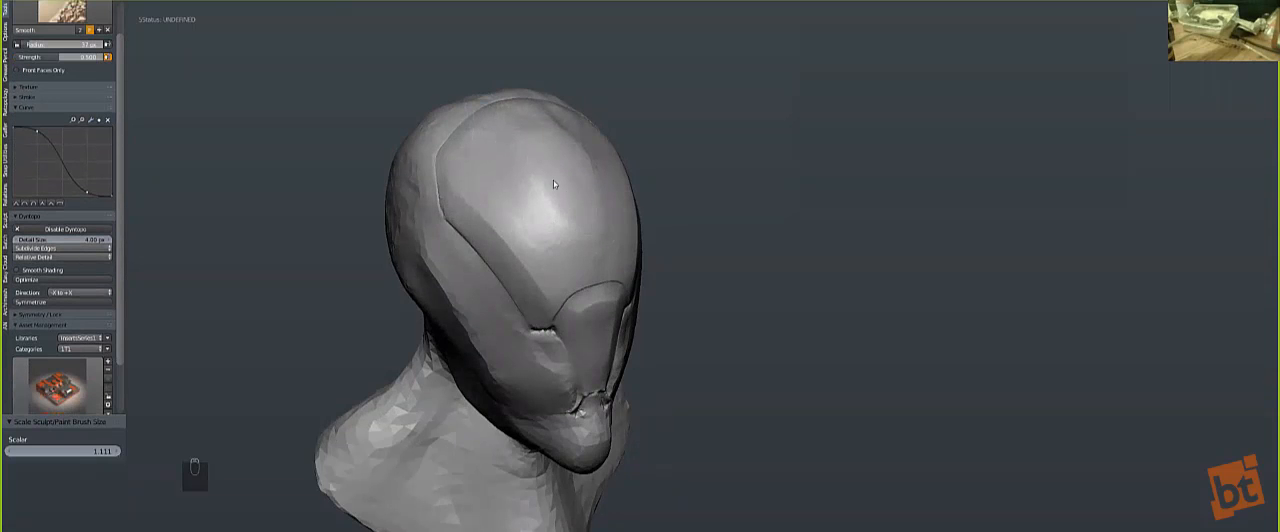
key("p")
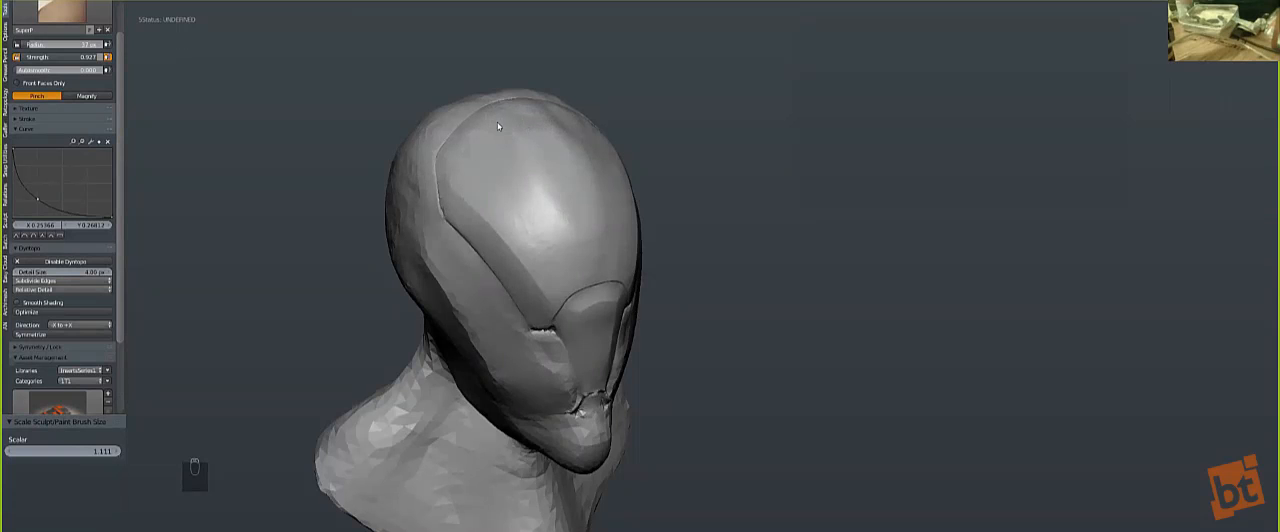
Step: Refine the forehead plate down to the nose plate with progressively larger SuperP and Smooth brushes
middle_click_drag(482, 185, 502, 163)
key("bracketright")
key("bracketright")
key("bracketright")
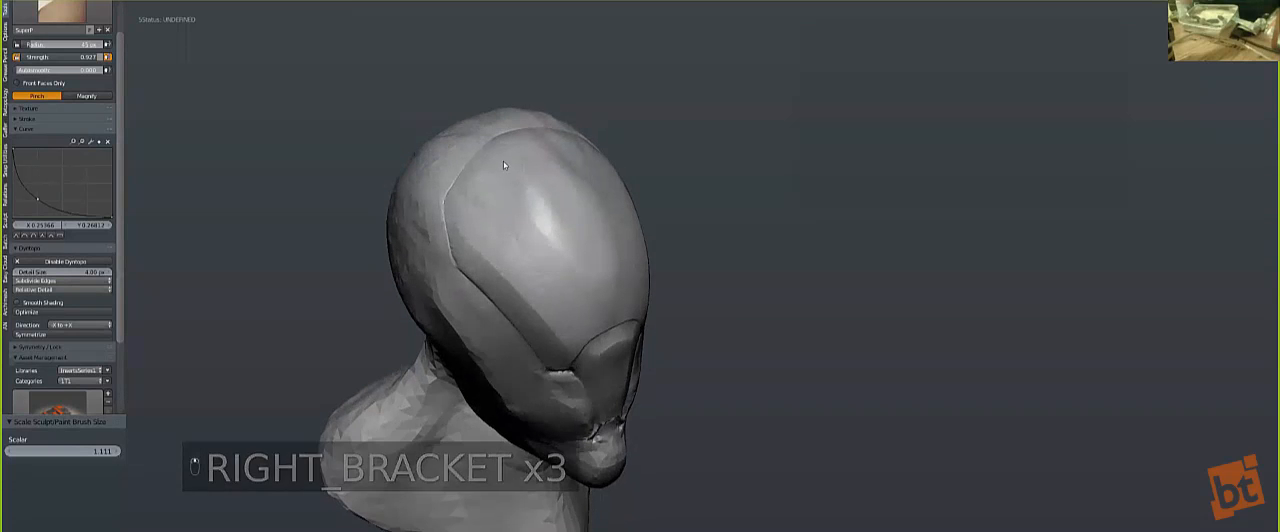
key("s")
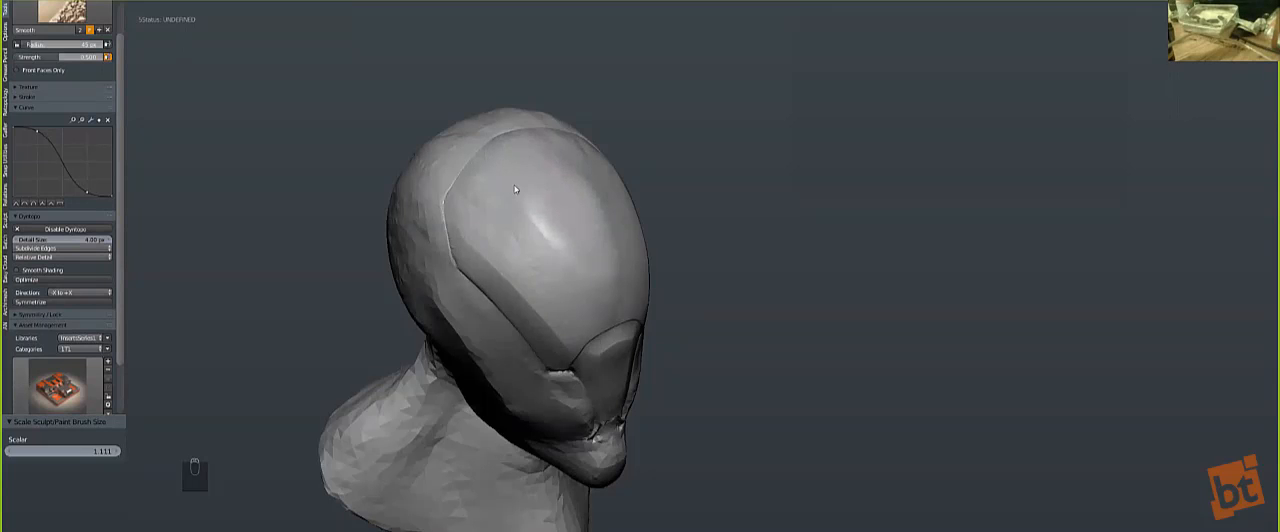
key("bracketright")
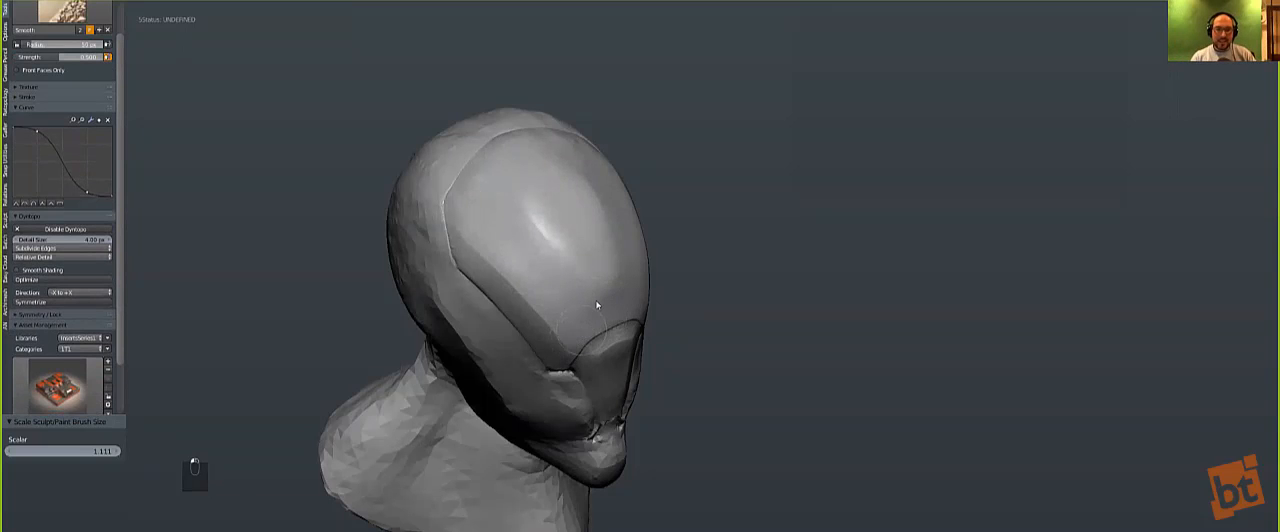
Step: Even out the cheeks beside the nose plate, alternating between the SuperP and Smooth brushes
key("p")
mouse_move(505, 230)
middle_mouse_down()
mouse_move(475, 183)
mouse_move(487, 198)
middle_mouse_up()
key("s")
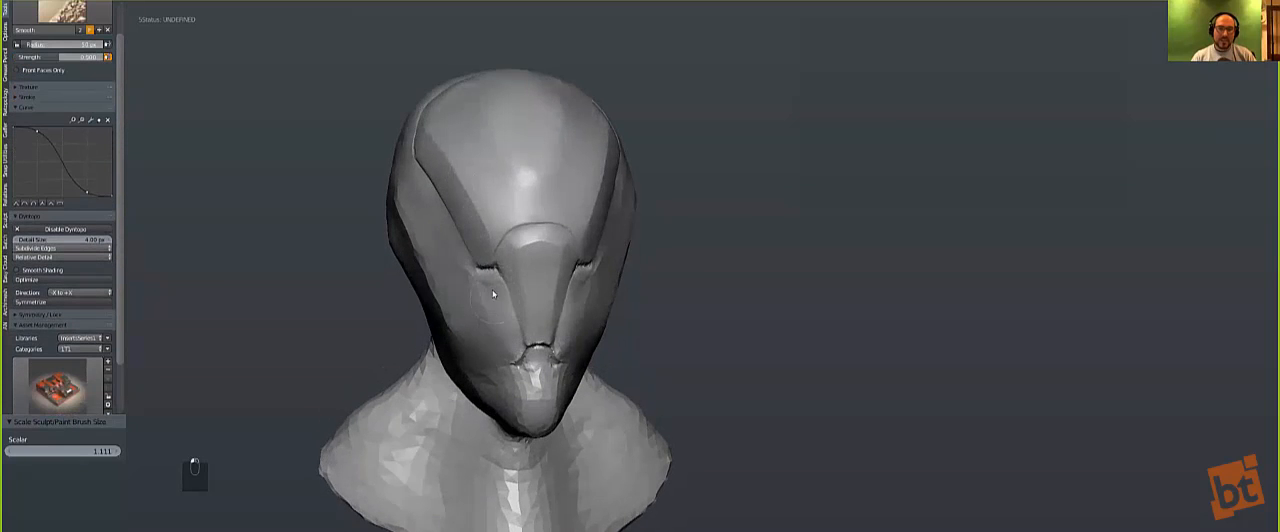
key("p")
middle_click_drag(508, 276, 560, 270)
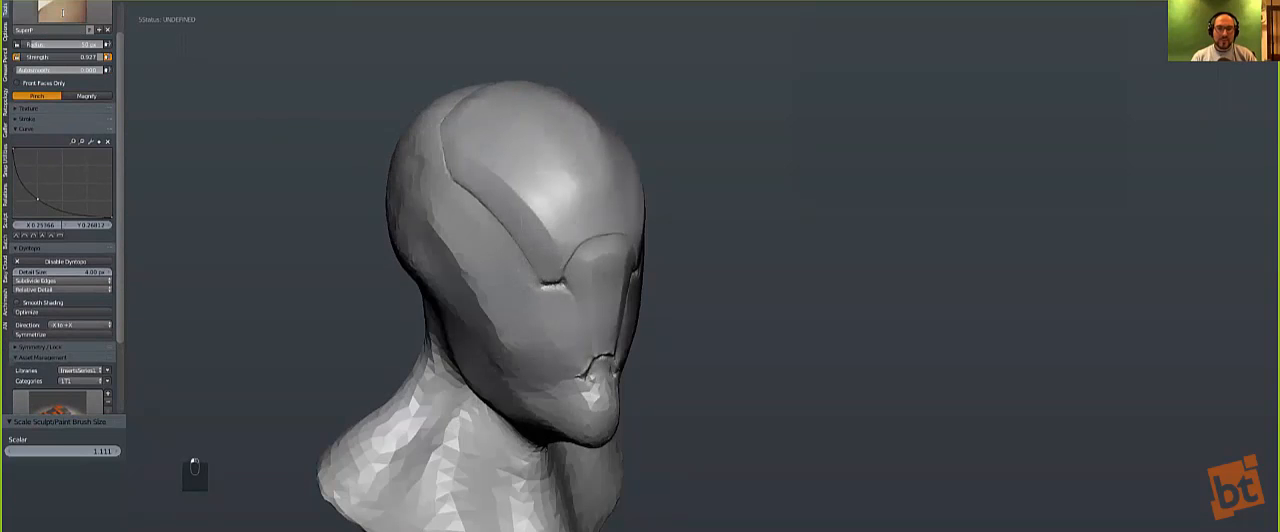
Step: Sculpt a raised cheekbone and carve diagonal cheek grooves below the eye area with the Clay Strips.001 brush
left_click(71, 15)
left_click(146, 56)
left_click(71, 15)
left_click(172, 56)
key("bracketright")
key("bracketright")
key("bracketleft")
key("bracketleft")
key("bracketleft")
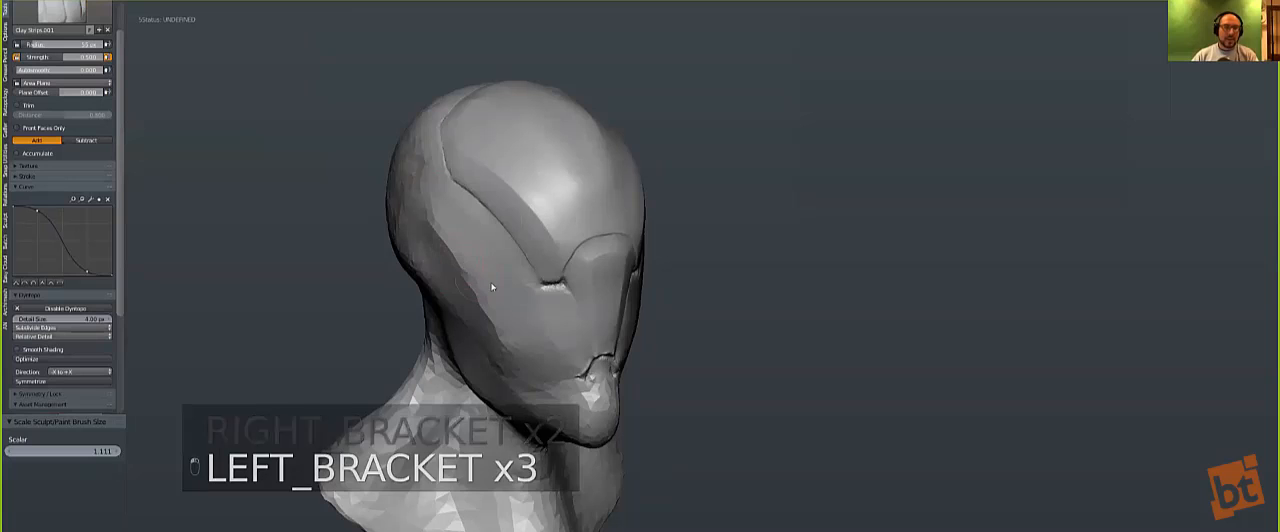
mouse_move(468, 269)
left_mouse_down()
mouse_move(530, 315)
mouse_move(538, 360)
mouse_move(530, 335)
mouse_move(553, 352)
mouse_move(548, 317)
mouse_move(568, 346)
mouse_move(540, 350)
mouse_move(555, 377)
left_mouse_up()
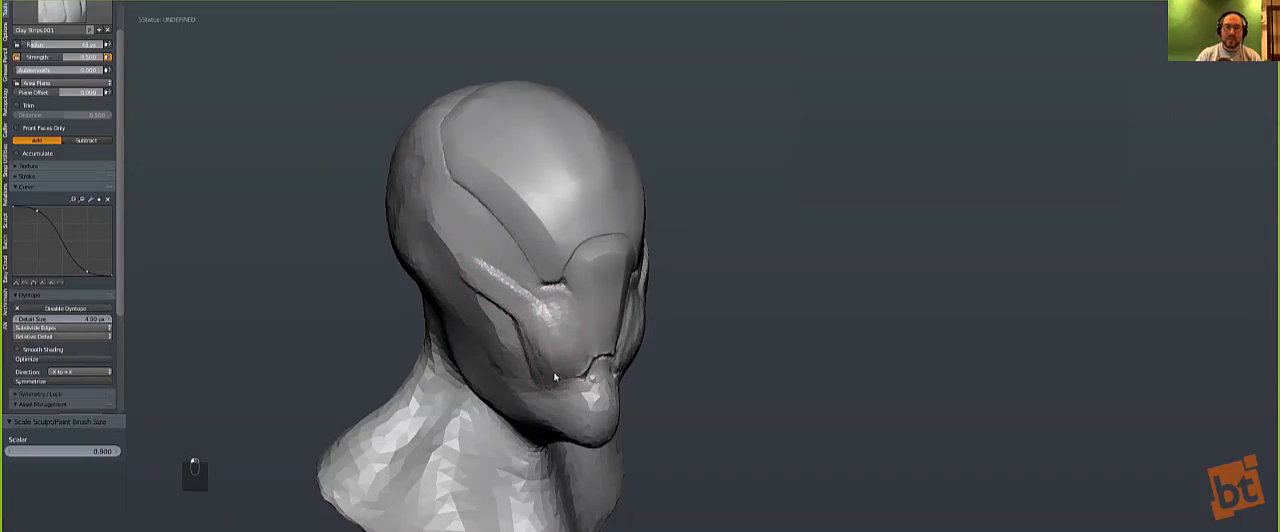
mouse_move(504, 294)
left_mouse_down()
mouse_move(540, 300)
mouse_move(515, 320)
mouse_move(525, 335)
mouse_move(563, 331)
left_mouse_up()
Step: Form an eye socket with a rounded eyeball beside the nose plate using a smaller Clay Strips.001 brush
key("bracketleft")
key("bracketleft")
key("bracketleft")
key("bracketleft")
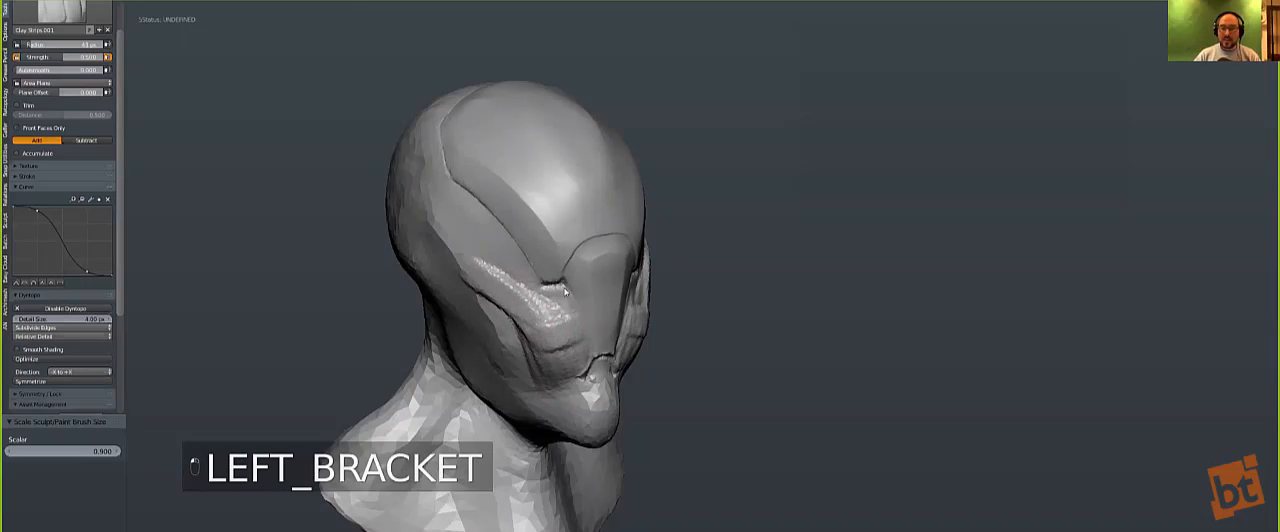
left_click_drag(558, 314, 561, 313)
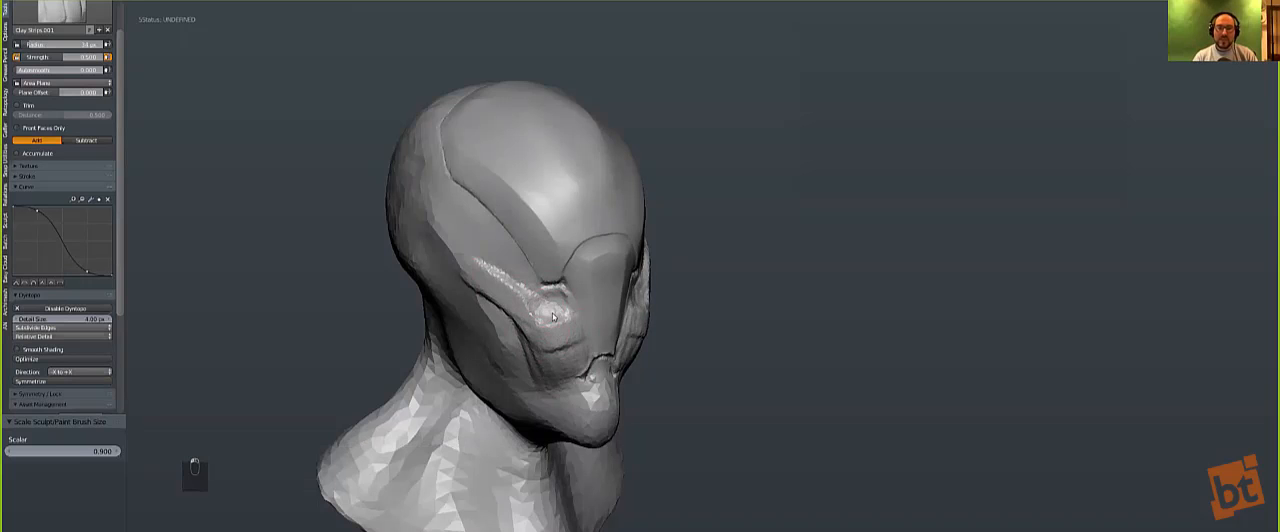
left_click_drag(563, 313, 548, 304)
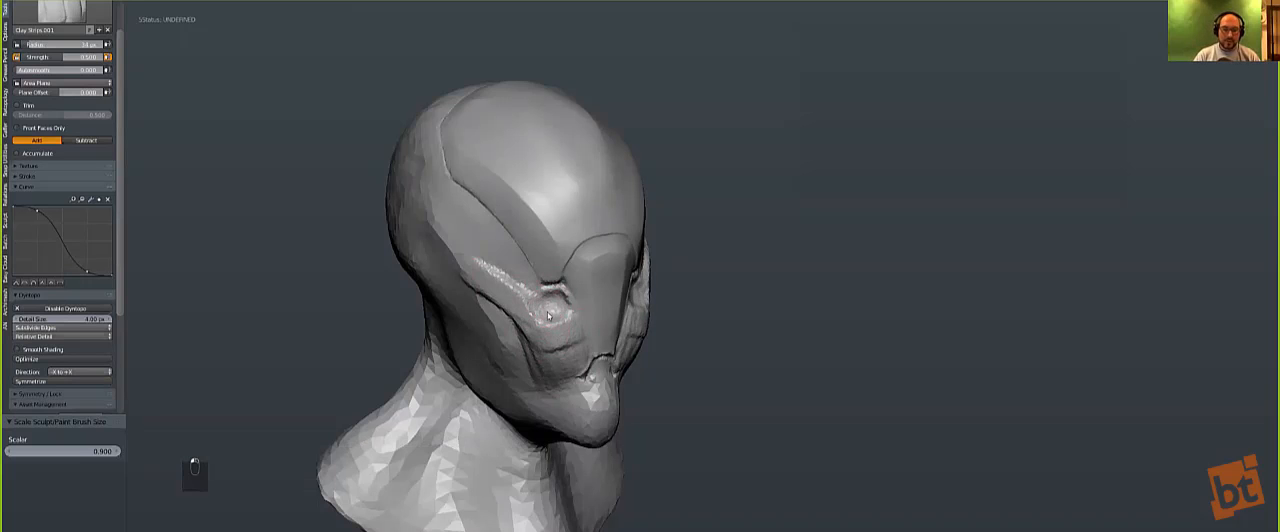
mouse_move(537, 285)
middle_mouse_down()
mouse_move(420, 225)
mouse_move(433, 230)
middle_mouse_up()
Step: Tighten the inner eye corner crease and the upper socket rim with the Pinch/Magnify brush
scroll(420, 228, "up", 5)
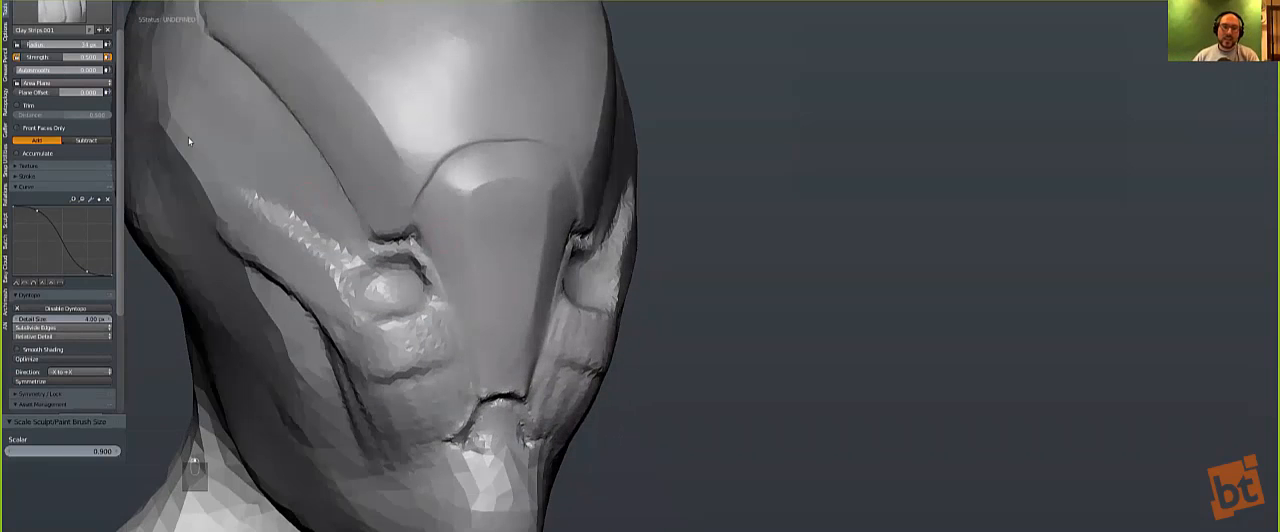
scroll(188, 136, "up", 1)
left_click(56, 15)
left_click(205, 93)
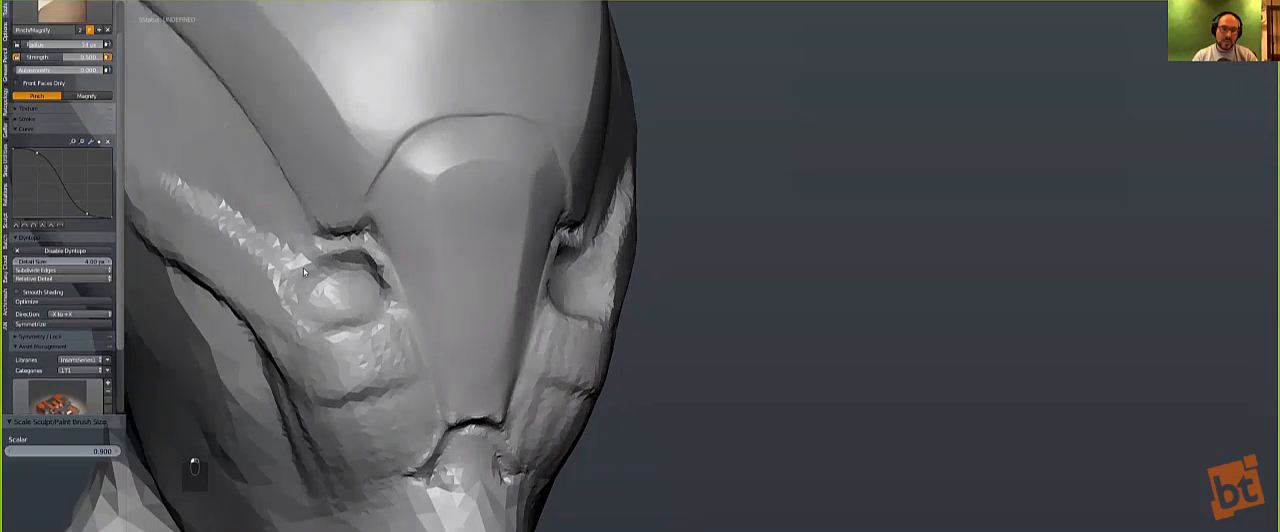
key("bracketright")
key("bracketright")
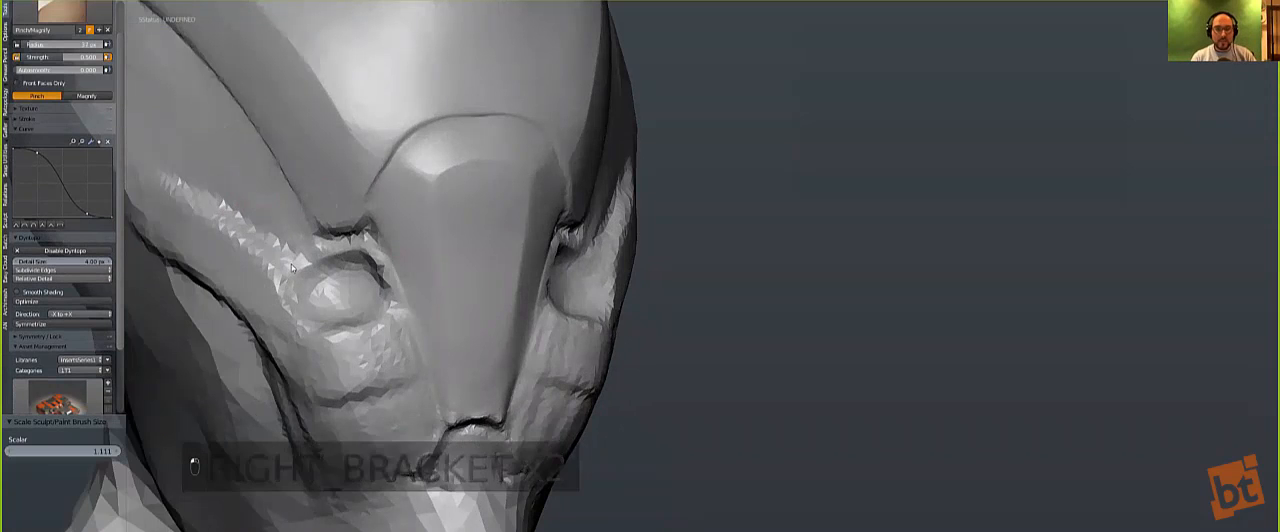
key("s")
key("bracketleft")
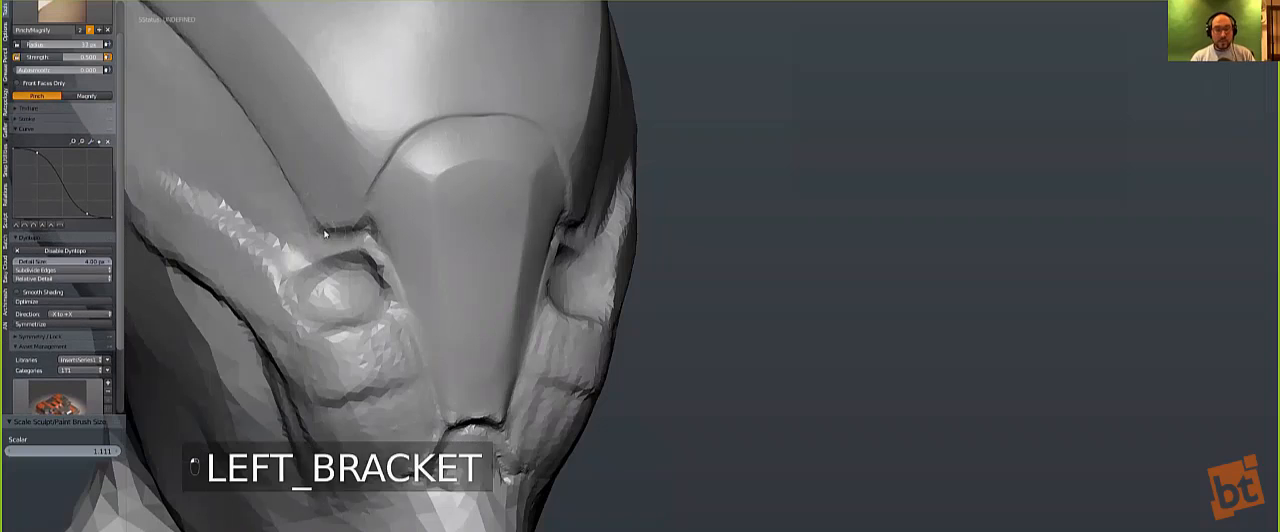
key("bracketright")
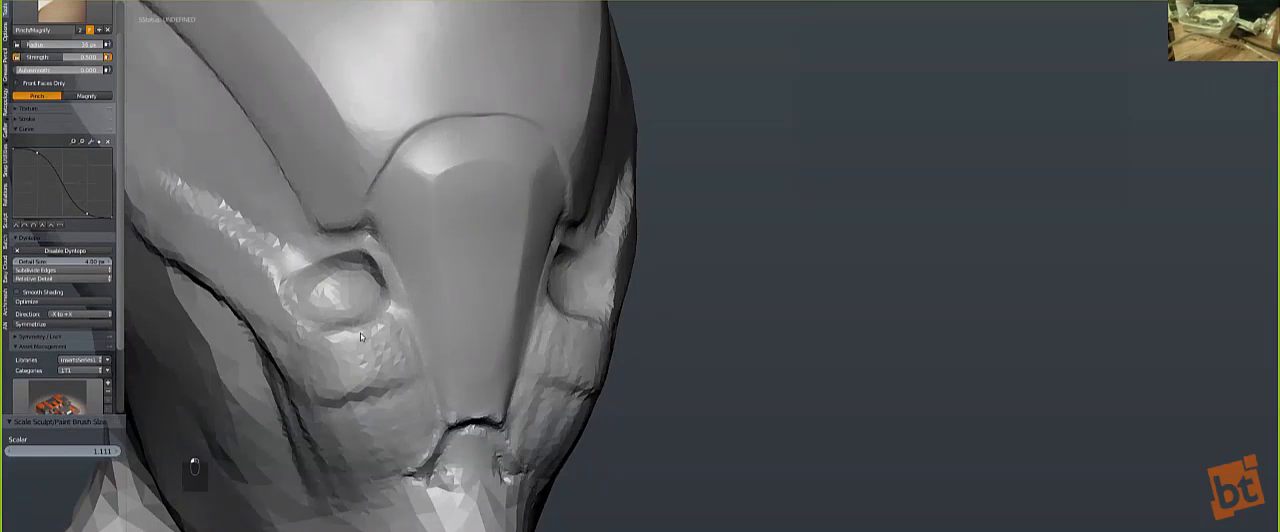
key("bracketright")
key("bracketright")
key("bracketright")
Step: Adjust the inner eye corner and socket area from the side with an enlarged Grab brush
scroll(338, 236, "down", 4)
middle_click_drag(346, 243, 409, 221)
scroll(363, 232, "up", 3)
scroll(363, 235, "down", 4)
scroll(582, 284, "up", 4)
scroll(610, 290, "down", 3)
key("g")
key("bracketright")
key("bracketright")
key("bracketright")
key("bracketright")
key("bracketright")
key("bracketright")
key("bracketright")
key("bracketright")
key("bracketright")
key("bracketright")
key("bracketright")
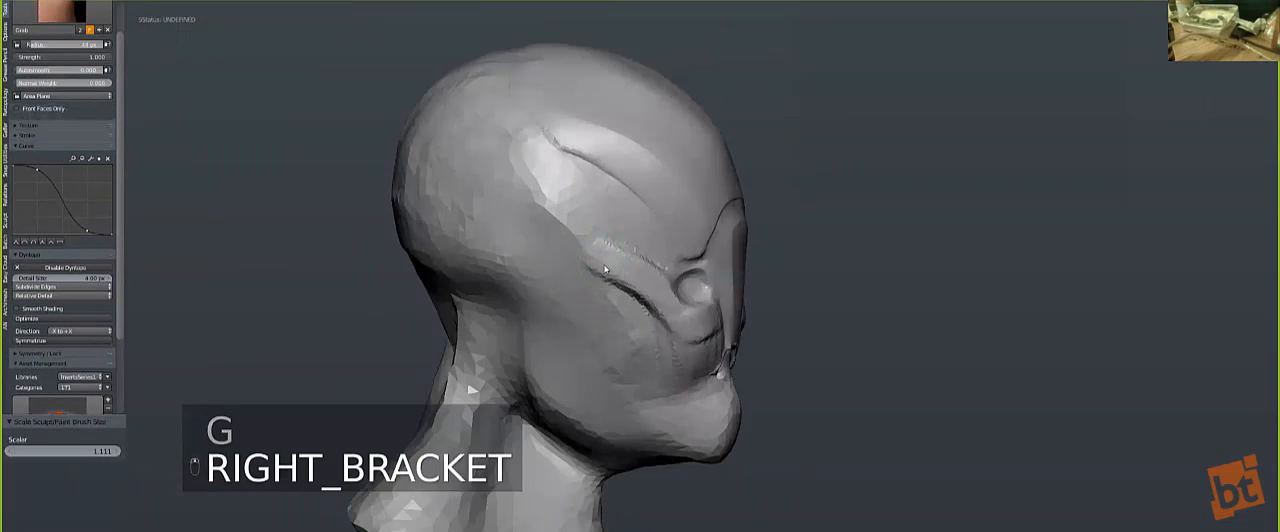
key("bracketright")
key("bracketright")
key("bracketright")
key("bracketright")
key("bracketright")
key("bracketright")
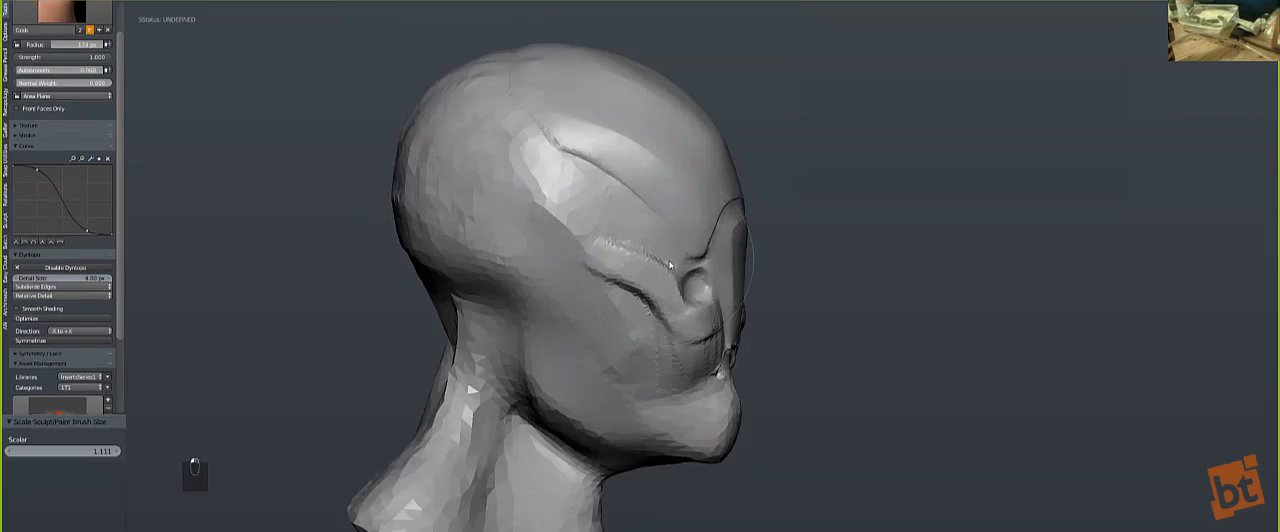
Step: Reshape the temples and sides of the face from the front with a very large Grab brush
mouse_move(667, 266)
middle_mouse_down()
mouse_move(566, 292)
mouse_move(415, 225)
middle_mouse_up()
key("bracketright")
key("bracketright")
key("bracketright")
key("bracketright")
key("bracketright")
key("bracketright")
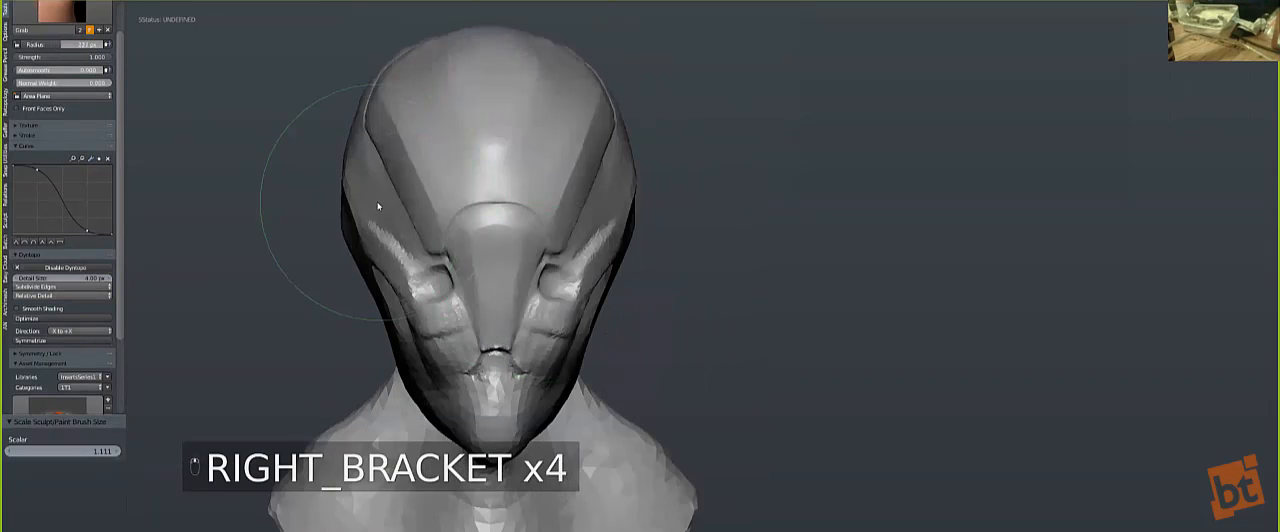
mouse_move(363, 206)
middle_mouse_down()
mouse_move(398, 199)
mouse_move(366, 231)
middle_mouse_up()
key("bracketleft")
key("bracketleft")
key("bracketleft")
key("bracketleft")
mouse_move(455, 265)
middle_mouse_down()
mouse_move(430, 286)
mouse_move(377, 228)
middle_mouse_up()
Step: Build up a raised jawline from below the ear area to the chin with the Clay Strips.001 brush
left_click(88, 13)
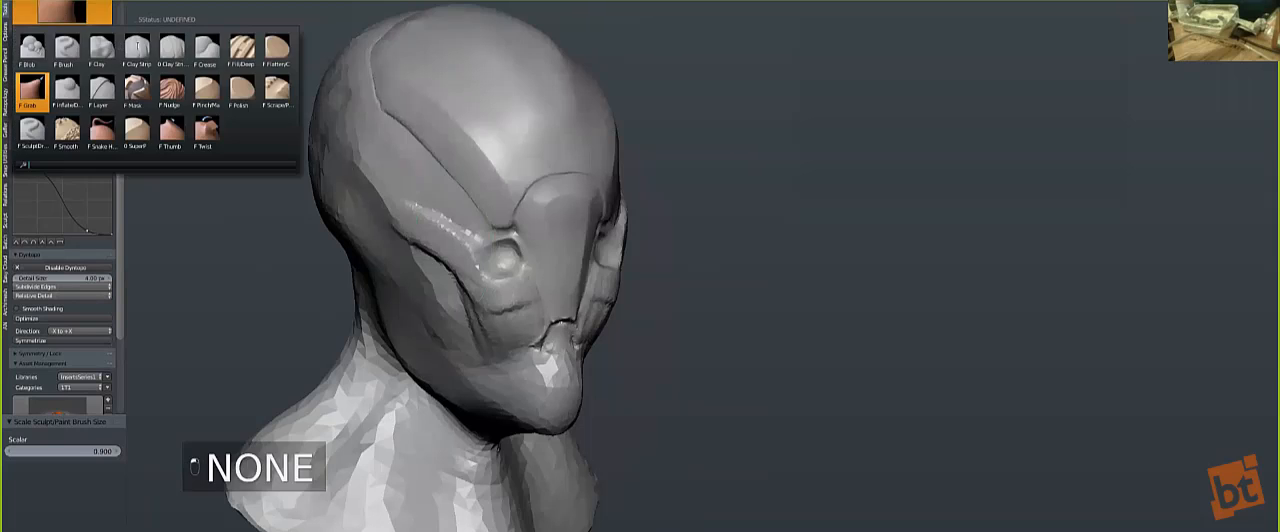
left_click(173, 50)
mouse_move(399, 291)
middle_mouse_down()
mouse_move(463, 273)
mouse_move(502, 283)
middle_mouse_up()
key("bracketleft")
key("bracketleft")
key("bracketleft")
key("bracketleft")
key("bracketleft")
key("bracketleft")
key("bracketleft")
key("bracketleft")
key("bracketleft")
key("bracketleft")
key("bracketleft")
key("bracketleft")
key("bracketleft")
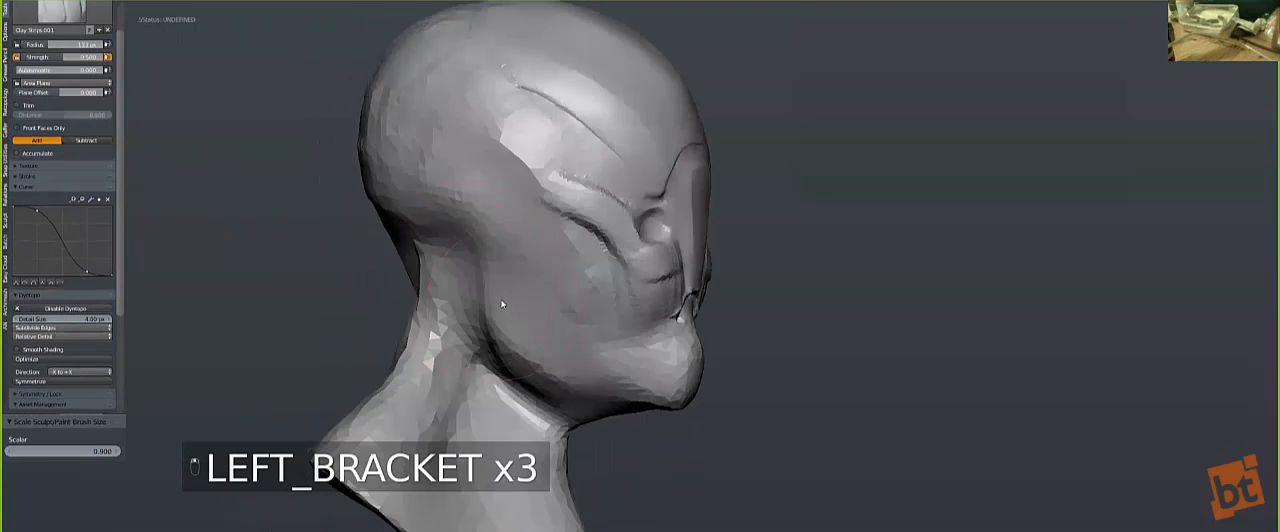
mouse_move(520, 358)
left_mouse_down()
mouse_move(675, 380)
mouse_move(604, 371)
mouse_move(648, 378)
left_mouse_up()
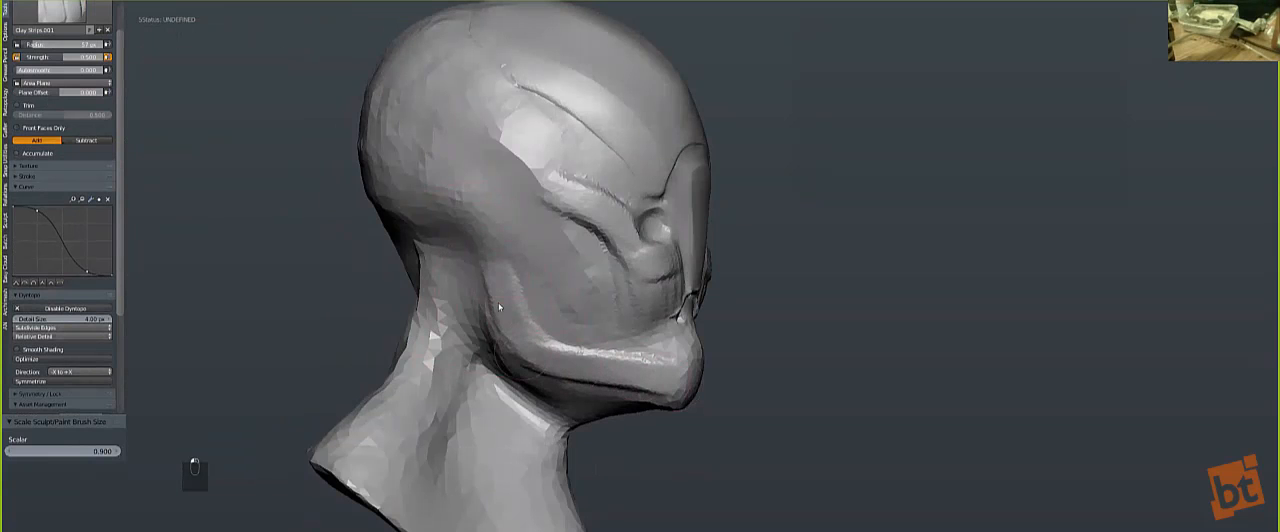
left_click_drag(517, 325, 547, 352)
mouse_move(504, 298)
left_mouse_down()
mouse_move(542, 359)
mouse_move(672, 388)
mouse_move(658, 388)
left_mouse_up()
left_click_drag(554, 374, 648, 387)
mouse_move(531, 311)
left_mouse_down("shift")
mouse_move(526, 300)
mouse_move(602, 352)
mouse_move(652, 358)
mouse_move(534, 296)
left_mouse_up("shift")
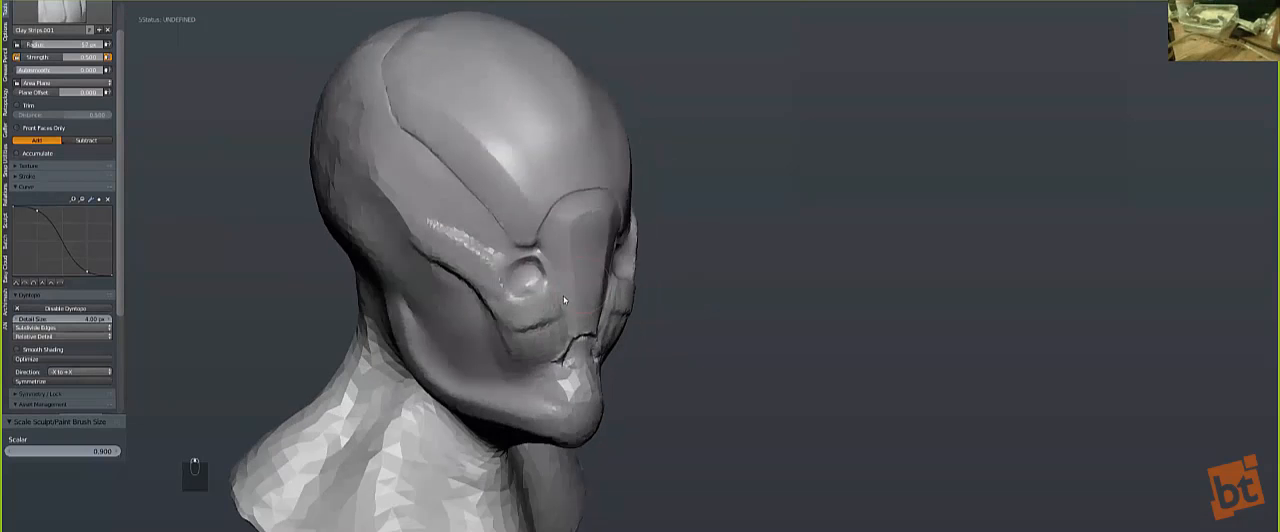
Step: Smooth the cheek panel below the eye and blend the ridge from the eye toward the temple
key("shift")
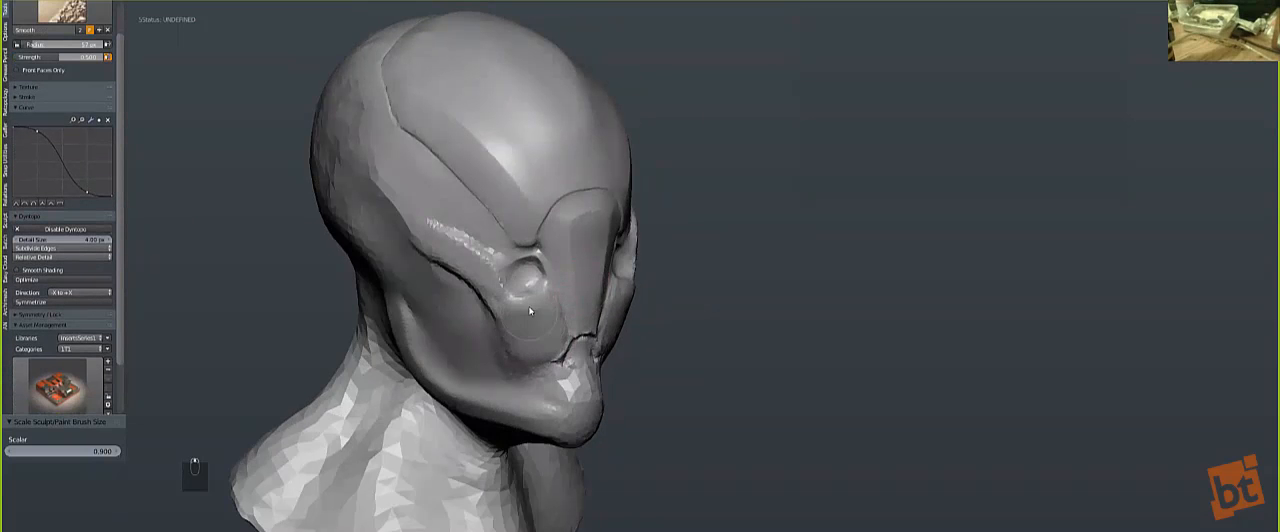
mouse_move(531, 312)
left_mouse_down("shift")
mouse_move(513, 327)
mouse_move(547, 312)
left_mouse_up("shift")
left_click_drag(412, 229, 490, 247, "shift")
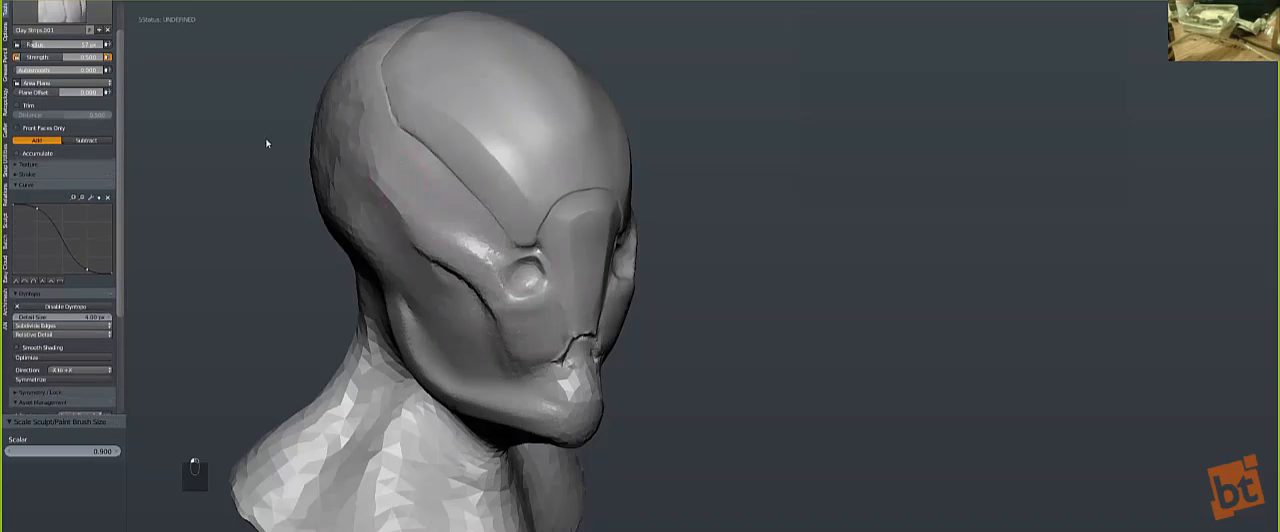
Step: Sharpen the ridge above the outer side of the eye socket with a smaller SuperP brush and smooth it
left_click(62, 12)
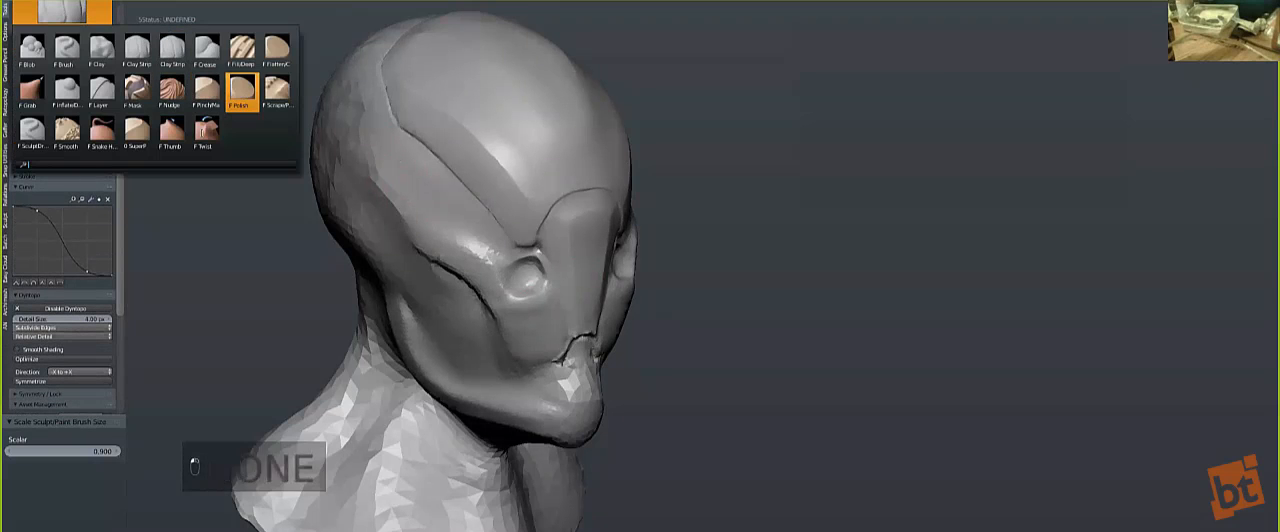
left_click(137, 132)
scroll(425, 186, "up", 3)
key("bracketleft")
key("bracketleft")
key("bracketleft")
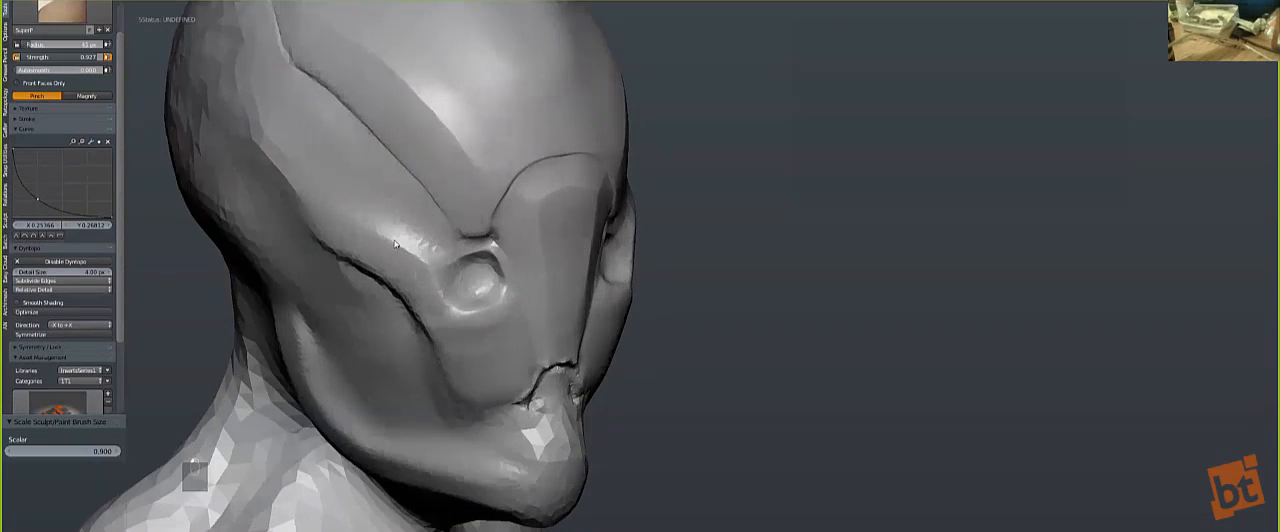
key("bracketleft")
key("bracketleft")
key("bracketleft")
key("bracketleft")
key("bracketleft")
key("bracketleft")
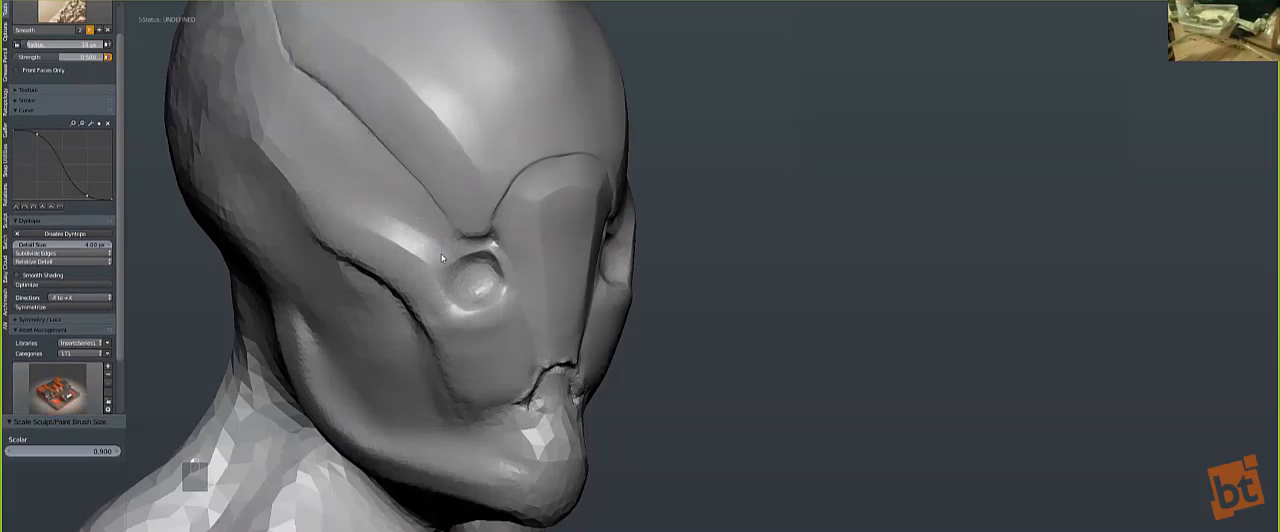
Step: Pinch the diagonal crease below the eye with an enlarged SuperP brush and smooth its lower end on the cheek
key("bracketright")
key("bracketright")
key("bracketright")
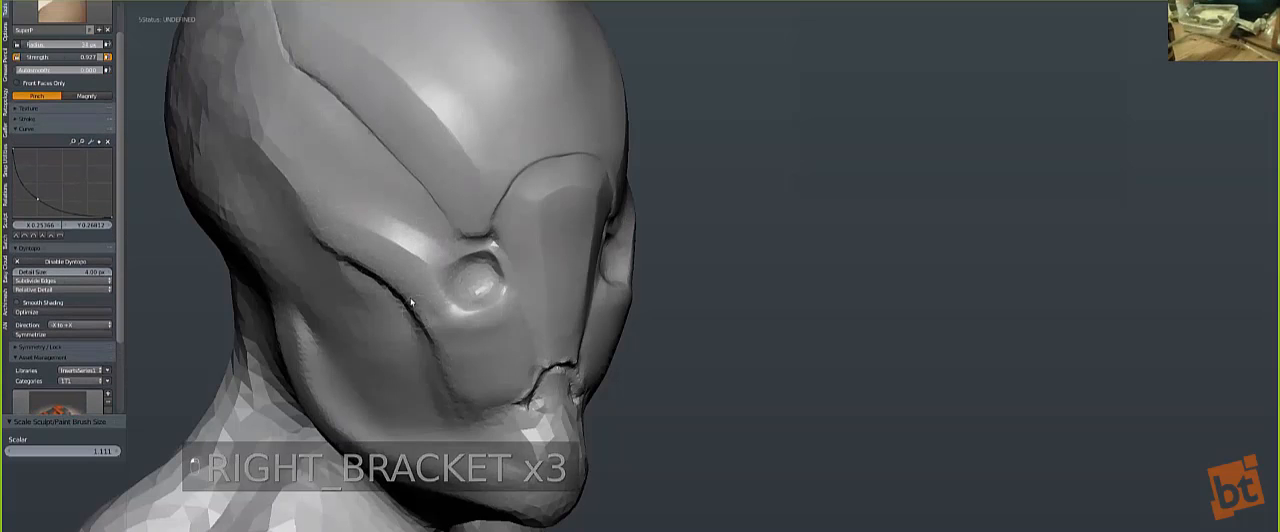
key("bracketright")
key("bracketright")
key("bracketright")
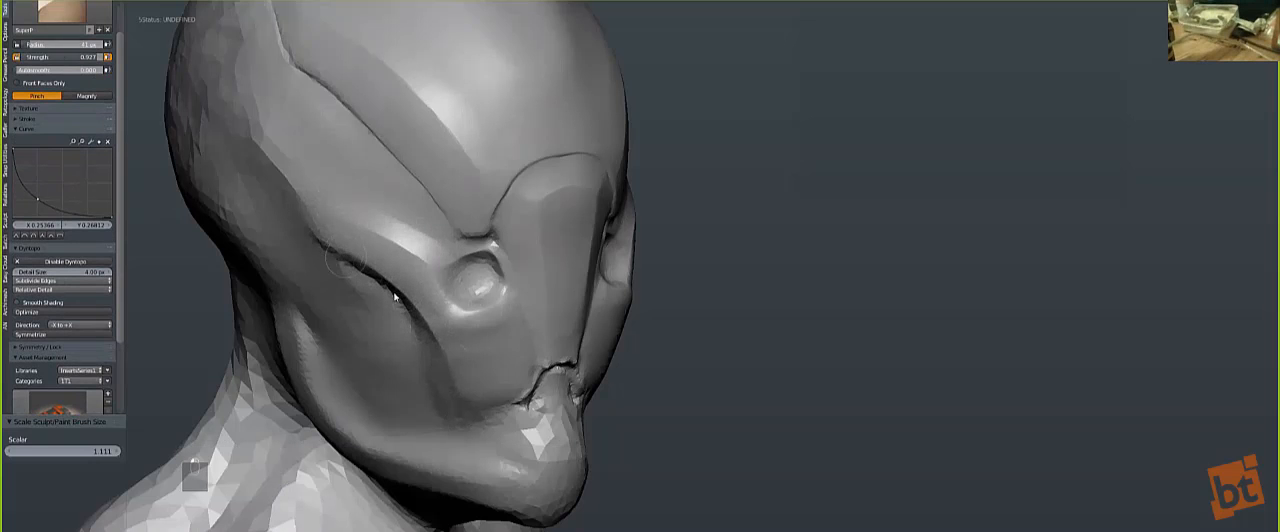
key("s")
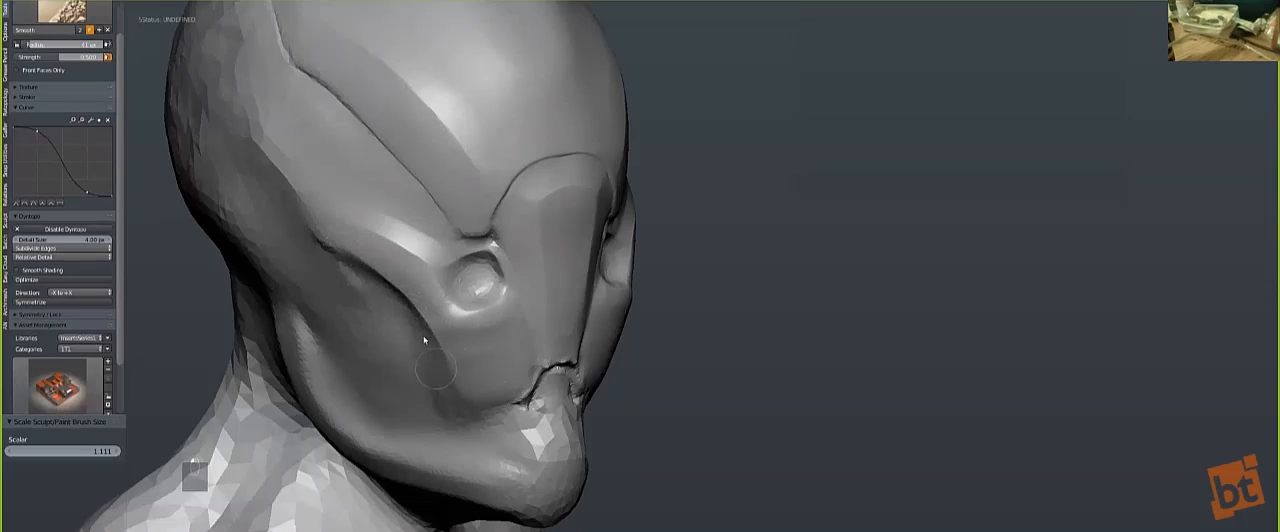
Step: Pinch the crease around the bottom of the nose plate with the SuperP brush
key("p")
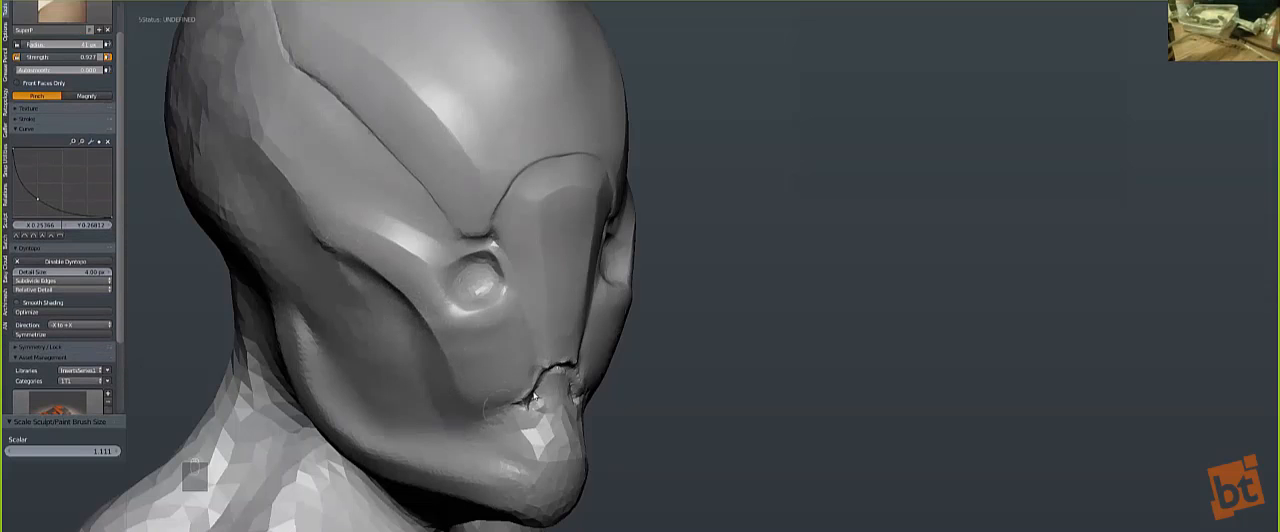
left_click_drag(527, 397, 547, 366)
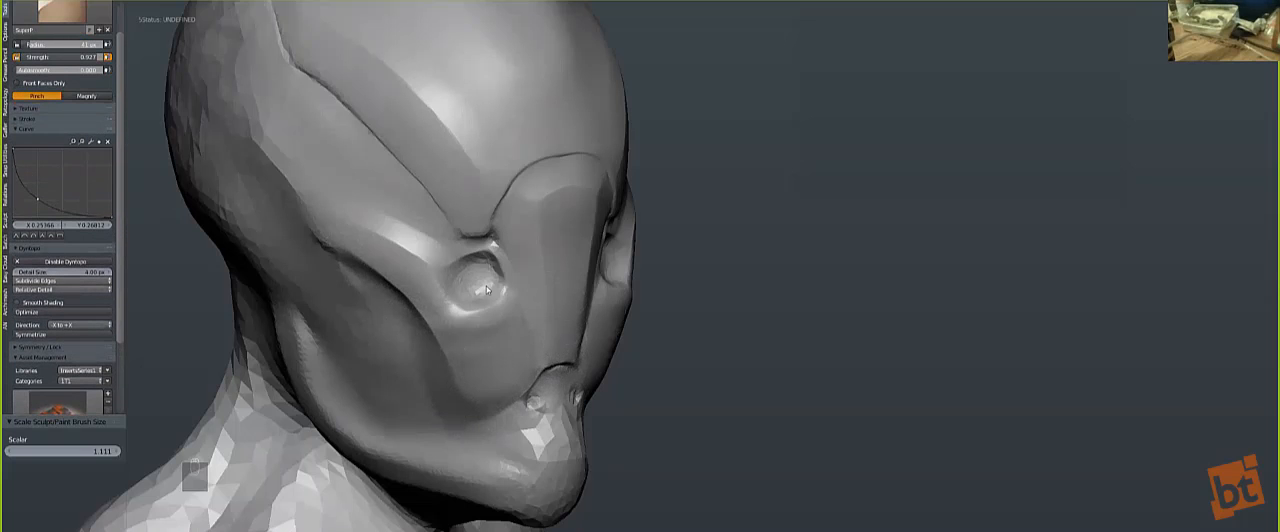
Step: Smooth away the small bumps and facets beneath the nose plate across the front of the muzzle
key("s")
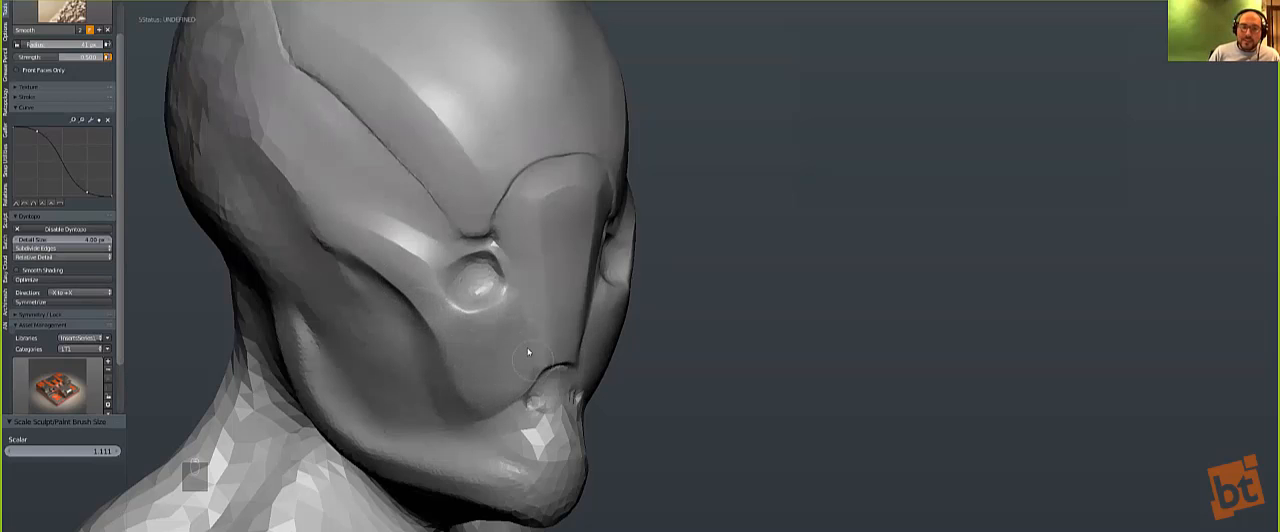
key("p")
middle_click_drag(527, 347, 409, 244)
scroll(142, 100, "up", 1)
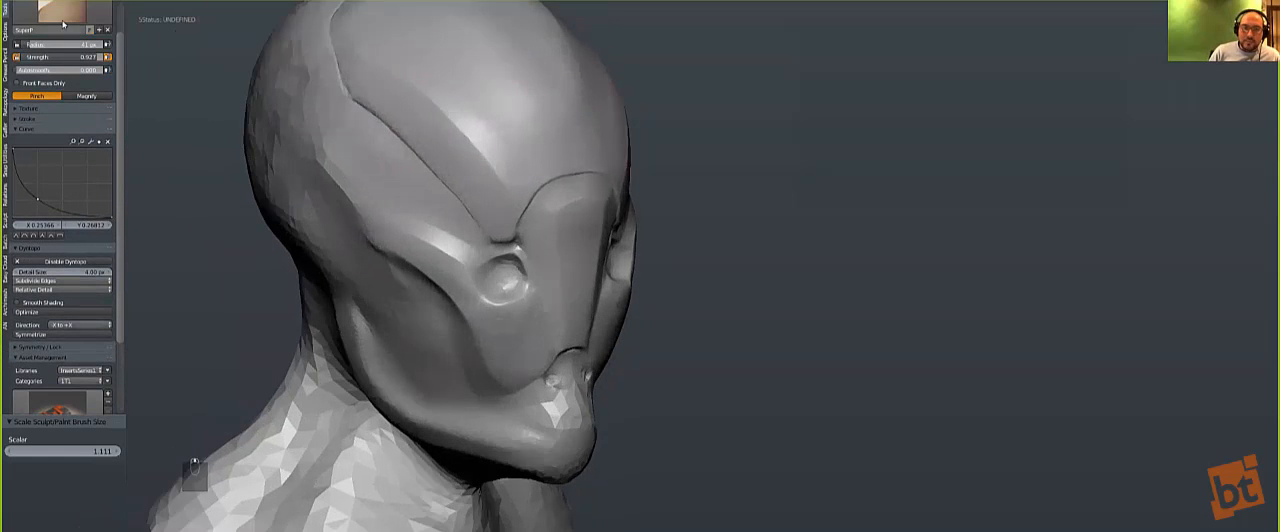
left_click(72, 18)
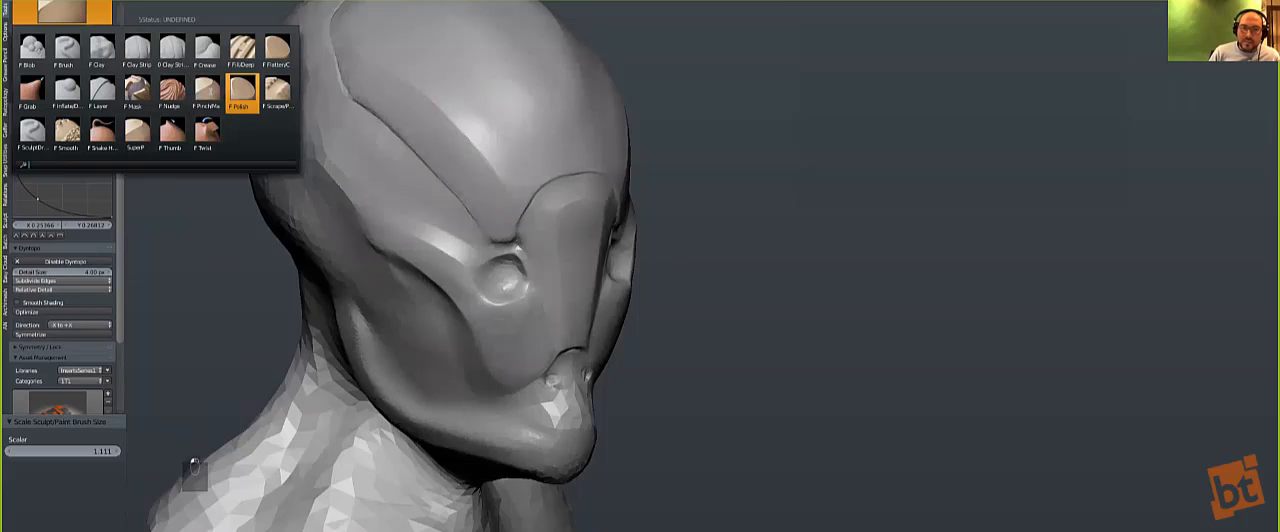
left_click(137, 128)
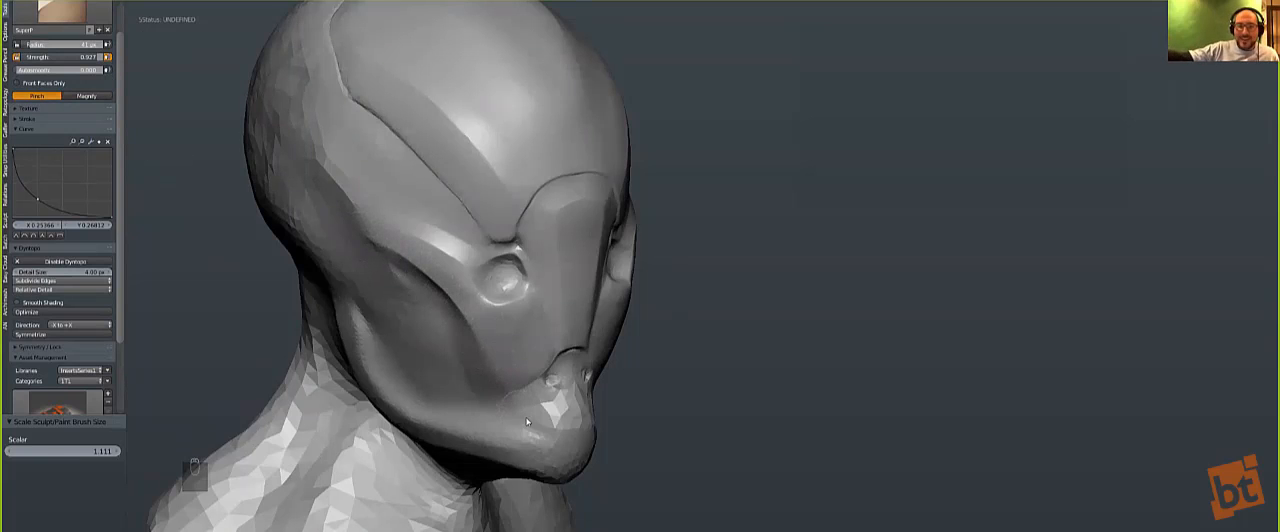
left_click_drag(569, 387, 542, 397, "shift")
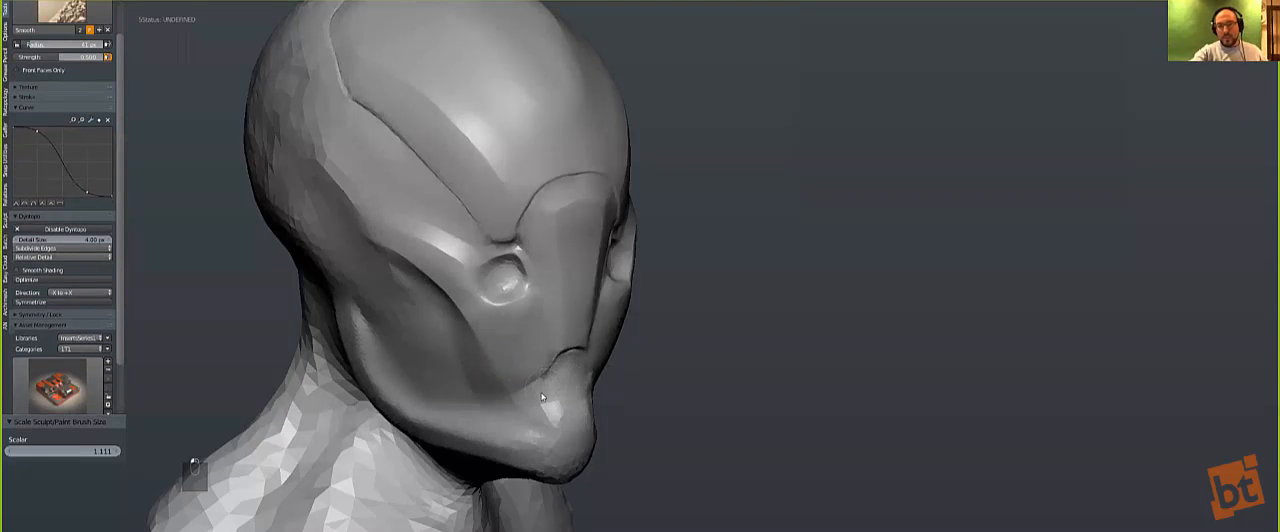
middle_click_drag(466, 372, 423, 415)
Step: Pinch the lower edge of the cheekbone and the border of the cheek hollow with the SuperP brush, adjusting its size
key("bracketright")
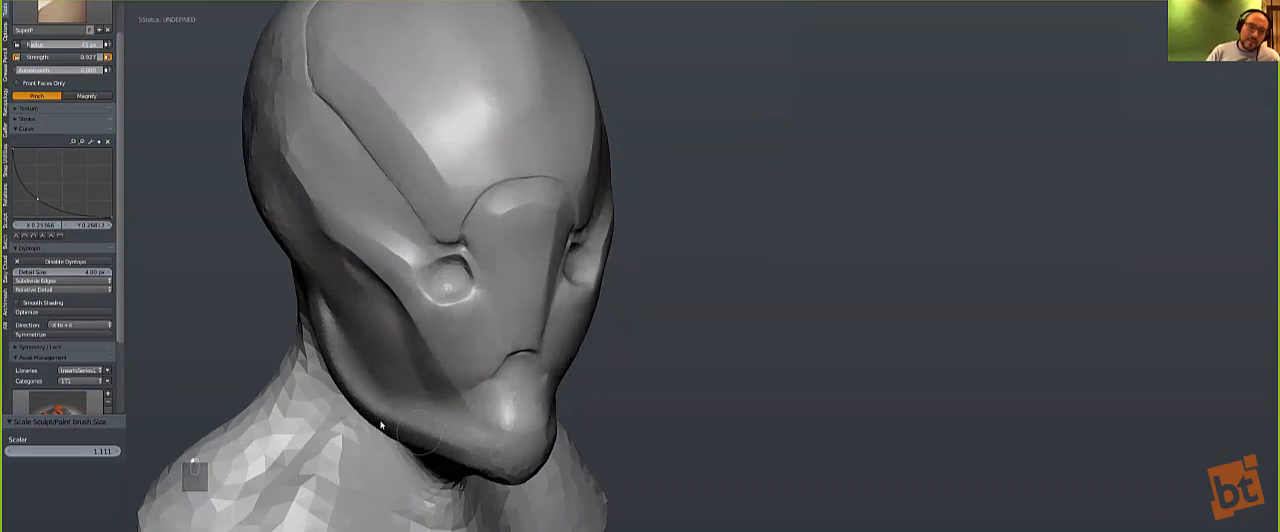
key("bracketleft")
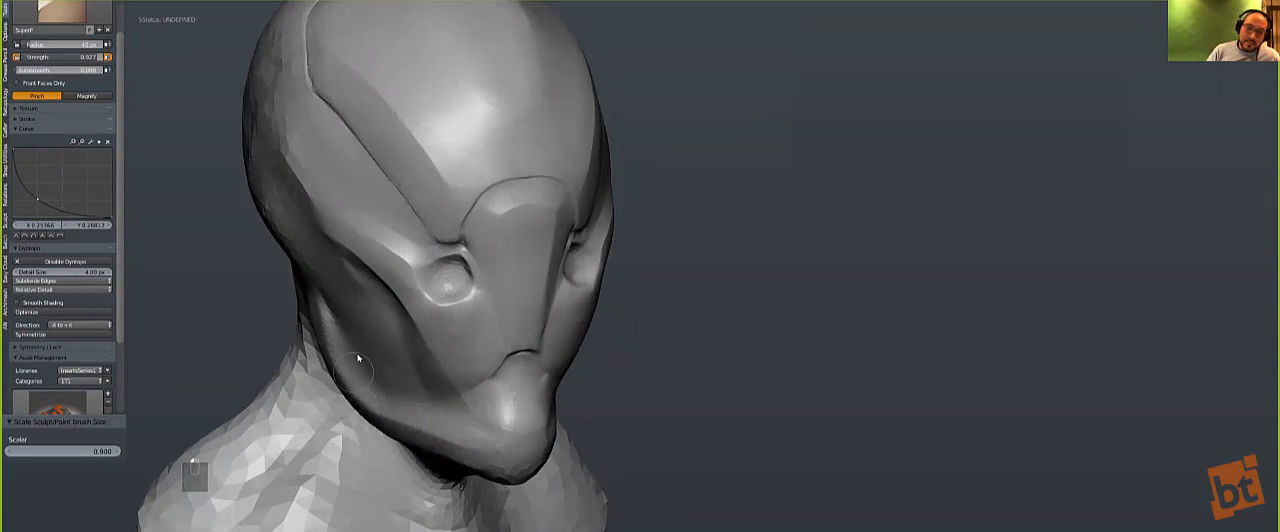
middle_click_drag(409, 331, 346, 289)
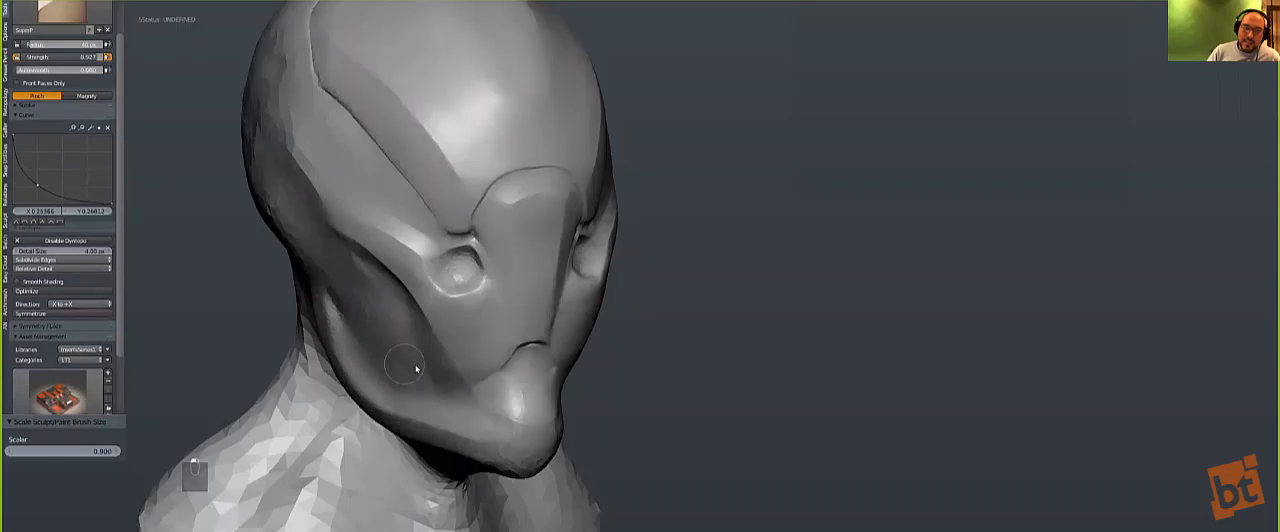
key("bracketright")
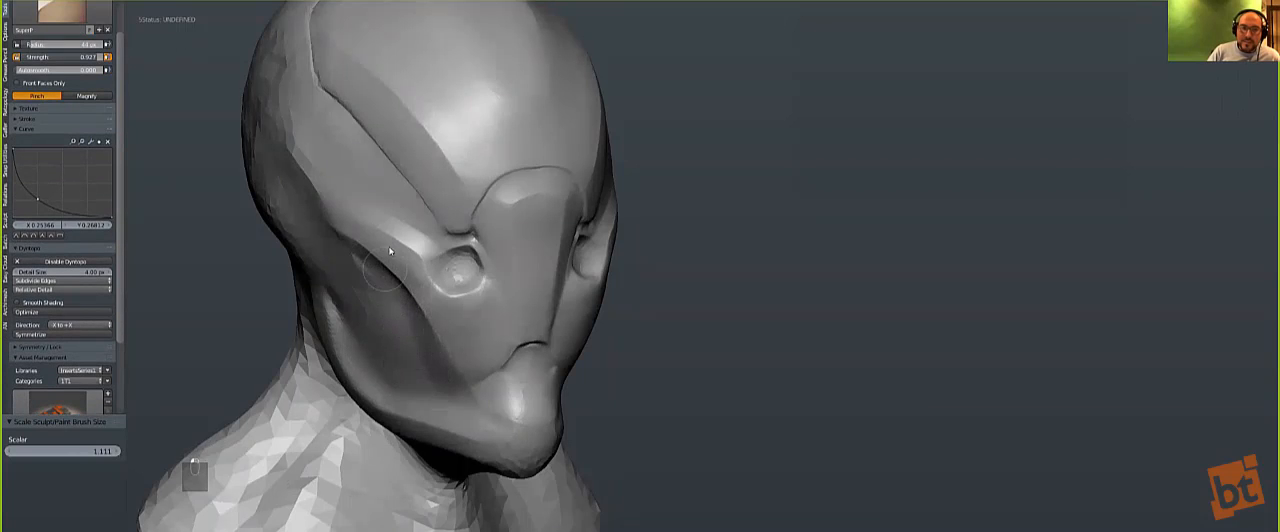
middle_click_drag(372, 262, 388, 238)
mouse_move(364, 168)
left_mouse_down("shift")
mouse_move(440, 234)
mouse_move(346, 164)
left_mouse_up("shift")
mouse_move(405, 262)
left_mouse_down("shift")
mouse_move(432, 295)
mouse_move(440, 262)
left_mouse_up("shift")
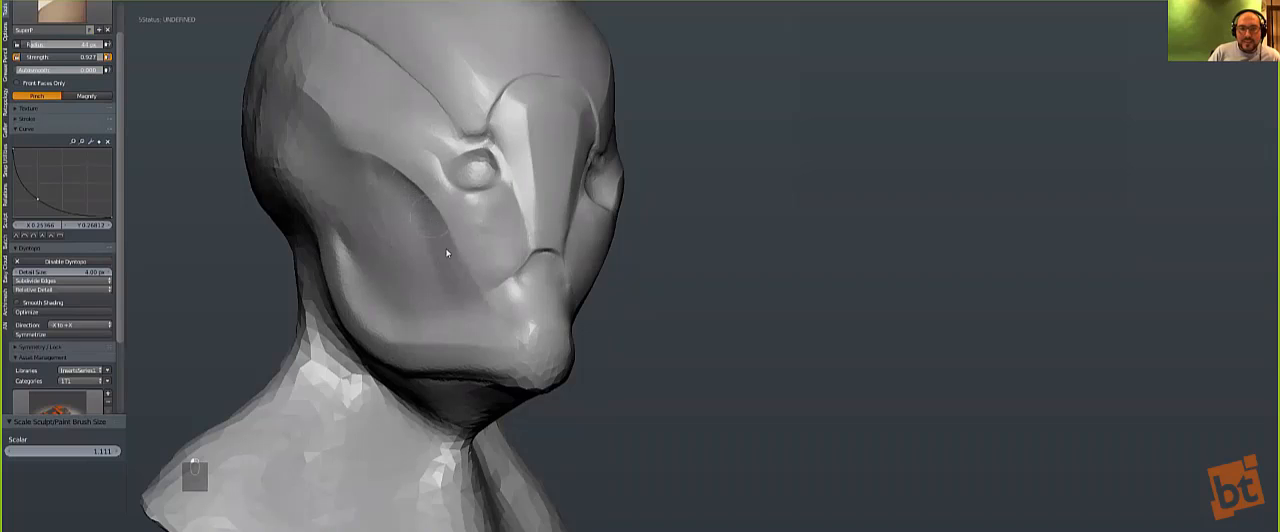
mouse_move(374, 211)
middle_mouse_down()
mouse_move(360, 243)
mouse_move(460, 377)
middle_mouse_up()
mouse_move(488, 366)
left_mouse_down("shift")
mouse_move(498, 362)
mouse_move(475, 381)
mouse_move(488, 374)
left_mouse_up("shift")
middle_click_drag(491, 371, 562, 336)
Step: Try to carve a curved mouth line from beneath the nose plate onto the cheek with a reduced Crease brush
left_click(59, 16)
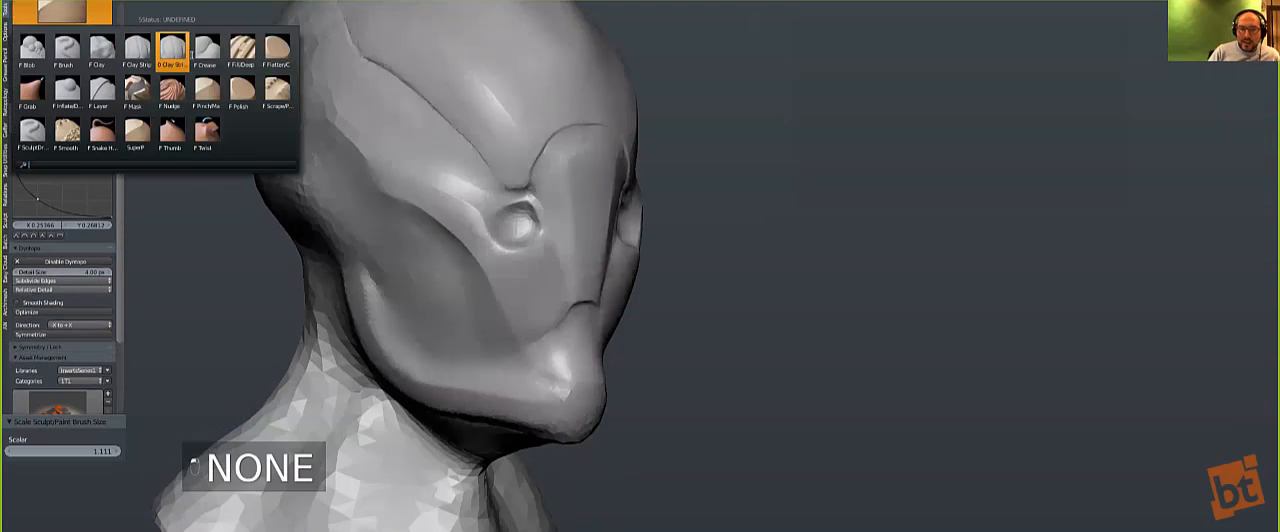
left_click(171, 50)
key("bracketleft")
key("bracketleft")
key("bracketleft")
key("bracketleft")
key("bracketleft")
key("bracketleft")
mouse_move(588, 310)
left_mouse_down()
mouse_move(546, 342)
mouse_move(488, 327)
left_mouse_up()
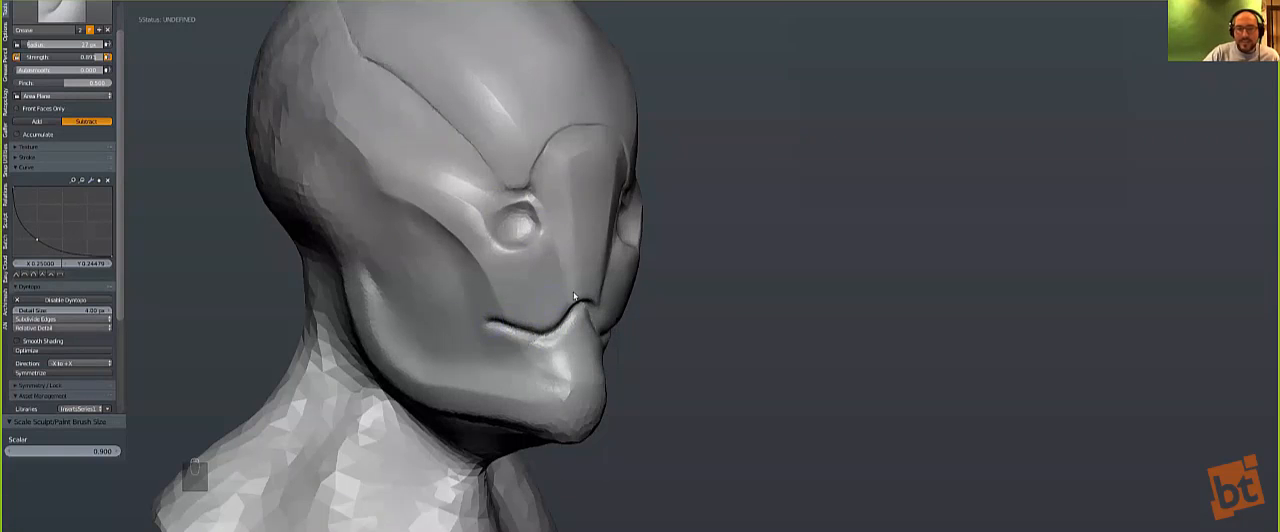
key("ctrl+z")
Step: Carve a thin mouth line from beneath the nose plate out to the cheek with a smaller Crease brush and smooth its lower edge
key("bracketleft")
key("bracketleft")
key("bracketleft")
key("bracketleft")
mouse_move(573, 313)
left_mouse_down()
mouse_move(552, 340)
mouse_move(514, 349)
left_mouse_up()
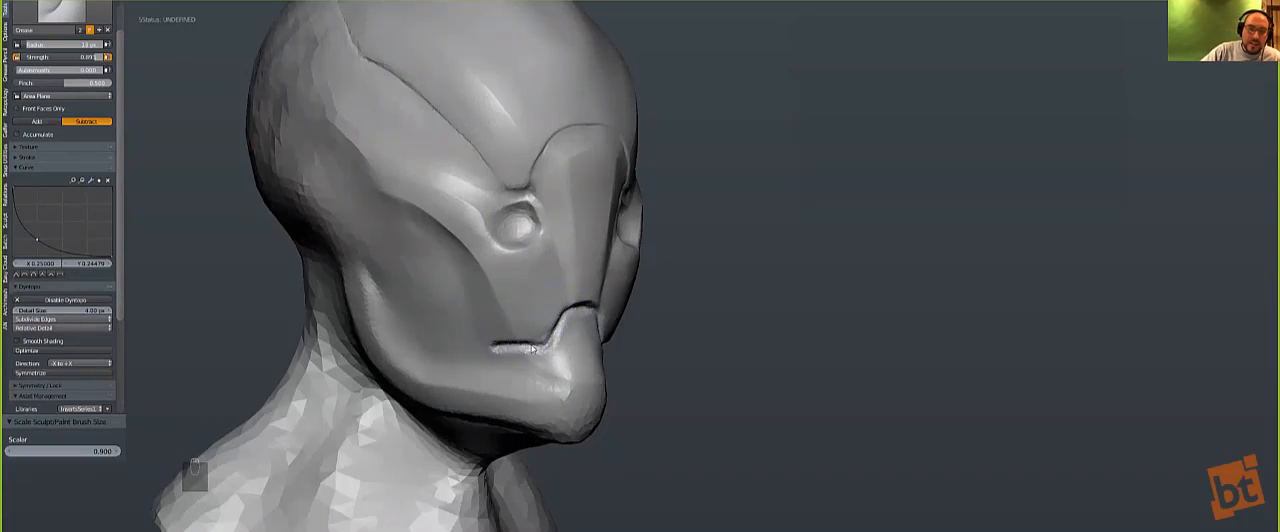
left_click_drag(551, 336, 571, 313)
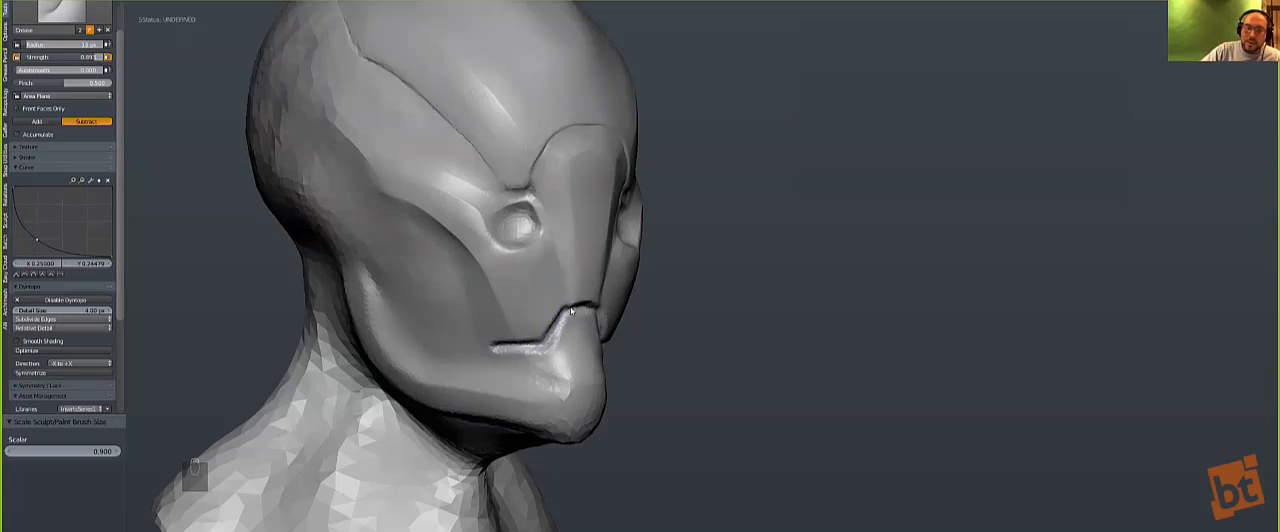
key("s")
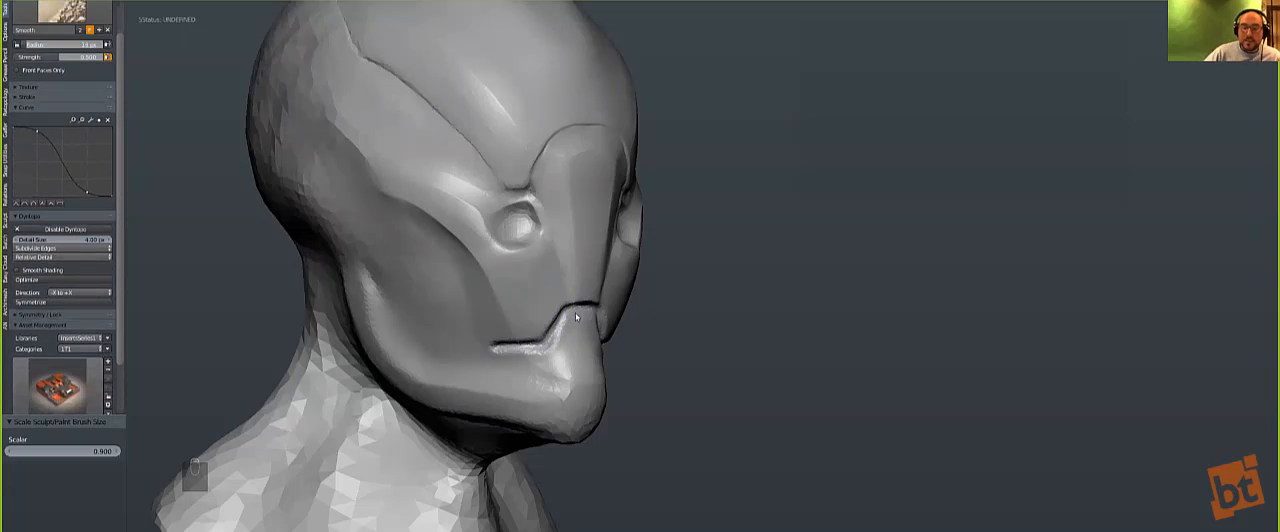
mouse_move(546, 352)
left_mouse_down()
mouse_move(514, 349)
mouse_move(550, 350)
left_mouse_up()
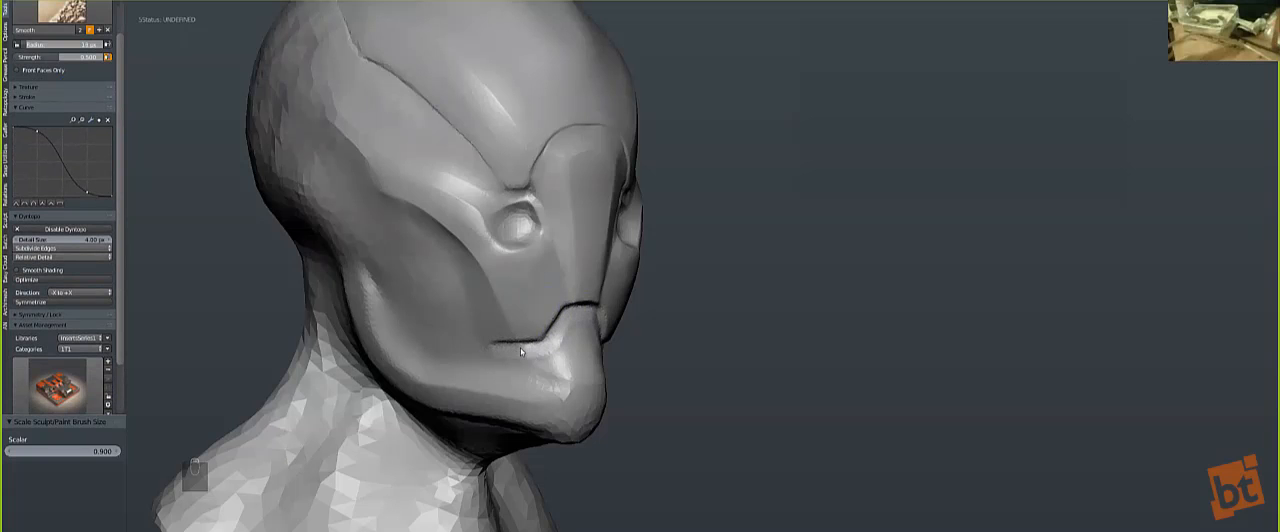
Step: Flatten the lip area just below the mouth line with the Polish brush, enlarging the brush
left_click(59, 14)
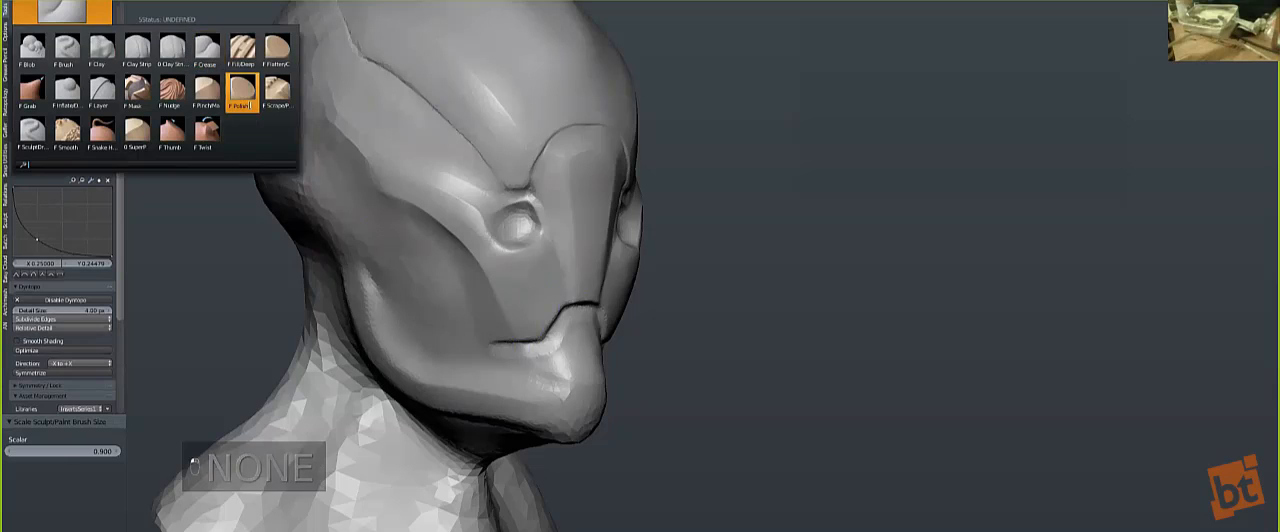
left_click(242, 92)
mouse_move(445, 306)
middle_mouse_down()
mouse_move(392, 304)
mouse_move(399, 240)
mouse_move(447, 311)
middle_mouse_up()
key("bracketright")
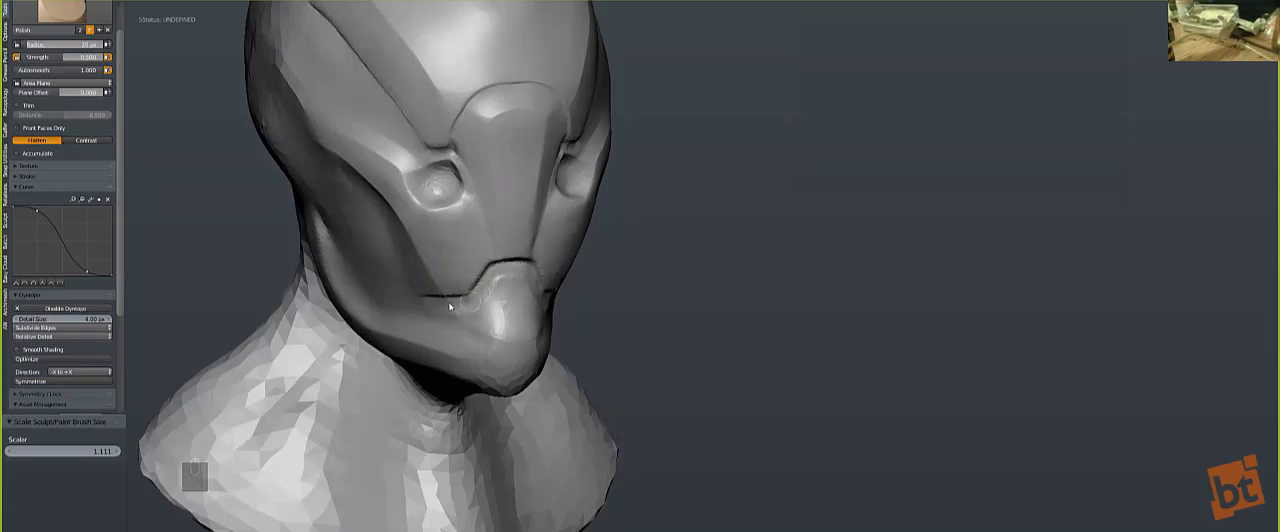
key("bracketright")
key("bracketright")
key("bracketright")
key("bracketright")
key("bracketright")
key("bracketright")
key("bracketright")
Step: Tighten the mouth line below the nose plate with the SuperP brush
left_click(62, 10)
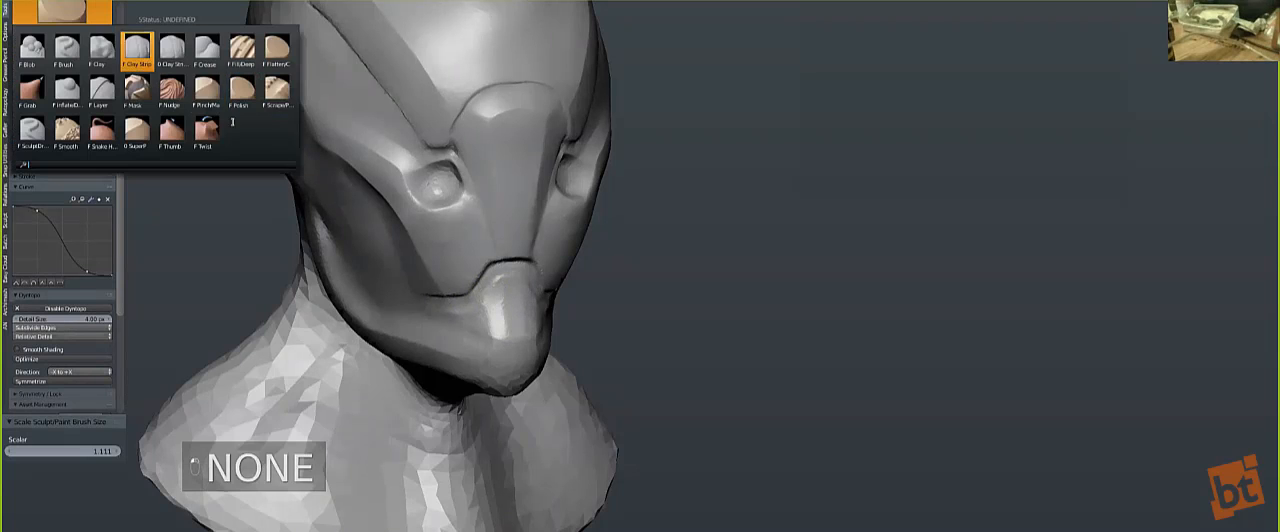
left_click(136, 130)
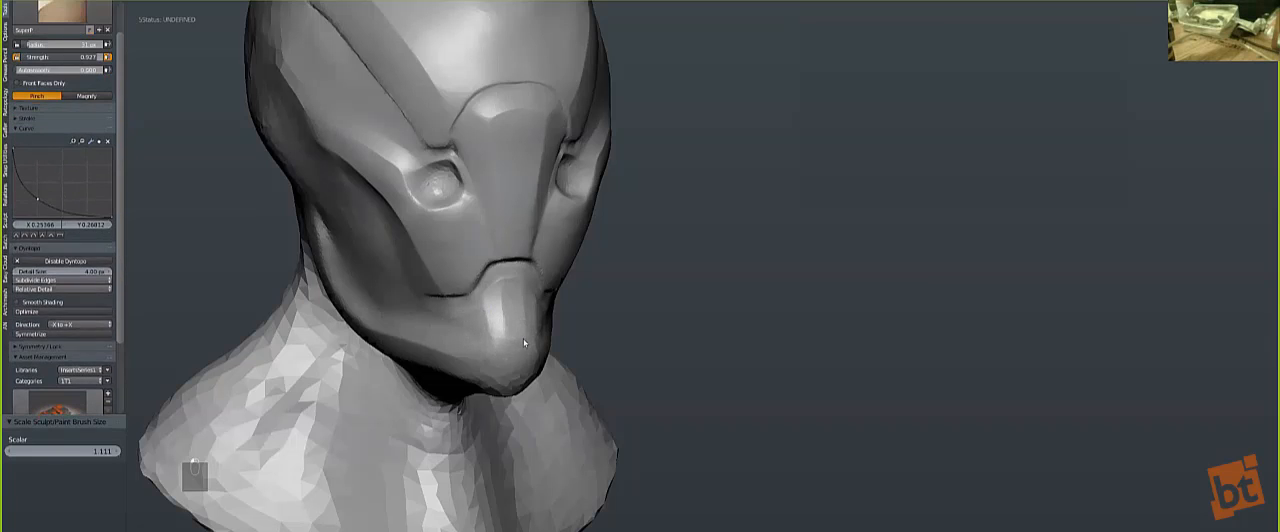
middle_click_drag(463, 289, 475, 284)
Step: Pull the mouth and chin slightly forward and down with a greatly enlarged Grab brush
key("bracketright")
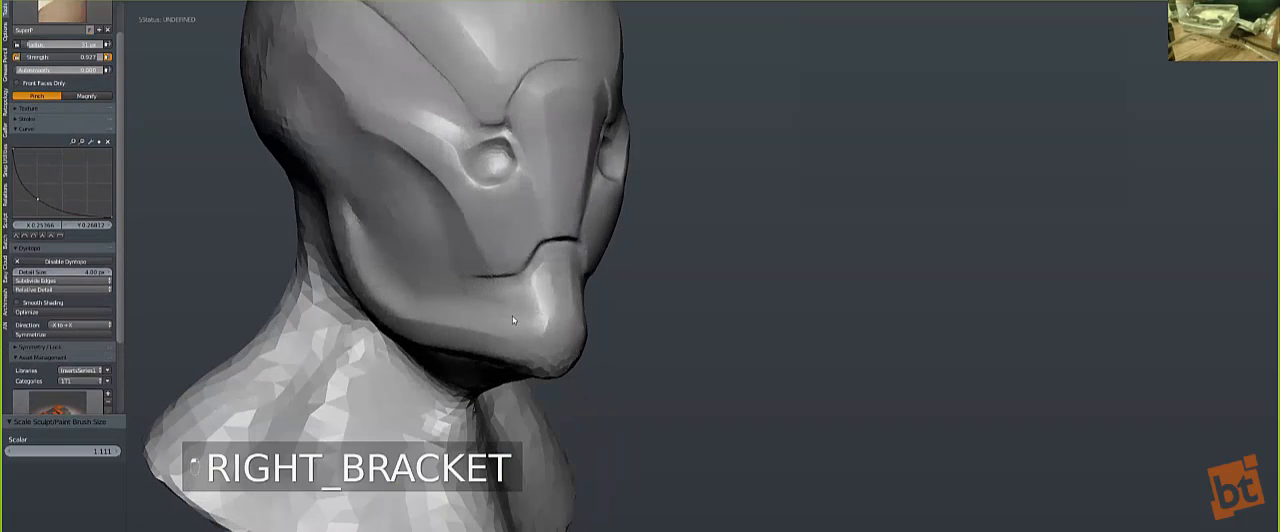
key("bracketright")
key("bracketright")
key("bracketright")
key("bracketright")
key("bracketright")
key("g")
key("g")
key("g")
key("g")
key("g")
key("g")
key("g")
key("bracketright")
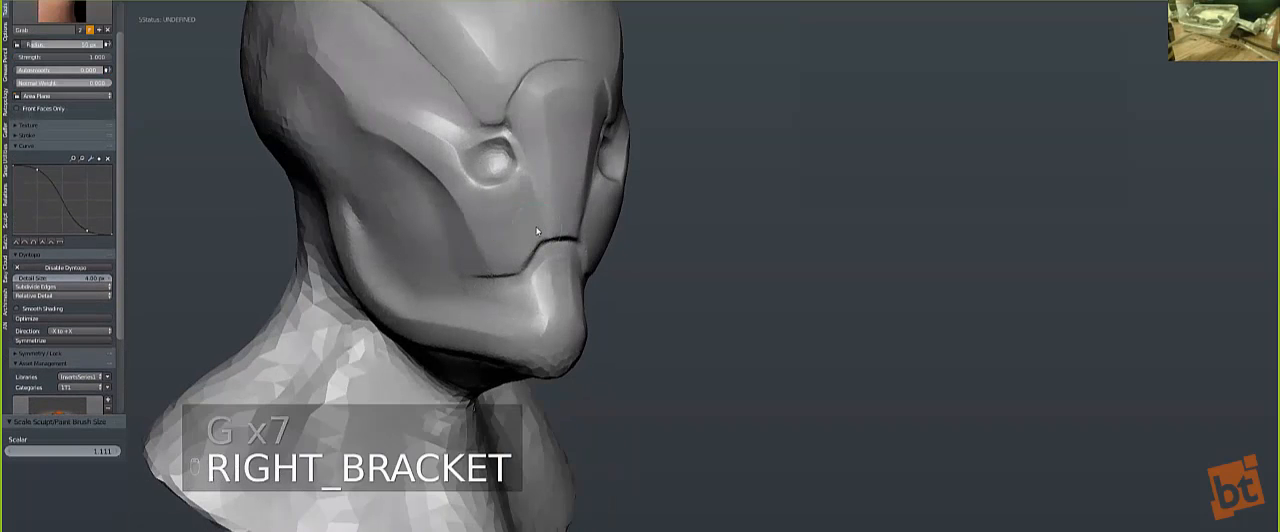
key("bracketright")
key("bracketright")
key("bracketright")
key("bracketright")
key("bracketright")
key("bracketright")
key("bracketright")
key("bracketright")
key("bracketright")
key("bracketright")
key("bracketright")
middle_click_drag(530, 234, 553, 231)
key("bracketright")
key("bracketright")
key("bracketright")
key("bracketright")
key("bracketright")
key("bracketright")
left_click_drag(562, 232, 566, 258)
mouse_move(566, 258)
middle_mouse_down()
mouse_move(623, 277)
mouse_move(679, 370)
middle_mouse_up()
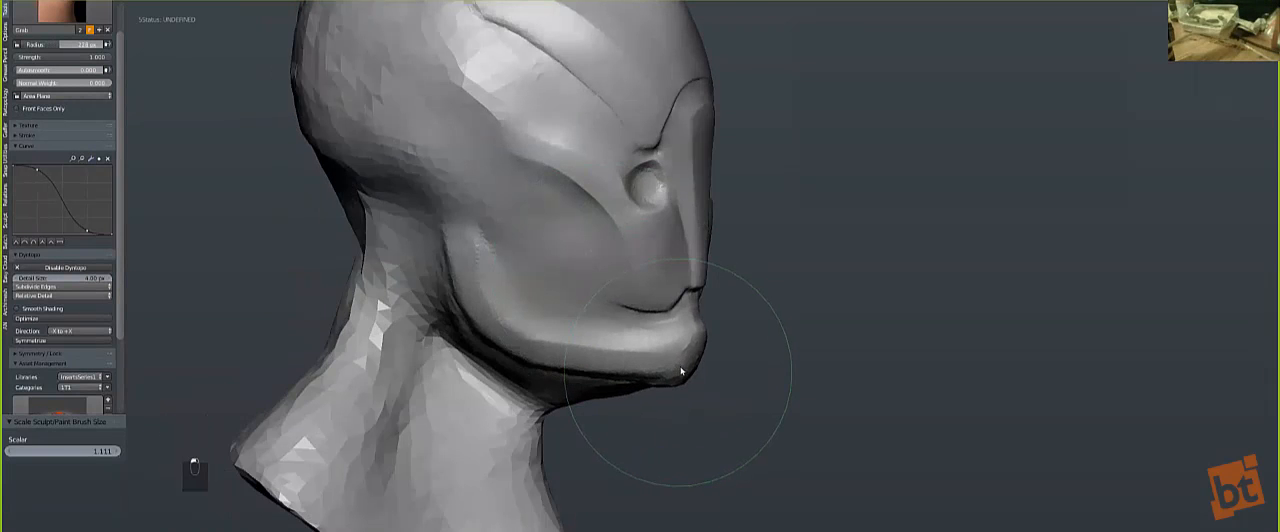
left_click_drag(677, 310, 687, 317)
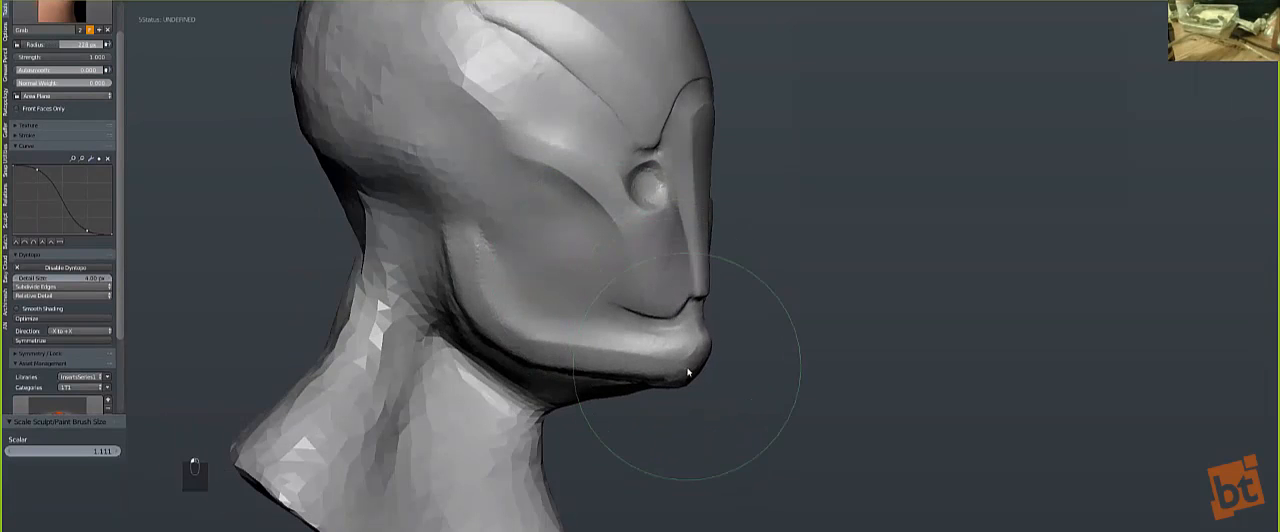
Step: Push the area at the bottom of the nose plate back into the face with a smaller Grab brush
key("bracketleft")
key("bracketleft")
key("bracketleft")
left_click_drag(700, 300, 686, 302)
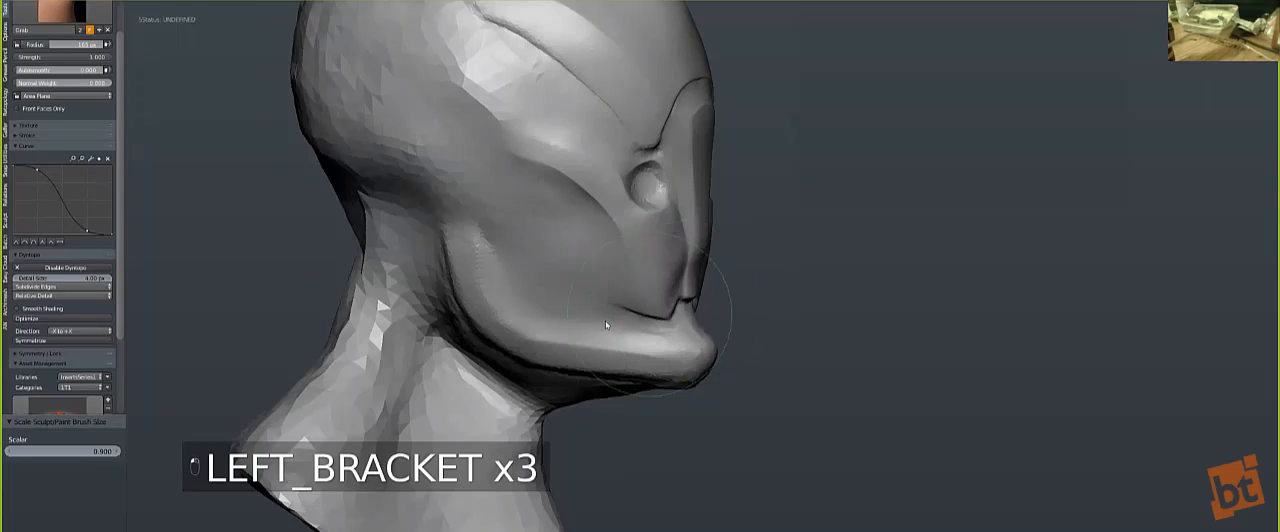
middle_click_drag(605, 320, 590, 288)
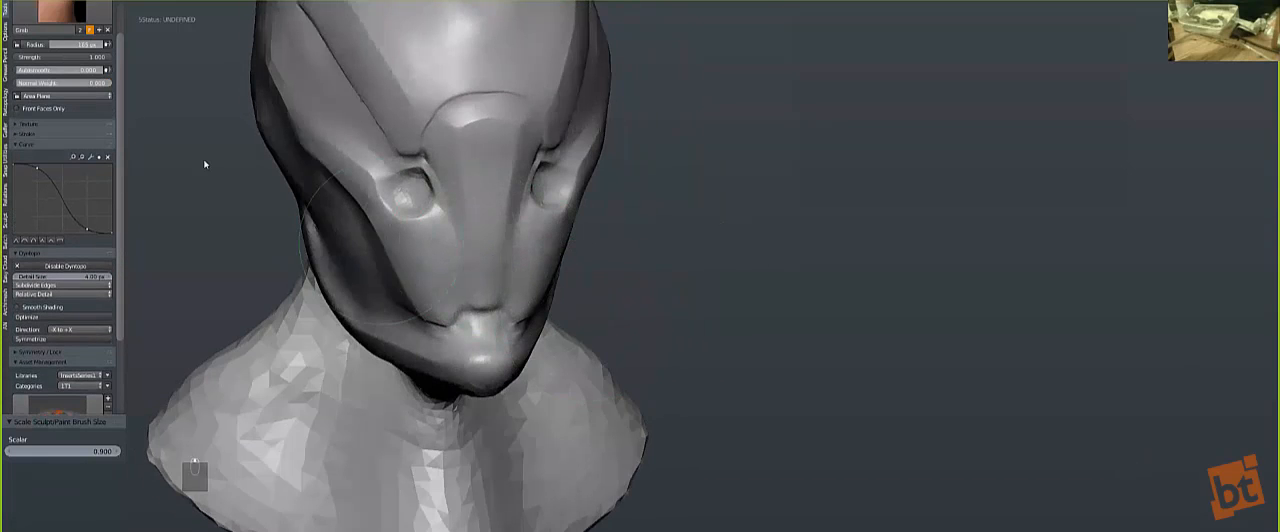
Step: Flatten the bottom of the nose plate and the upper lip with a reduced Polish brush
left_click(62, 12)
left_click(246, 90)
mouse_move(363, 259)
middle_mouse_down()
mouse_move(430, 270)
mouse_move(525, 226)
middle_mouse_up()
key("bracketleft")
key("bracketleft")
key("bracketleft")
key("bracketleft")
key("bracketleft")
key("bracketleft")
key("bracketleft")
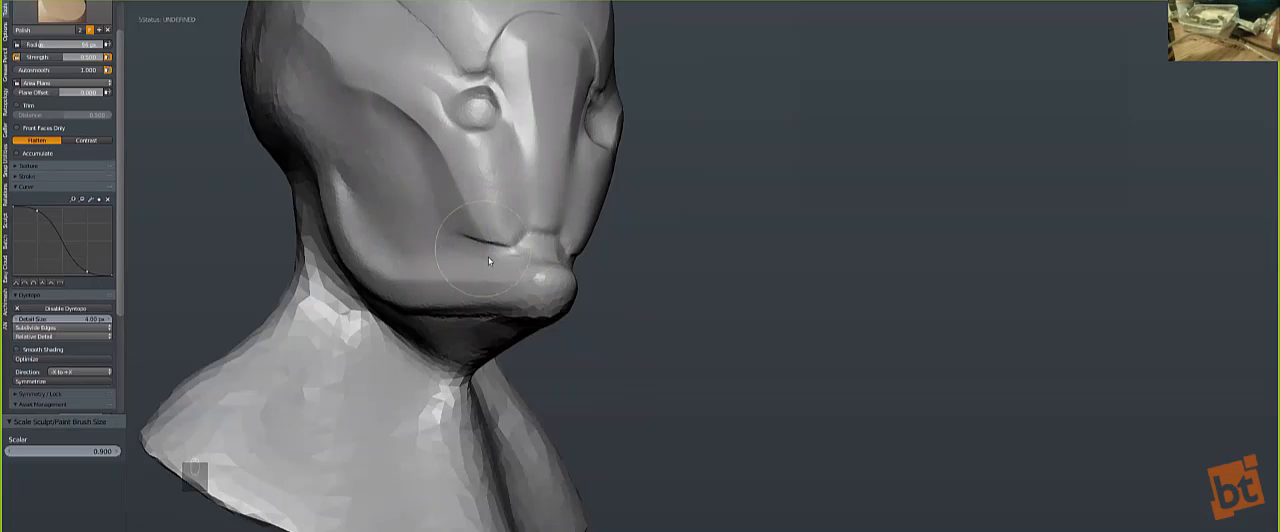
middle_click_drag(498, 259, 444, 311)
Step: Smooth away the carved mouth line between the nose plate and the cheek with a smaller brush
key("bracketleft")
key("bracketleft")
key("bracketleft")
key("bracketleft")
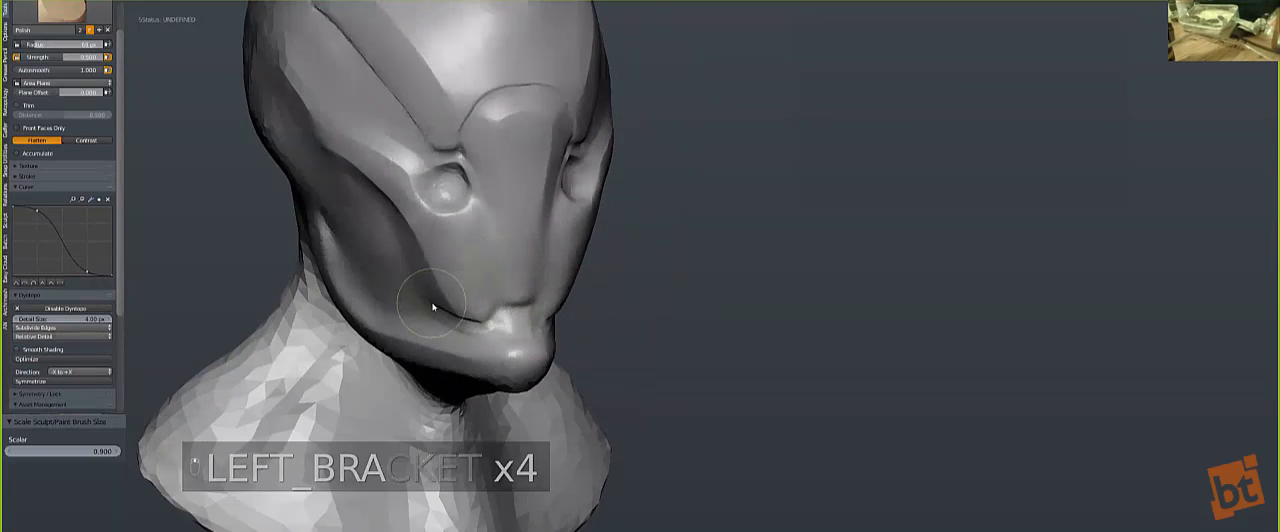
key("s")
left_click_drag(438, 307, 474, 306, "shift")
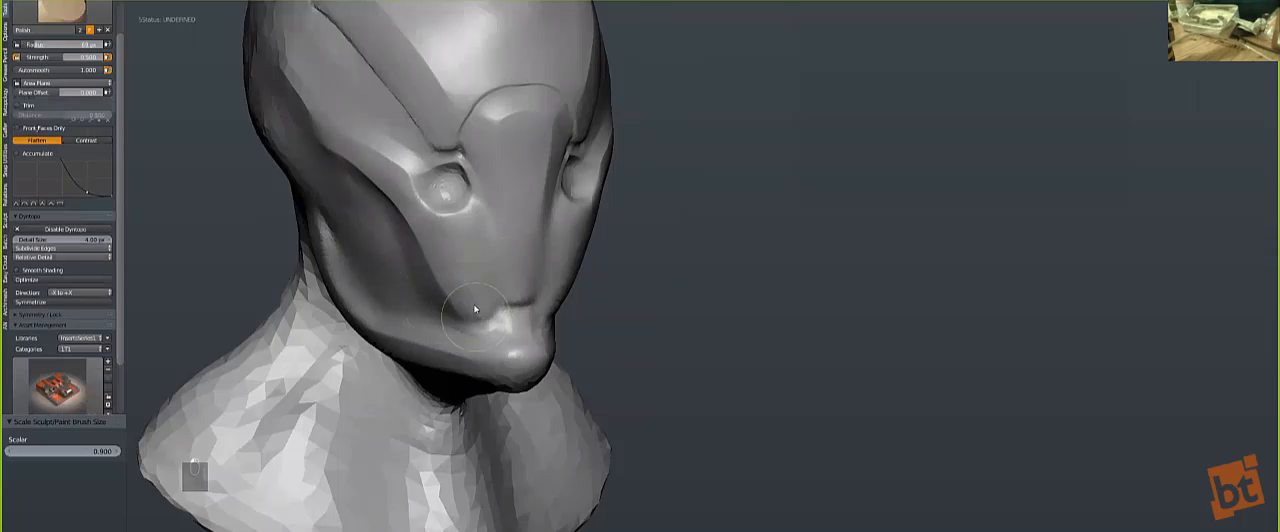
Step: Flatten the surface between the mouth corner and the nose plate with the Polish brush
left_click(63, 12)
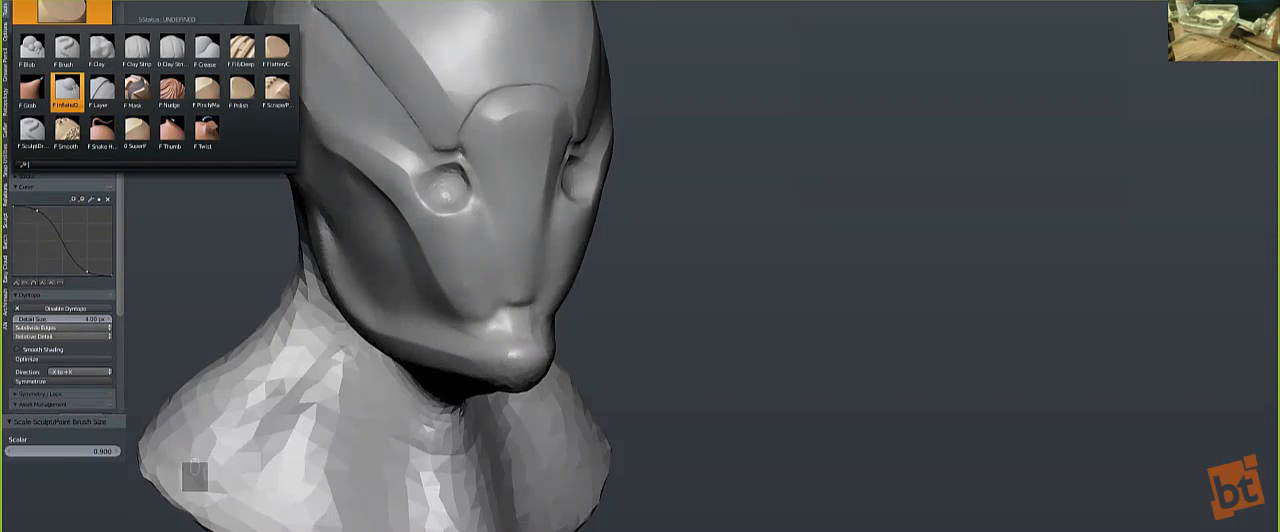
left_click(242, 92)
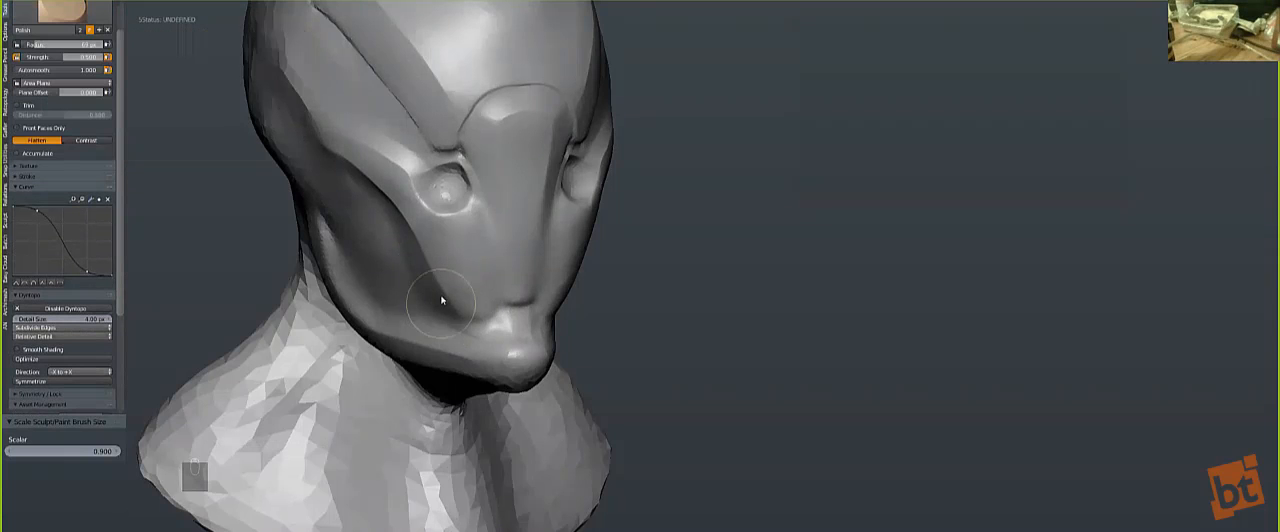
mouse_move(456, 287)
left_mouse_down()
mouse_move(448, 275)
mouse_move(481, 318)
left_mouse_up()
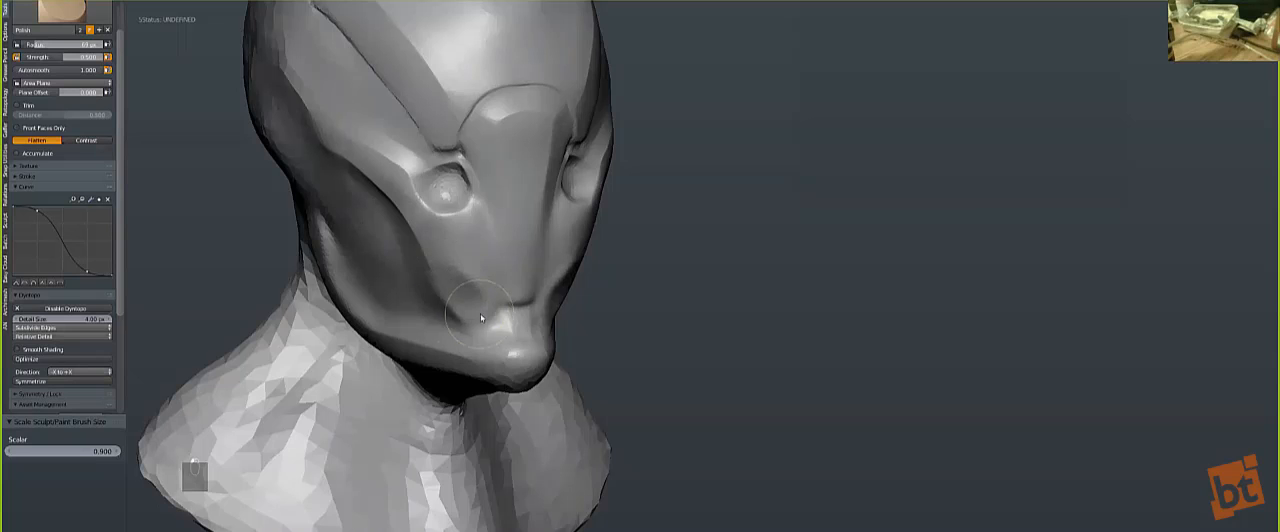
Step: Blend the nose plate's lower edge into the muzzle with a smaller Polish brush and smooth the area beside it
key("bracketleft")
key("bracketleft")
key("bracketleft")
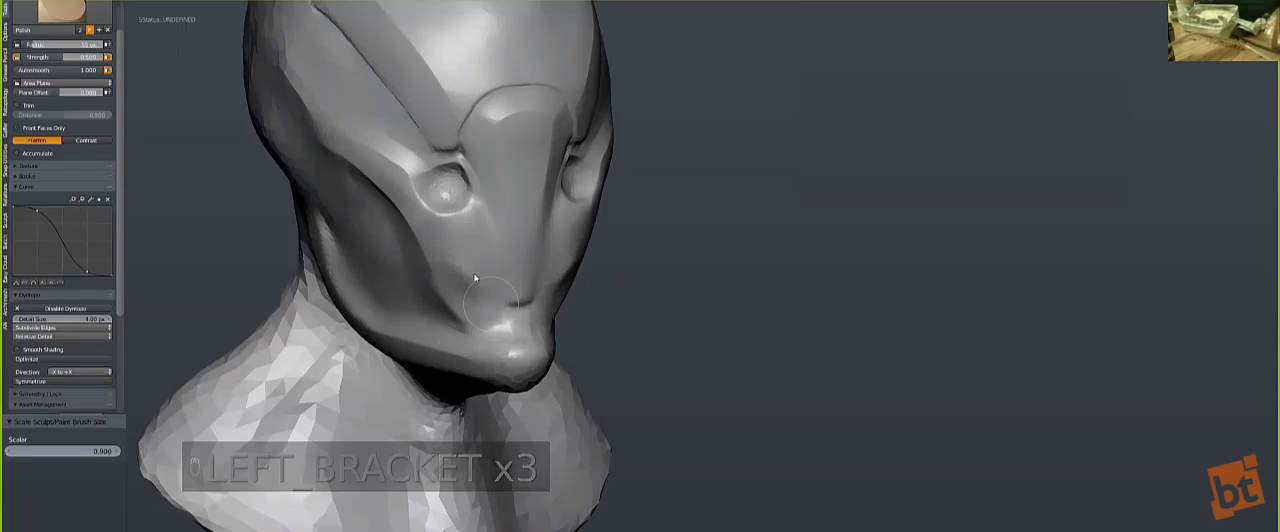
key("bracketleft")
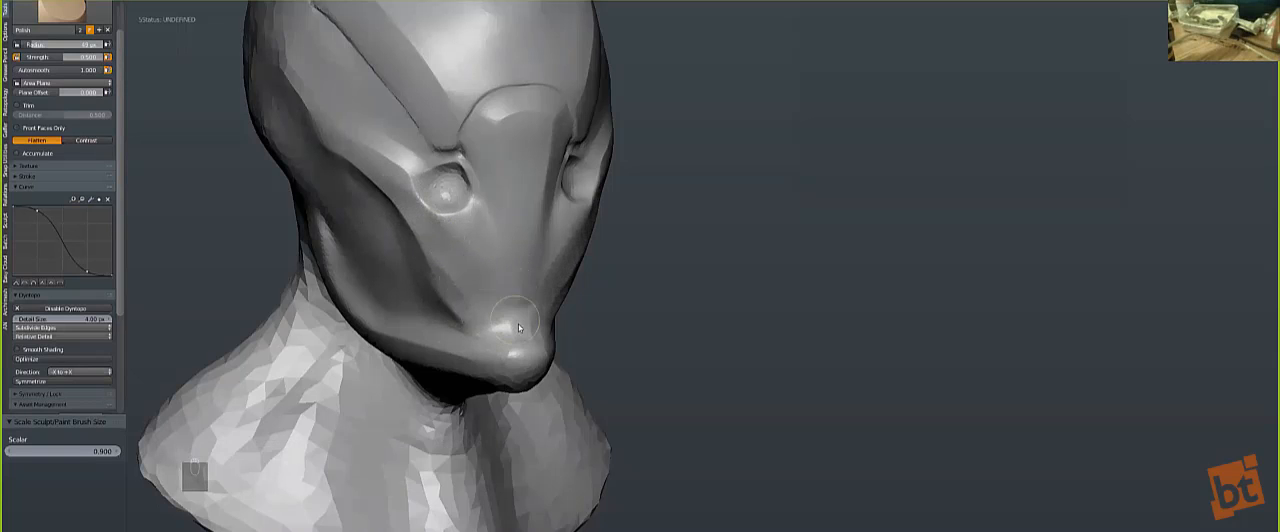
mouse_move(474, 309)
left_mouse_down()
mouse_move(437, 253)
mouse_move(446, 270)
left_mouse_up()
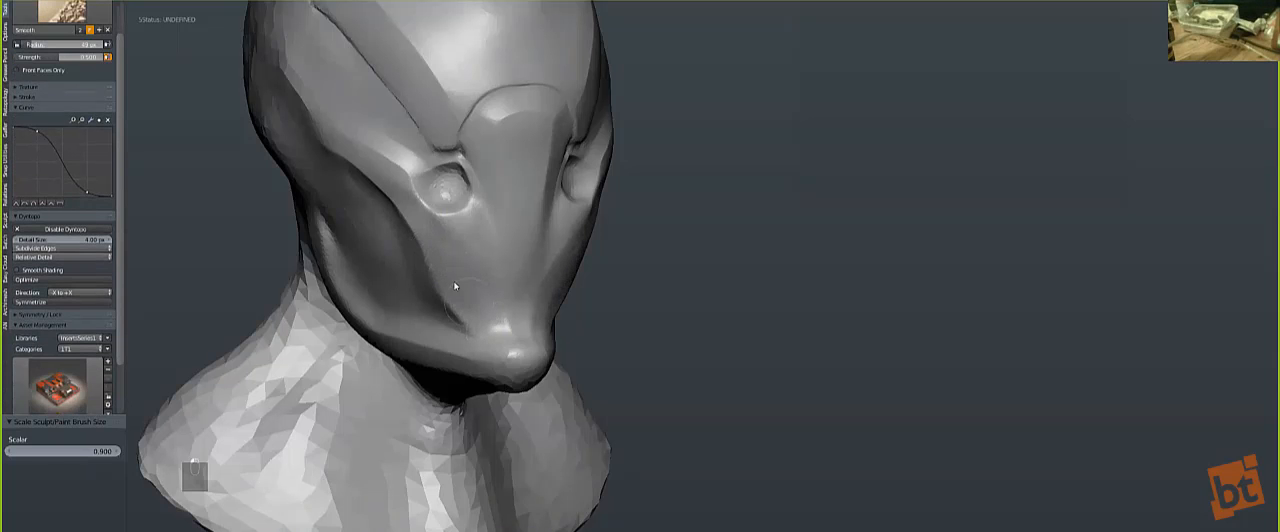
Step: Flatten the upper edge of the cheek hollow, below and behind the eye, with a smaller Polish brush
mouse_move(457, 277)
middle_mouse_down()
mouse_move(494, 271)
mouse_move(520, 290)
middle_mouse_up()
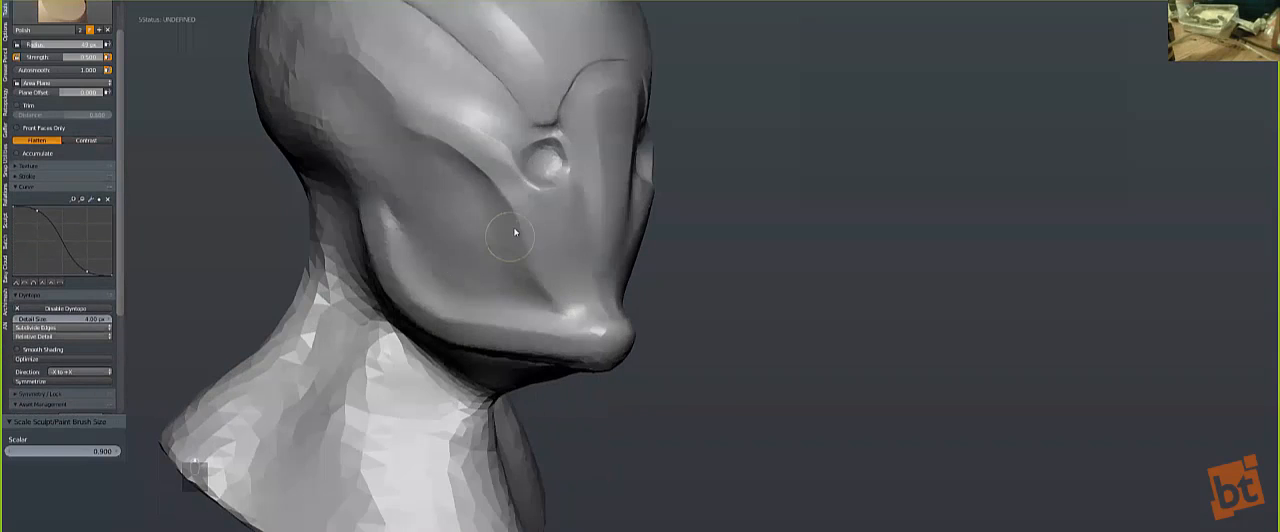
key("bracketleft")
key("bracketleft")
key("bracketleft")
key("bracketleft")
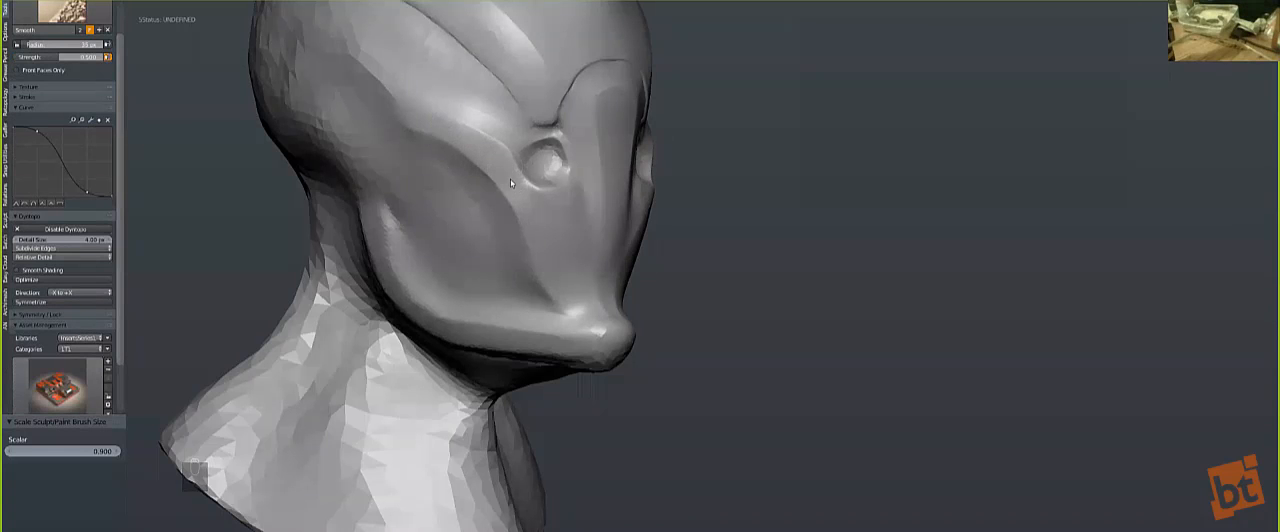
key("shift+t")
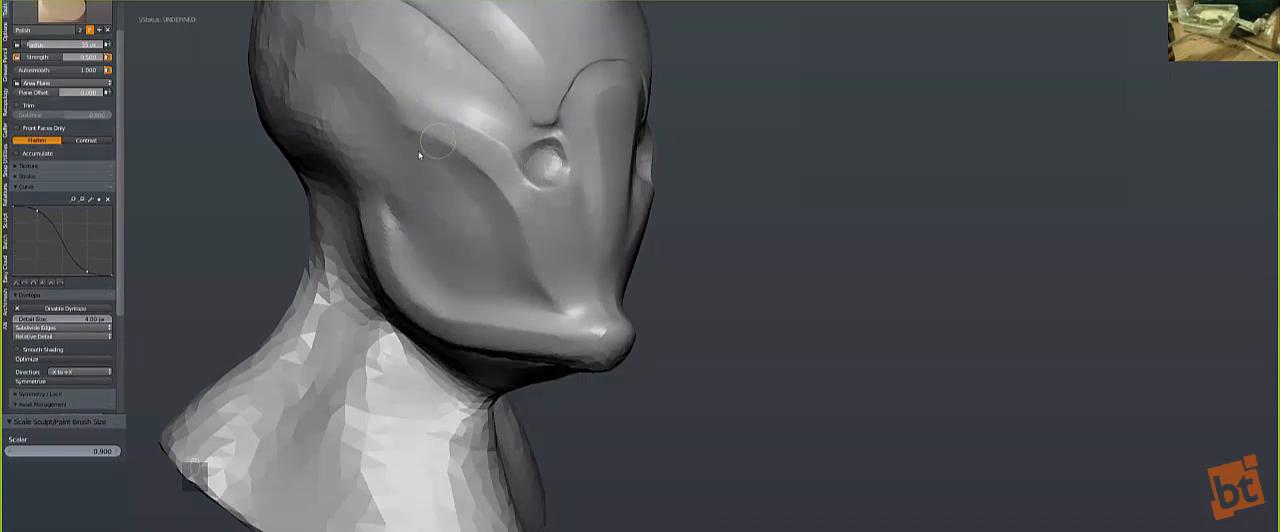
middle_click_drag(418, 151, 402, 153)
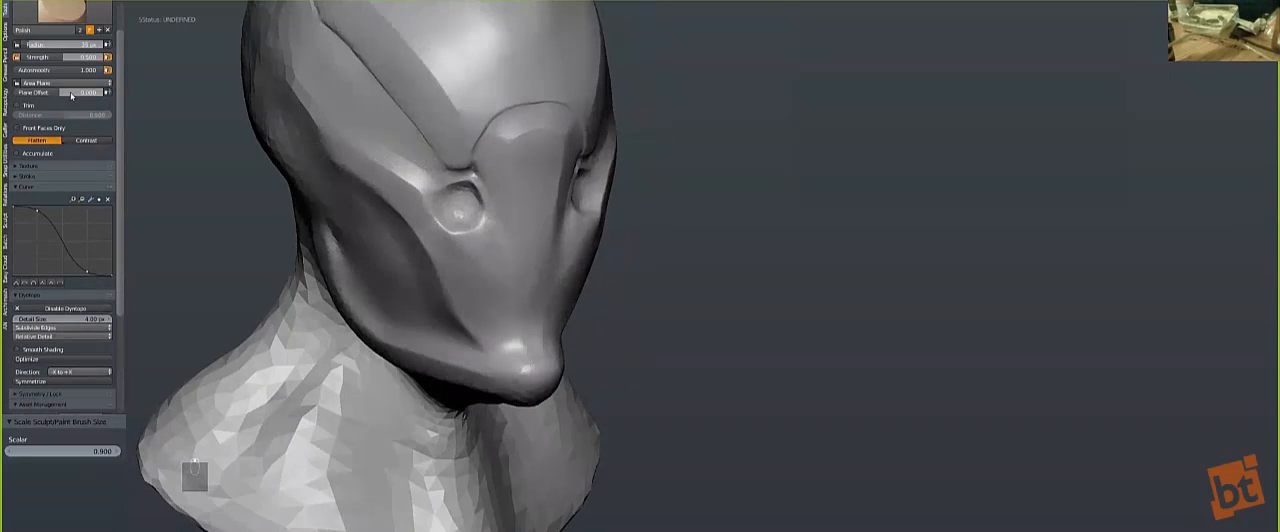
Step: Soften the long brow groove toward the back of the head and flatten the area below it with a larger Polish brush
left_click(64, 13)
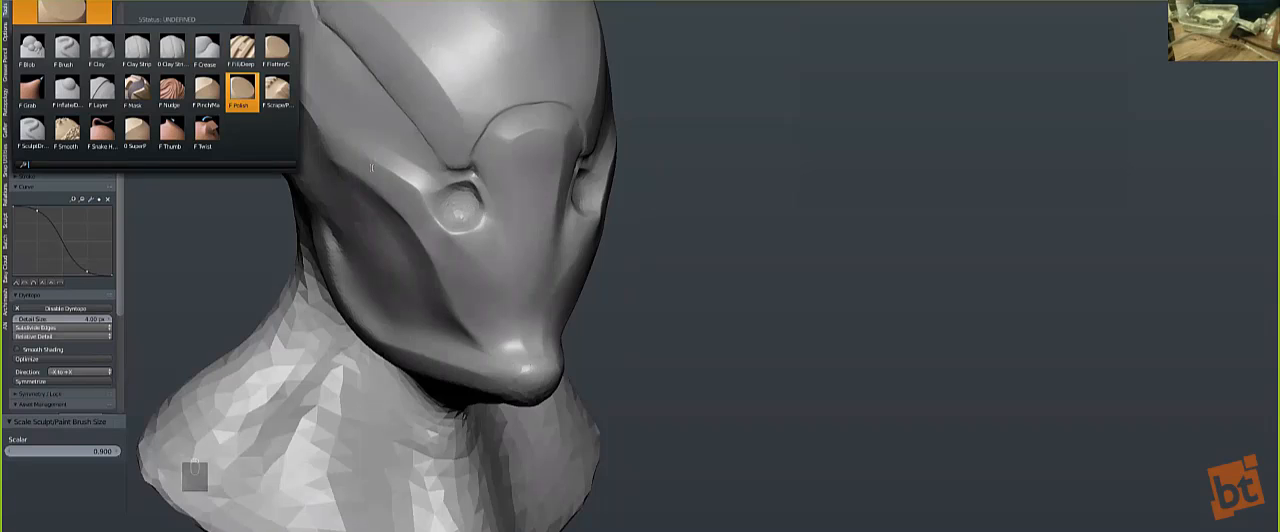
key("t")
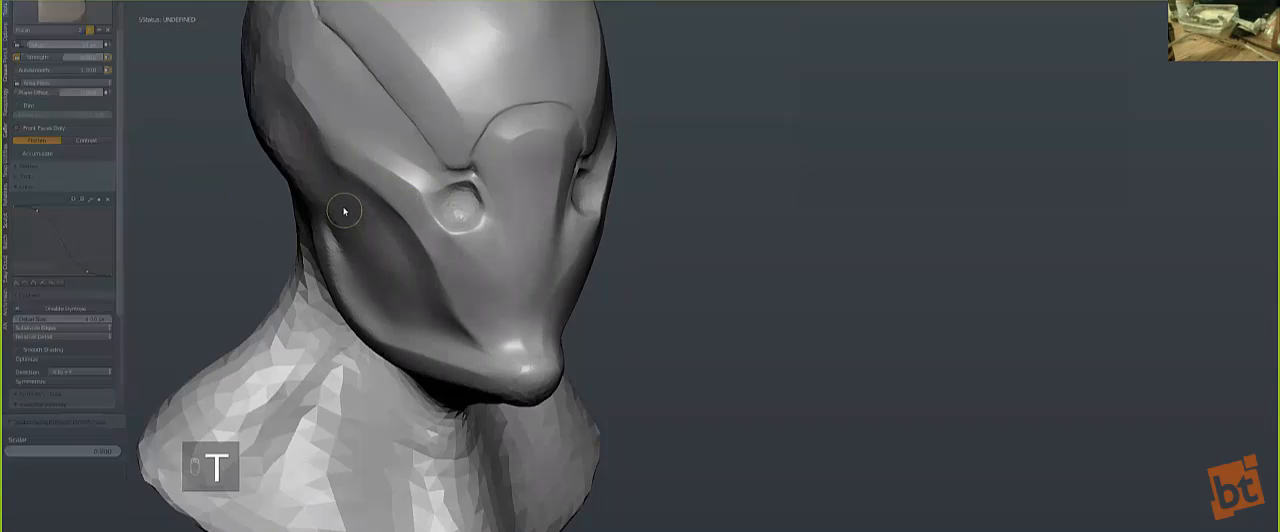
mouse_move(268, 141)
left_mouse_down("alt")
mouse_move(340, 230)
mouse_move(473, 198)
left_mouse_up("alt")
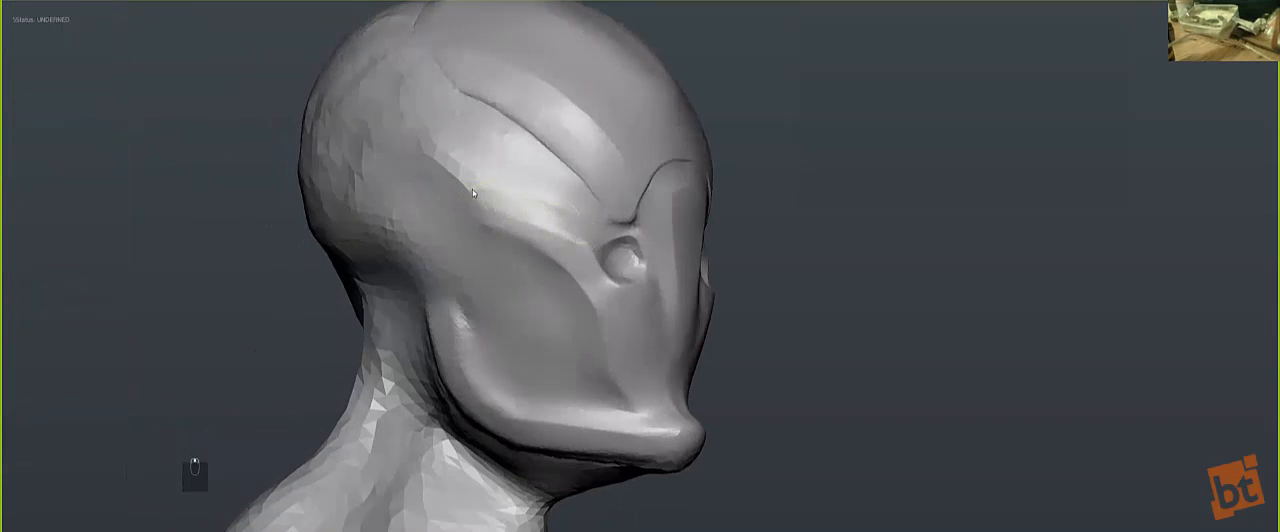
key("bracketright")
key("bracketright")
key("bracketright")
key("bracketright")
key("bracketright")
key("bracketright")
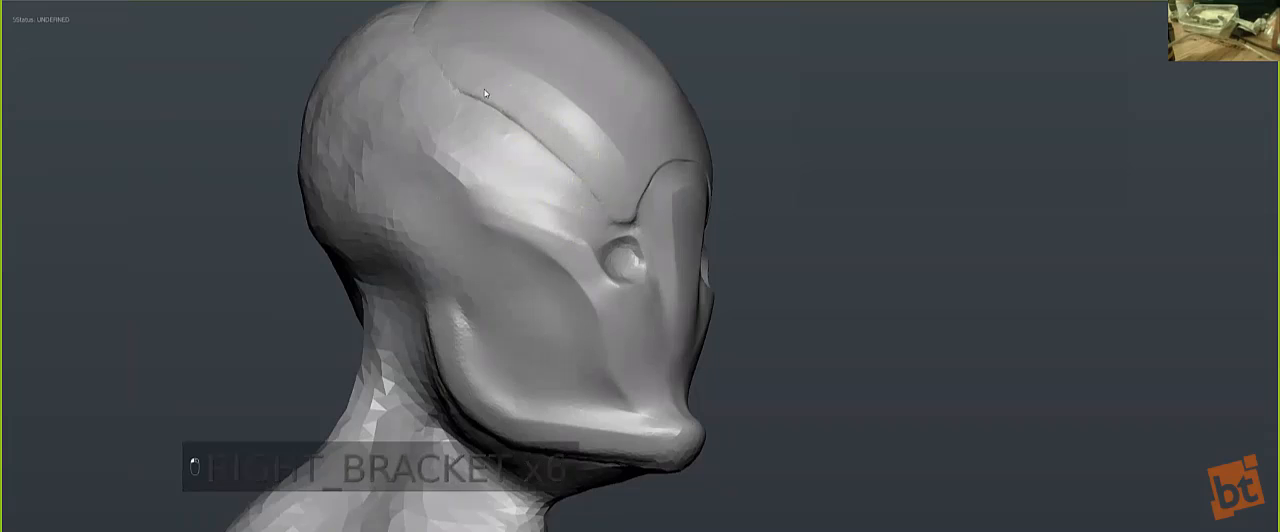
left_click_drag(485, 90, 620, 186)
left_click_drag(524, 102, 495, 79)
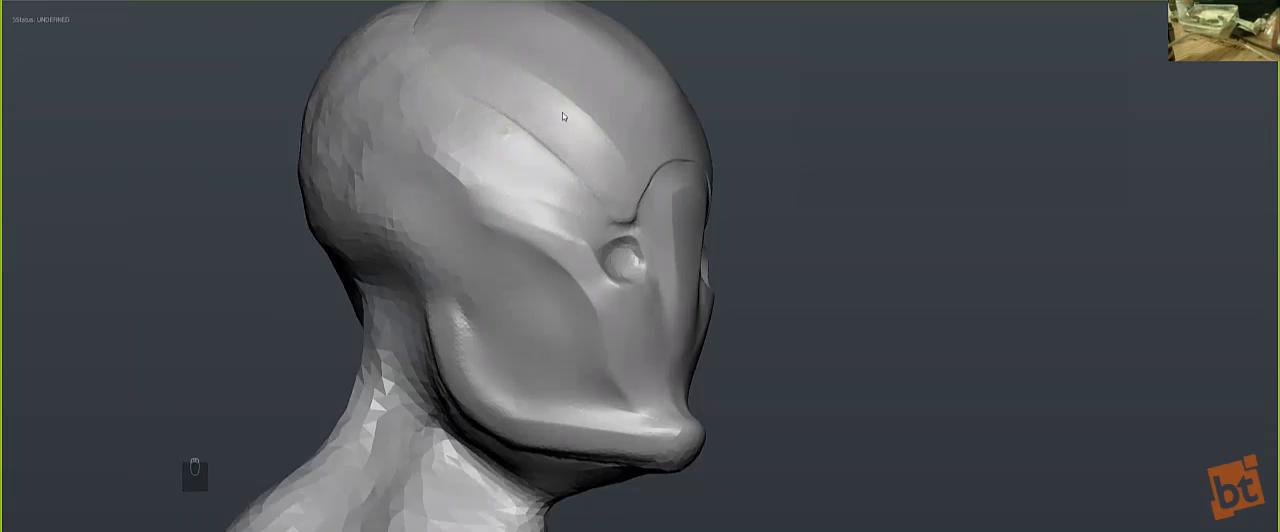
middle_click_drag(488, 161, 458, 196)
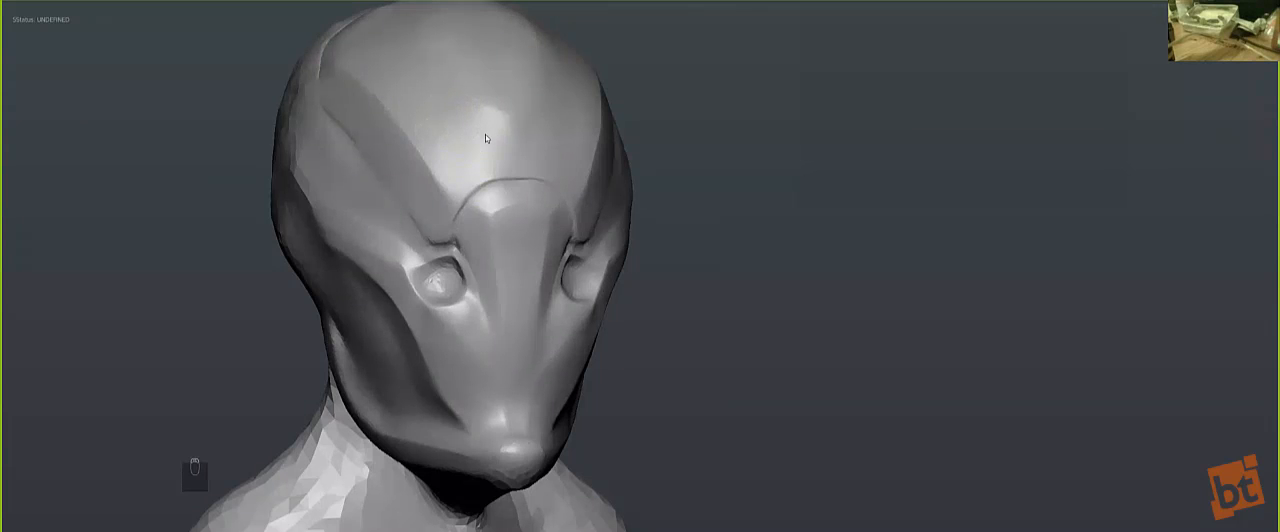
Step: Switch from the Polish brush to the Crease brush and hide the brush settings again
key("bracketleft")
key("t")
key("t")
left_click(72, 20)
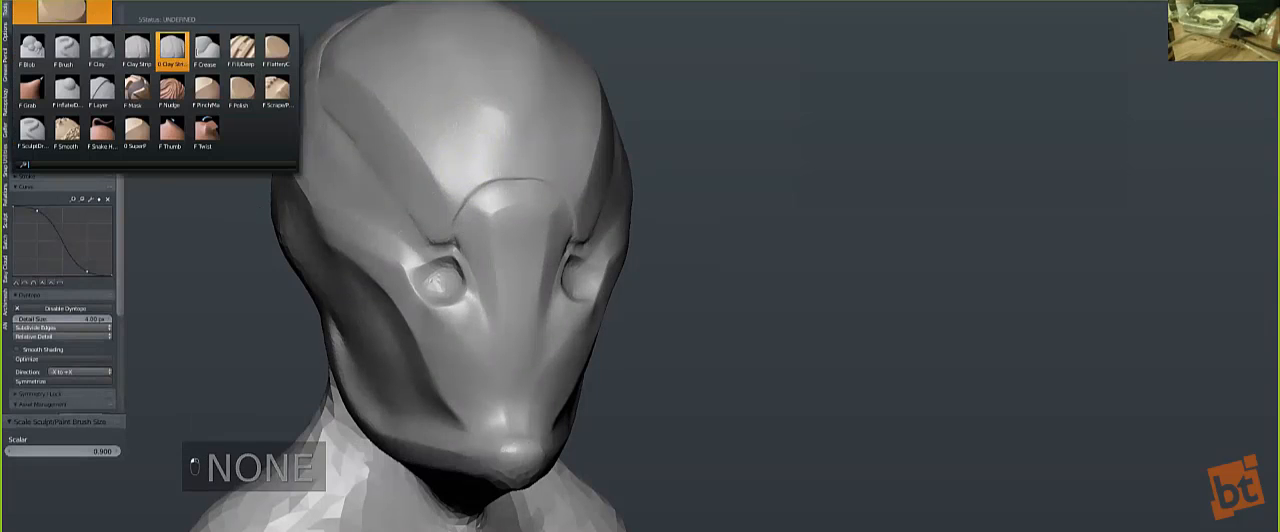
left_click(172, 50)
left_click(61, 14)
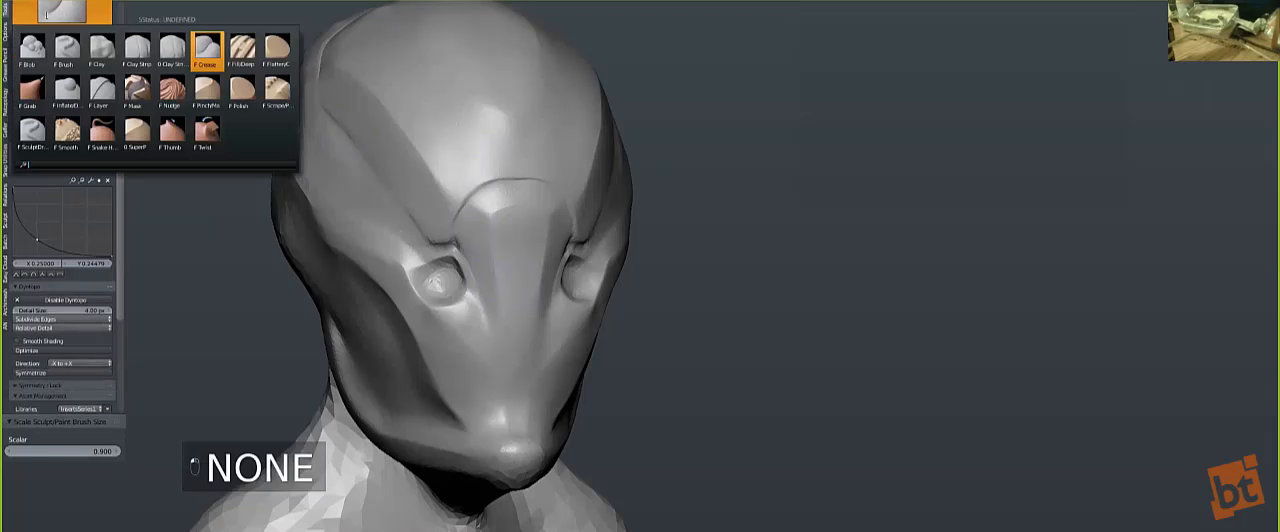
left_click(70, 15)
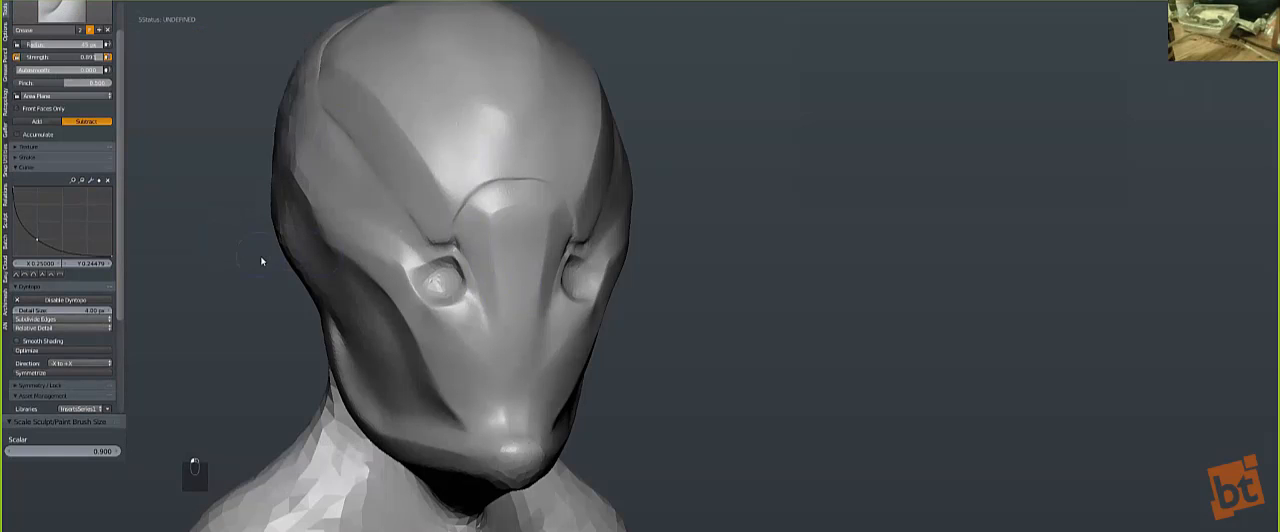
key("t")
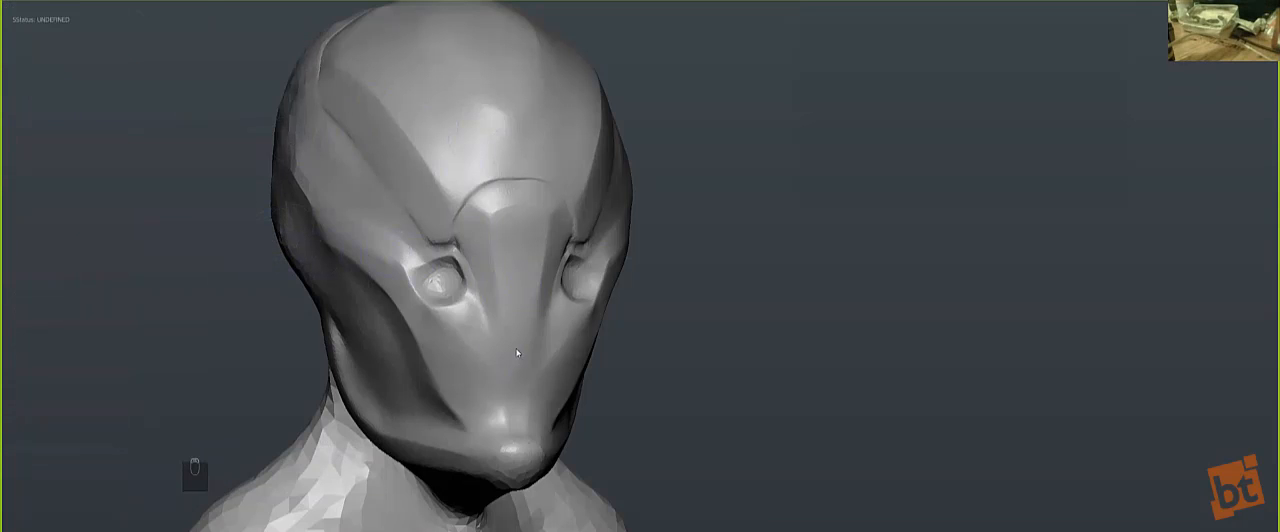
Step: Carve thin grooves at the inner brow corners and along the arch above the nose plate with a much smaller Crease brush
key("apostrophe")
key("bracketleft")
key("bracketleft")
key("bracketleft")
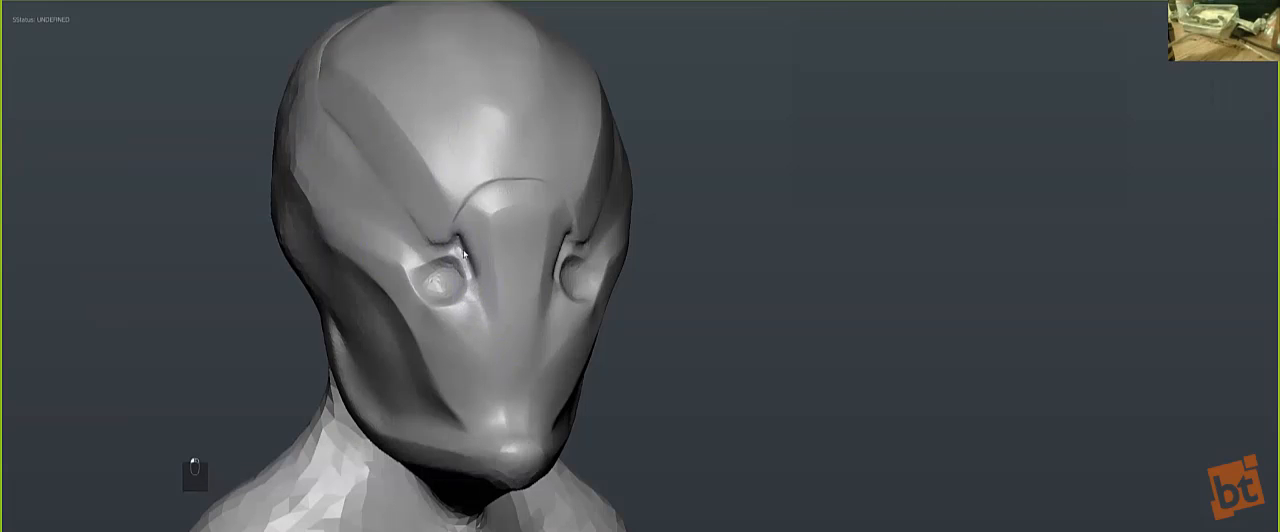
key("bracketright")
key("bracketleft")
key("bracketleft")
key("bracketleft")
key("bracketleft")
key("bracketleft")
key("bracketleft")
key("bracketleft")
key("bracketleft")
key("bracketleft")
key("bracketleft")
key("bracketleft")
key("bracketleft")
key("bracketleft")
key("bracketleft")
key("bracketleft")
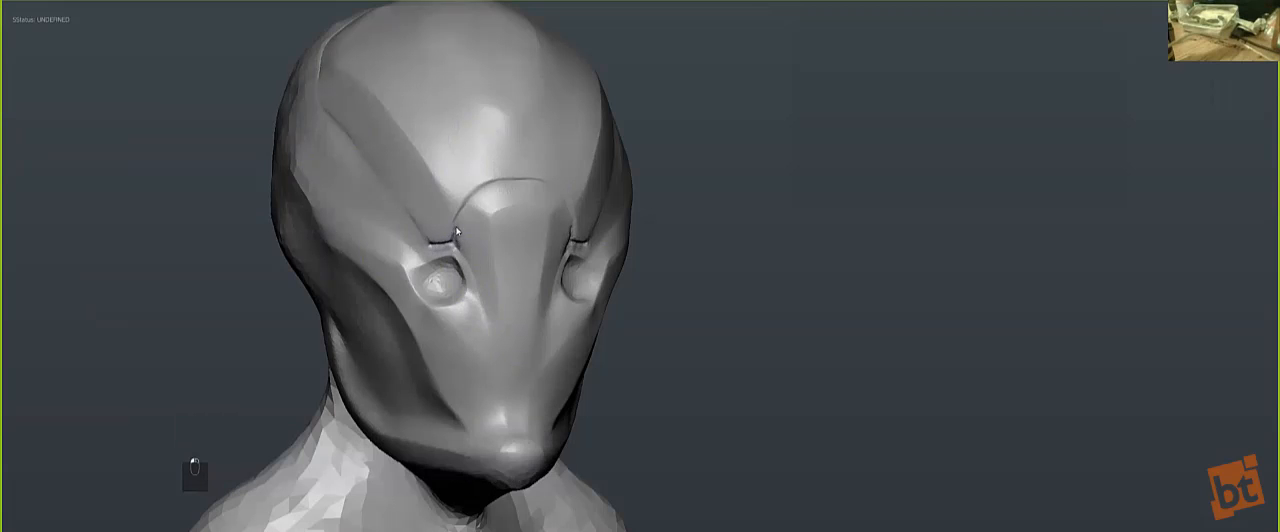
mouse_move(462, 215)
left_mouse_down()
mouse_move(486, 190)
mouse_move(520, 186)
left_mouse_up()
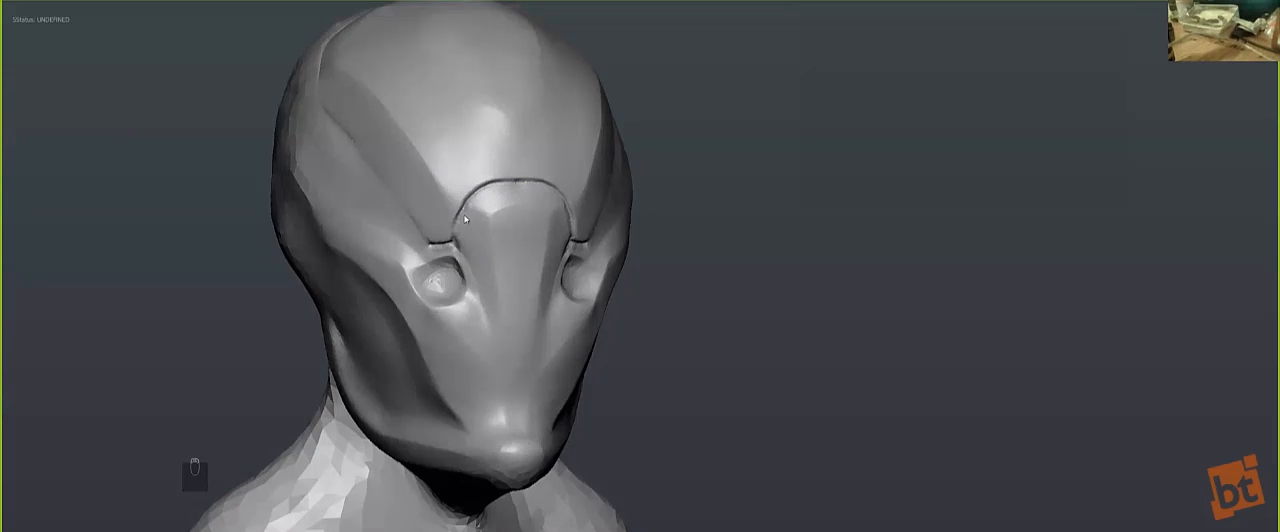
Step: Carve a stepped panel line past the inner eye and down the nose plate's side, ending in a small notch at its tip
key("bracketright")
key("bracketleft")
mouse_move(475, 254)
left_mouse_down()
mouse_move(497, 353)
mouse_move(518, 337)
mouse_move(507, 356)
left_mouse_up()
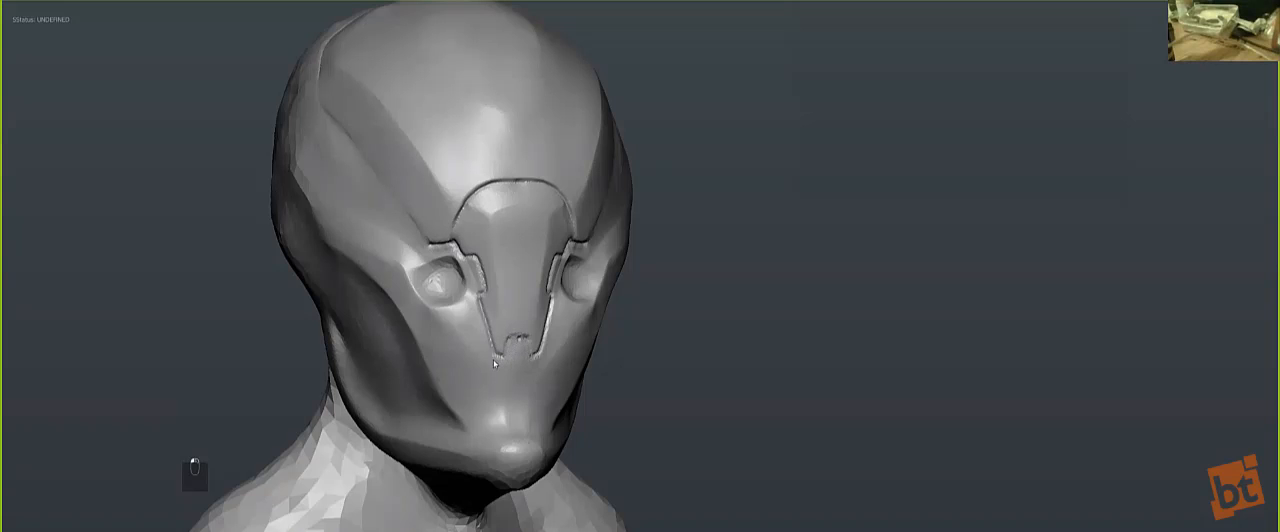
left_click_drag(492, 354, 478, 312)
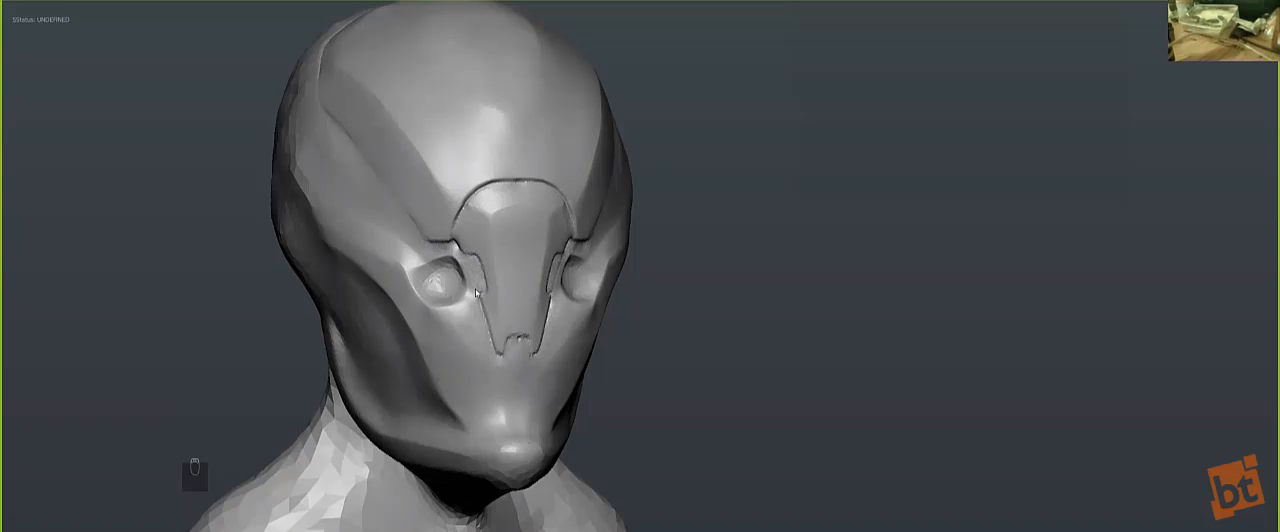
Step: Show the brush settings again and reselect the Crease brush for a closer front view of the nose plate
middle_click_drag(350, 195, 174, 149)
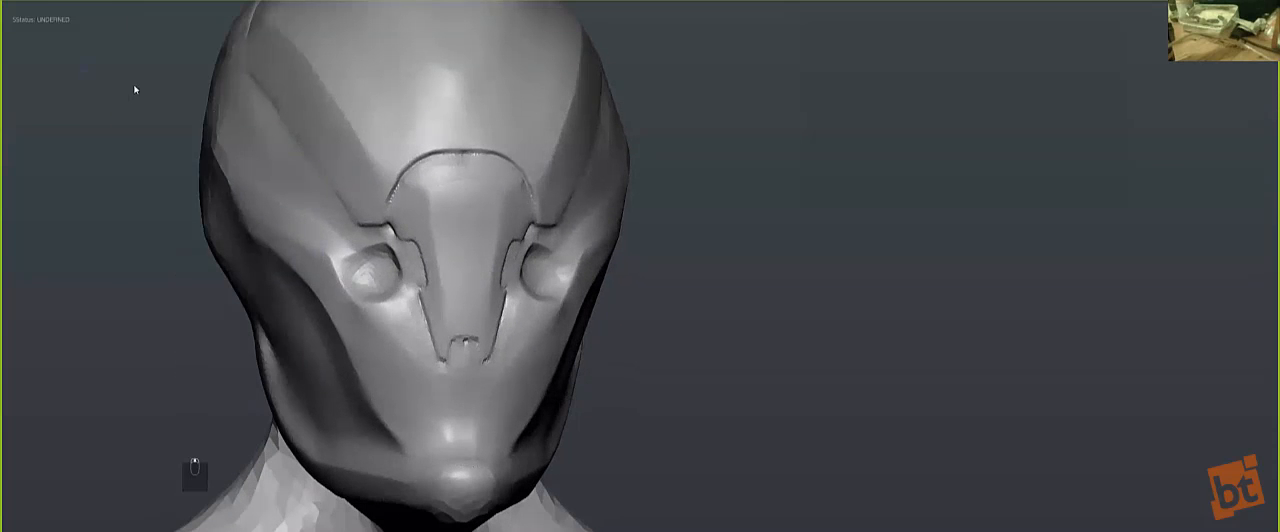
key("t")
key("t")
key("t")
key("t")
key("t")
key("t")
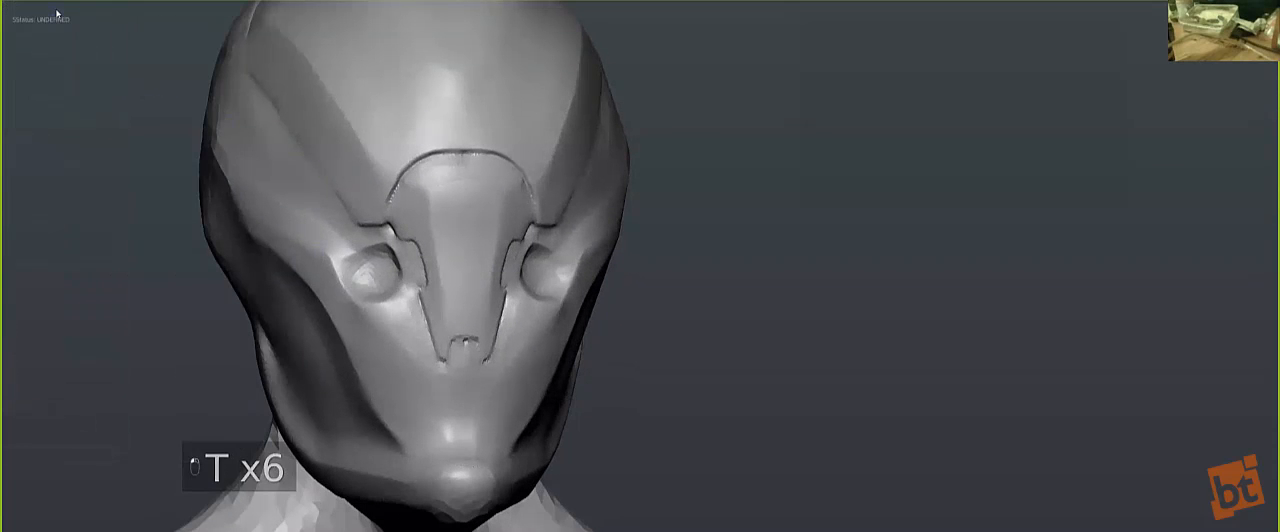
key("t")
left_click(62, 12)
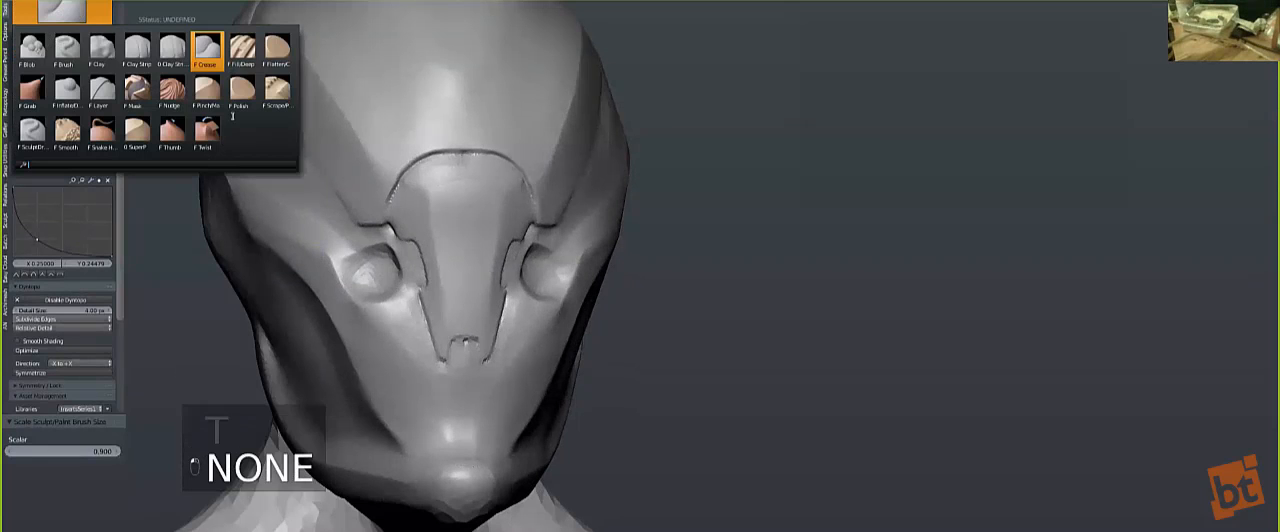
left_click(207, 47)
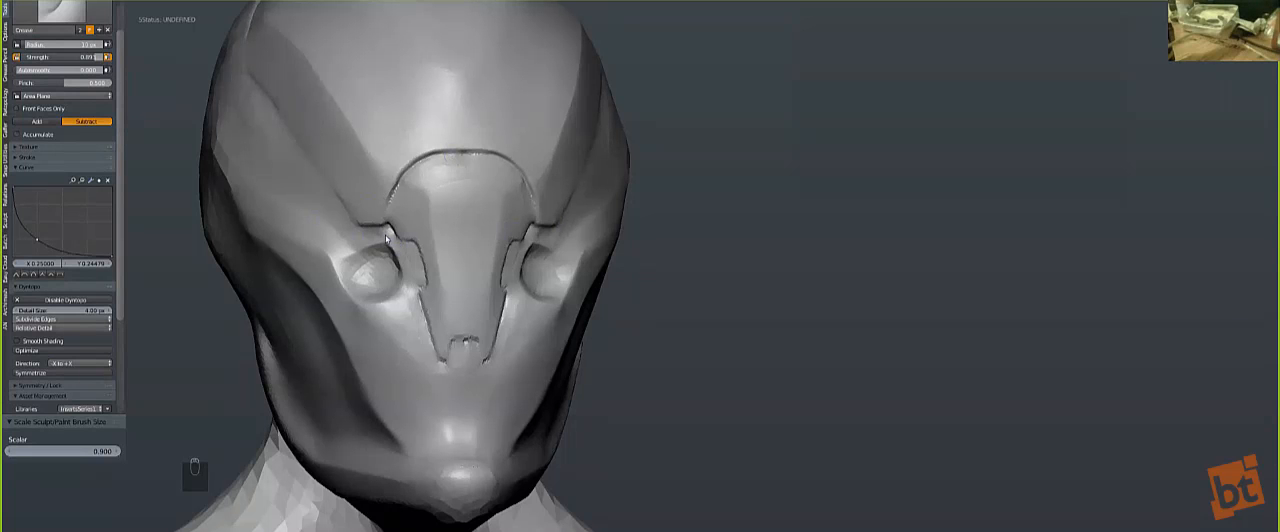
Step: Deepen the grooves along the arch, brow corner, inner-eye step and tip notch of the nose plate with a smaller Crease brush
middle_click_drag(442, 266, 520, 286)
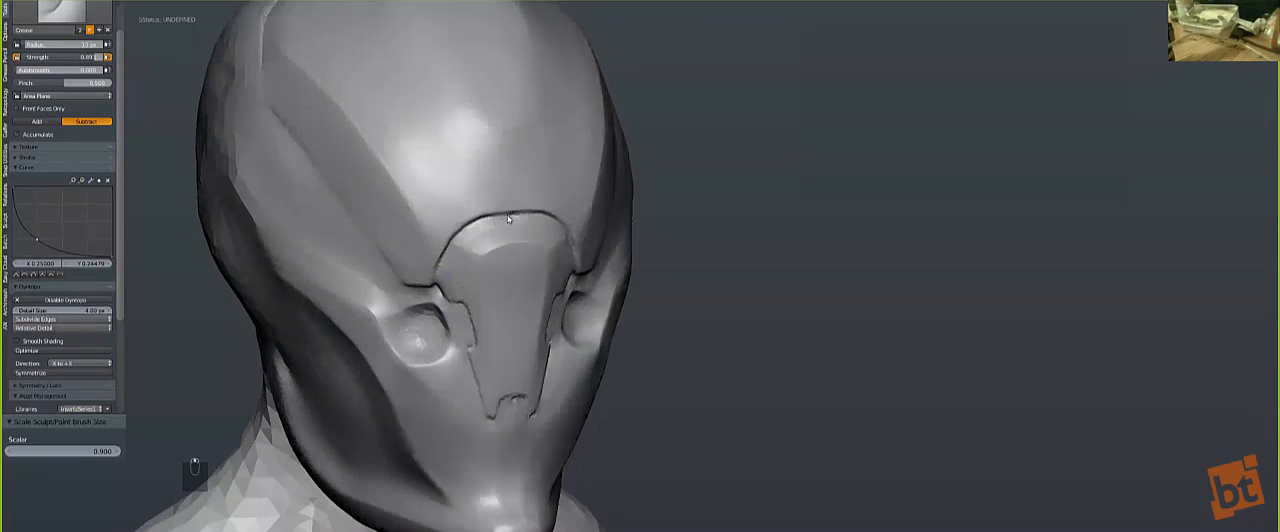
key("bracketleft")
left_click_drag(455, 241, 431, 283)
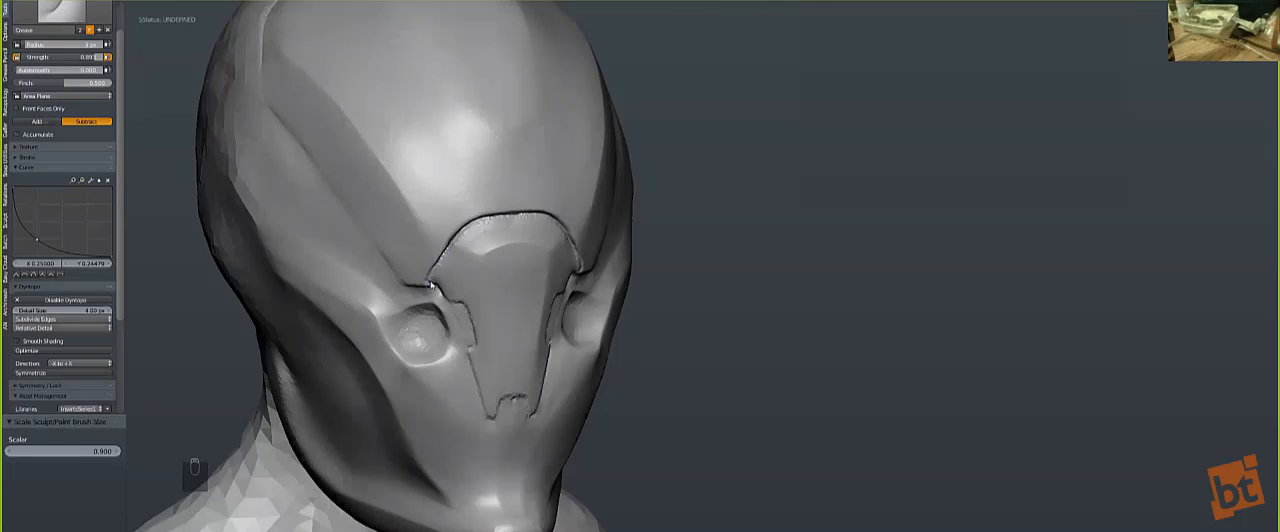
mouse_move(450, 250)
middle_mouse_down()
mouse_move(475, 230)
mouse_move(452, 242)
middle_mouse_up()
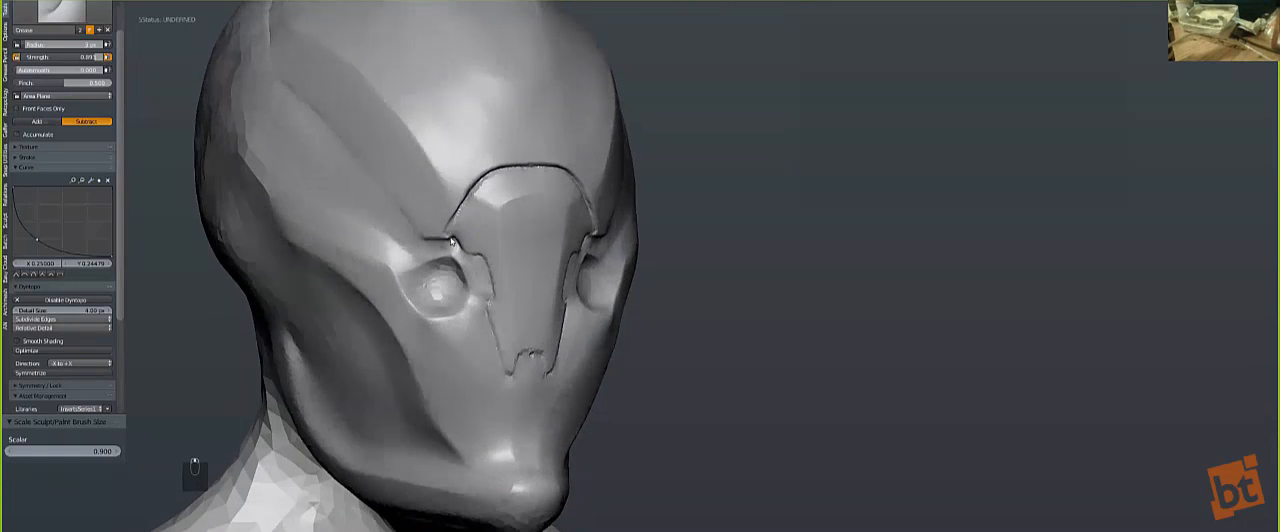
mouse_move(448, 233)
left_mouse_down()
mouse_move(482, 262)
mouse_move(493, 297)
left_mouse_up()
left_click_drag(532, 353, 516, 367)
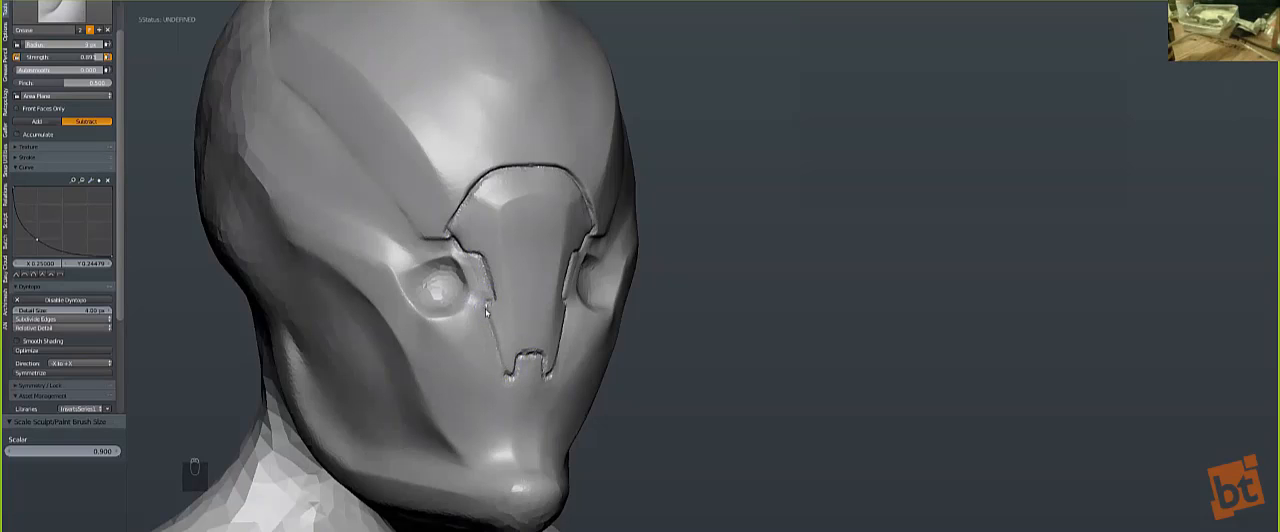
Step: Carve a second, wider groove along the nose plate's lower side, from below the inner eye to the tip notch
left_click_drag(486, 312, 498, 368)
left_click_drag(485, 312, 505, 380)
mouse_move(487, 325)
left_mouse_down("shift")
mouse_move(505, 375)
mouse_move(490, 328)
left_mouse_up("shift")
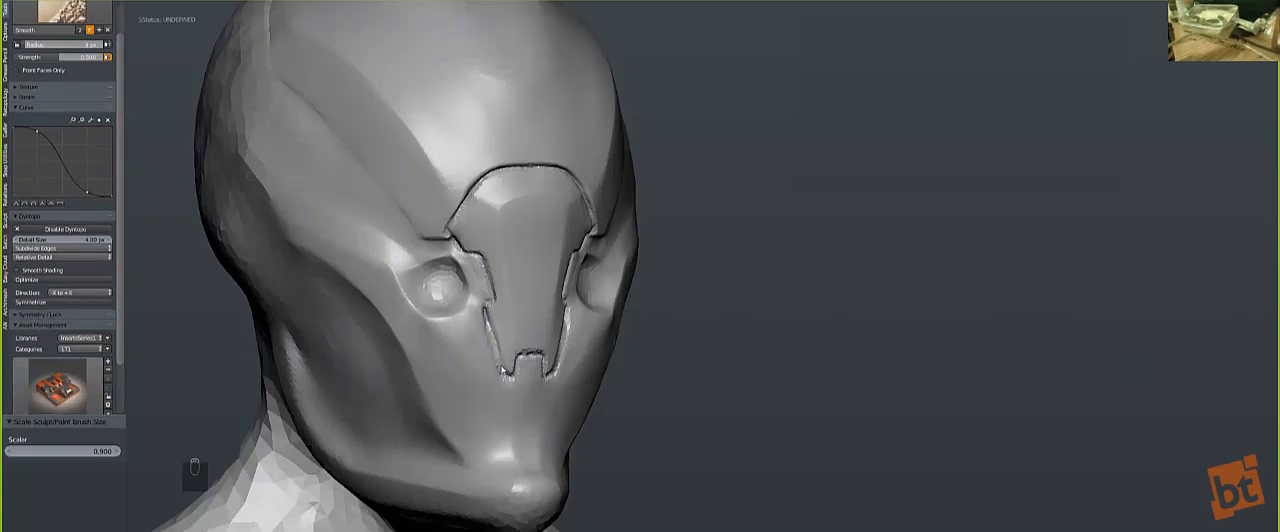
key("bracketleft")
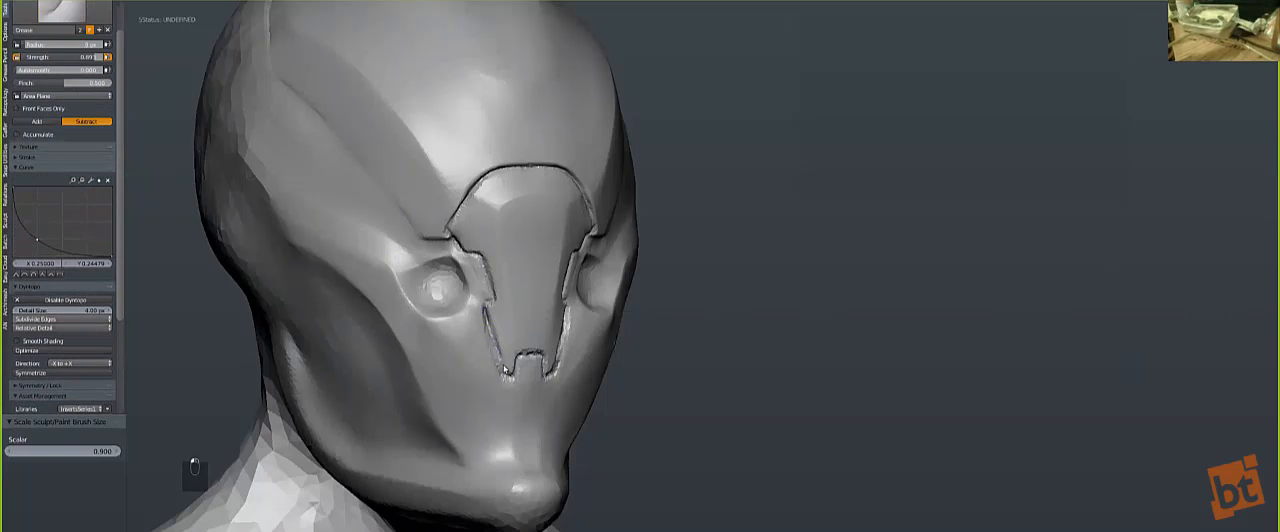
mouse_move(483, 333)
left_mouse_down()
mouse_move(503, 378)
mouse_move(487, 318)
left_mouse_up()
key("shift")
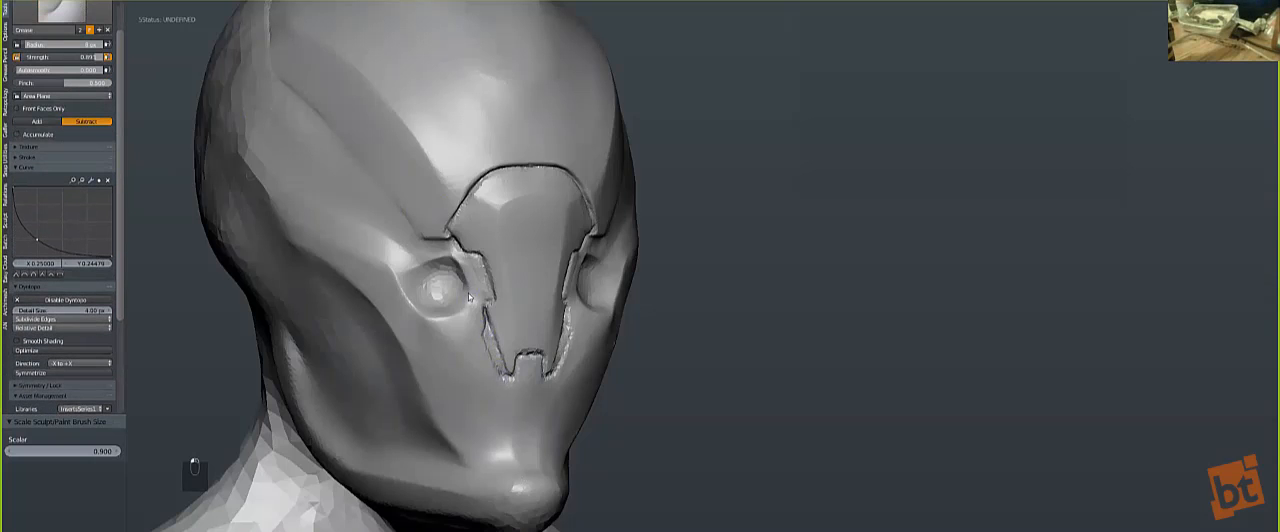
Step: Crease the outer edge of the narrow slot beside the nose plate's lower side, following it down to the tip
scroll(473, 312, "down", 3)
scroll(488, 323, "up", 3)
middle_click_drag(605, 342, 552, 347)
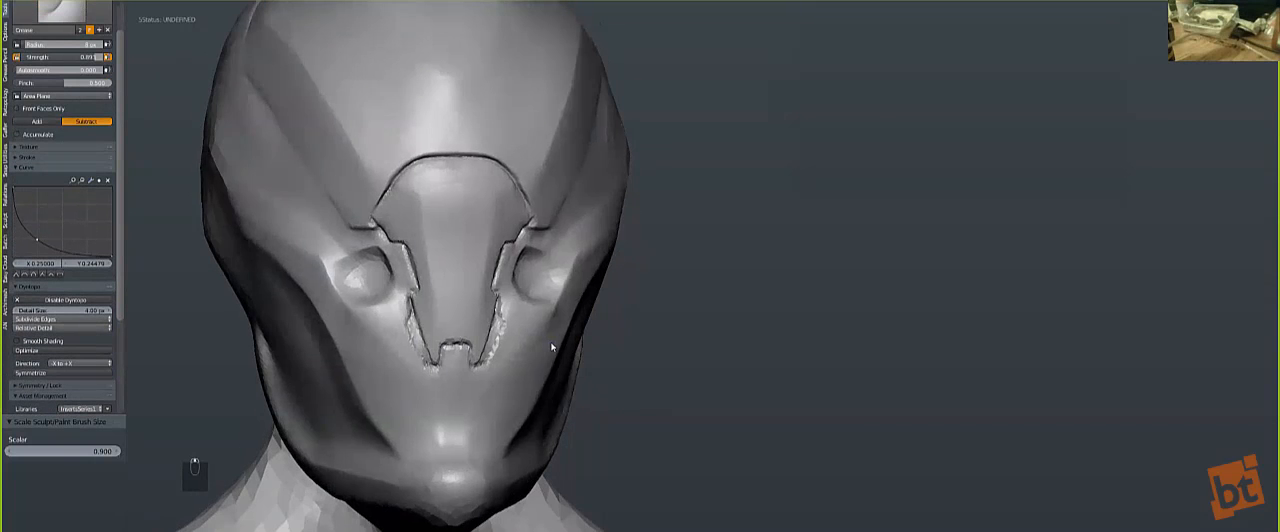
key("KP_1")
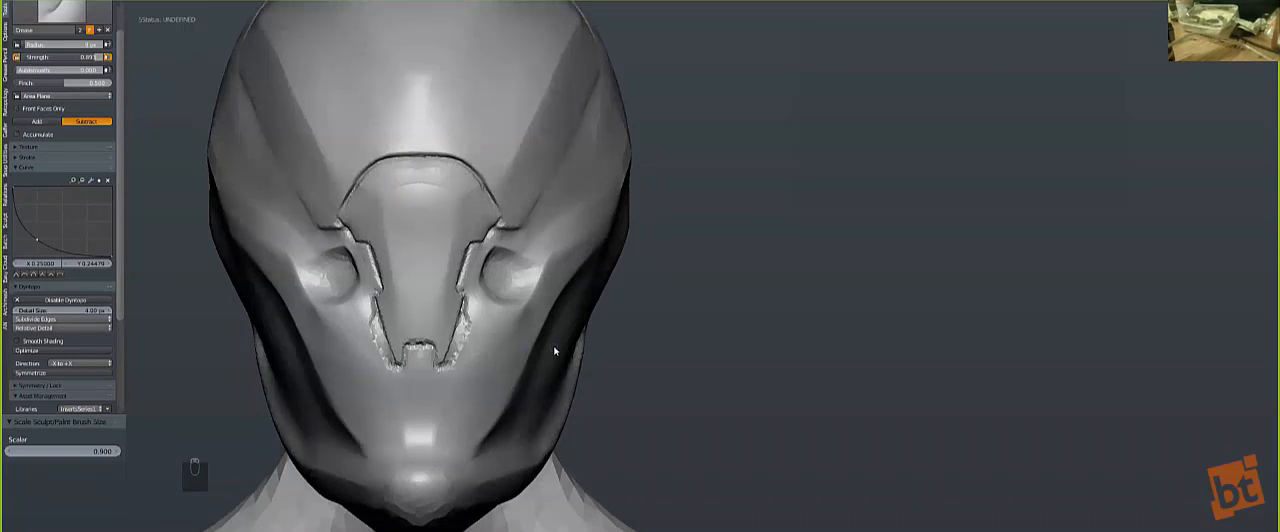
scroll(555, 350, "down", 3)
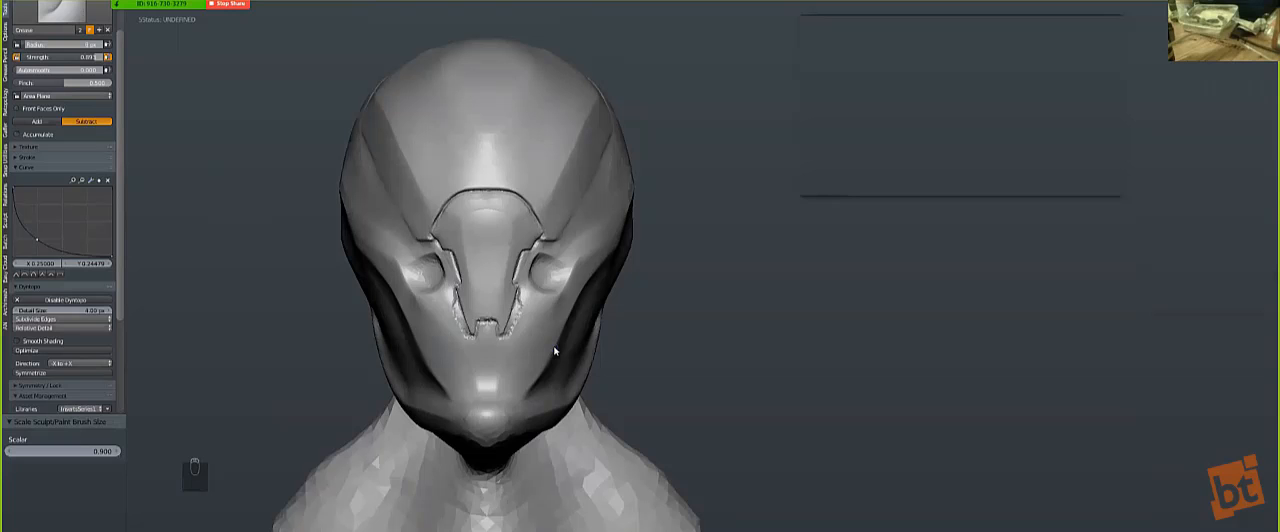
scroll(397, 292, "up", 5)
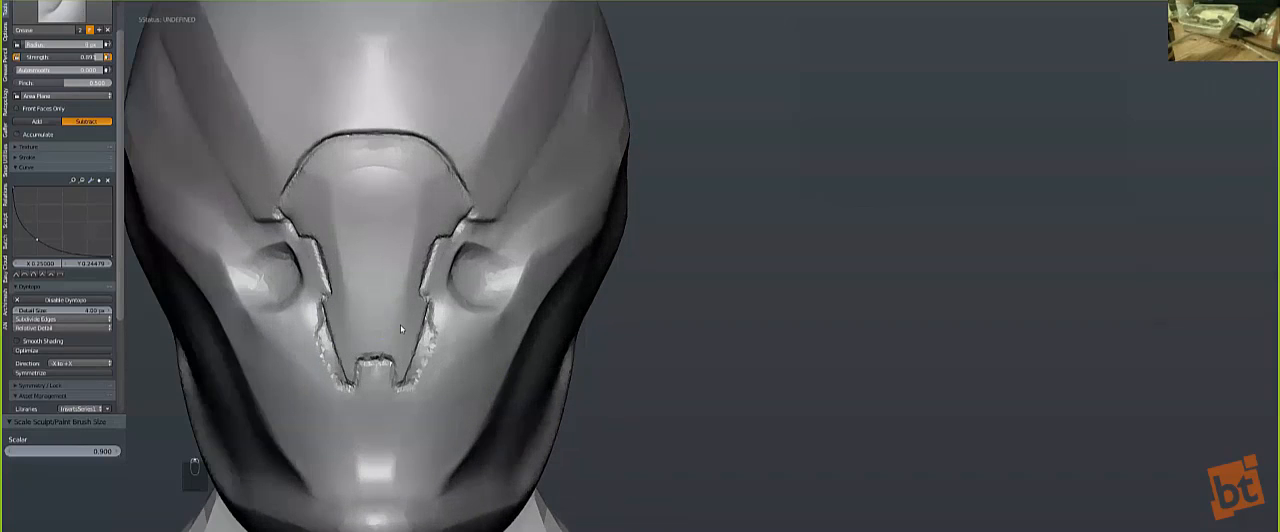
scroll(400, 305, "up", 2)
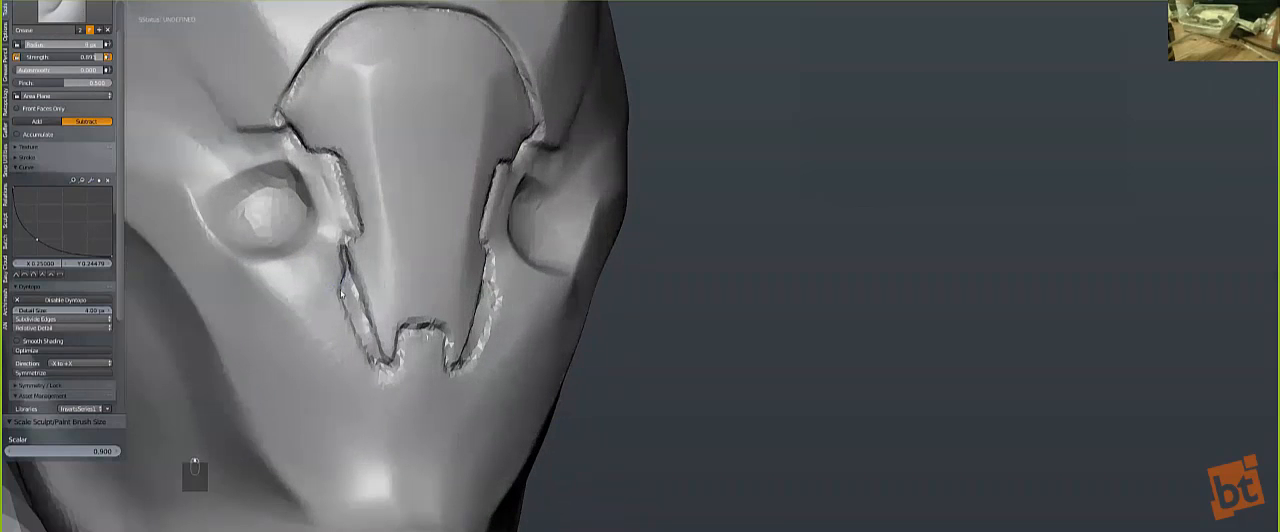
mouse_move(347, 270)
left_mouse_down()
mouse_move(347, 310)
mouse_move(379, 358)
left_mouse_up()
middle_click_drag(340, 302, 403, 296)
Step: Smooth the rough surface inside the slot beside the nose plate with a larger Smooth brush
scroll(402, 296, "down", 1)
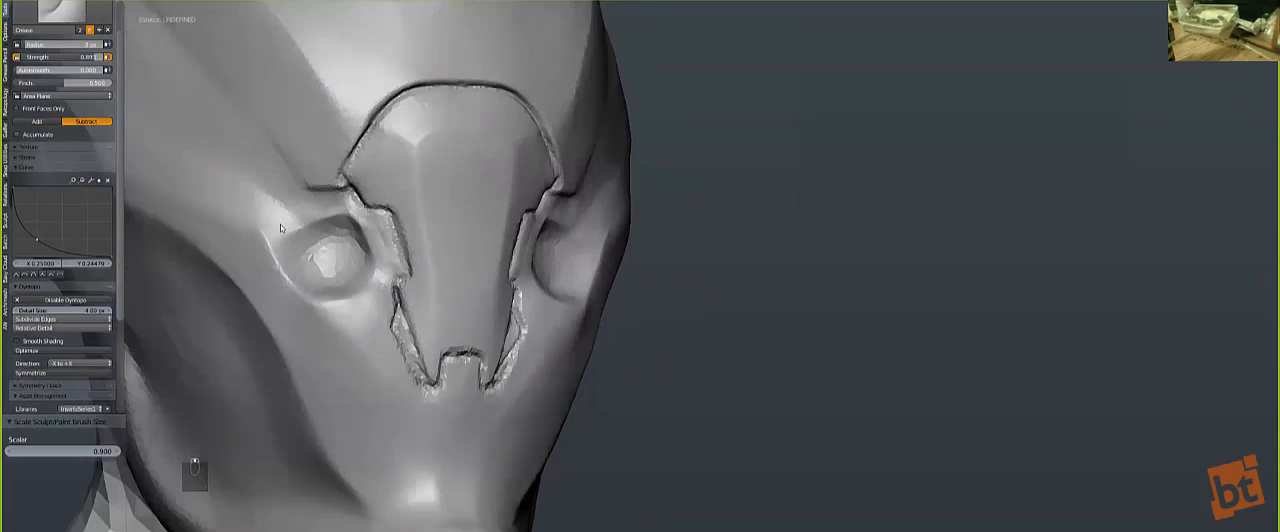
scroll(362, 328, "up", 1)
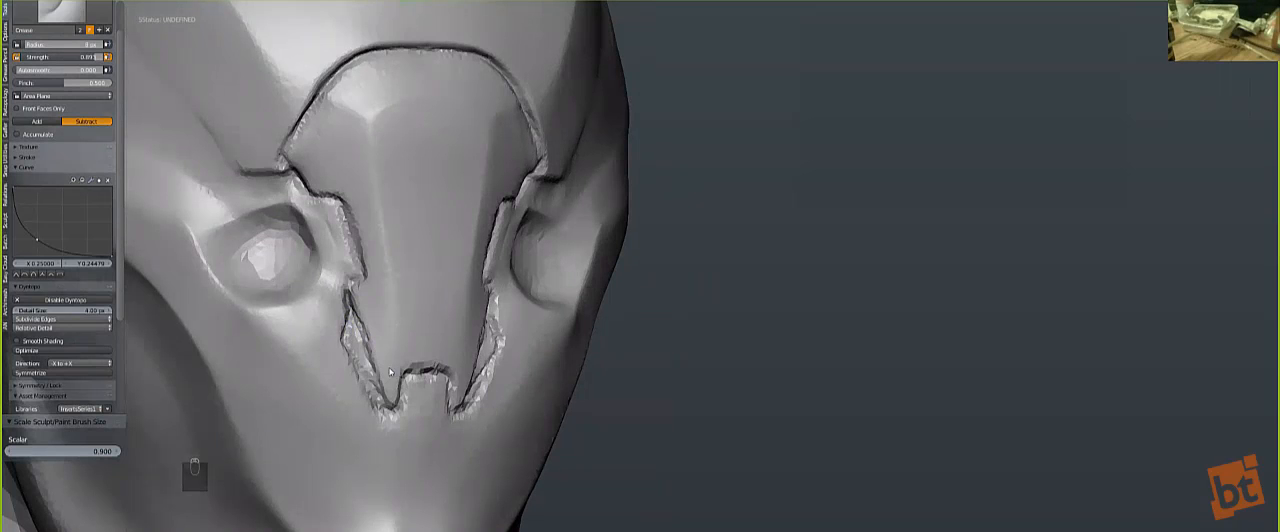
key("bracketright")
key("bracketright")
key("bracketright")
key("bracketright")
key("bracketright")
key("bracketright")
key("bracketright")
key("bracketright")
key("bracketright")
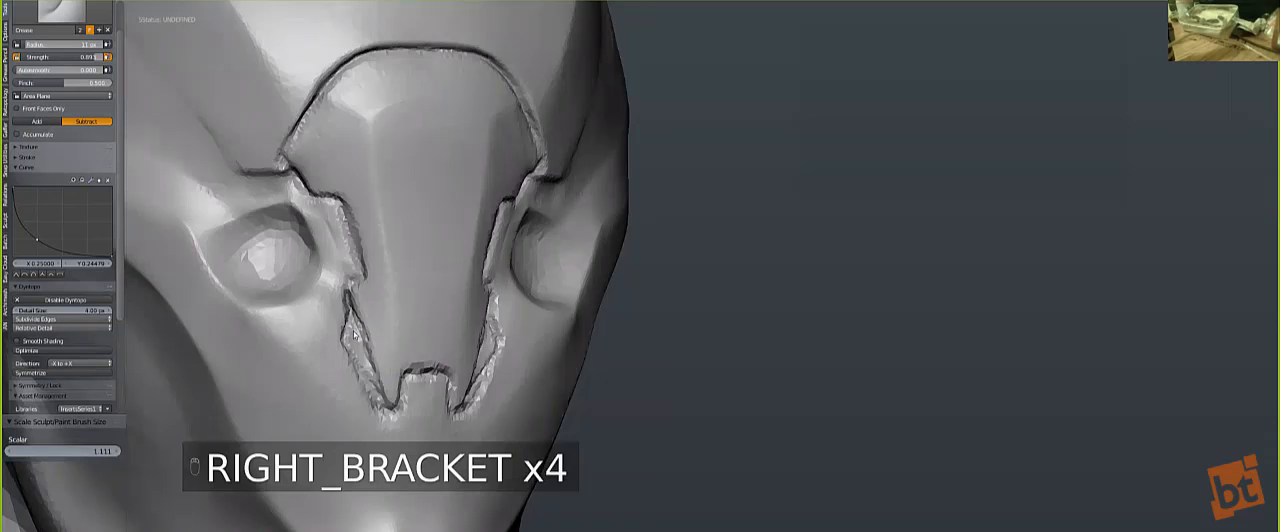
key("s")
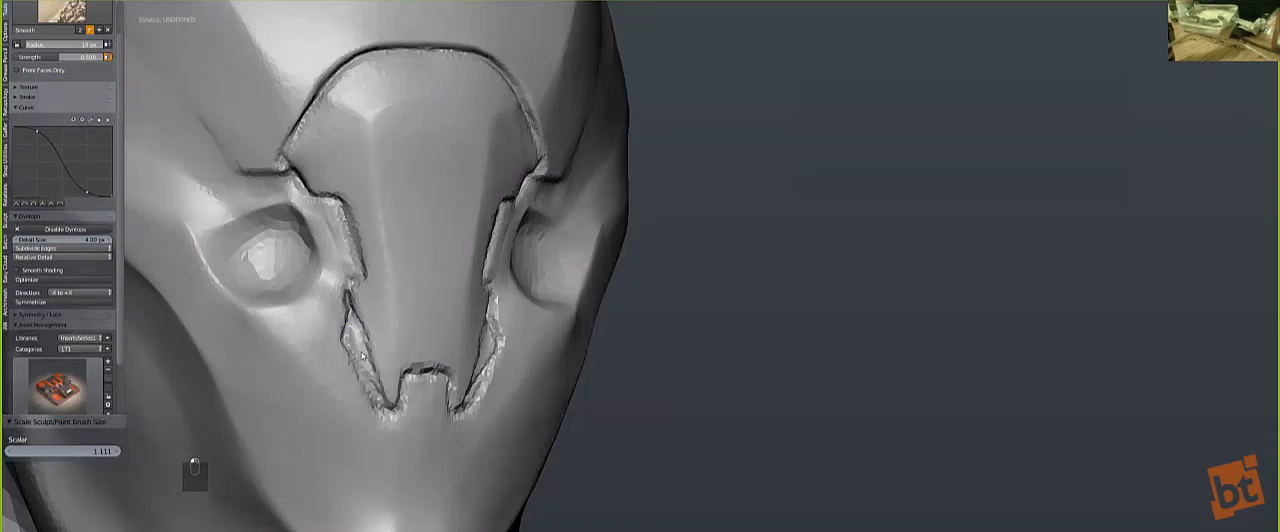
mouse_move(350, 330)
left_mouse_down()
mouse_move(384, 412)
mouse_move(352, 333)
mouse_move(362, 373)
left_mouse_up()
key("bracketright")
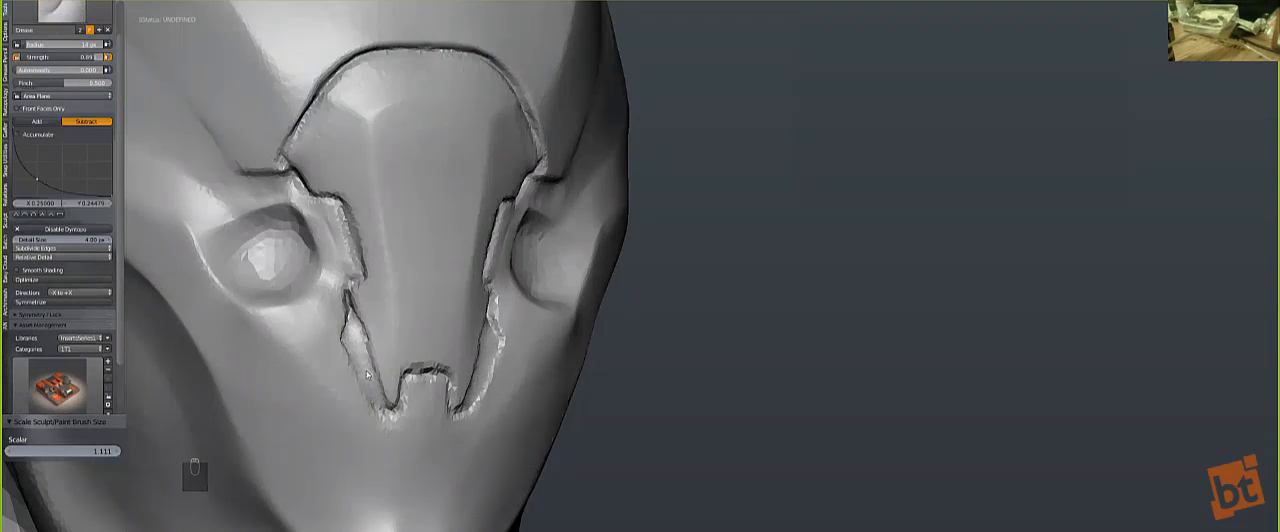
Step: Sharpen the slot's inner and outer edges with the Crease brush, smoothing the strip between them
mouse_move(351, 310)
left_mouse_down()
mouse_move(379, 384)
mouse_move(347, 312)
left_mouse_up()
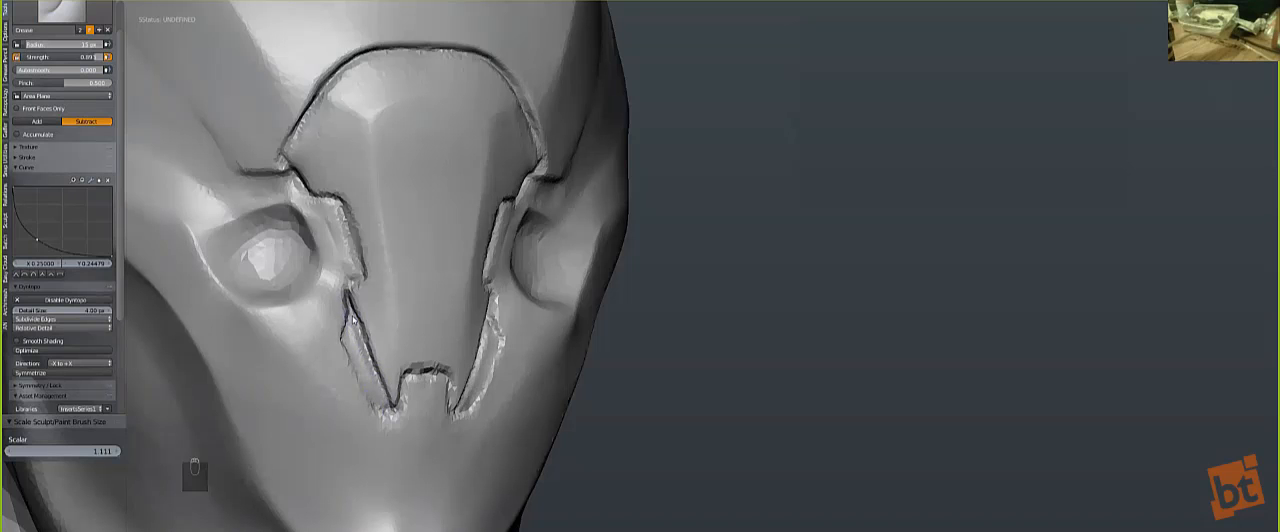
key("shift+s")
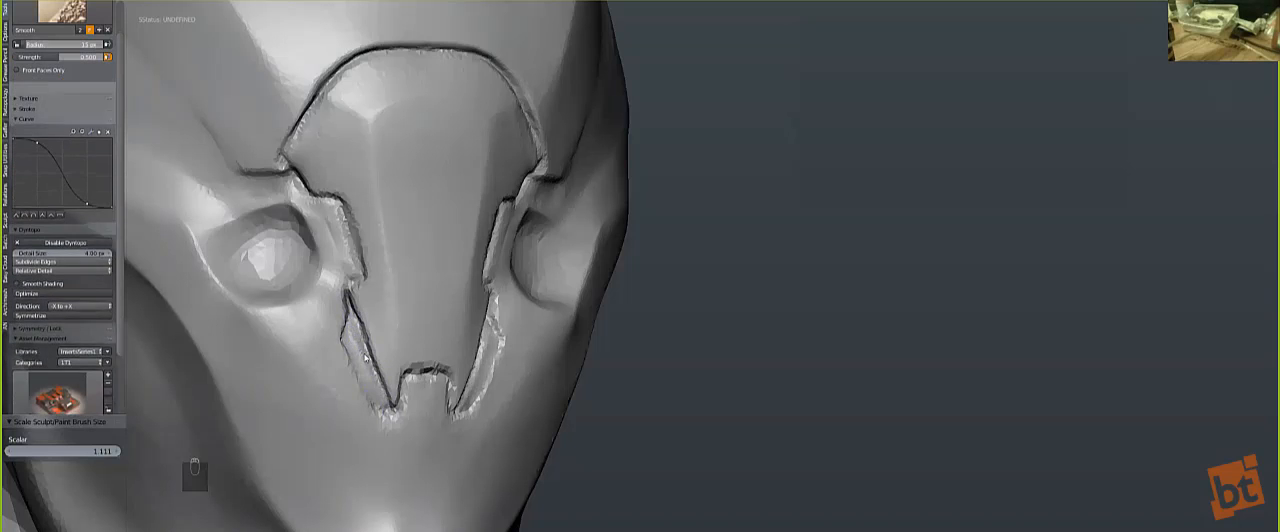
mouse_move(342, 336)
left_mouse_down()
mouse_move(379, 415)
mouse_move(353, 333)
left_mouse_up()
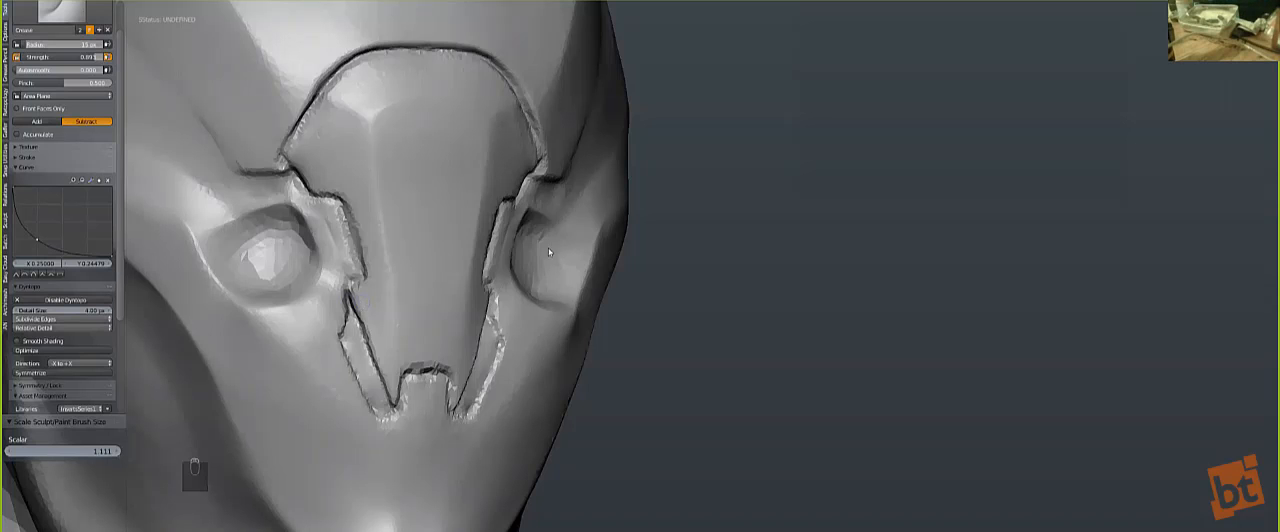
mouse_move(345, 345)
left_mouse_down()
mouse_move(380, 422)
mouse_move(346, 346)
left_mouse_up()
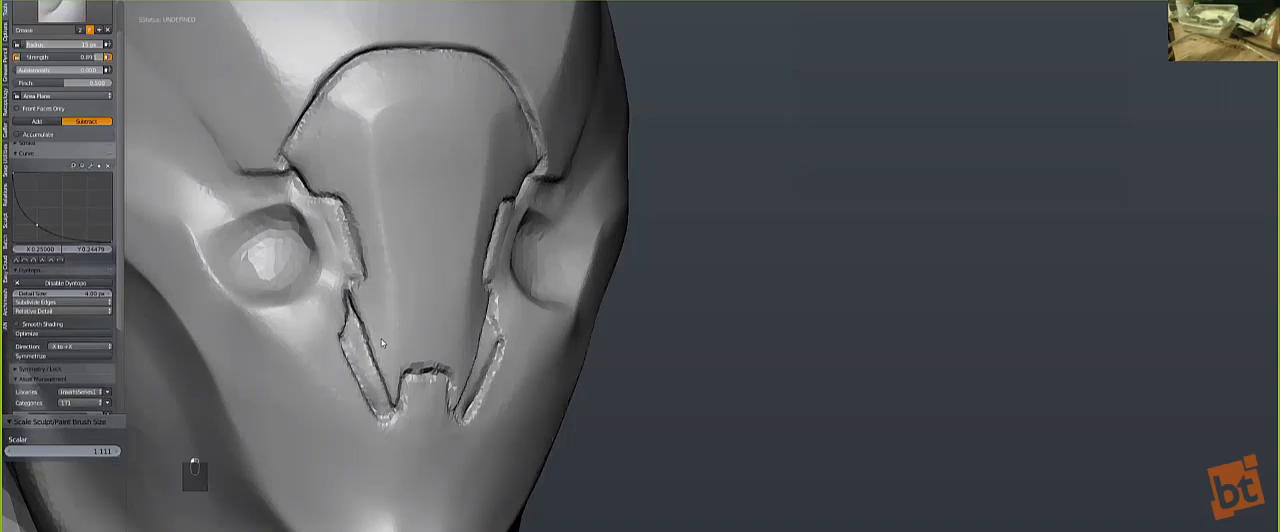
Step: Recarve the notch at the nose plate's tip with a clean crease and smooth the surface inside it
scroll(423, 327, "down", 3)
scroll(484, 353, "up", 1)
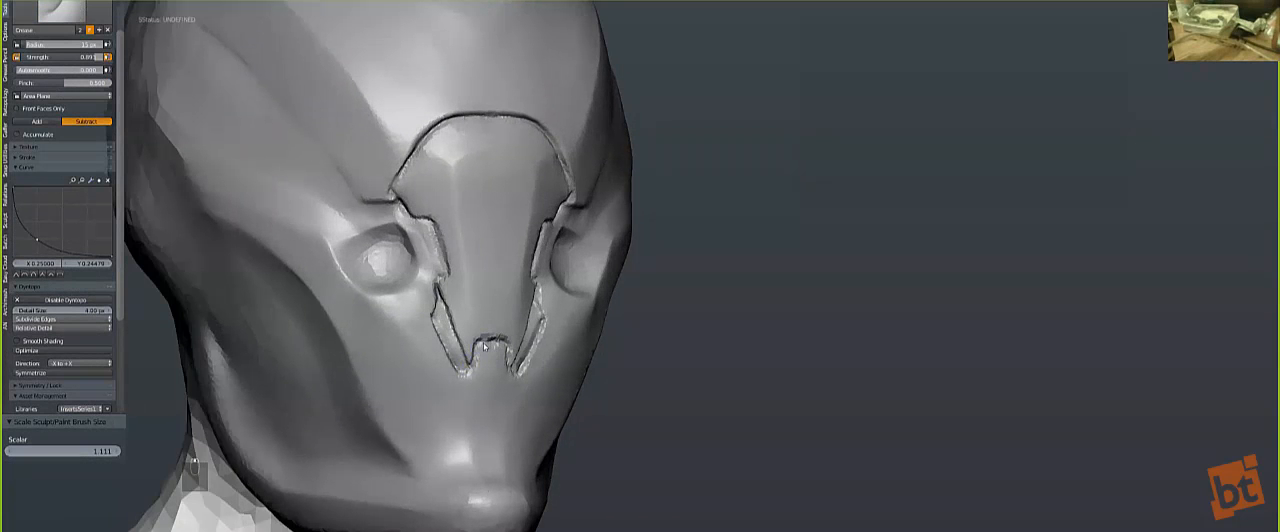
scroll(484, 345, "up", 3)
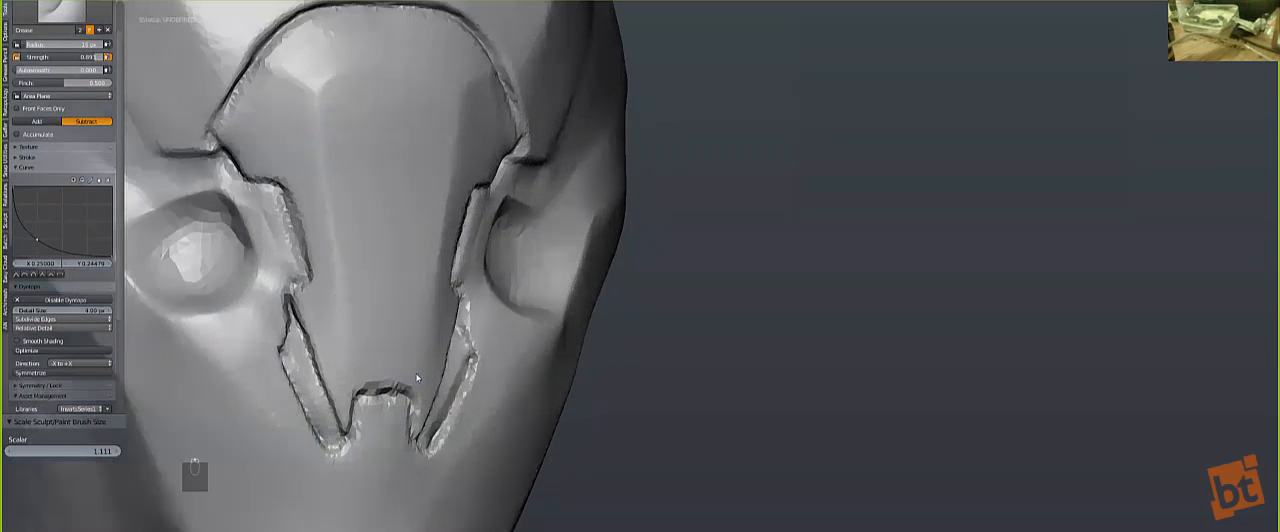
mouse_move(395, 394)
left_mouse_down()
mouse_move(372, 388)
mouse_move(348, 433)
left_mouse_up()
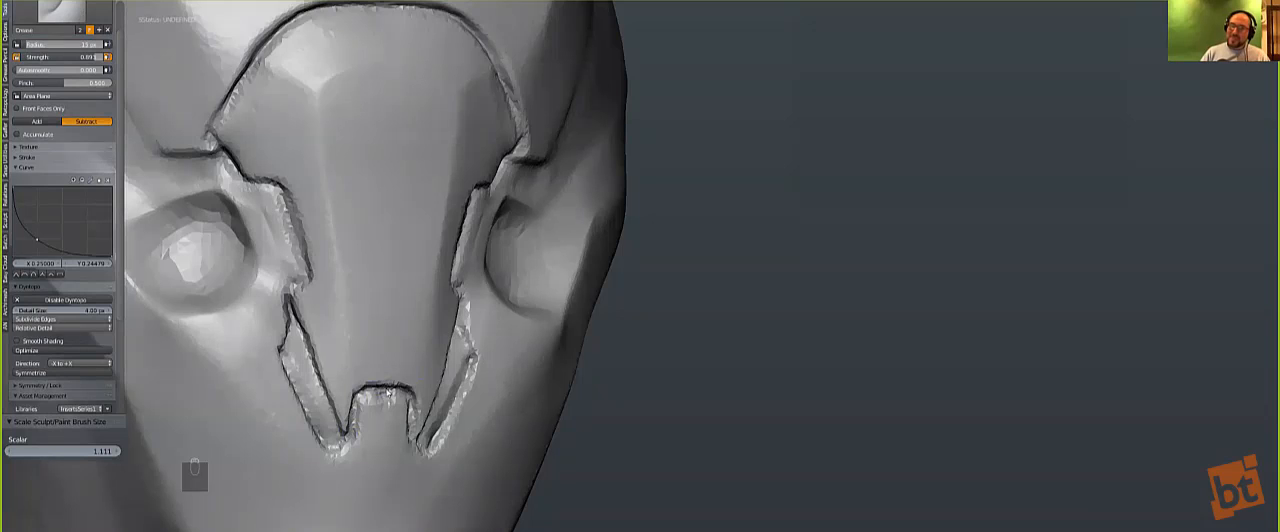
key("s")
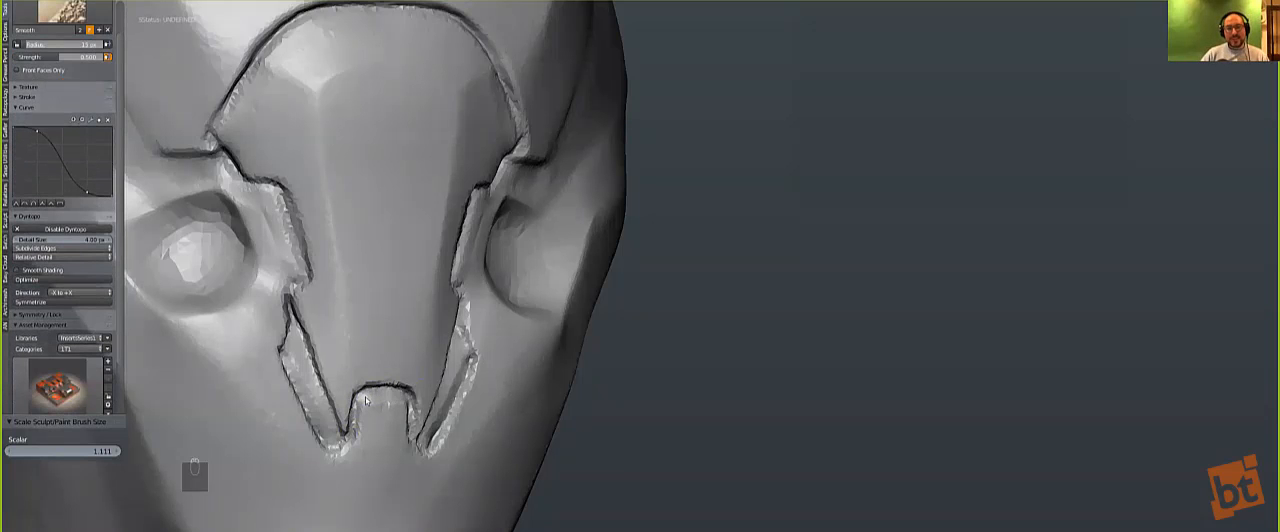
left_click_drag(360, 417, 359, 409)
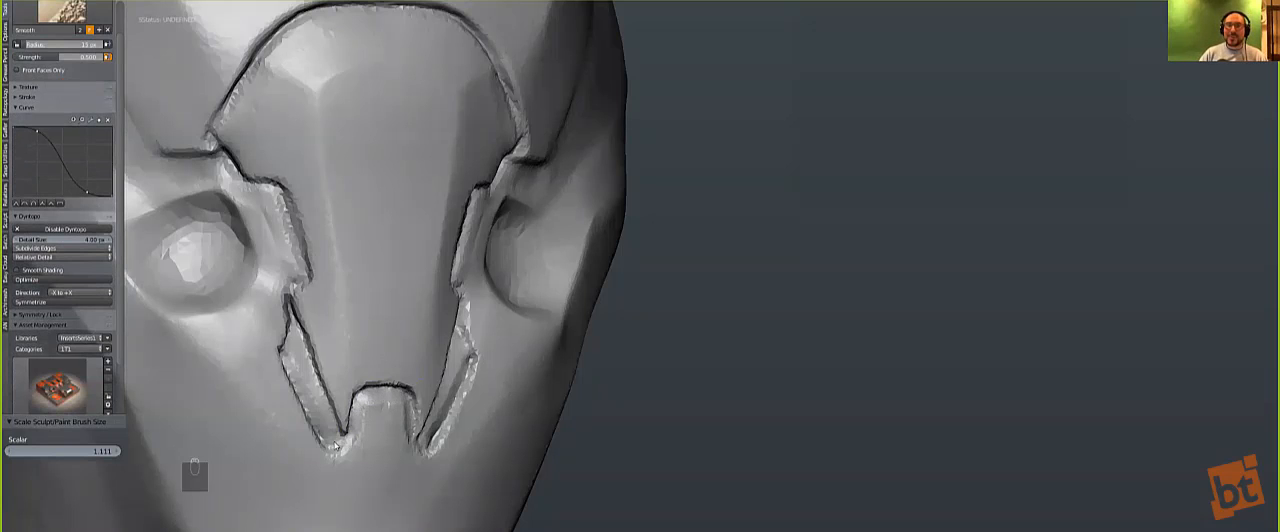
key("shift+c")
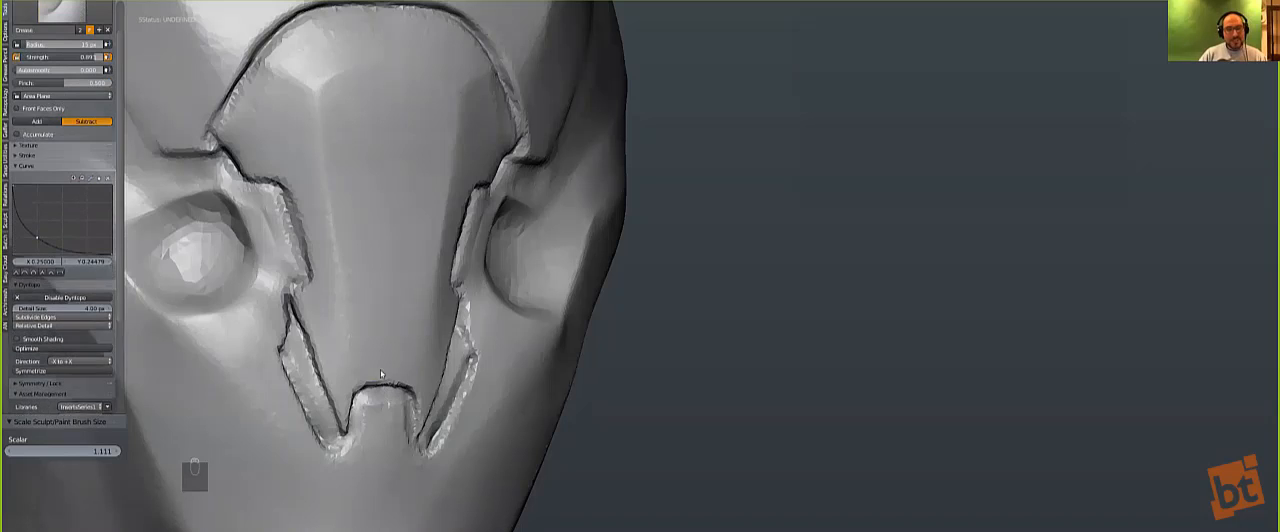
Step: Carve an angular panel outline below the nose plate with the Crease brush, ending in an arched cutout above the mouth
scroll(386, 301, "down", 4)
key("KP_1")
mouse_move(353, 334)
middle_mouse_down()
mouse_move(427, 320)
mouse_move(434, 305)
middle_mouse_up()
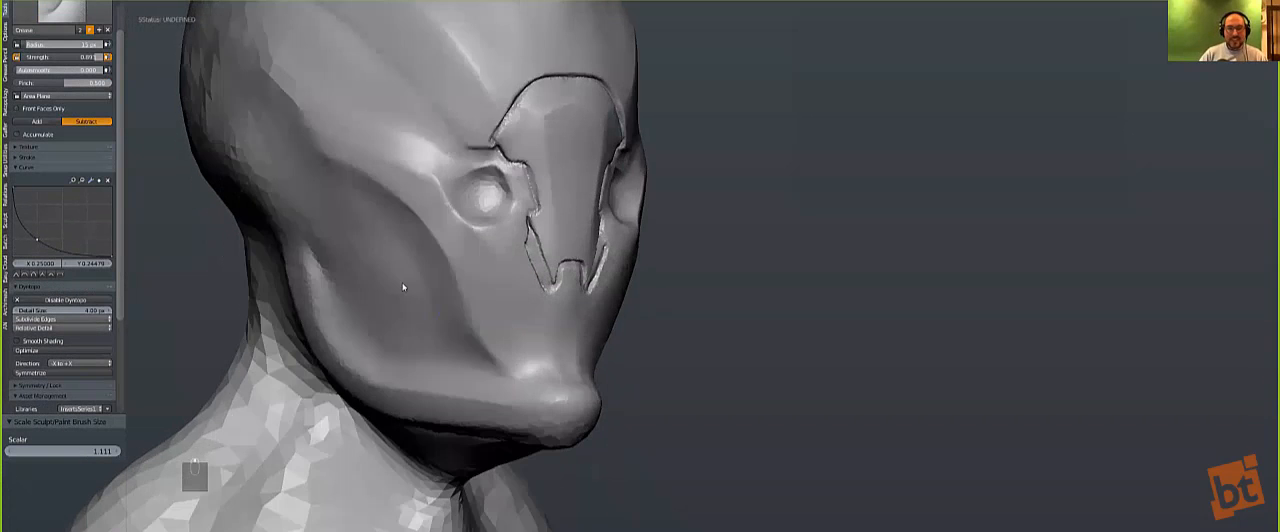
left_click(71, 16)
left_click(208, 54)
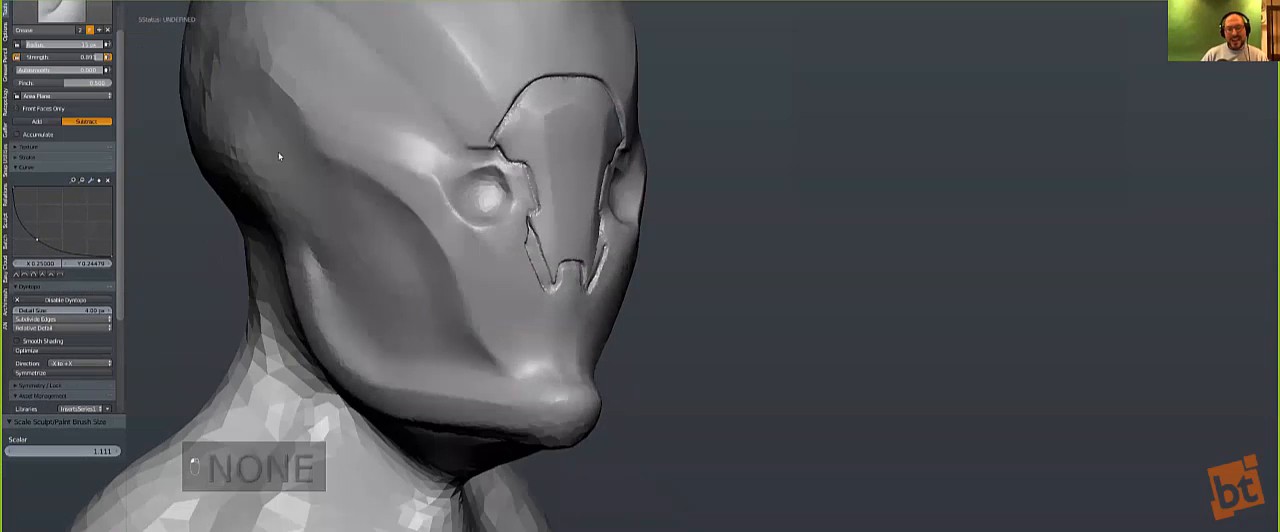
scroll(465, 286, "up", 3)
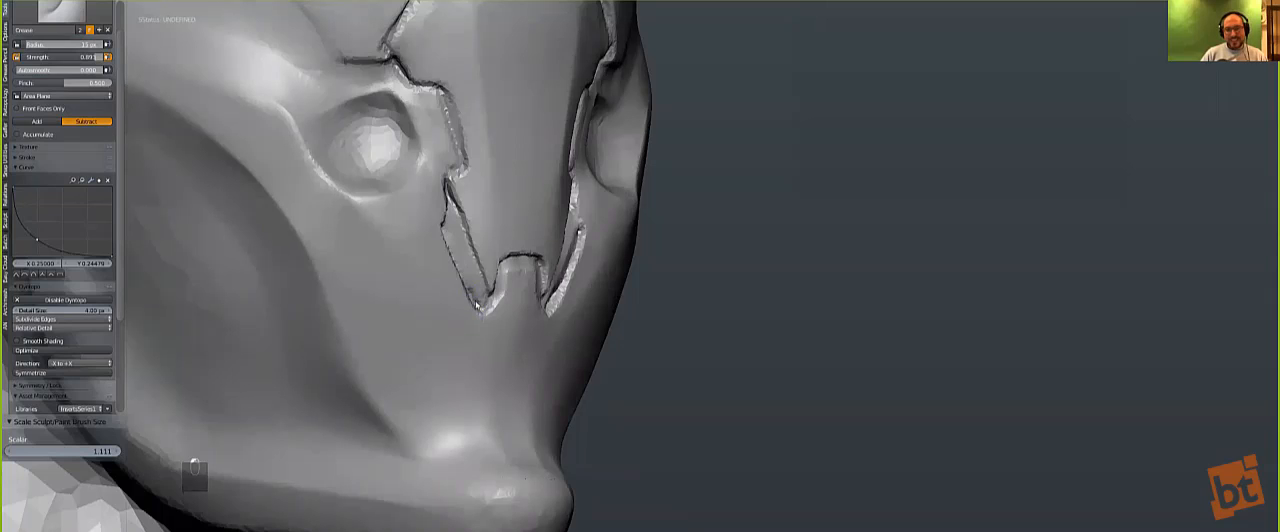
key("s")
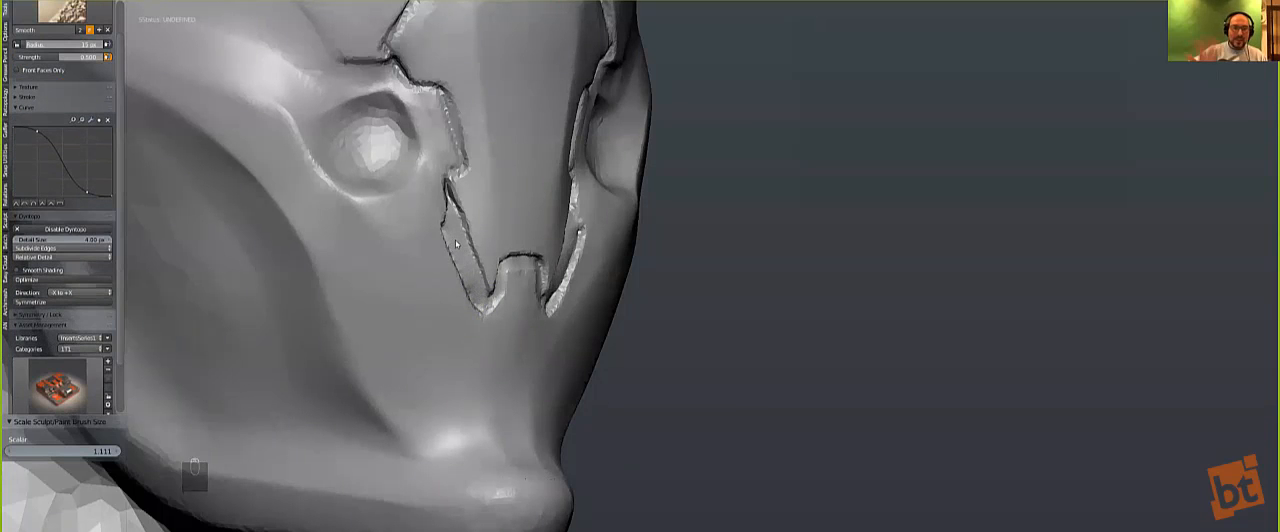
key("shift+c")
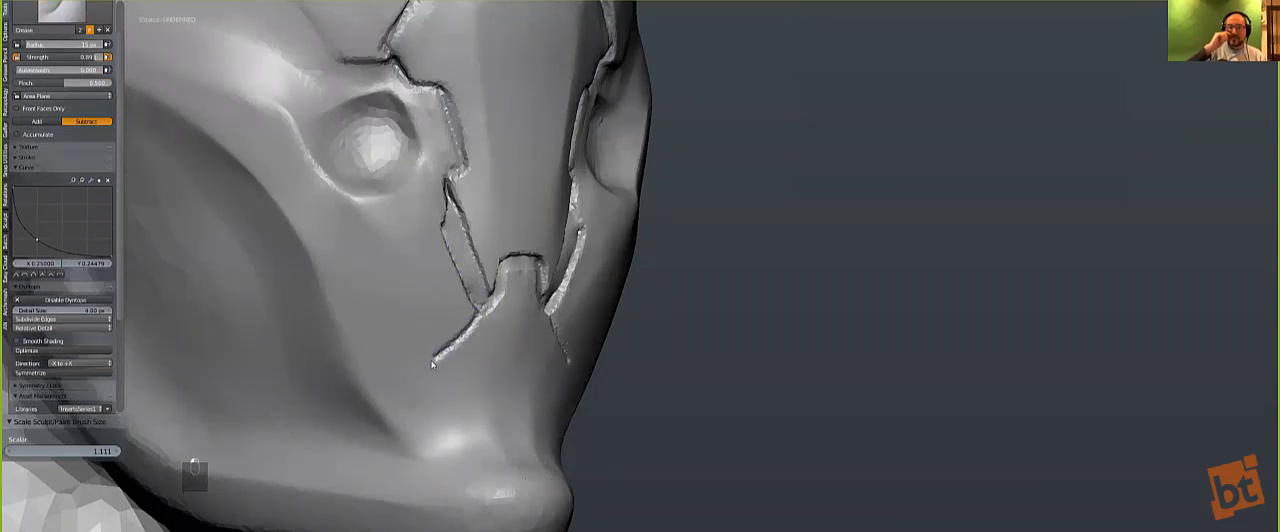
mouse_move(435, 413)
left_mouse_down()
mouse_move(443, 437)
mouse_move(466, 440)
mouse_move(502, 386)
mouse_move(465, 439)
mouse_move(436, 413)
left_mouse_up()
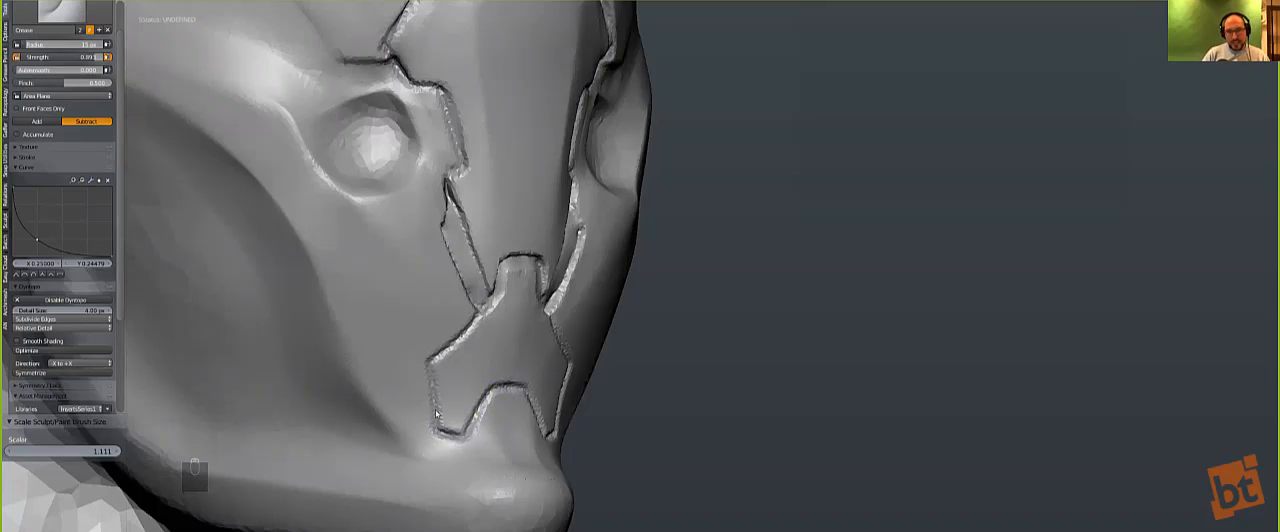
Step: Carve a curved panel line from the lower panel's side up along the cheek ridge, and leave the full-screen window
left_click_drag(357, 362, 340, 328)
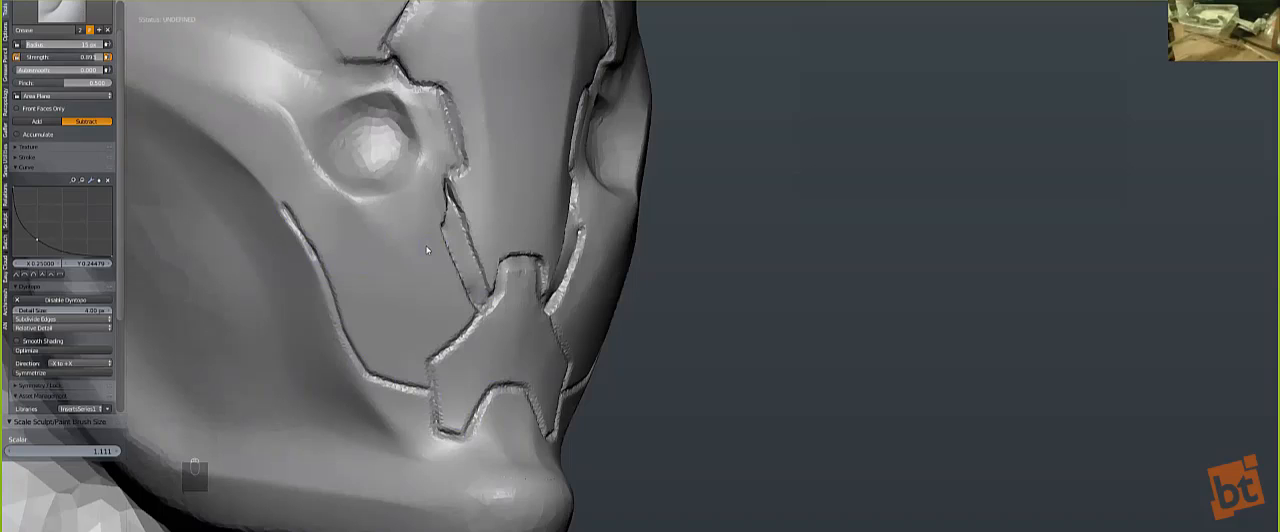
key("alt+F11")
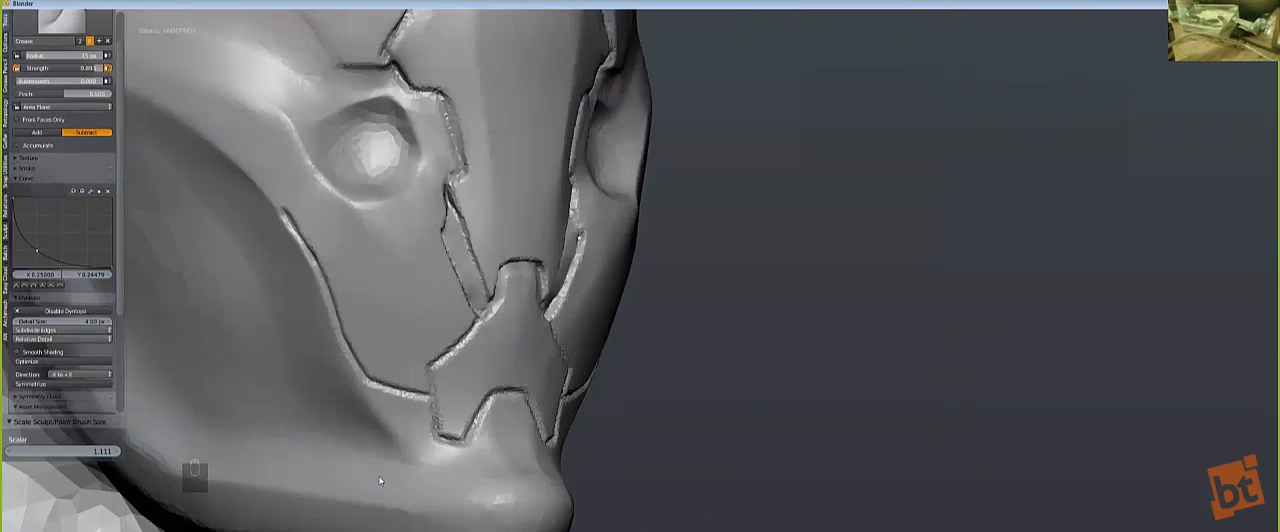
Step: Leave sculpting for Object Mode and add a default cube at the scene centre on empty layer 3
key("alt+F10")
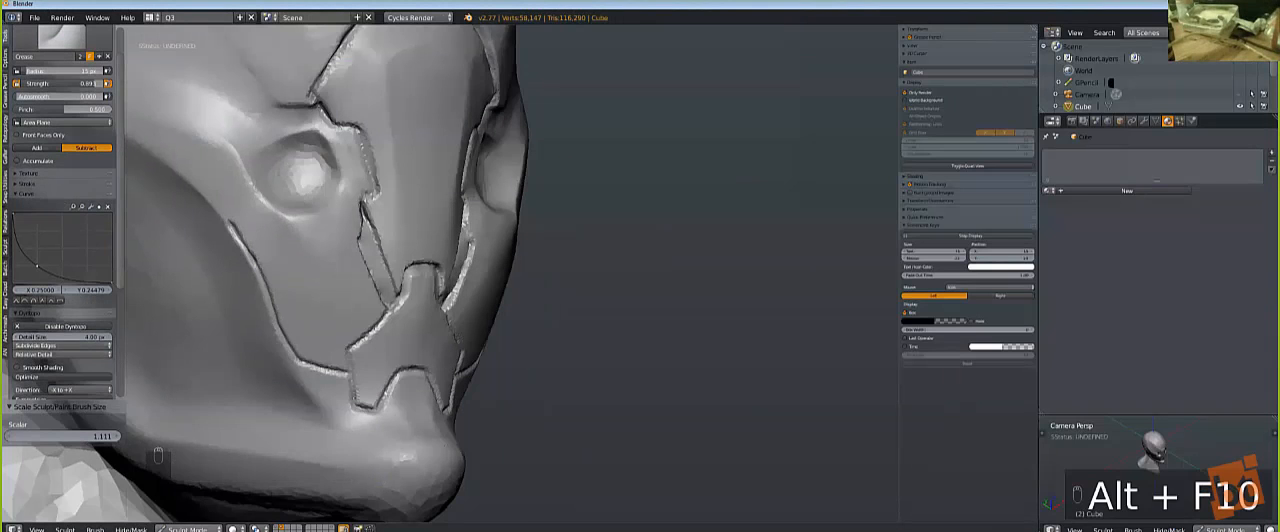
left_click(190, 528)
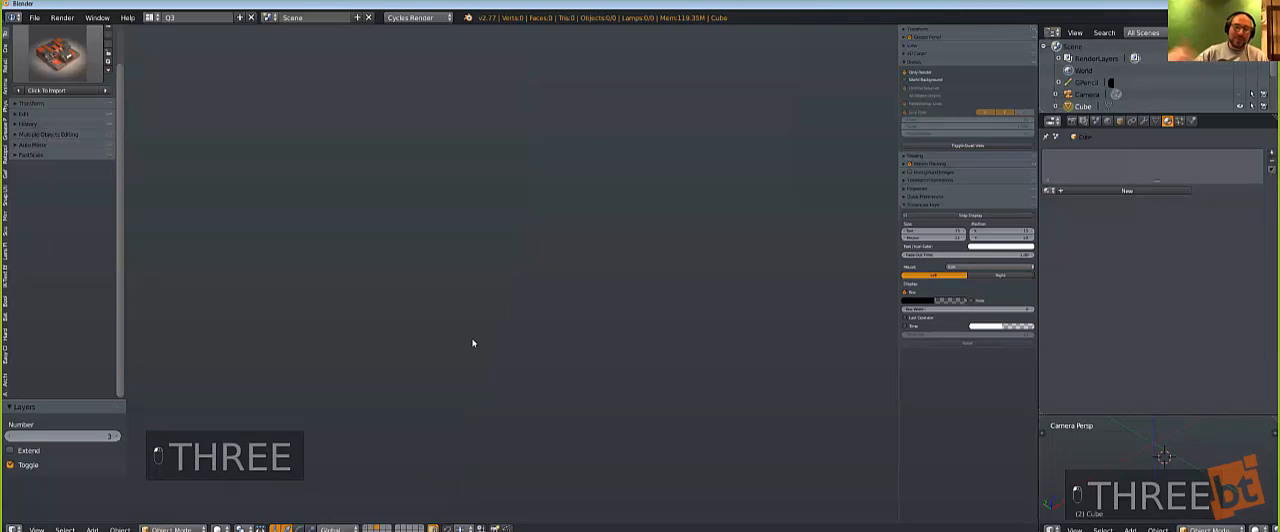
key("shift+c")
key("shift+a")
mouse_move(471, 340)
left_click(512, 92)
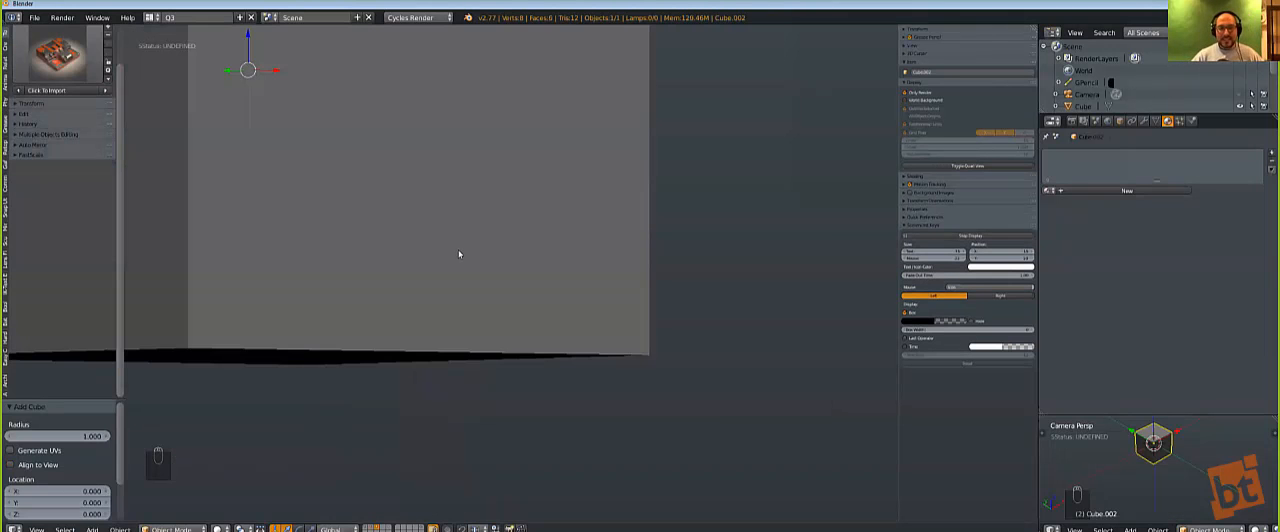
Step: Frame the cube in a full-screen viewport and apply the Hard Ops Sharpen operation to it
key("KP_Decimal")
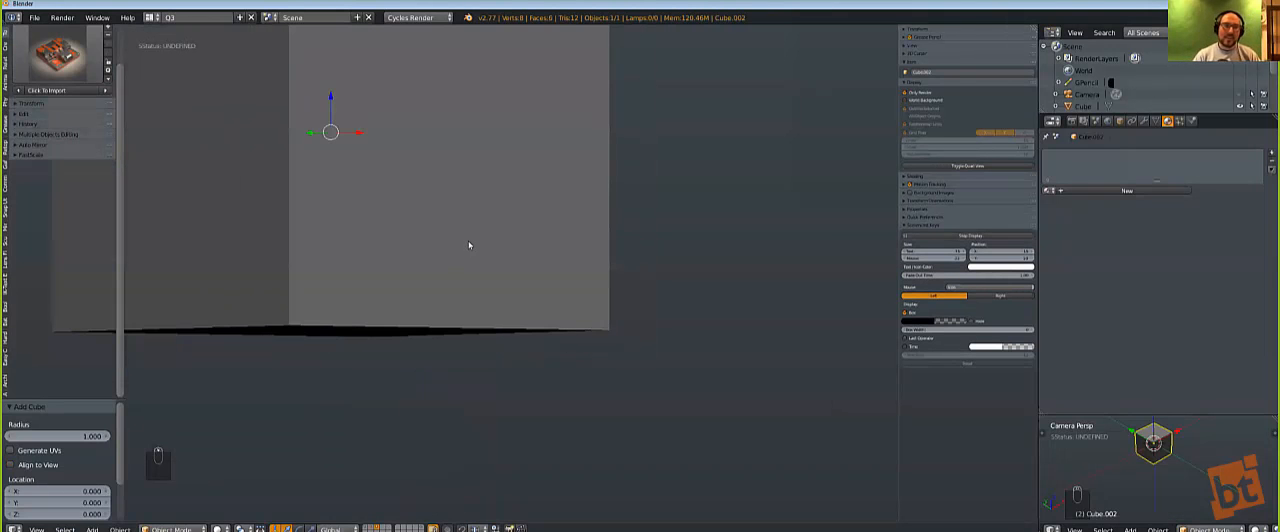
key("alt+F10")
key("alt+F11")
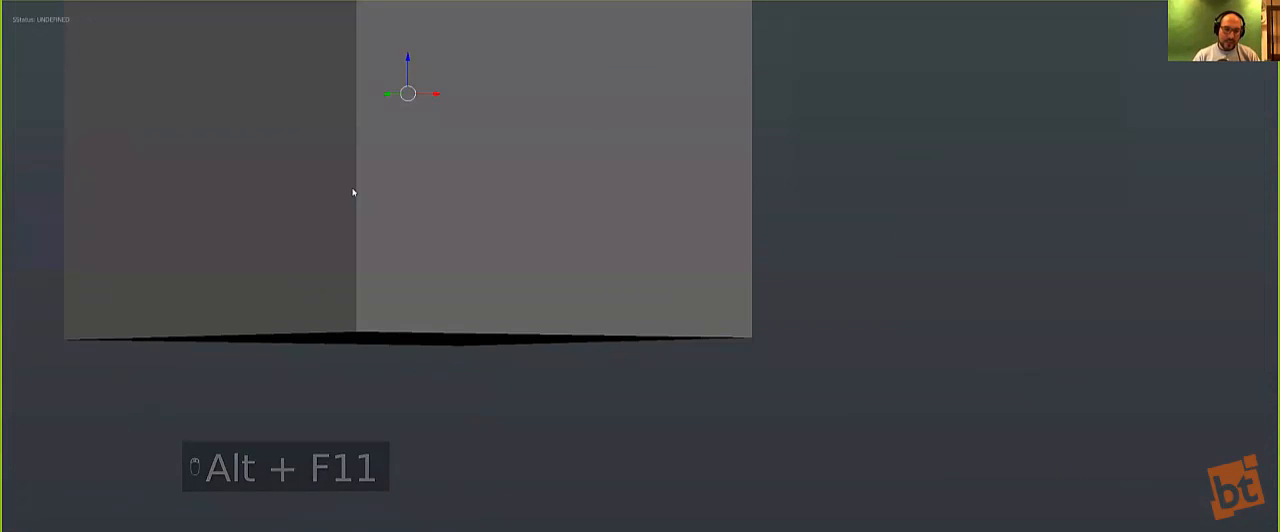
middle_click_drag(354, 191, 359, 238)
scroll(359, 238, "down", 4)
key("q")
mouse_move(477, 233)
left_click(541, 254)
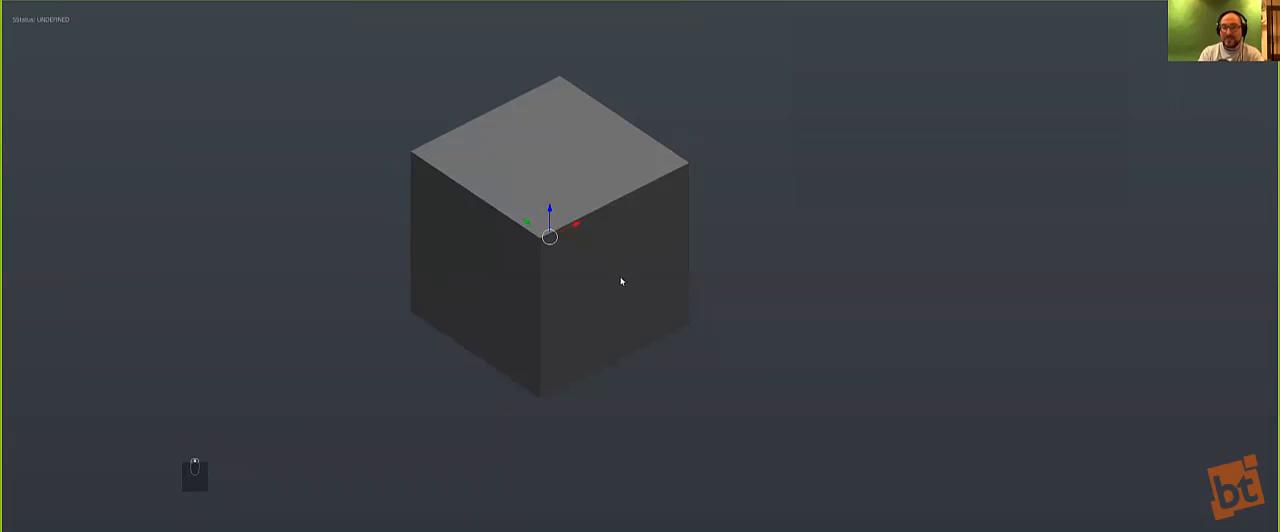
key("ctrl+grave")
left_click(571, 324)
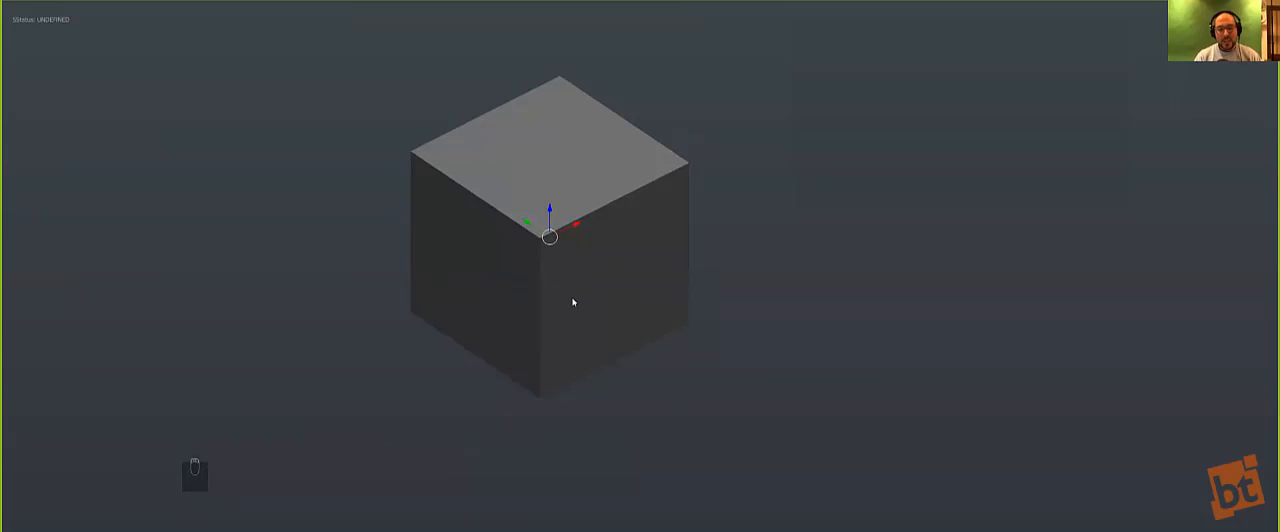
key("q")
left_click(566, 248)
Step: Widen the cube's bevel to about 0.17 with Hard Ops bWidth and check its modifier settings in the HOps Helper
key("q")
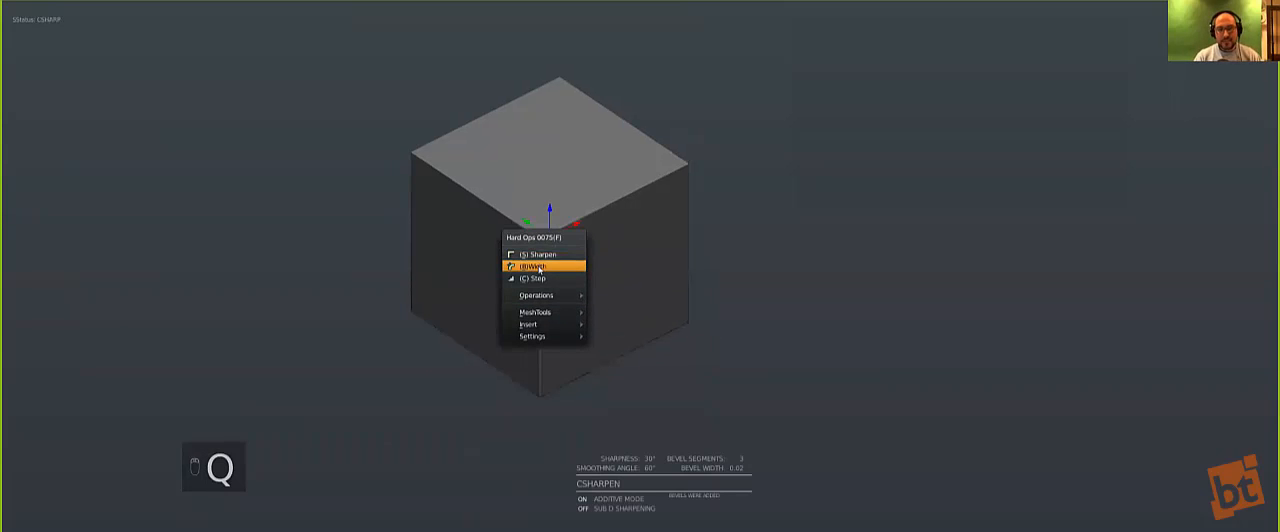
left_click(540, 268)
key("q")
key("ctrl+grave")
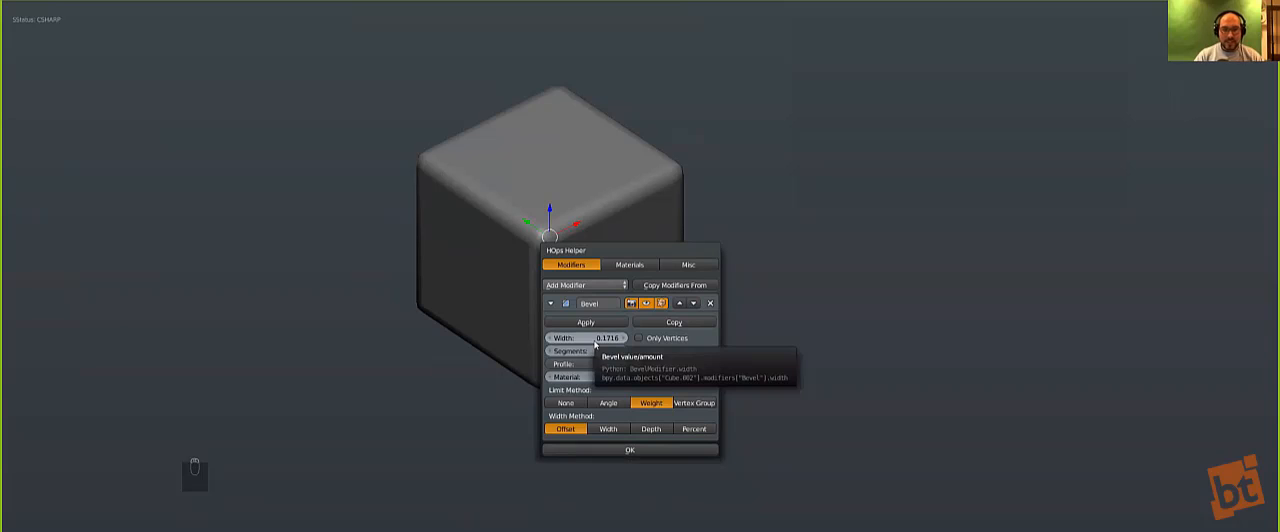
key("KP_1")
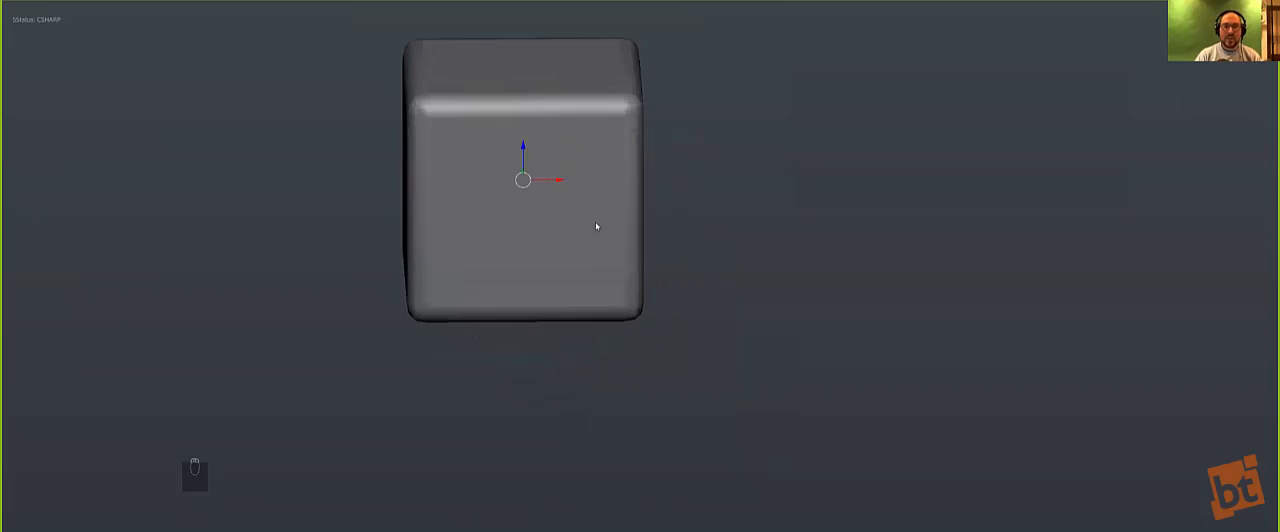
key("KP_Decimal")
middle_click_drag(590, 326, 635, 382)
Step: Refine the cube's bevel with bWidth to 8 segments and a width of about 0.174
key("q")
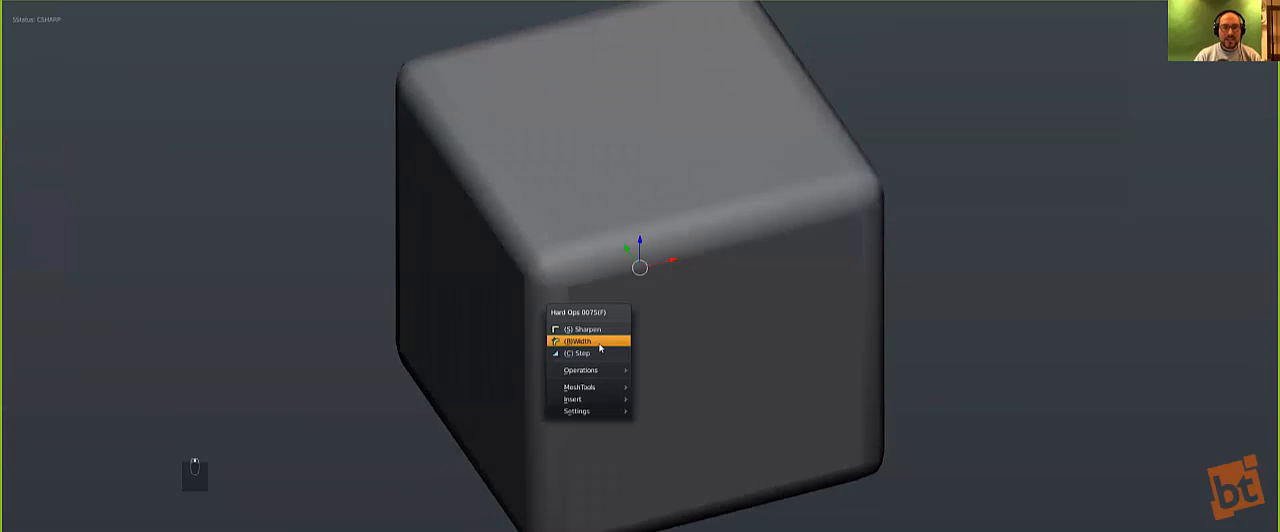
left_click(585, 342)
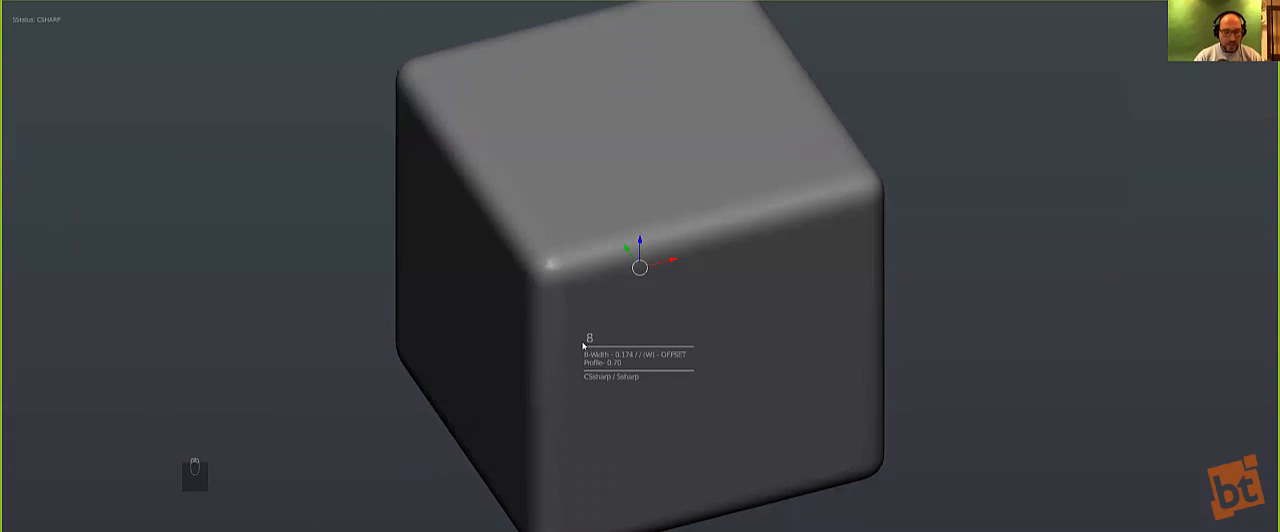
left_click(582, 345)
scroll(575, 347, "down", 2)
key("KP_1")
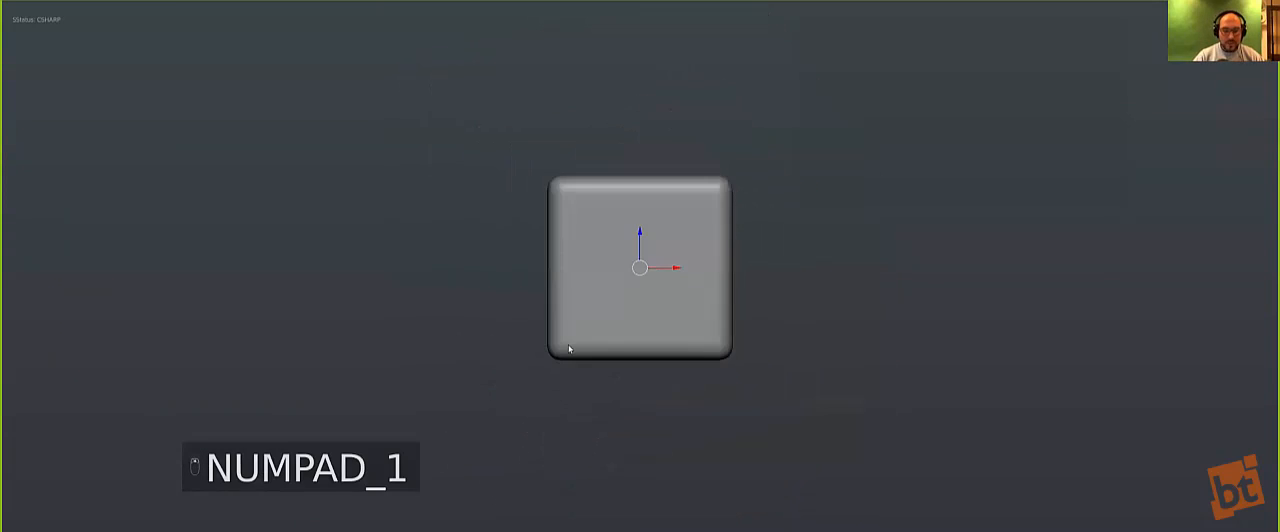
key("KP_Decimal")
scroll(759, 219, "up", 3)
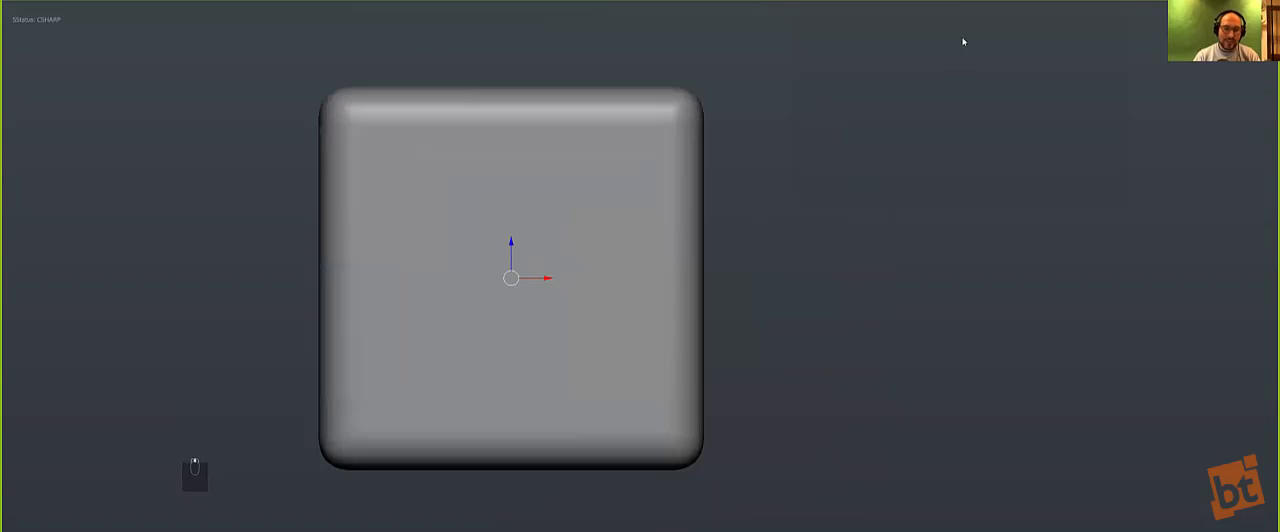
Step: Check the cube's base mesh in Edit Mode and run the Hard Ops (C) Step operation on the cube
middle_click_drag(484, 252, 578, 279)
scroll(532, 258, "down", 3)
scroll(578, 279, "up", 3)
key("q")
key("Tab")
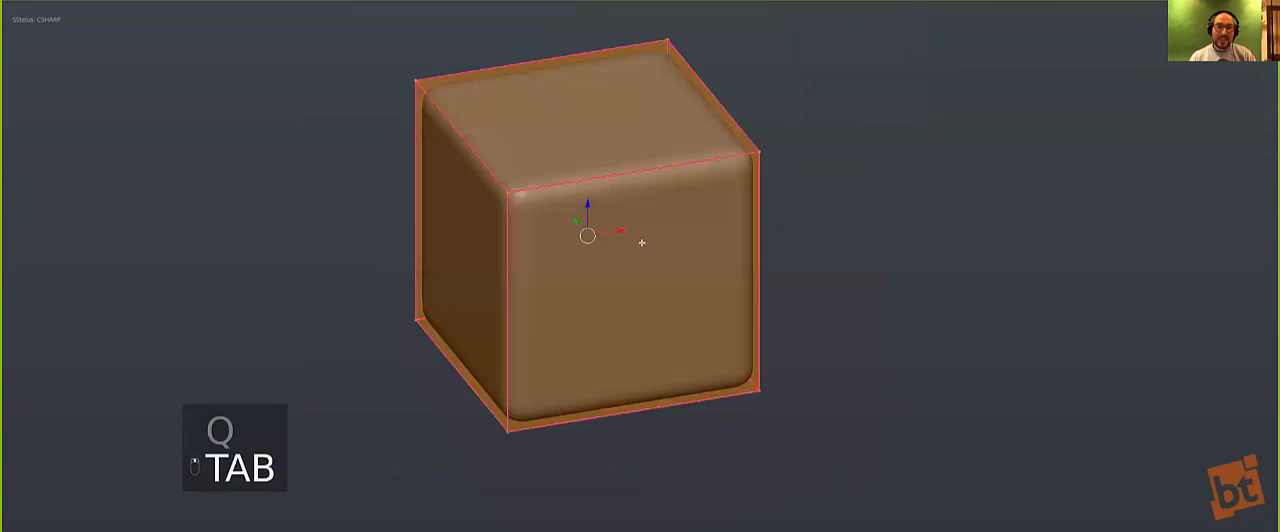
key("w")
left_click(611, 243)
key("w")
left_click(611, 244)
key("Tab")
key("q")
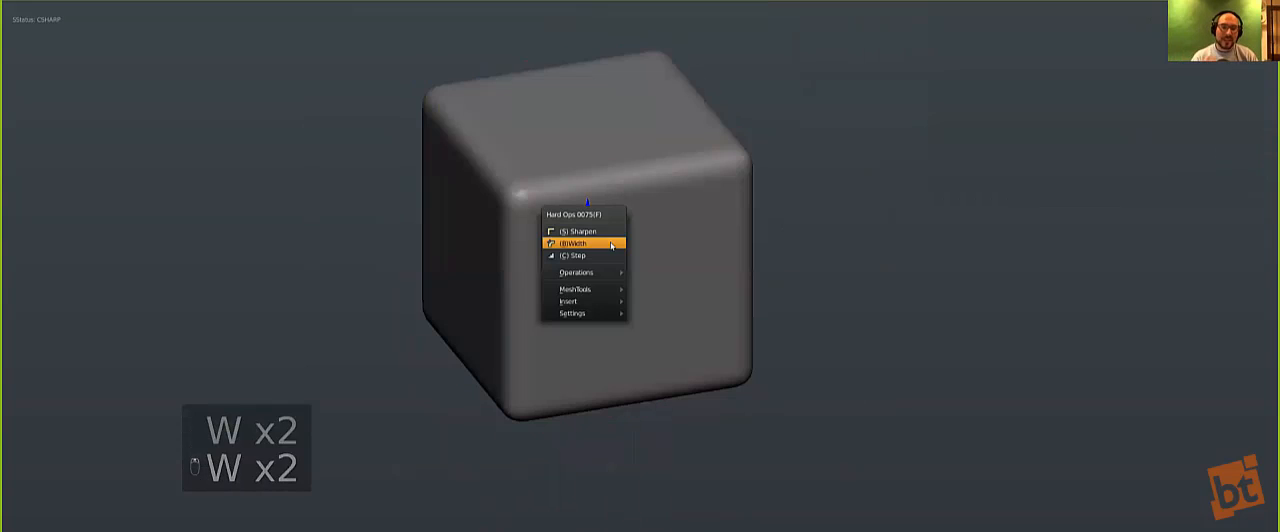
left_click(587, 256)
Step: Add a plane, scale it up well beyond the cube's sides and raise it near the cube's top
key("KP_1")
key("shift+a")
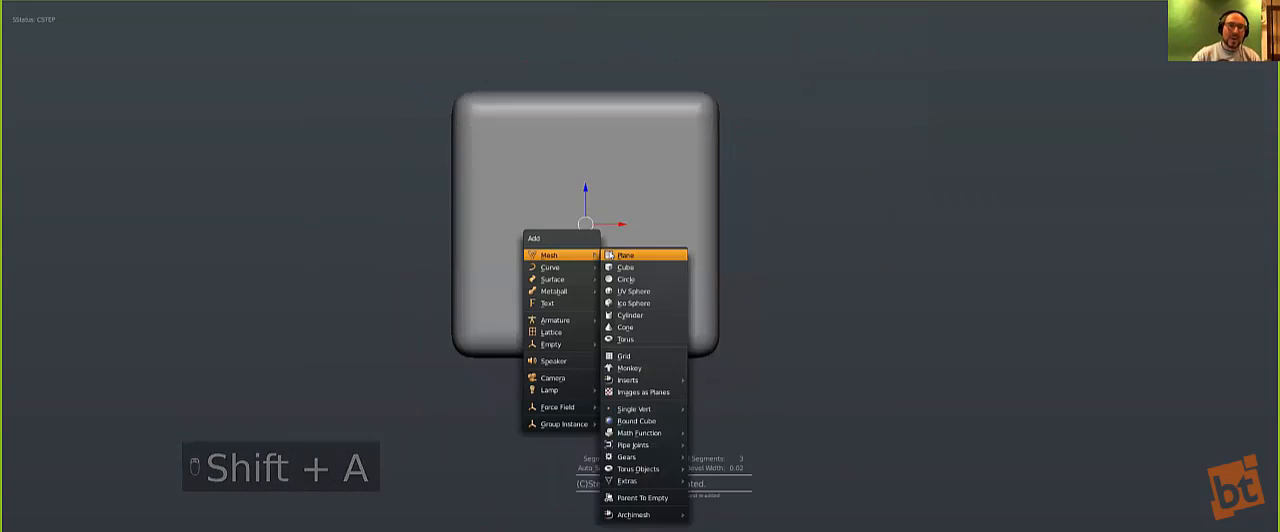
key("s")
key("z")
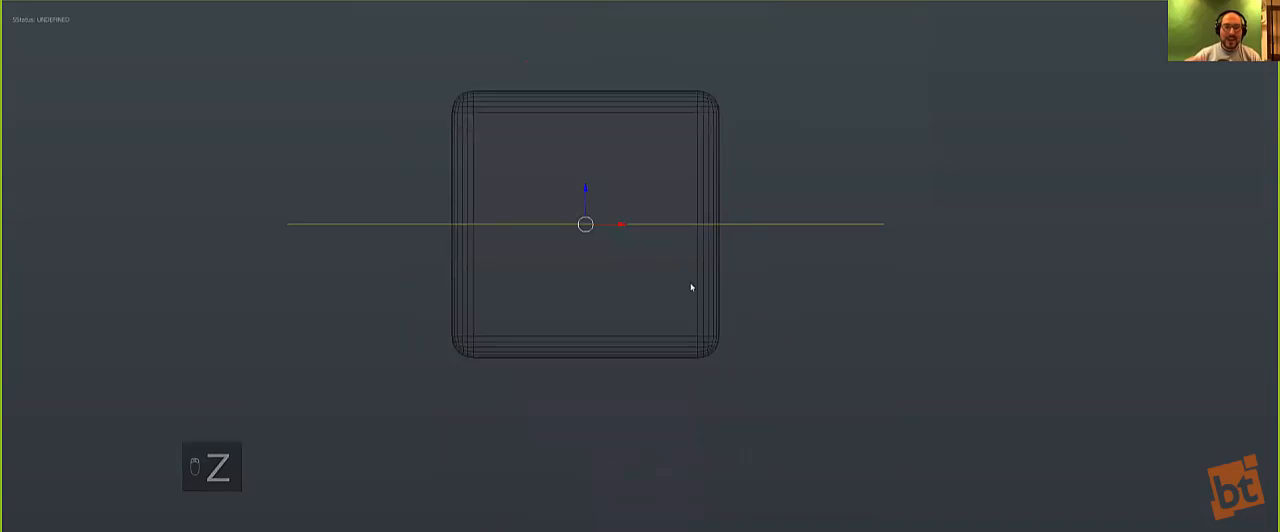
key("g")
left_click(734, 220)
key("z")
Step: Cut a panel seam around the cube near its top by running Hard Ops (C)Split with the plane
mouse_move(734, 220)
middle_mouse_down()
mouse_move(603, 215)
mouse_move(588, 172)
middle_mouse_up()
key("q")
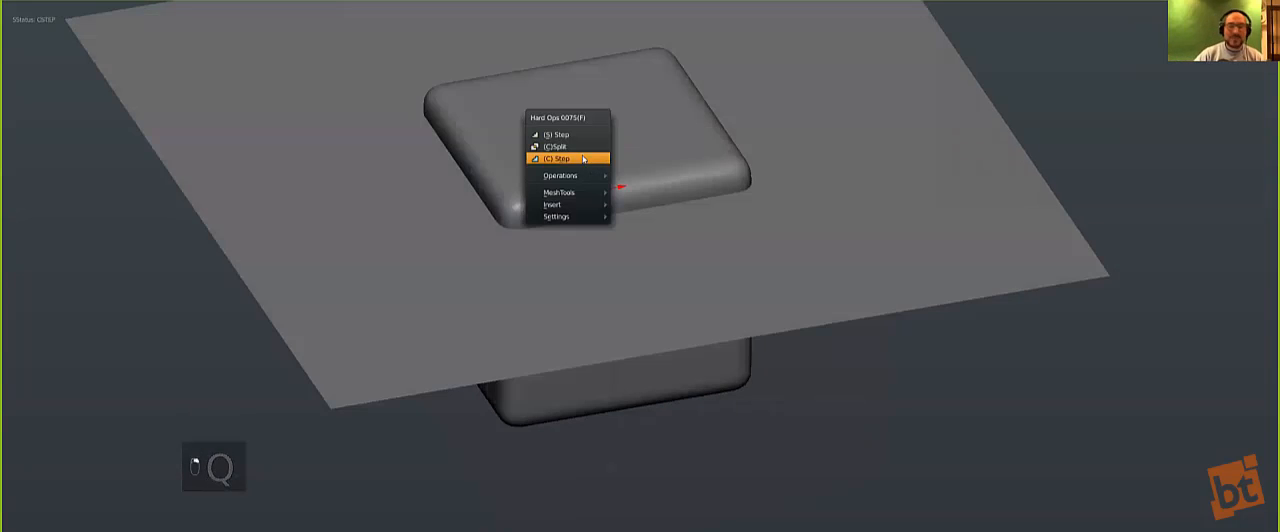
left_click(575, 147)
Step: Move the cutter plane down to the lower part of the cube
key("g")
key("z")
key("KP_1")
key("g")
left_click(720, 377)
key("Tab")
middle_click_drag(586, 360, 635, 374)
scroll(634, 374, "down", 1)
key("Tab")
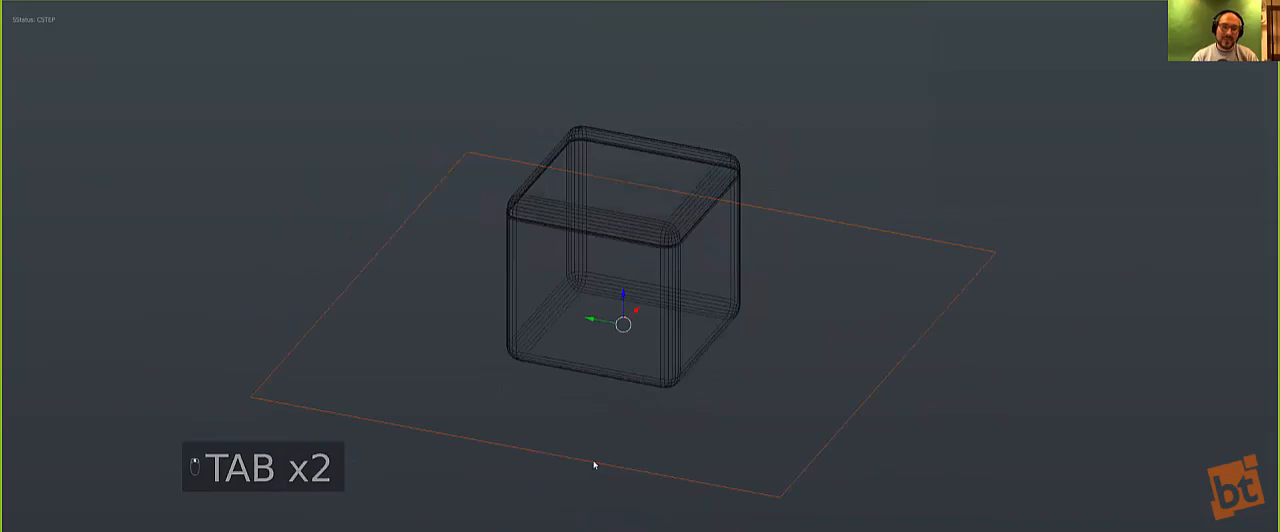
Step: Add a centred loop cut across the plane, bevel it into a strip and widen the strip along Y
key("Tab")
key("ctrl+r")
left_click(603, 451)
right_click(603, 451)
key("ctrl+b")
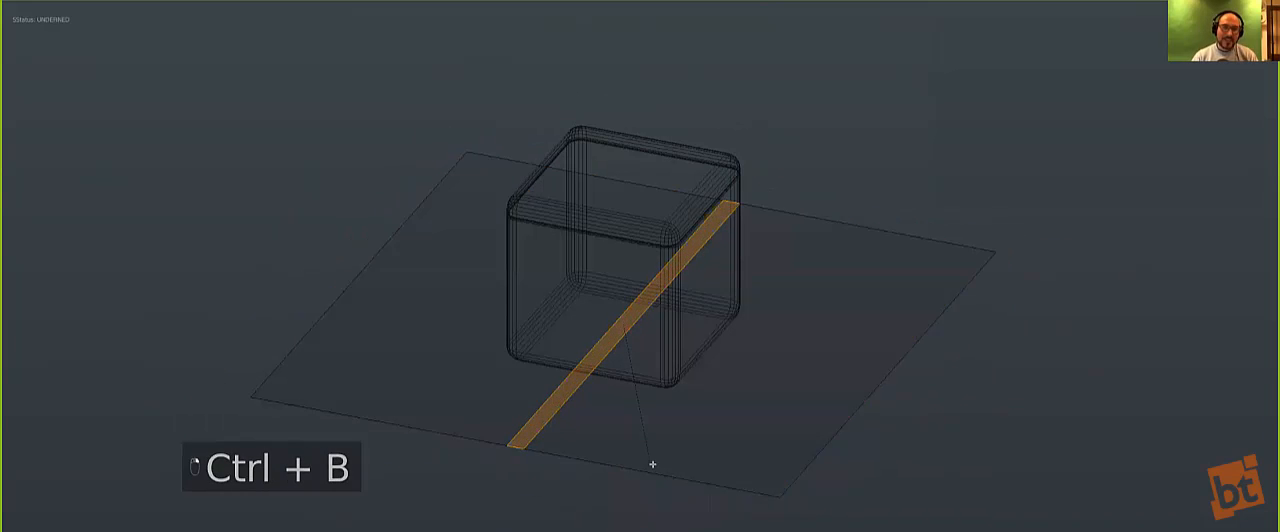
left_click(652, 462)
key("s")
key("y")
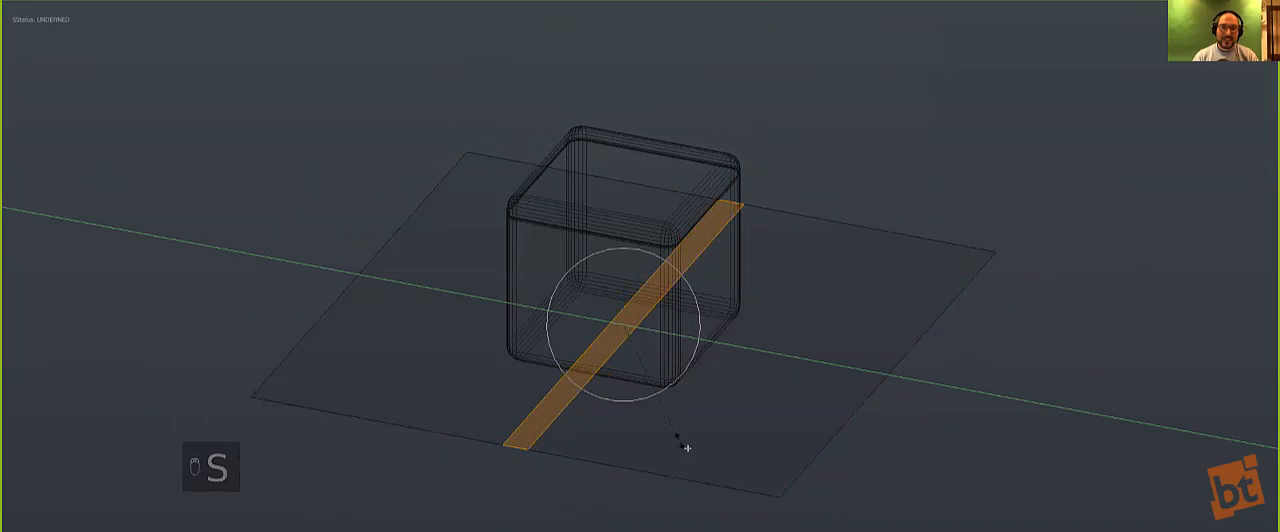
left_click(774, 480)
Step: Raise the plane's face on one side of the strip along Z to form a stepped cutter
key("o")
key("ctrl+Tab")
left_click(502, 405)
right_click(461, 297)
key("g")
key("z")
left_click(469, 260)
key("z")
middle_click_drag(706, 284, 693, 303)
scroll(693, 303, "up", 2)
key("Tab")
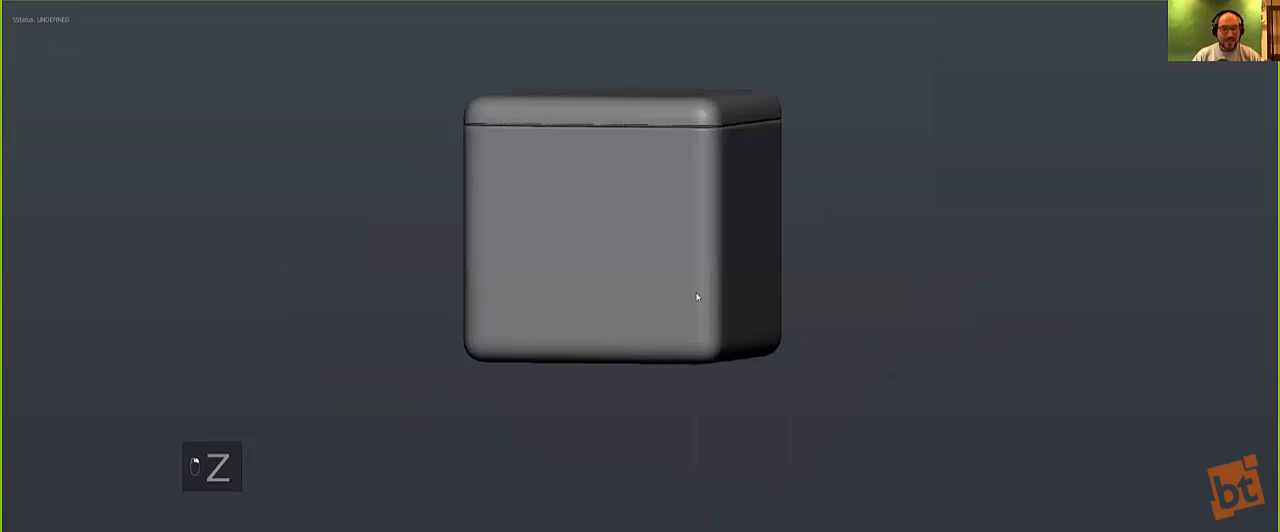
Step: Reposition the cutter's raised face in side view to adjust the slope between its two levels
key("z")
key("KP_1")
key("KP_3")
key("Tab")
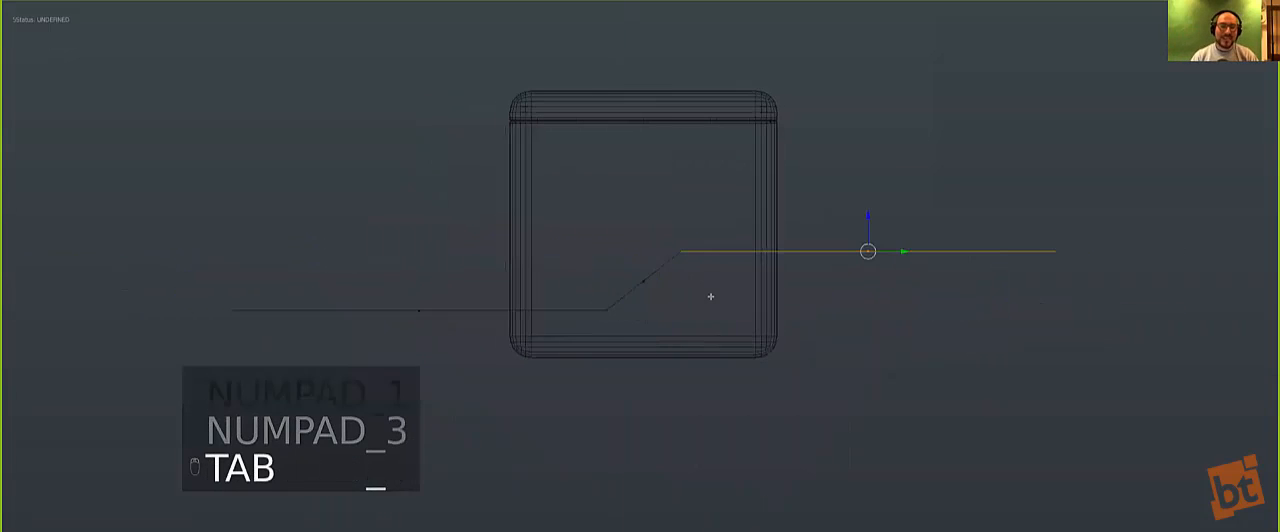
key("g")
left_click(749, 263)
key("Tab")
mouse_move(749, 263)
middle_mouse_down()
mouse_move(640, 290)
mouse_move(640, 274)
middle_mouse_up()
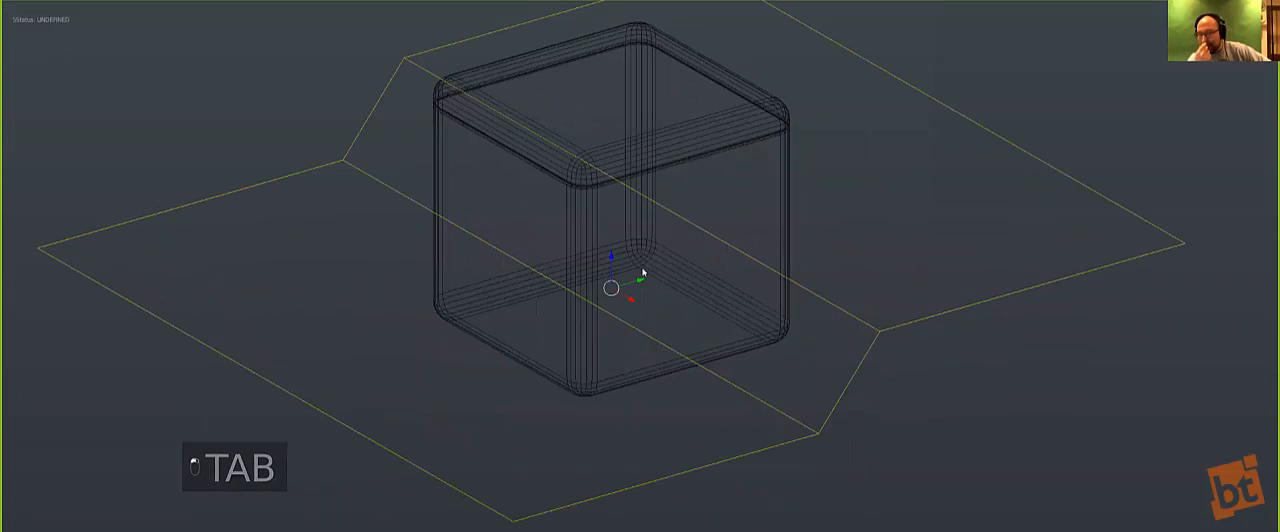
Step: Cut a stepped panel seam through the cube by running Hard Ops (C)Split with the reshaped plane
key("z")
key("z")
key("z")
key("q")
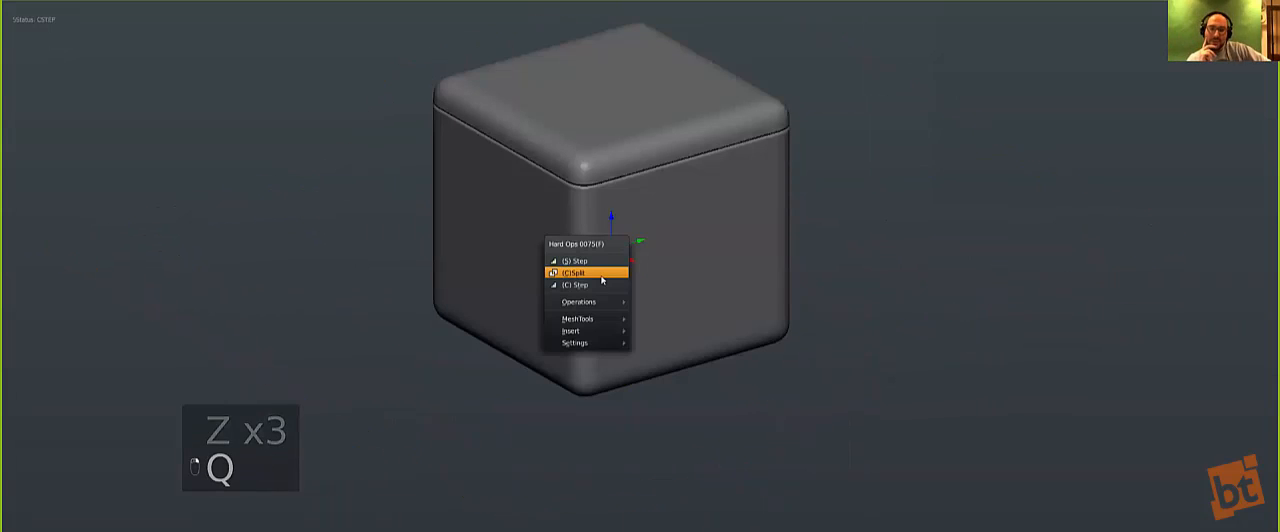
left_click(619, 276)
scroll(619, 276, "down", 1)
scroll(648, 152, "up", 1)
mouse_move(677, 251)
middle_mouse_down()
mouse_move(728, 205)
mouse_move(684, 264)
middle_mouse_up()
Step: Open the cube's mesh for editing in a wireframe front view and switch to vertex selection
right_click(723, 138)
key("KP_1")
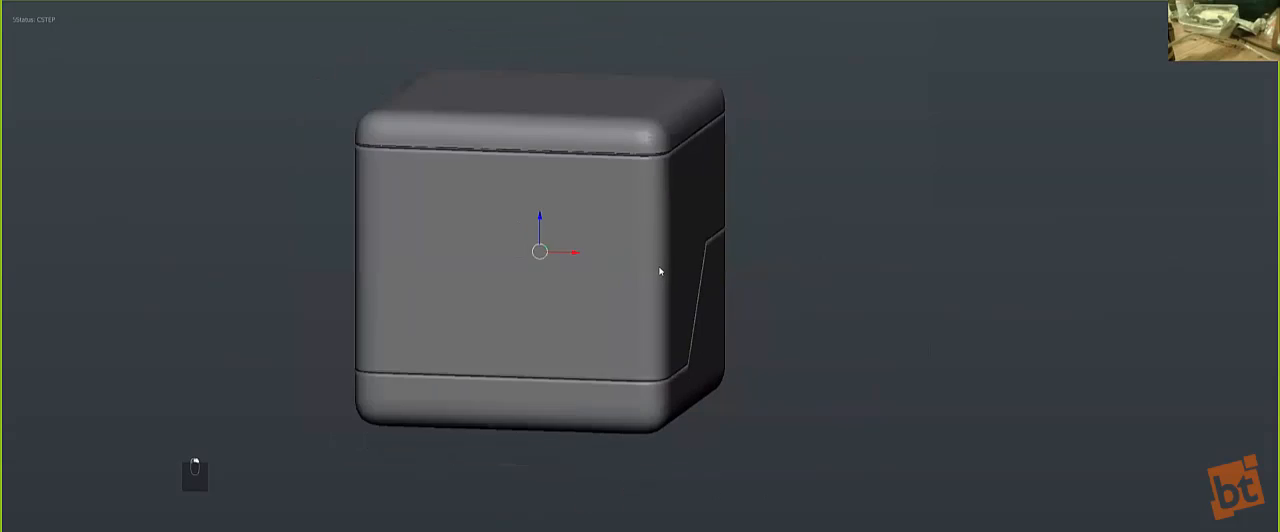
key("Tab")
scroll(670, 240, "up", 2)
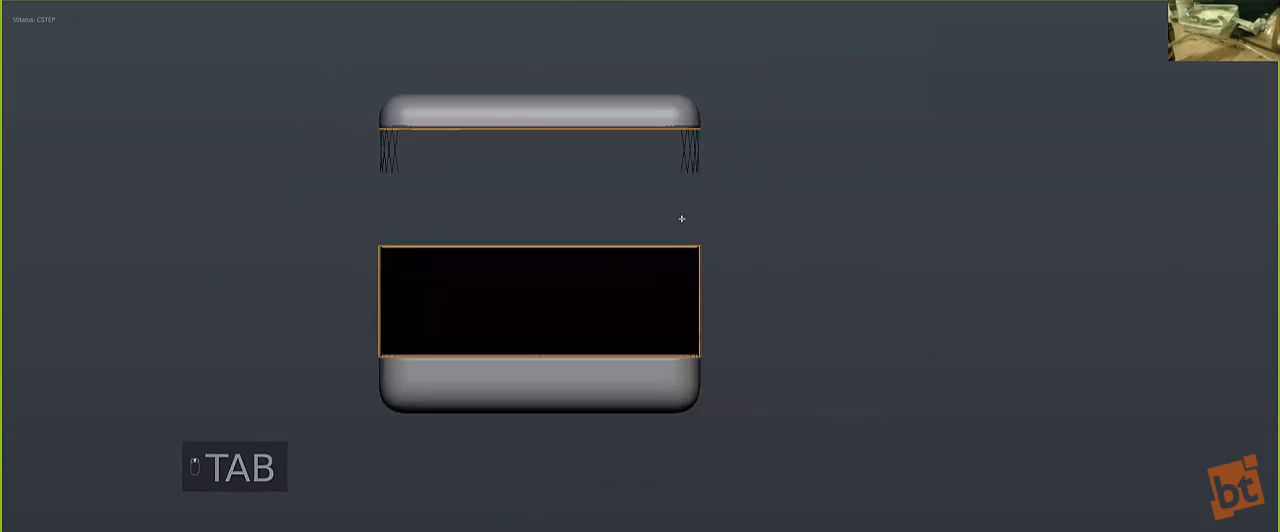
key("a")
key("a")
key("z")
key("a")
key("b")
left_click_drag(762, 186, 240, 122)
key("ctrl+Tab")
left_click(558, 137)
Step: Box-select the stray vertices just below the cube's top seam and dissolve them
key("a")
key("a")
key("a")
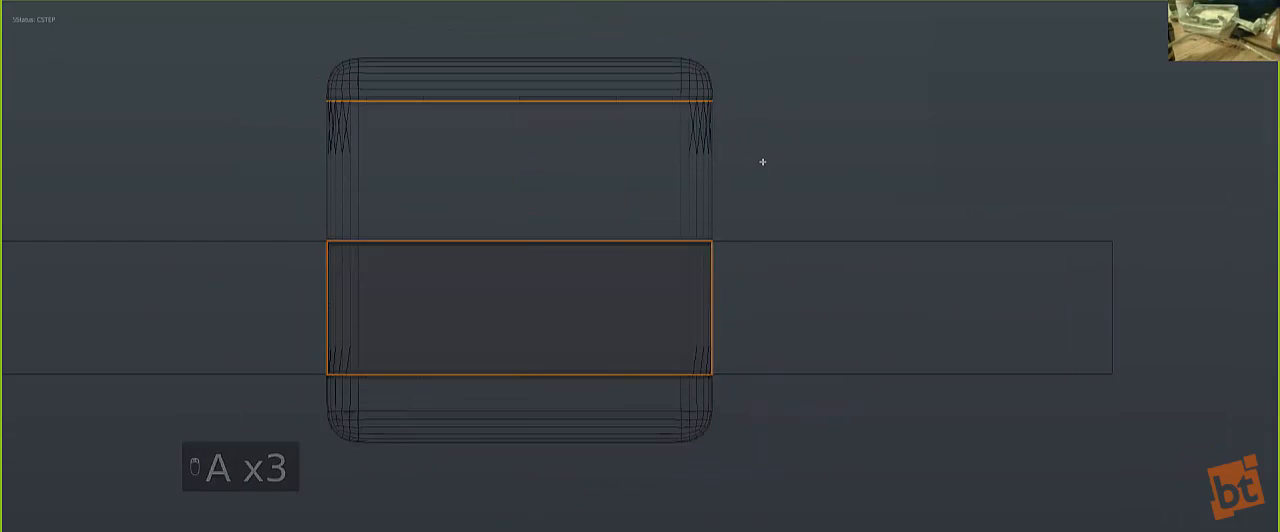
key("b")
left_click_drag(771, 183, 258, 114)
key("ctrl+x")
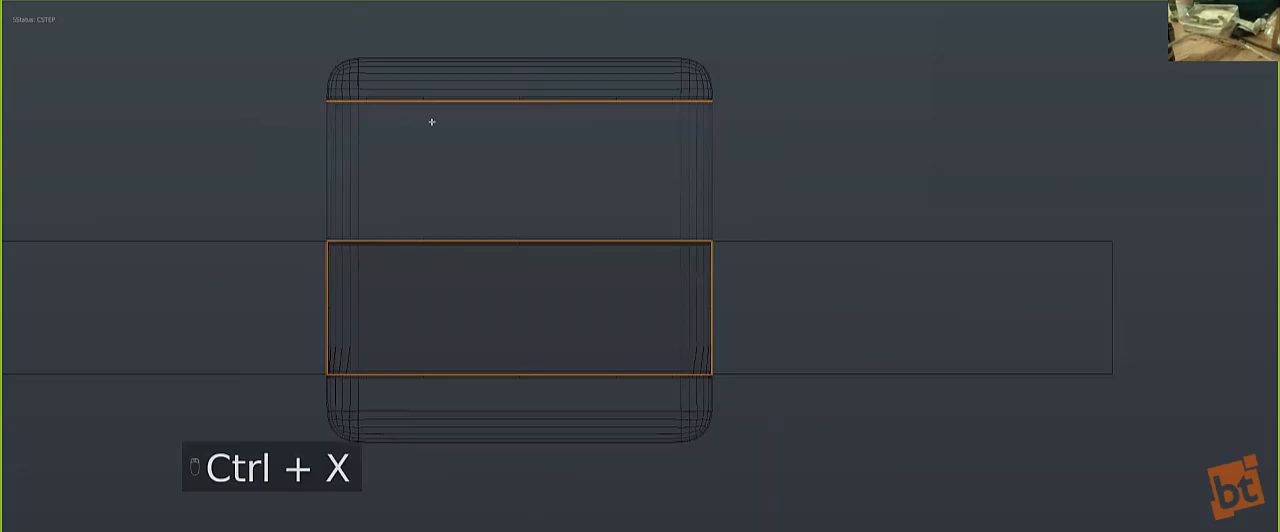
Step: Box-select stray vertices along the stepped seam in side view and dissolve them
key("KP_1")
key("KP_3")
key("a")
key("a")
middle_click_drag(543, 180, 580, 124, "shift")
scroll(580, 124, "up", 3)
key("a")
key("v")
key("b")
left_click_drag(310, 200, 502, 272)
key("ctrl+x")
scroll(688, 137, "down", 3)
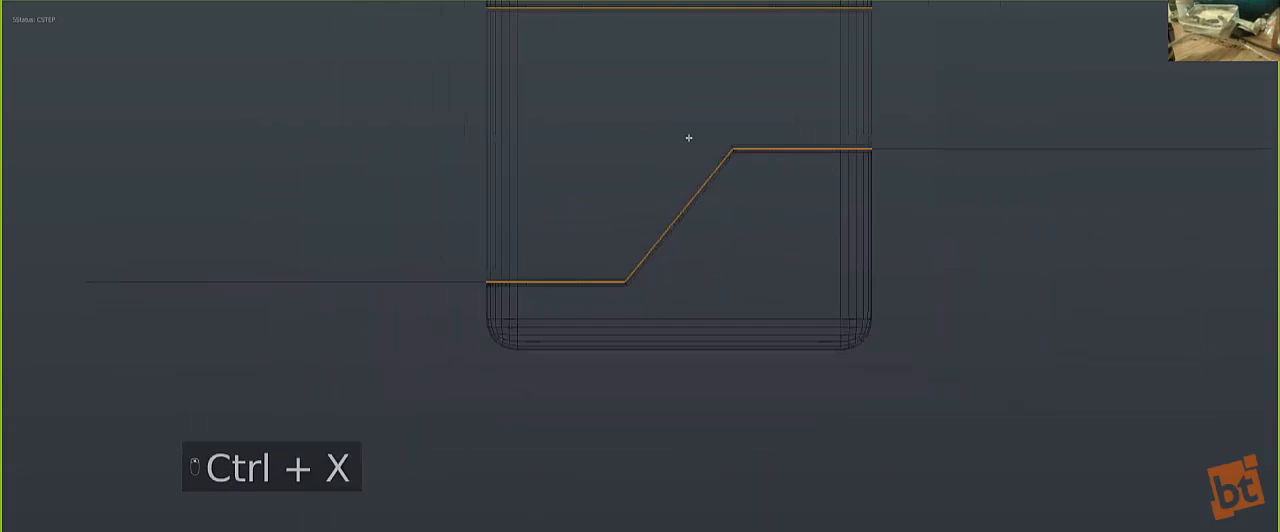
scroll(589, 303, "up", 1)
Step: Dissolve the stray vertices just below the lower level of the stepped seam
key("Tab")
key("Tab")
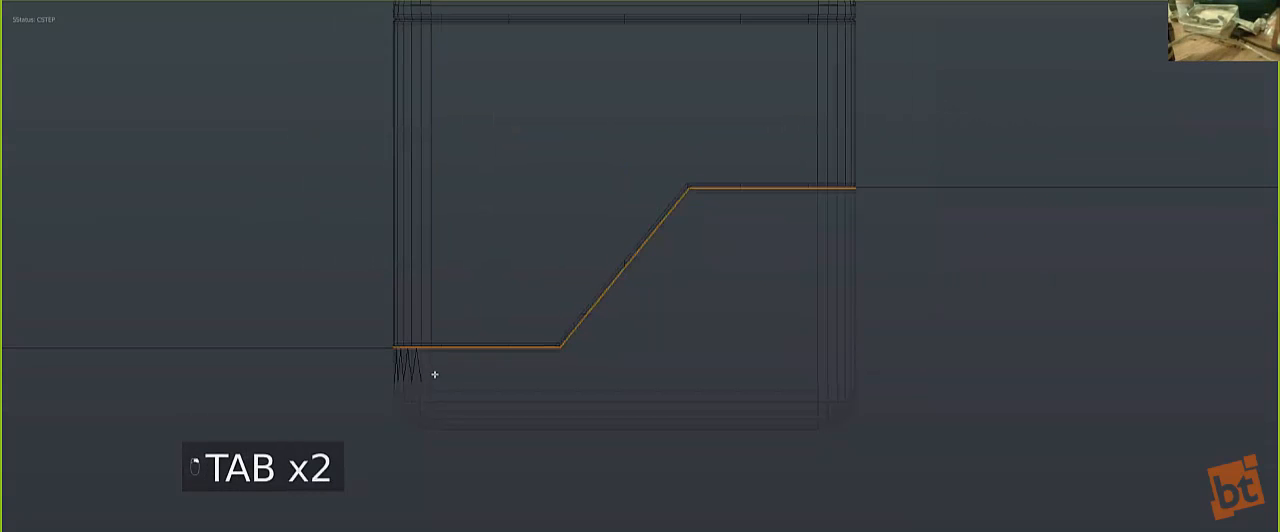
key("b")
left_click_drag(548, 434, 386, 349)
key("ctrl+x")
scroll(617, 91, "down", 3)
scroll(560, 194, "up", 2)
key("Tab")
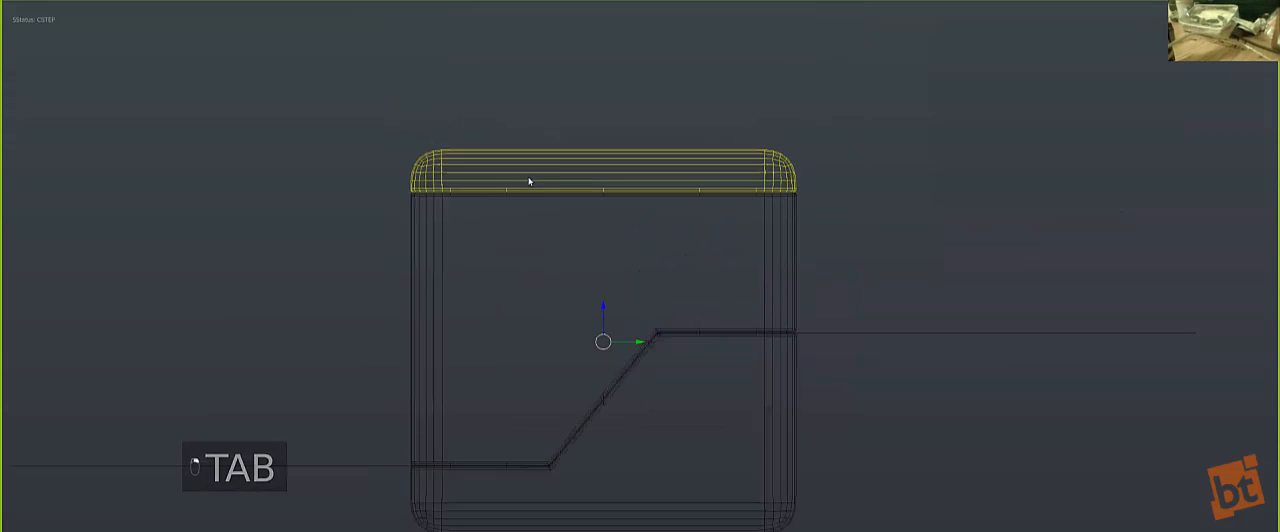
key("Tab")
Step: Dissolve the stray vertices just above the top seam and return to Object Mode in a solid front view
scroll(450, 178, "up", 2)
key("a")
key("a")
key("a")
middle_click_drag(438, 156, 485, 194, "shift")
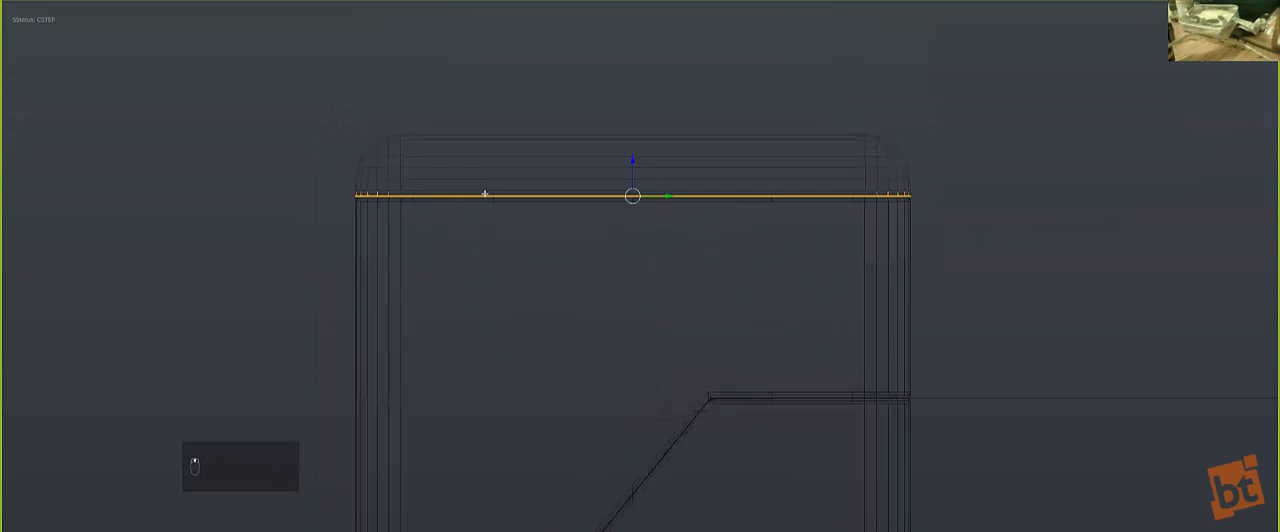
scroll(484, 200, "up", 2)
middle_click_drag(483, 237, 461, 265, "shift")
scroll(457, 238, "down", 2)
key("a")
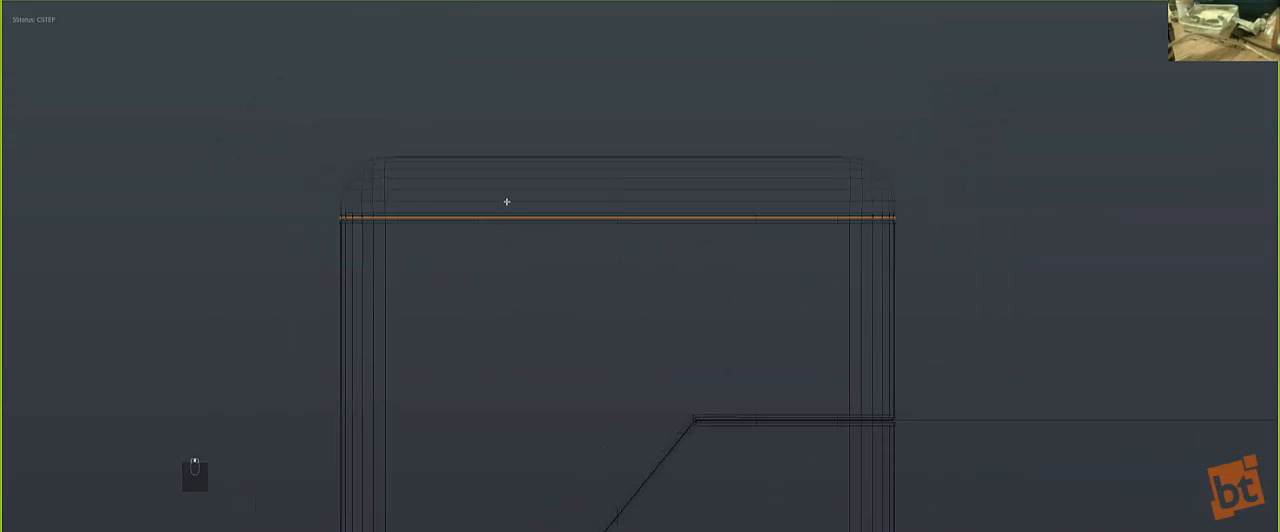
key("b")
left_click_drag(252, 168, 969, 215)
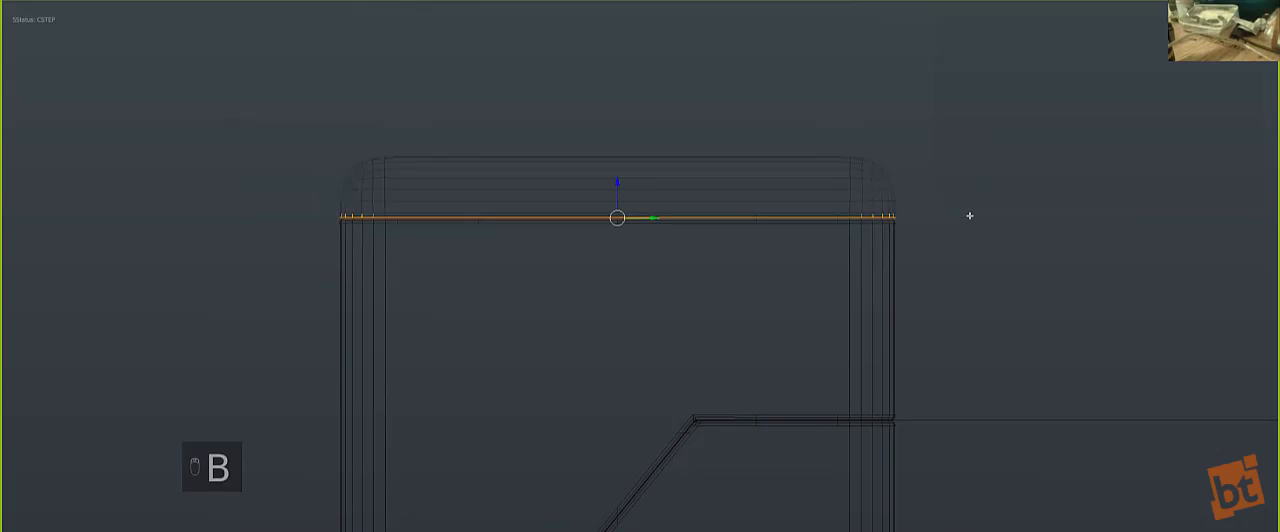
key("ctrl+x")
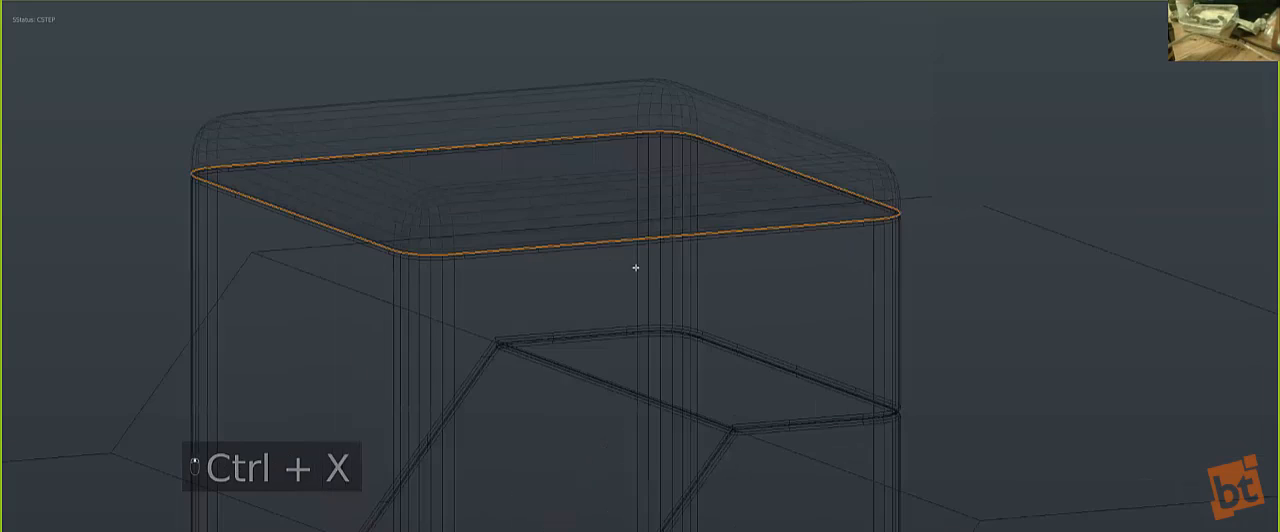
key("Tab")
key("KP_1")
key("z")
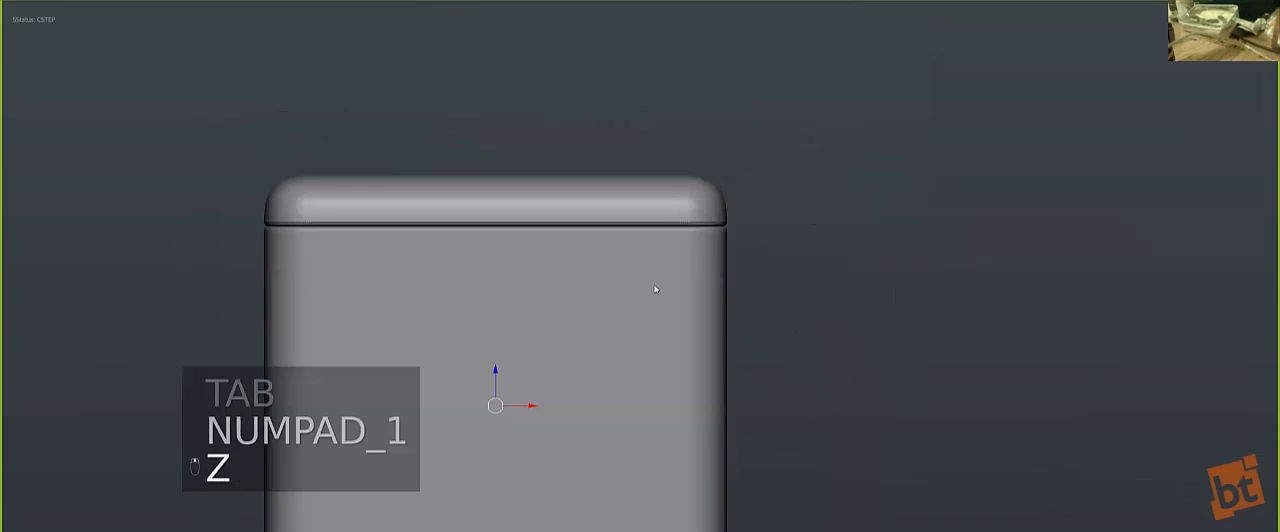
Step: Adjust the selected piece's bevel width with the Hard Ops B-Width tool
scroll(574, 230, "up", 3)
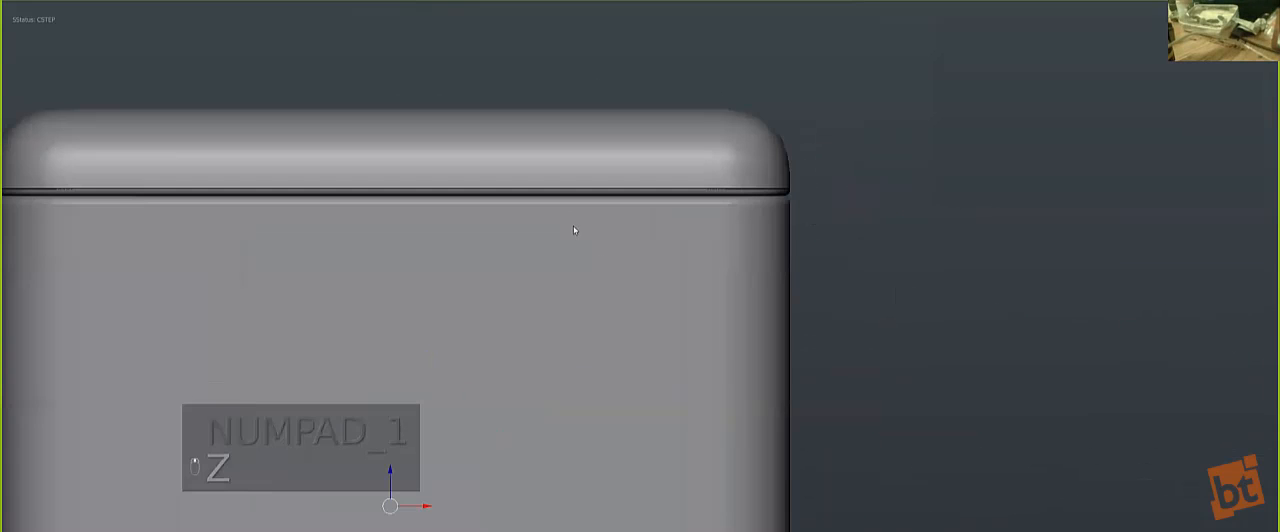
key("q")
left_click(568, 238)
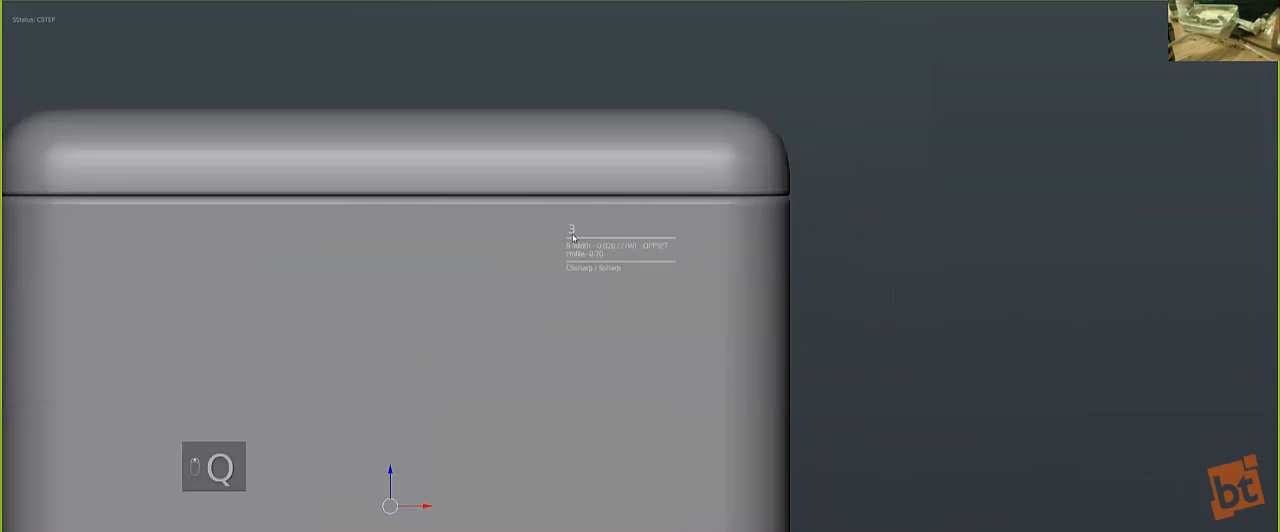
Step: Look through the Modifiers, Materials and Misc sections of the HOps Helper for the bevelled piece
key("ctrl+grave")
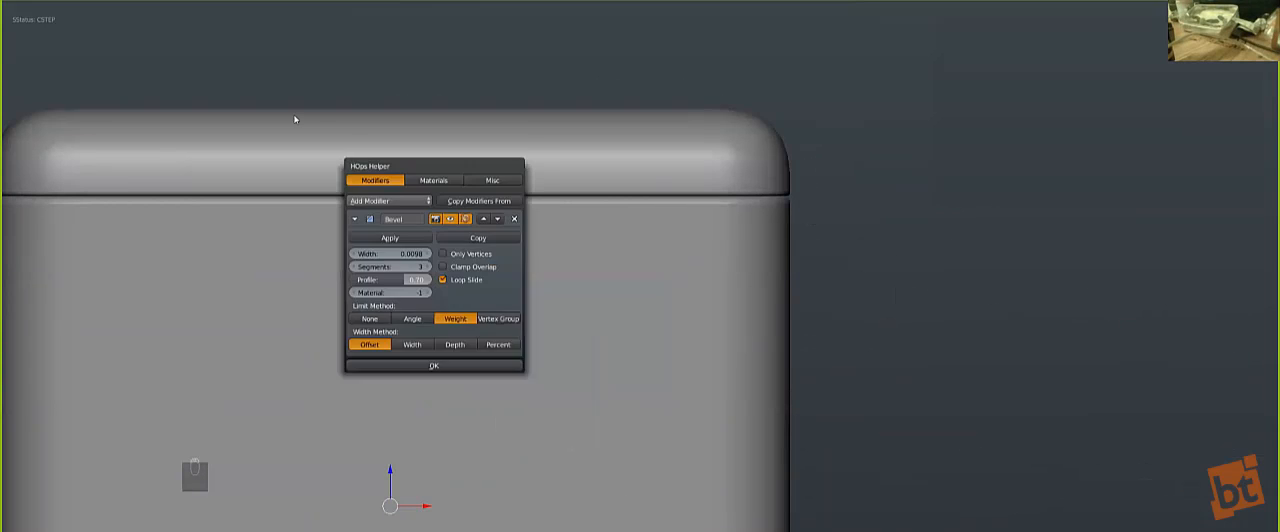
left_click(277, 104)
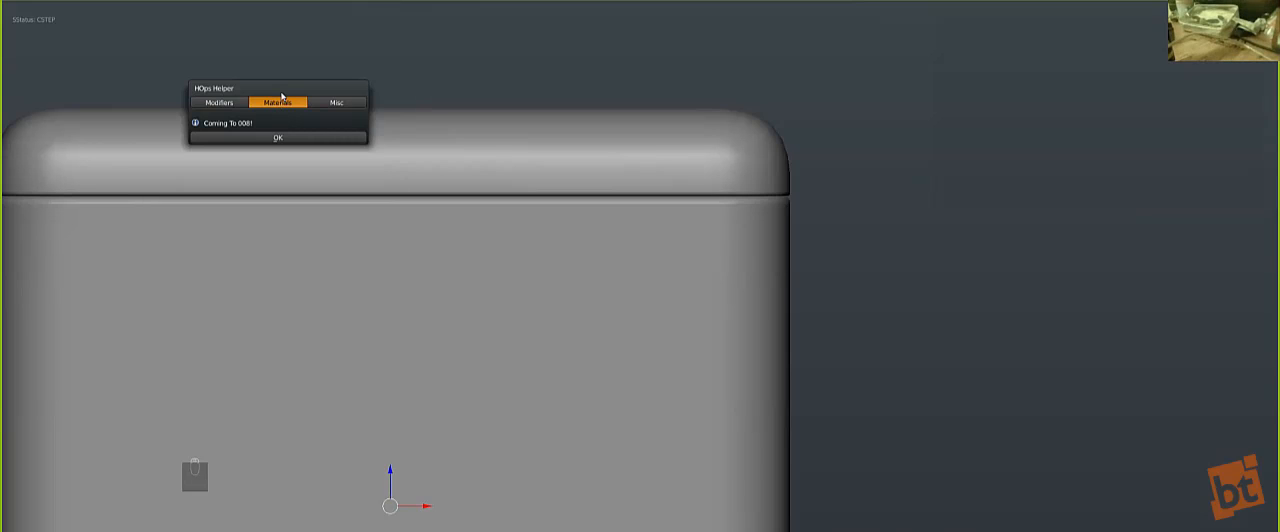
left_click_drag(282, 95, 336, 71)
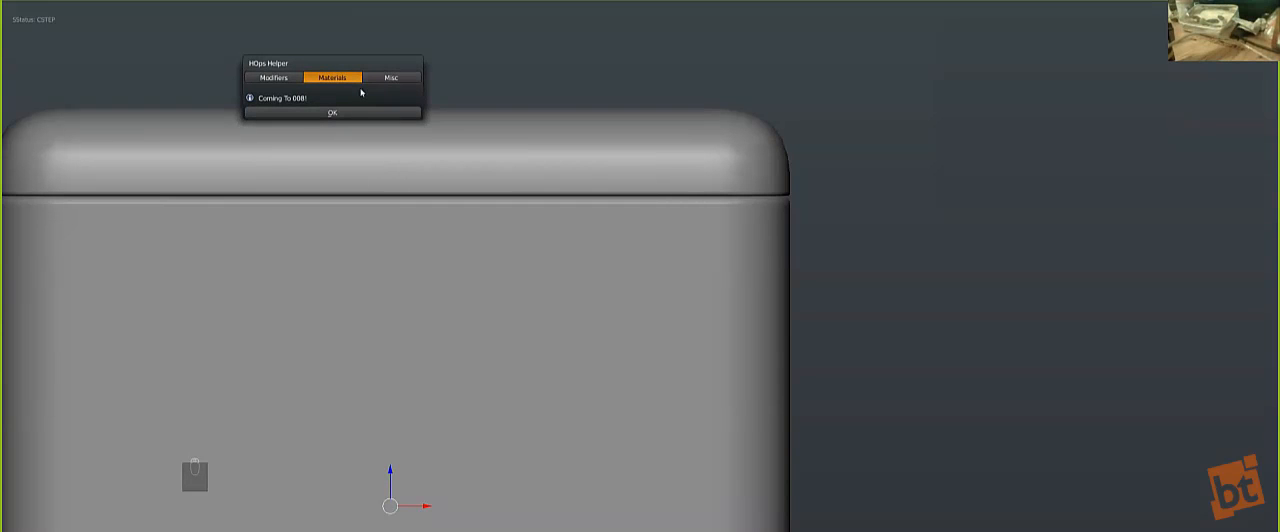
left_click_drag(420, 63, 534, 63)
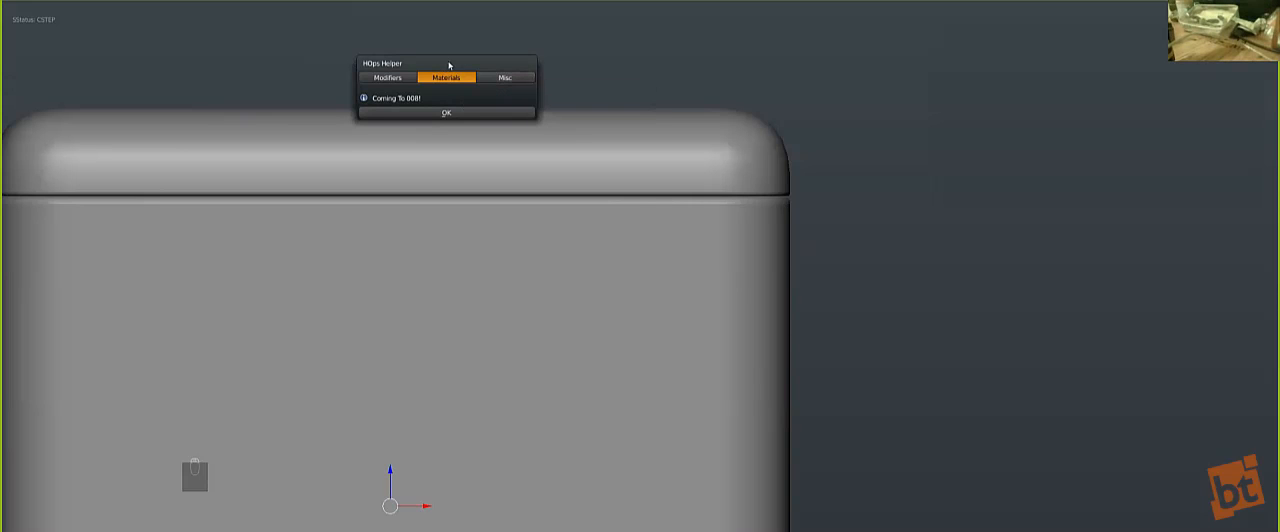
left_click(490, 79)
left_click_drag(434, 91, 449, 223)
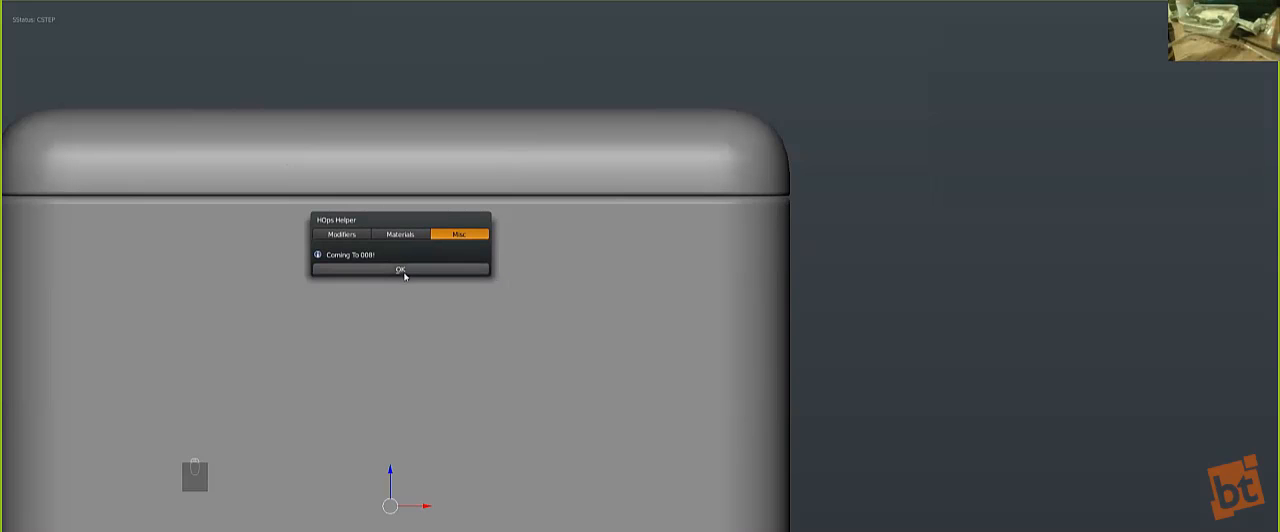
mouse_move(424, 231)
left_mouse_down()
mouse_move(480, 250)
mouse_move(412, 228)
mouse_move(423, 227)
left_mouse_up()
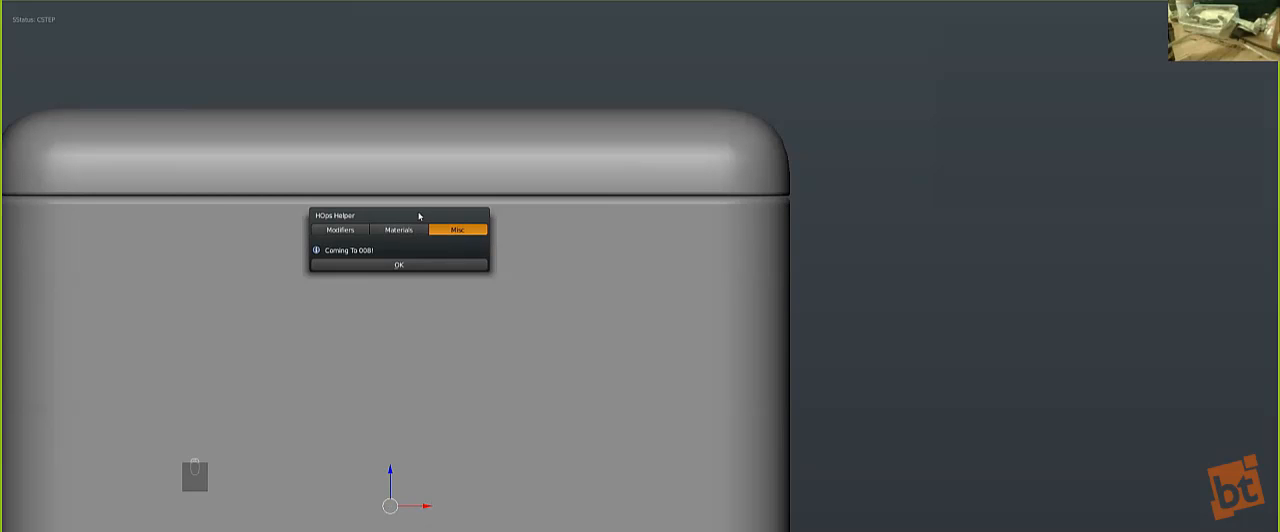
left_click_drag(411, 226, 403, 184)
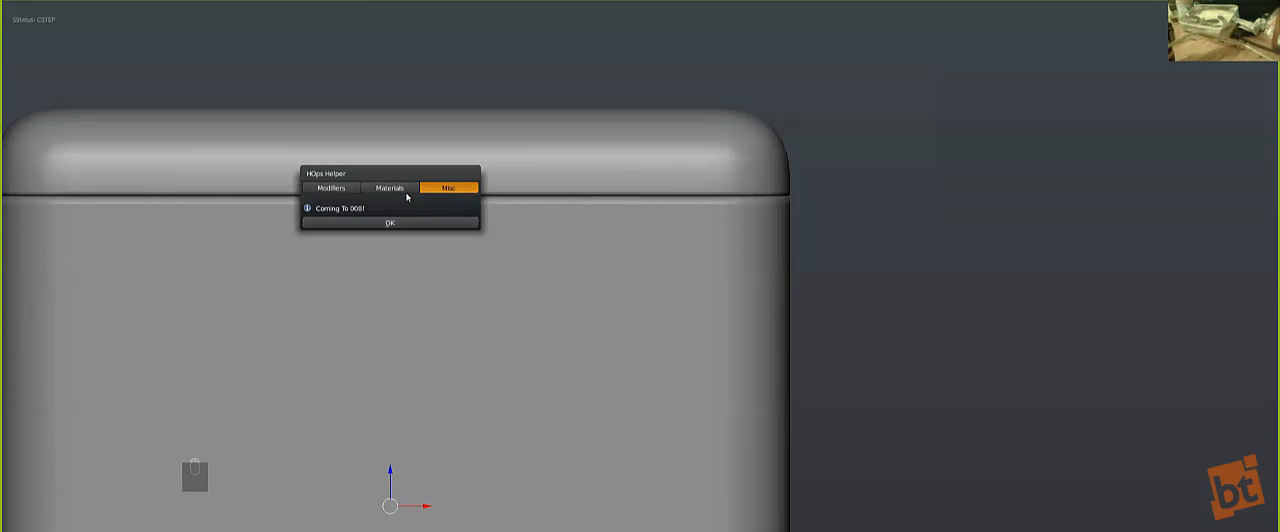
scroll(589, 214, "down", 4)
middle_click_drag(509, 257, 556, 303)
key("KP_1")
key("shift+a")
mouse_move(555, 300)
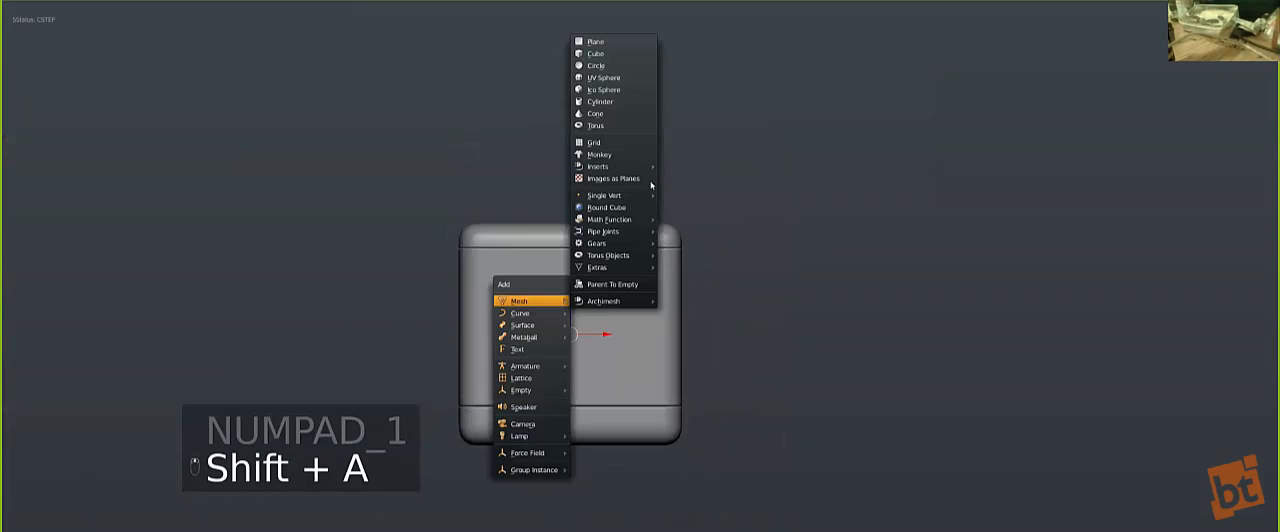
left_click(619, 43)
key("z")
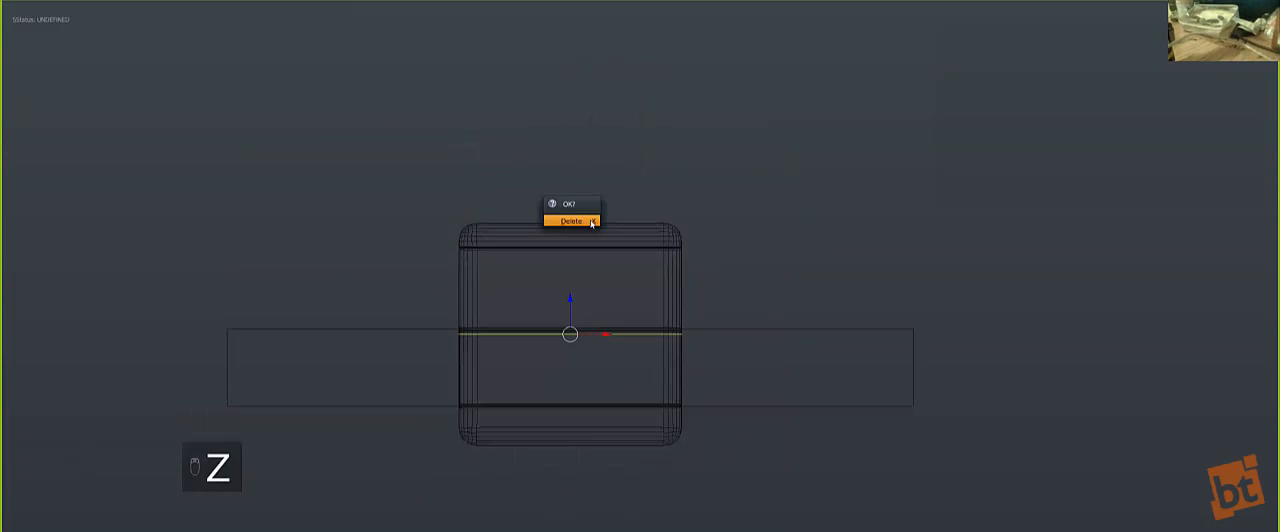
Step: Delete the stepped cutter plane that runs through the cube and return to solid shading
middle_click_drag(565, 371, 751, 334)
key("z")
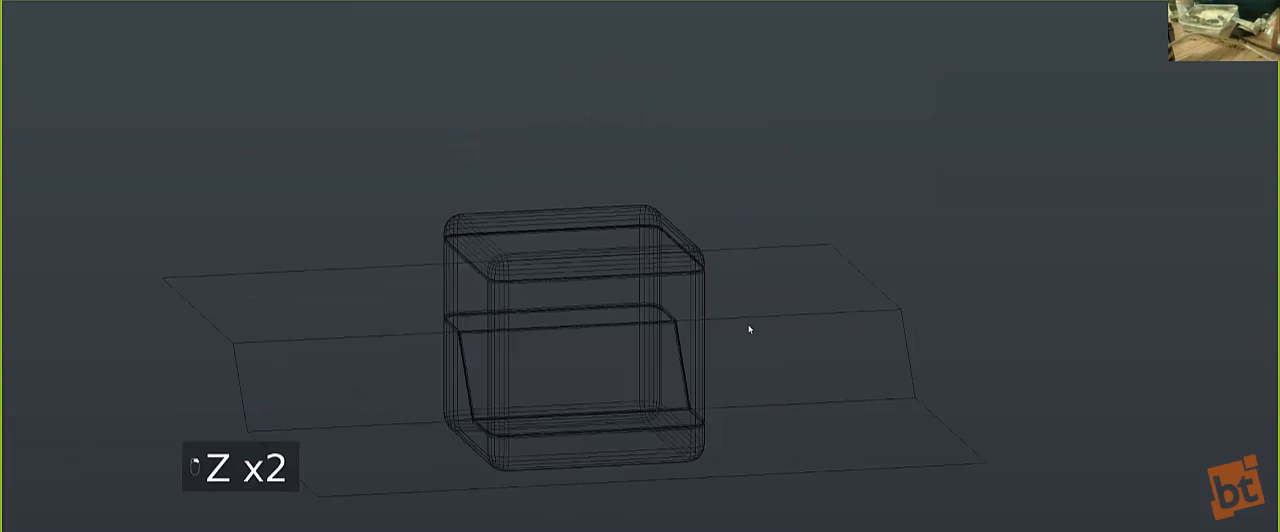
right_click(744, 322)
key("x")
left_click(744, 320)
key("z")
Step: Select the cube's middle piece and display the AutoMirror settings
right_click(650, 364)
middle_click_drag(603, 354, 618, 261)
scroll(618, 261, "up", 3)
middle_click_drag(542, 297, 563, 328)
scroll(566, 309, "down", 1)
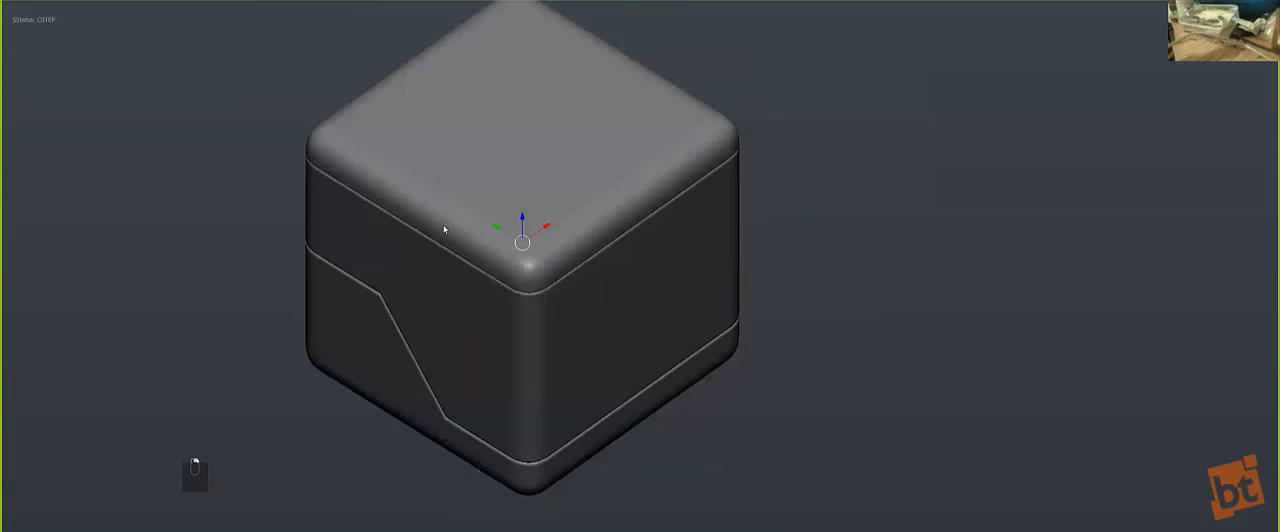
key("t")
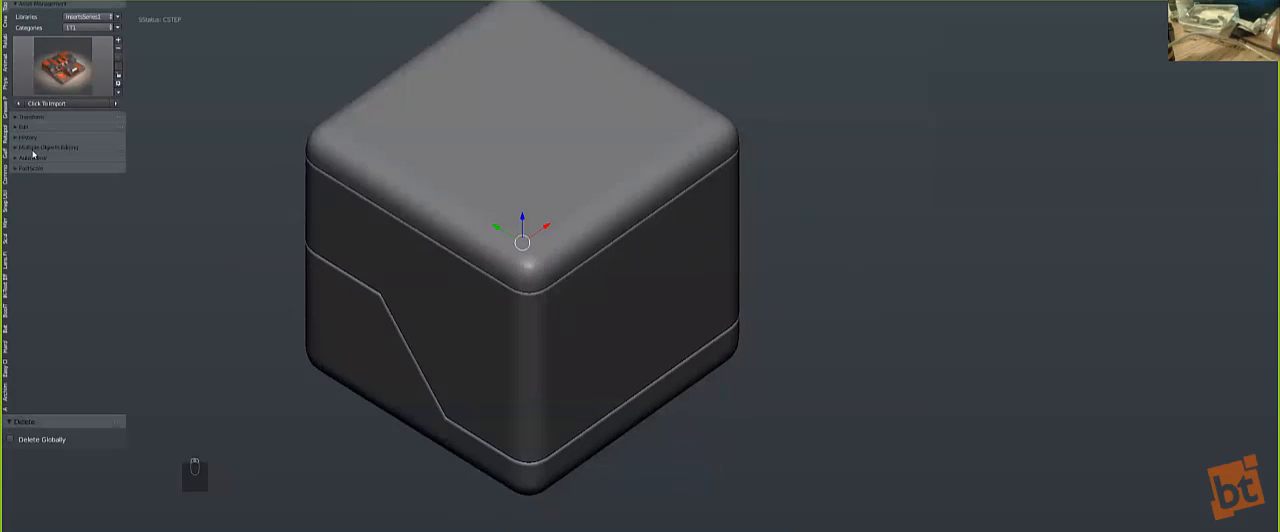
left_click(31, 158)
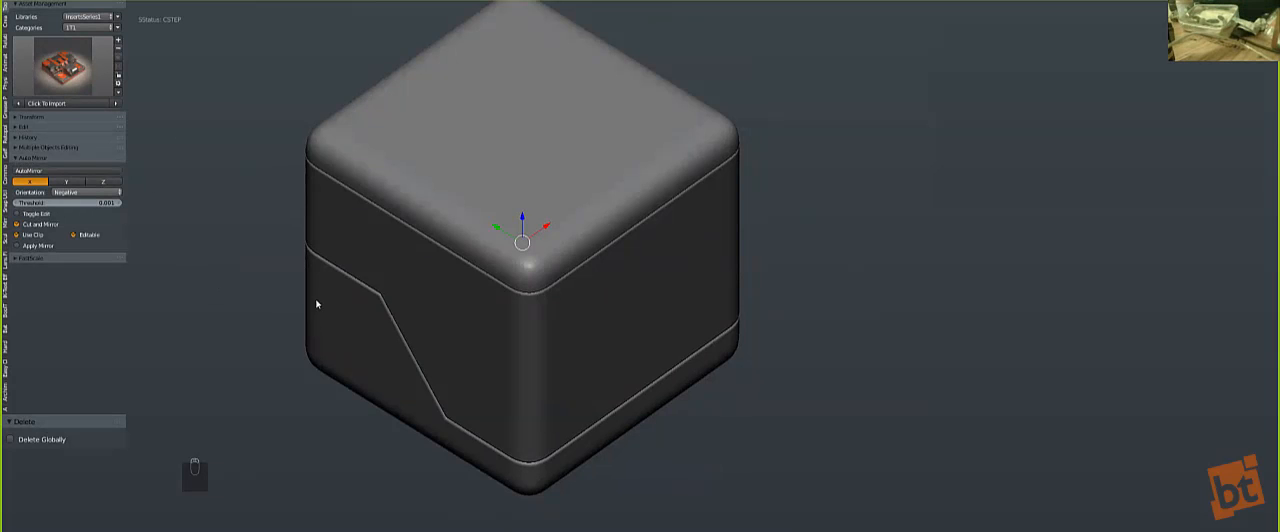
middle_click_drag(523, 369, 555, 282)
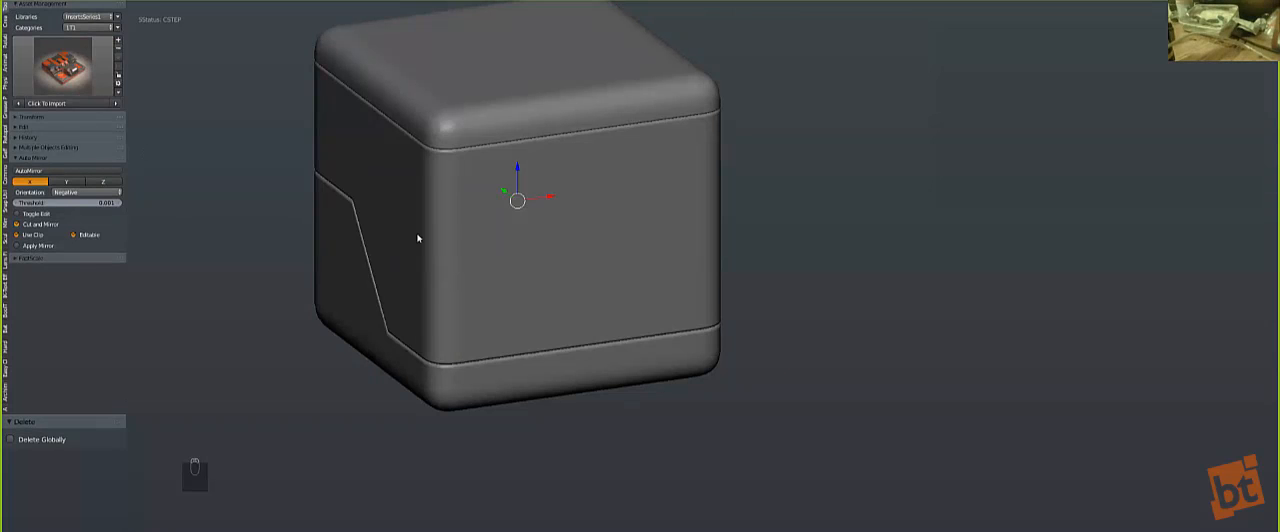
scroll(463, 245, "down", 1)
middle_click_drag(510, 257, 500, 256)
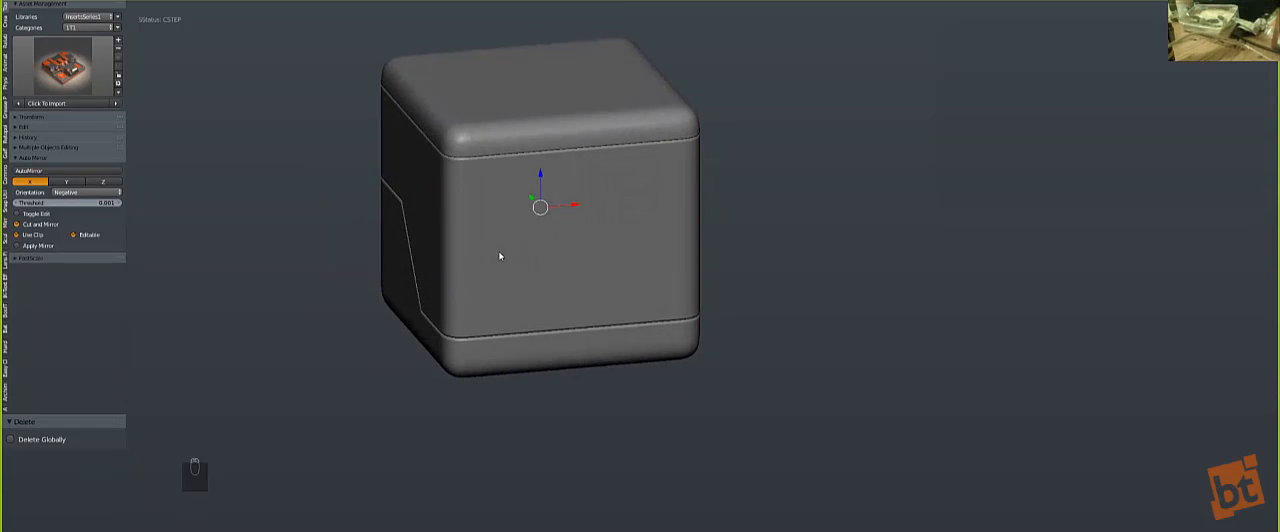
middle_click_drag(546, 281, 570, 294)
scroll(434, 265, "up", 2)
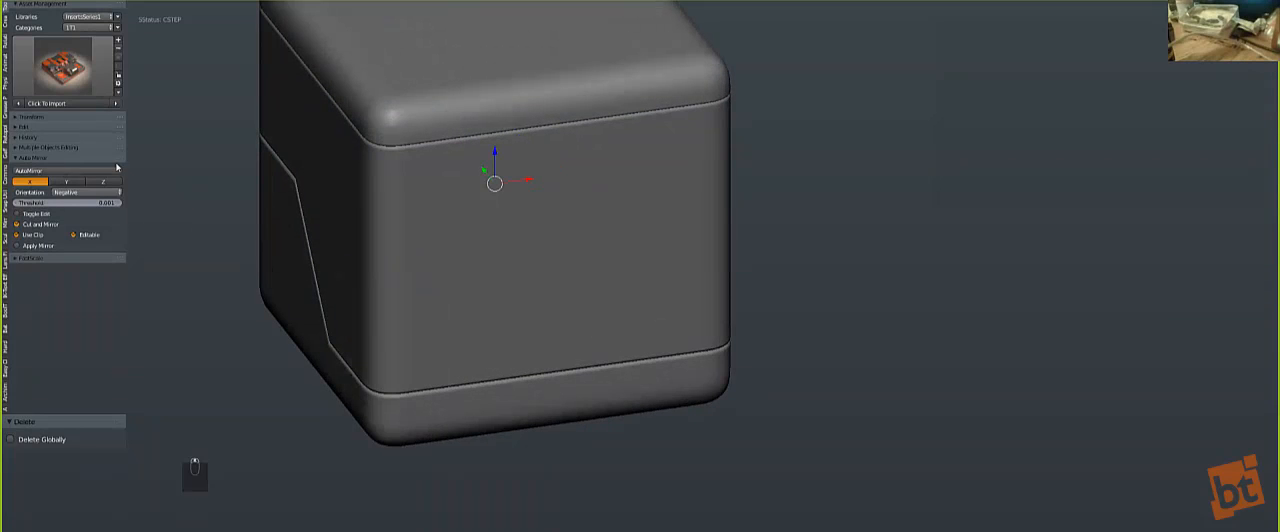
Step: Reveal the middle piece's hidden geometry in Edit Mode, clear the selection and return to Object Mode
key("Tab")
key("alt+h")
key("a")
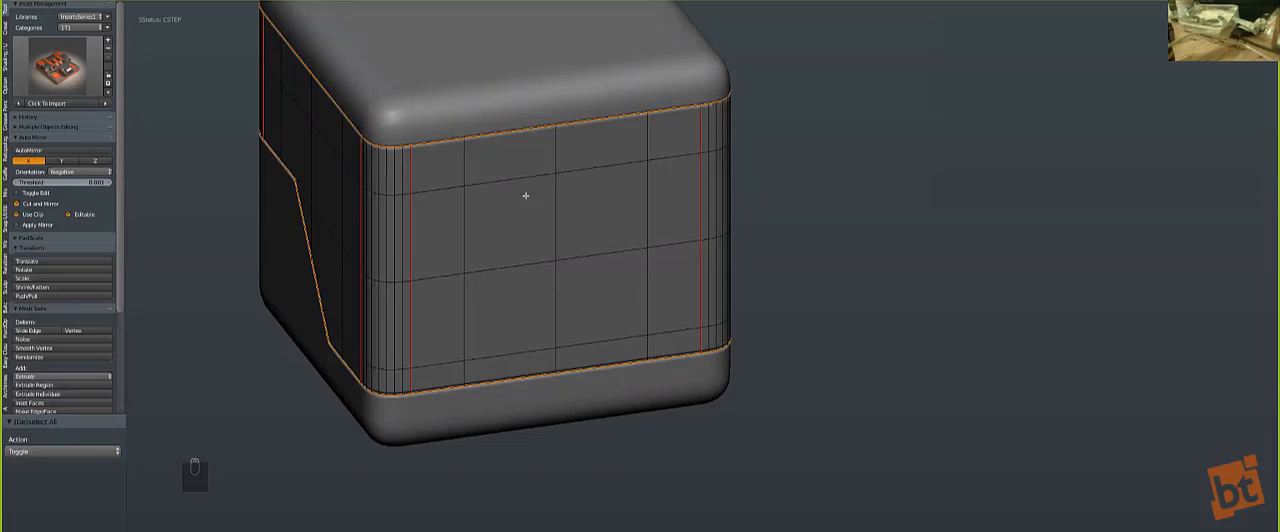
key("Tab")
Step: Try to move the middle piece sideways out of the cube
key("z")
key("z")
key("a")
key("g")
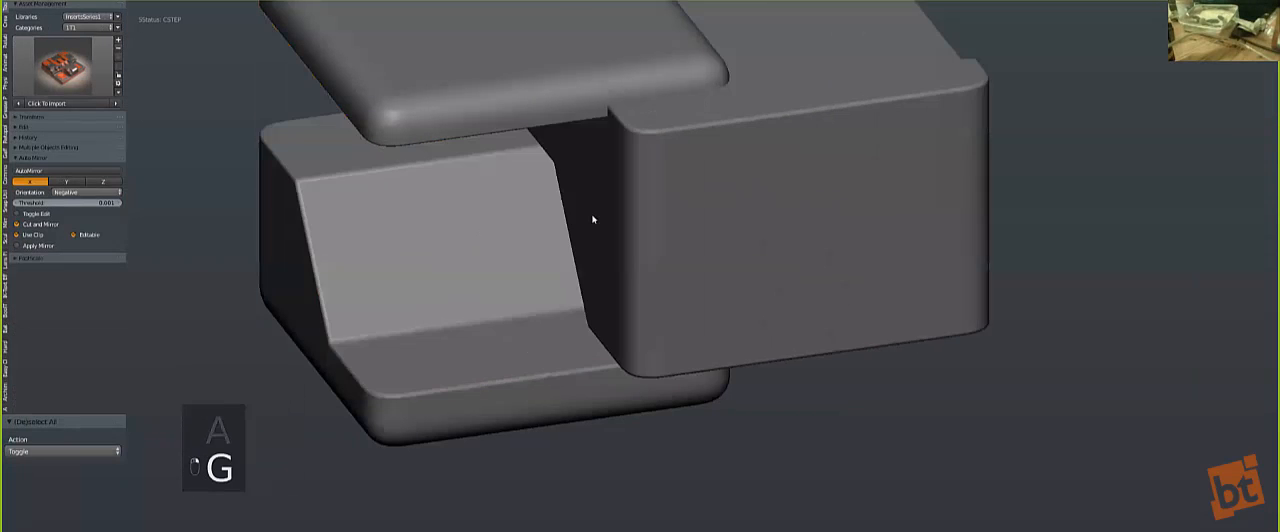
right_click(491, 223)
Step: Symmetrize the middle piece along the X axis with Hard Ops and reveal its hidden mesh
middle_click_drag(546, 217, 490, 194)
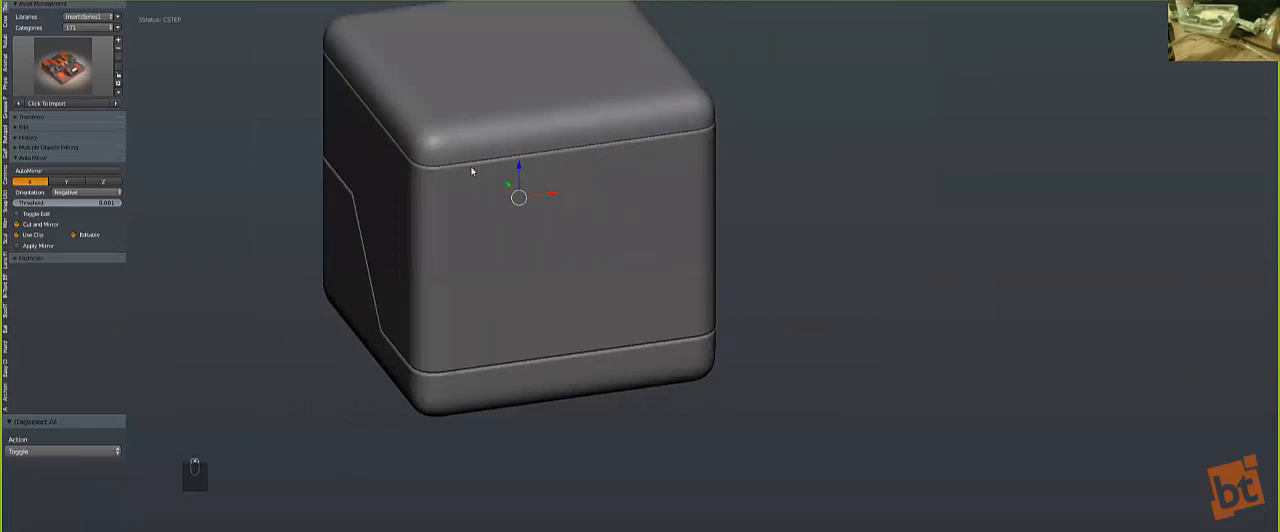
key("alt+x")
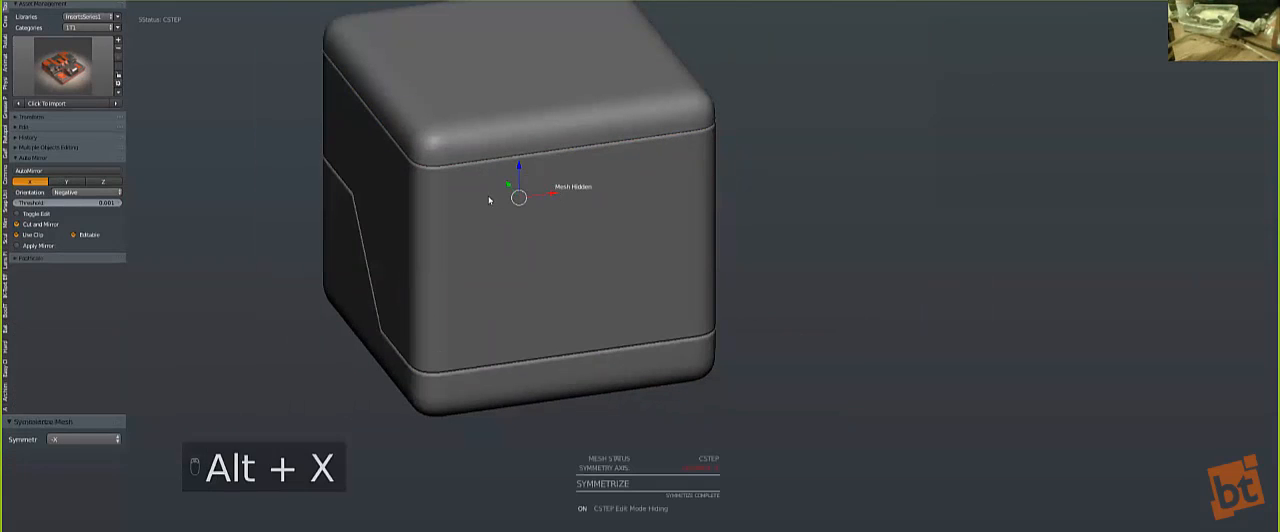
key("Tab")
key("alt+h")
key("Tab")
Step: Open the Hard Ops Mirror Helper and examine its Auto Mirror and symmetrize options
key("q")
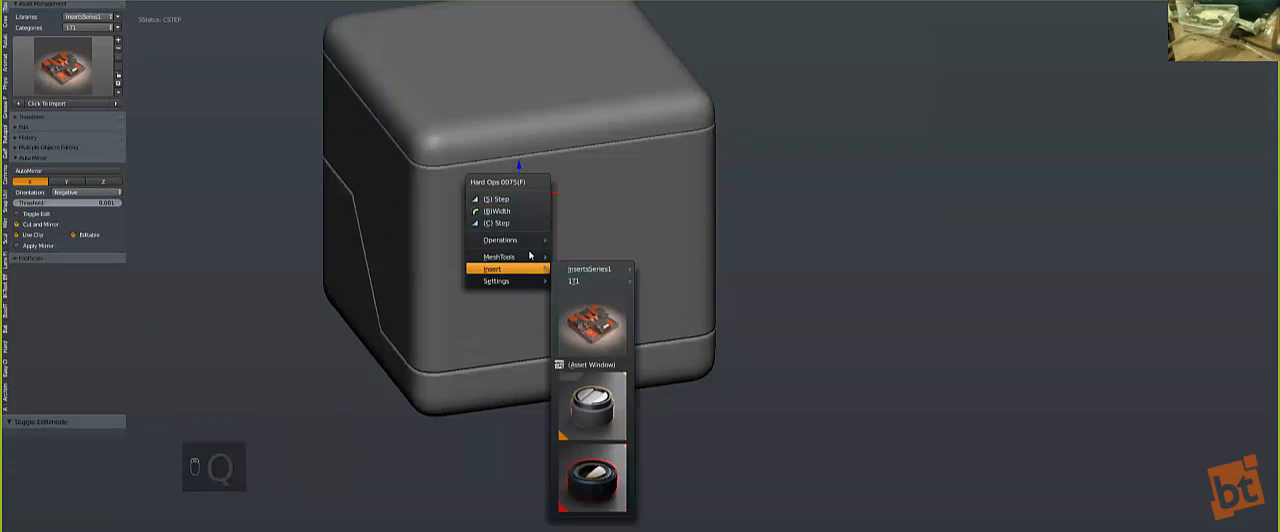
mouse_move(529, 258)
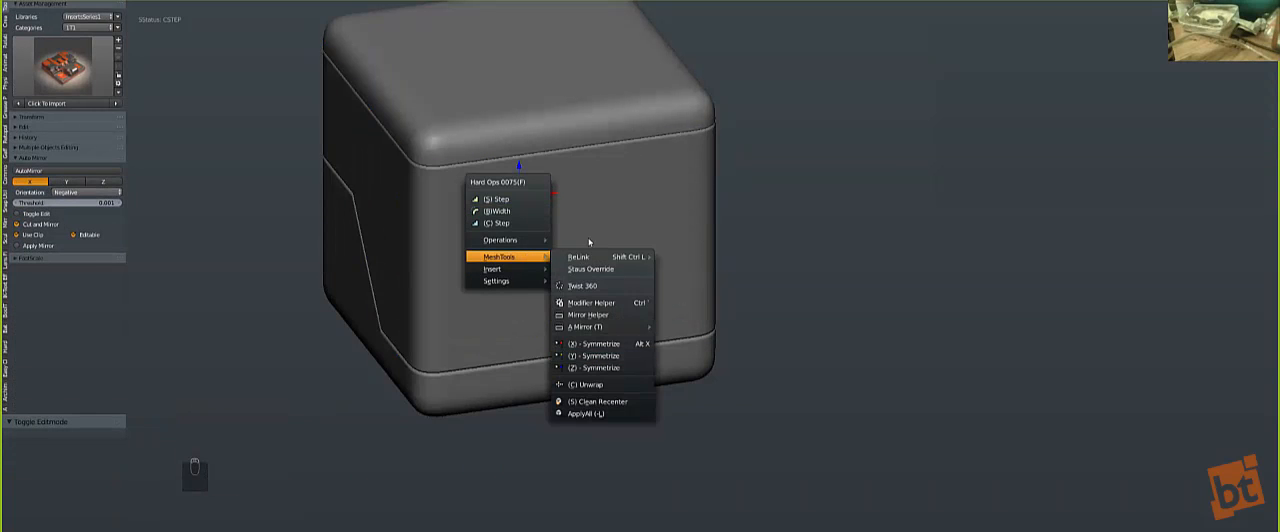
key("q")
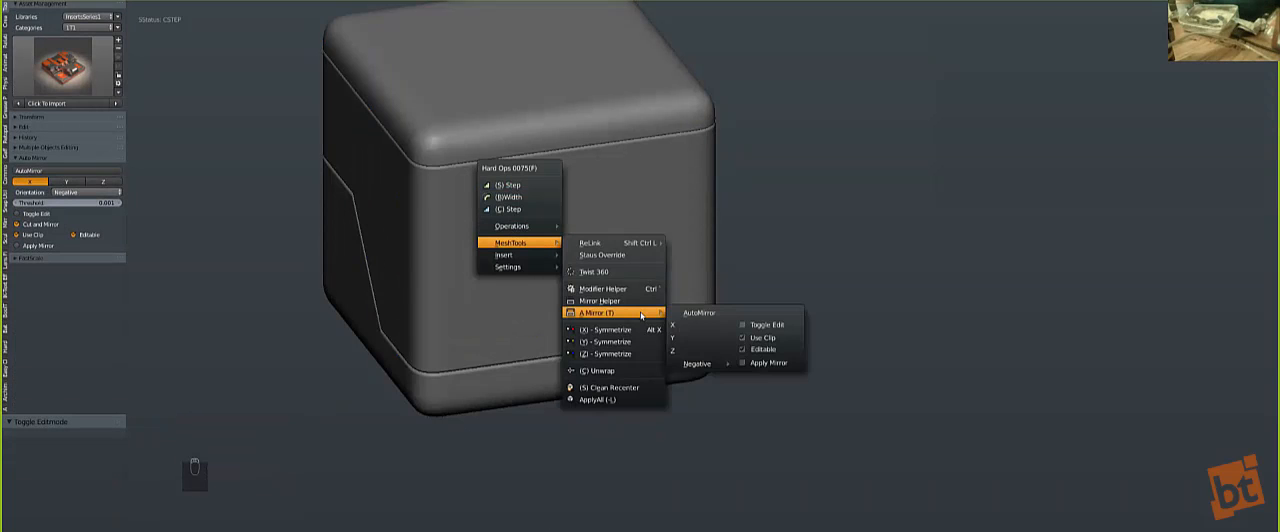
left_click(632, 301)
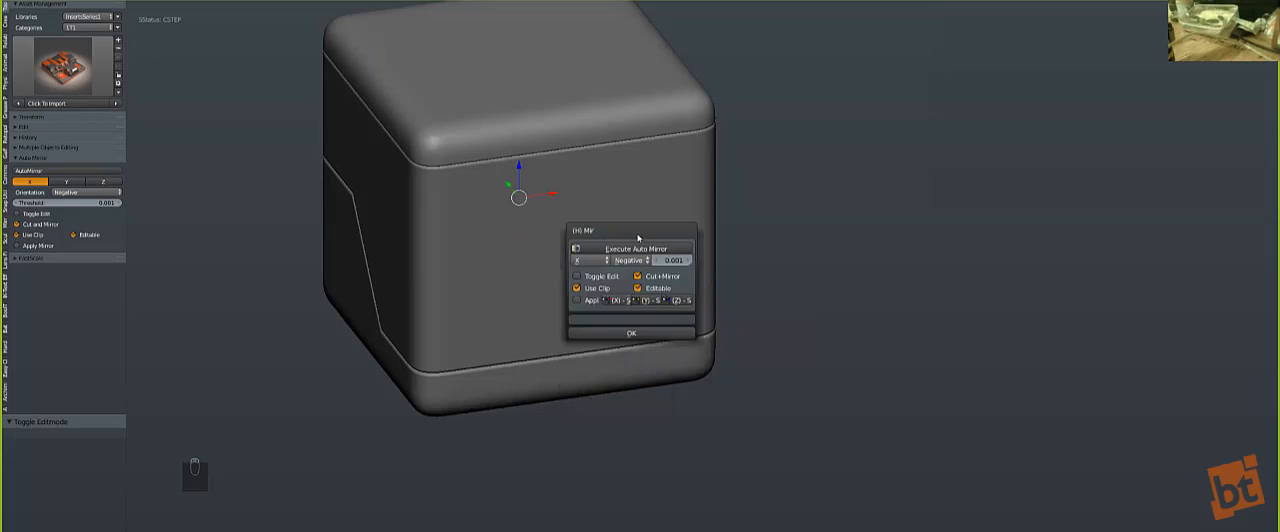
left_click_drag(643, 307, 829, 229)
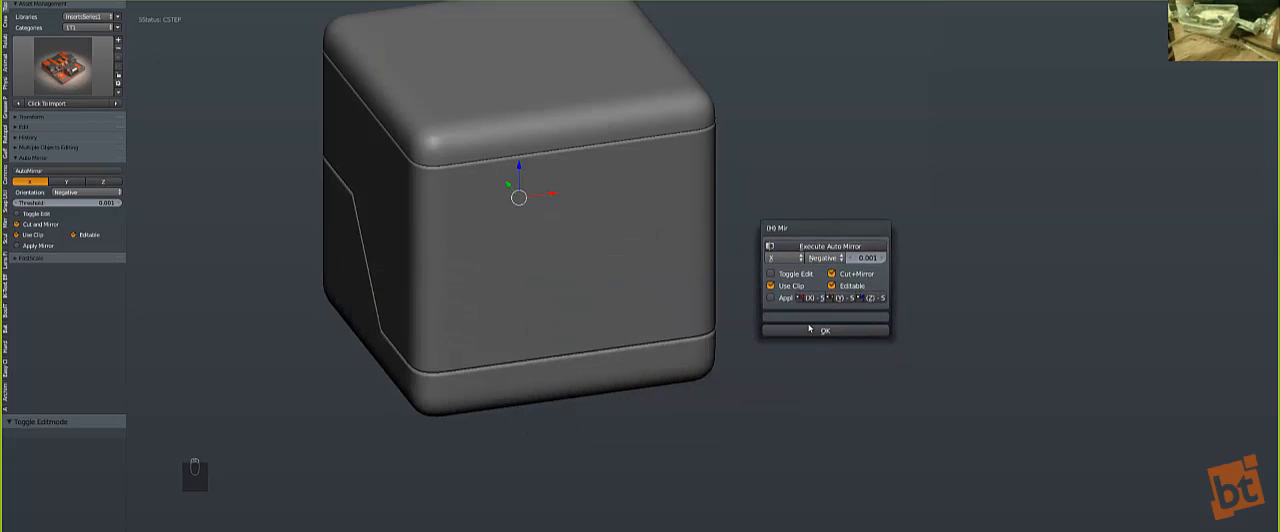
Step: Run AutoMirror across X on the middle piece and check the remaining half in Edit Mode
key("q")
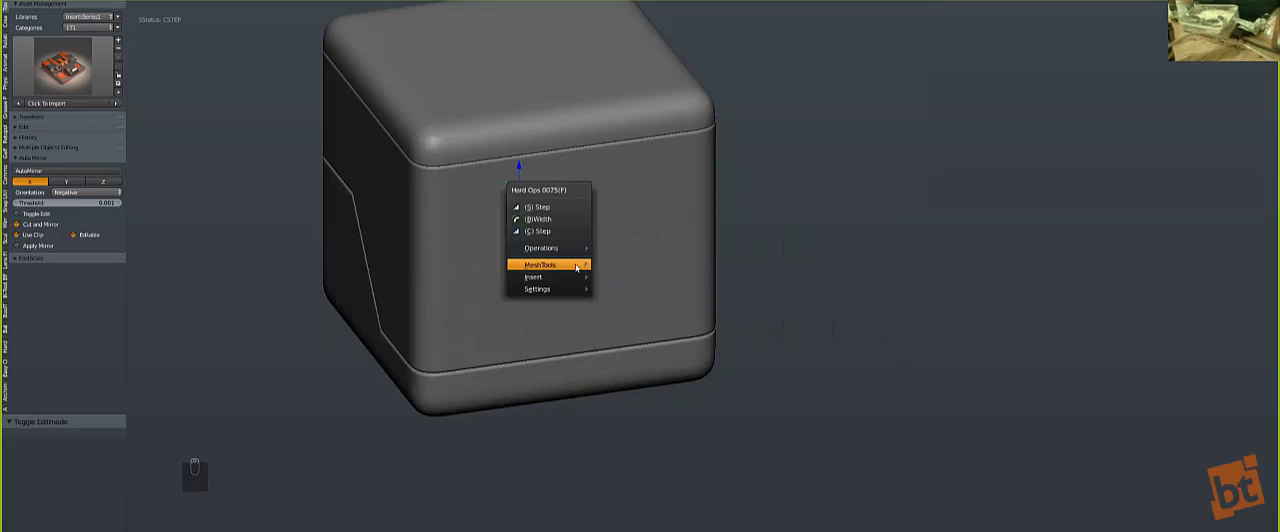
mouse_move(575, 264)
mouse_move(667, 338)
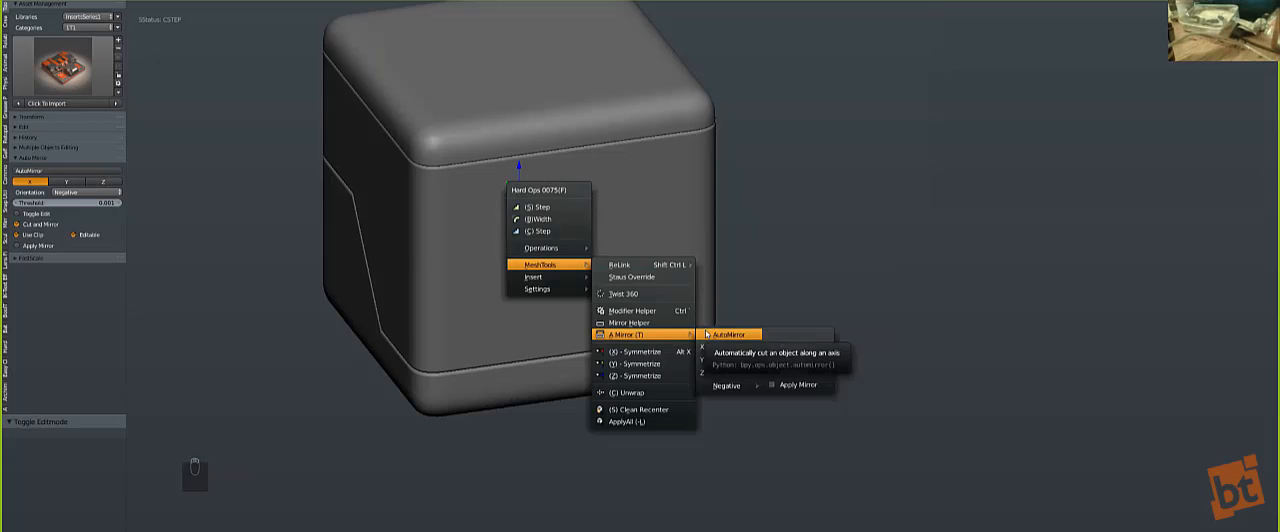
left_click(716, 334)
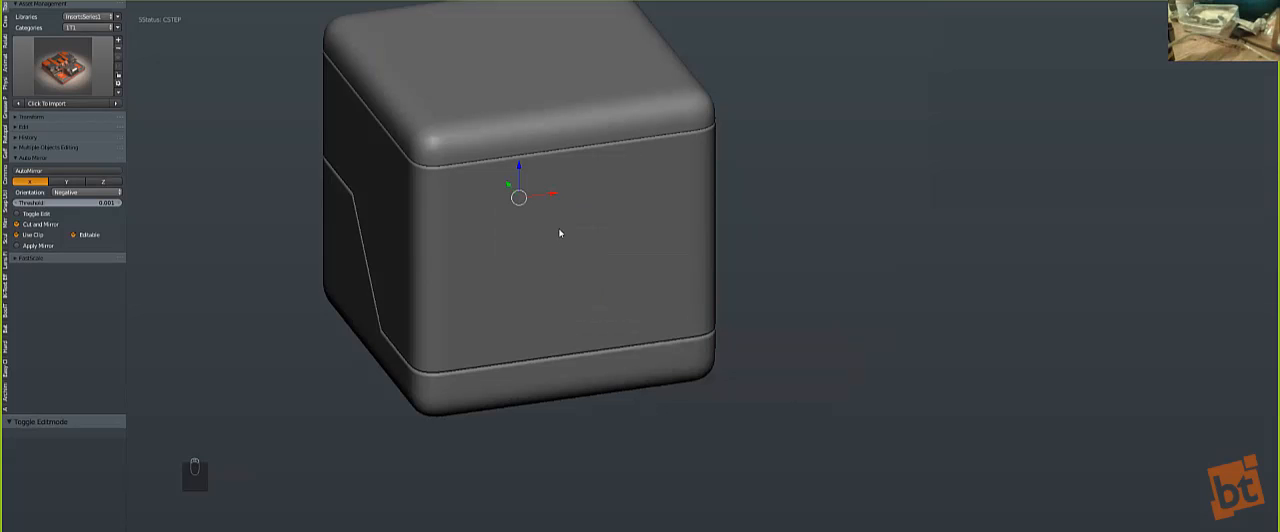
key("Tab")
scroll(558, 228, "up", 4)
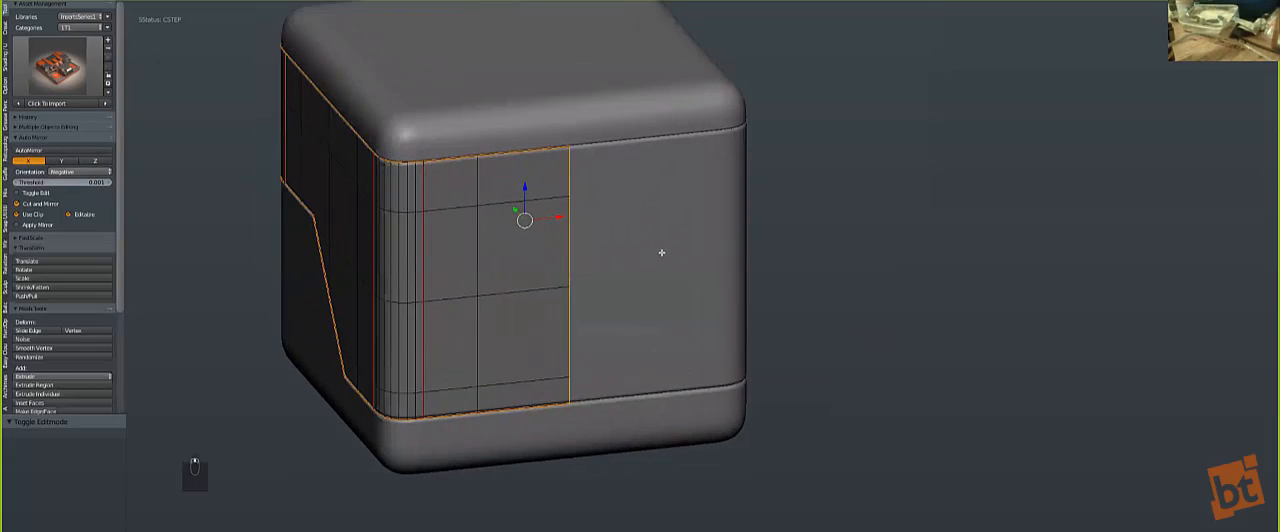
scroll(661, 252, "up", 2)
key("Tab")
Step: Add a cube in front view, shrink it and move it about -0.915 in X and 0.190 in Z
scroll(566, 257, "down", 5)
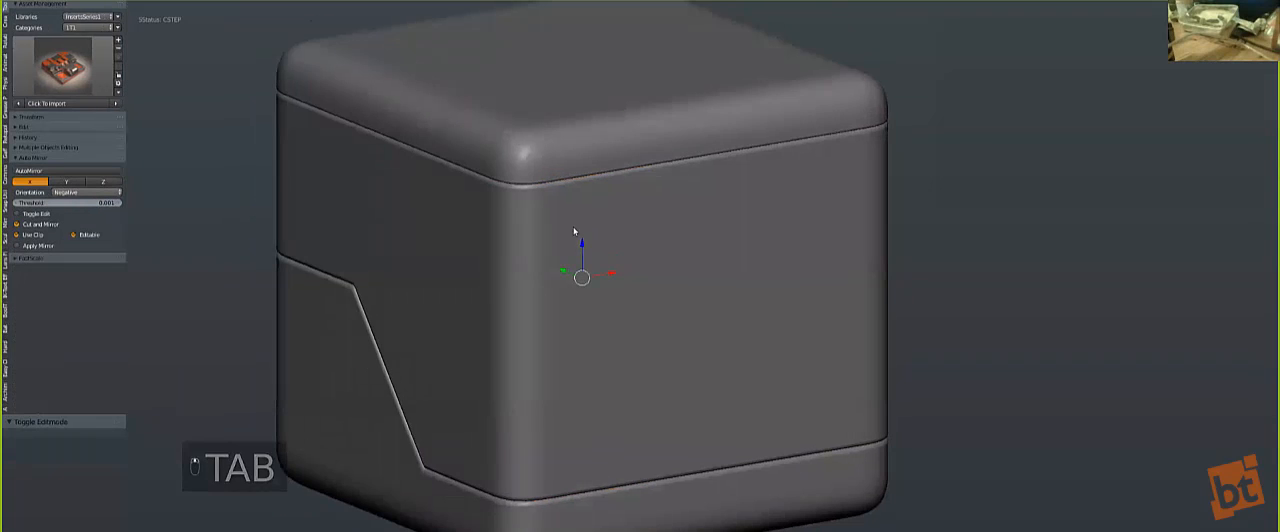
key("KP_1")
key("shift+a")
left_click(608, 237)
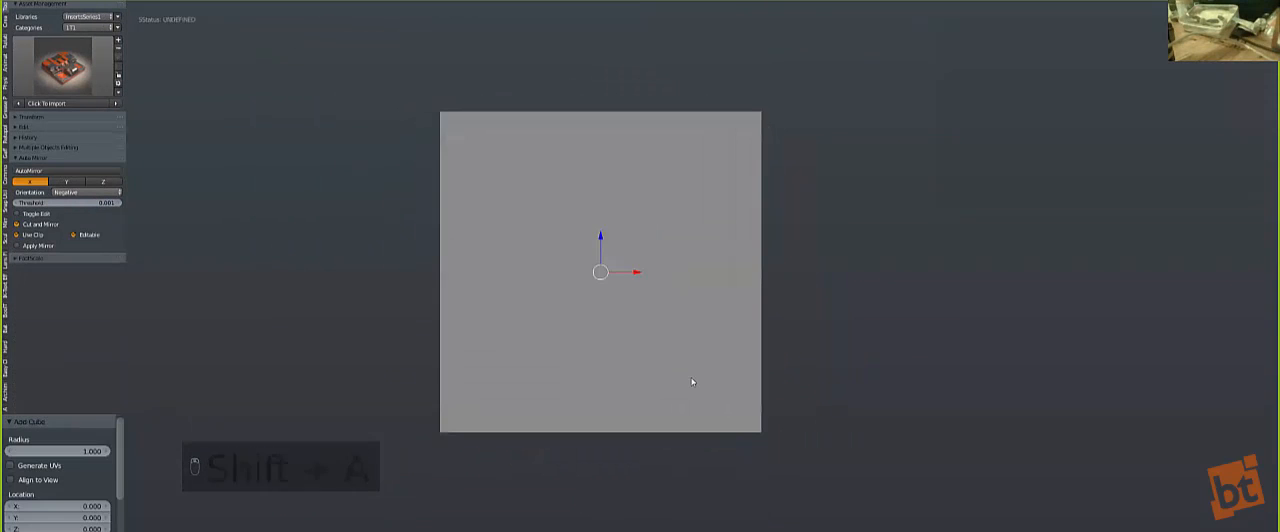
key("s")
left_click(699, 329)
key("g")
left_click(529, 281)
Step: Adjust the small cube's scale and shift it about 0.325 along Y at the large cube's edge
key("z")
key("s")
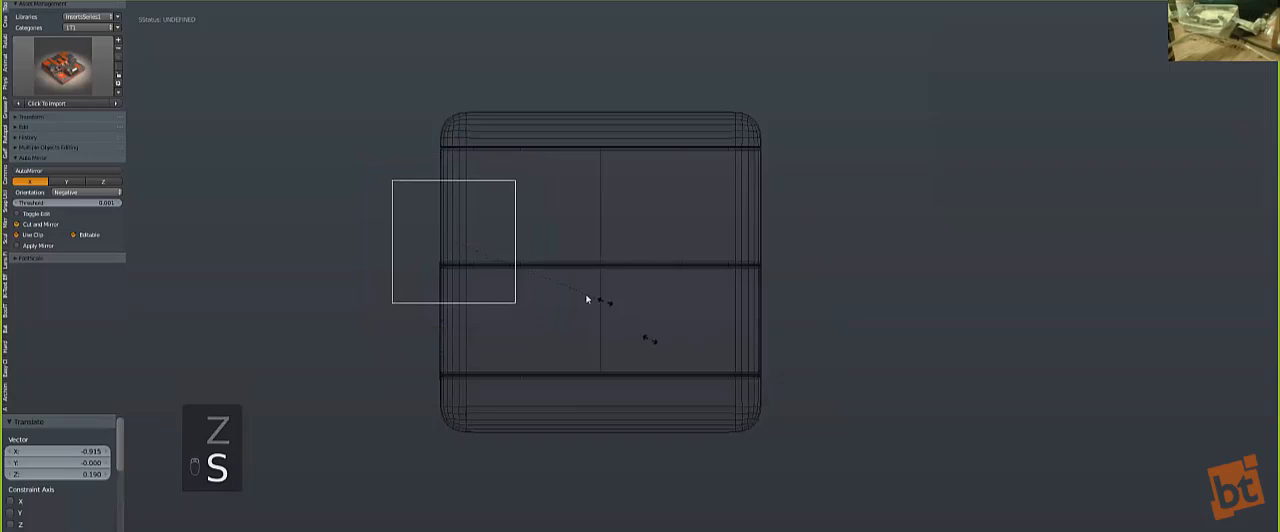
left_click(555, 299)
middle_click_drag(501, 282, 541, 313)
key("g")
left_click(672, 374)
key("z")
key("g")
left_click(658, 363)
Step: Select the cube's middle piece and apply its Mirror modifier in the Hard Ops Helper
middle_click_drag(695, 345, 648, 275)
right_click(647, 271)
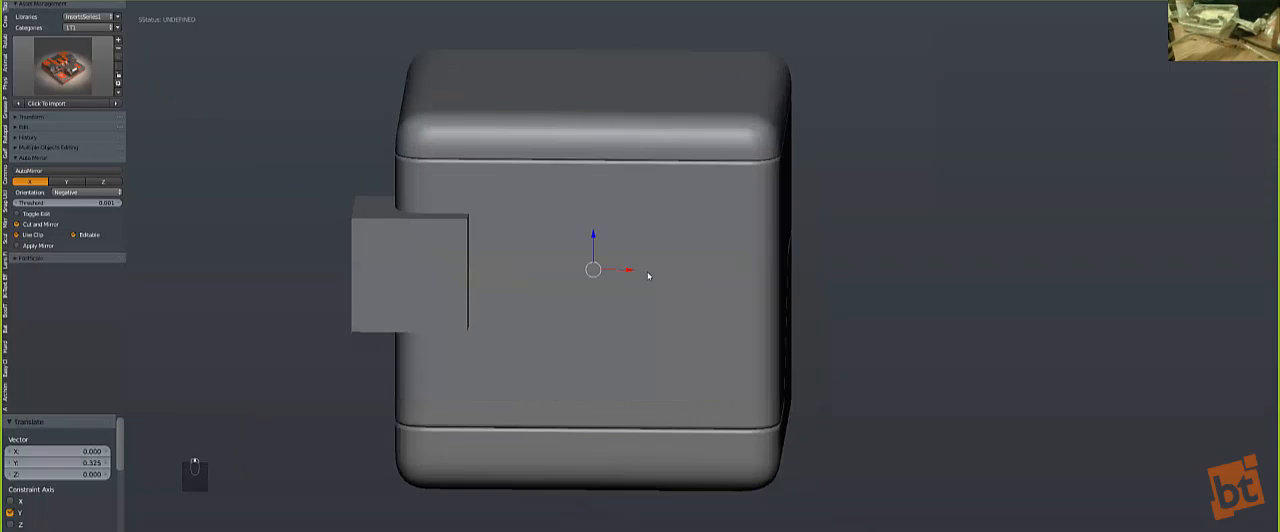
key("z")
middle_click_drag(712, 217, 789, 194)
key("ctrl+grave")
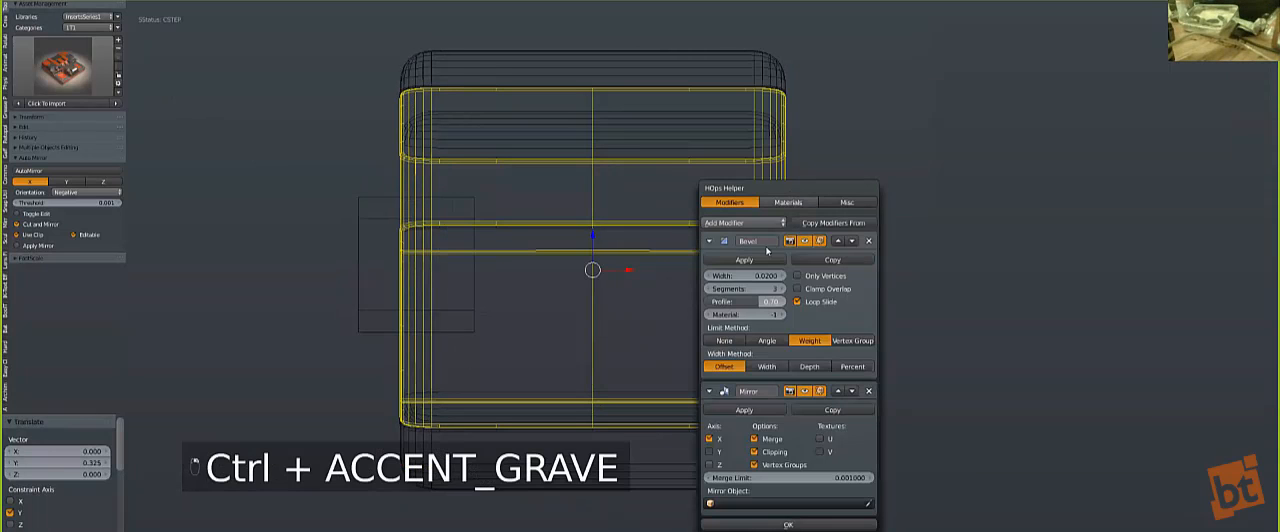
left_click(731, 416)
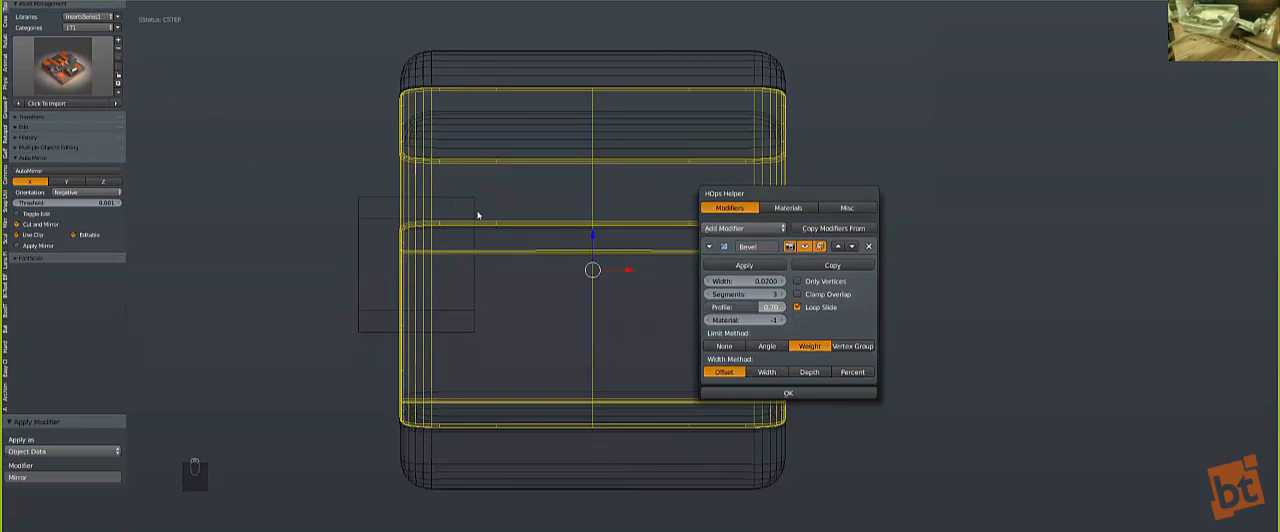
Step: Mirror the small cutter cube across X onto the opposite edge of the middle piece
key("z")
right_click(428, 250)
right_click(588, 247, "shift")
key("alt+shift+x")
middle_click_drag(608, 266, 631, 309)
Step: Subtract the mirrored cutter cubes from the middle piece with a Boolean difference to notch both front corners
key("a")
key("ctrl+KP_Subtract")
key("a")
key("q")
left_click(624, 410)
key("z")
key("z")
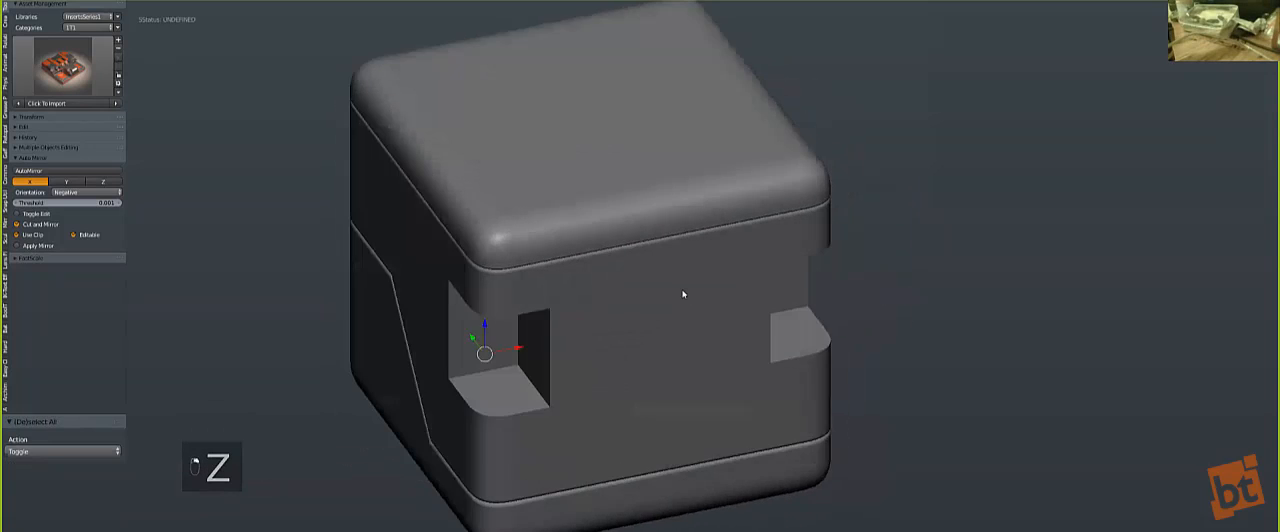
Step: Bevel all edges of the cutter cube in Edit Mode to round the notches' corners with several segments
scroll(683, 289, "up", 4)
key("q")
left_click(677, 357)
key("a")
key("a")
key("a")
key("a")
key("ctrl+b")
scroll(944, 313, "up", 3)
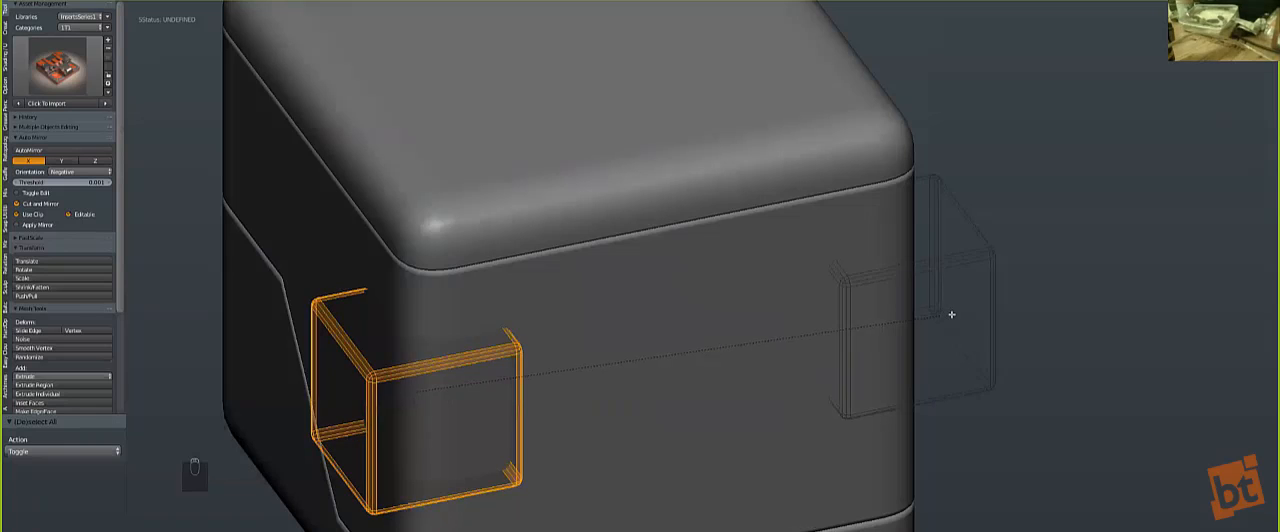
left_click(962, 308)
key("Tab")
middle_click_drag(620, 337, 611, 260)
Step: Sharpen the notched middle piece with SSharpen and run (Re)Bool-Sstep to split off the corner panels
key("q")
left_click(609, 194)
key("a")
key("q")
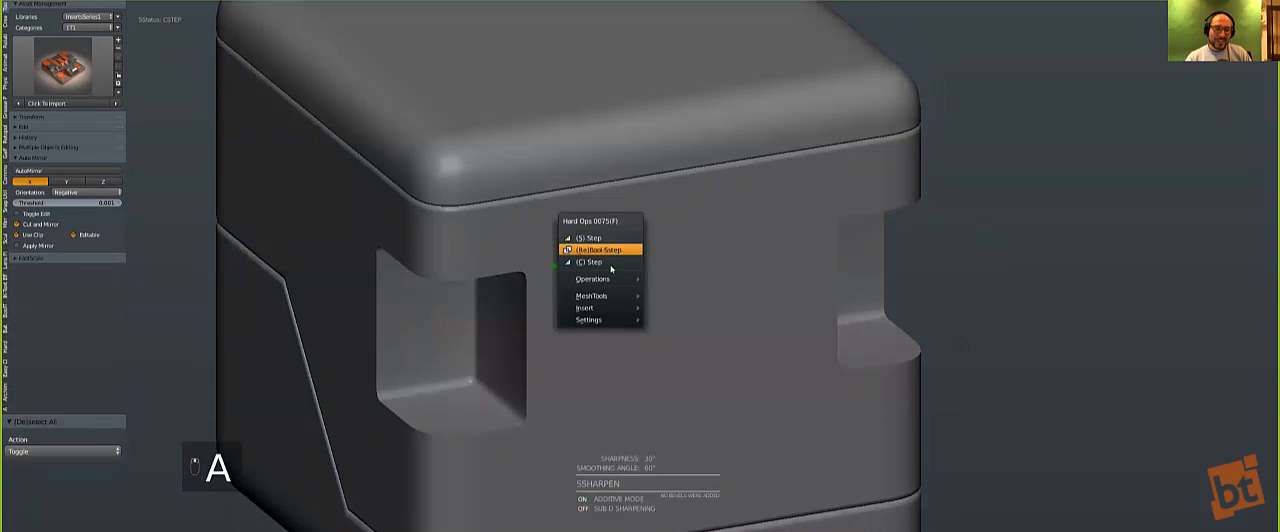
left_click(609, 263)
scroll(537, 289, "down", 2)
scroll(545, 254, "up", 2)
Step: Adjust the bevel width along the corner panel seams with (B)Width
key("q")
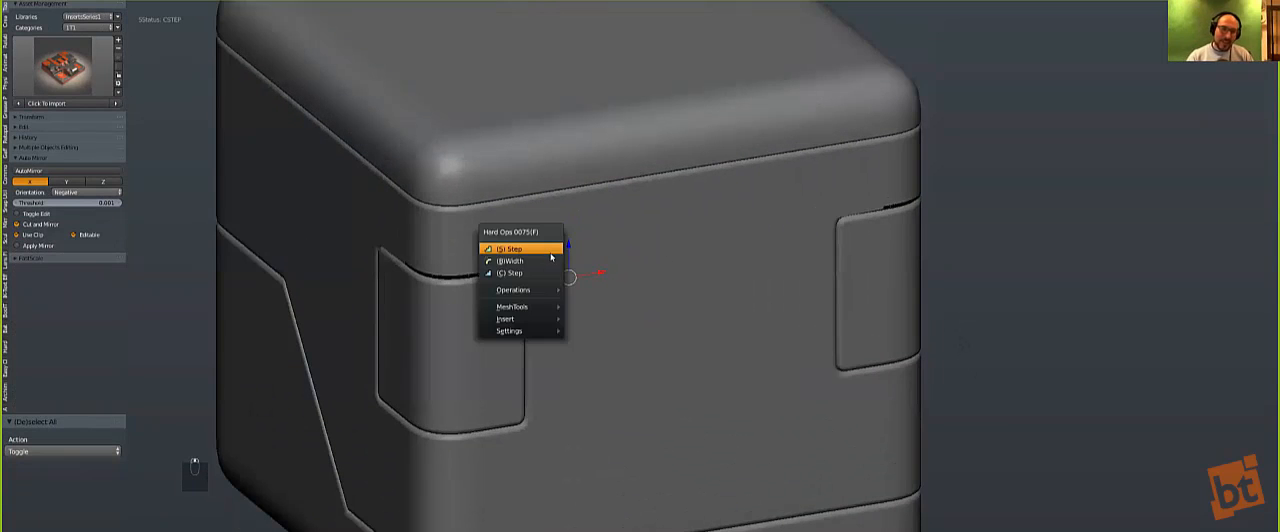
left_click(553, 261)
left_click(612, 320)
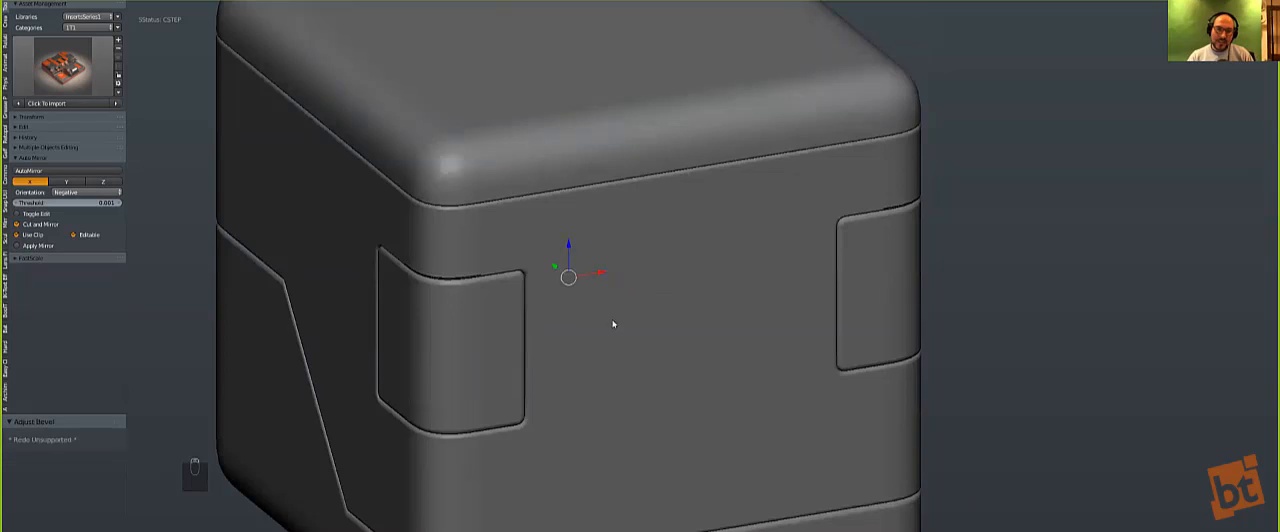
Step: Examine the middle piece's topology around the corner panels in Edit Mode
scroll(608, 312, "down", 1)
key("Tab")
scroll(578, 272, "up", 2)
right_click(575, 260, "alt")
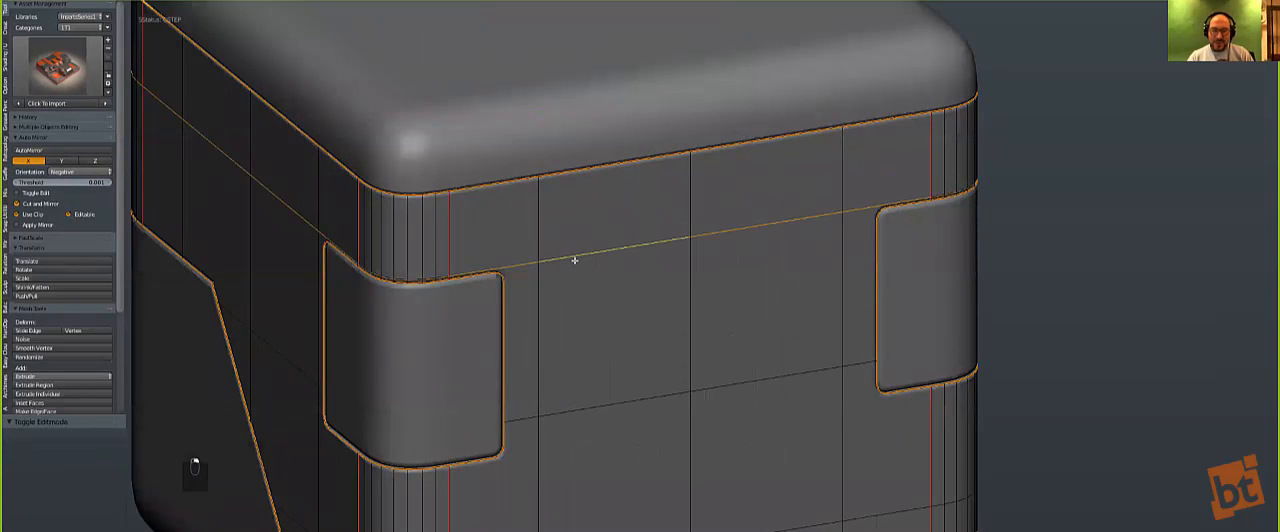
key("Tab")
scroll(534, 395, "down", 6)
key("a")
key("a")
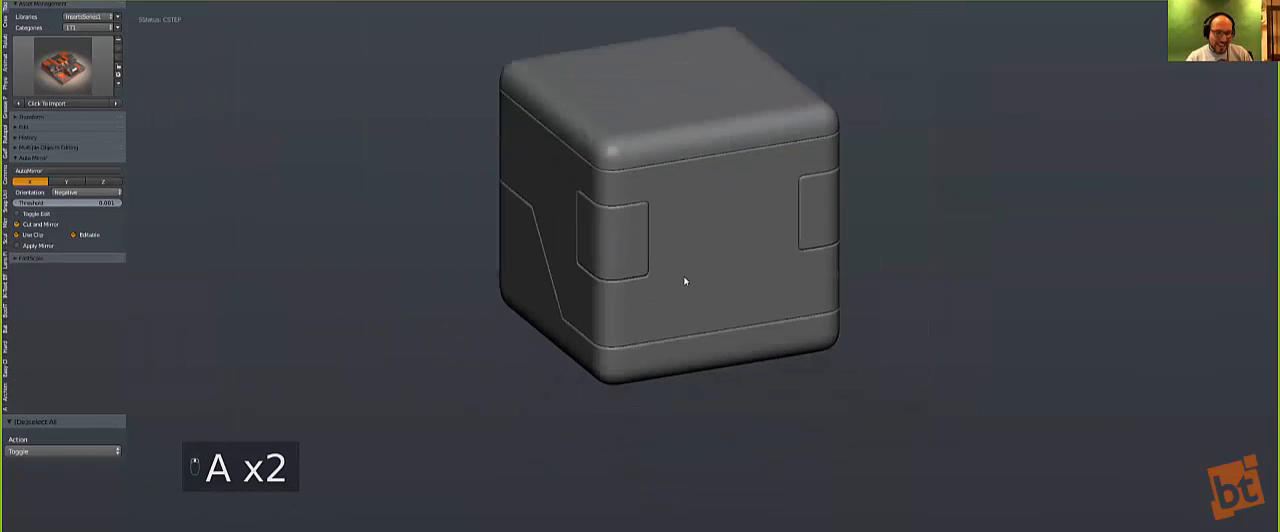
Step: Add a plane in front view and rotate it 90 degrees to stand it upright
key("KP_1")
key("KP_2")
key("KP_1")
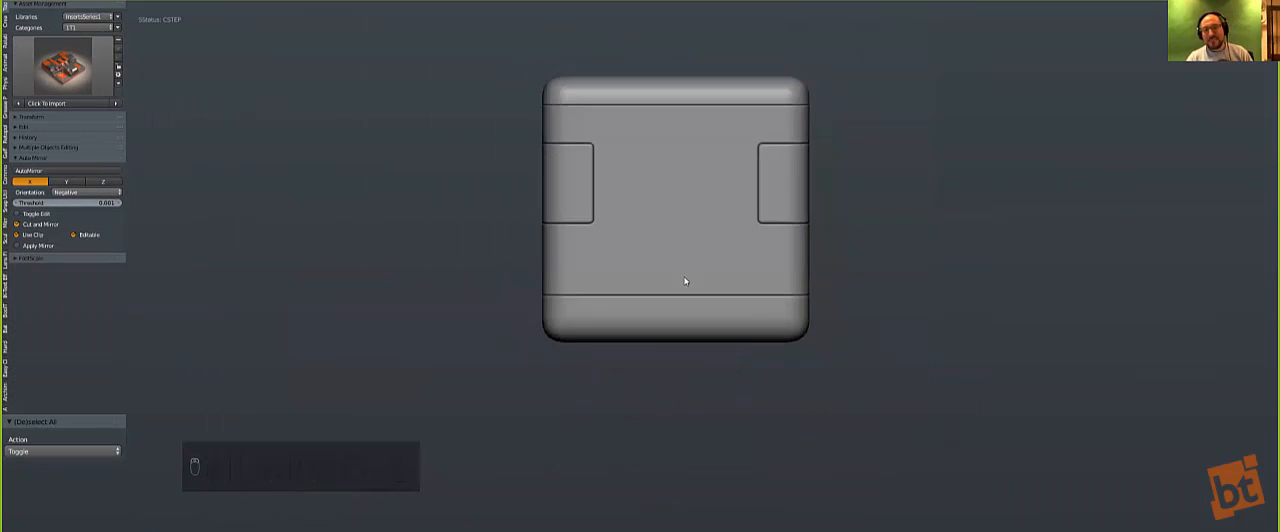
key("a")
key("KP_Decimal")
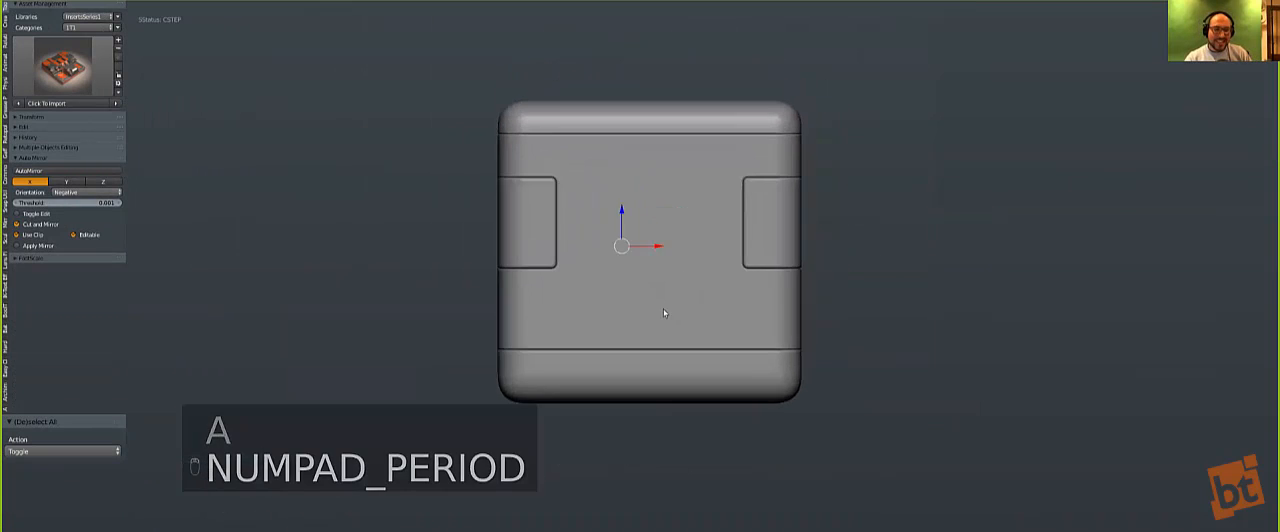
key("a")
key("KP_1")
key("shift+a")
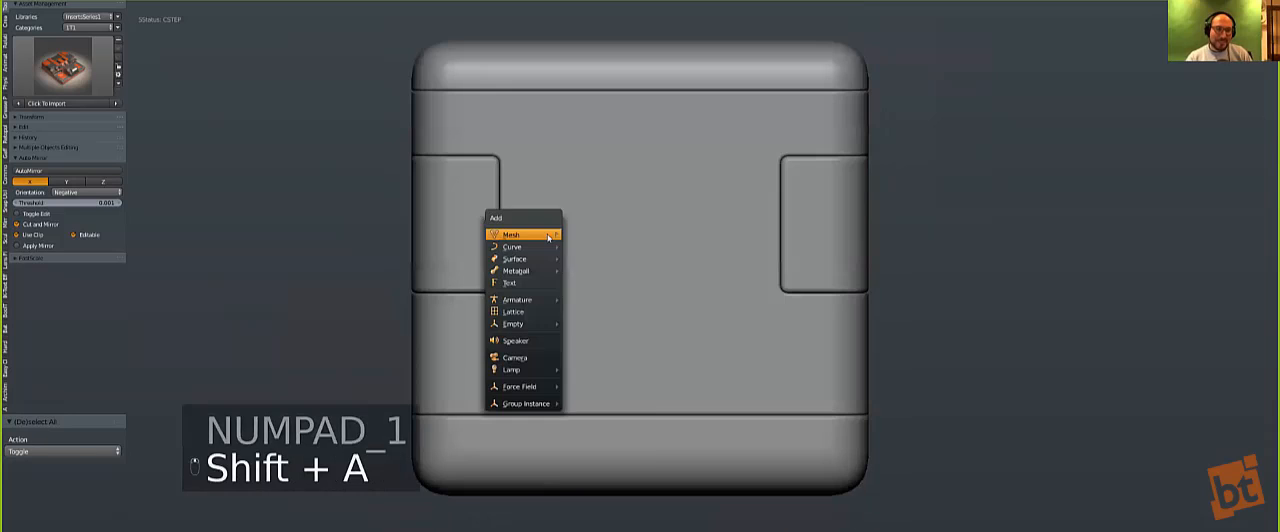
left_click(572, 236)
type("r90")
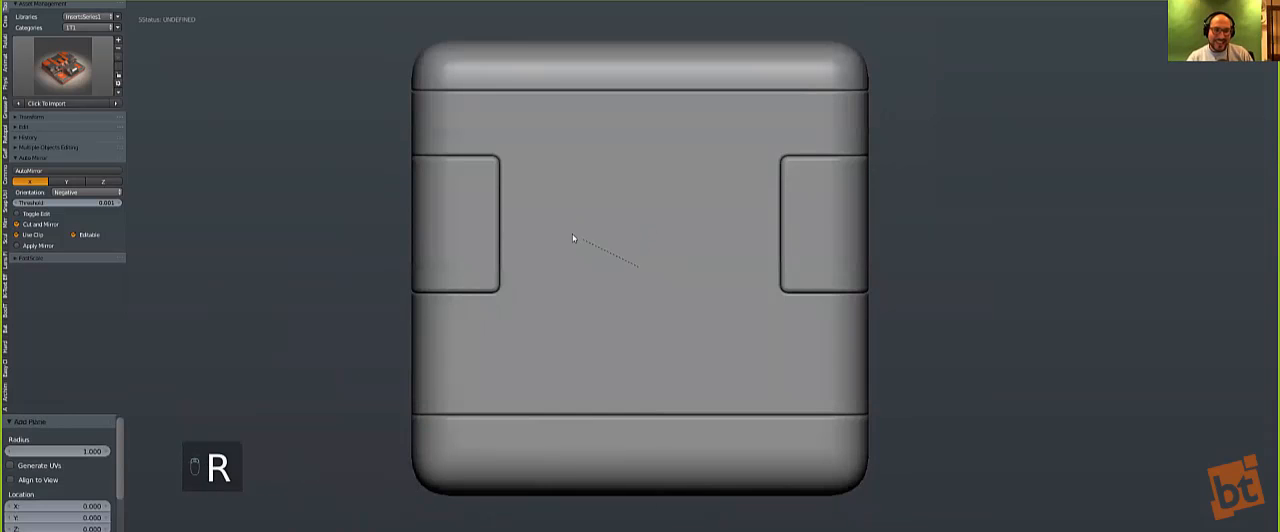
key("Return")
Step: Scale the plane by about 3.963 and move it about -0.805 along X through the corner panel
key("z")
key("s")
left_click(851, 417)
key("g")
key("x")
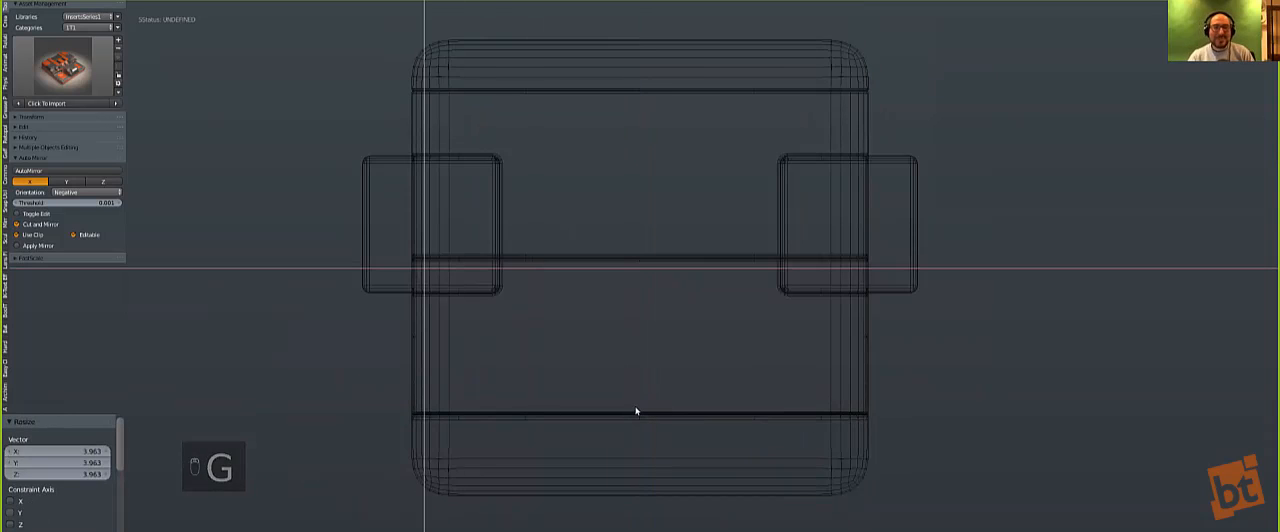
left_click(664, 428)
key("z")
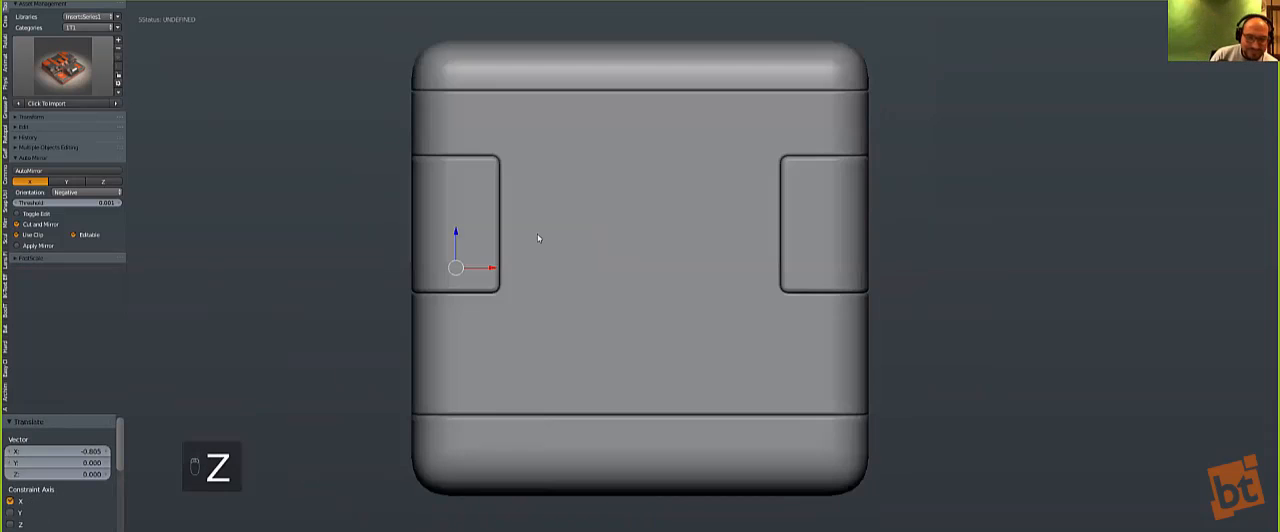
Step: Slice the middle piece along the plane with (C)Split and delete the plane
middle_click_drag(537, 233, 569, 286)
key("q")
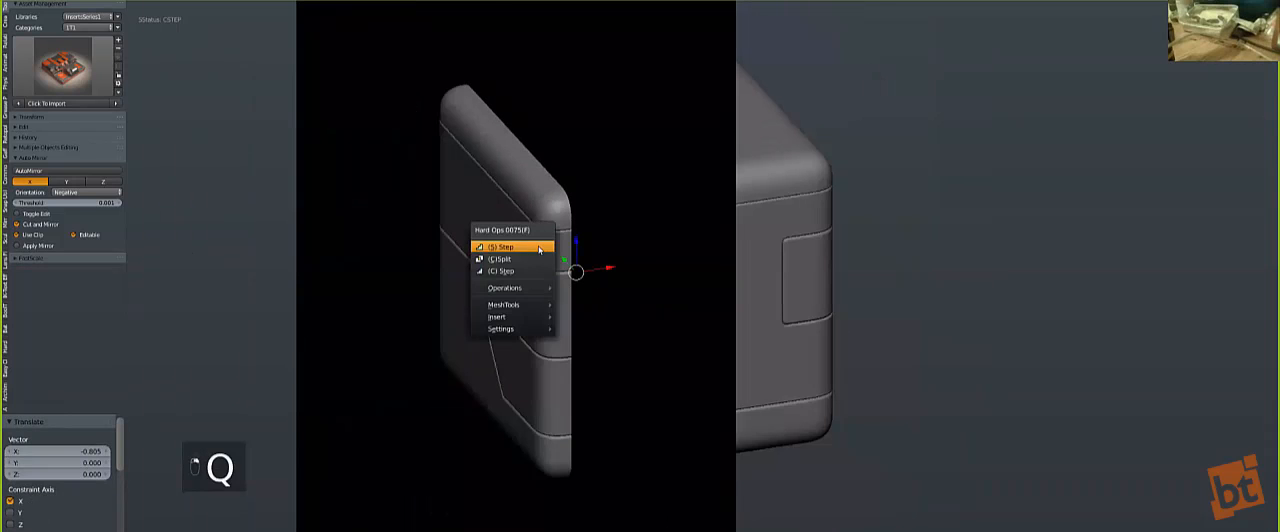
left_click(545, 254)
key("x")
left_click(670, 320)
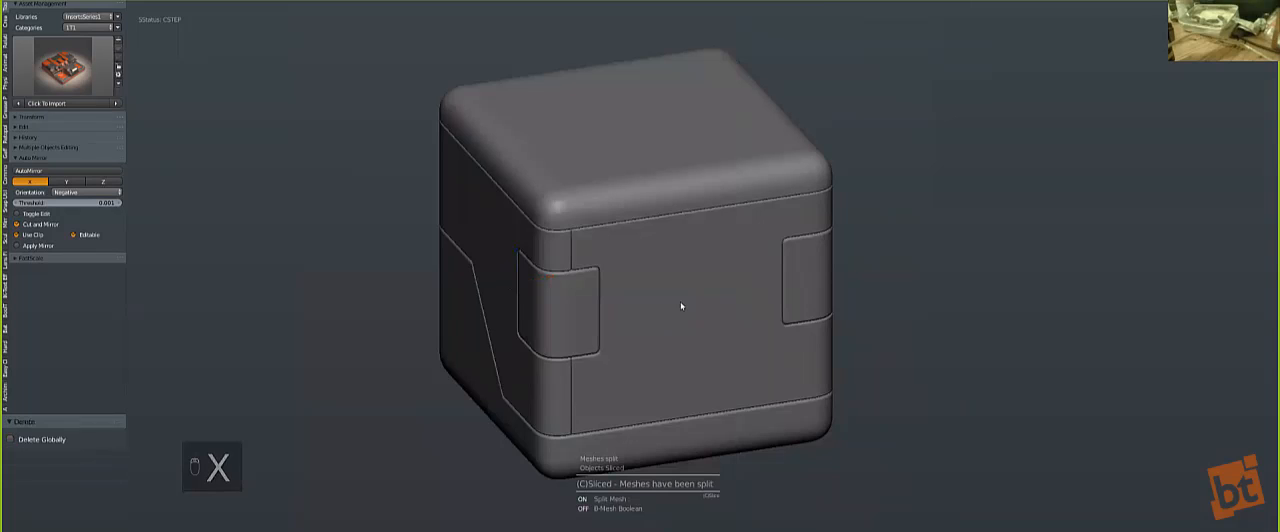
Step: Symmetrize the center panel across X and mirror the split-off corner strip to the opposite side
key("alt+x")
key("a")
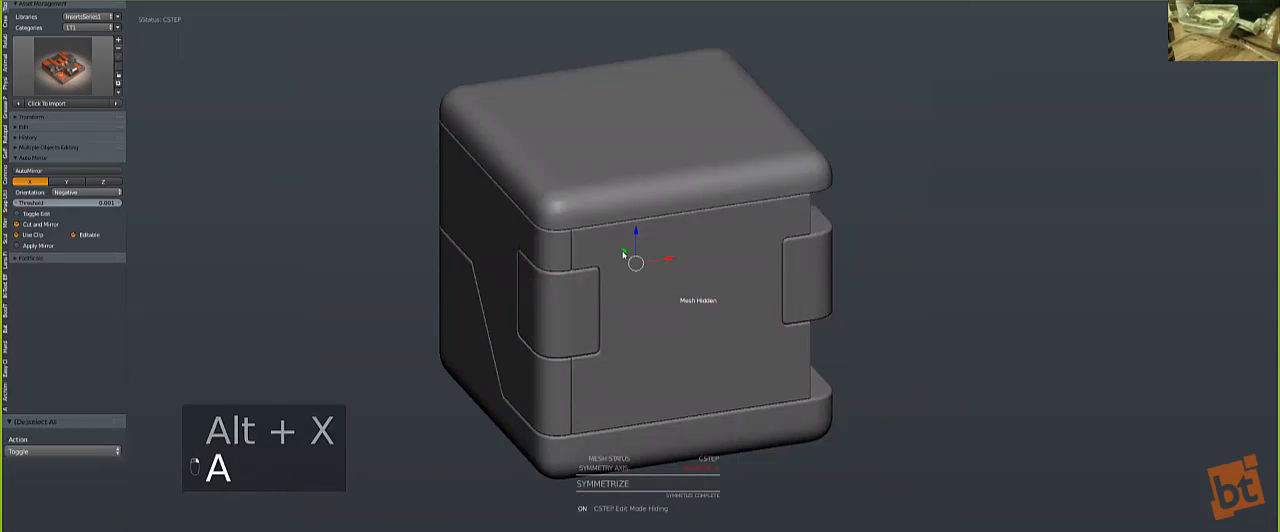
key("alt+shift+x")
key("a")
middle_click_drag(623, 289, 678, 289)
key("KP_1")
key("a")
key("a")
scroll(521, 237, "up", 1)
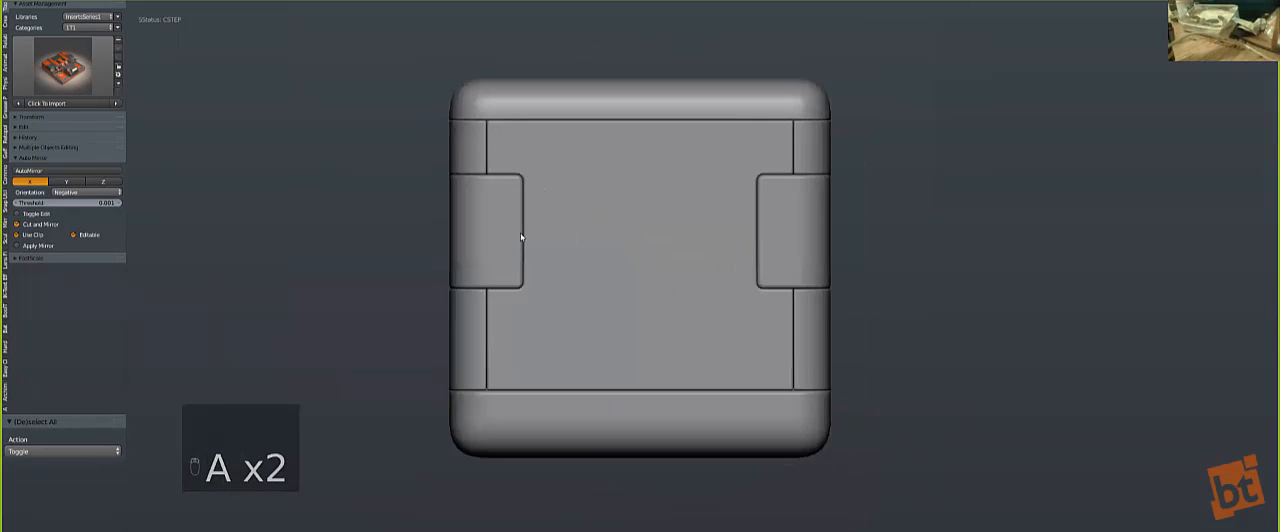
Step: Knife-cut a vertical edge through the -X corner panel just inside the strip seam, working in front wireframe view
scroll(521, 237, "up", 1)
right_click(477, 244)
key("Tab")
middle_click_drag(528, 232, 454, 251)
scroll(454, 251, "up", 2)
middle_click_drag(369, 259, 437, 274, "shift")
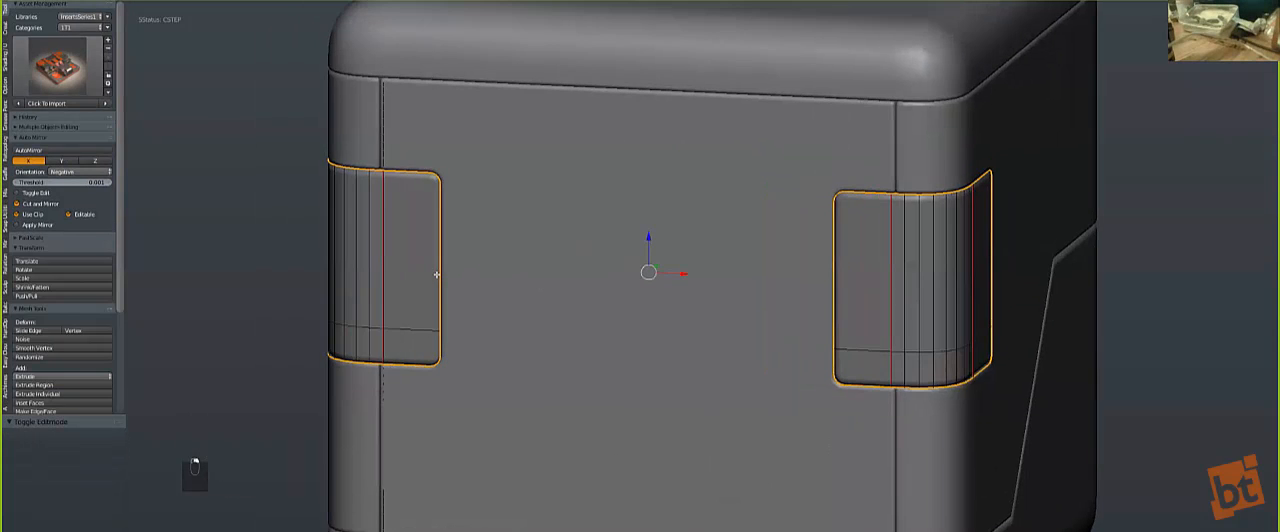
scroll(454, 298, "up", 3)
key("z")
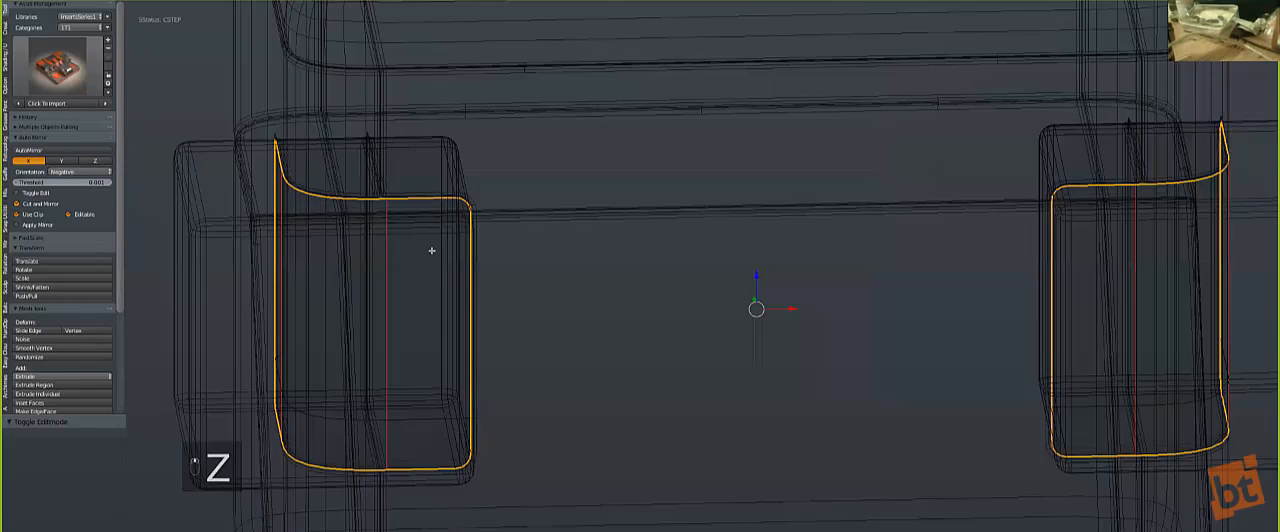
key("KP_1")
key("a")
key("a")
key("a")
key("a")
key("a")
key("k")
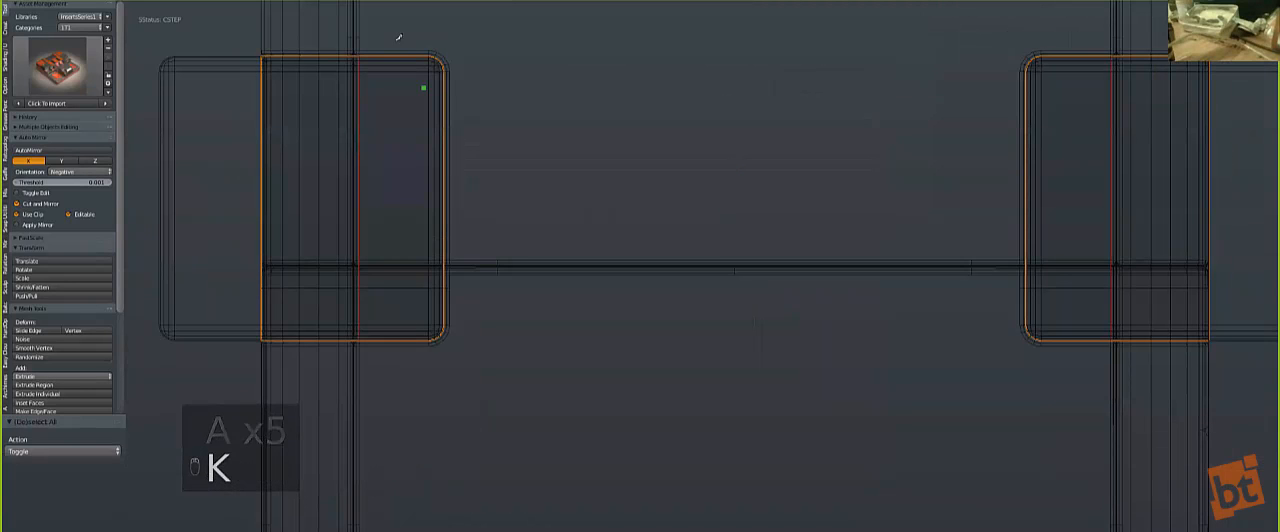
left_click(378, 125)
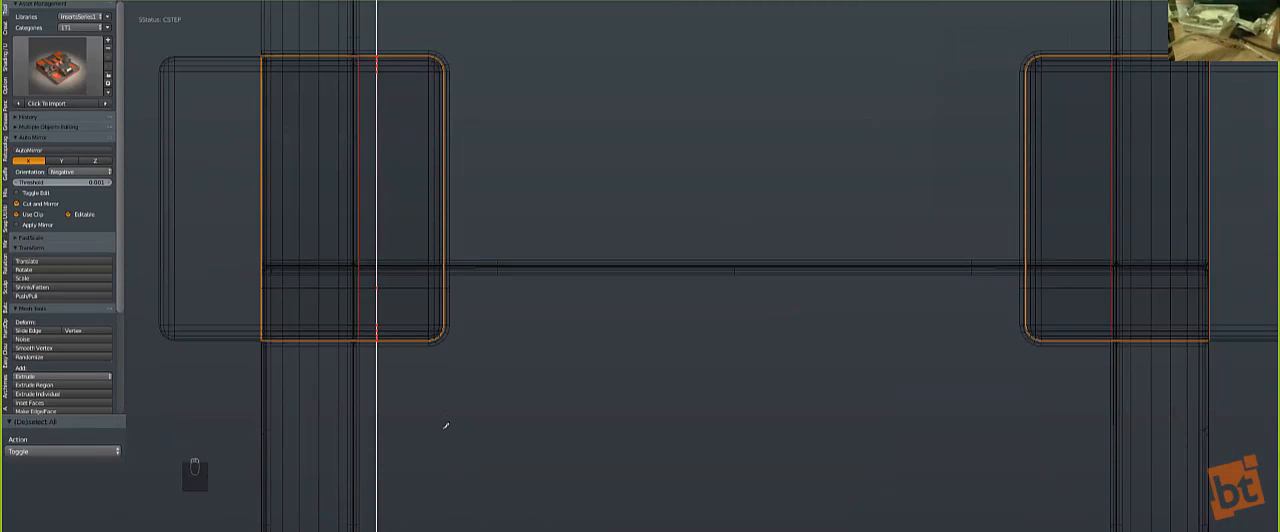
key("Return")
Step: Bevel the new vertical edge on the corner panel by about 0.021 with 1 segment
scroll(431, 147, "up", 2)
mouse_move(431, 147)
middle_mouse_down()
mouse_move(491, 311)
mouse_move(614, 229)
middle_mouse_up()
key("ctrl+b")
left_click(502, 316)
key("z")
scroll(503, 320, "down", 2)
scroll(583, 238, "up", 1)
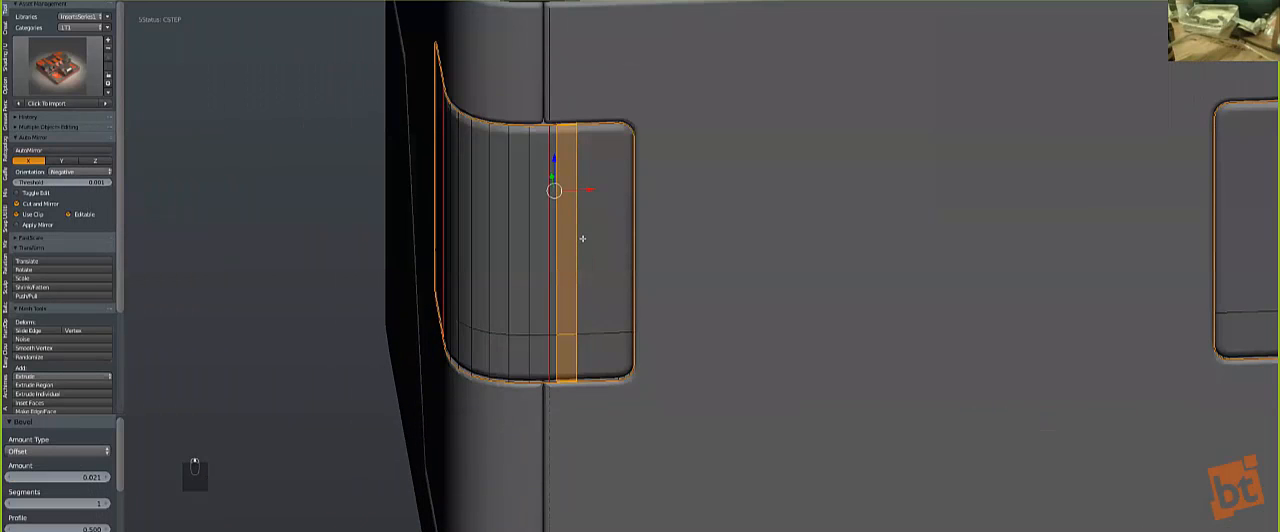
Step: Switch to face selection, select the corner panel's inner front face and extrude it inward to form a recess
key("ctrl+Tab")
left_click(529, 271)
right_click(607, 283)
right_click(605, 283, "shift")
middle_click_drag(586, 286, 748, 380)
scroll(748, 380, "up", 1)
key("e")
left_click(737, 398)
key("Tab")
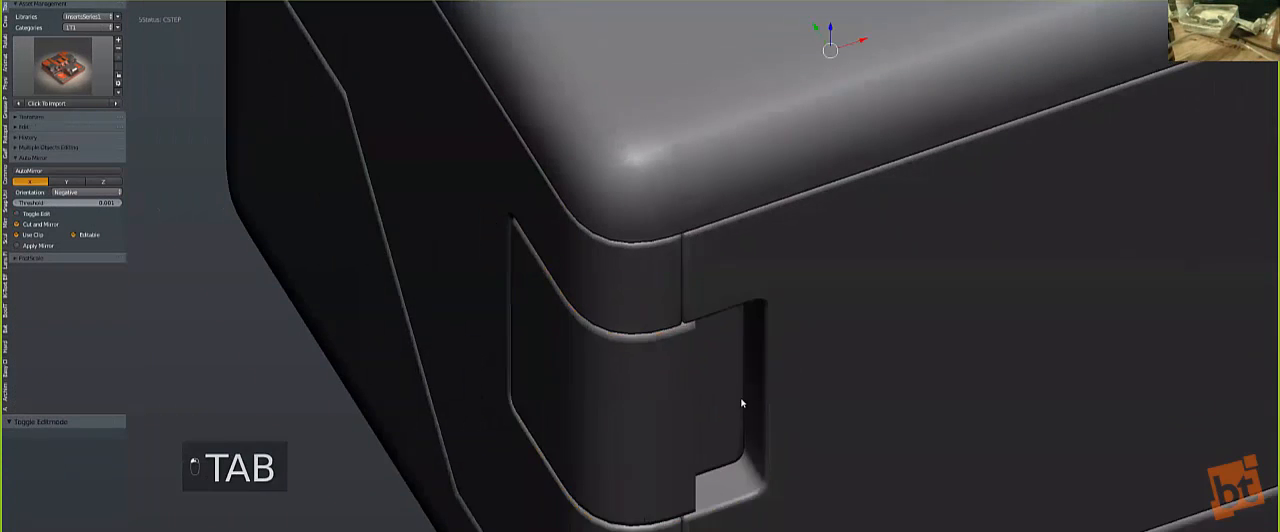
Step: Symmetrize the corner panels across X to copy the recess to the opposite side
key("KP_1")
scroll(657, 291, "down", 4)
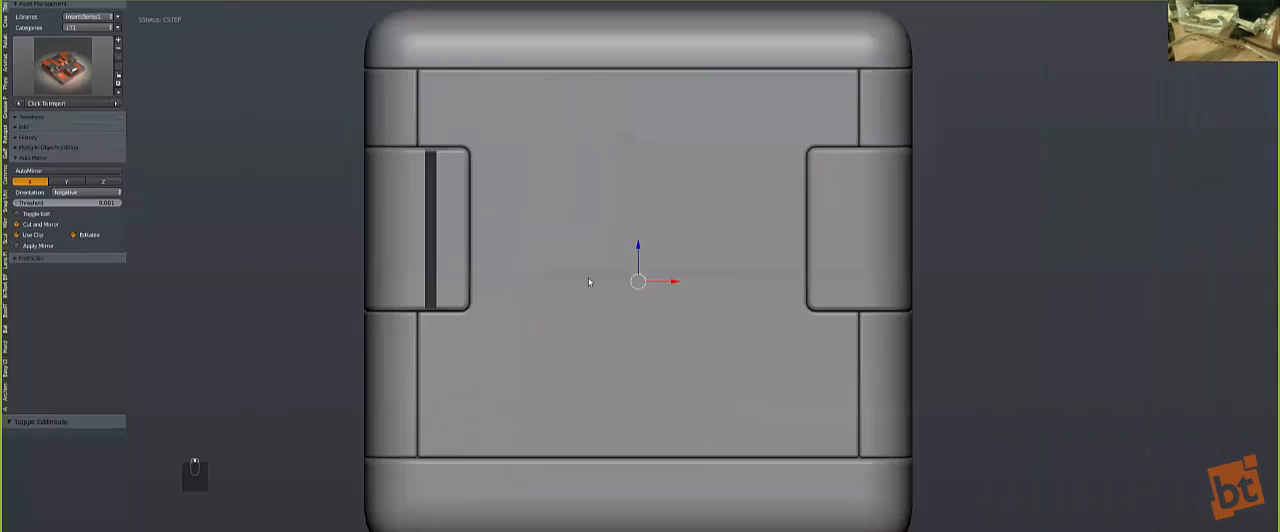
key("z")
key("z")
key("z")
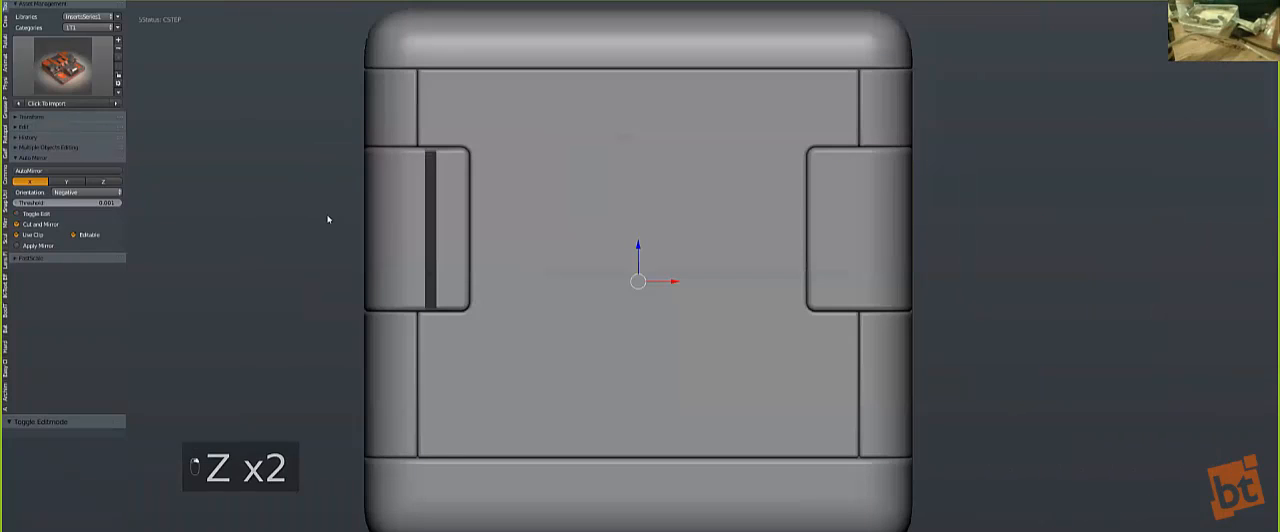
key("z")
key("alt+x")
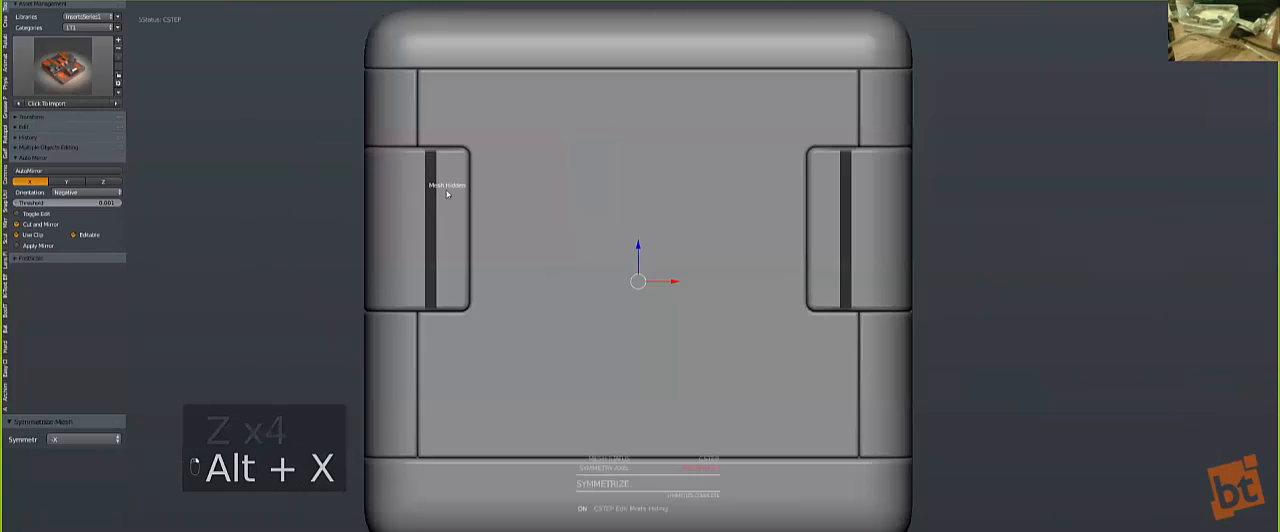
middle_click_drag(486, 257, 484, 318)
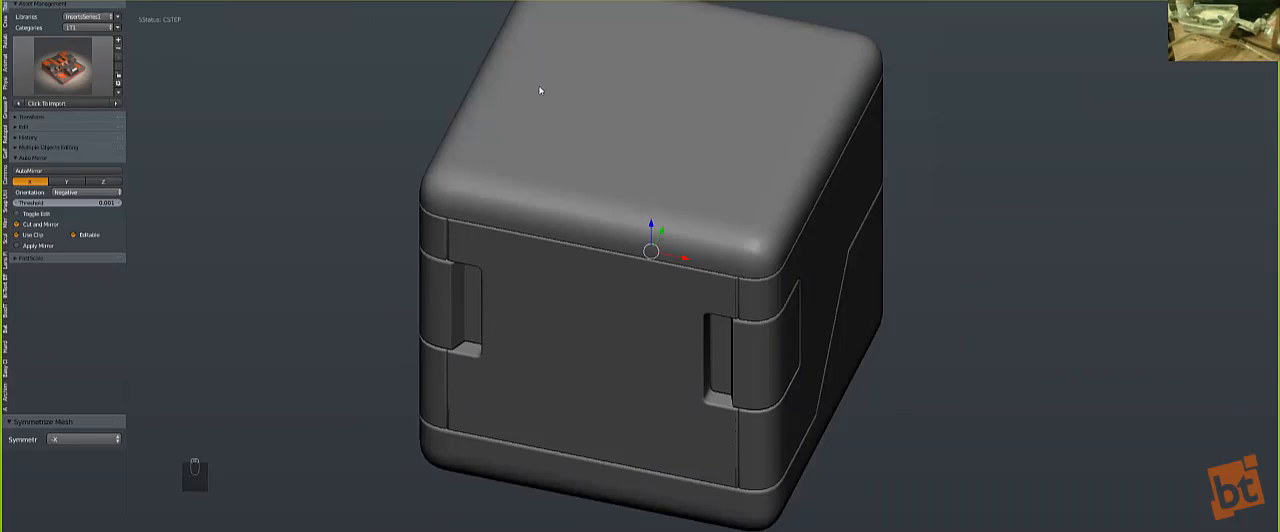
Step: Inspect the recesses on both corners and adjust the corner panels' bevel width with (B)Width
scroll(649, 354, "down", 1)
middle_click_drag(649, 354, 651, 346)
scroll(651, 346, "up", 2)
middle_click_drag(510, 318, 672, 298)
scroll(472, 309, "up", 3)
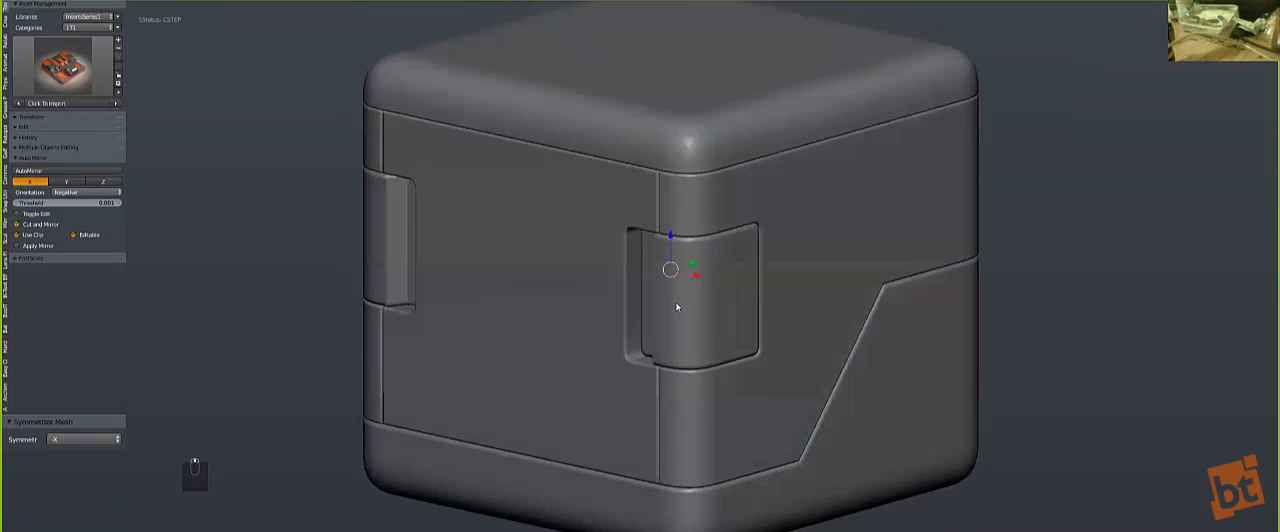
middle_click_drag(472, 309, 643, 263)
key("q")
left_click(640, 272)
left_click(640, 272)
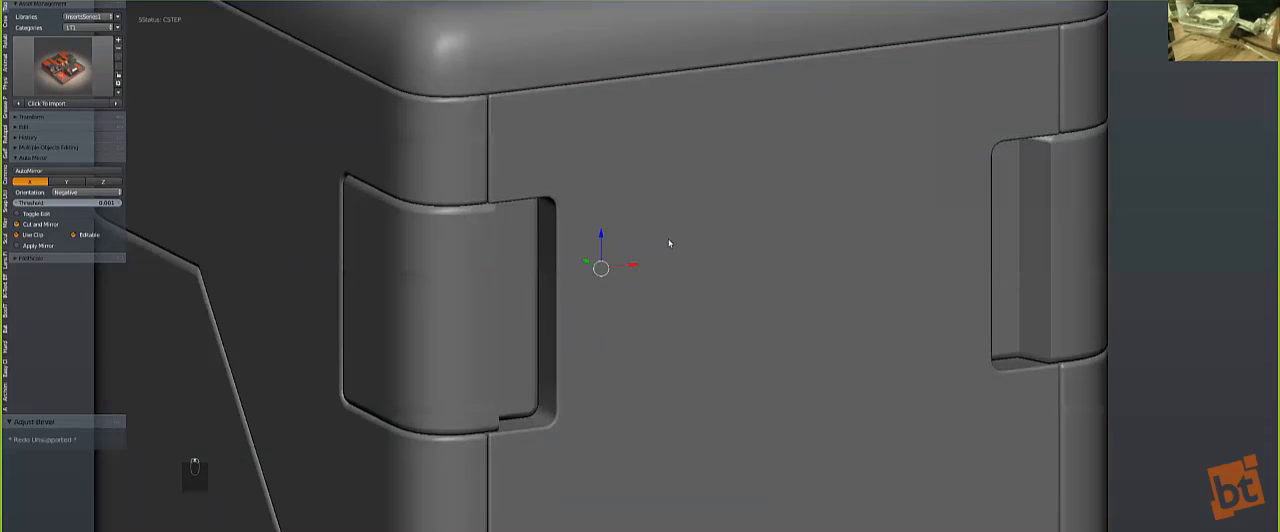
key("q")
left_click(660, 242)
left_click(655, 240)
key("q")
left_click(477, 148)
left_click(488, 247)
Step: Run (S)Step on the corner panels to recalculate their bevels
key("q")
key("Tab")
key("Tab")
key("q")
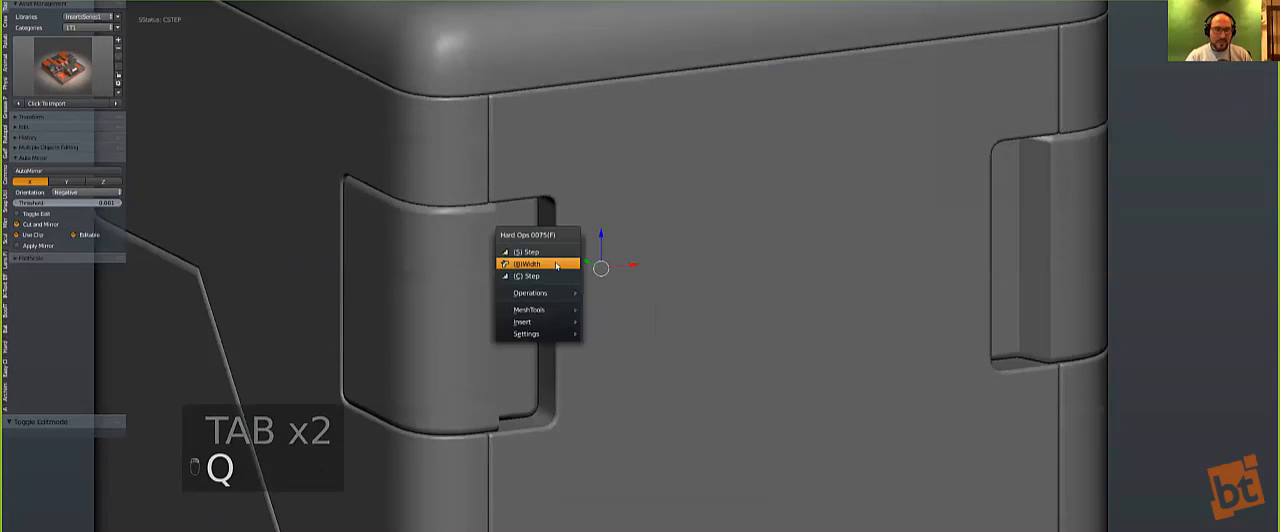
left_click(548, 256)
key("KP_1")
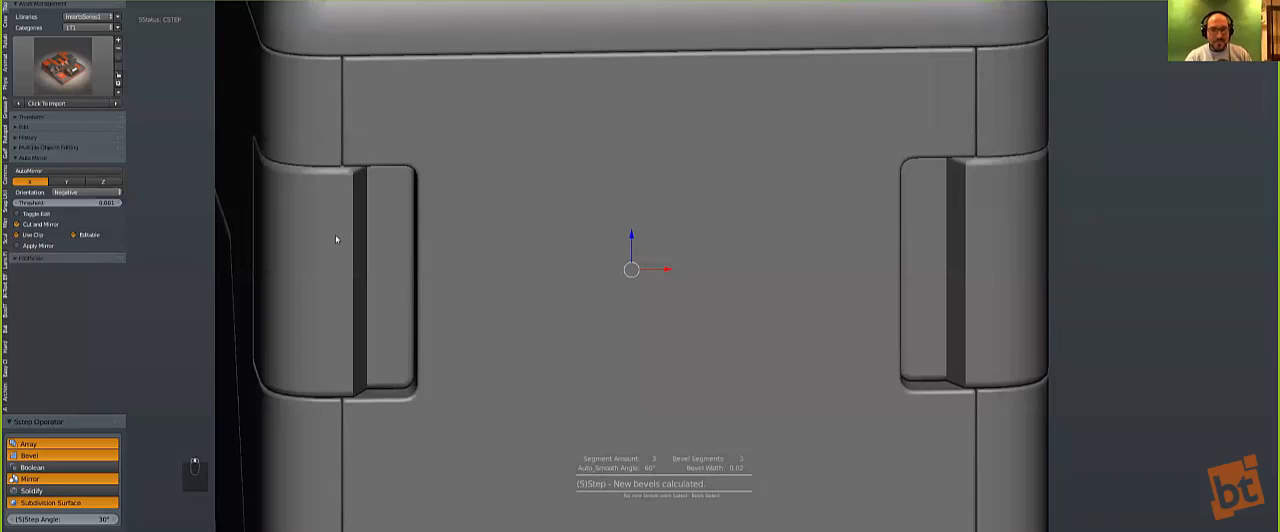
Step: Enter Edit Mode on the corner panels and reveal their hidden geometry
key("q")
key("Tab")
key("Tab")
key("Tab")
key("Tab")
key("Tab")
key("alt+h")
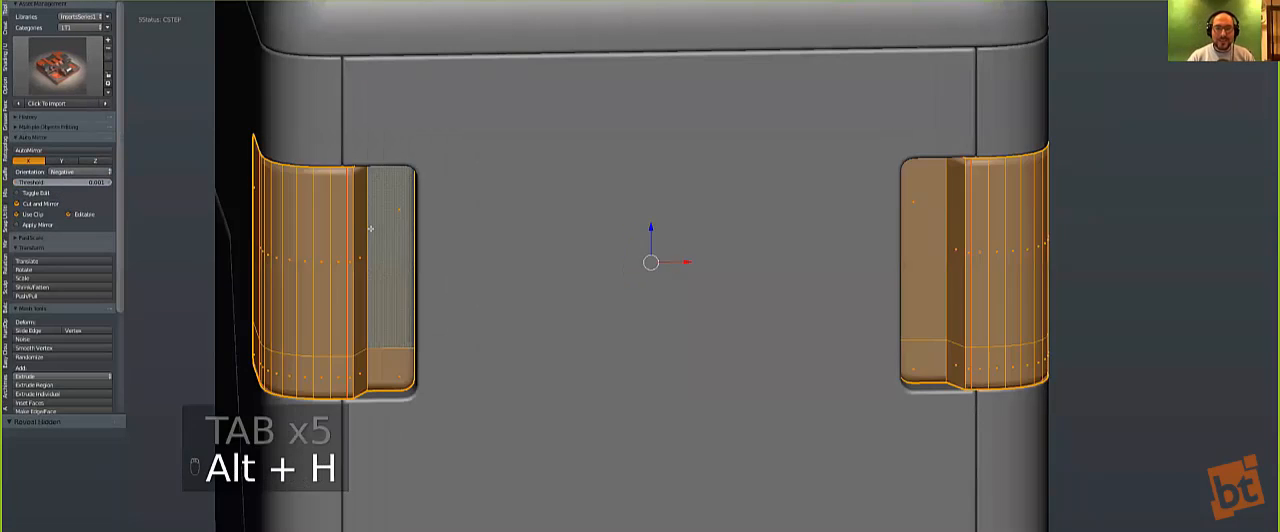
Step: Select the vertical wall faces of the left recess in face mode, apply a Hard Ops operation and return to Object Mode
key("a")
right_click(368, 229, "alt")
key("ctrl+Tab")
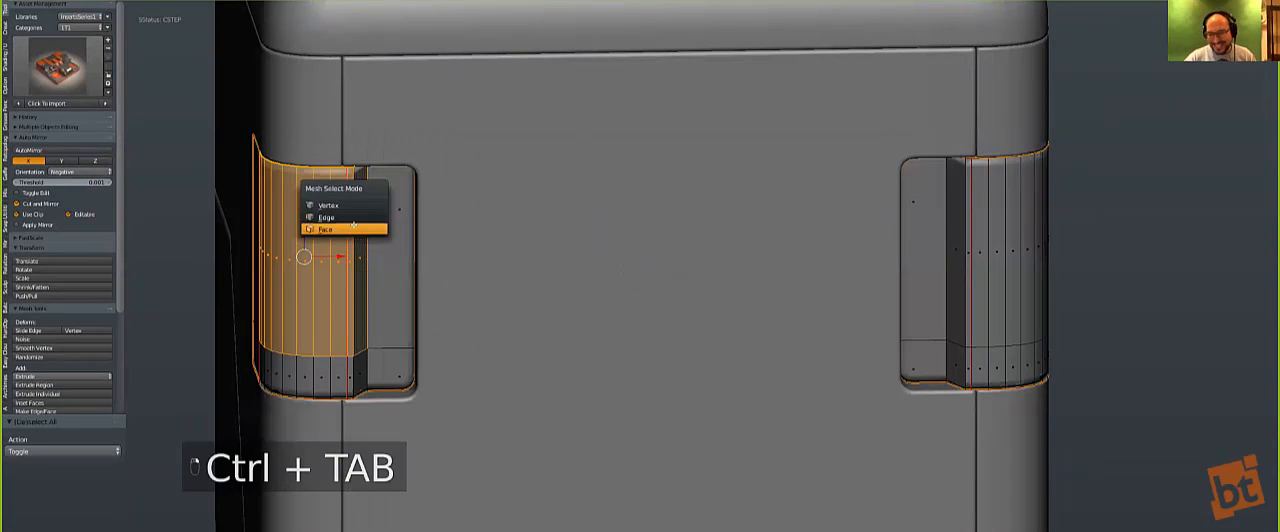
left_click(353, 227)
right_click(362, 167, "alt")
key("z")
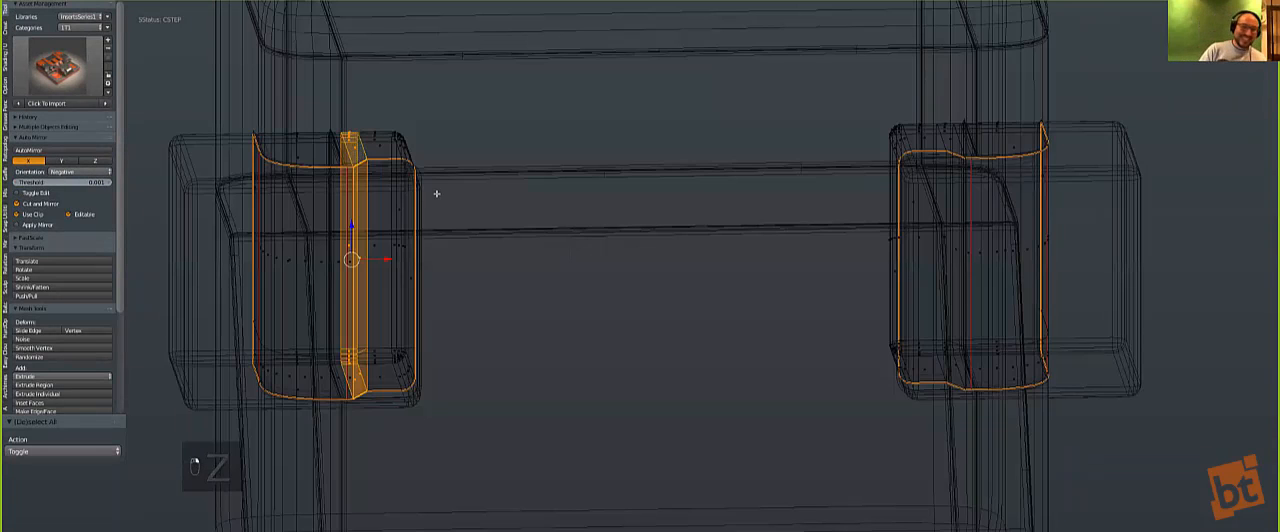
key("shift+grave")
key("q")
left_click(438, 195)
key("z")
scroll(453, 211, "down", 4)
key("Tab")
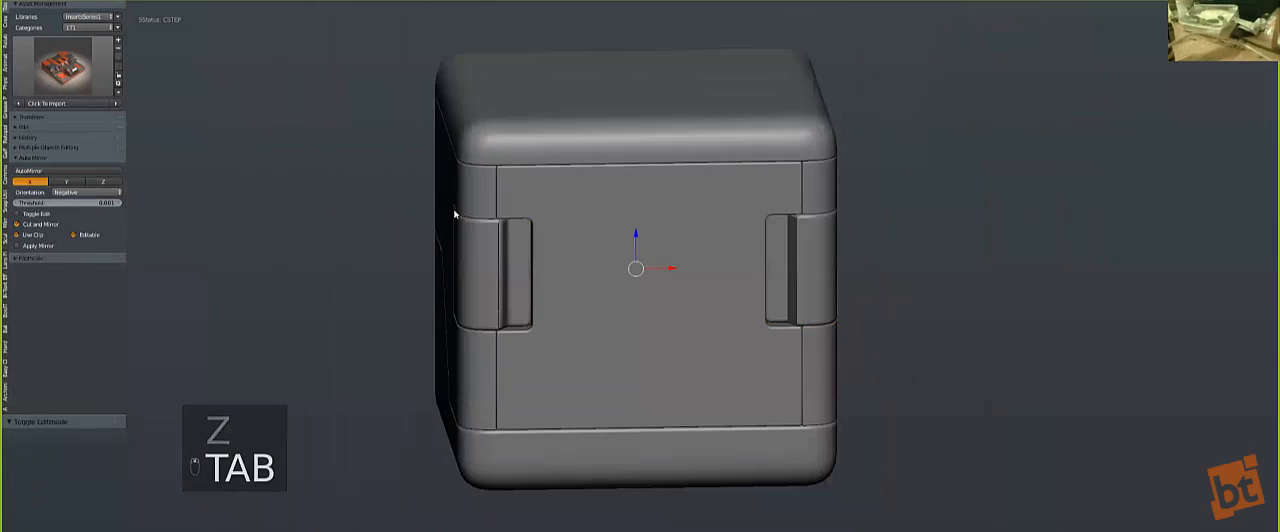
Step: Adjust the corner panels' bevel width with Hard Ops (B)Width and clear the selection
key("KP_1")
scroll(473, 235, "up", 6)
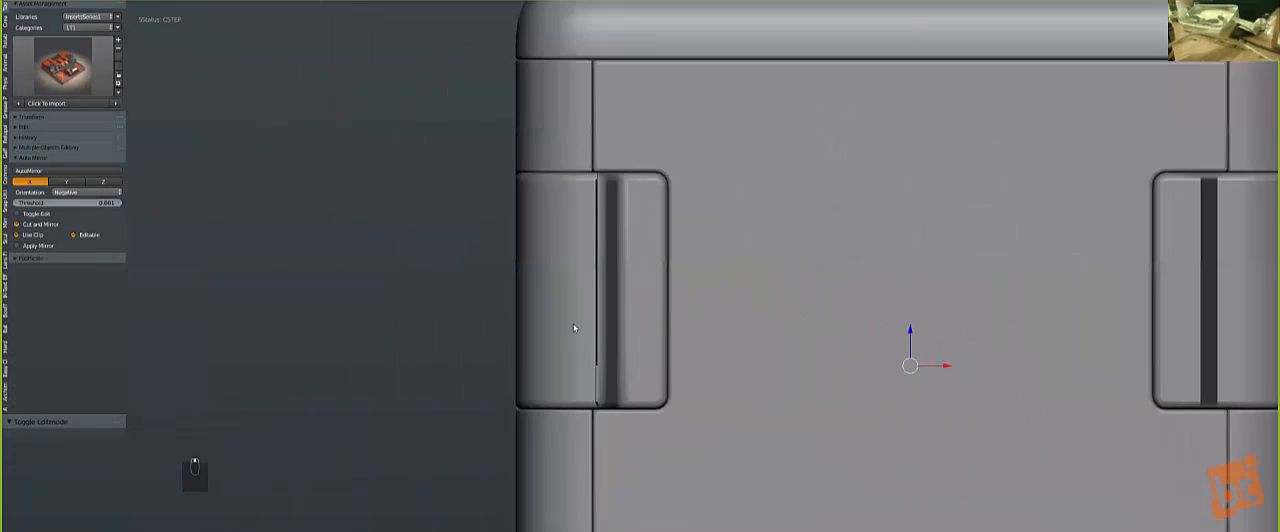
scroll(622, 250, "up", 4)
key("q")
left_click(607, 258)
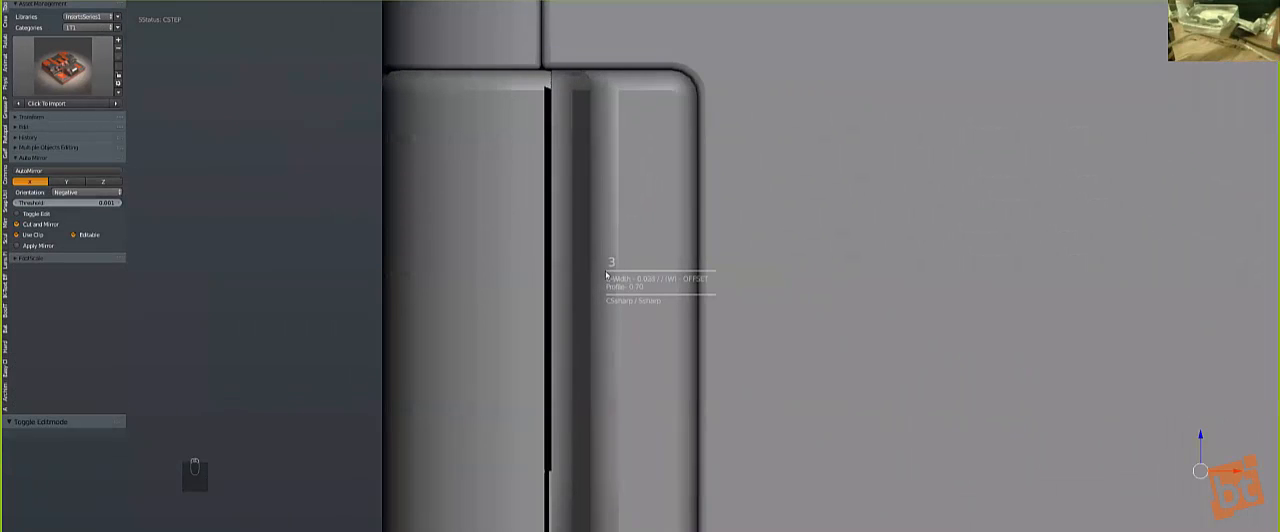
left_click(608, 279)
scroll(745, 283, "down", 6)
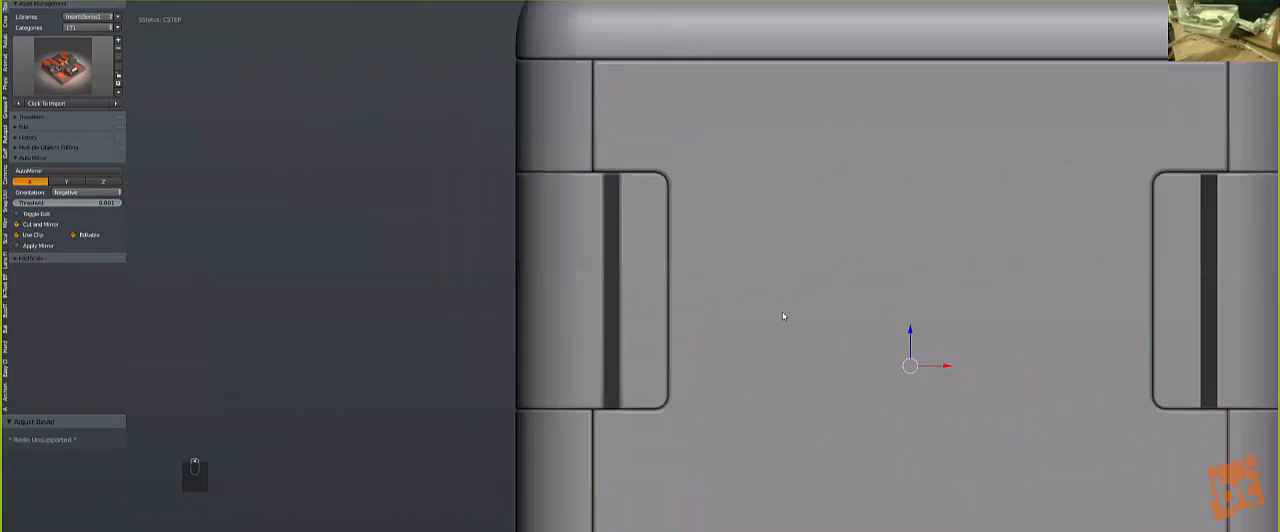
scroll(522, 297, "down", 5)
key("a")
Step: Adjust the front panel's bevel width with Hard Ops (B)Width and deselect it
middle_click_drag(518, 263, 604, 493)
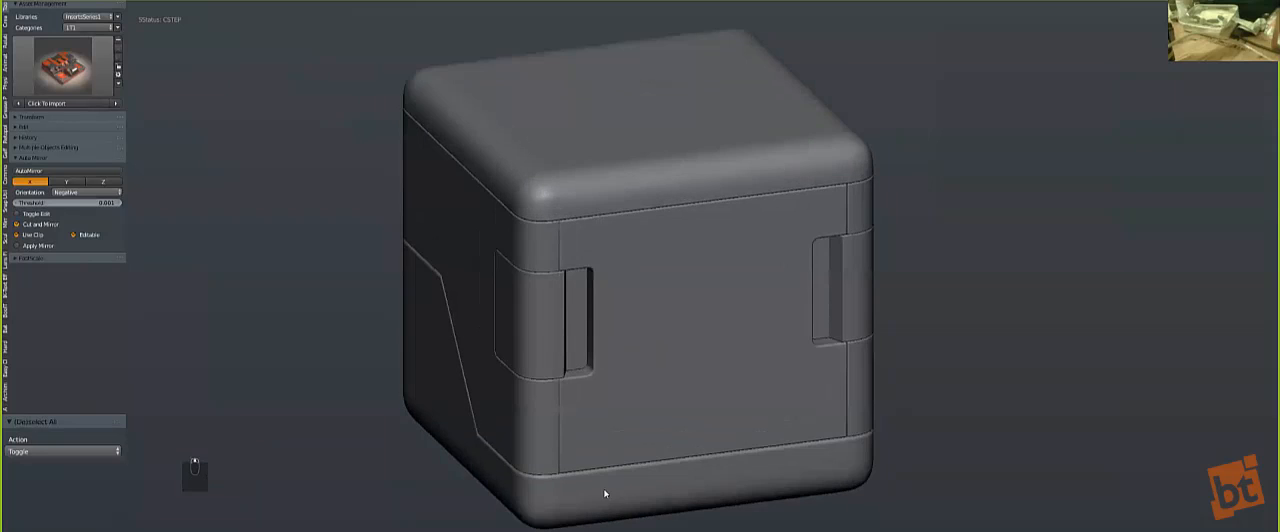
right_click(623, 427)
middle_click_drag(623, 427, 603, 349, "shift")
scroll(603, 349, "up", 1)
key("q")
left_click(600, 347)
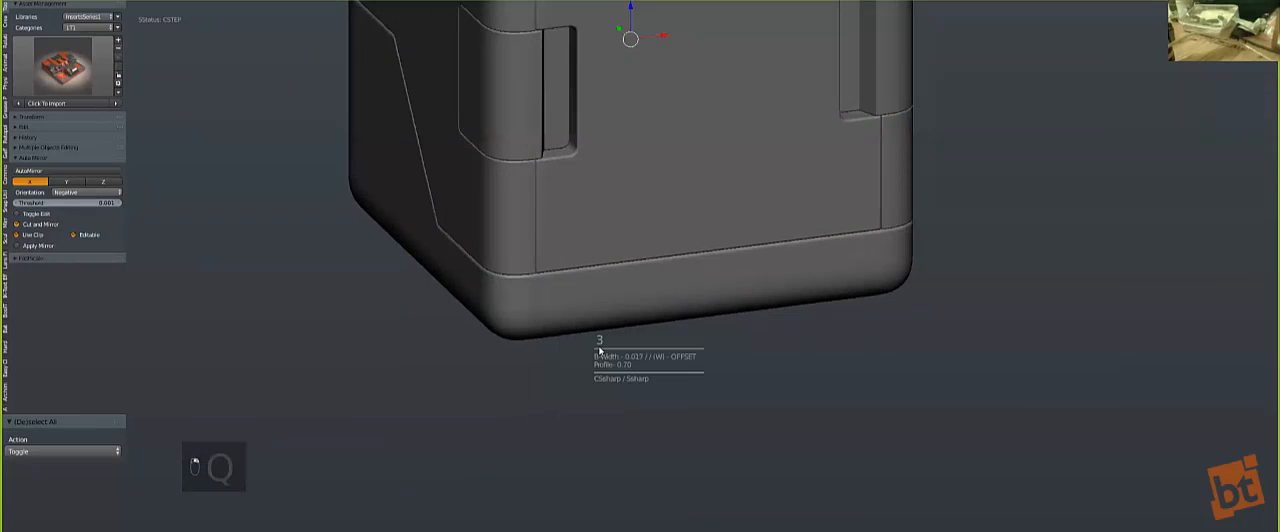
left_click(599, 346)
scroll(740, 245, "down", 5)
key("a")
Step: Reset the 3D cursor to the centre, add a cube there and scale it to fit within the body's width
key("KP_1")
key("shift+c")
key("shift+a")
mouse_move(665, 356)
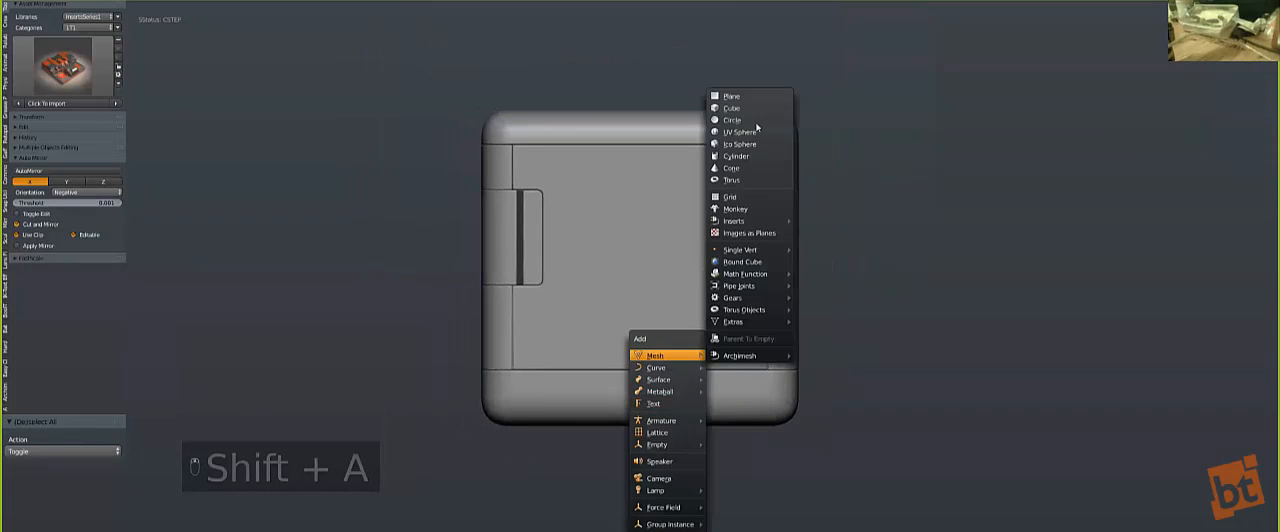
left_click(776, 109)
key("s")
left_click(814, 374)
Step: Raise the cube along Z until it intersects the top of the body, and adjust its size
key("z")
key("g")
key("z")
left_click(727, 285)
key("z")
middle_click_drag(600, 303, 583, 337)
key("s")
left_click(656, 291)
Step: Bevel the cube's four vertical edges by 0.357 with 8 segments and return to Object Mode
scroll(583, 337, "up", 2)
key("Tab")
right_click(519, 295)
right_click(764, 213, "shift")
key("z")
right_click(335, 228, "shift")
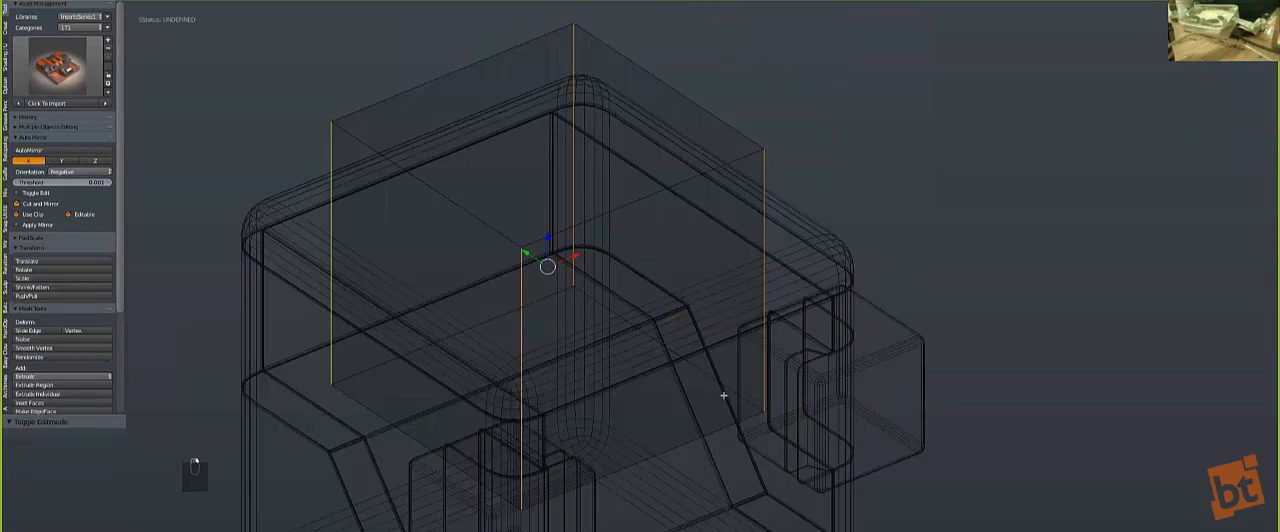
key("z")
key("ctrl+b")
scroll(840, 402, "up", 8)
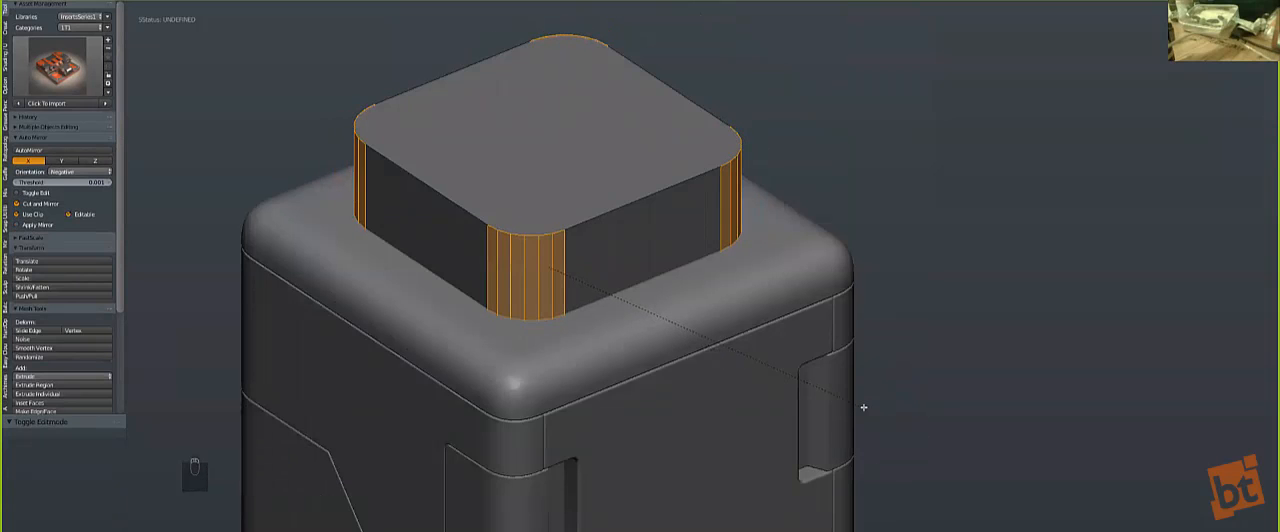
left_click(863, 407)
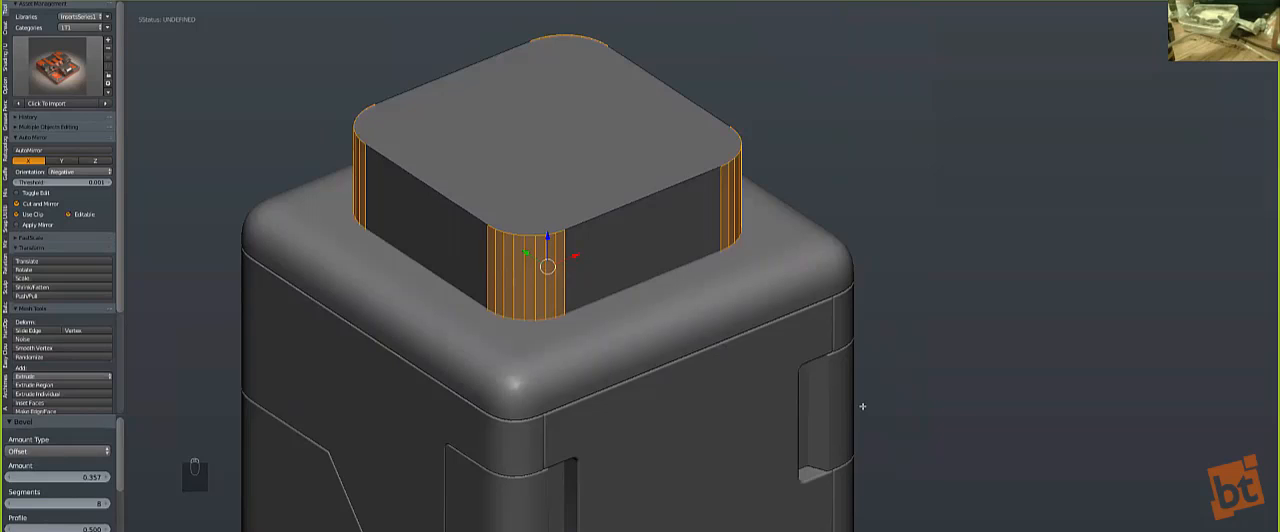
key("Tab")
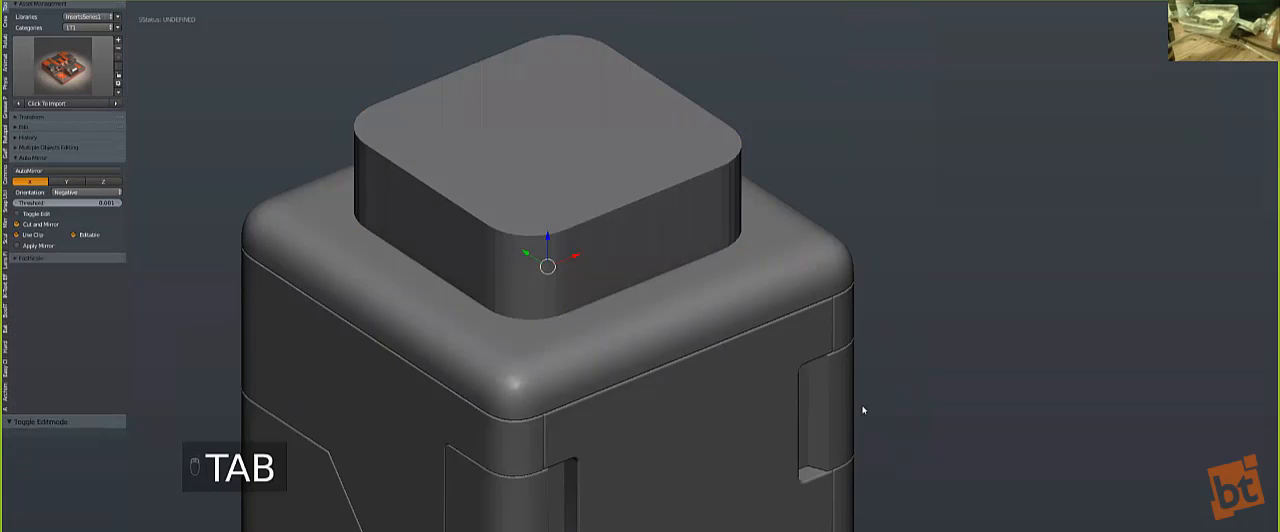
Step: Slice a rounded panel into the top of the body with the rounded cube using Hard Ops (C)Split
key("q")
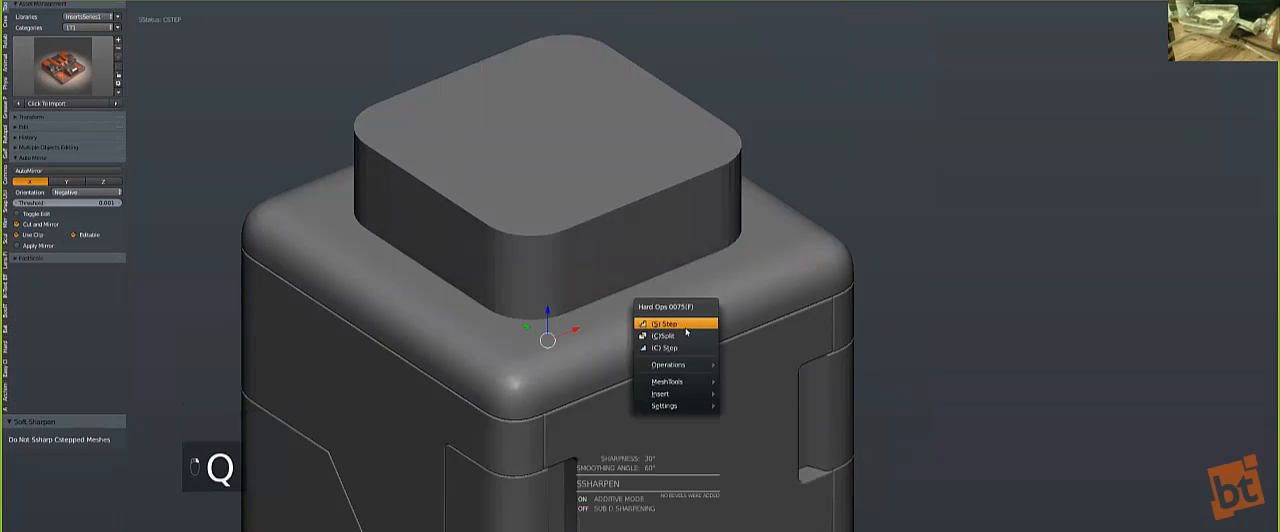
key("s")
key("q")
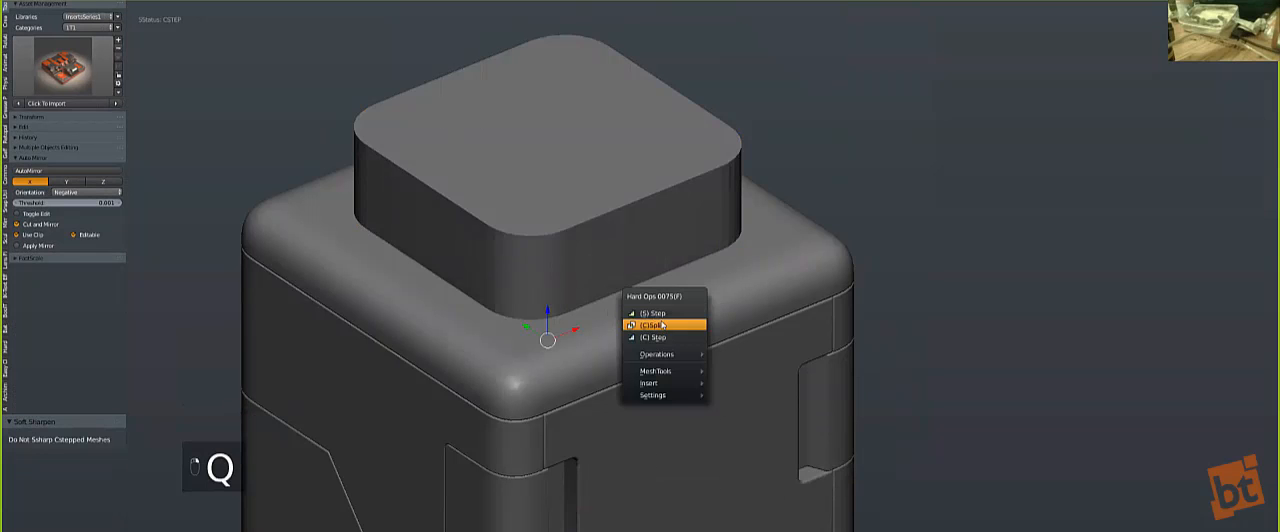
left_click(662, 324)
key("KP_7")
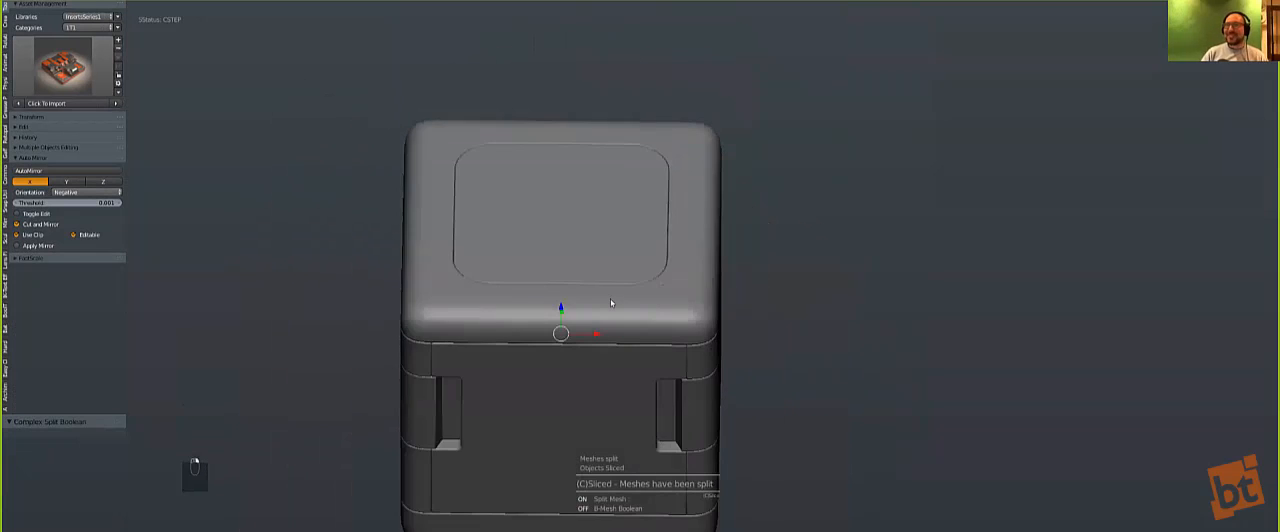
key("z")
key("KP_1")
key("z")
key("a")
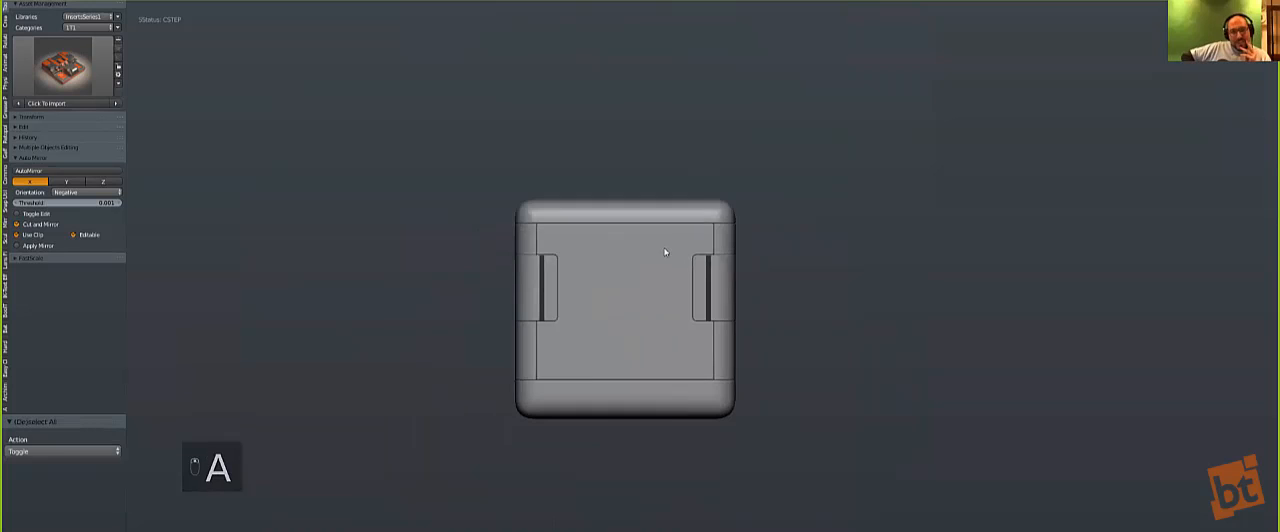
Step: Add a plane, rotate it 90° to stand upright, scale it up and place it just inside the left corner panels
key("shift+a")
left_click(702, 251)
key("r")
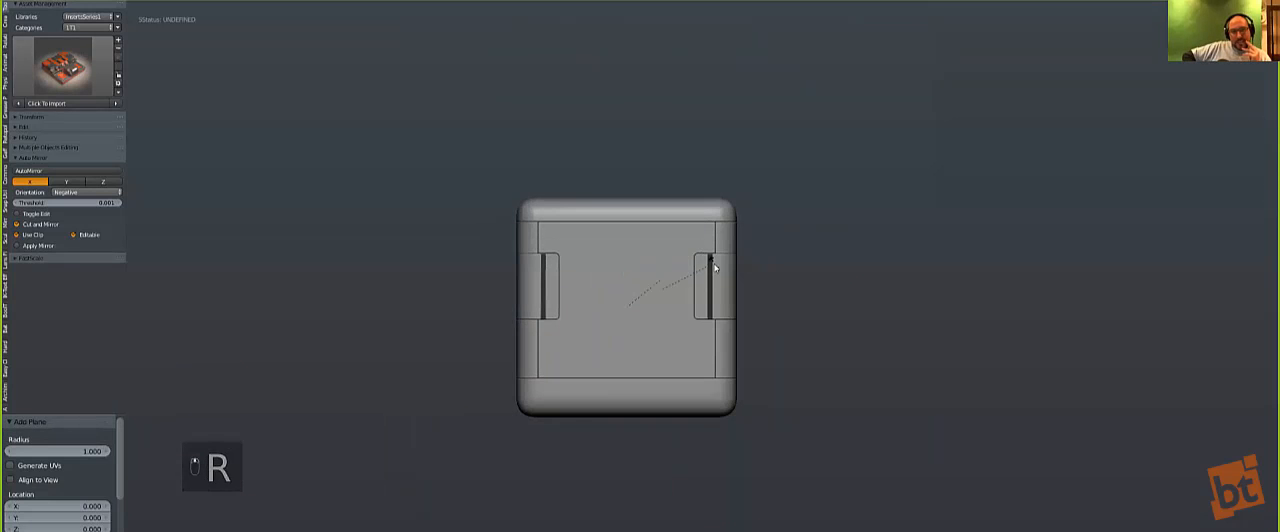
right_click(714, 267)
type("zr90")
key("Return")
key("z")
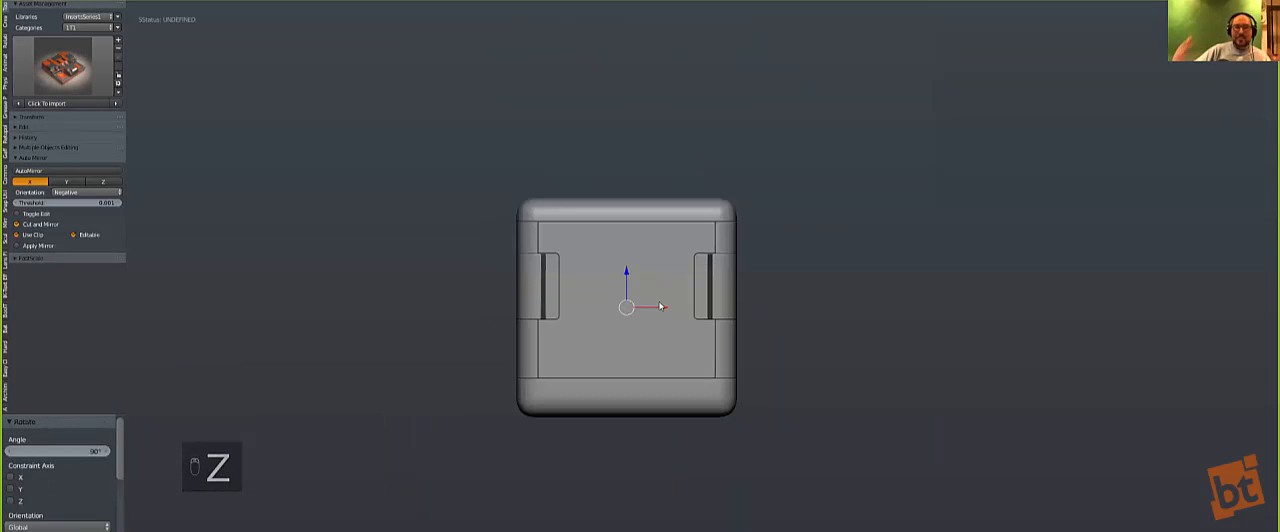
key("z")
key("s")
left_click(815, 384)
key("g")
left_click(763, 380)
Step: Delete the leftover rounded cutter cube above the body
key("z")
Step: Slice the left side panel along the upright plane using Hard Ops (C)Split
key("z")
right_click(634, 150)
key("x")
left_click(634, 150)
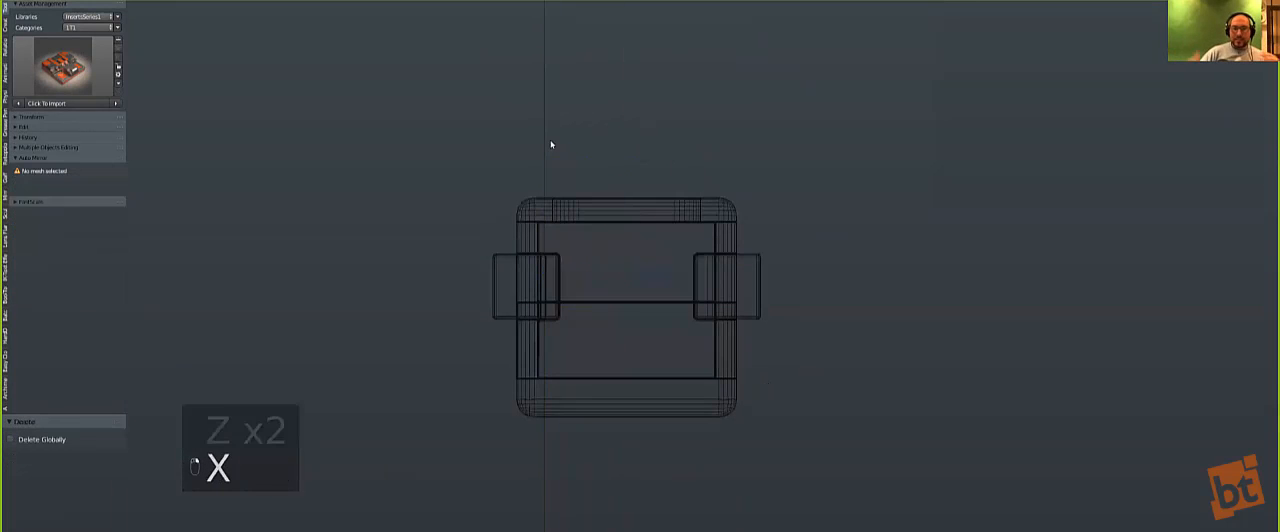
right_click(553, 148)
key("z")
middle_click_drag(554, 149, 603, 296)
scroll(603, 296, "up", 2)
scroll(603, 296, "up", 4)
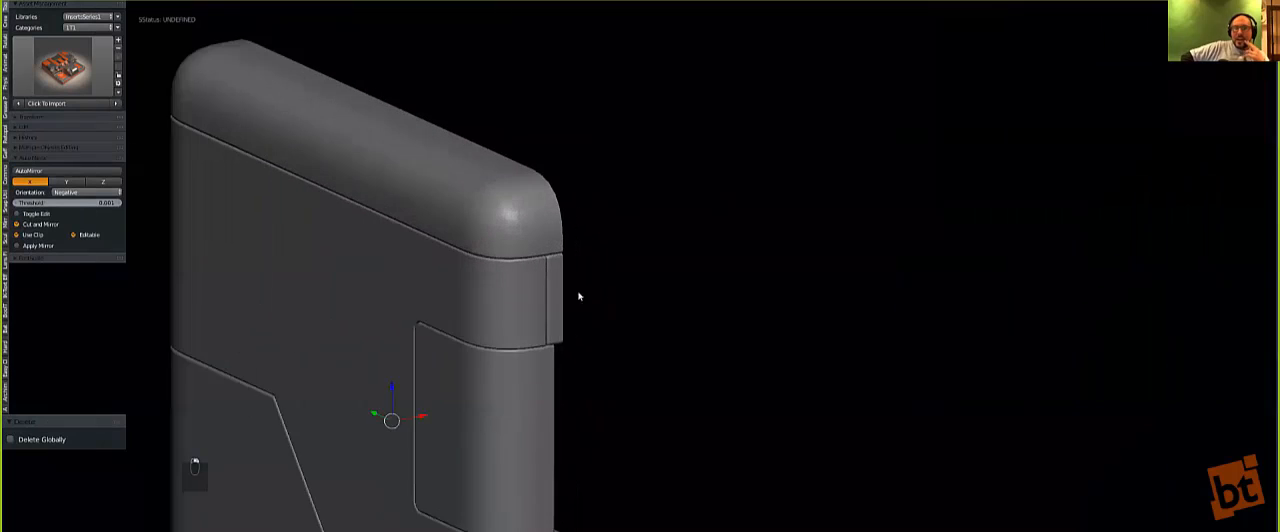
right_click(545, 272)
key("q")
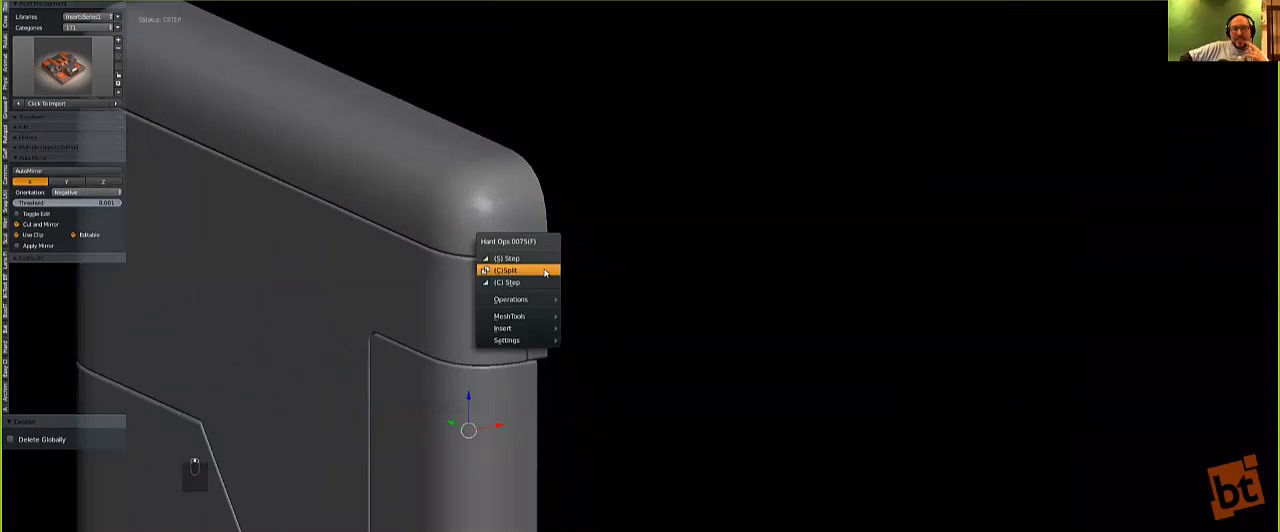
left_click(545, 272)
Step: Delete the cutting plane and return to the front view
scroll(634, 249, "down", 8)
key("z")
key("x")
left_click(718, 282)
key("z")
key("KP_1")
Step: Symmetrize the cut side panel across -X and check the cut on both sides
scroll(605, 287, "up", 2)
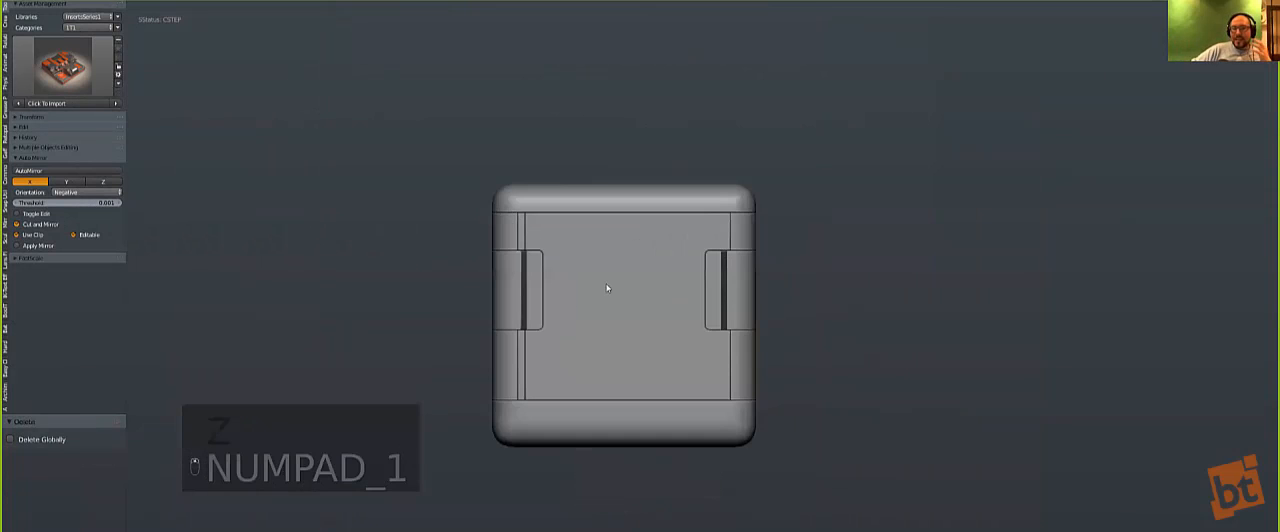
key("alt+x")
middle_click_drag(605, 287, 700, 285)
scroll(558, 240, "up", 3)
scroll(552, 225, "up", 1)
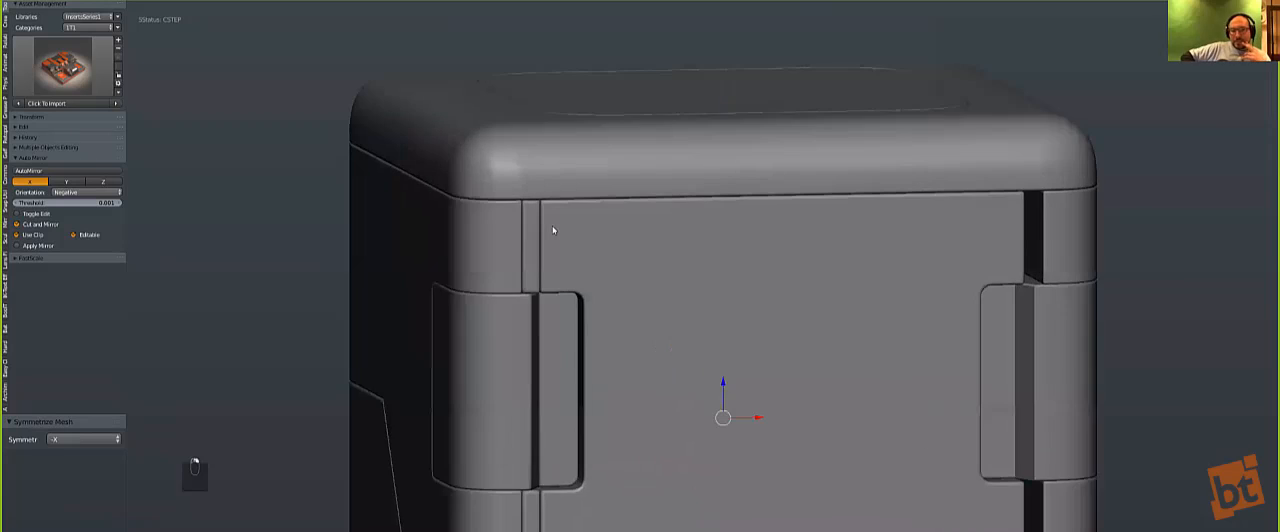
Step: Mirror the inner sliced piece across X to fill the gap on the opposite side, and clear the selection
key("z")
key("z")
key("z")
scroll(616, 343, "down", 2)
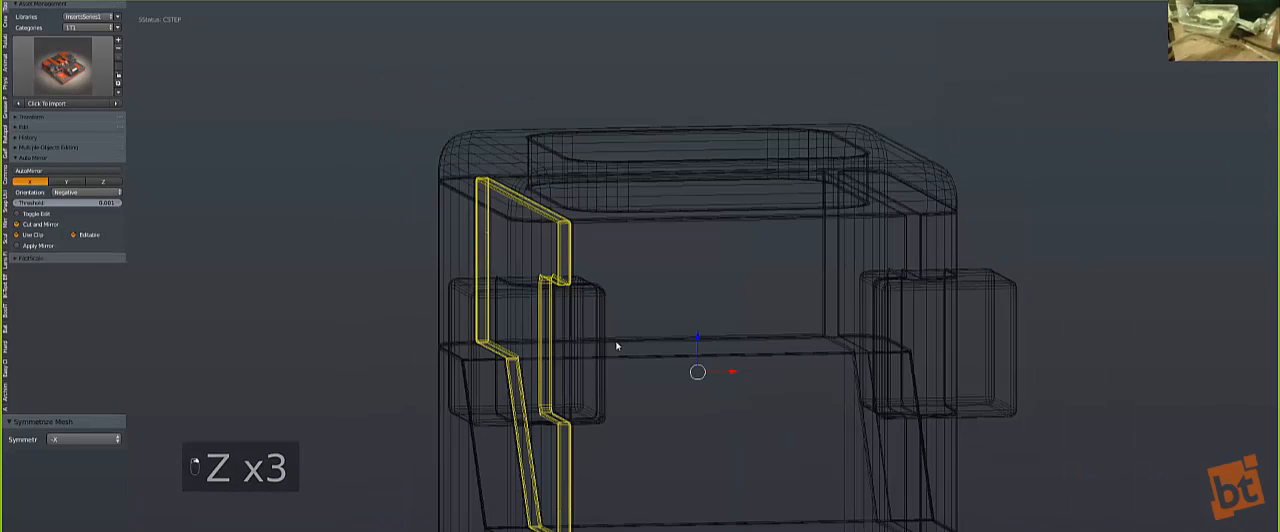
middle_click_drag(616, 344, 593, 270, "shift")
scroll(593, 270, "down", 2)
key("z")
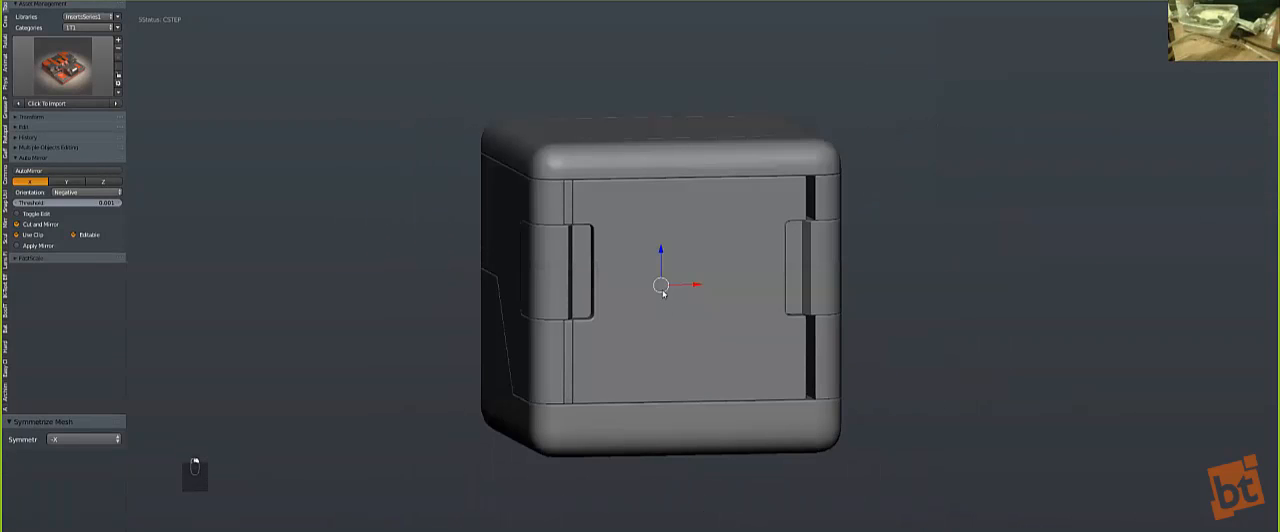
key("alt+shift+x")
middle_click_drag(662, 293, 656, 341)
key("a")
scroll(576, 314, "up", 2)
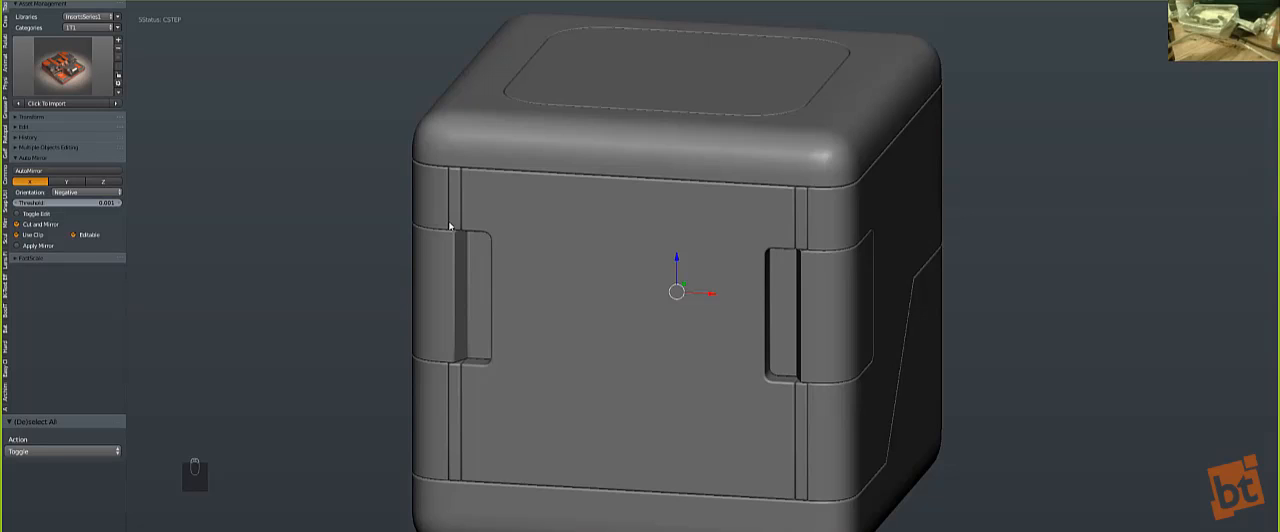
Step: Enter Edit Mode on the thin sliced piece beside the left corner and reveal its hidden geometry
key("z")
middle_click_drag(506, 229, 525, 233)
scroll(577, 268, "up", 1)
key("Tab")
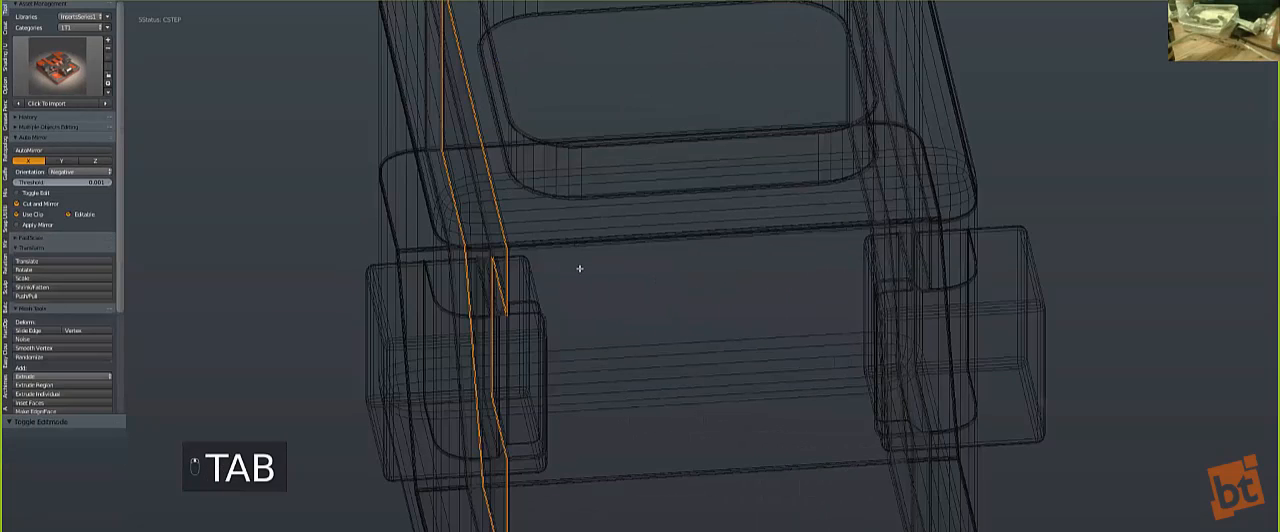
key("a")
key("a")
key("alt+h")
middle_click_drag(643, 260, 682, 287)
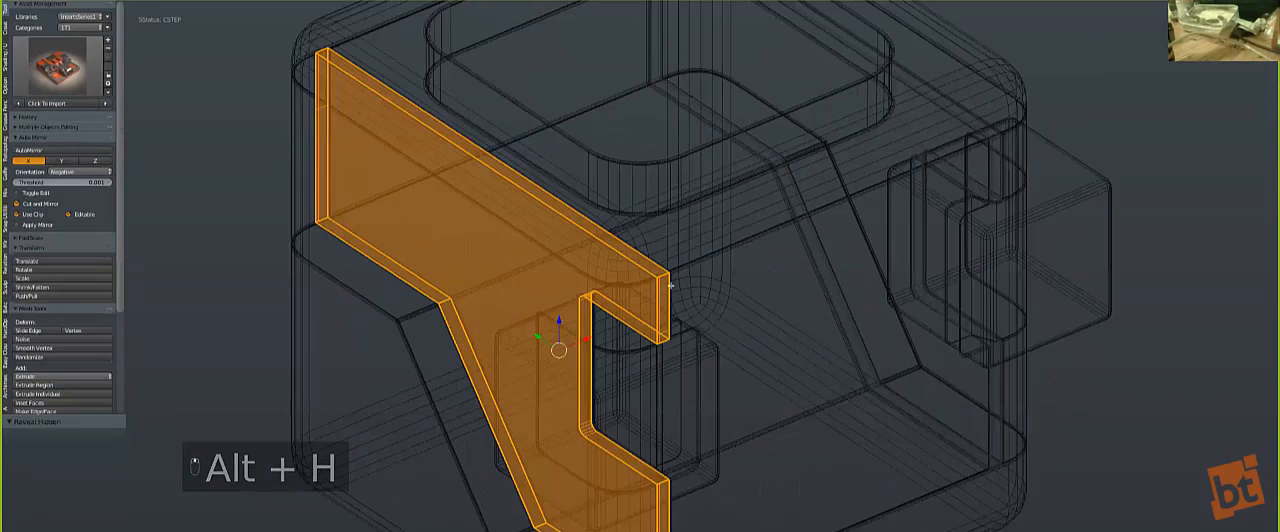
Step: Dissolve the narrow bevel strip on the upper front end of the sliced piece
key("a")
scroll(682, 287, "up", 2)
scroll(682, 287, "up", 2)
right_click(694, 321)
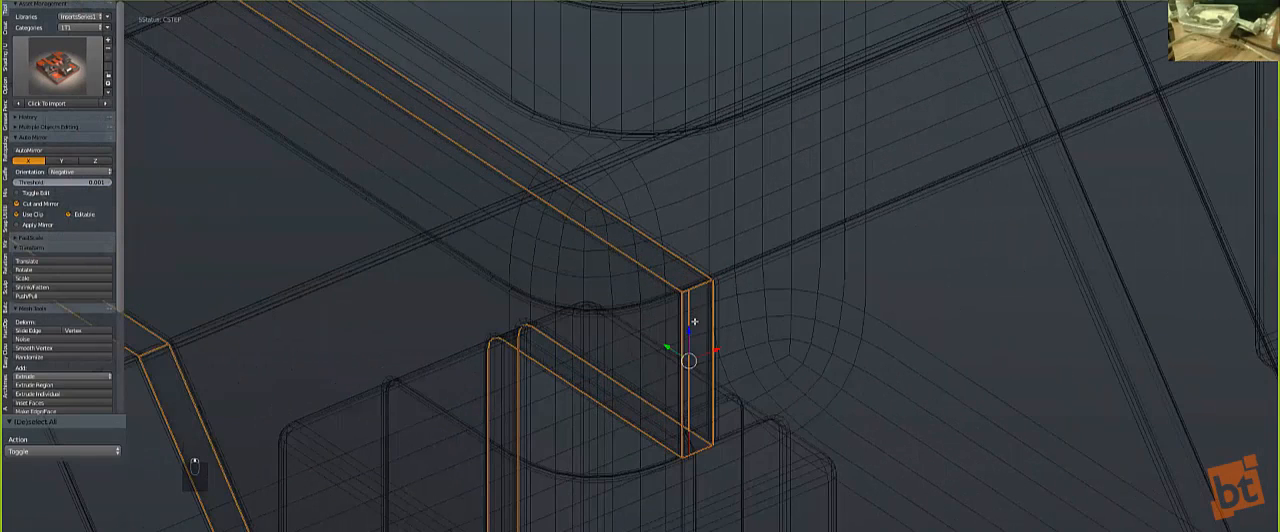
key("ctrl+x")
scroll(720, 298, "up", 1)
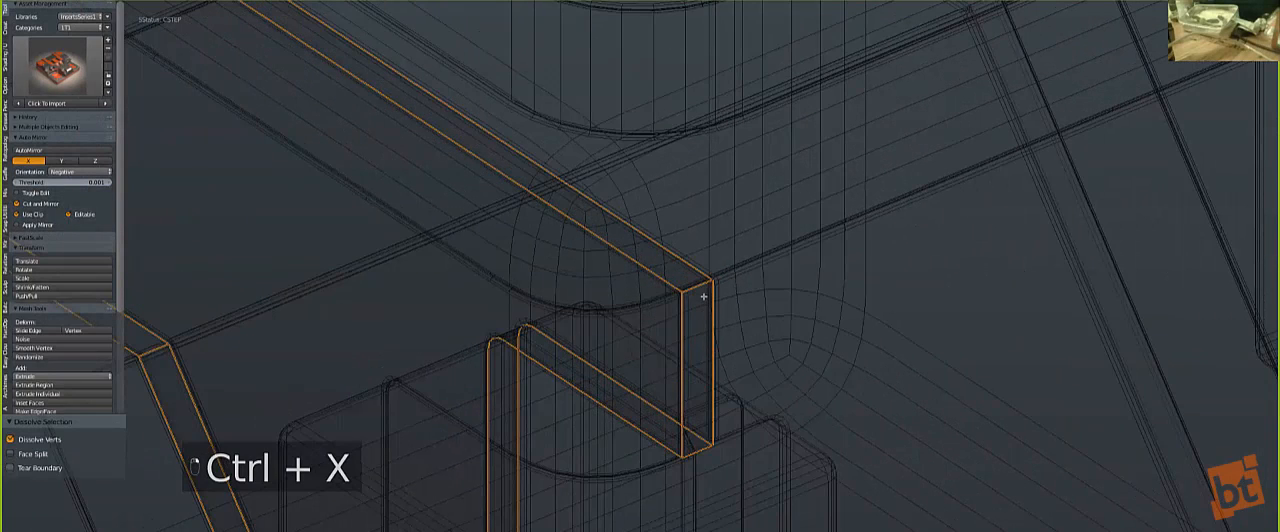
key("z")
Step: Bevel the upper front edge of the sliced piece, leave Edit Mode and return to the front view
key("ctrl+b")
left_click(846, 394)
scroll(820, 388, "down", 3)
key("Tab")
scroll(785, 393, "down", 3)
scroll(785, 393, "down", 4)
middle_click_drag(763, 354, 615, 341)
scroll(615, 341, "down", 3)
key("KP_1")
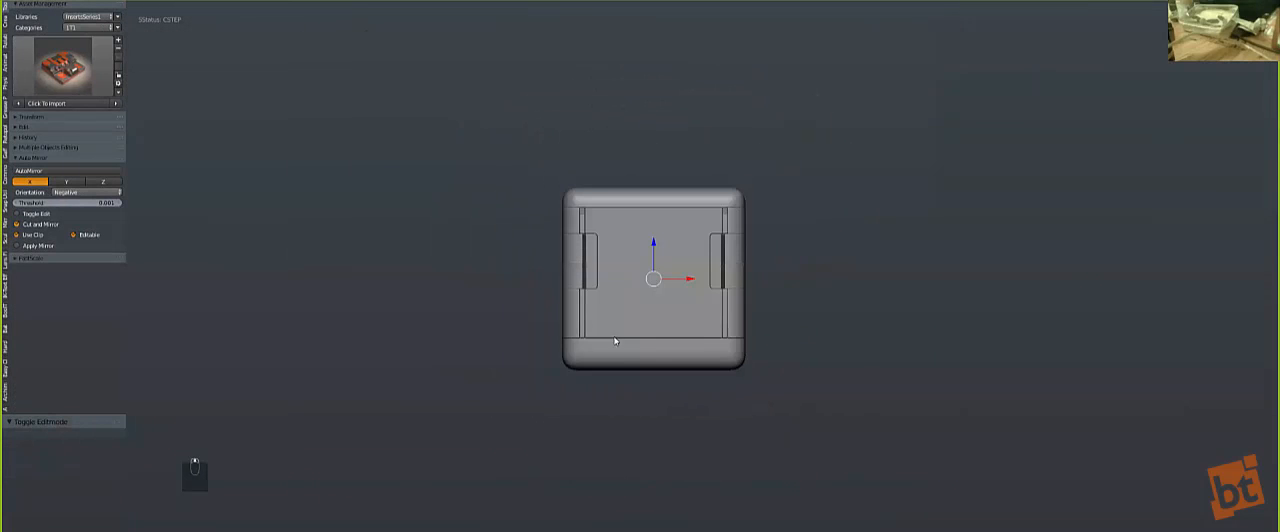
Step: Chamfer the lower front end of the sliced piece, dissolve its leftover geometry and clear the selection
scroll(615, 341, "up", 4)
middle_click_drag(551, 372, 638, 331)
scroll(638, 331, "up", 6)
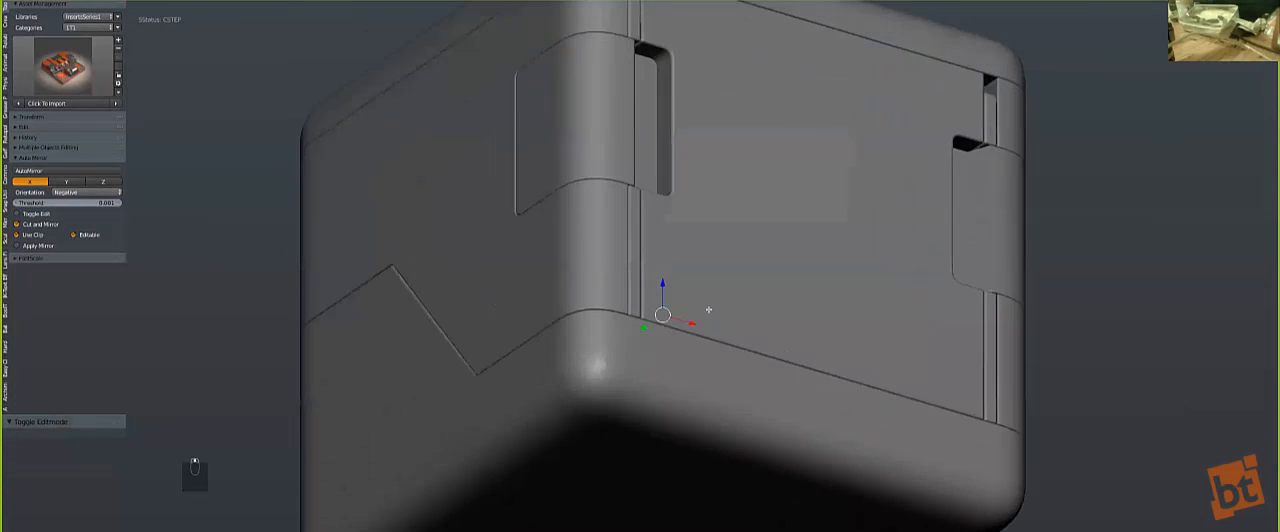
key("Tab")
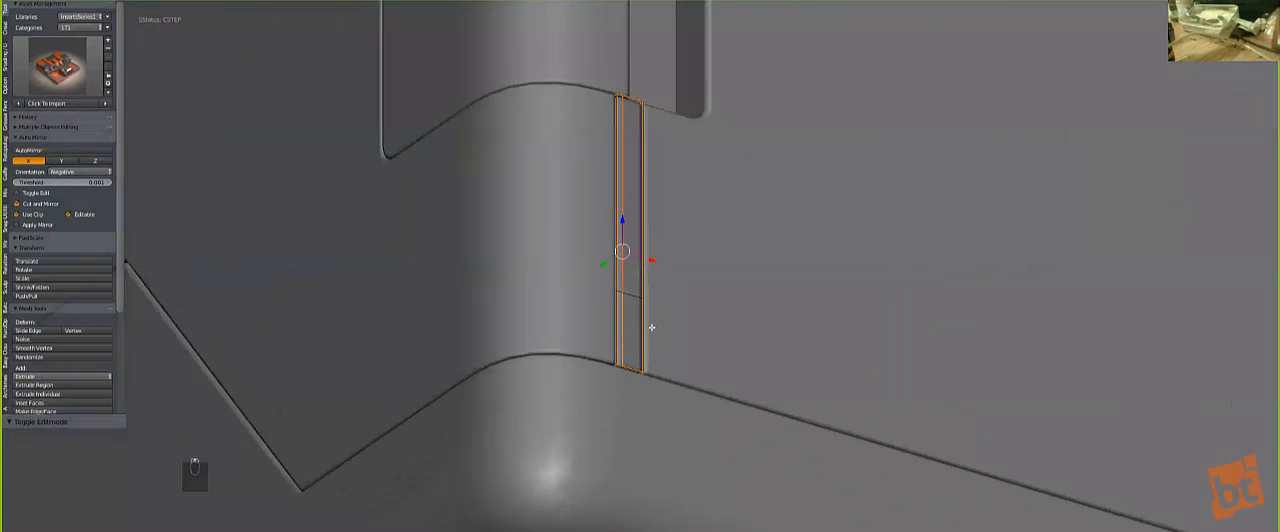
key("r")
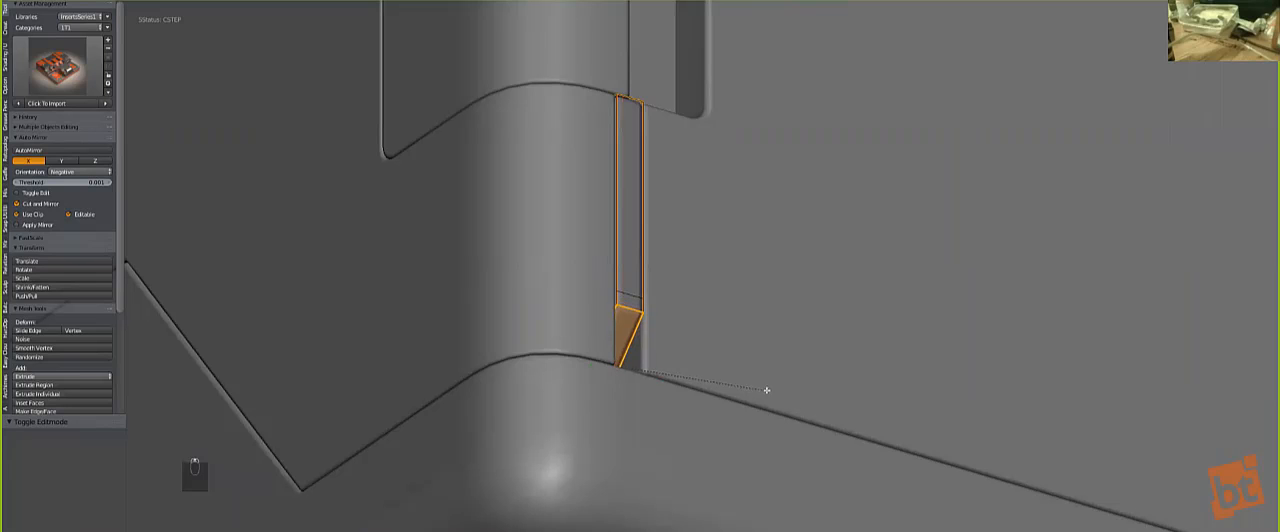
right_click(623, 289)
key("z")
key("ctrl+x")
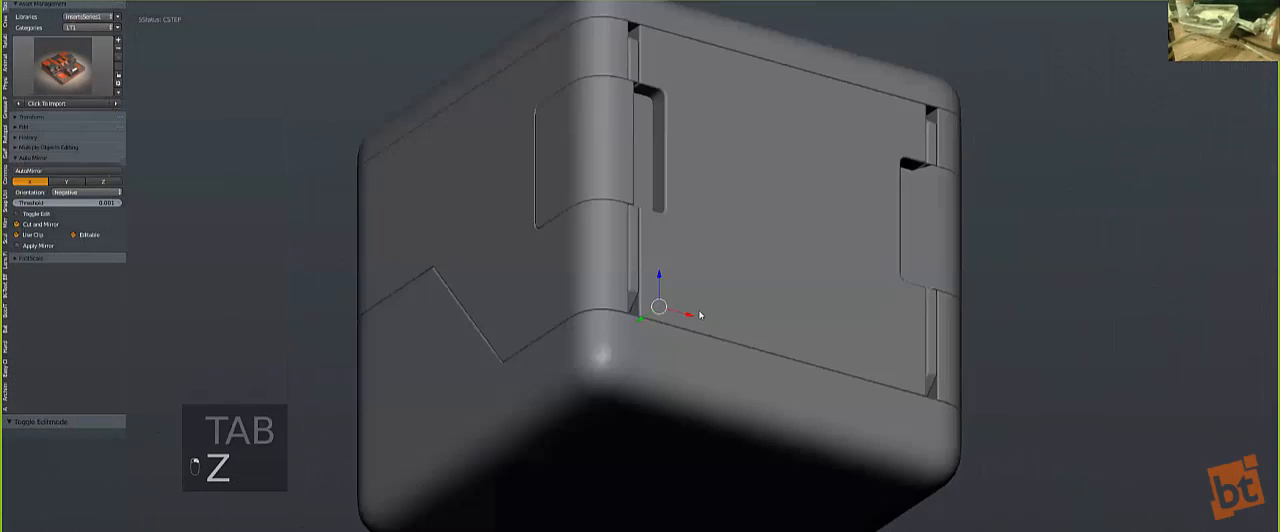
key("a")
key("KP_1")
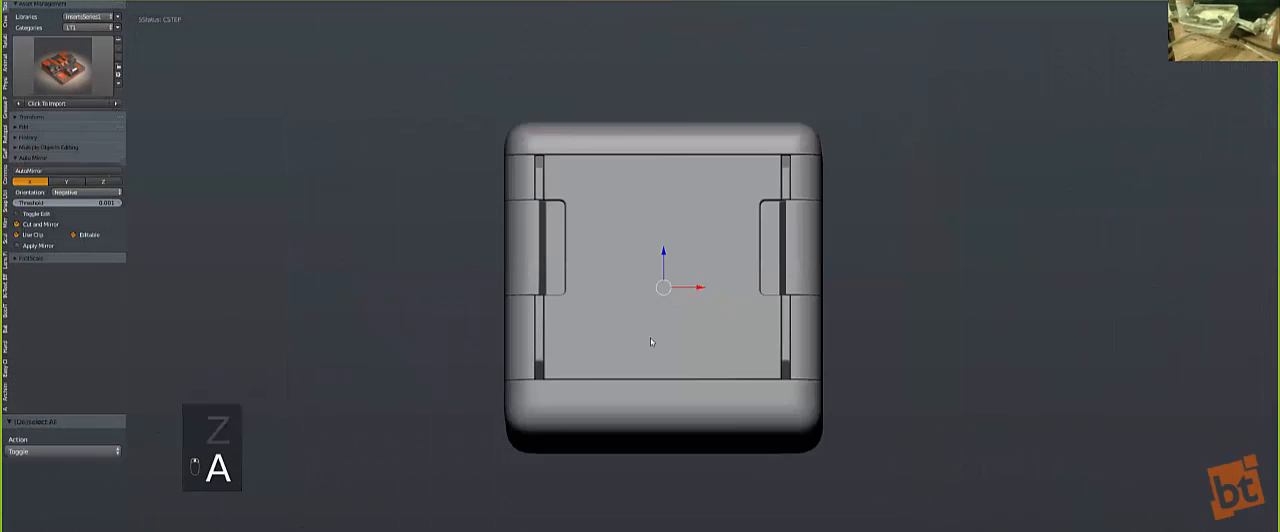
Step: Add a plane at the cube's centre, rotate it 90 degrees and scale it up about 2.143 times
key("q")
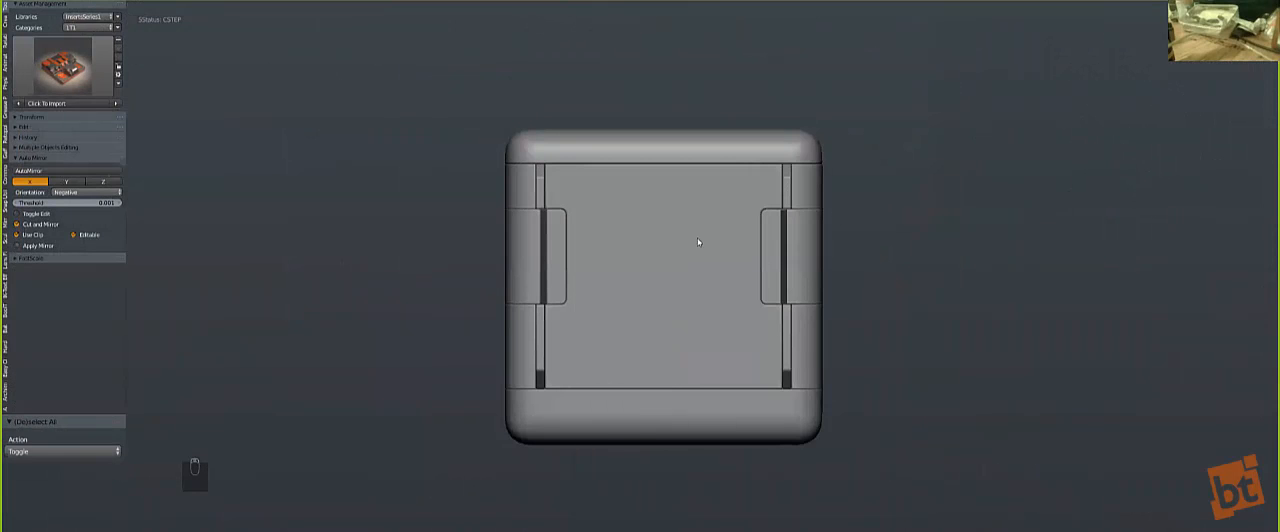
key("shift+a")
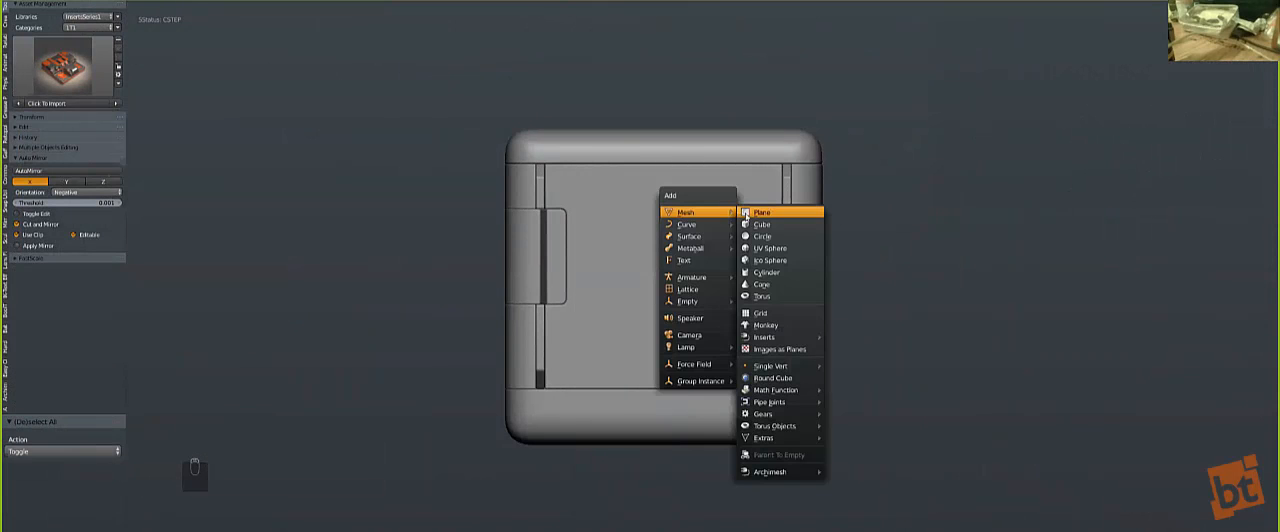
left_click(745, 215)
type("r90")
key("Return")
key("z")
key("s")
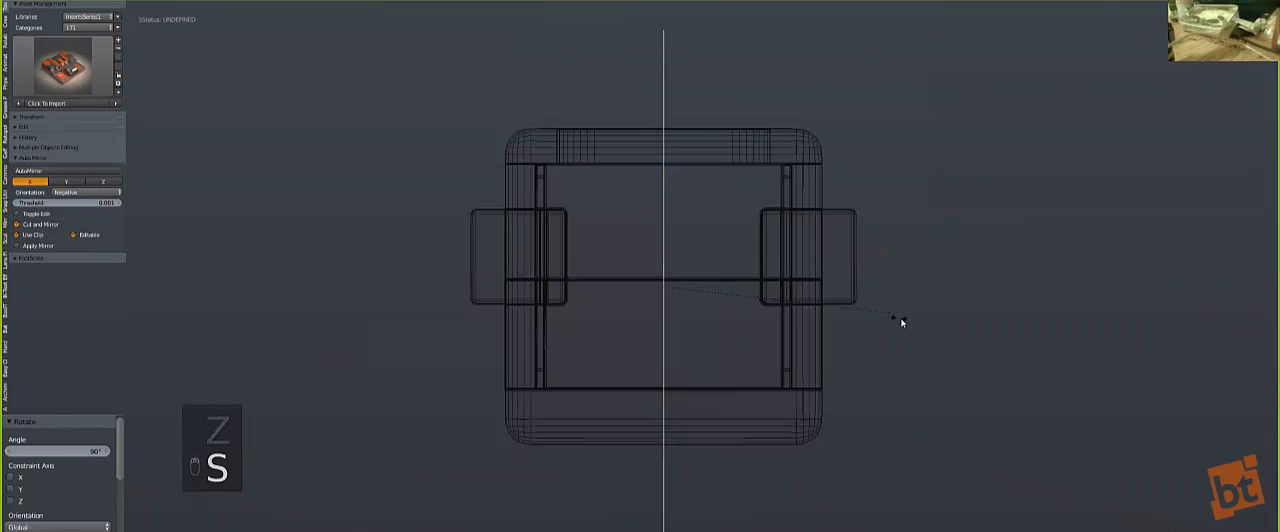
left_click(907, 323)
Step: Move the plane about -0.709 along X and use it to cut the front panel with a (C)Split Boolean
key("g")
key("x")
left_click(789, 300)
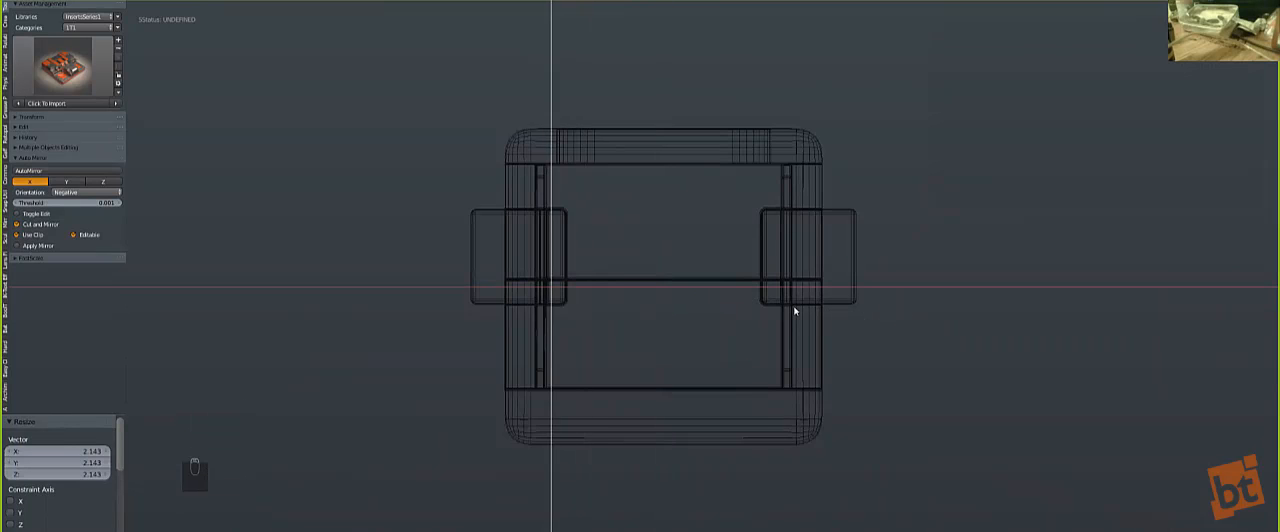
key("z")
key("q")
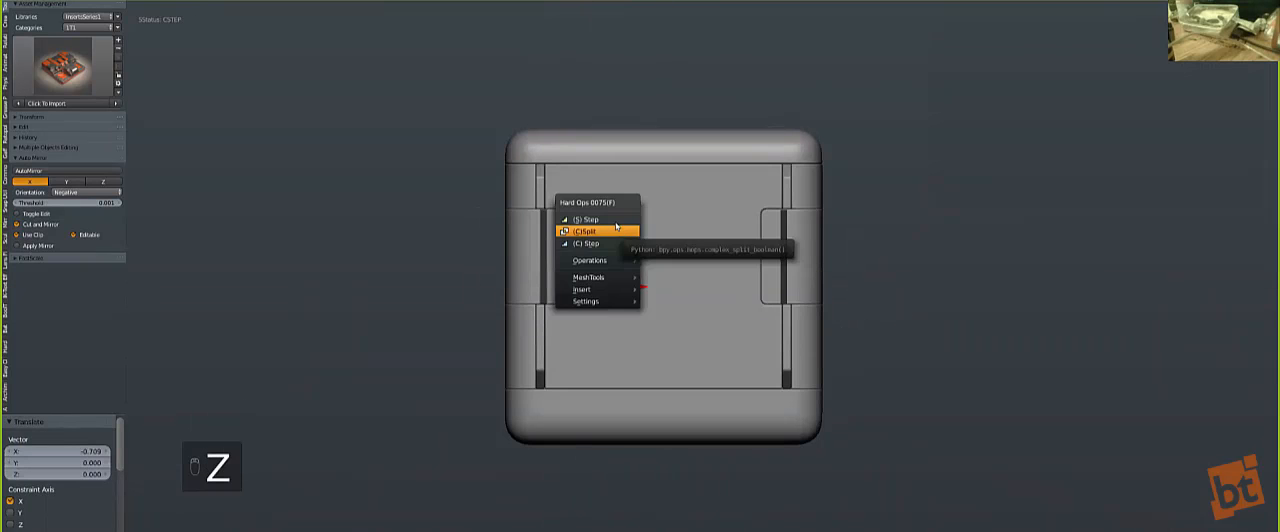
left_click(623, 232)
Step: Symmetrize the front panel across X, then mirror the narrow split-off strip to the opposite side
key("alt+x")
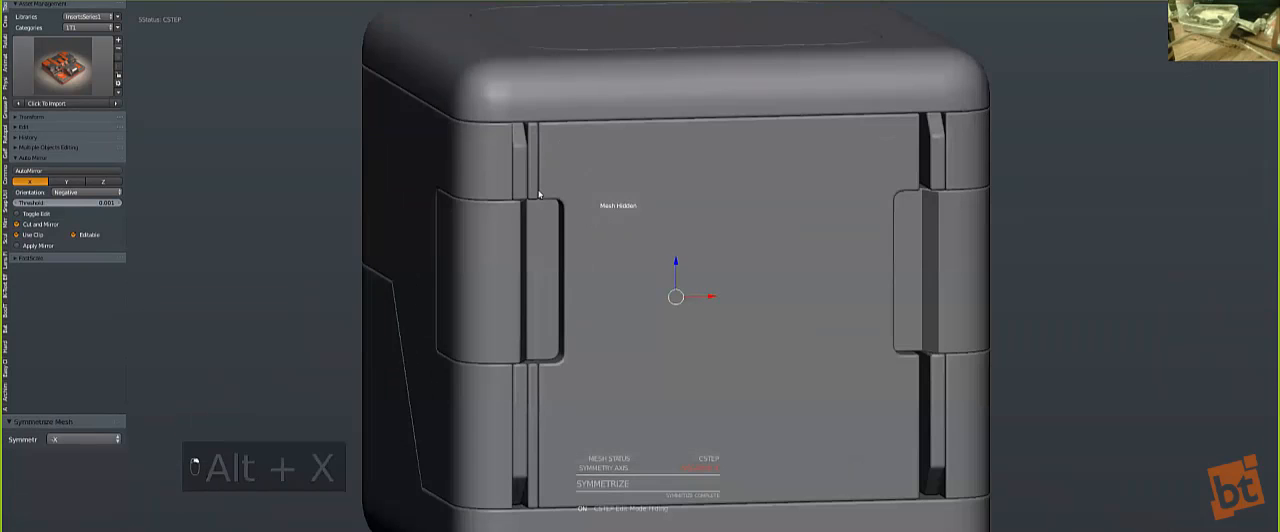
key("a")
key("z")
Step: Delete the leftover cutting plane and clear the selection
key("z")
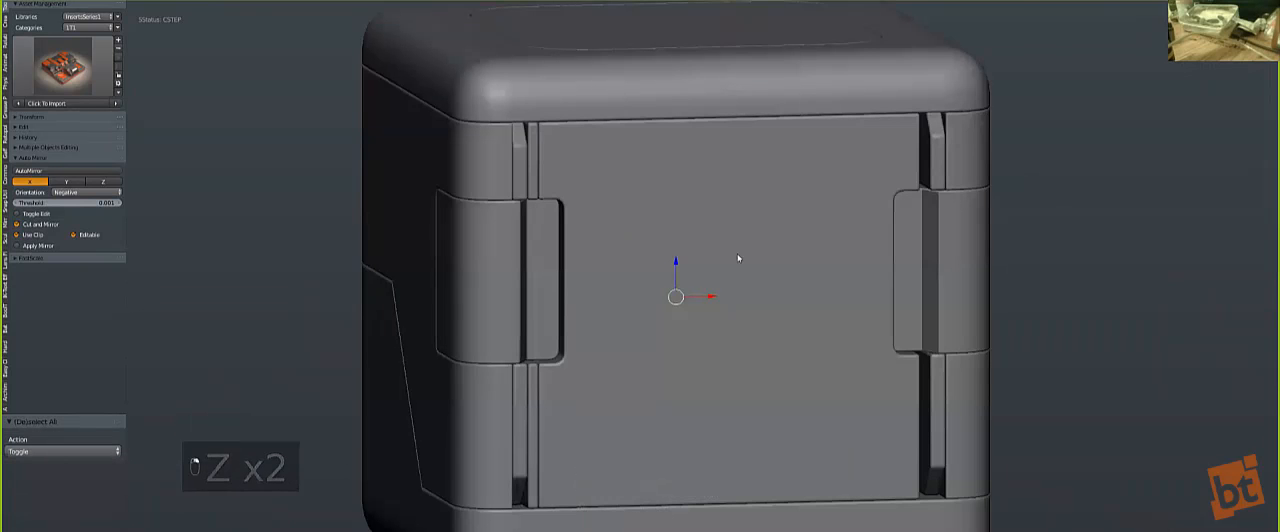
key("alt+shift+x")
key("a")
key("z")
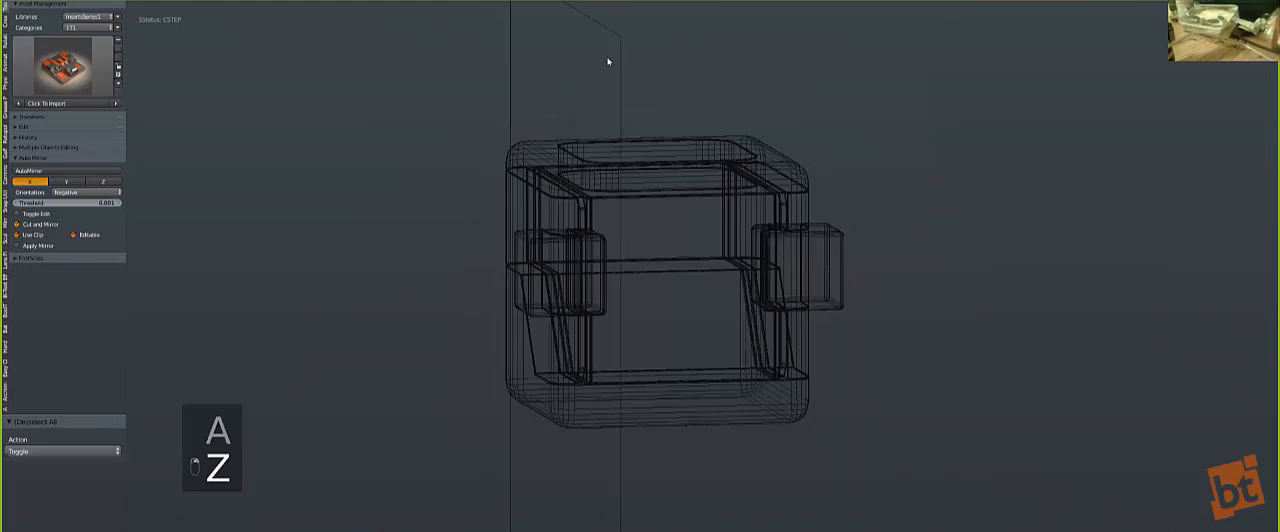
key("x")
left_click(613, 42)
key("z")
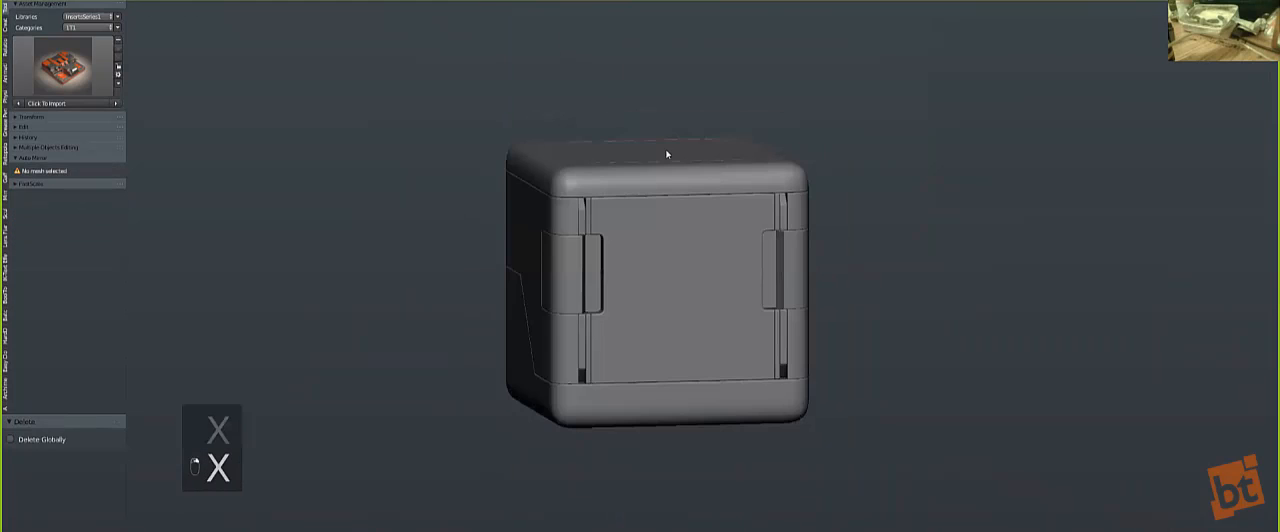
key("z")
scroll(661, 72, "up", 1)
right_click(724, 107)
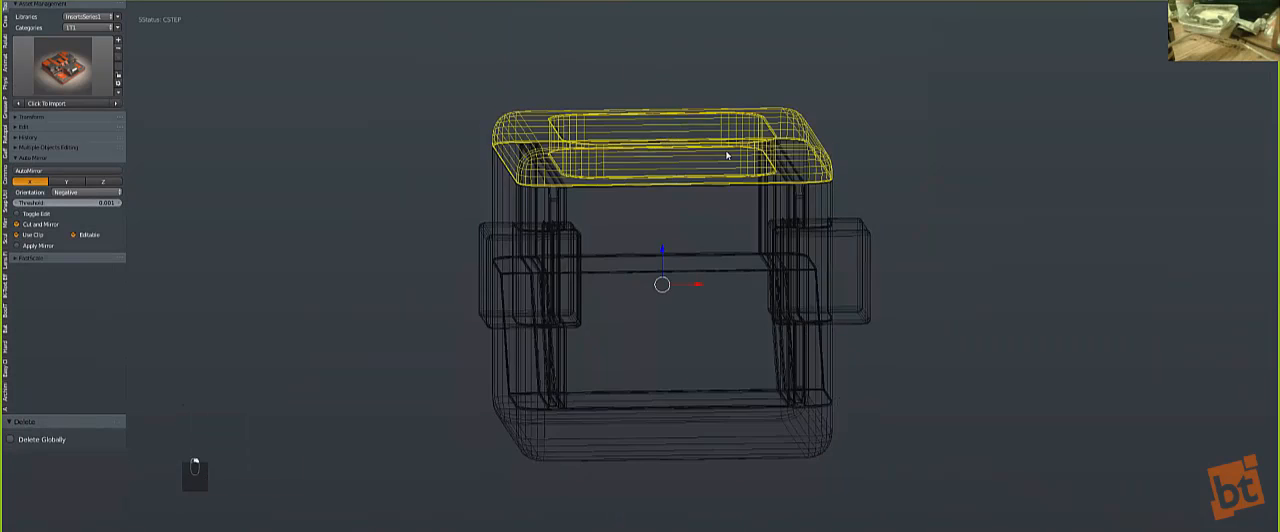
key("z")
key("a")
Step: Return to the front view and add the 'lensnotched' insert from the Hard Ops insert library
middle_click_drag(654, 246, 717, 269)
key("KP_1")
key("q")
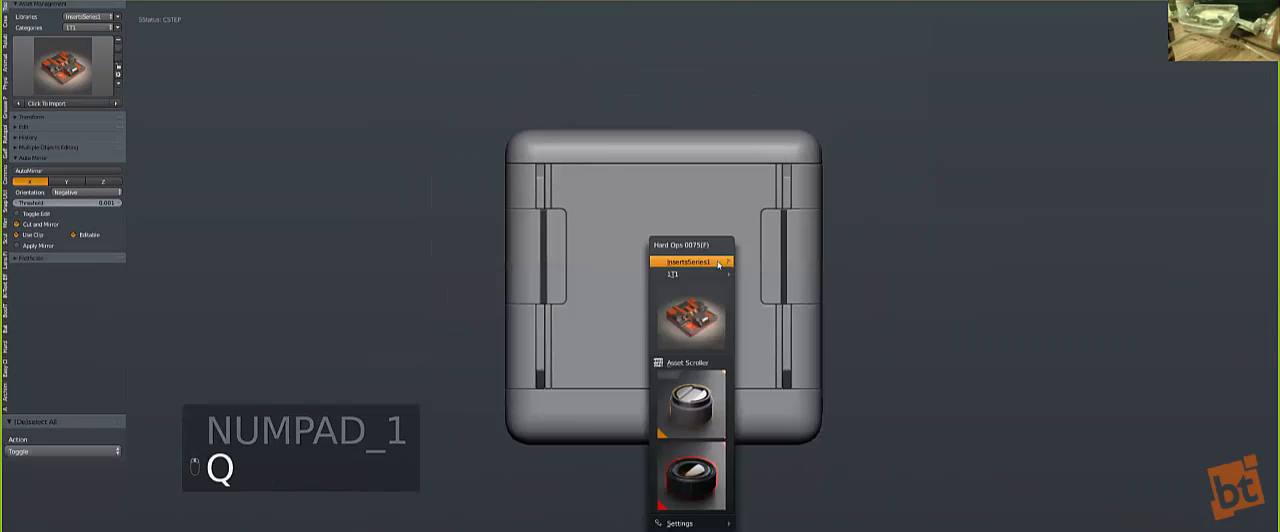
left_click(672, 457)
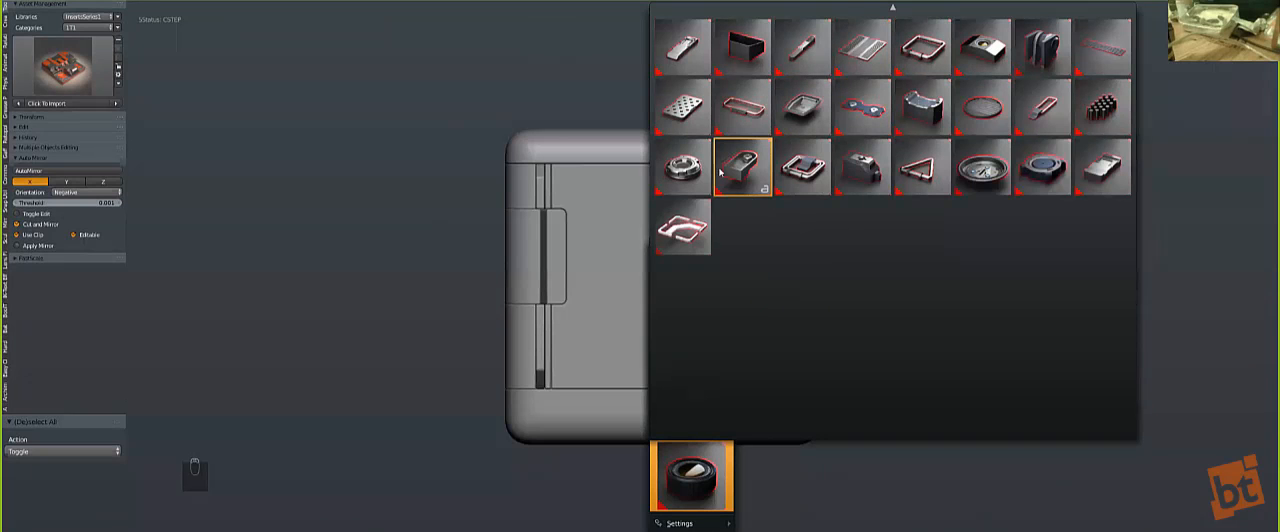
left_click(745, 235)
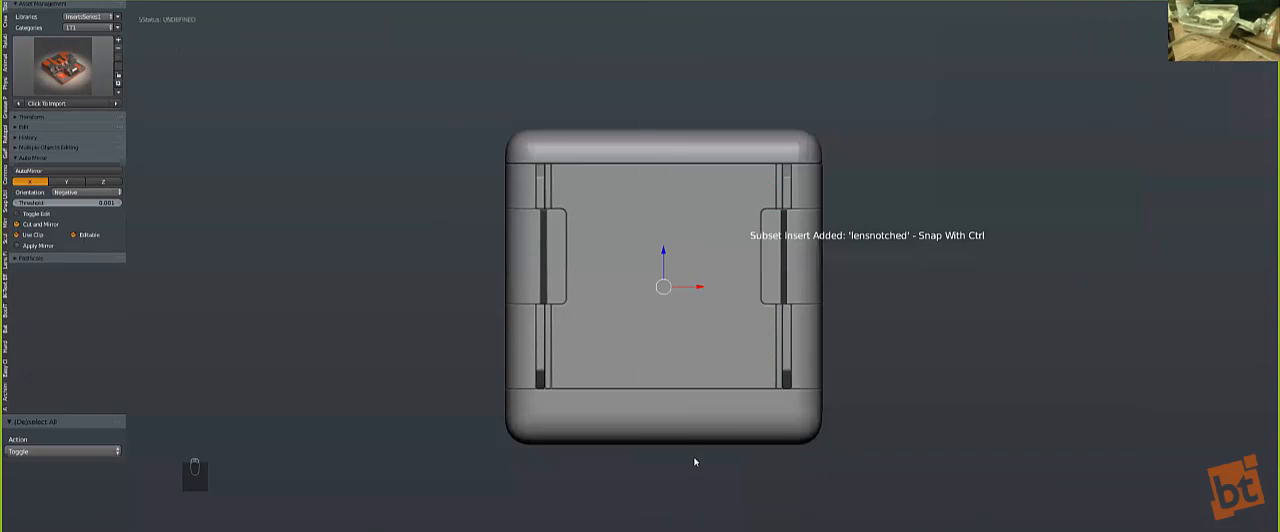
Step: Shrink the lens insert and place it in the upper left corner of the front panel
key("g")
left_click(634, 367)
key("z")
key("g")
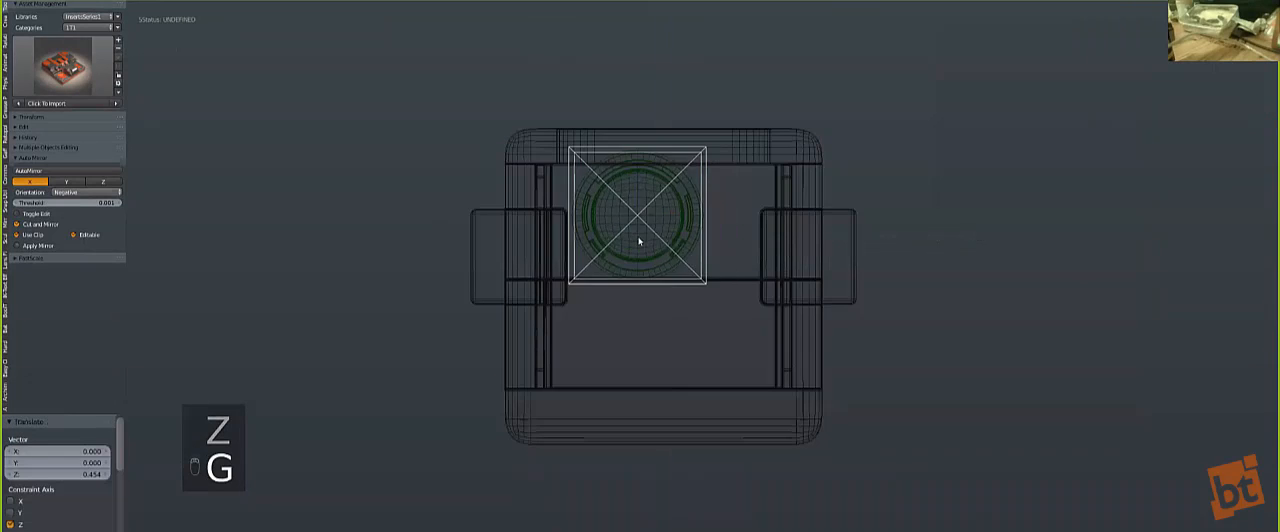
left_click(624, 279)
key("s")
left_click(632, 238)
key("g")
left_click(620, 231)
key("s")
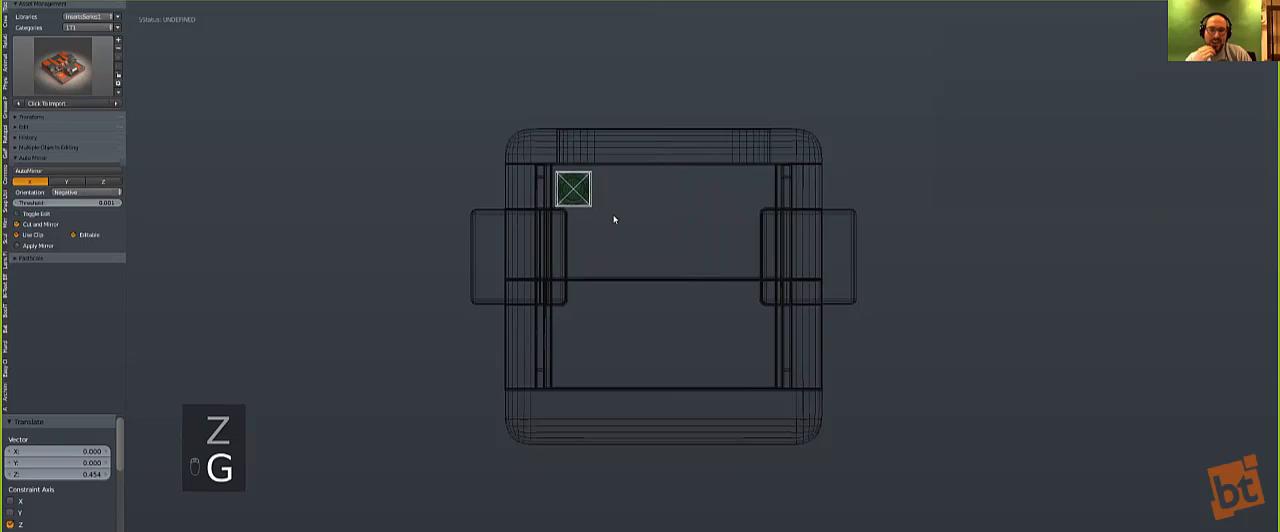
left_click(614, 224)
Step: Cut the lens insert's round recess into the front panel with a Hard Ops Boolean
key("z")
key("q")
left_click(642, 274)
middle_click_drag(644, 268, 709, 319)
scroll(709, 319, "up", 3)
Step: Try to symmetrize the lens recess across X
key("alt+x")
key("a")
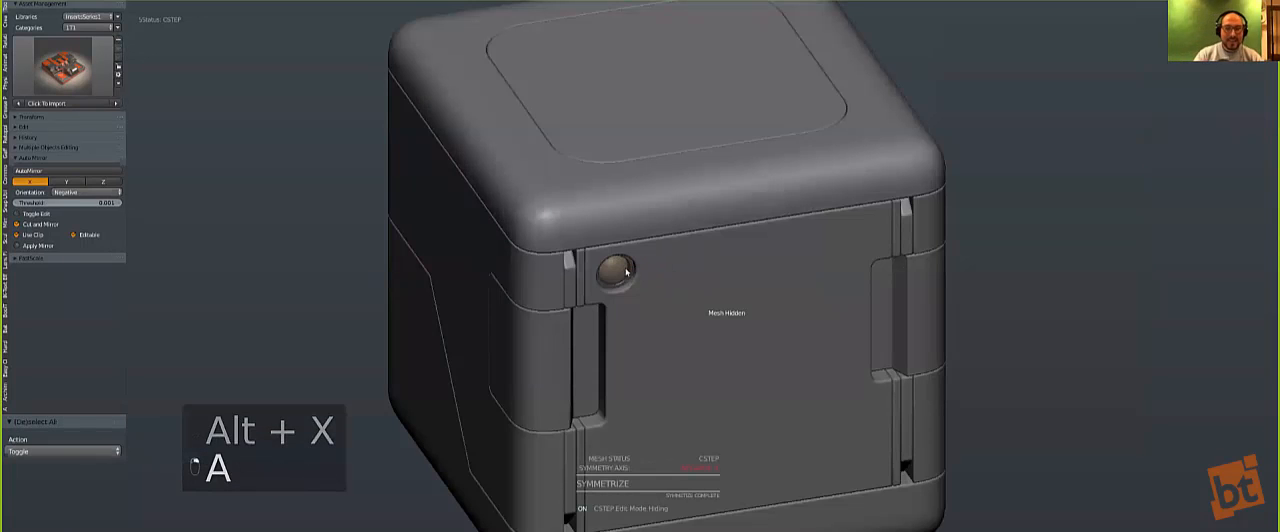
key("z")
key("z")
Step: Hide the cutter block protruding from the cube's side, select the front panel and symmetrize it across X
scroll(715, 290, "down", 2)
key("z")
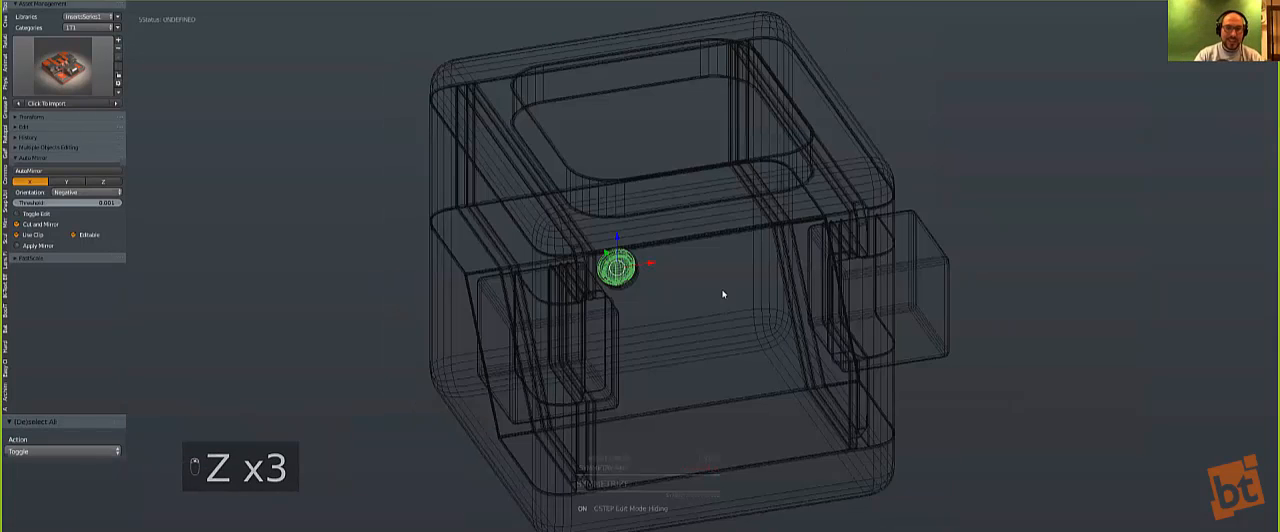
right_click(921, 271)
key("h")
key("z")
right_click(722, 284)
key("z")
key("z")
key("alt+x")
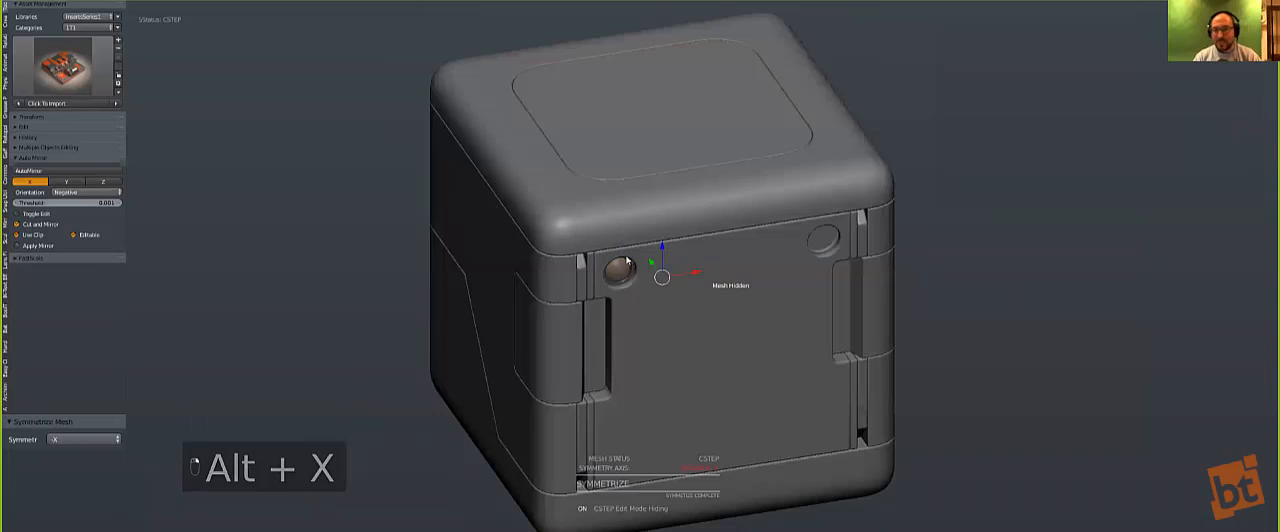
Step: Select the lens insert, mirror it across X into the opposite recess and clear the selection
key("z")
left_click(617, 268)
key("z")
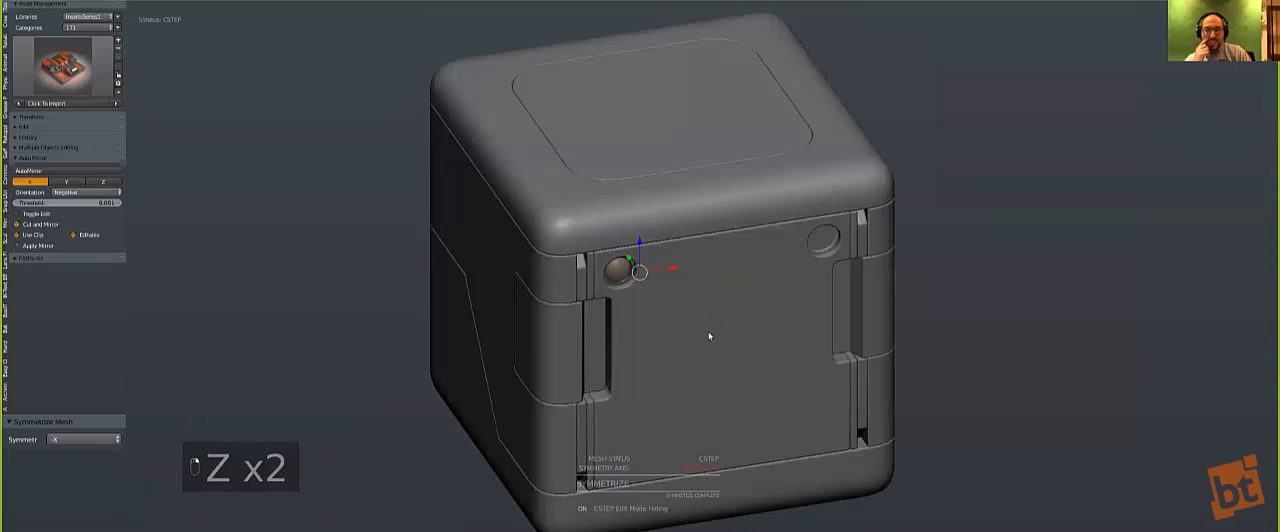
key("alt+shift+x")
key("a")
scroll(710, 353, "down", 2)
key("KP_1")
key("q")
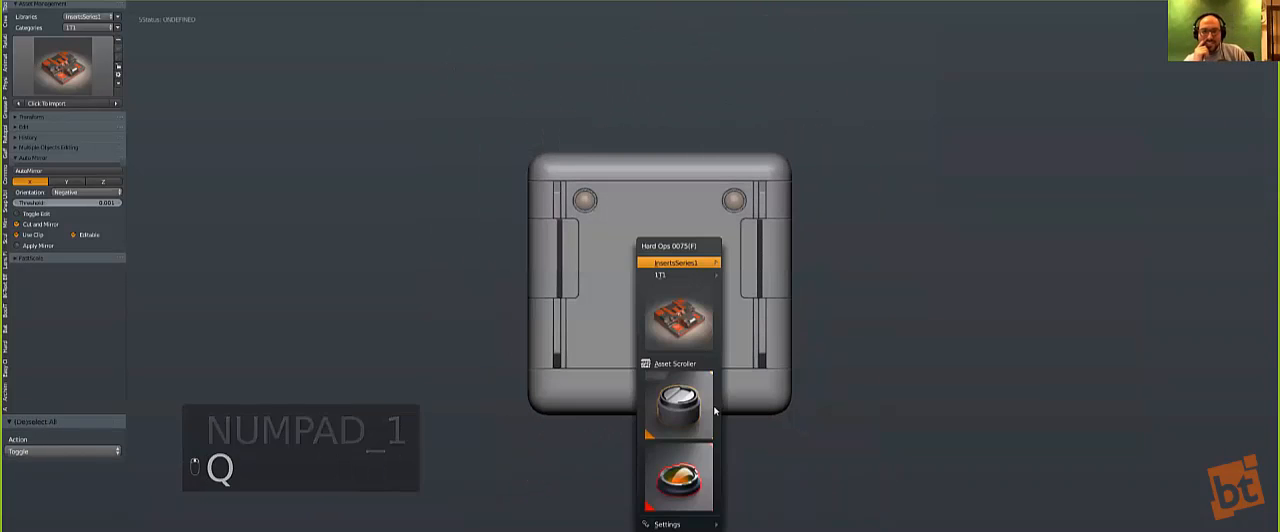
left_click(679, 478)
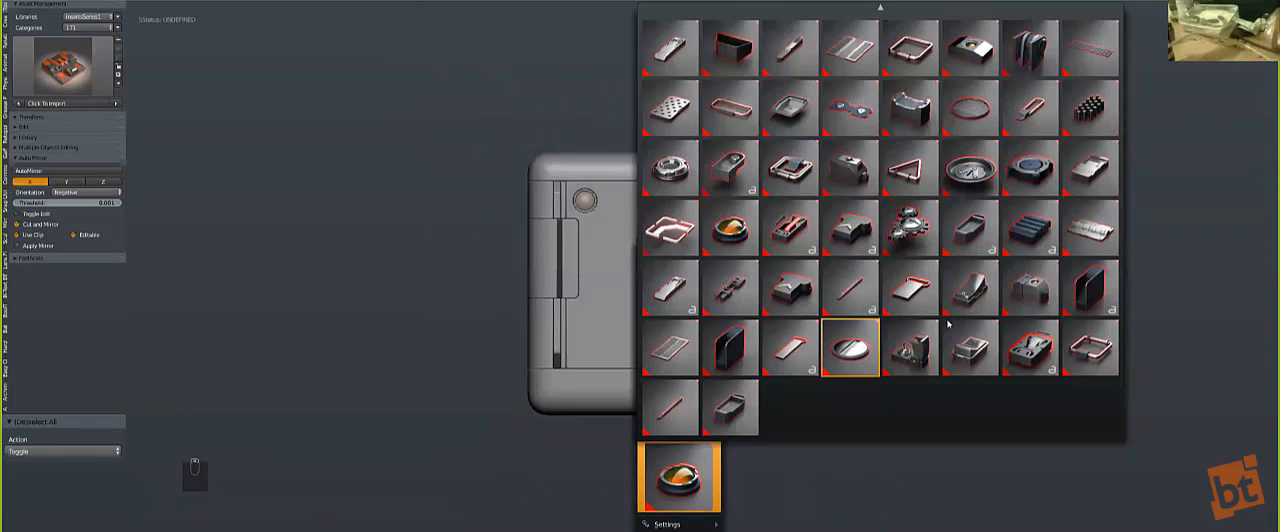
key("KP_4")
Step: Set the front panel's bevel width to 0.002 with Hard Ops (B)Width and clear the selection
middle_click_drag(620, 311, 706, 320)
scroll(706, 320, "up", 4)
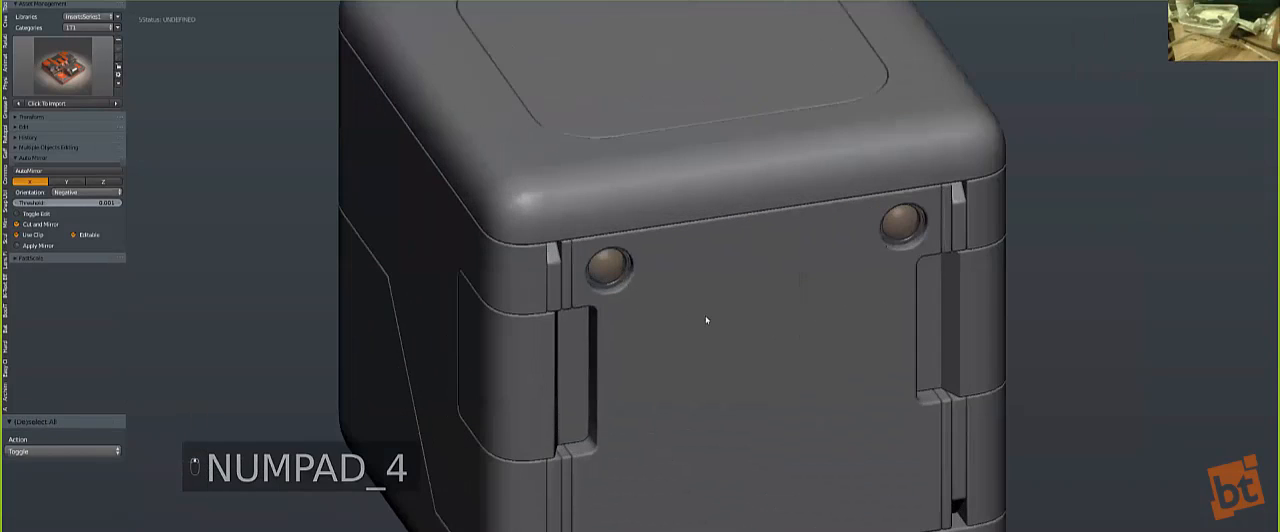
scroll(705, 318, "up", 3)
key("Tab")
scroll(660, 326, "up", 3)
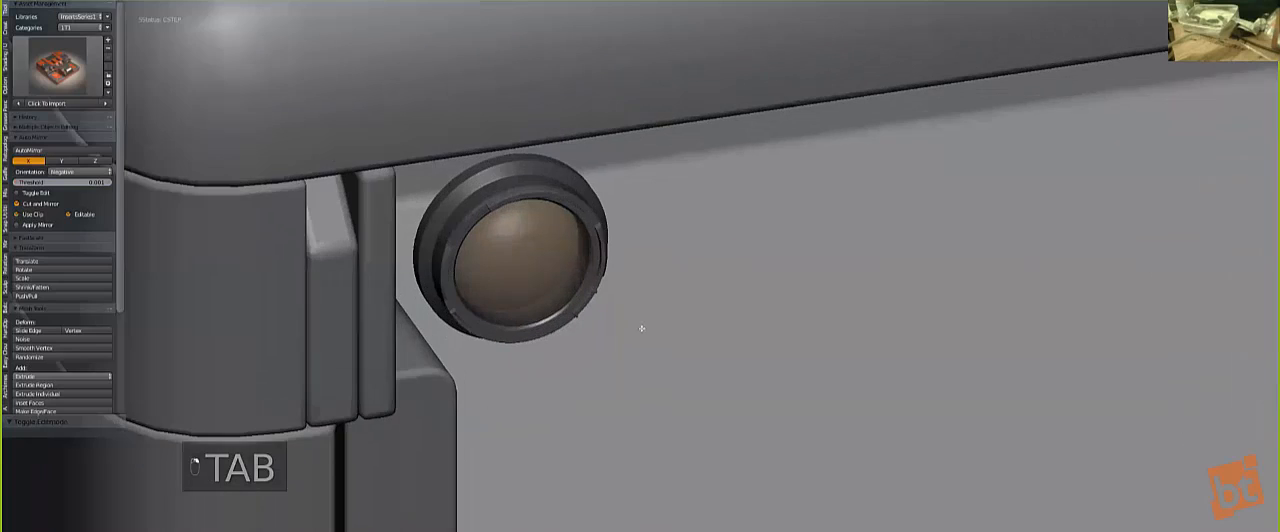
key("Tab")
scroll(642, 328, "down", 2)
key("q")
left_click(617, 350)
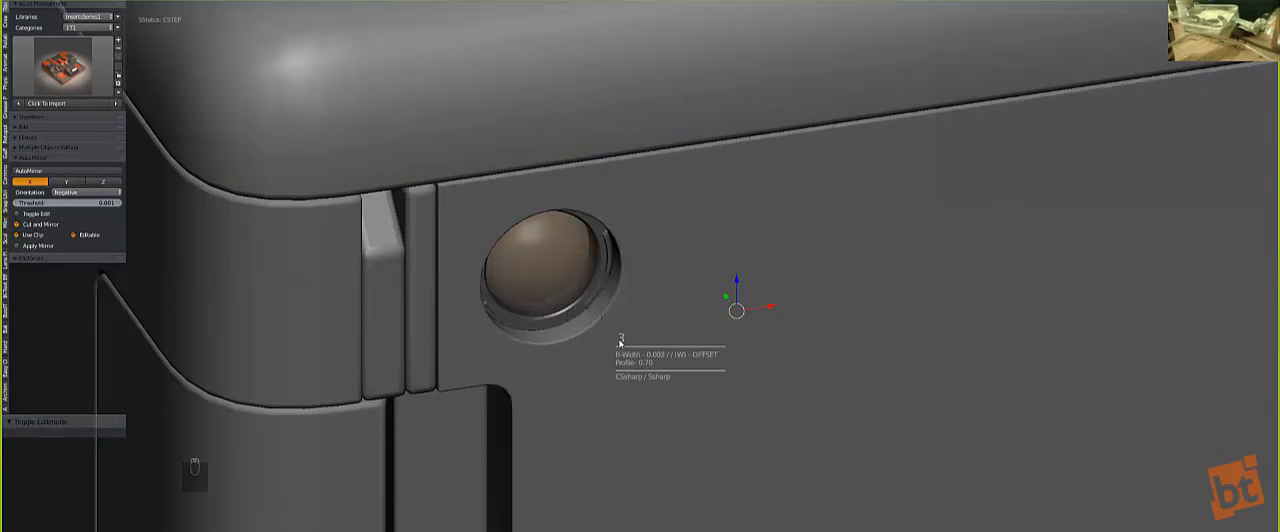
left_click(618, 341)
scroll(700, 380, "down", 8)
key("a")
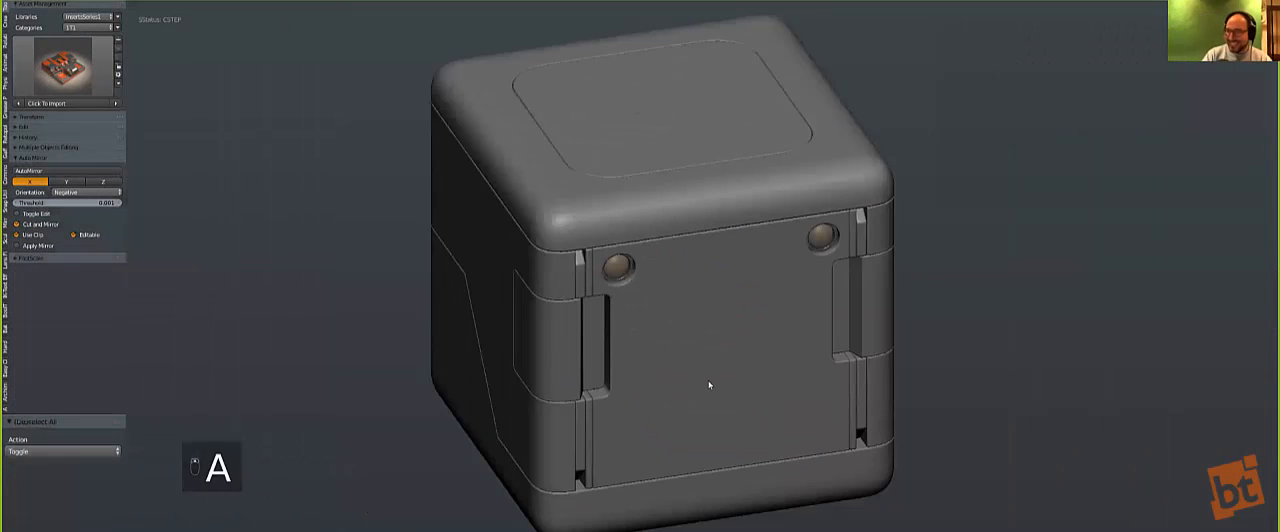
key("KP_1")
key("z")
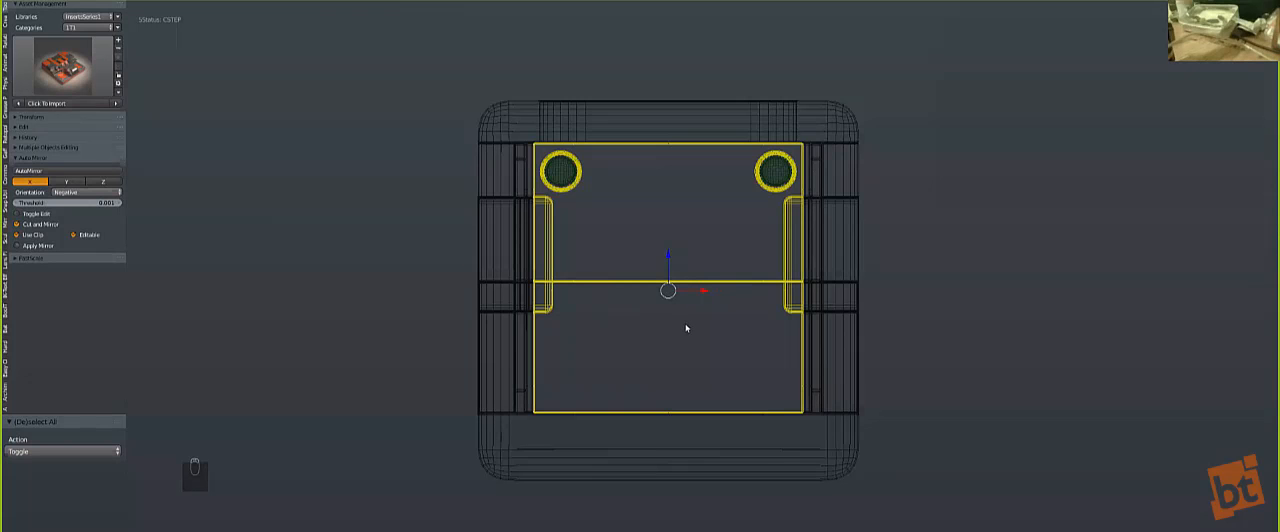
scroll(686, 327, "up", 4)
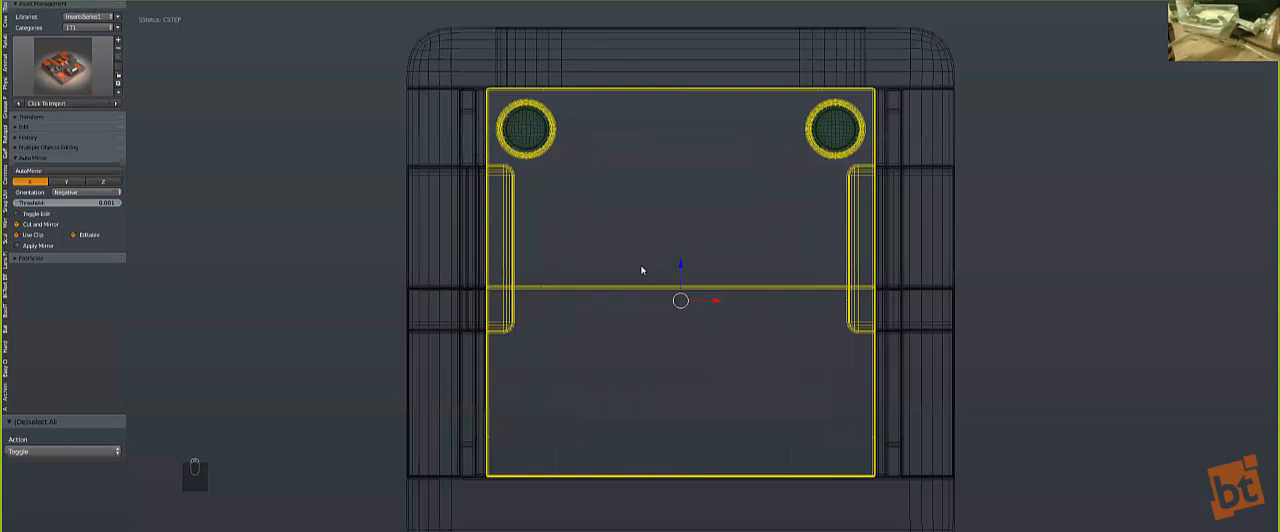
key("z")
key("q")
mouse_move(600, 322)
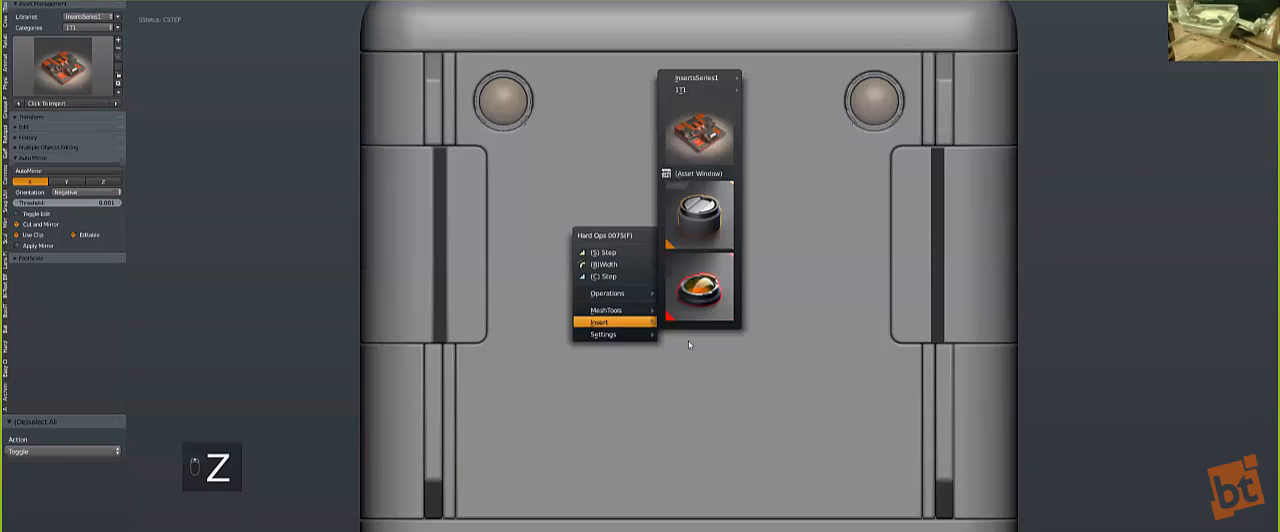
left_click(718, 296)
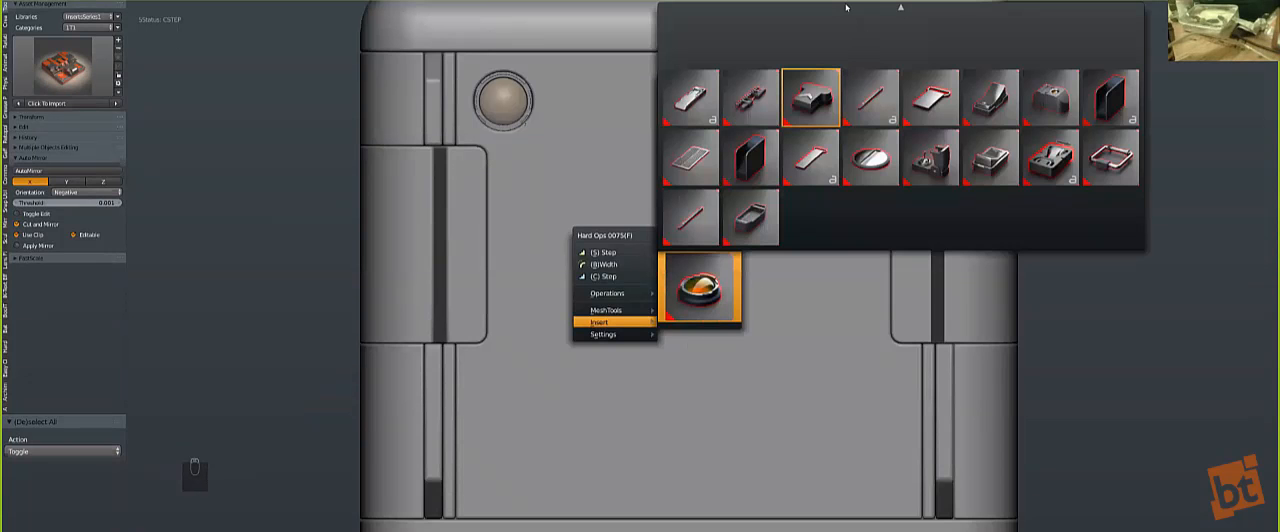
Step: Add the 'internalpart' insert to the front panel from the Hard Ops insert library
key("q")
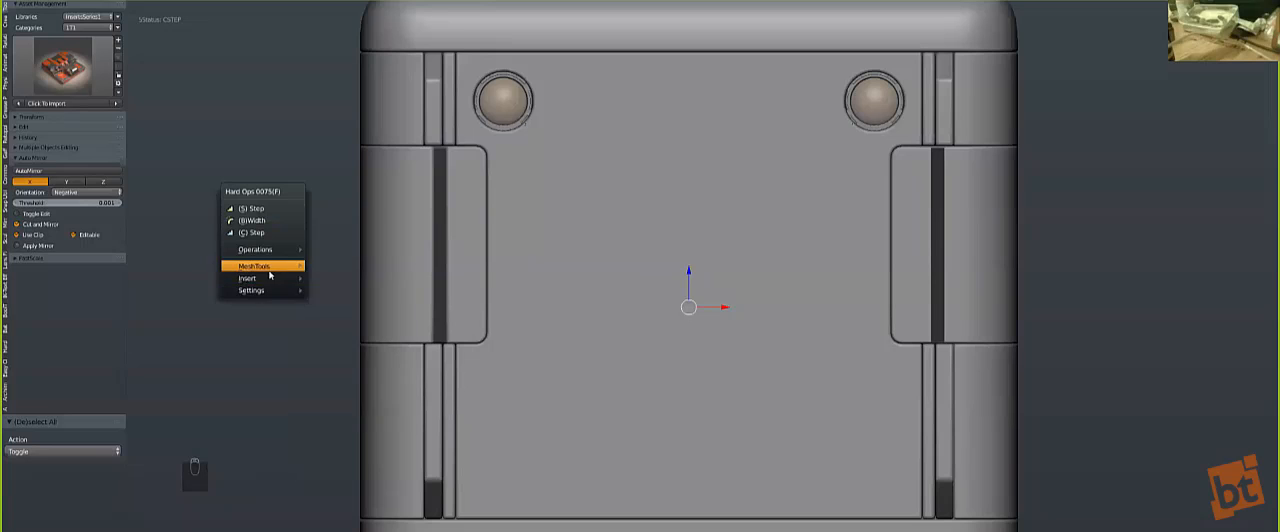
mouse_move(262, 278)
left_click(335, 250)
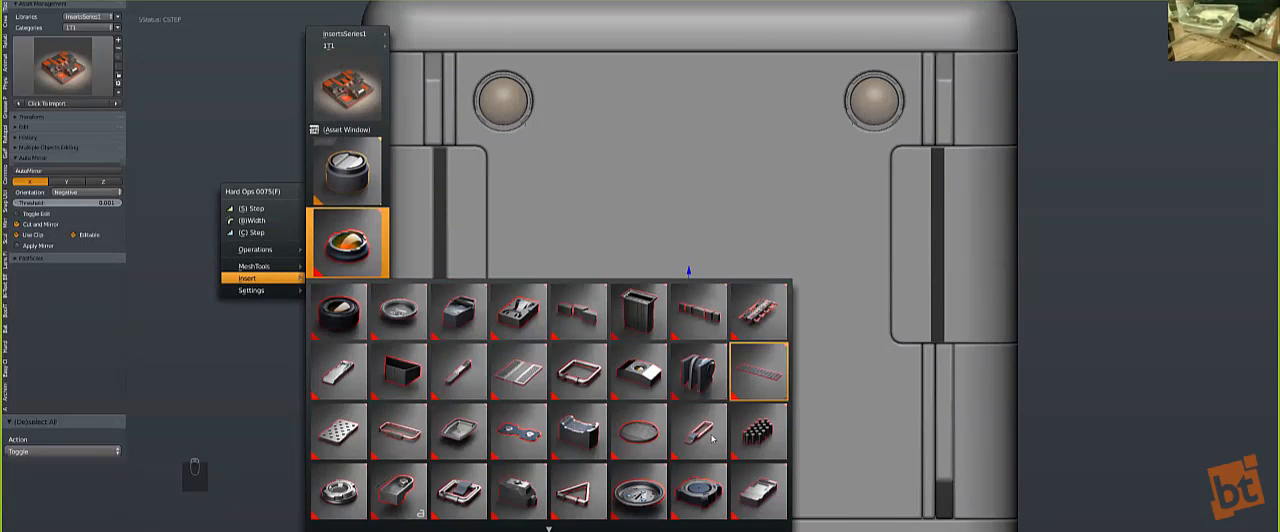
left_click(636, 484)
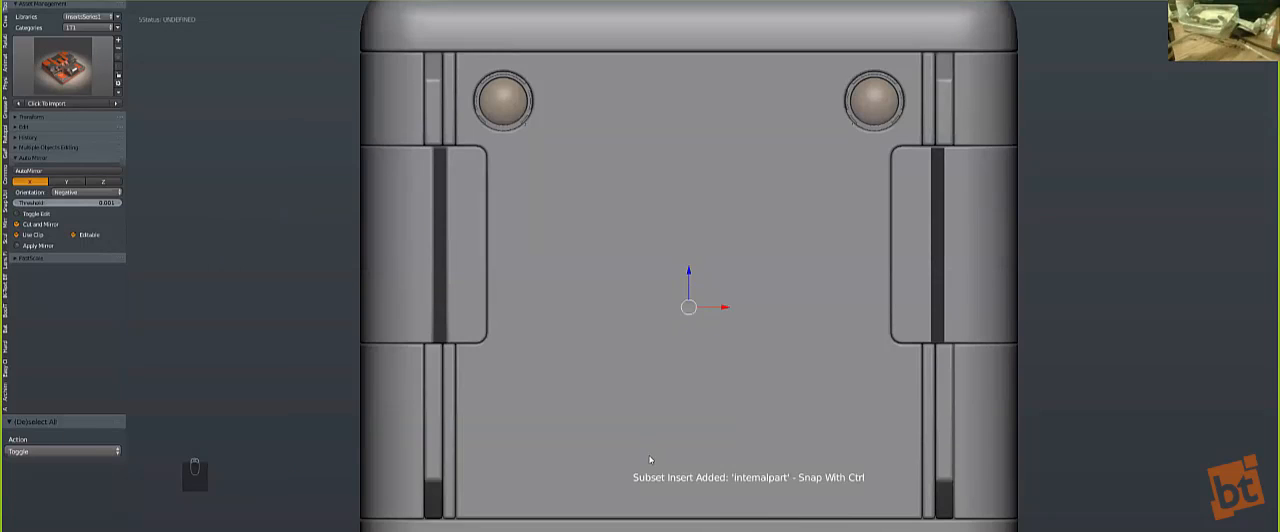
Step: Scale down the round 'internalpart' insert and position it in the lower-left corner of the front panel
scroll(650, 459, "down", 3)
key("g")
left_click(697, 365)
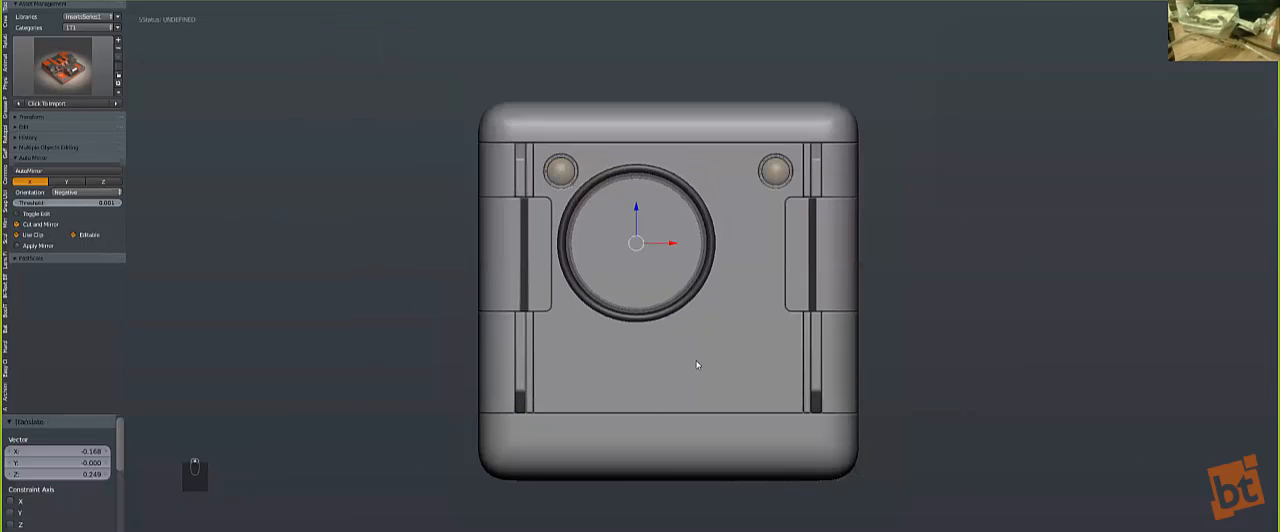
scroll(696, 365, "up", 2)
key("s")
left_click(675, 325)
key("g")
left_click(610, 455)
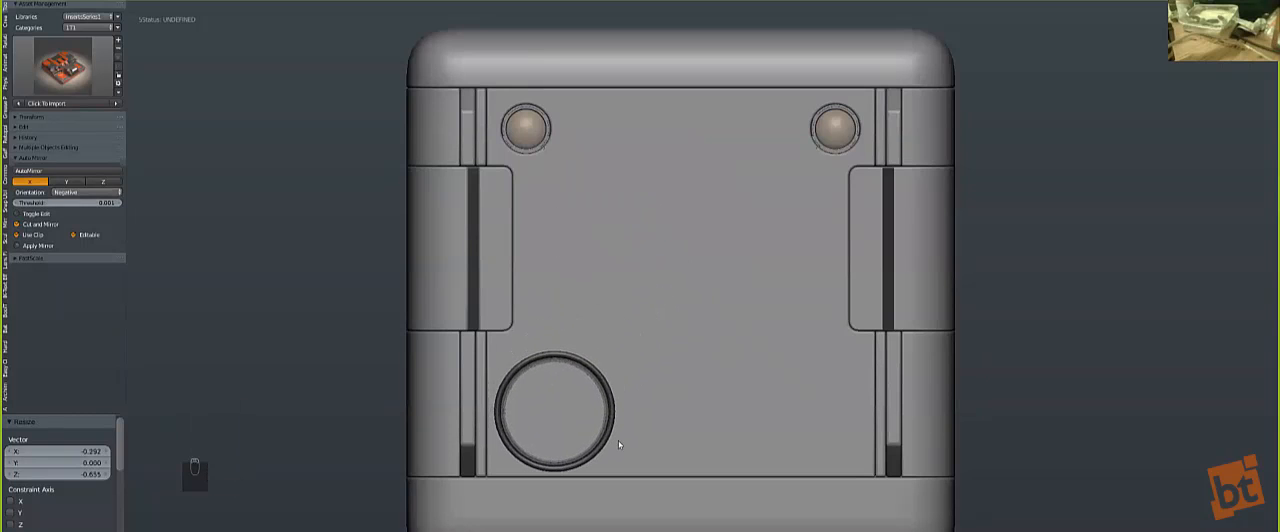
middle_click_drag(618, 440, 630, 358, "shift")
scroll(624, 356, "up", 2)
key("g")
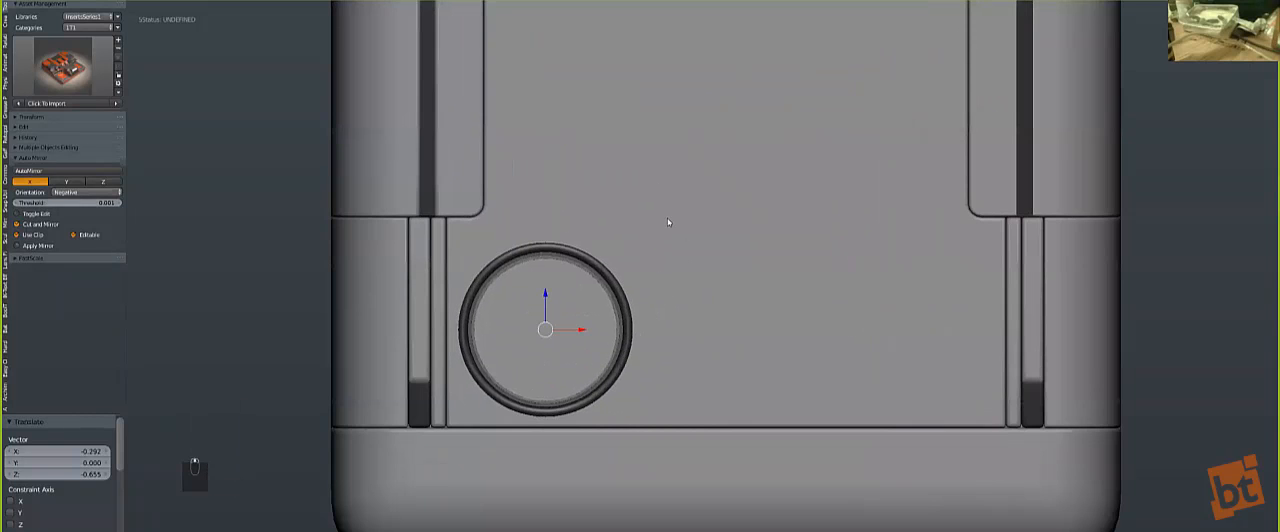
Step: Merge the round insert into the front panel with Hard Ops Merge and symmetrize the panel across X
key("q")
left_click(654, 149)
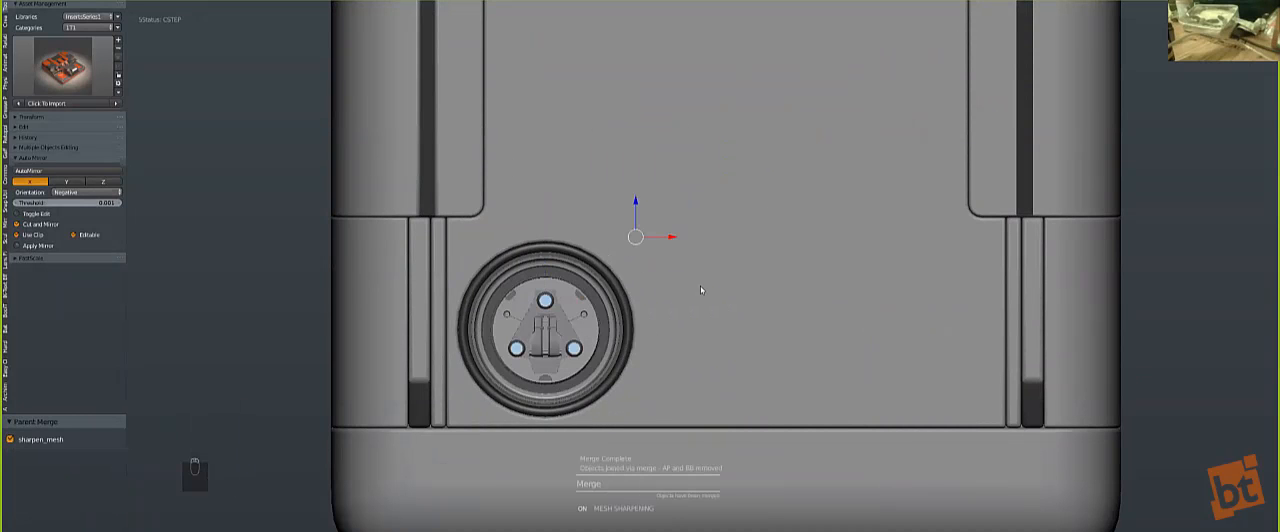
key("alt+shift+x")
key("a")
key("alt+x")
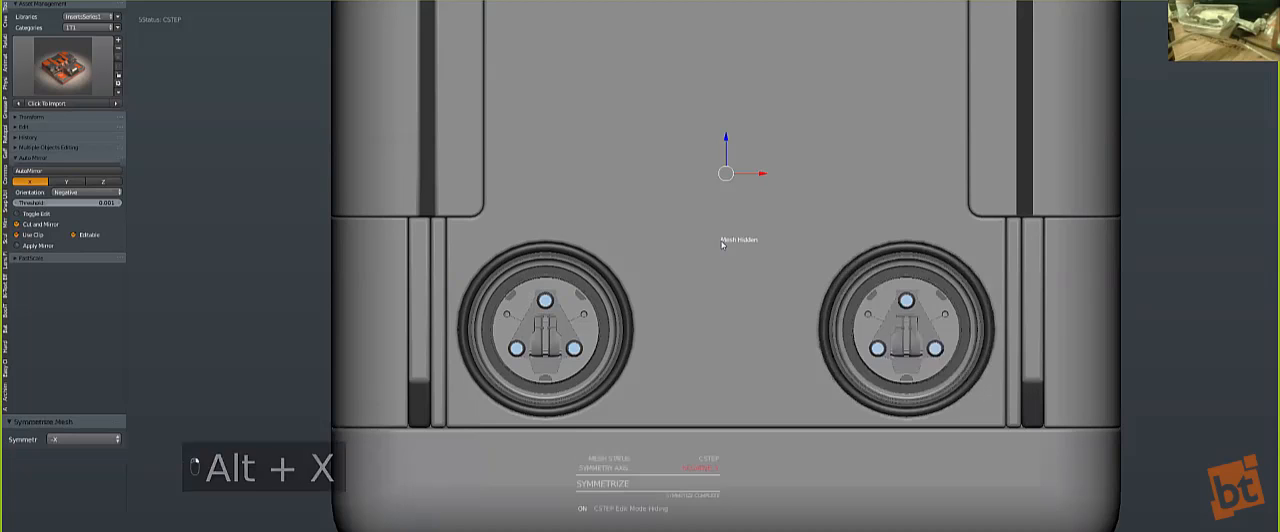
scroll(722, 243, "down", 3)
key("a")
middle_click_drag(724, 246, 742, 296)
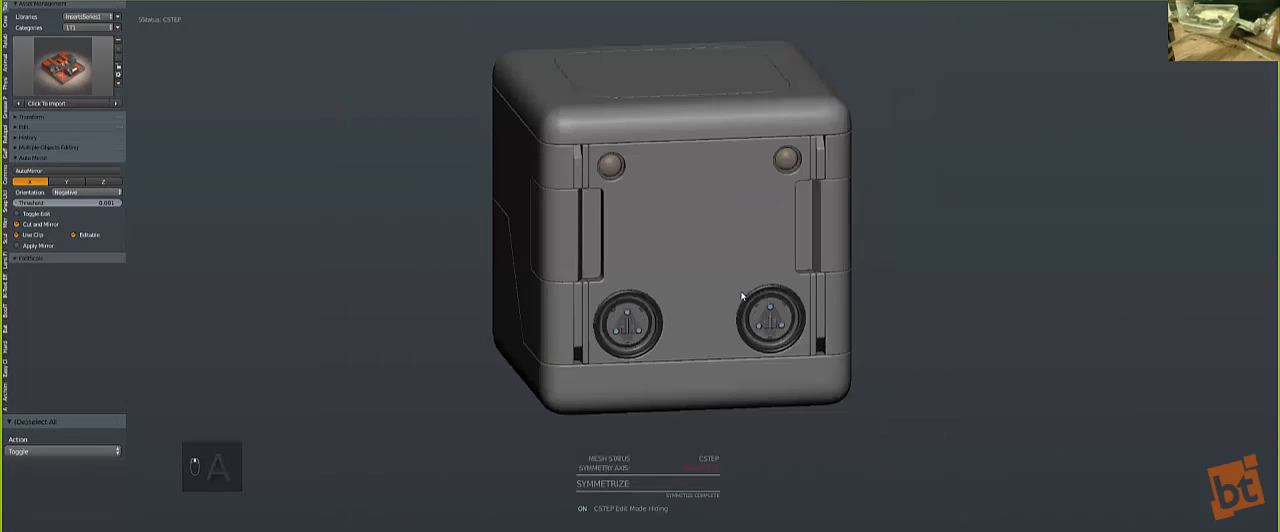
Step: Add the 'slidelever' insert from the Hard Ops insert library with the cube in front view
key("KP_1")
key("q")
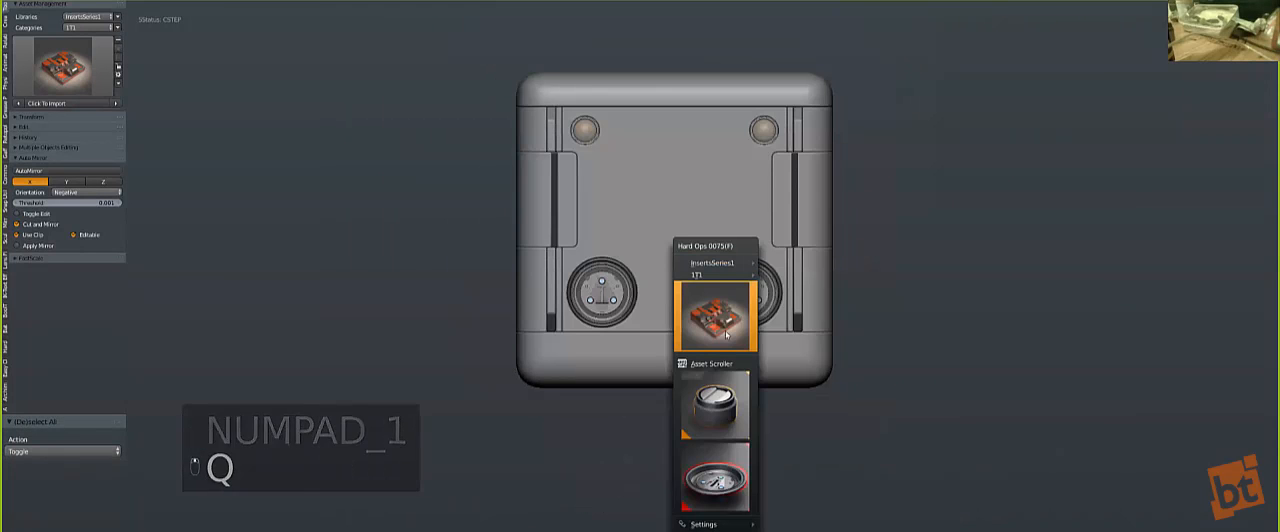
left_click(746, 399)
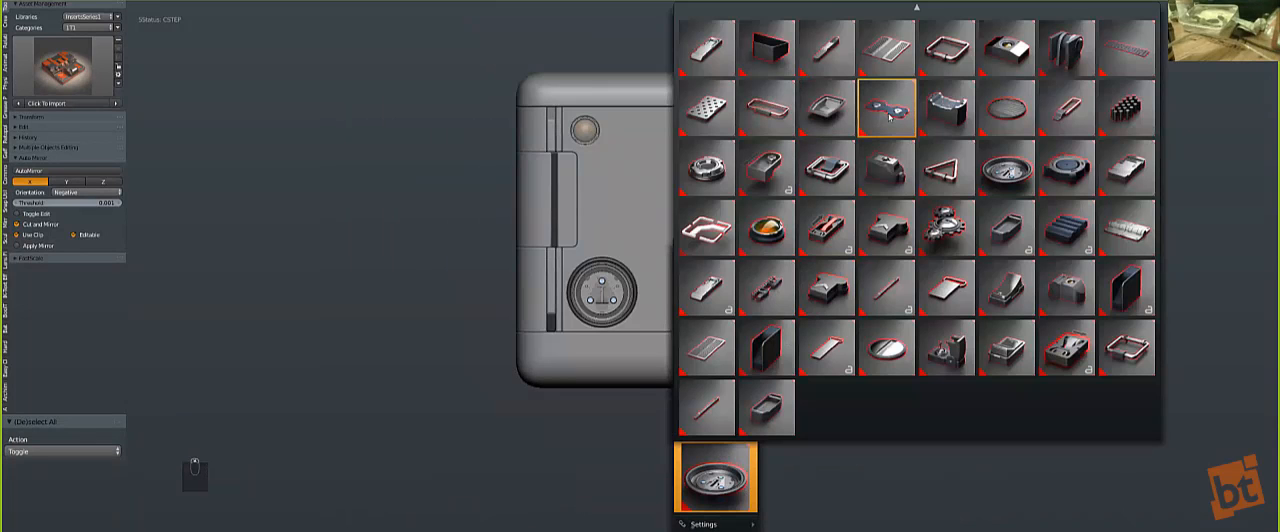
left_click(1052, 233)
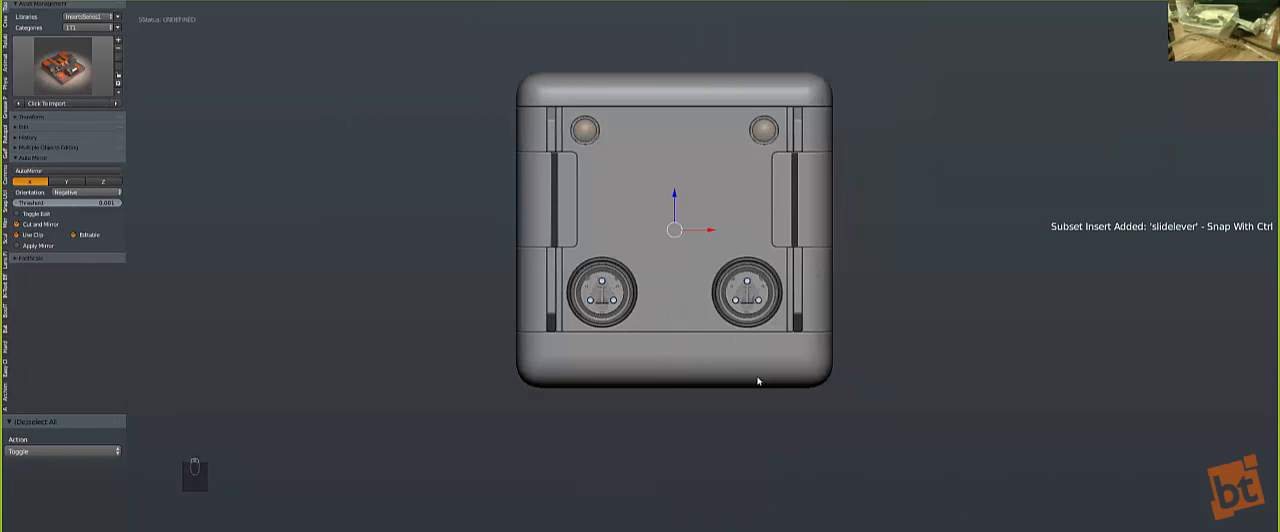
Step: Shrink the slidelever insert in wireframe shading and place it just below the upper-left lens
key("z")
scroll(671, 245, "up", 2)
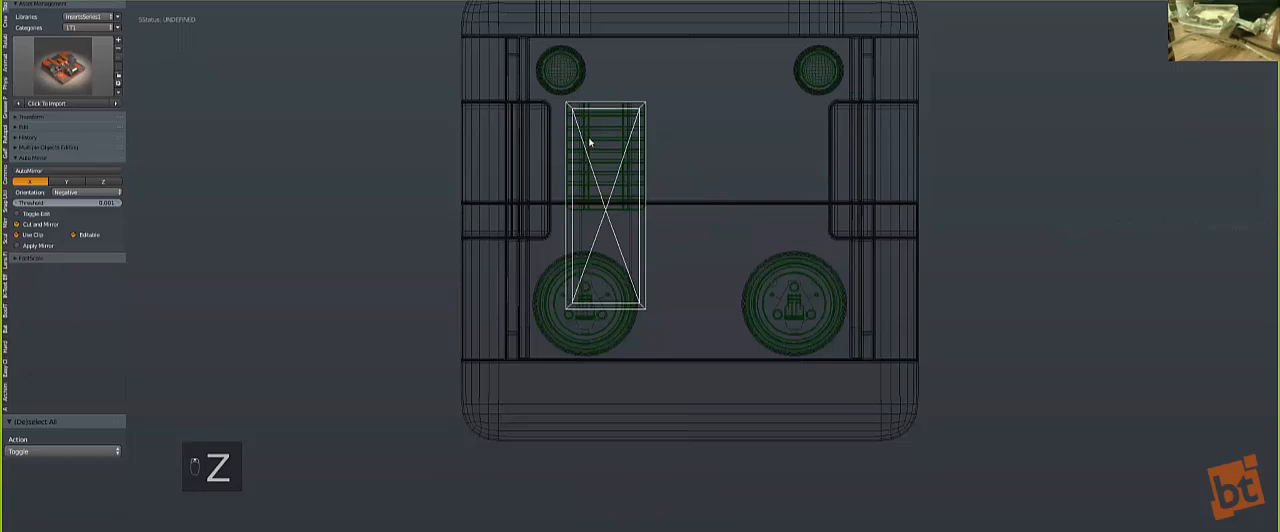
key("s")
left_click(643, 219)
key("g")
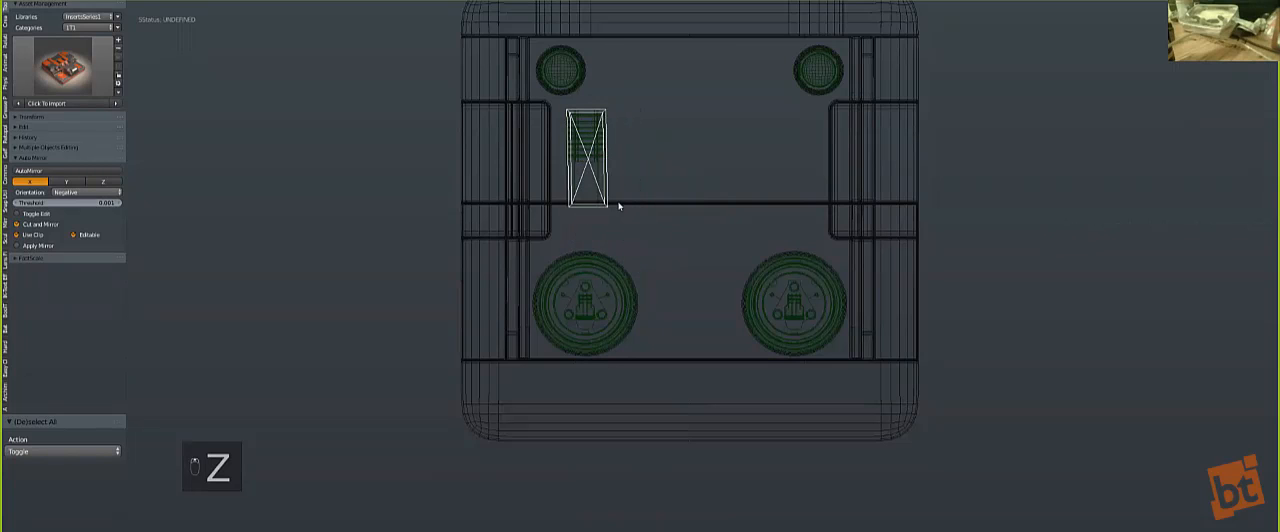
left_click(616, 202)
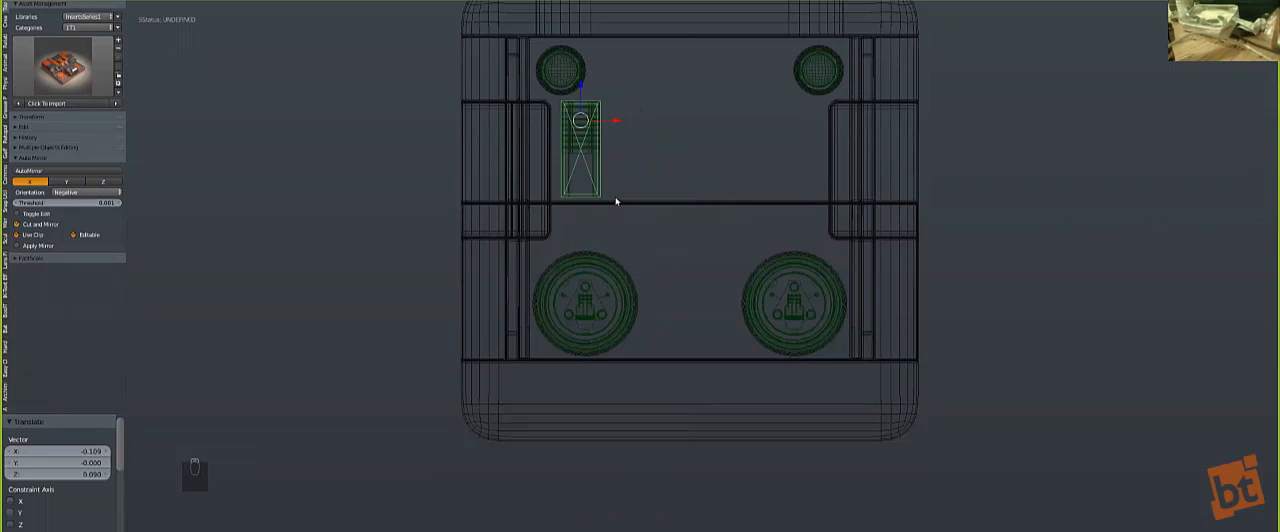
Step: Scale the slidelever insert by a further 0.643 and reposition it beside the upper corner of the left side panel
scroll(597, 103, "up", 2)
middle_click_drag(668, 155, 724, 257, "shift")
scroll(724, 257, "up", 2)
key("s")
left_click(670, 203)
key("g")
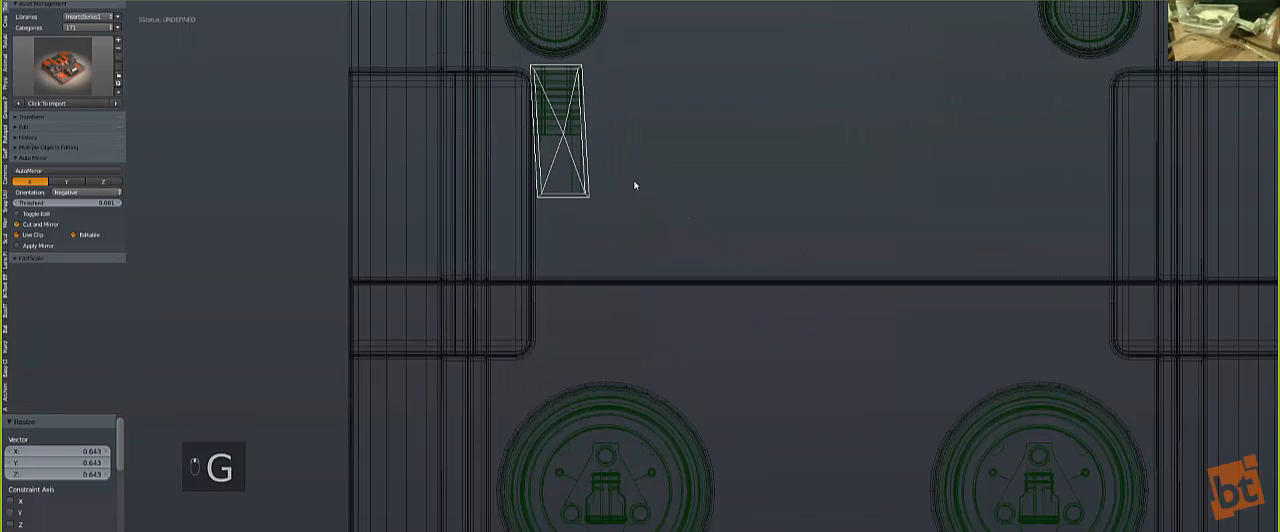
left_click(651, 191)
key("z")
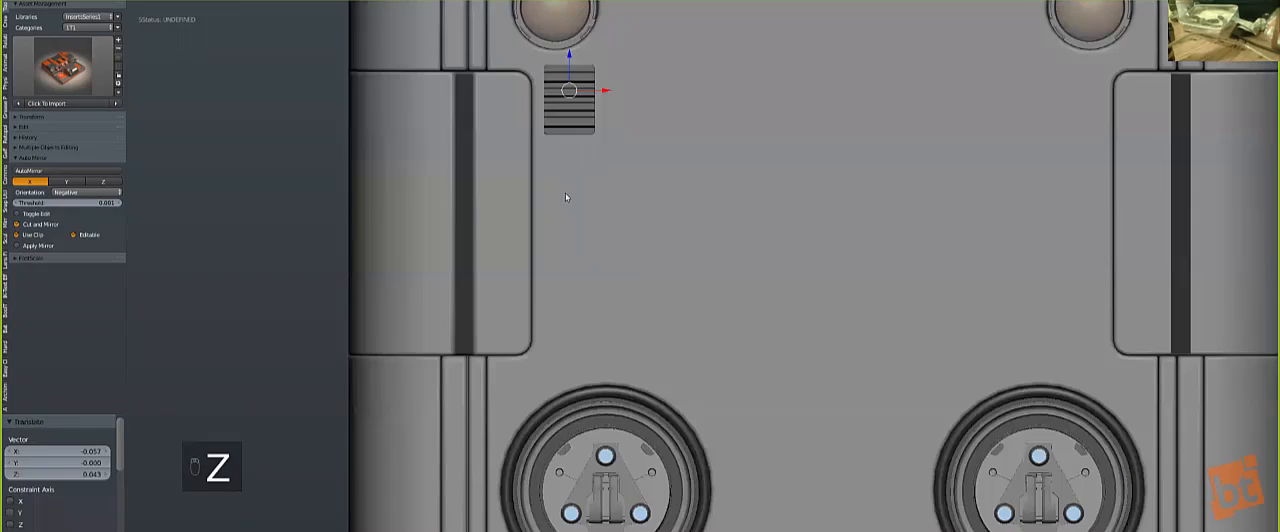
key("z")
Step: Look through the Hard Ops settings options for the slidelever insert, including the material list and RenderSets
key("q")
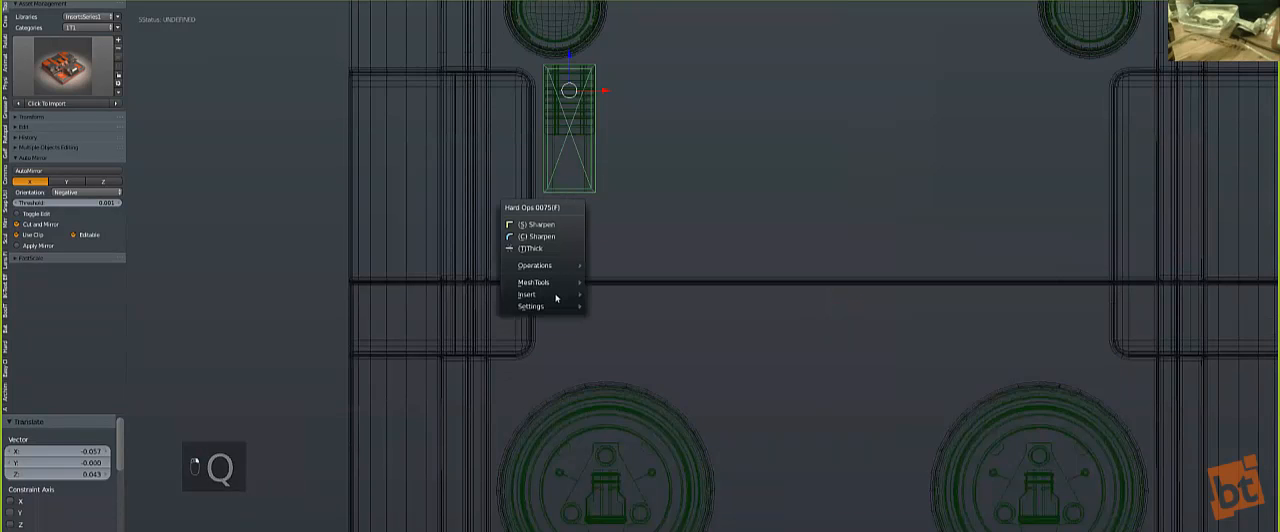
mouse_move(575, 303)
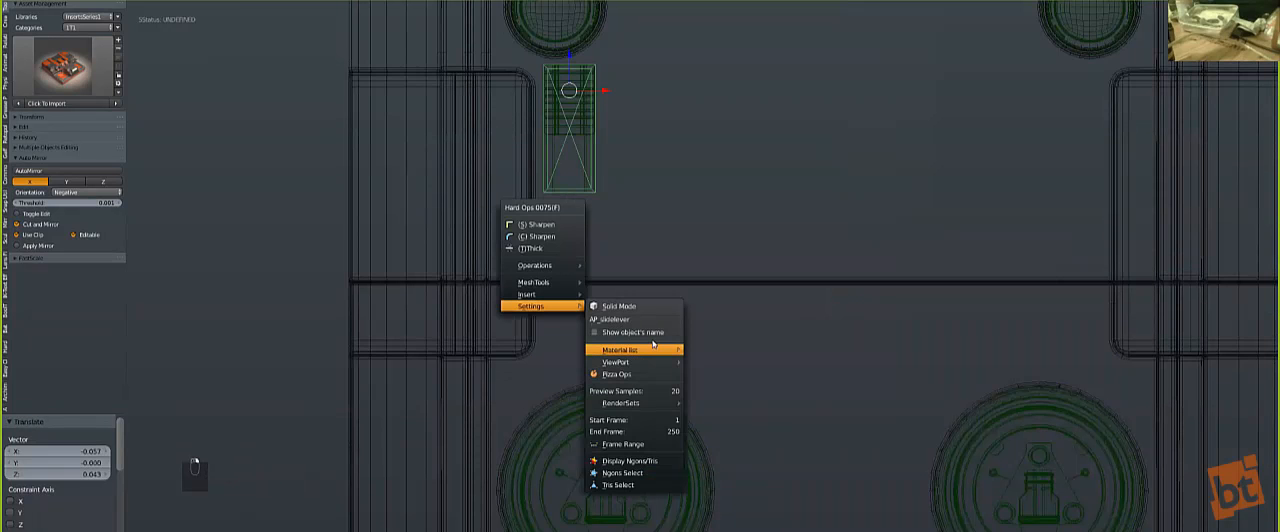
mouse_move(672, 347)
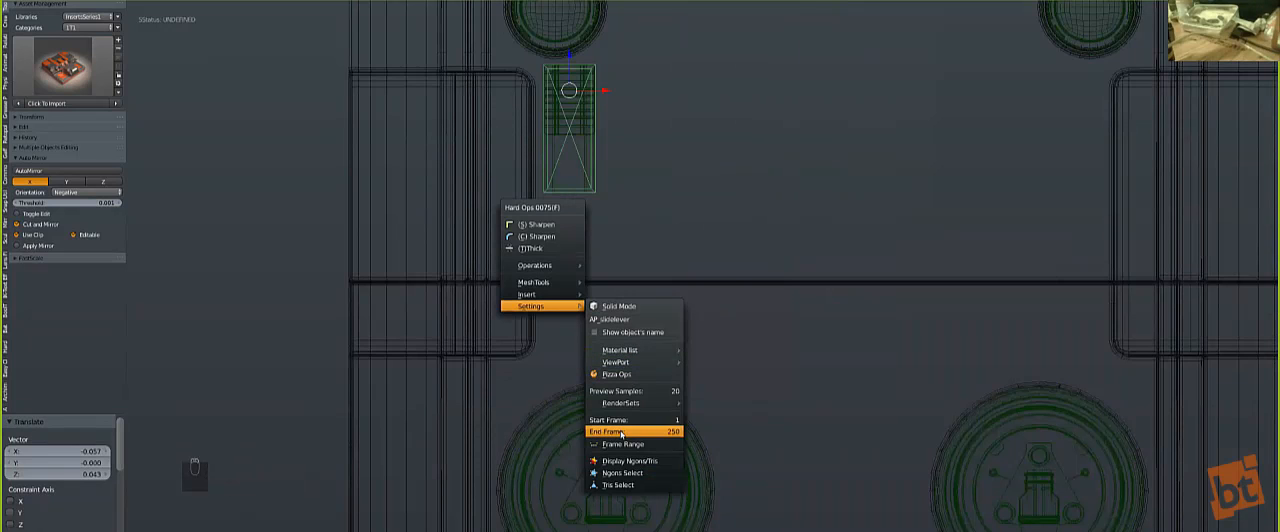
mouse_move(621, 404)
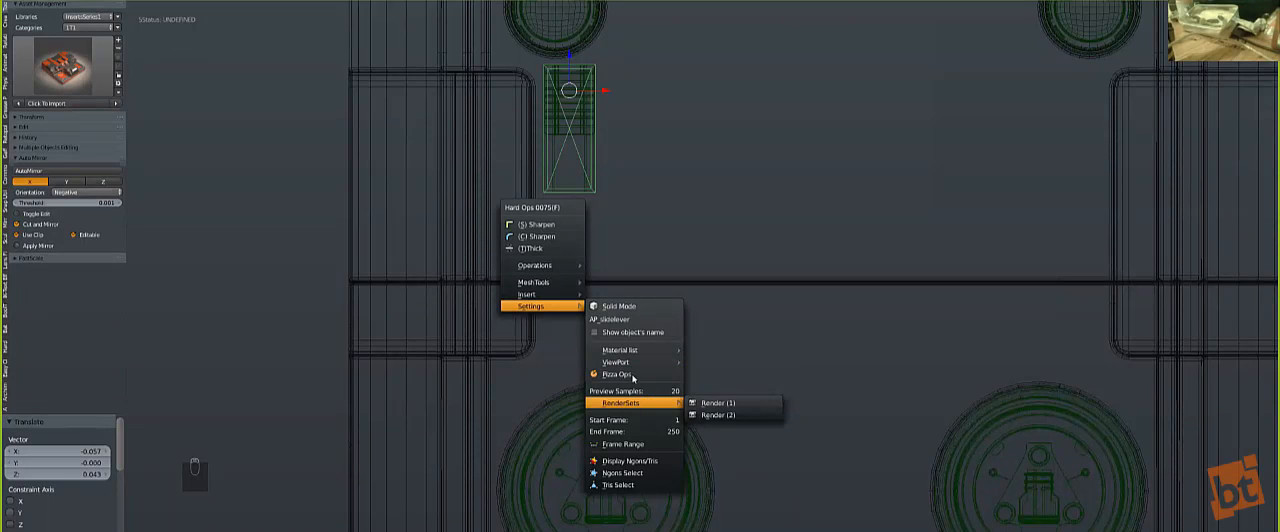
Step: Set the viewport display to Normal through the Hard Ops settings
mouse_move(628, 355)
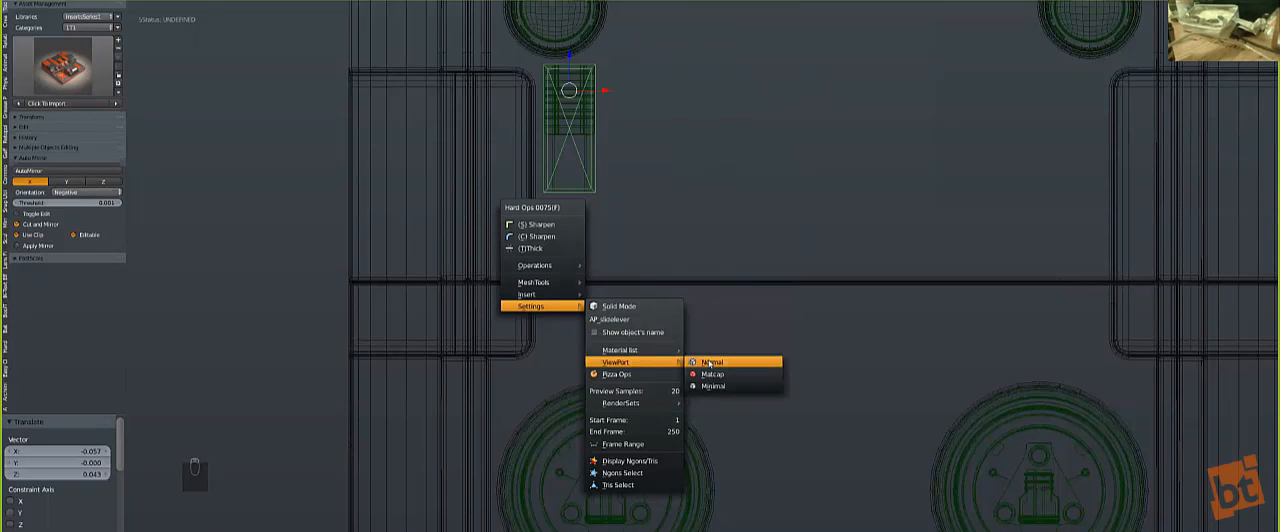
left_click(706, 361)
scroll(573, 193, "up", 1)
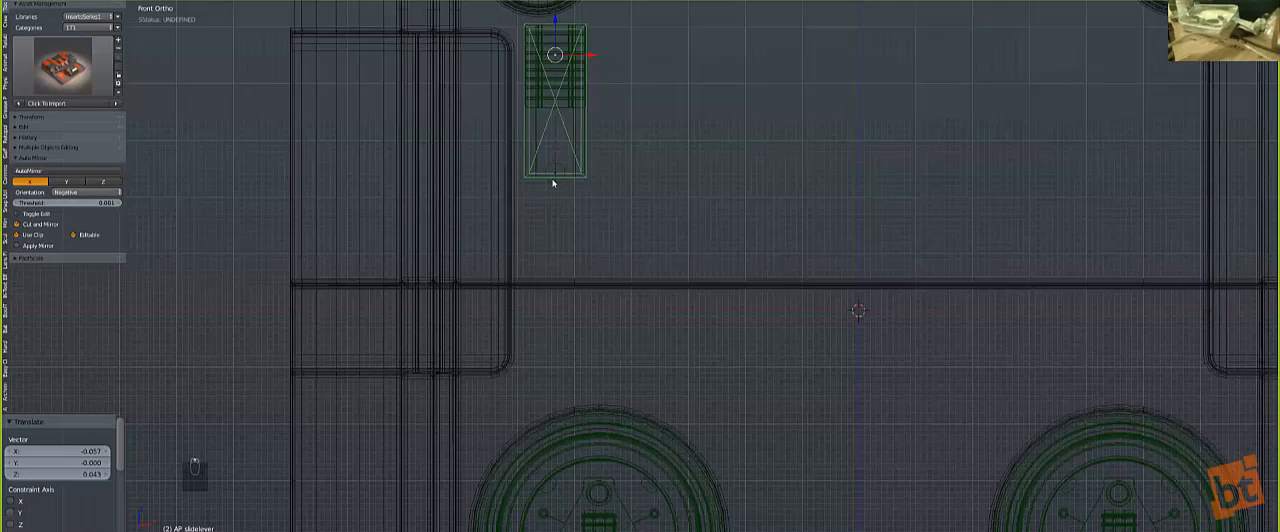
Step: Lengthen the slidelever insert by moving its lower control empty about 0.37 down along Z in wireframe shading
key("z")
key("z")
key("z")
right_click(553, 176)
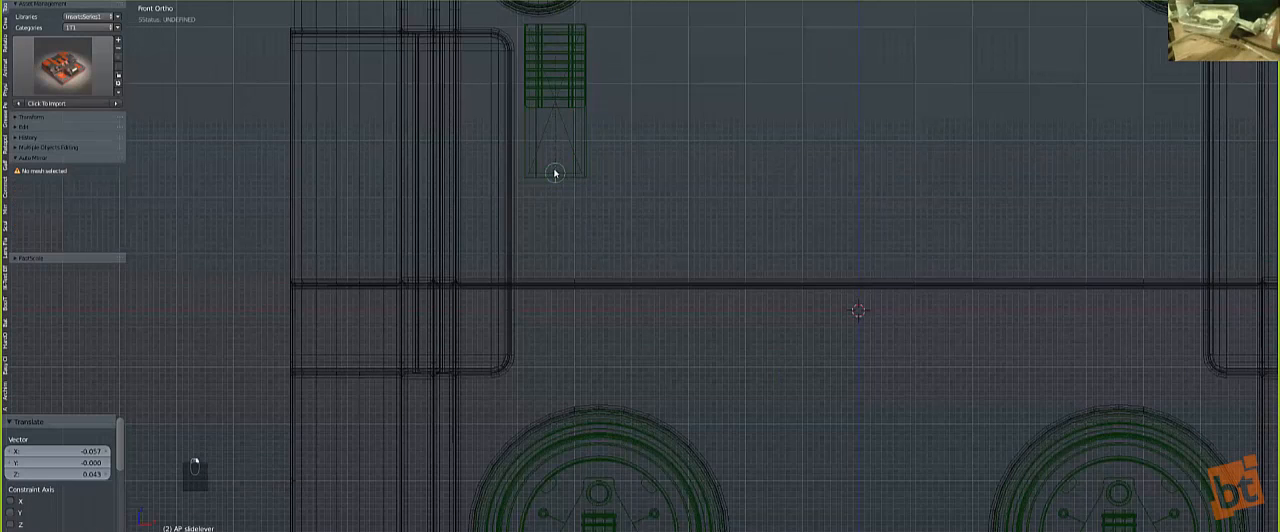
key("g")
left_click(601, 381)
key("z")
key("z")
right_click(570, 350)
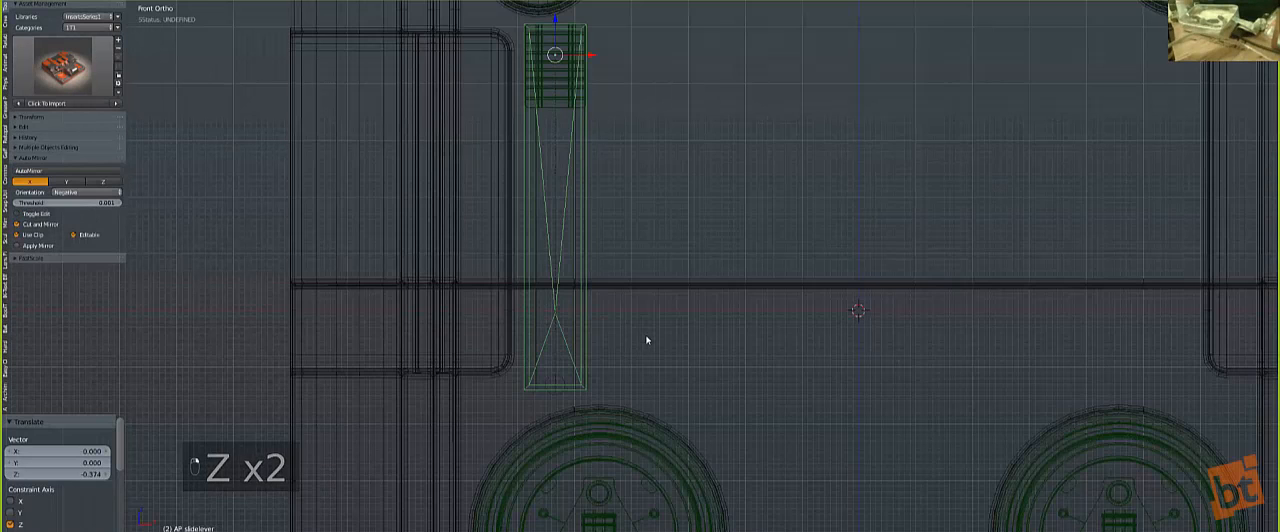
Step: Merge the slidelever insert into the cube's front panel with Hard Ops Merge
scroll(711, 234, "down", 3)
key("z")
right_click(711, 194)
key("z")
key("z")
key("q")
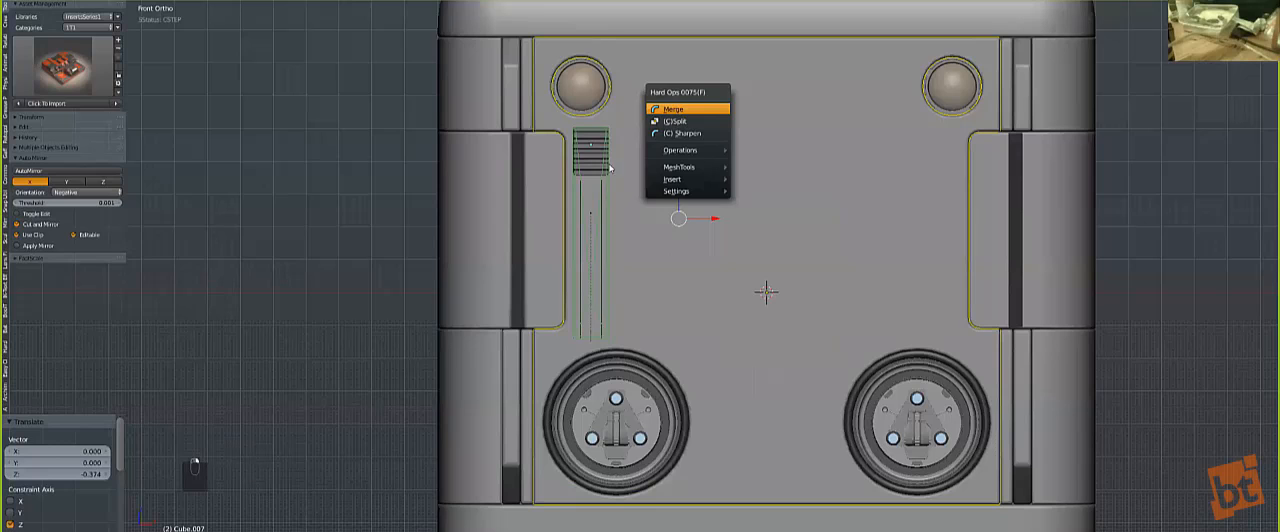
key("Return")
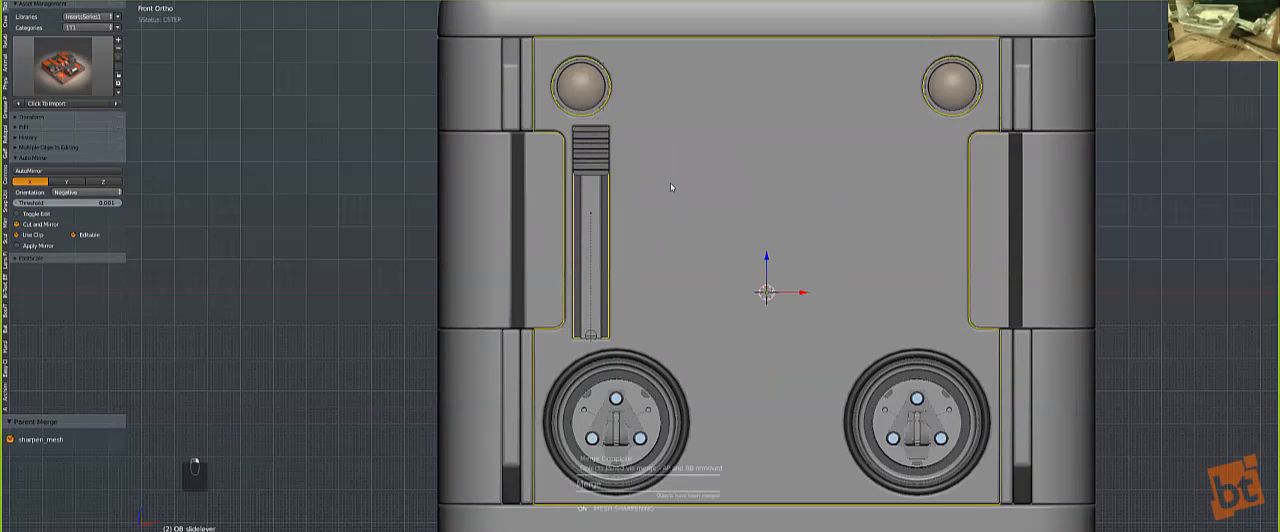
Step: Symmetrize the front panel across X and mirror the slidelever parts to the opposite side
key("alt+x")
key("a")
right_click(723, 208)
key("alt+shift+x")
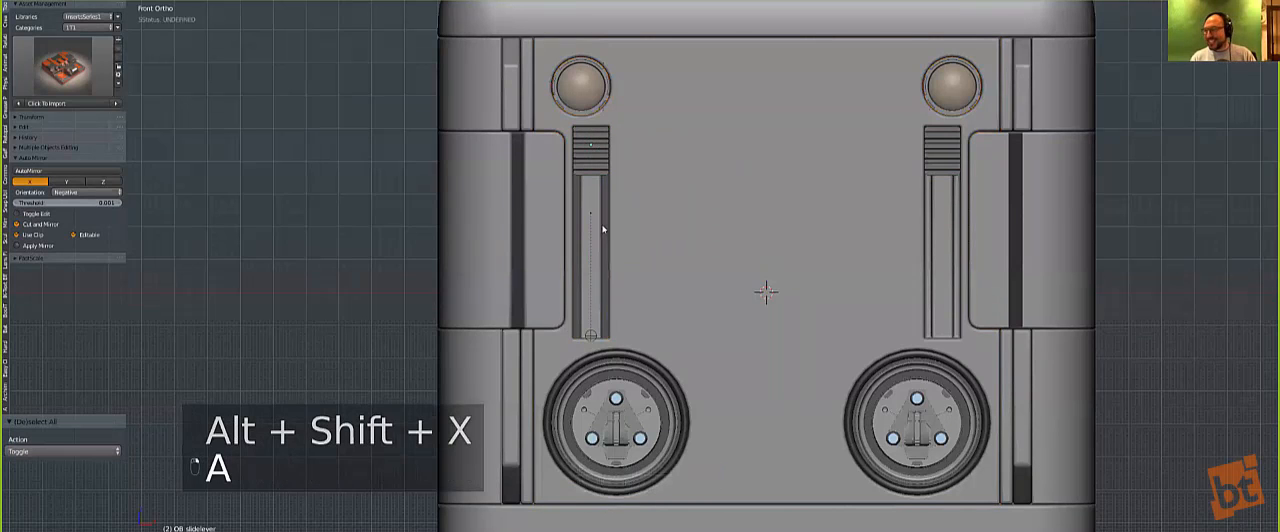
key("a")
Step: Slide the ribbed lever grip 0.226 down along Z within its slot
scroll(685, 260, "down", 3)
middle_click_drag(692, 296, 674, 285)
left_click(684, 332)
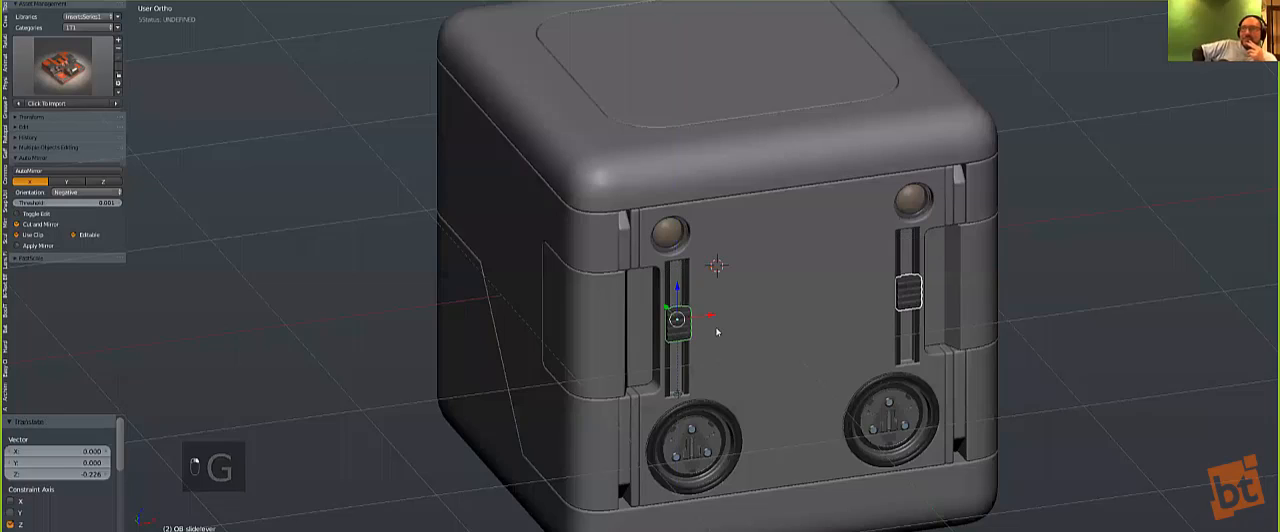
key("a")
Step: Add the 'hookclampadj' insert from the Hard Ops insert library in front view and move it over the front panel
scroll(700, 330, "down", 3)
key("KP_1")
key("q")
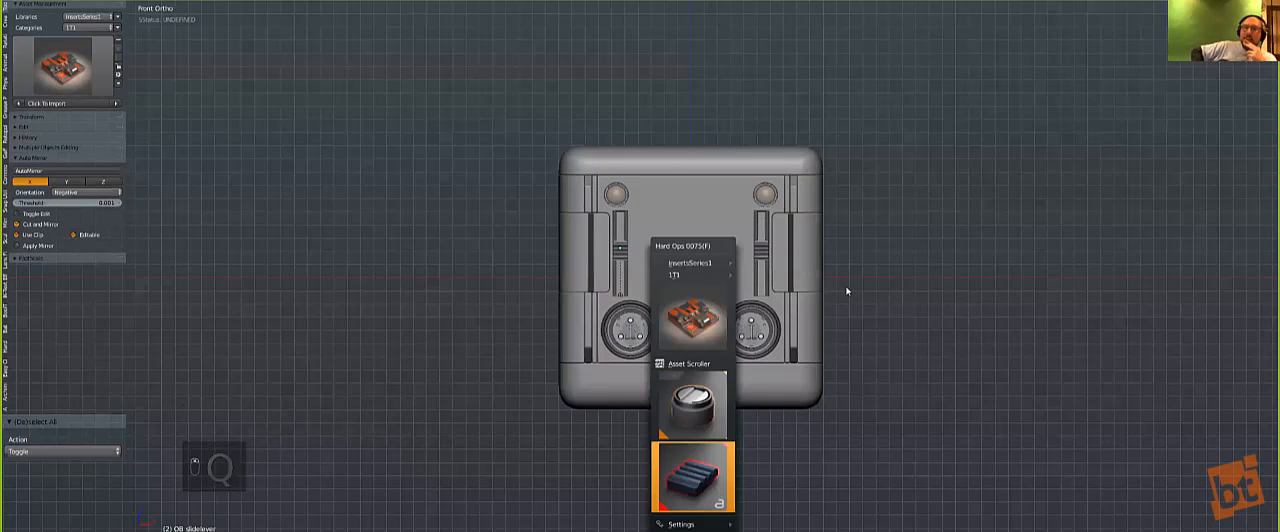
left_click(692, 470)
left_click(805, 227)
key("g")
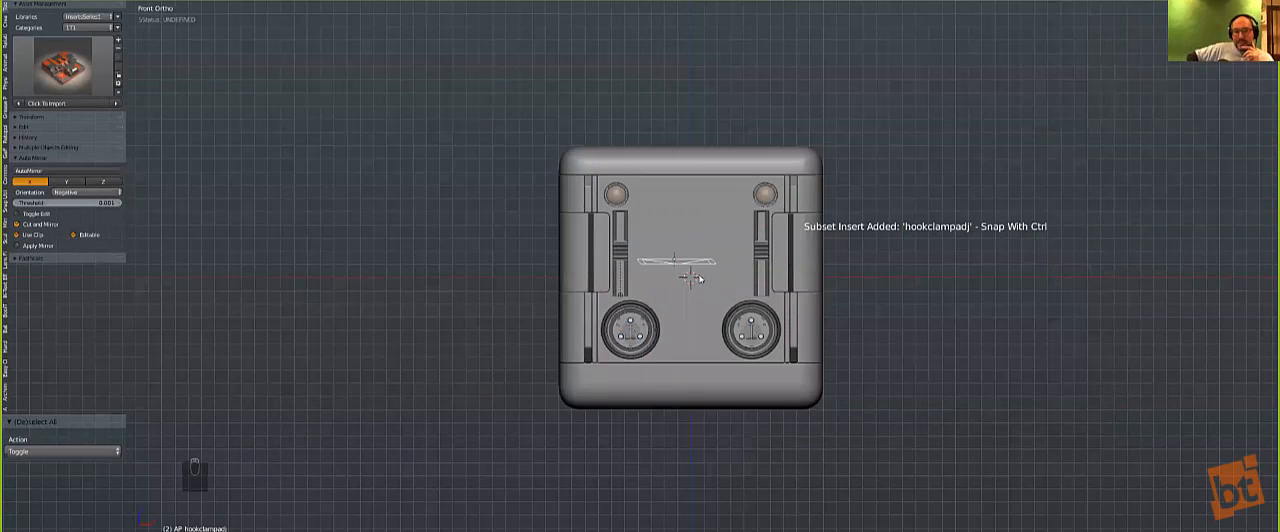
left_click(686, 267, "ctrl")
Step: Scale the hookclampadj insert to 0.485 and move it up beside the slide lever near the upper-left lens
scroll(684, 268, "up", 3)
key("s")
left_click(721, 320)
key("g")
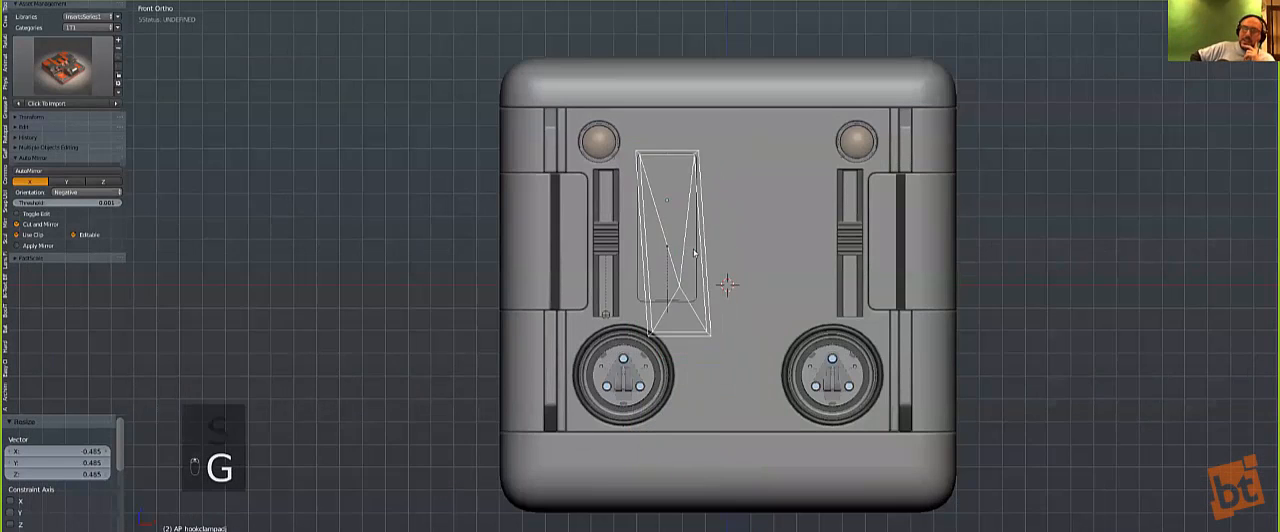
left_click(683, 232)
Step: Shrink the hookclampadj insert slightly and reposition it just inside the upper-left lens near the panel's upper edge
scroll(670, 246, "up", 3)
key("s")
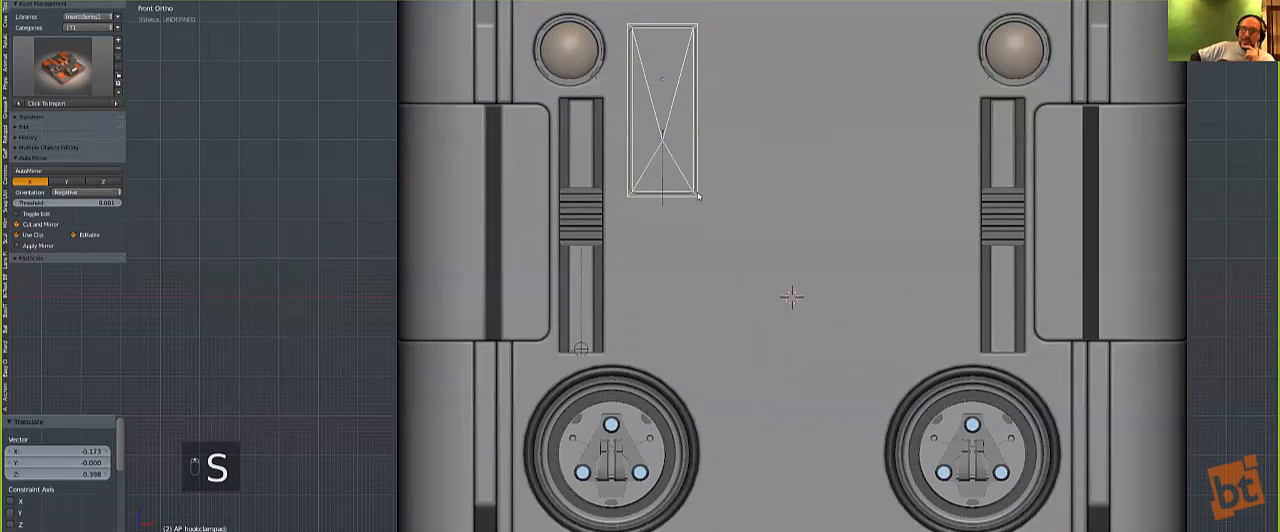
left_click(690, 188)
scroll(713, 256, "up", 1)
key("g")
left_click(720, 249)
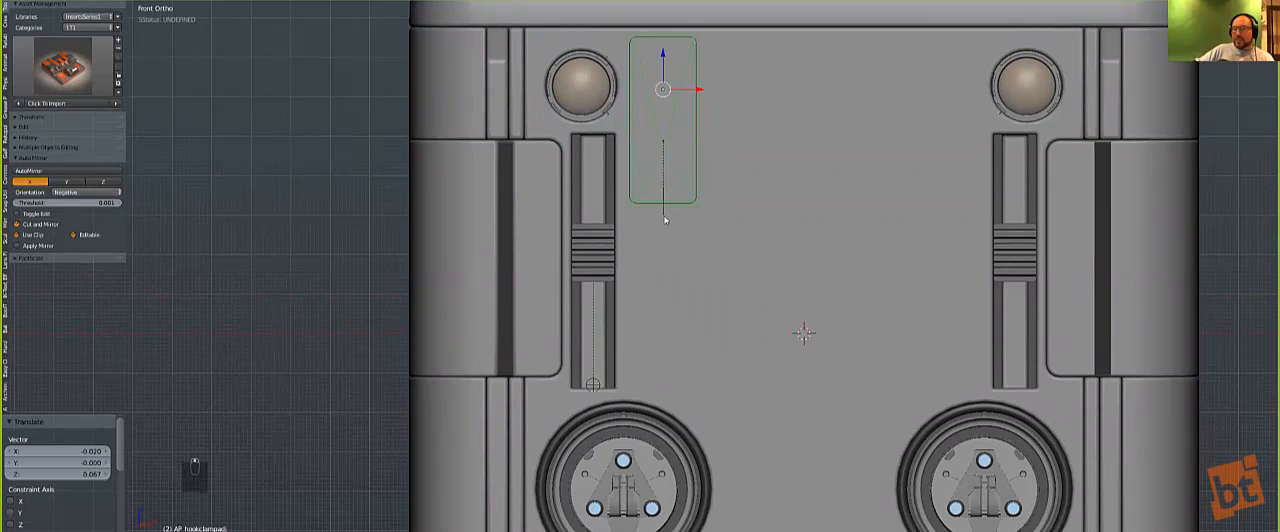
Step: Lengthen the hookclampadj insert by moving its lower control empty 0.471 down along Z
right_click(665, 211)
key("z")
key("z")
key("g")
key("z")
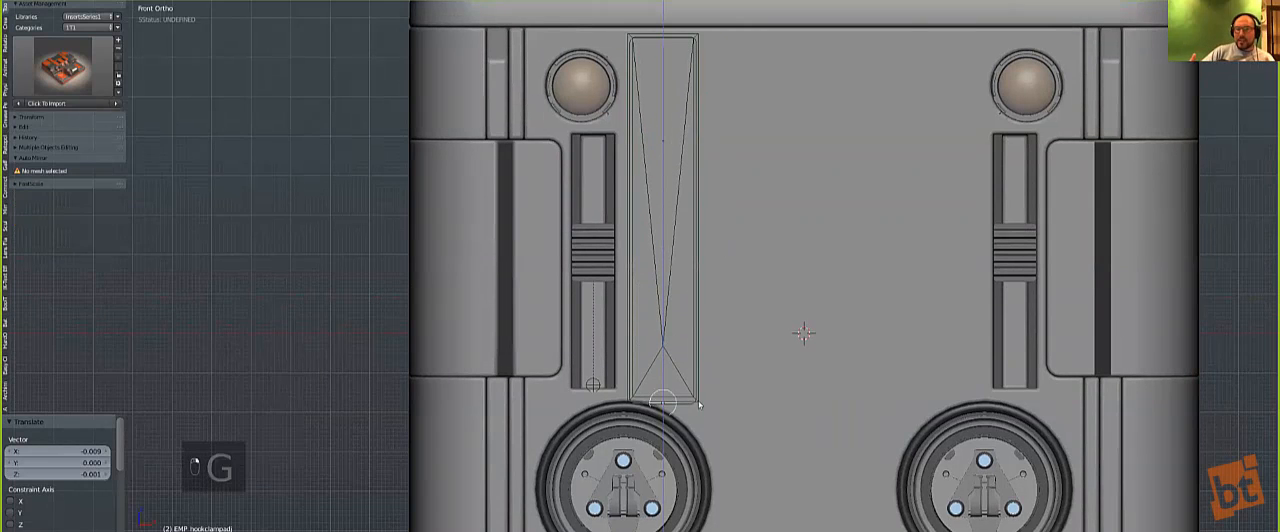
left_click(700, 397)
Step: Check the hookclampadj insert in wireframe and merge it into the front panel with Hard Ops Merge
key("z")
key("z")
key("z")
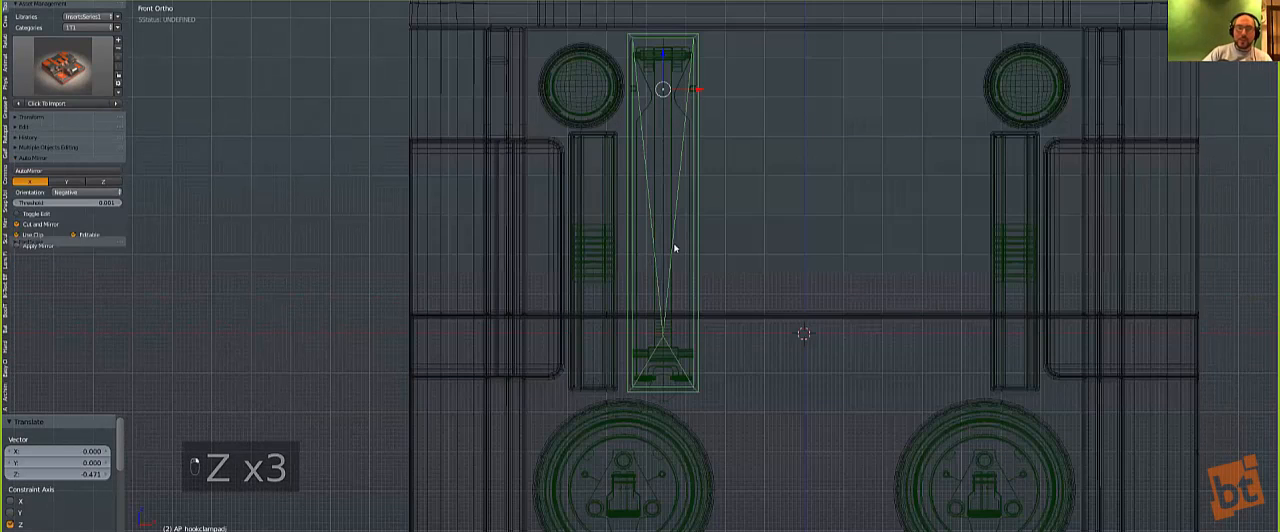
key("z")
right_click(745, 246)
key("q")
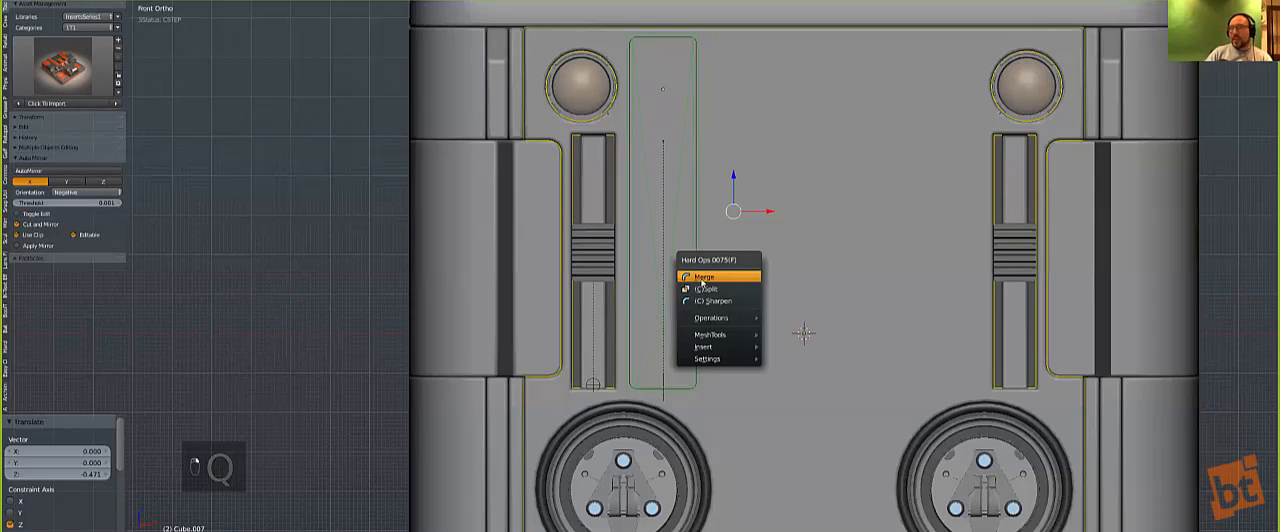
left_click(746, 275)
Step: Symmetrize the front panel across X and mirror the hookclampadj parts to the opposite side
scroll(748, 234, "down", 4)
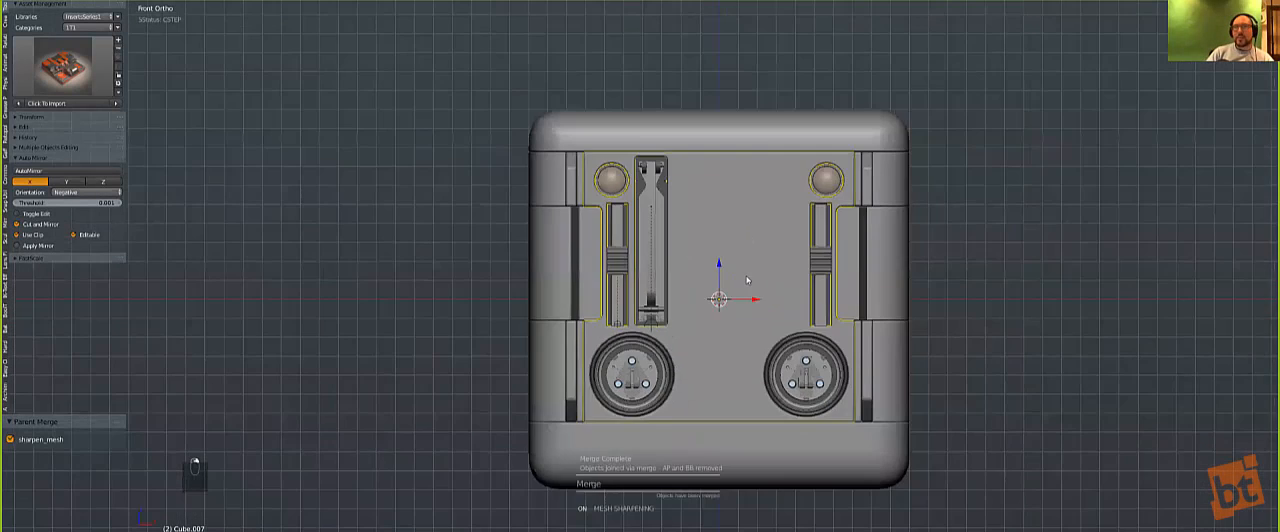
middle_click_drag(745, 246, 753, 318)
key("alt+x")
key("a")
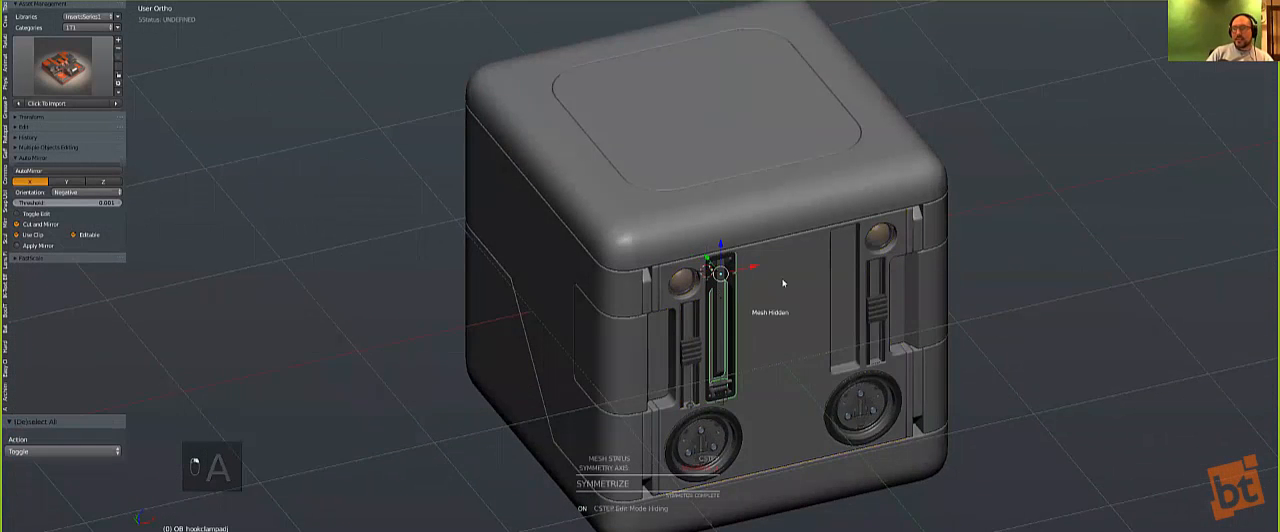
key("alt+shift+x")
key("a")
Step: Select and hide the control empties of the slidelever and hookclampadj inserts
middle_click_drag(789, 357, 727, 230)
key("KP_1")
scroll(829, 471, "up", 2)
scroll(727, 230, "up", 2)
scroll(727, 230, "up", 2)
right_click(742, 227)
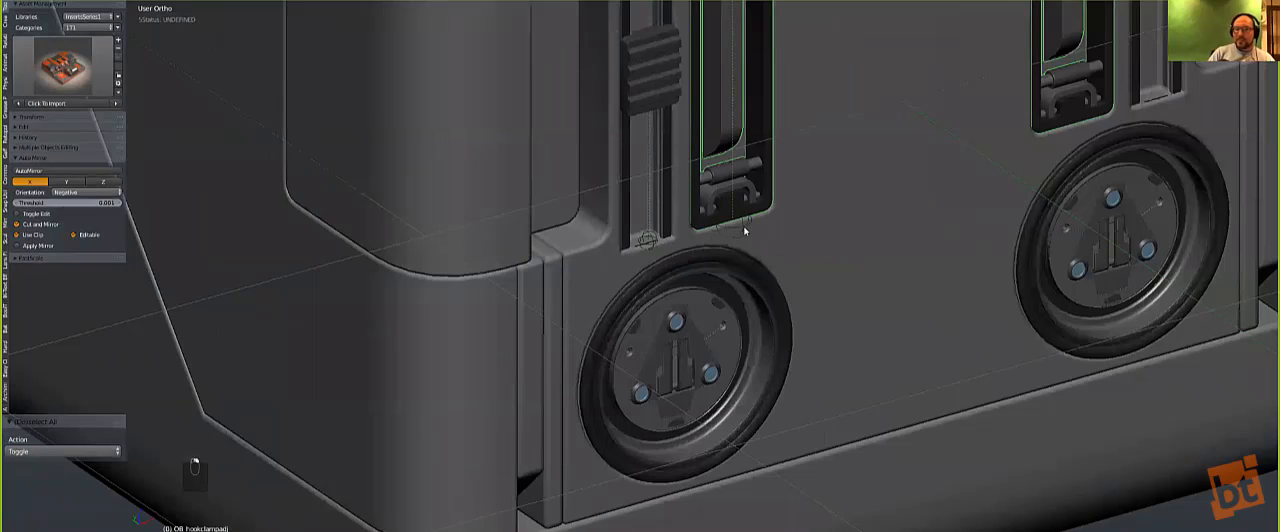
right_click(746, 230)
scroll(650, 240, "down", 5)
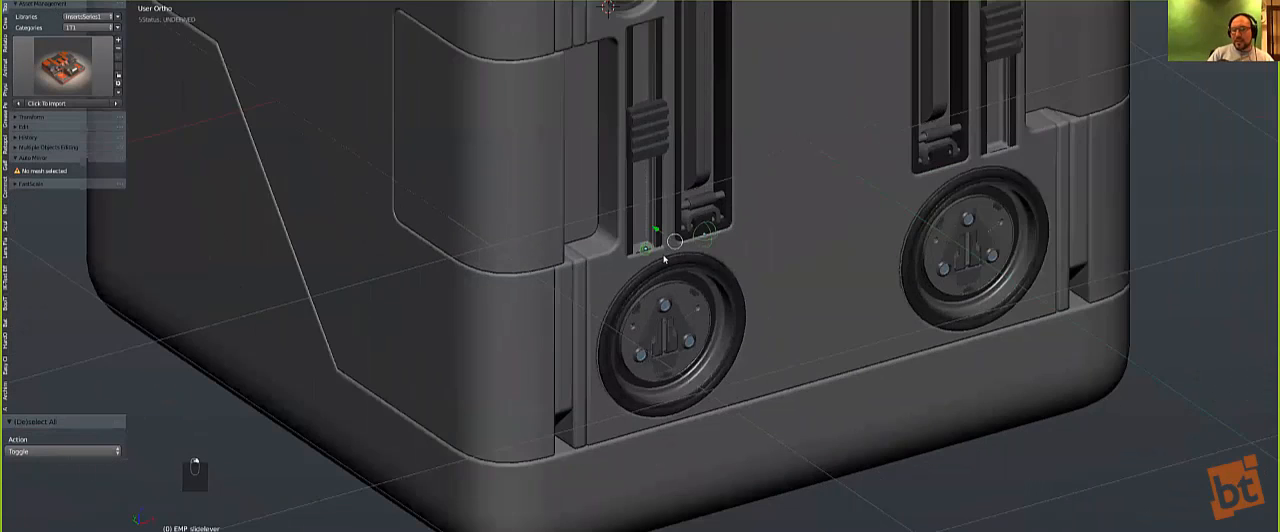
key("h")
Step: Assign the Kevlar material to the cube's bottom section from the Hard Ops material list
middle_click_drag(720, 252, 552, 260)
scroll(695, 347, "down", 2)
key("KP_1")
right_click(633, 385)
key("q")
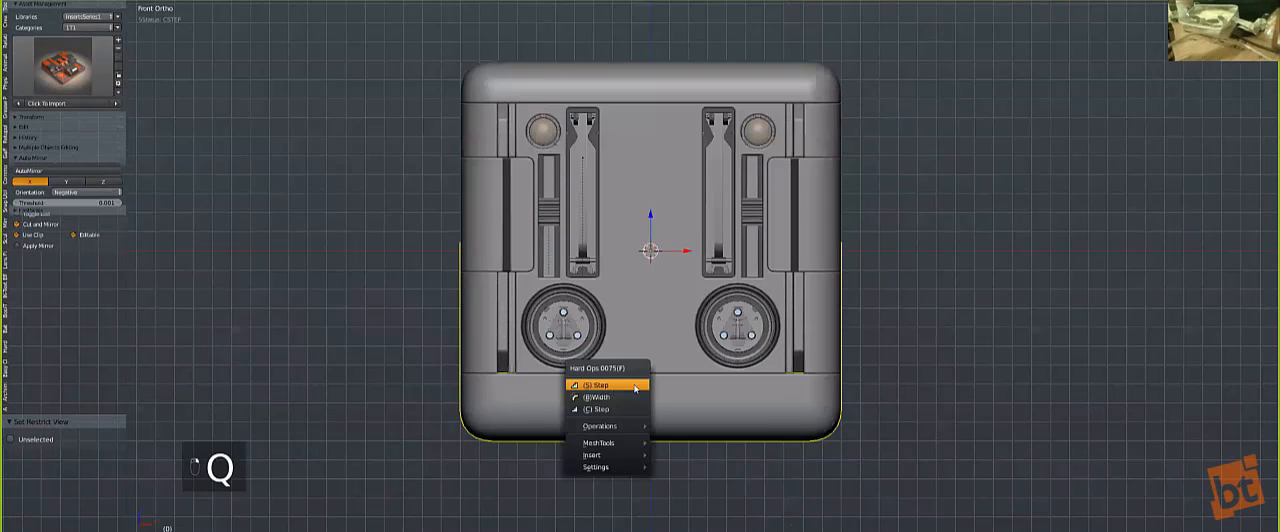
mouse_move(605, 467)
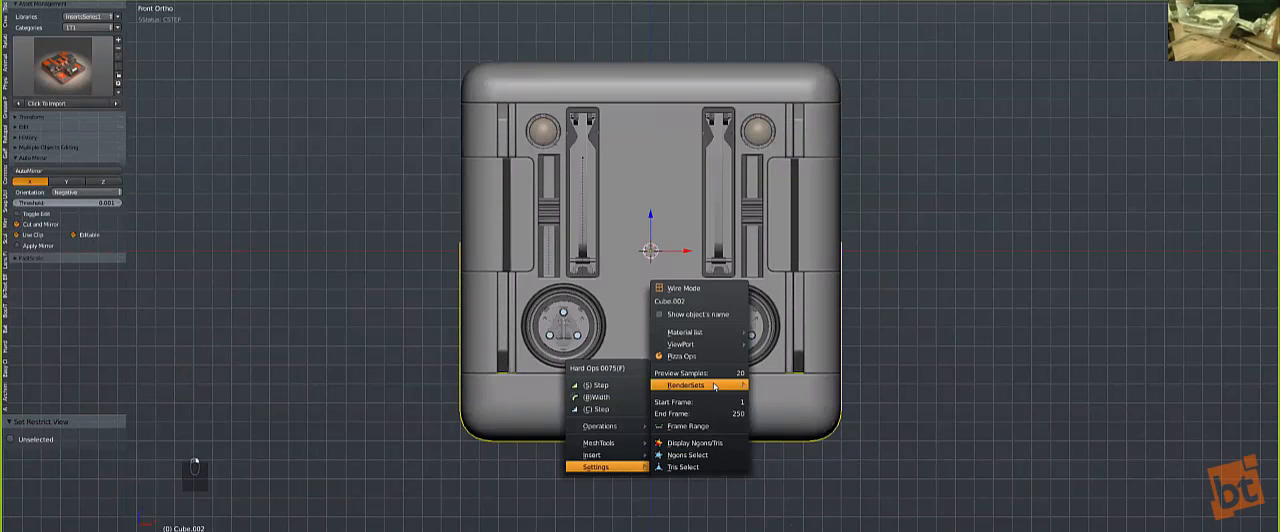
mouse_move(714, 387)
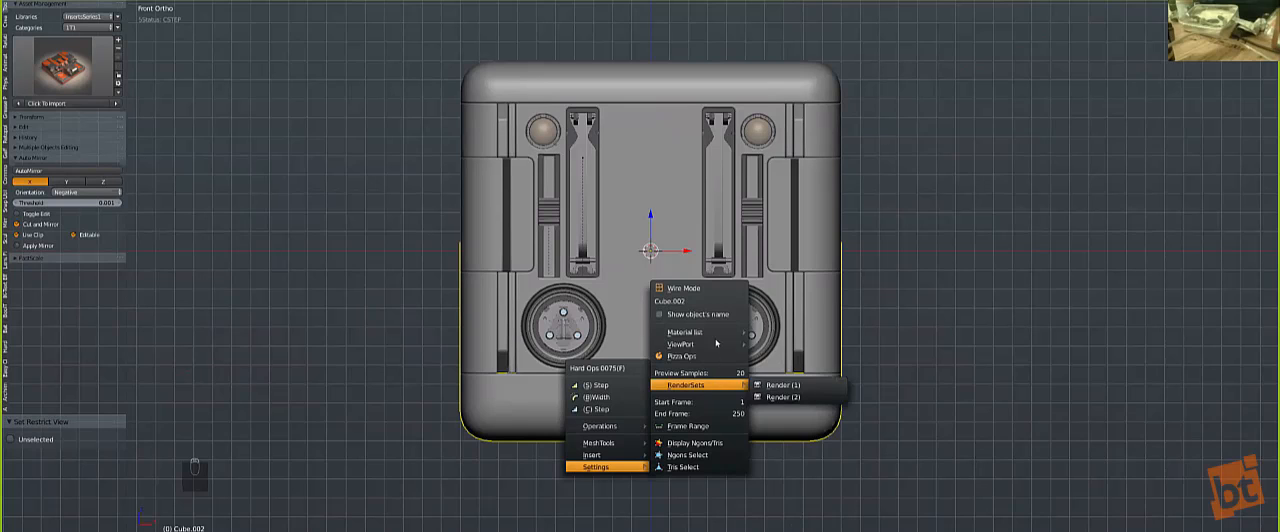
mouse_move(725, 340)
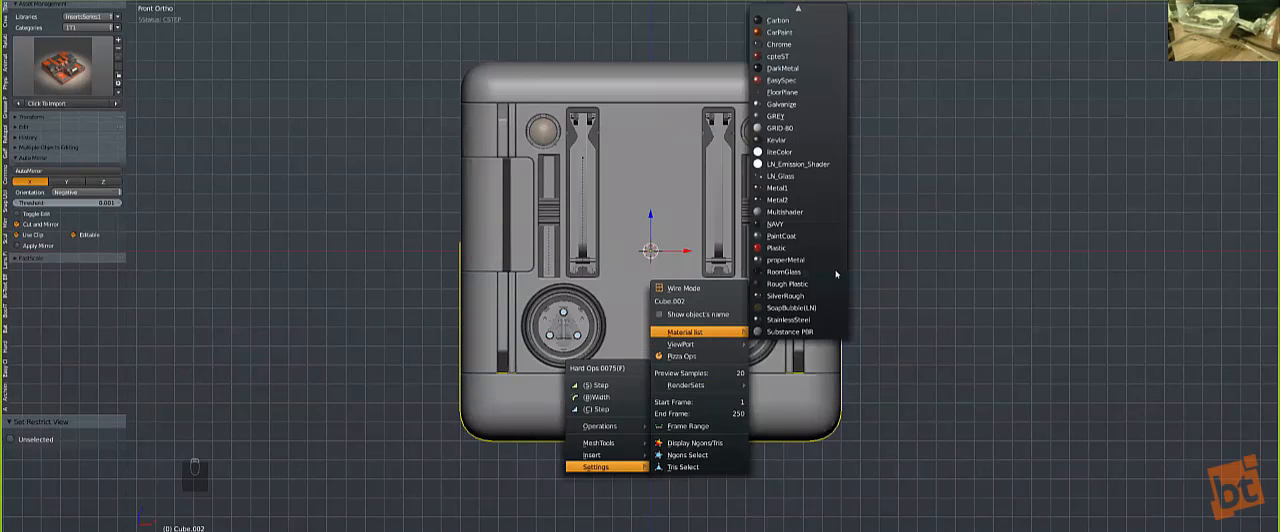
left_click(790, 141)
Step: Link the bottom section's material to the cube's top section
right_click(673, 83)
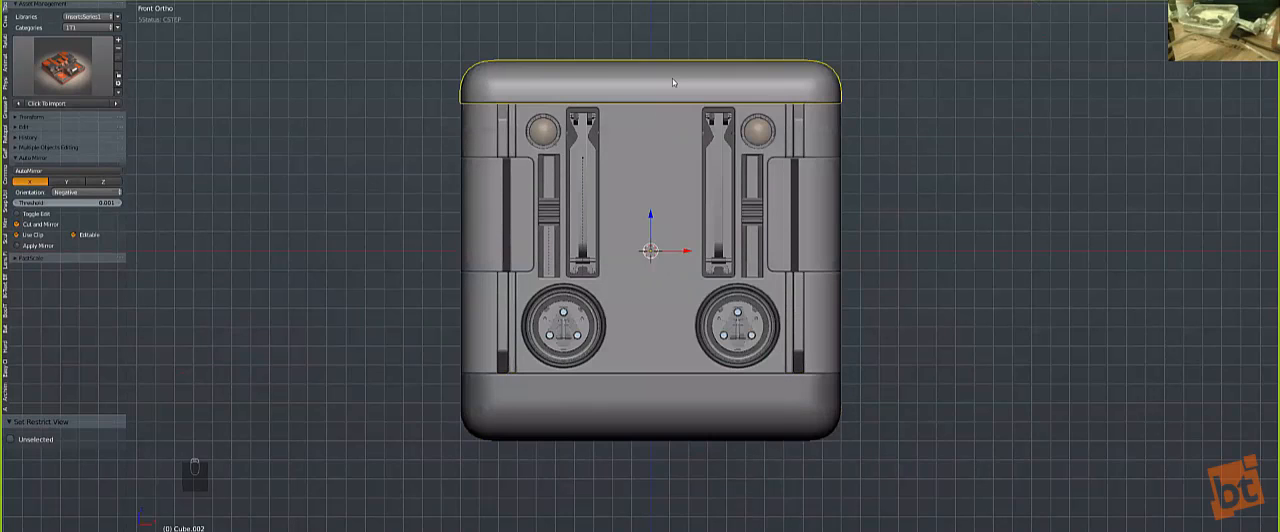
right_click(678, 407, "shift")
key("ctrl+l")
mouse_move(680, 409)
key("Down")
key("Down")
key("Return")
key("a")
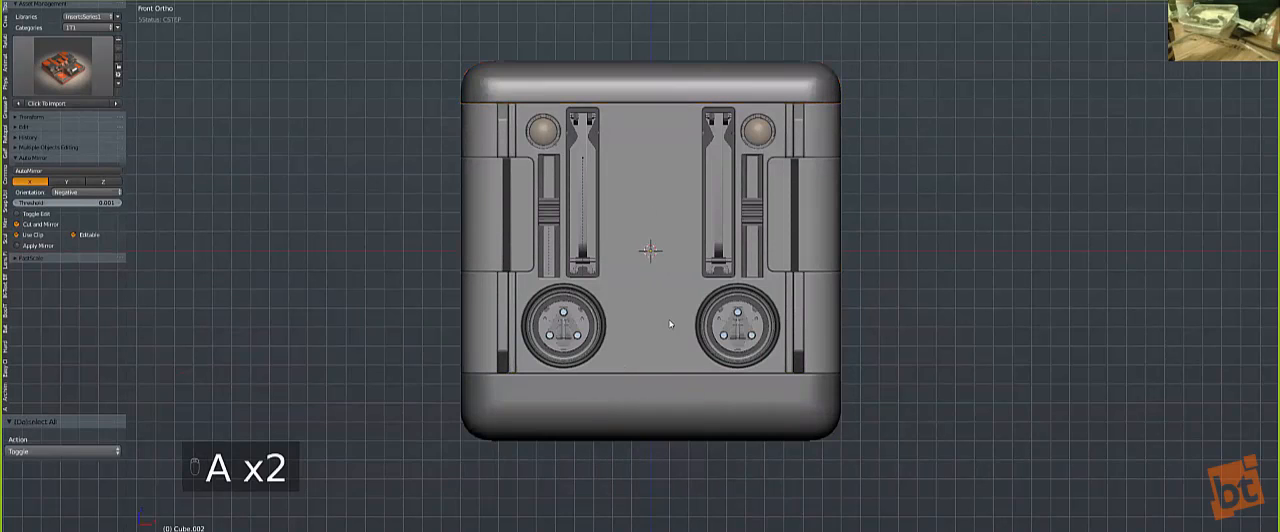
Step: Link the bottom section's material to the two side panels and clear the selection
middle_click_drag(514, 245, 571, 279)
right_click(570, 279)
right_click(527, 458, "shift")
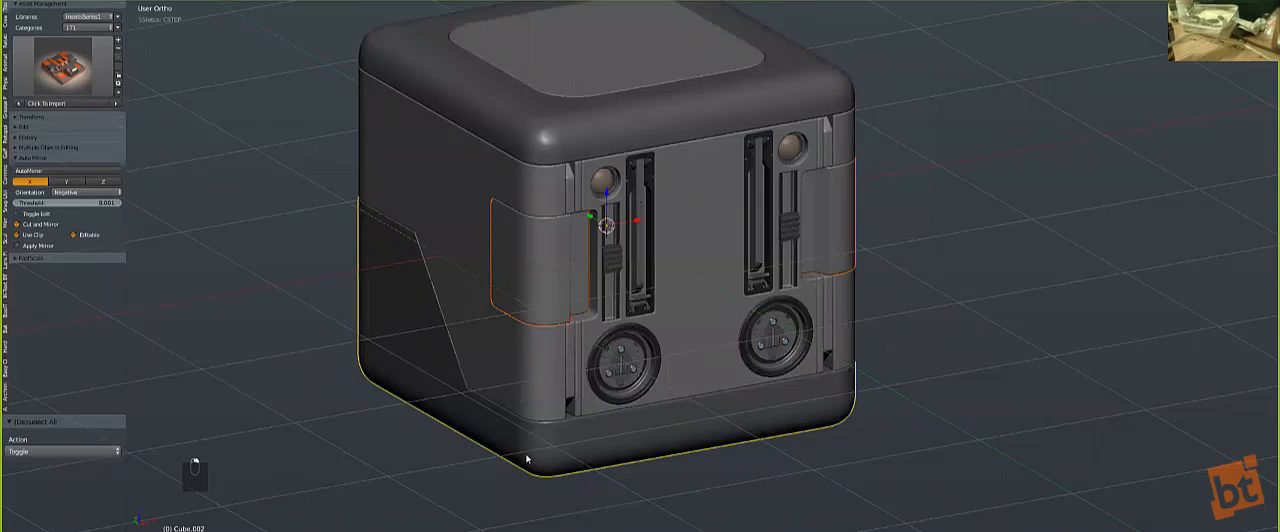
key("ctrl+l")
key("Up")
key("Return")
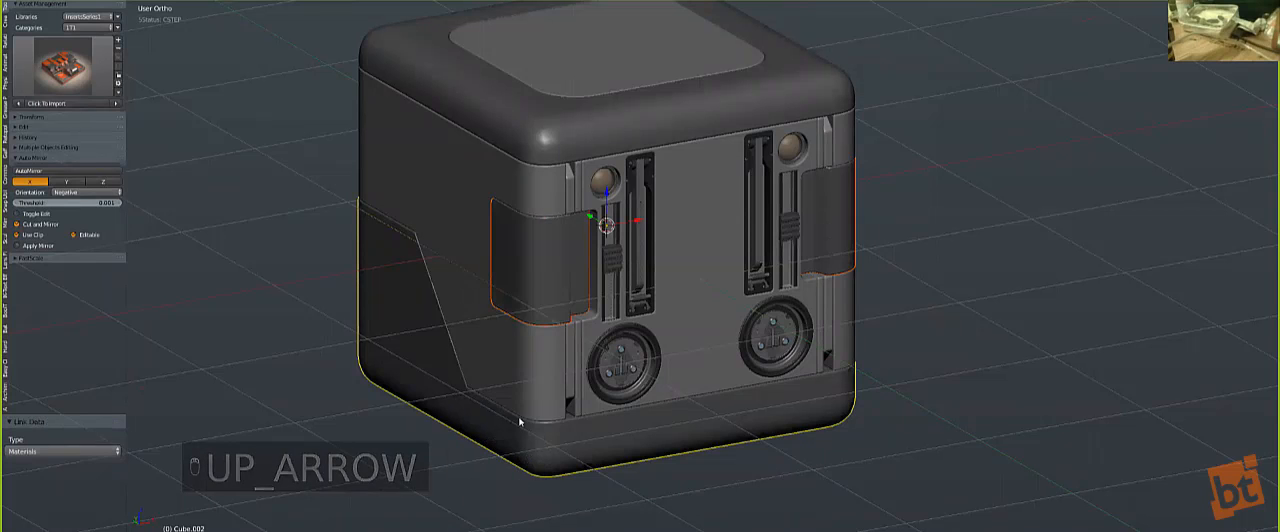
key("a")
key("a")
Step: Add a plane at the cube's centre in front view and rotate it 90 degrees to stand upright
key("KP_1")
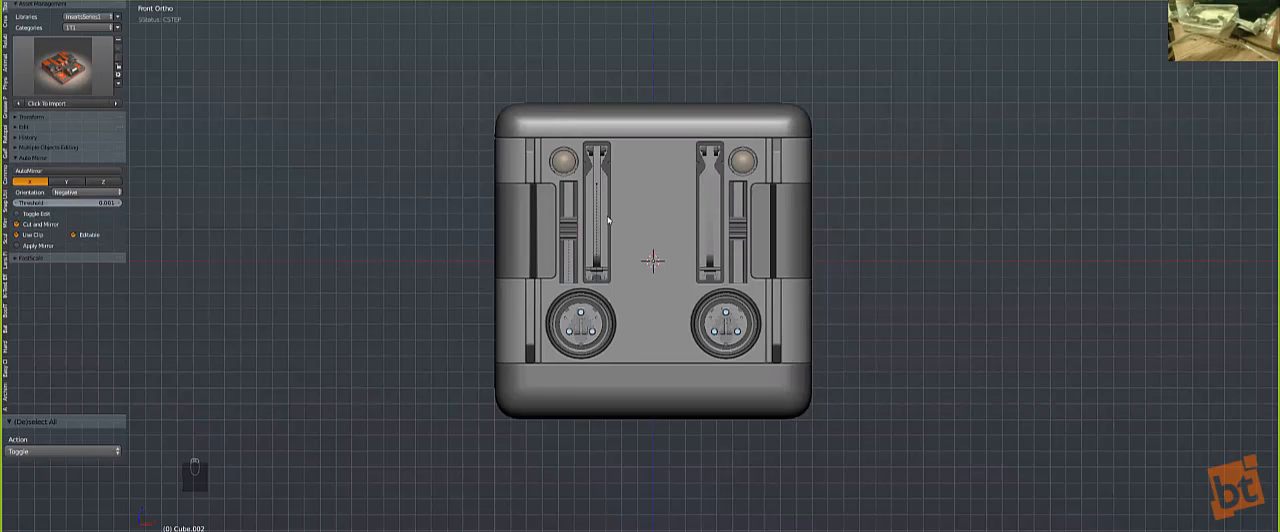
scroll(692, 297, "up", 3)
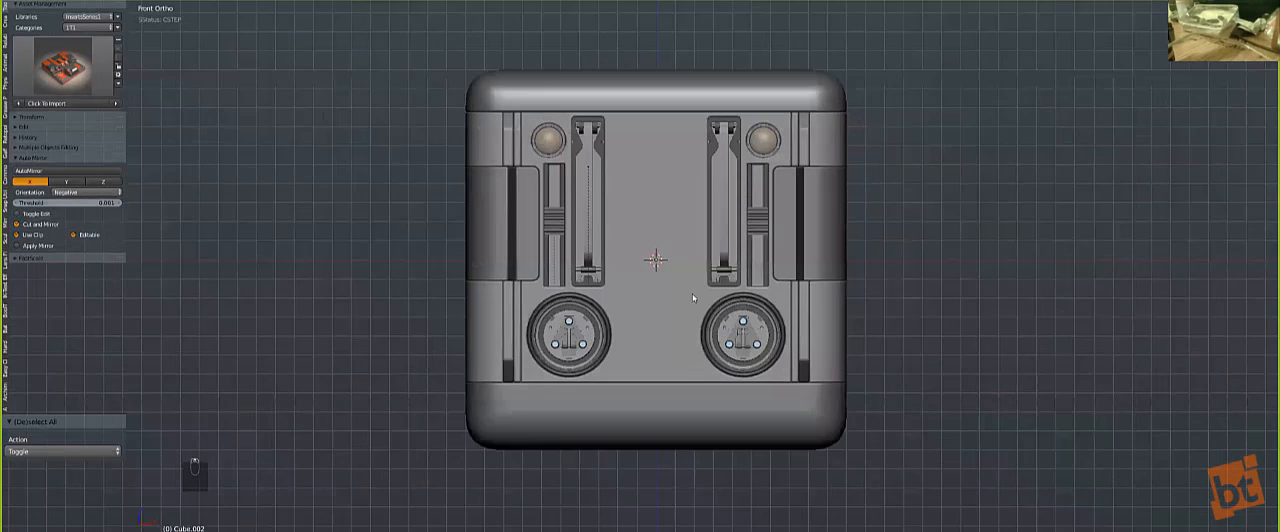
key("shift+v")
key("z")
key("z")
key("z")
key("ctrl+grave")
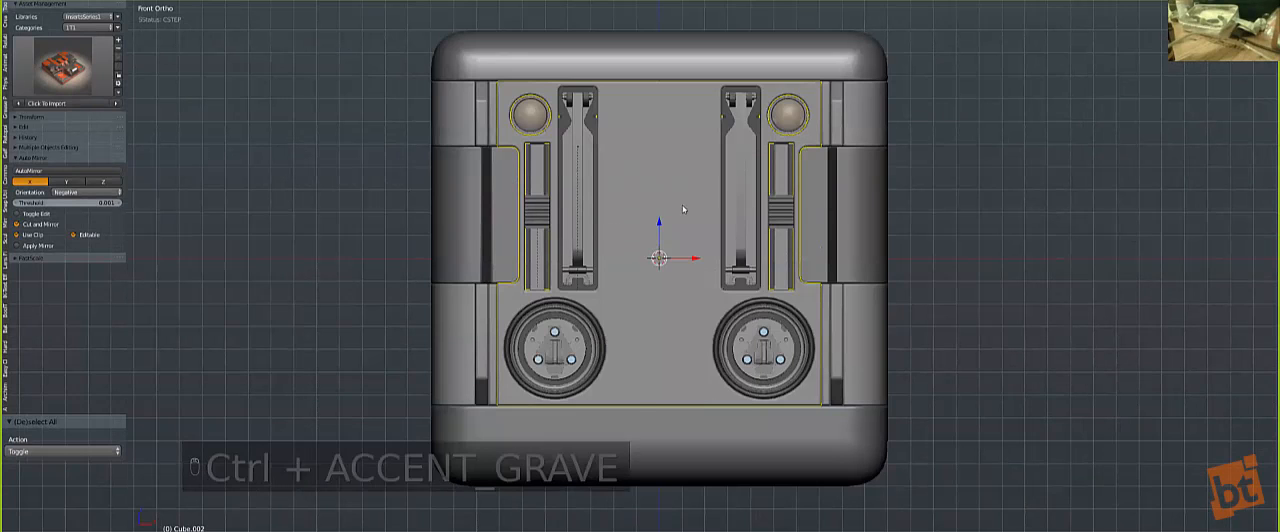
key("shift+a")
left_click(716, 178)
type("zr90")
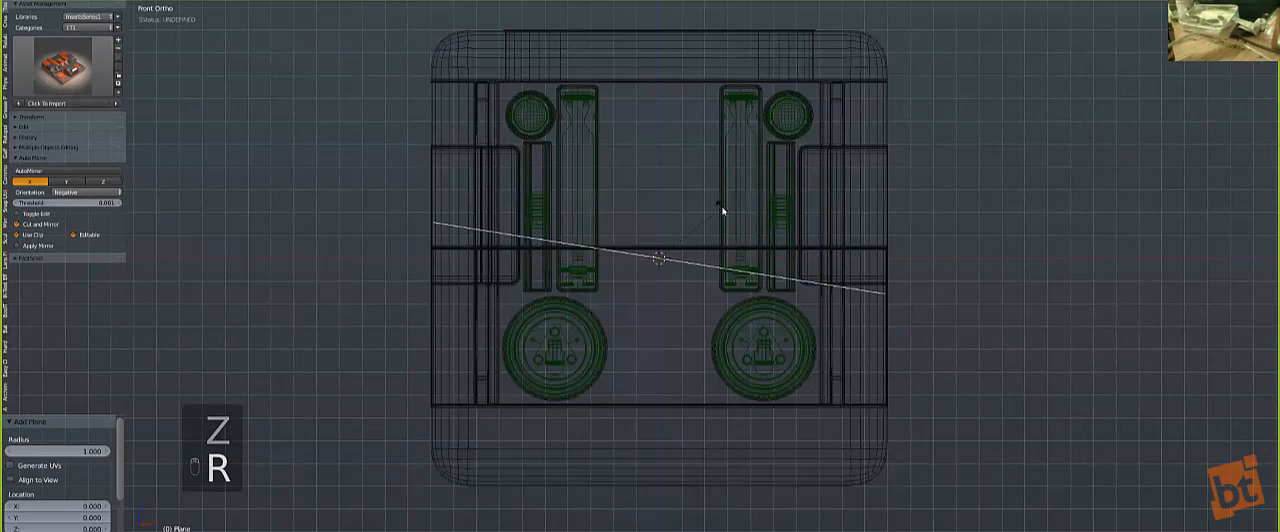
key("Return")
Step: Scale the upright plane by 2.620 and again by 1.279 so it cuts through the whole cube
key("z")
key("s")
left_click(964, 405)
middle_click_drag(822, 307, 816, 309)
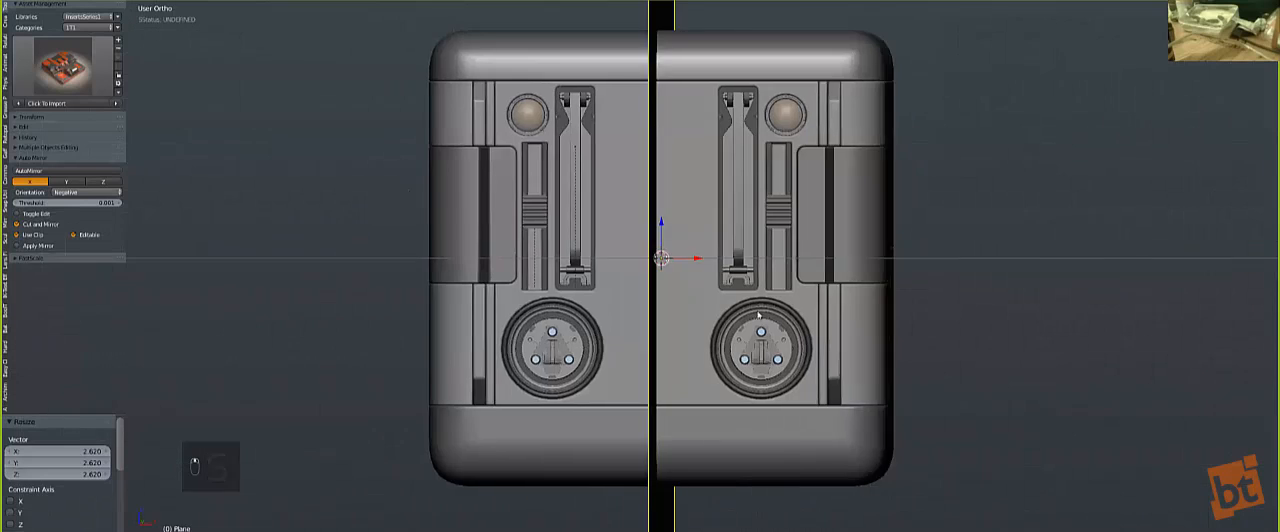
scroll(806, 368, "down", 1)
key("s")
left_click(704, 326)
Step: Split the front panel vertically along the plane with the Hard Ops (C)Split operation
middle_click_drag(706, 206, 660, 237)
right_click(659, 237, "shift")
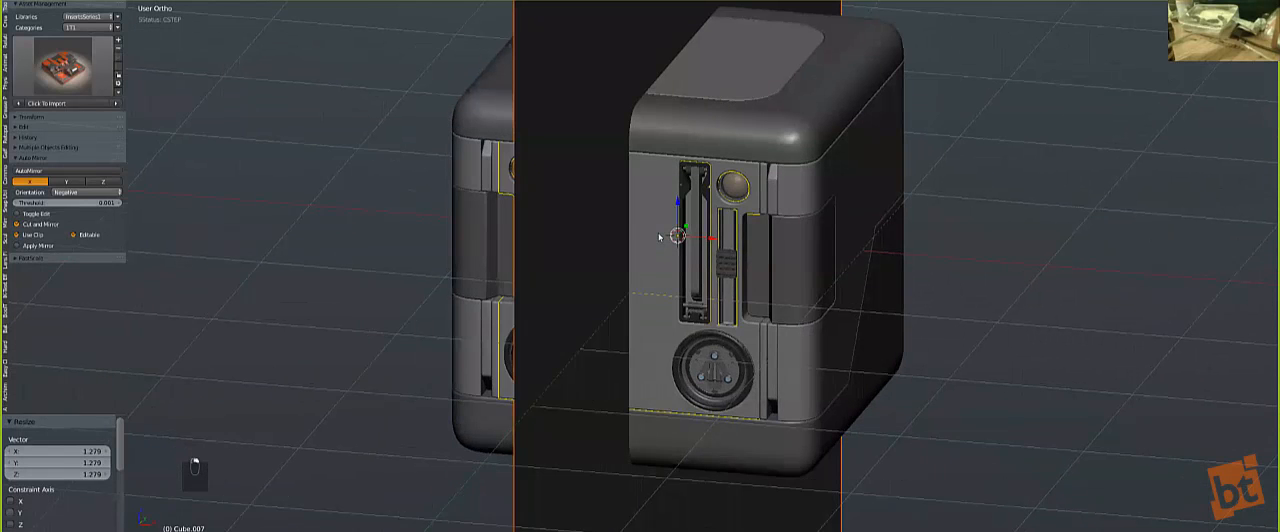
key("q")
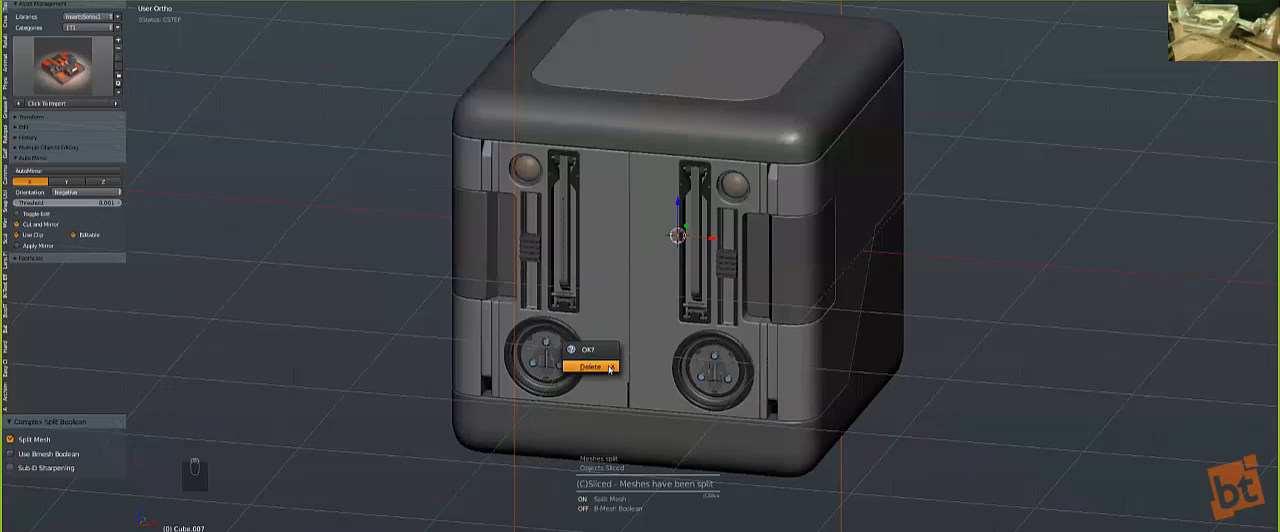
Step: Delete the cutting plane and move the split-off left half of the front panel to layer 10
right_click(608, 365)
key("Tab")
key("Tab")
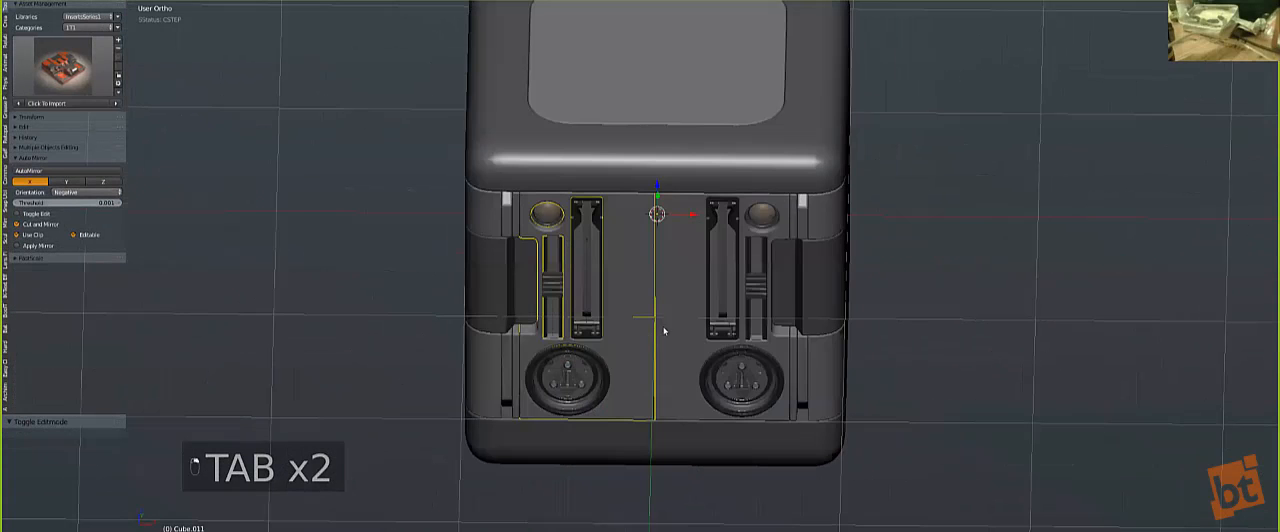
key("m")
left_click(823, 354)
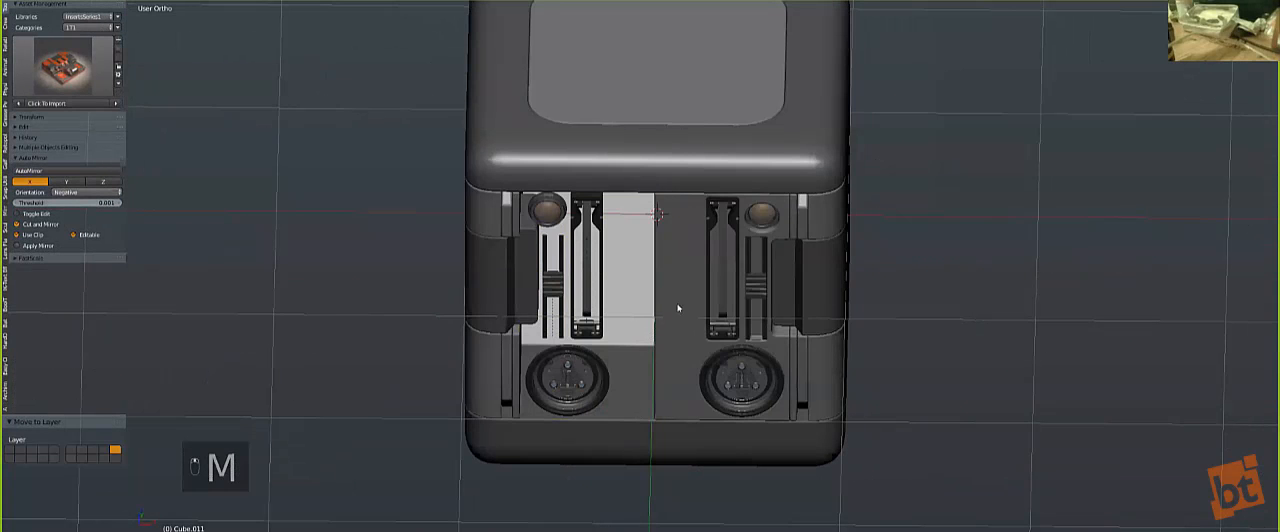
Step: Mirror the remaining right half of the front panel across X and clear the selection
right_click(686, 309)
key("alt+shift+x")
key("a")
middle_click_drag(686, 306, 652, 269)
key("ctrl+grave")
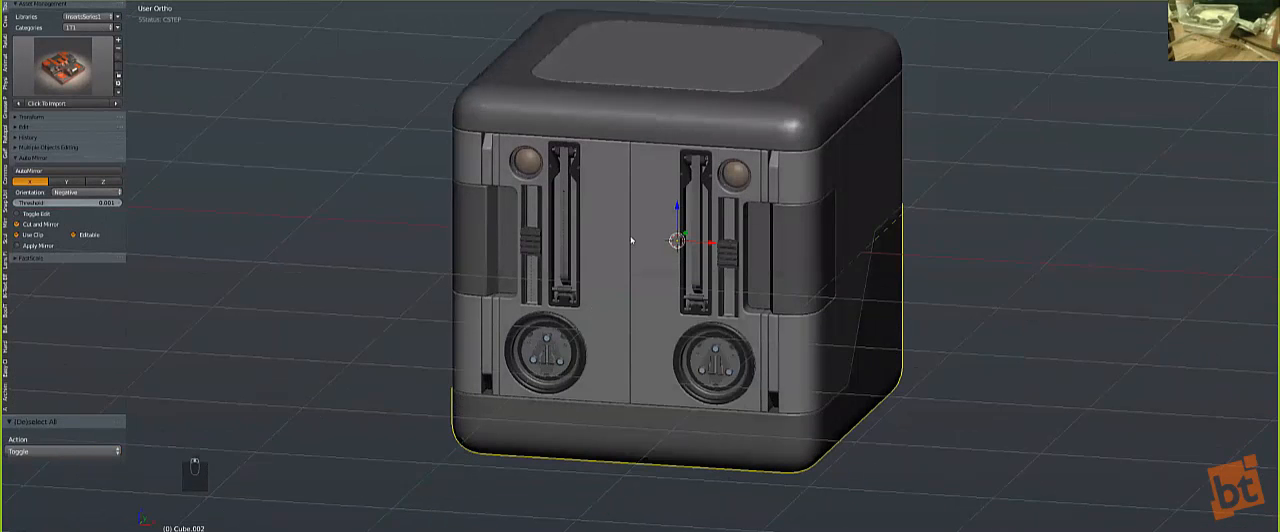
Step: Select the mirrored front panel, reveal its hidden geometry and open it for mesh editing in front view
key("z")
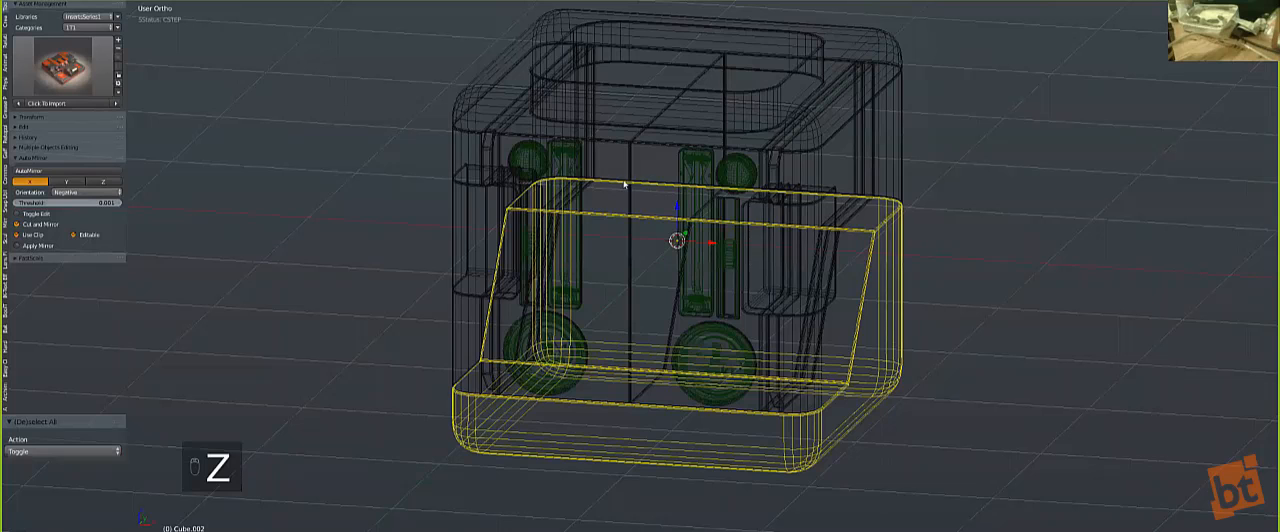
right_click(625, 184)
key("z")
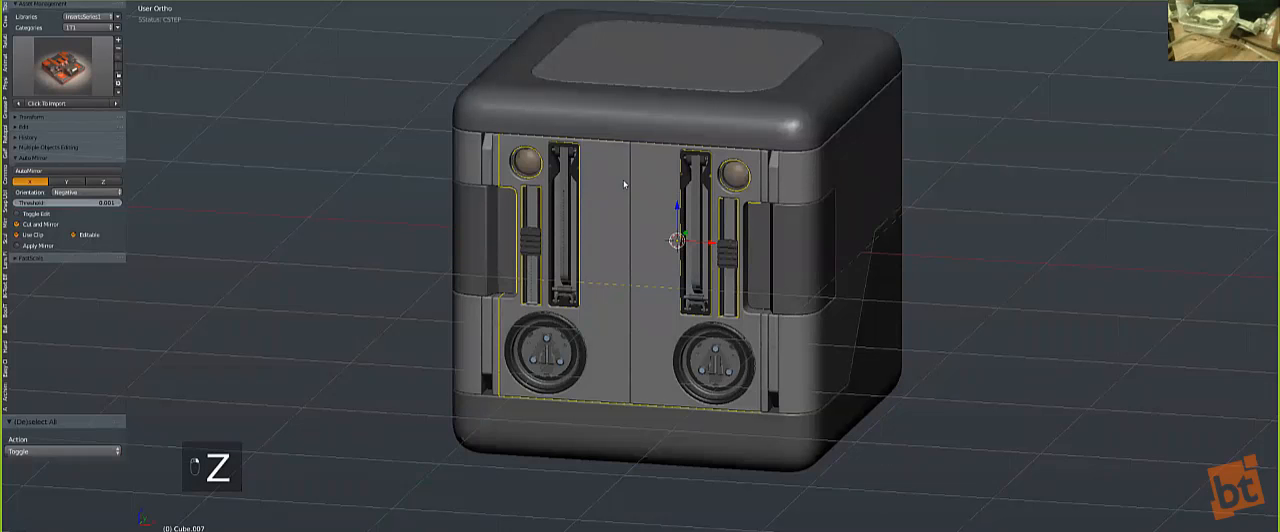
key("KP_1")
scroll(705, 160, "up", 2)
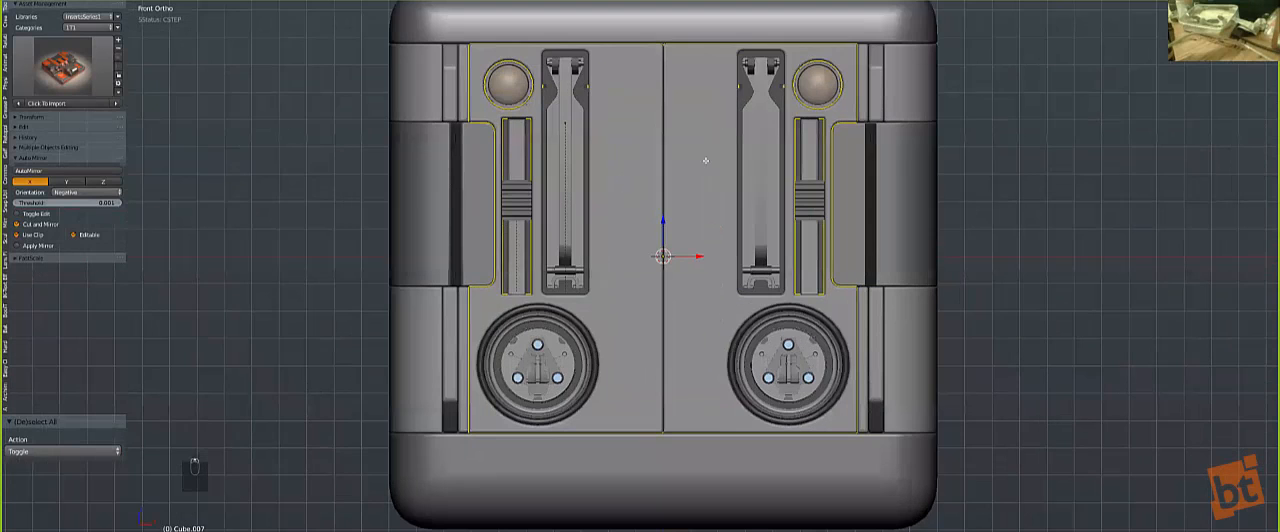
key("Tab")
key("alt+h")
key("Tab")
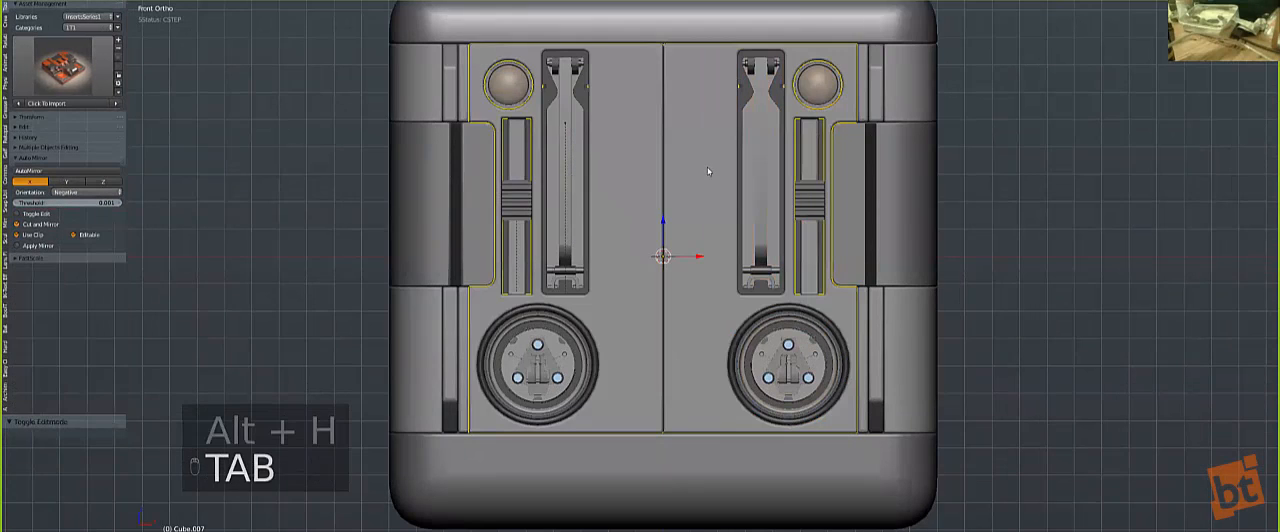
middle_click_drag(707, 166, 705, 169)
key("Tab")
key("KP_1")
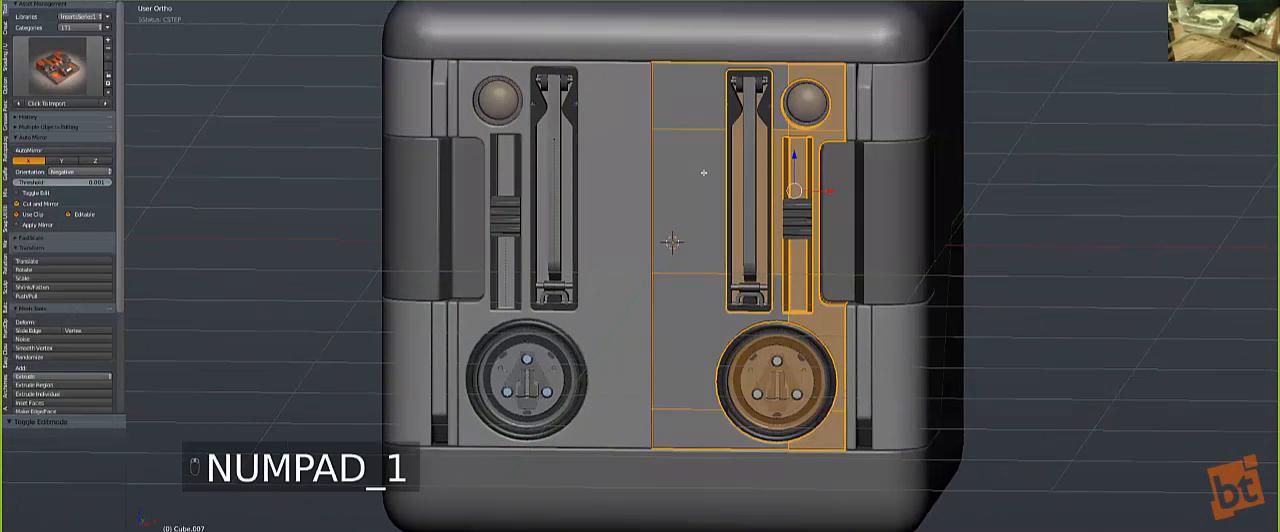
Step: Knife a straight vertical cut through the panel's right half, between the centre seam and the tall slot insert
key("z")
key("a")
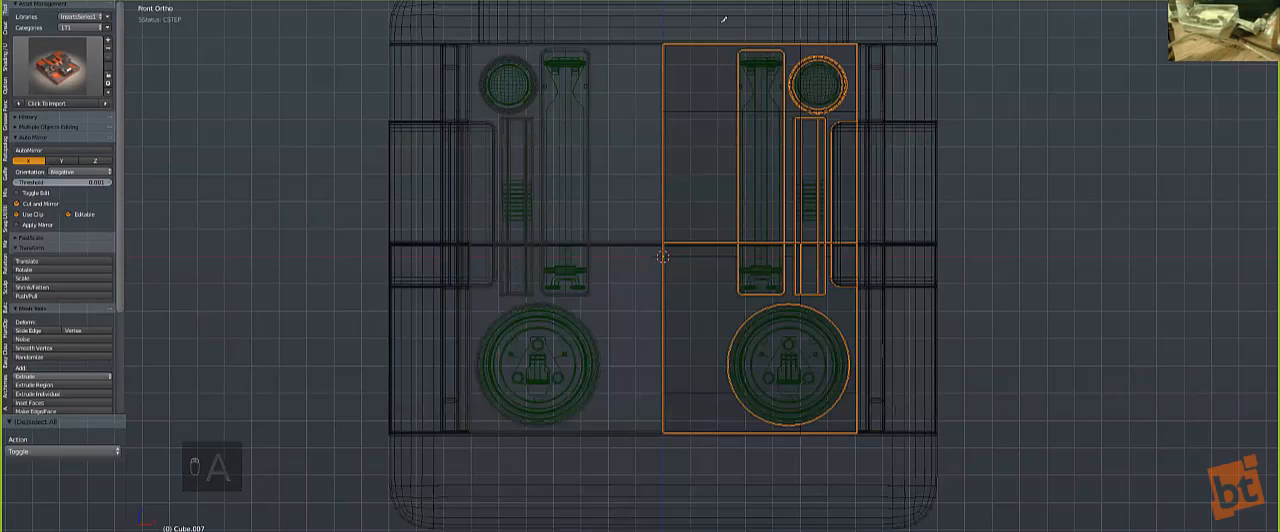
left_click(709, 33)
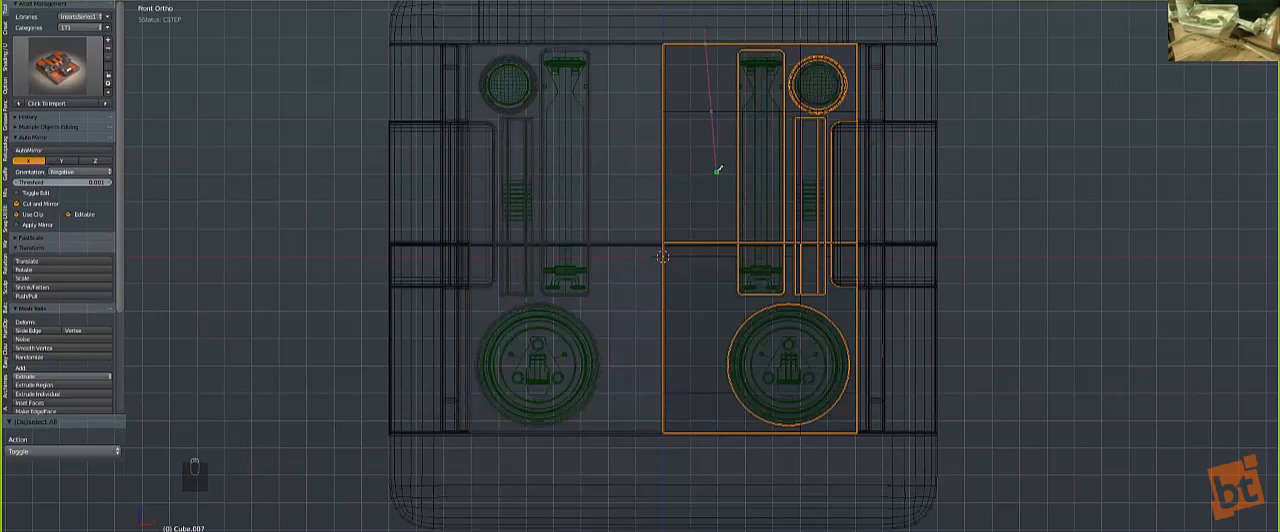
key("c")
key("Return")
Step: Bevel the vertical cut by 0.093 with 3 segments and shift the resulting strip -0.022 along X
key("ctrl+b")
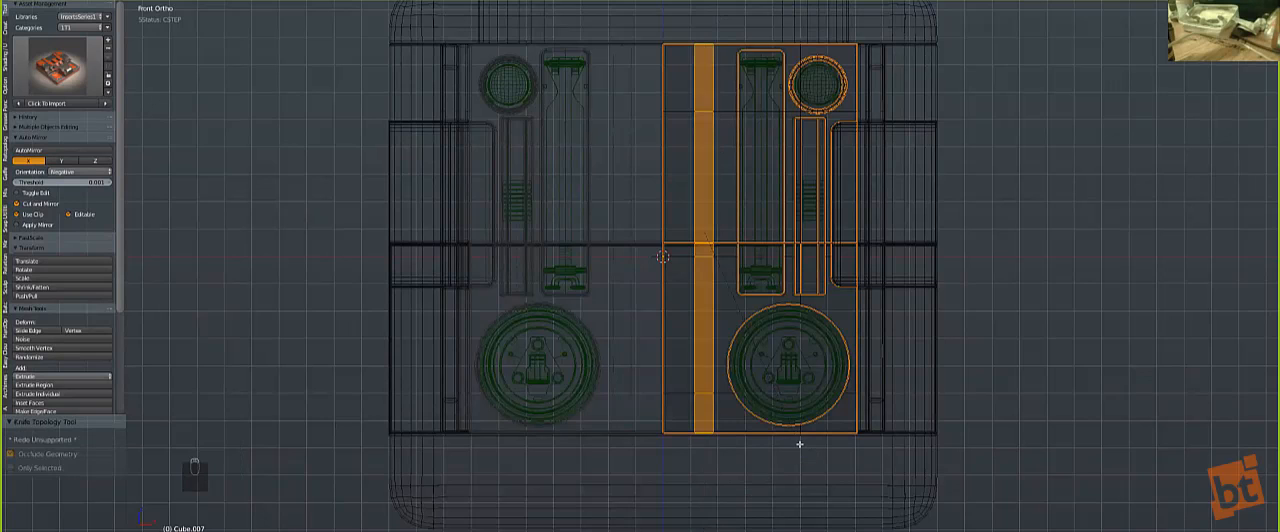
scroll(802, 451, "up", 2)
left_click(802, 451)
key("g")
key("x")
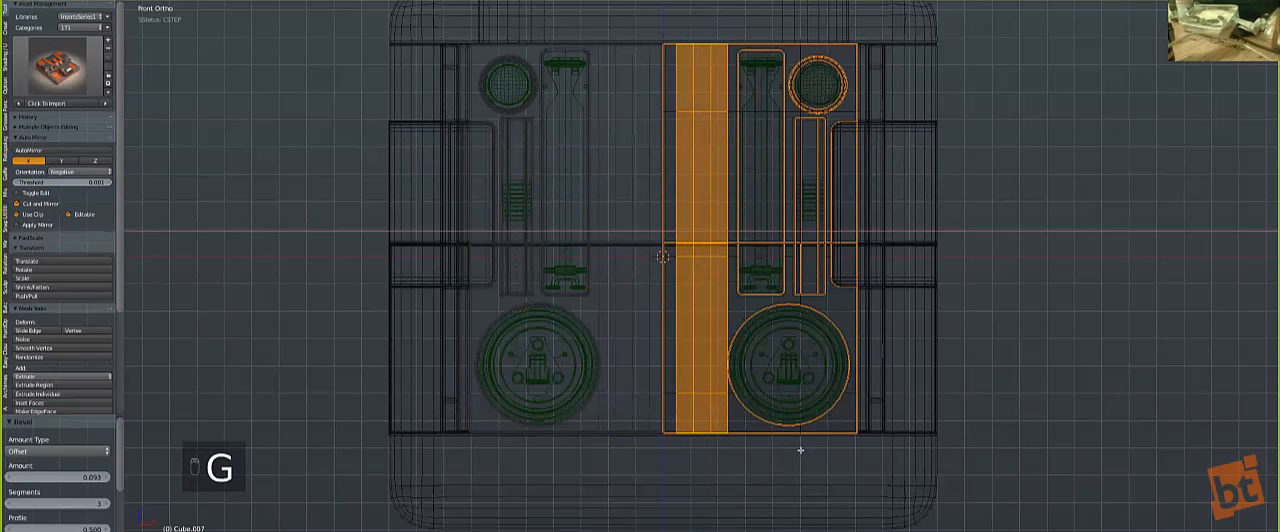
left_click(796, 446)
key("z")
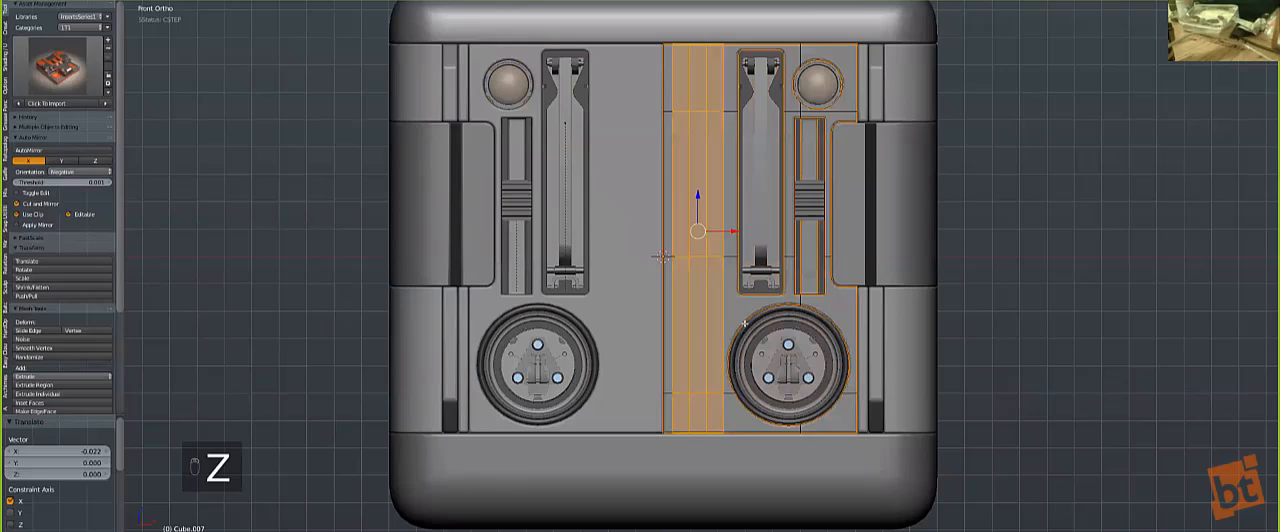
Step: Knife a straight horizontal cut across the panel's right half, between the slot inserts and the round insert
scroll(760, 325, "up", 2)
key("z")
middle_click_drag(911, 291, 885, 286, "shift")
scroll(888, 285, "up", 1)
key("a")
key("k")
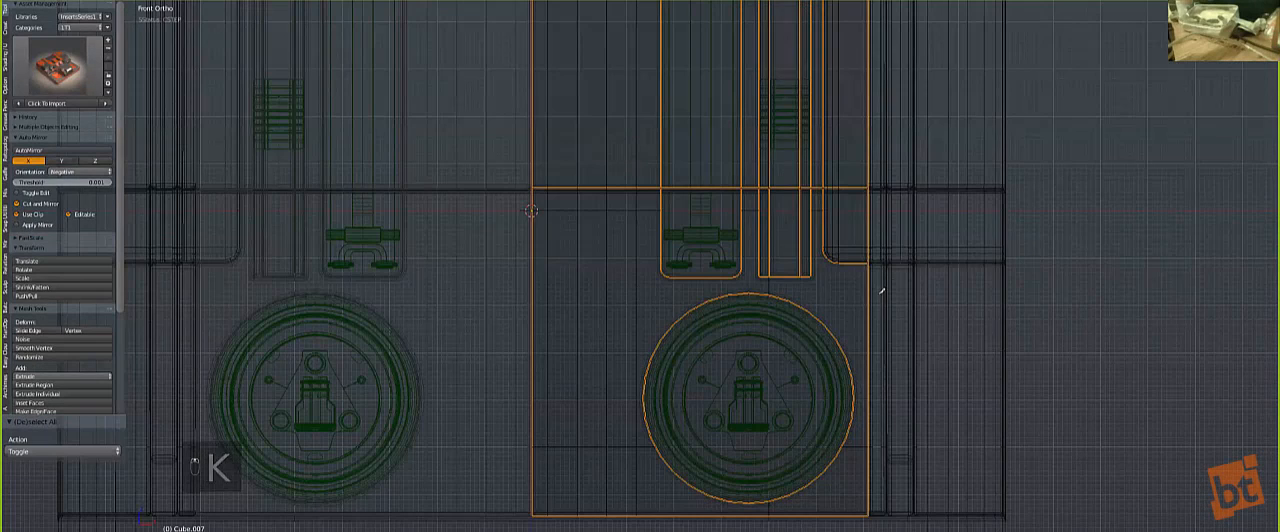
left_click(868, 292)
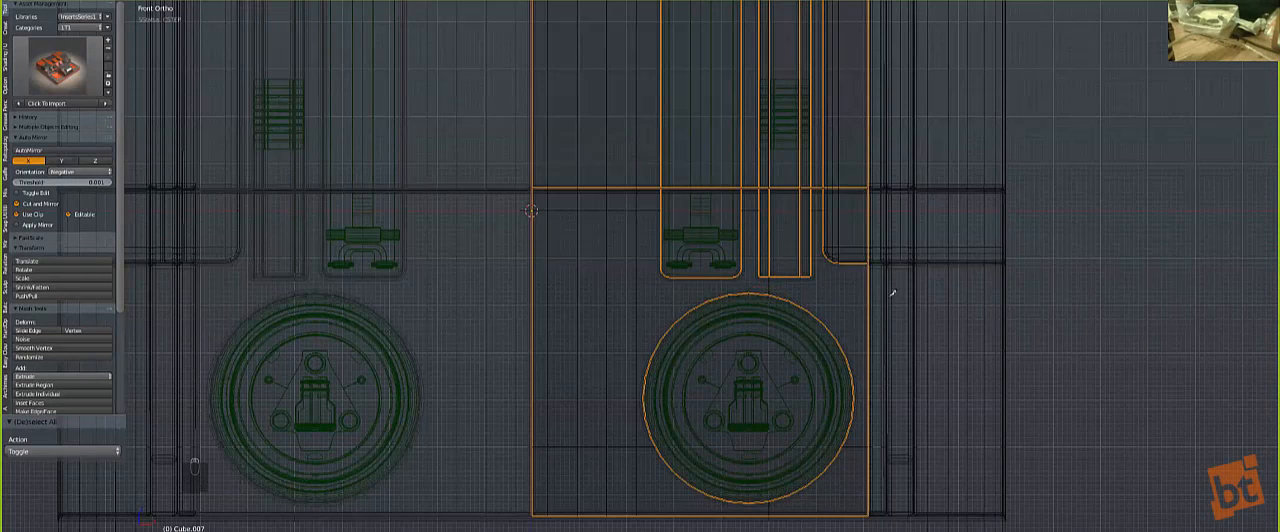
key("k")
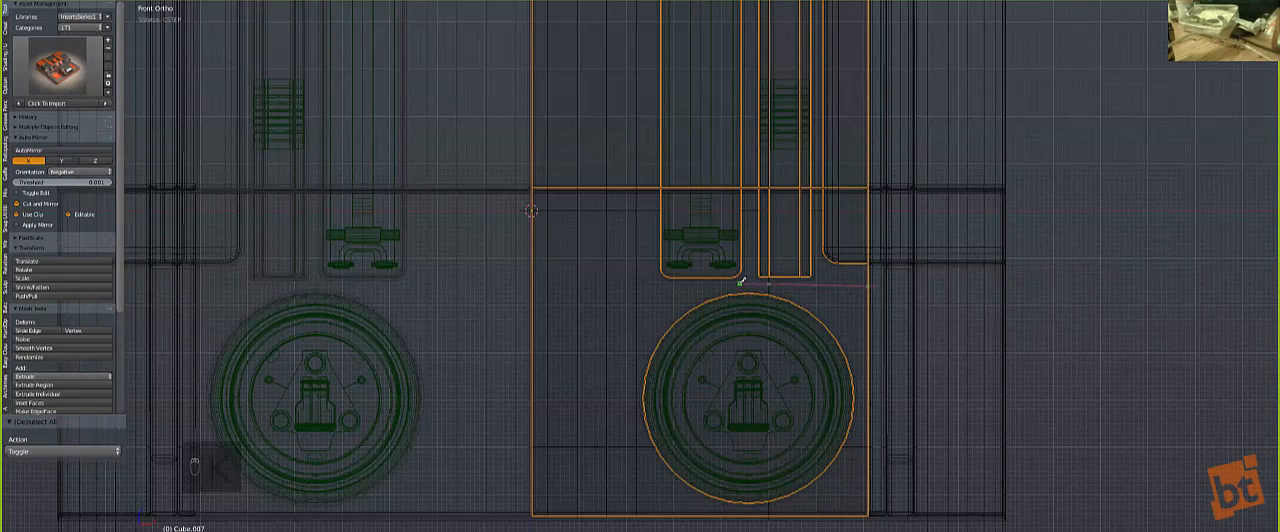
key("c")
left_click(474, 289)
key("Return")
Step: Bevel the lower horizontal cut by 0.009 with 1 segment and move it 0.002 along Z
scroll(853, 340, "up", 3)
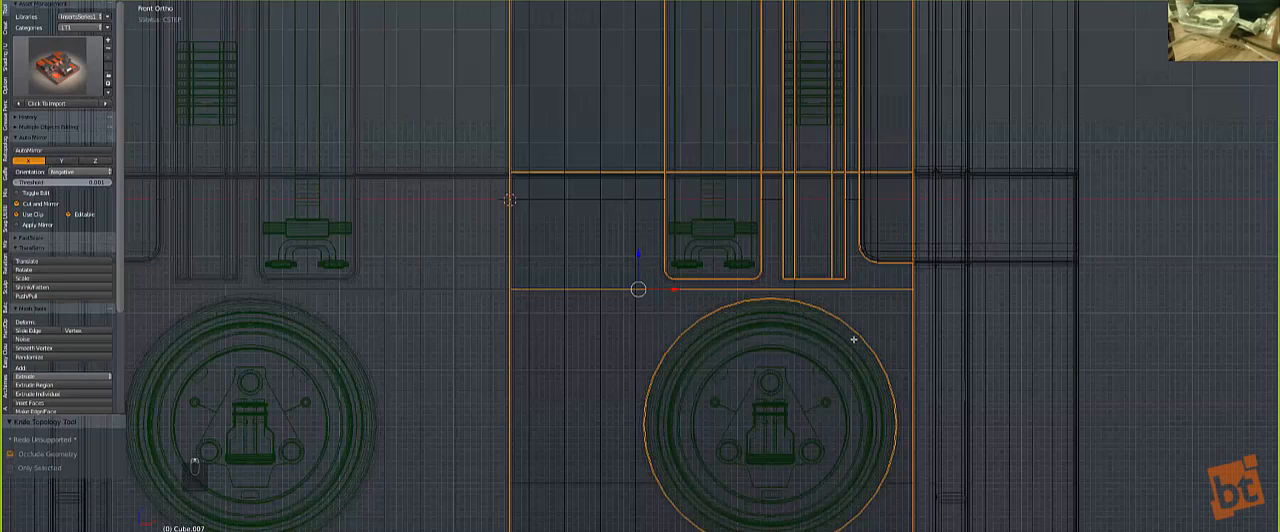
key("ctrl+b")
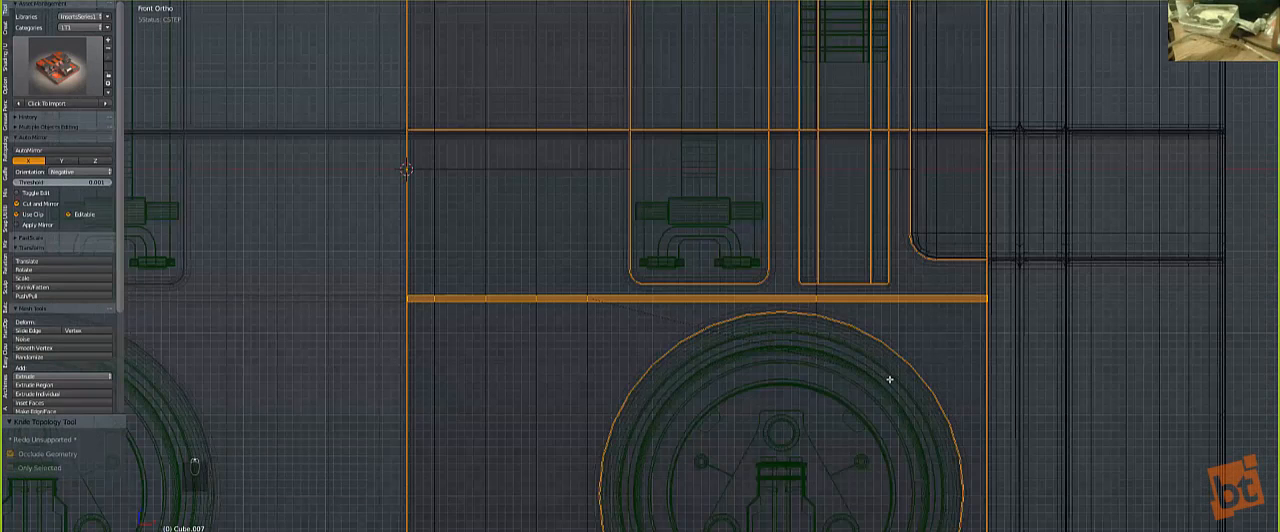
left_click(919, 399)
key("g")
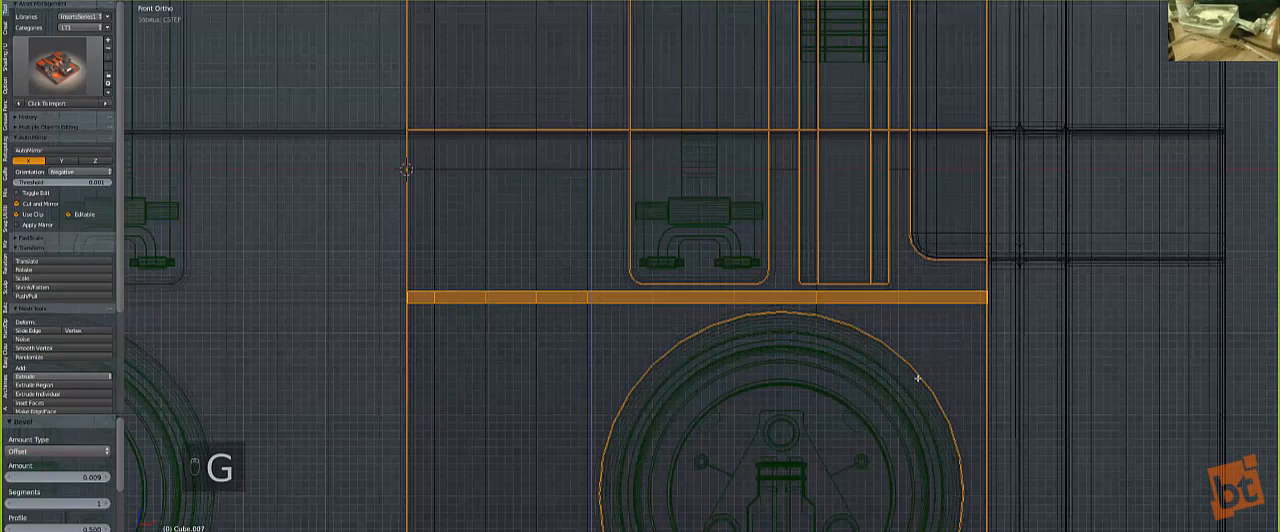
left_click(920, 382)
scroll(692, 196, "down", 5)
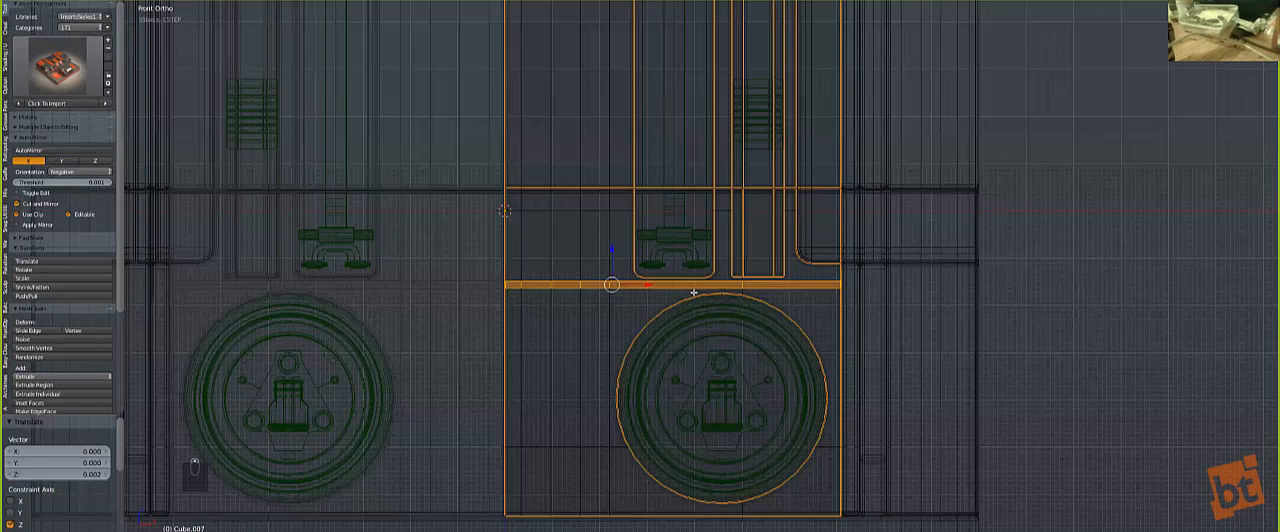
Step: Knife a straight horizontal cut across the upper part of the panel's right half, through the tall slot insert
key("a")
middle_click_drag(493, 122, 487, 204, "shift")
scroll(487, 205, "up", 1)
key("k")
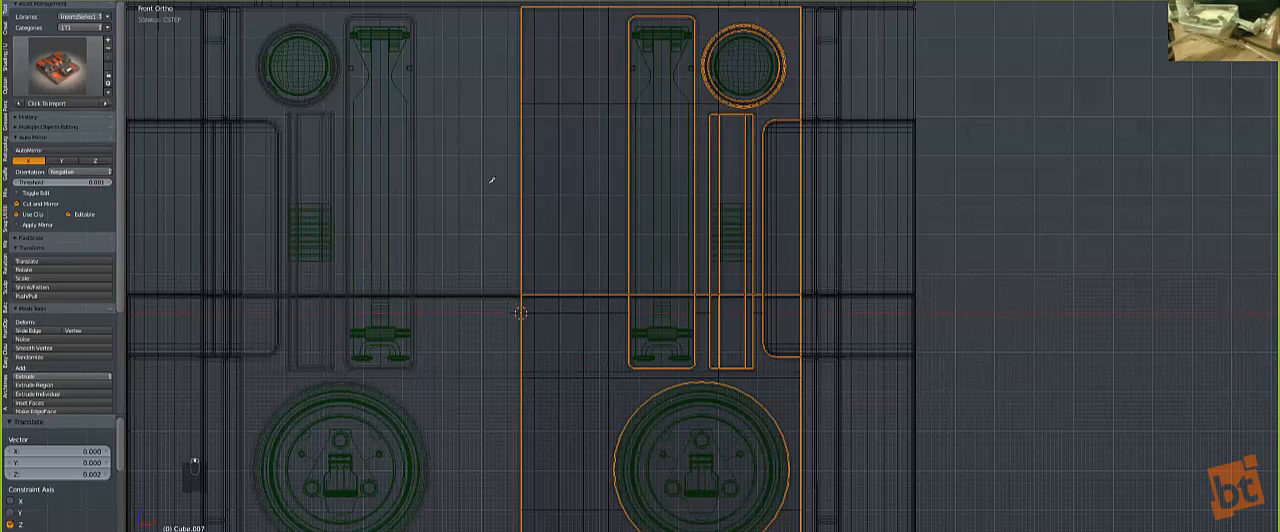
left_click(489, 184)
key("c")
left_click(931, 191)
key("space")
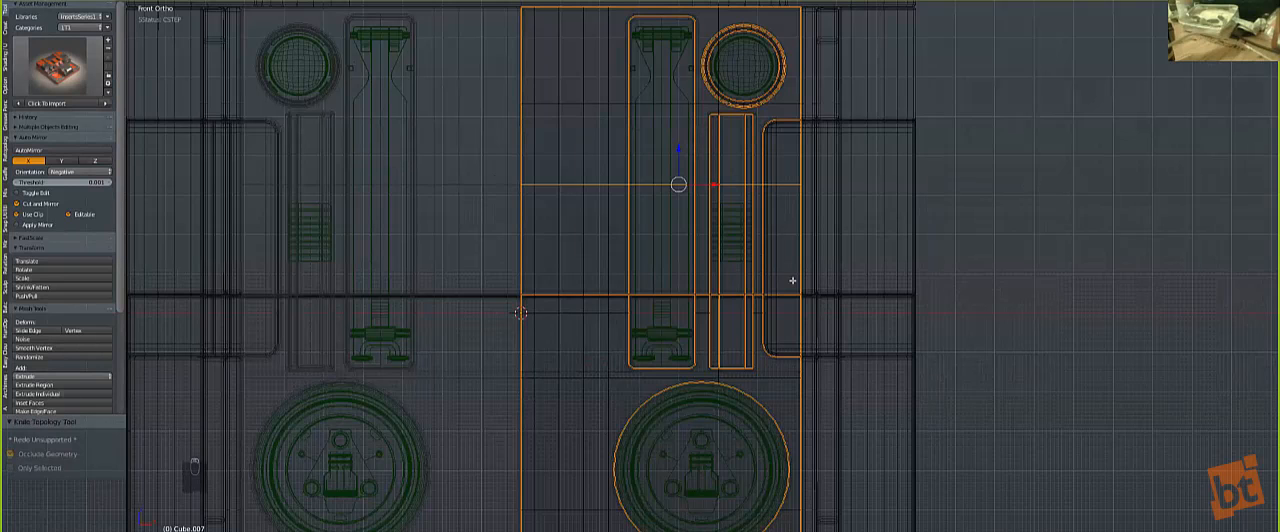
Step: Bevel the upper cut by 0.140 with 3 segments, move it -0.058 along Z, enlarge and reposition it, and leave mesh editing
key("ctrl+b")
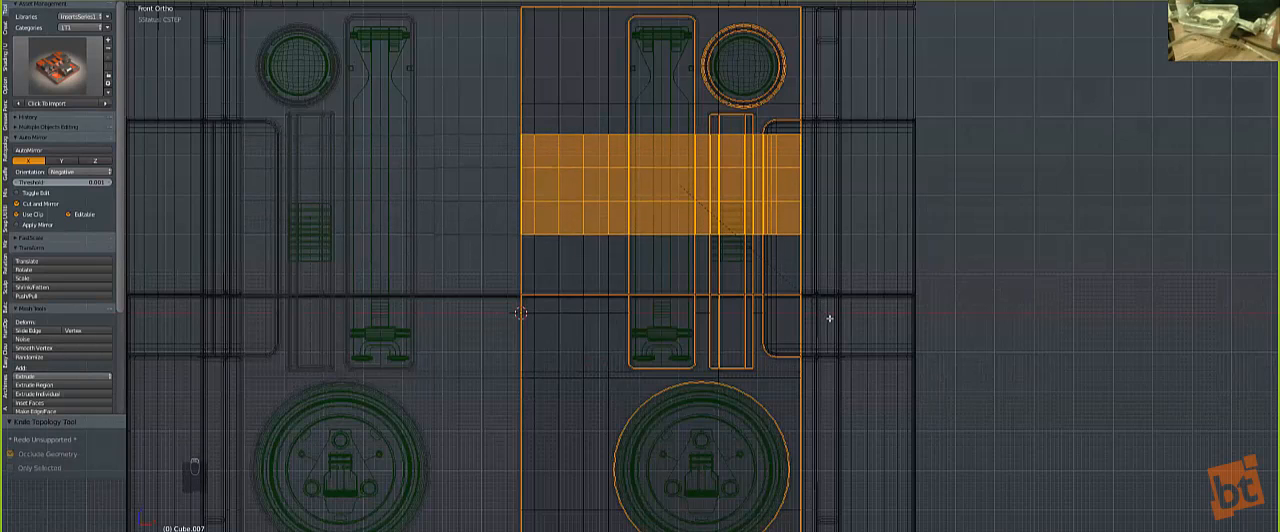
left_click(836, 327)
key("g")
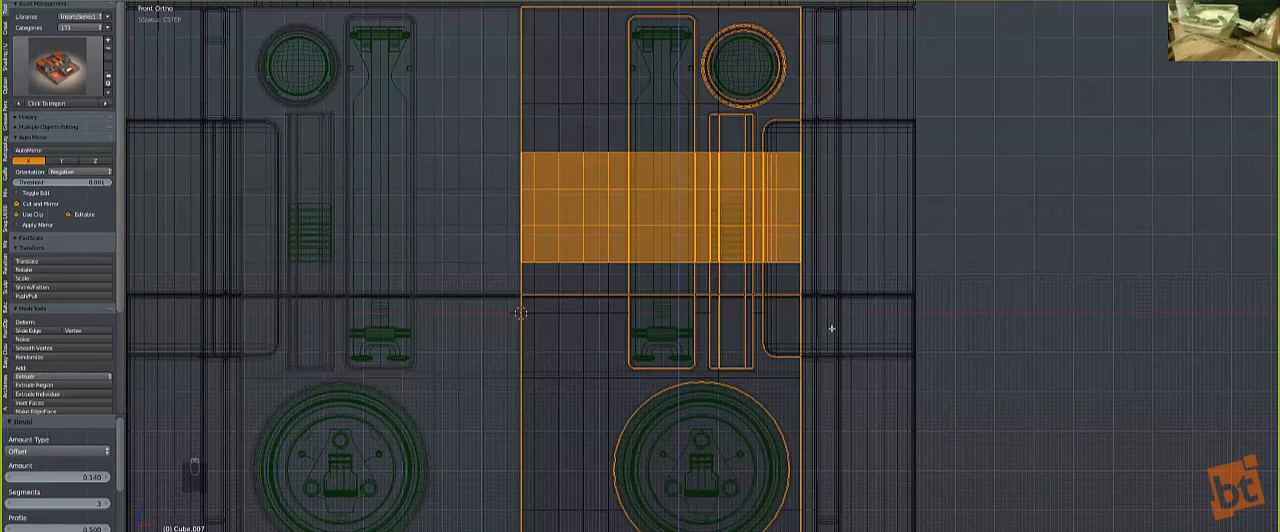
left_click(829, 335)
key("s")
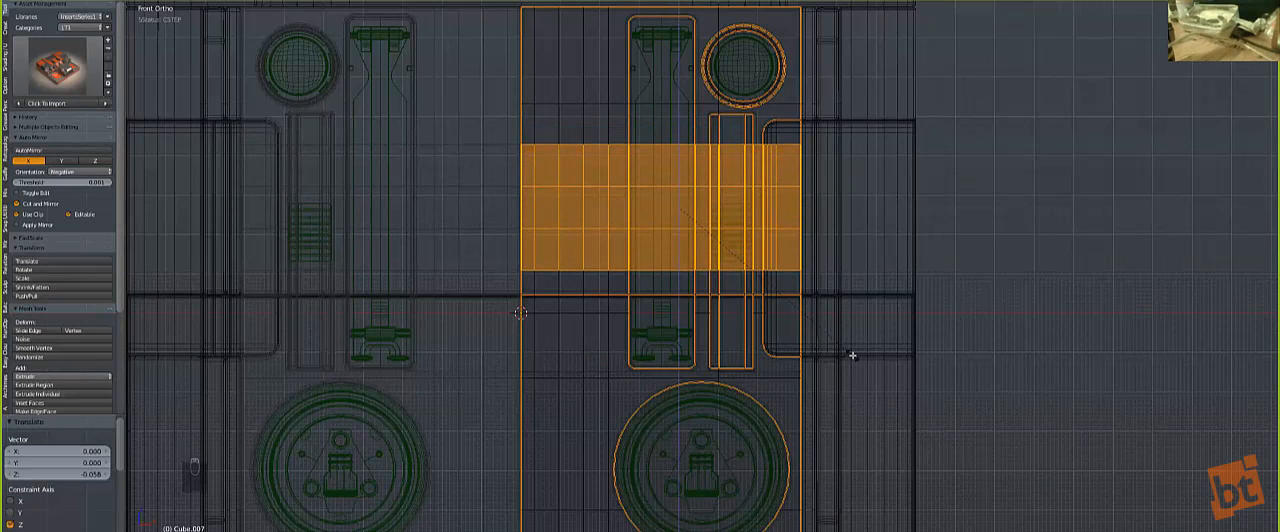
left_click(850, 353)
key("g")
left_click(855, 361)
key("z")
scroll(596, 266, "down", 1)
middle_click_drag(596, 262, 684, 273)
key("Tab")
Step: Clear the selection and add the rlongslideradj insert from the Hard Ops library in front view
scroll(684, 273, "down", 3)
key("a")
key("KP_1")
key("q")
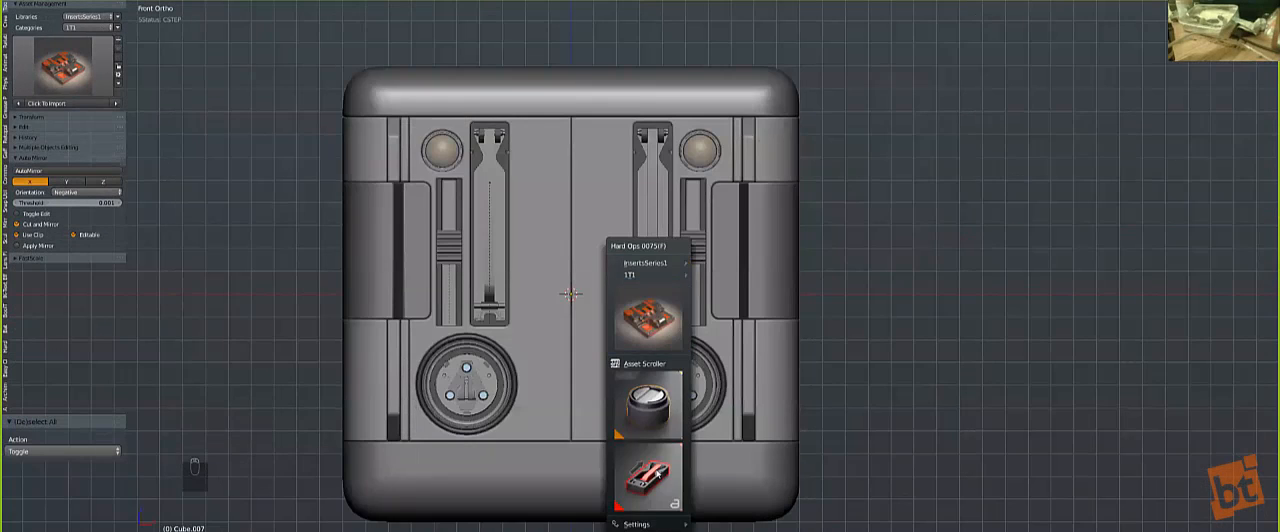
left_click(660, 472)
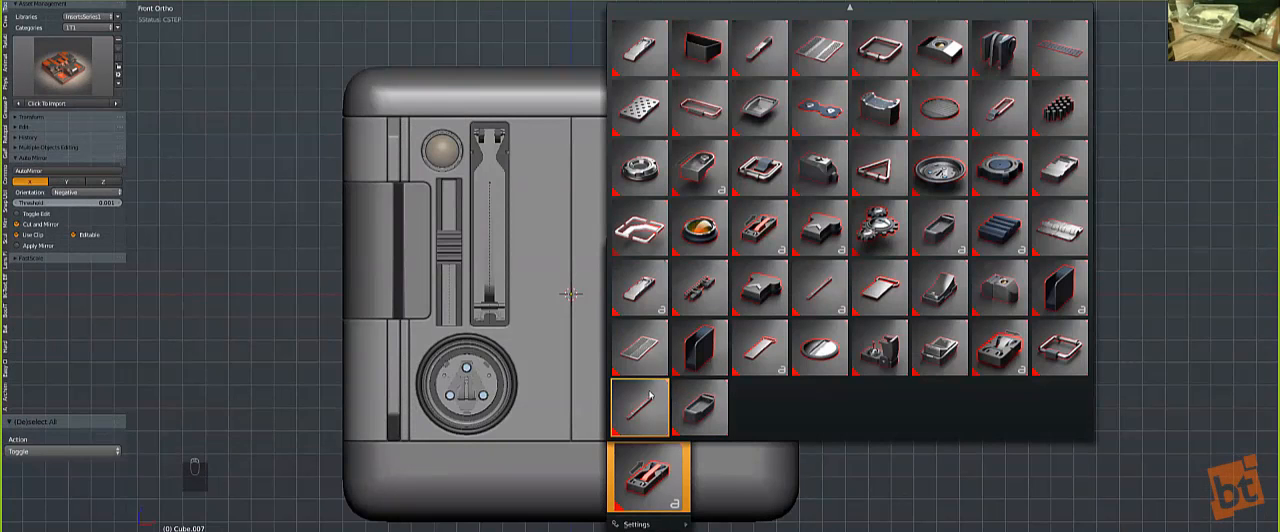
left_click(826, 312)
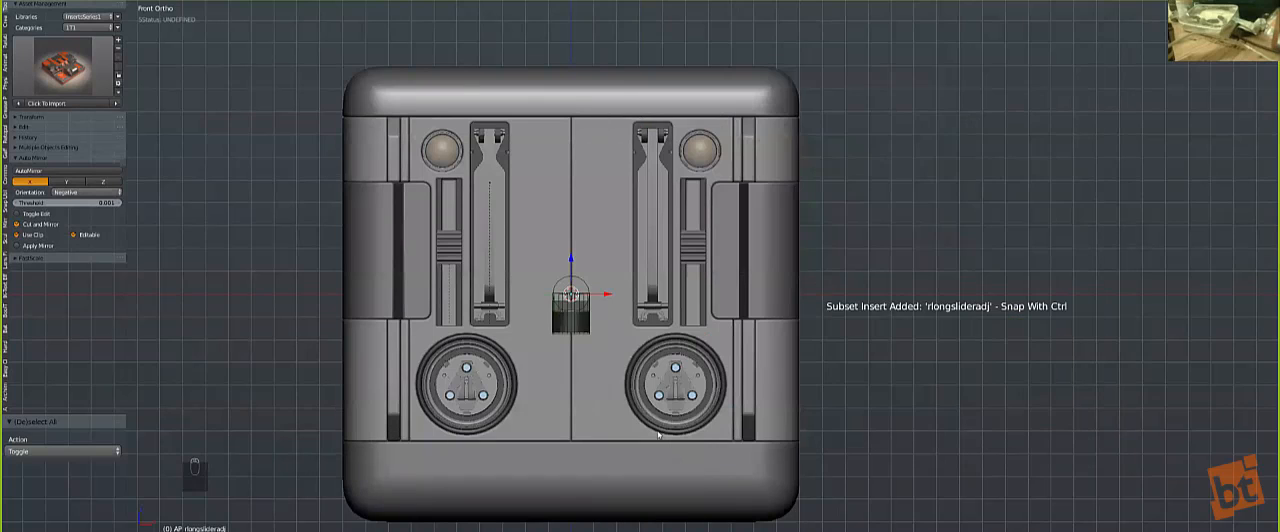
Step: Scale the slider insert by 0.294 and place it just right of the centre seam, below the panel's upper edge
key("g")
left_click(620, 290)
key("s")
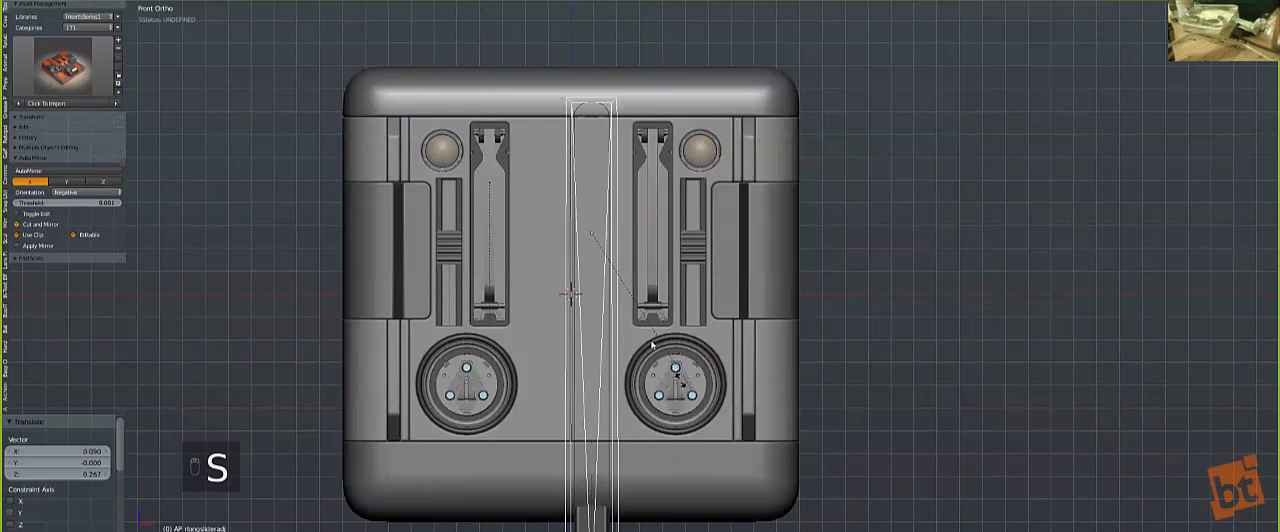
left_click(606, 290)
key("g")
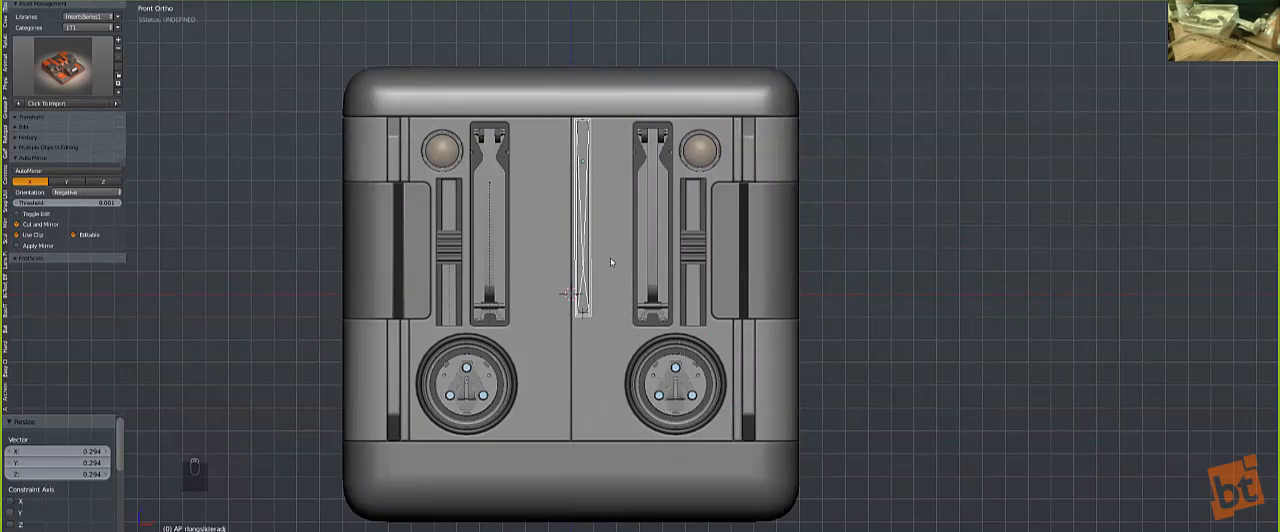
left_click(610, 262)
Step: Stretch the slider insert down to the panel's lower edge by moving its control empty -0.532 along Z
key("z")
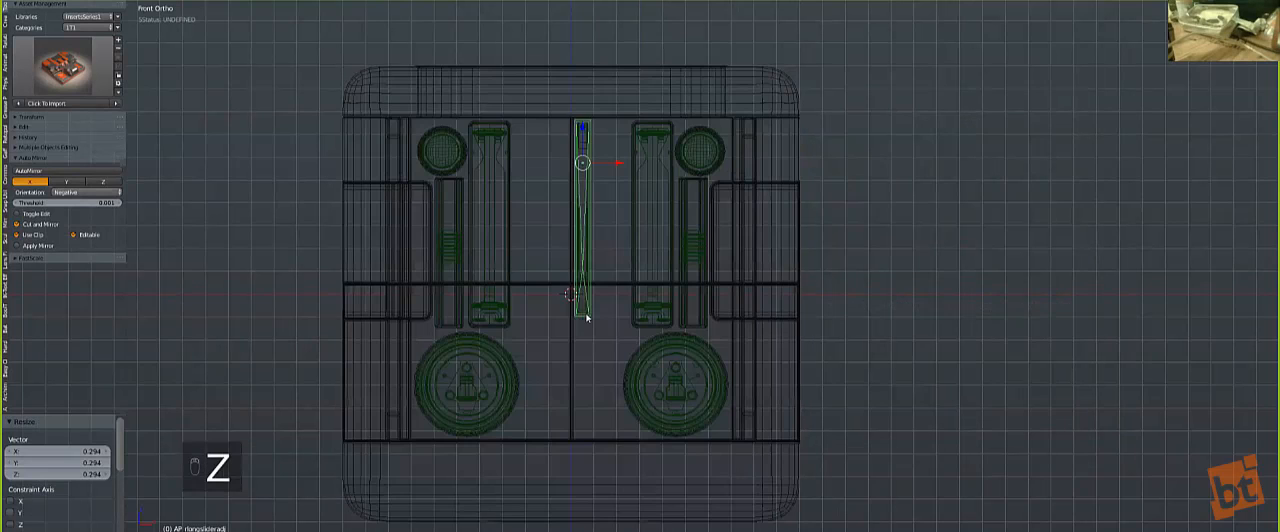
right_click(586, 314)
key("z")
key("g")
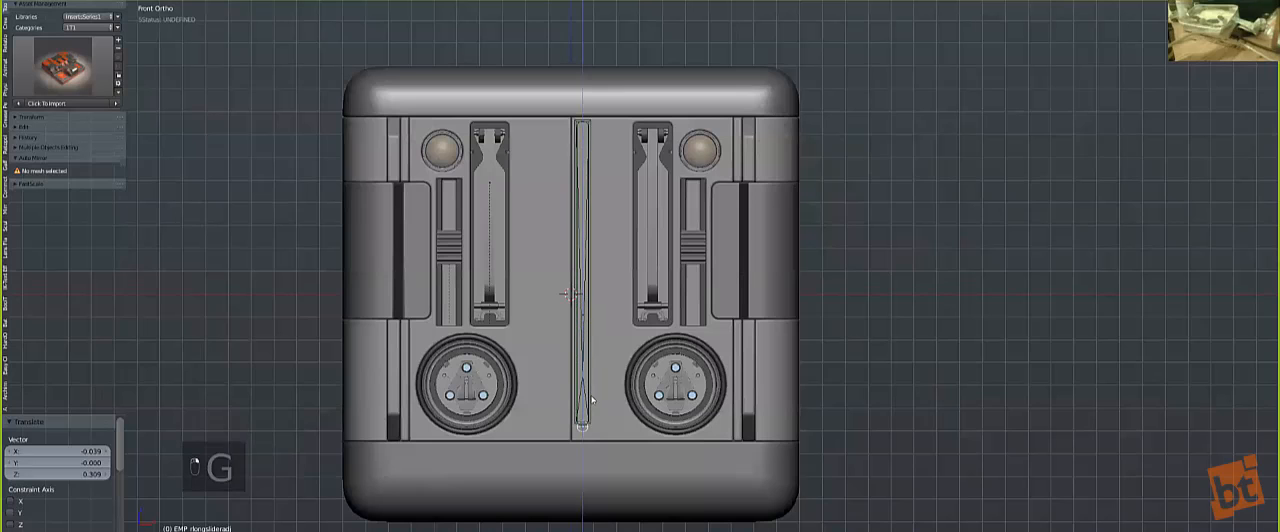
Step: Merge the placed slider insert into the front panel with Hard Ops
key("z")
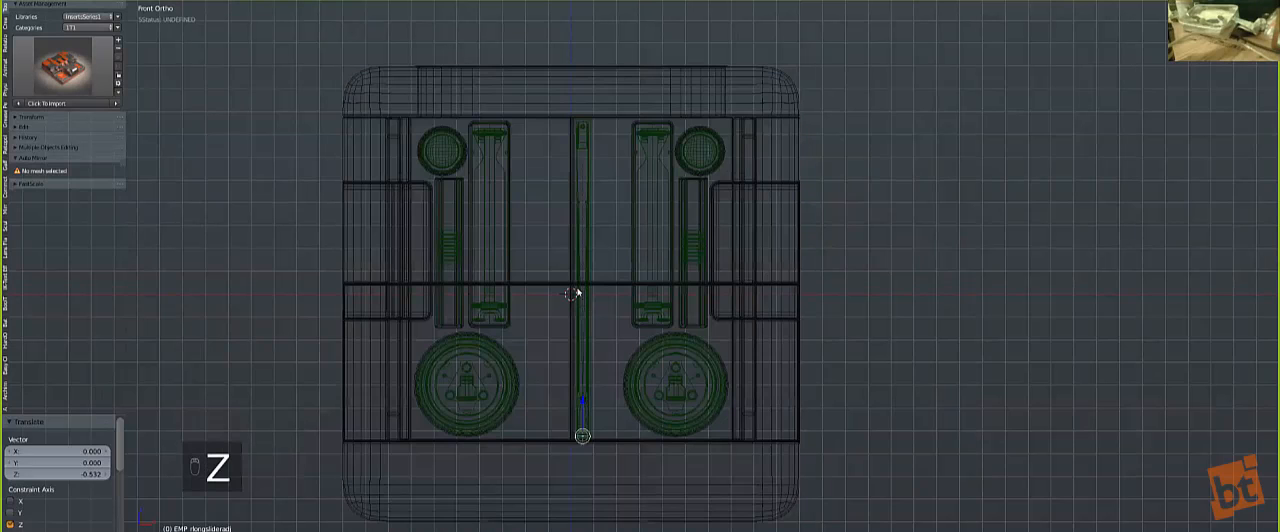
right_click(578, 292)
key("z")
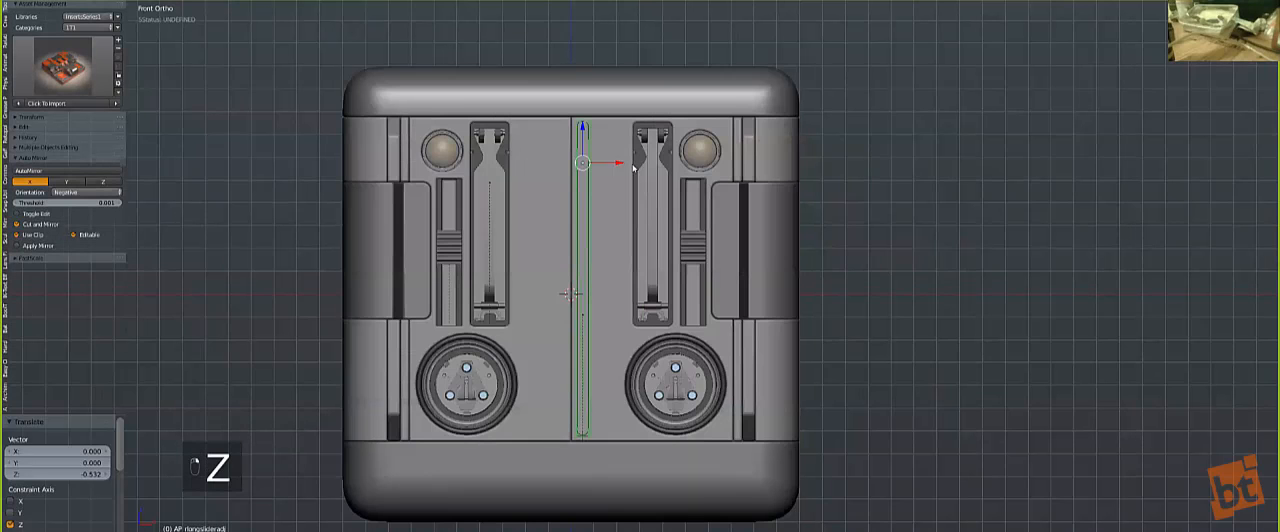
scroll(633, 168, "up", 3)
right_click(597, 129, "shift")
key("q")
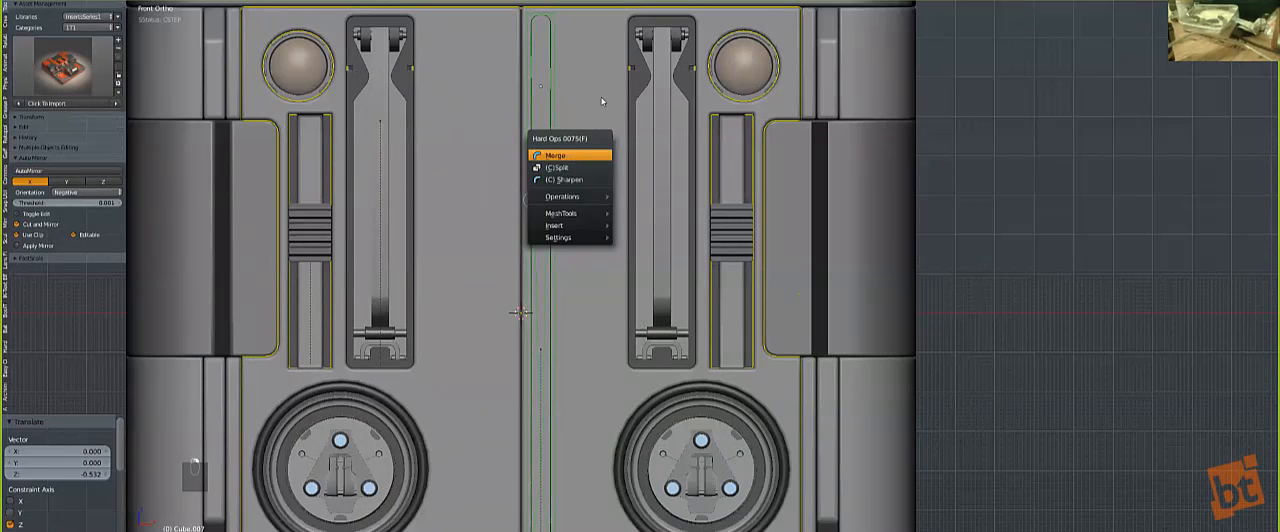
left_click(604, 155)
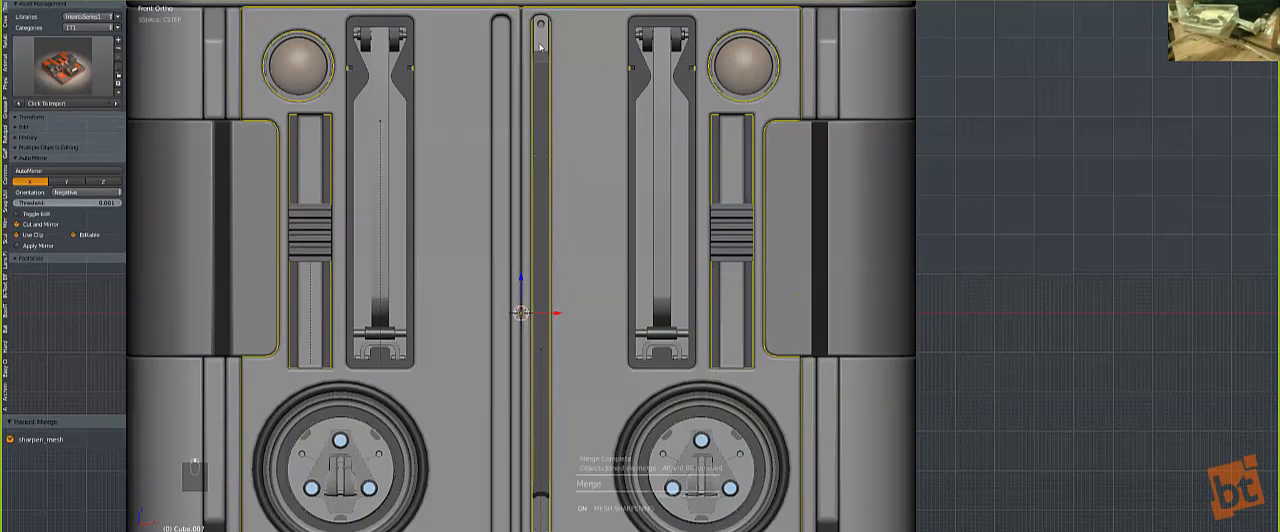
Step: Mirror the slider insert across X to the other side of the centre seam, then clear the selection
key("alt+shift+x")
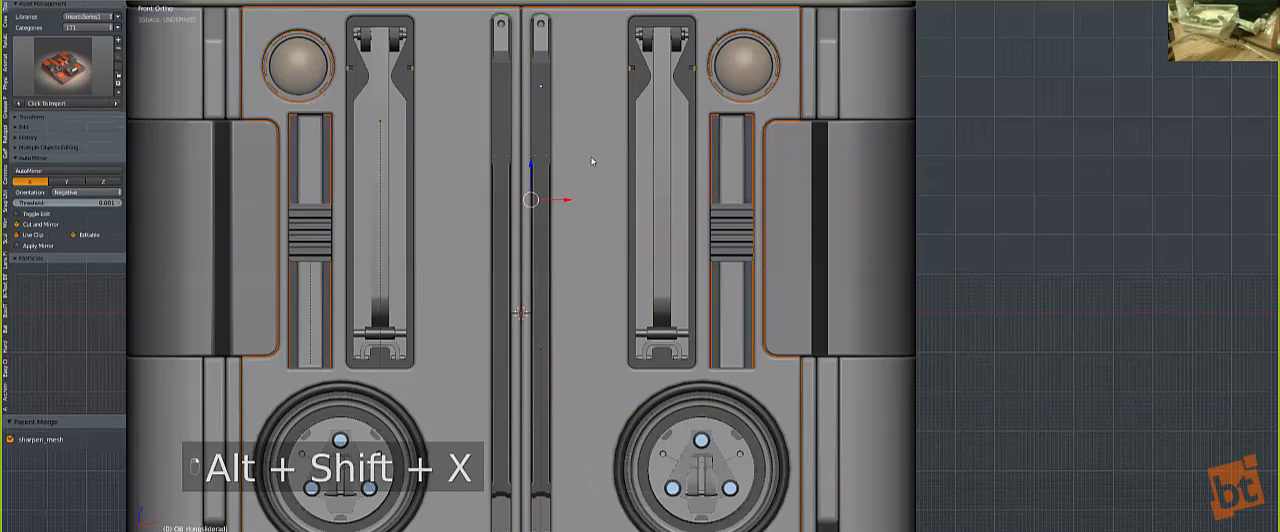
key("a")
scroll(610, 182, "down", 3)
middle_click_drag(623, 199, 649, 265)
scroll(649, 265, "down", 1)
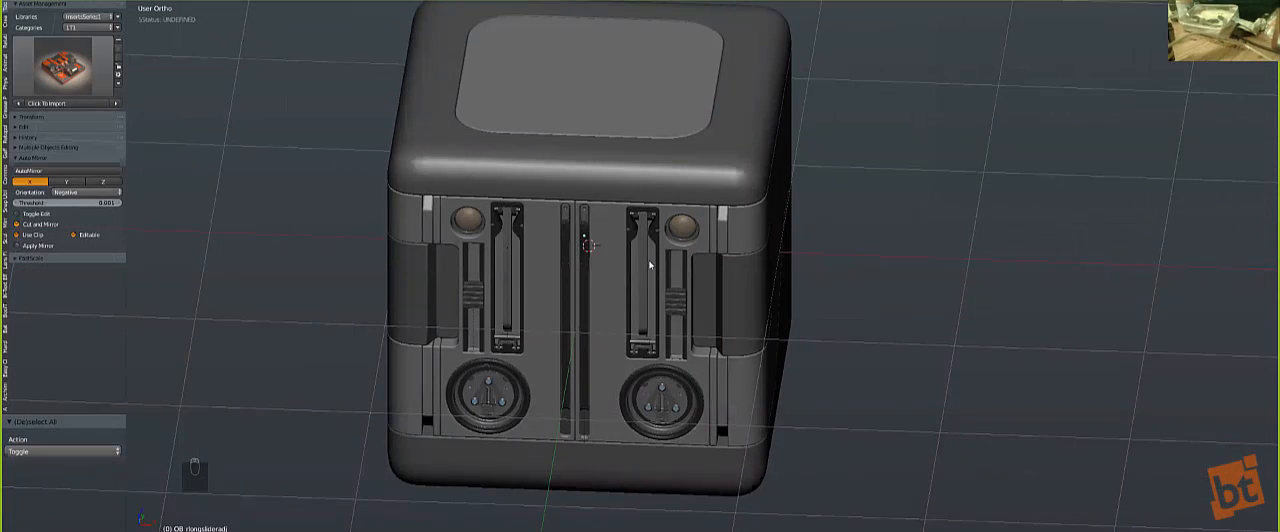
Step: Link the top cap's material to the narrow strips flanking the front panel and clear the selection
scroll(649, 265, "up", 2)
scroll(658, 257, "down", 2)
key("KP_1")
middle_click_drag(440, 165, 509, 193)
right_click(509, 193)
right_click(550, 142, "shift")
key("ctrl+l")
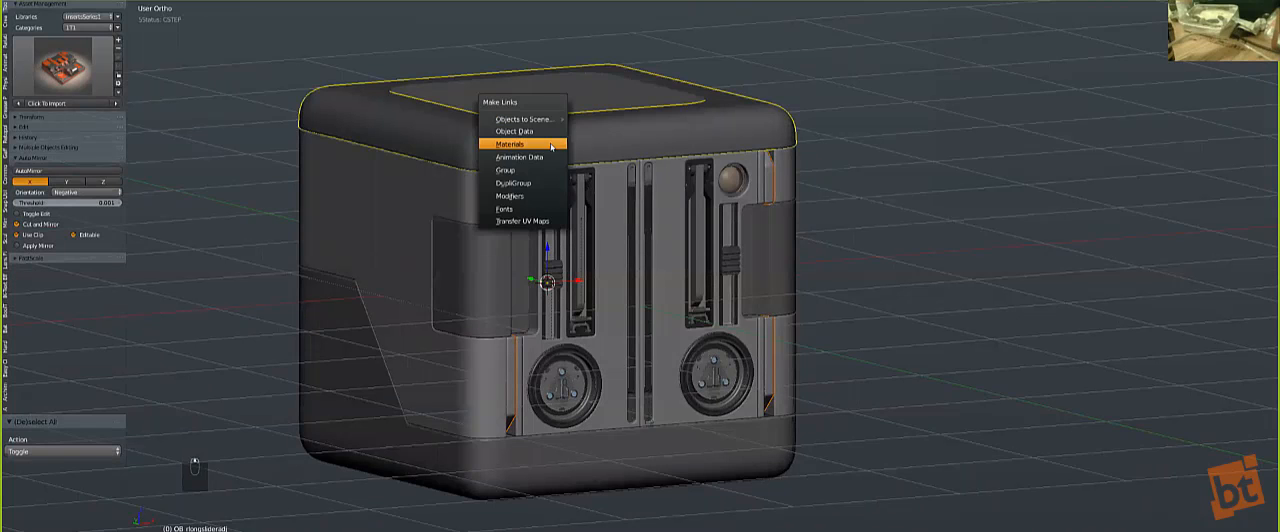
left_click(550, 143)
key("a")
Step: In front orthographic view, centre the 3D cursor, add a cube there and rotate it 90°
key("KP_1")
key("KP_5")
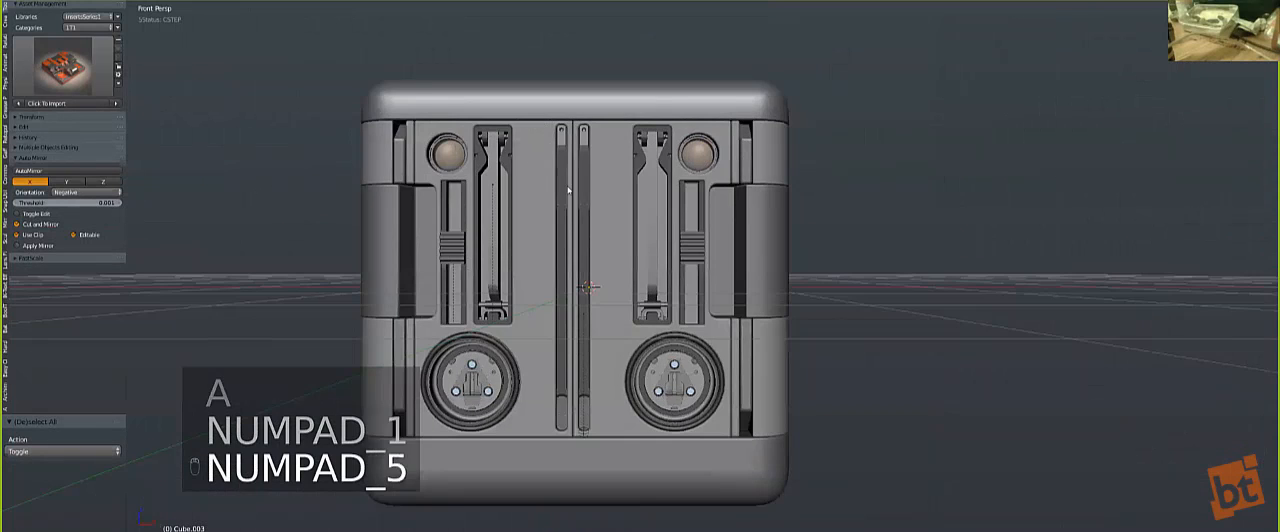
scroll(690, 275, "down", 3)
middle_click_drag(690, 275, 676, 304)
middle_click_drag(803, 301, 768, 291)
key("KP_1")
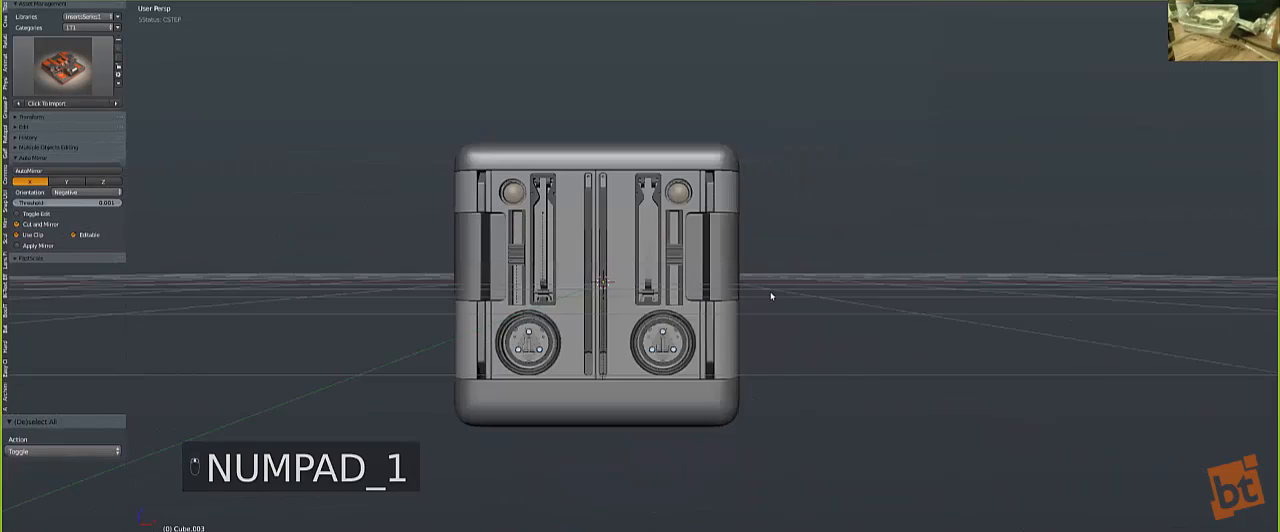
key("KP_5")
key("shift+c")
key("shift+a")
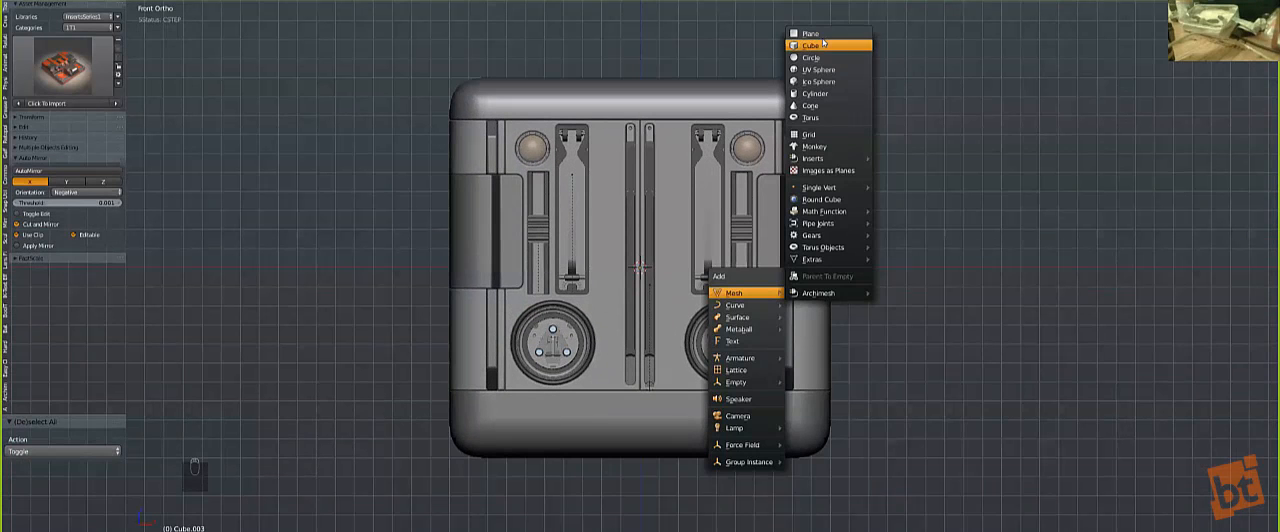
left_click(812, 45)
key("r")
right_click(820, 50)
Step: Stretch the new cube by 3.153 along X, then scale it down to a flat block slightly wider than the body
key("z")
key("s")
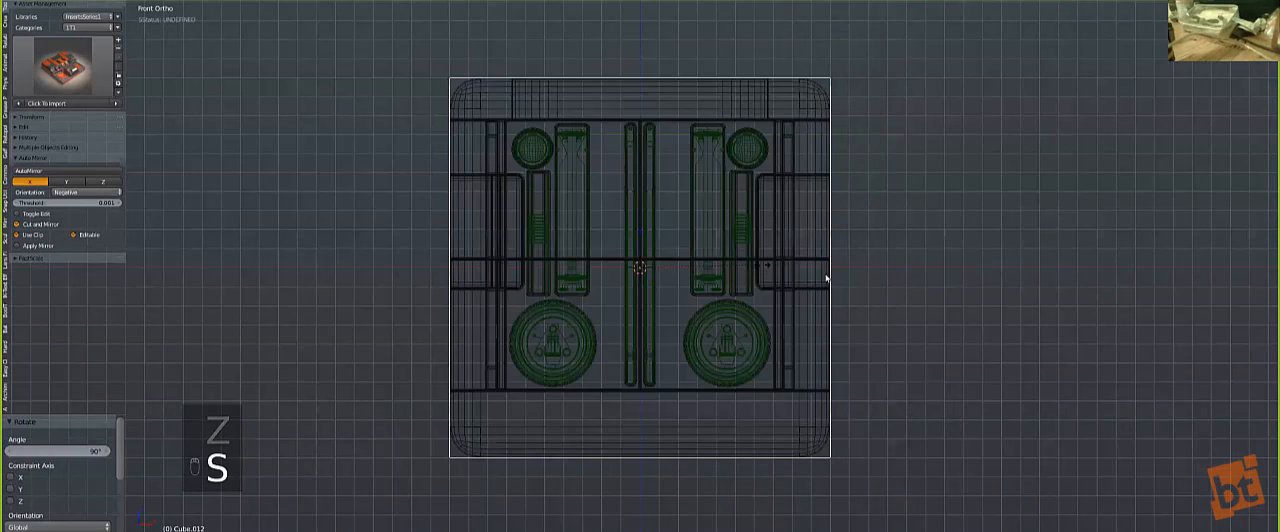
middle_click(850, 279)
left_click(1056, 350)
key("s")
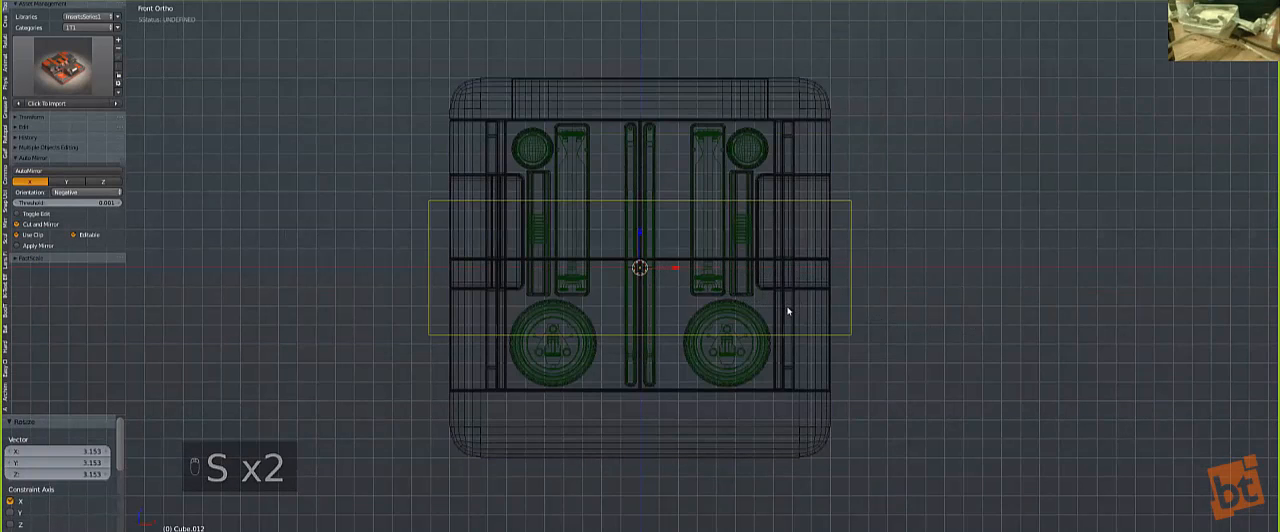
left_click(786, 309)
Step: Raise the block 0.467 along Z, widen it along X well beyond both sides, and scale it by 0.717
key("g")
middle_click_drag(786, 271, 786, 223)
left_click(786, 222)
key("s")
middle_click(850, 281)
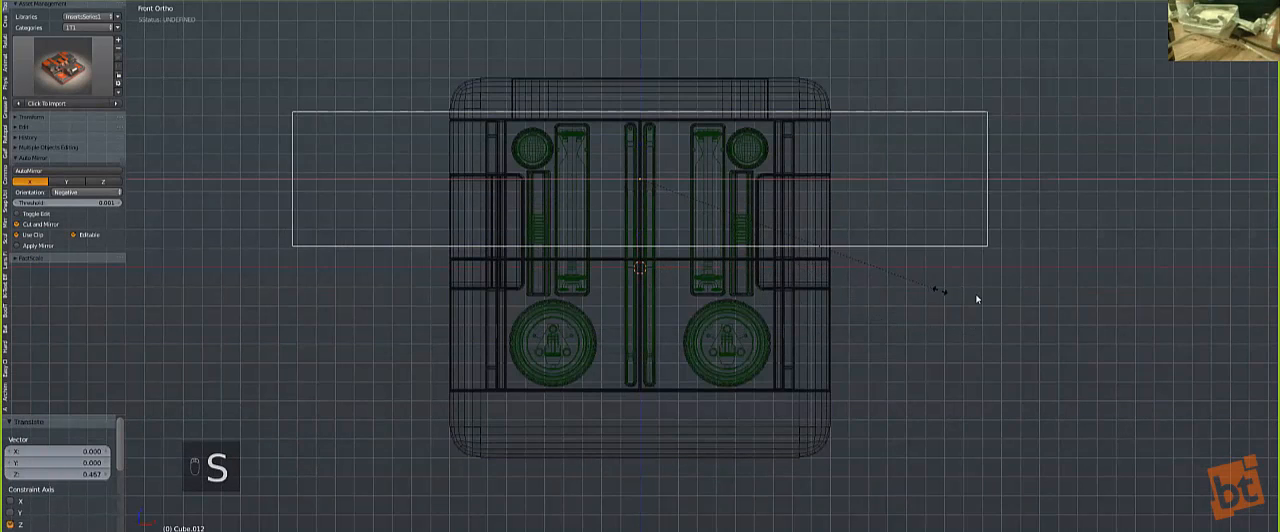
left_click(977, 298)
key("s")
left_click(886, 250)
Step: In right view, resize the block and place it over the rear upper area of the side panel
key("KP_3")
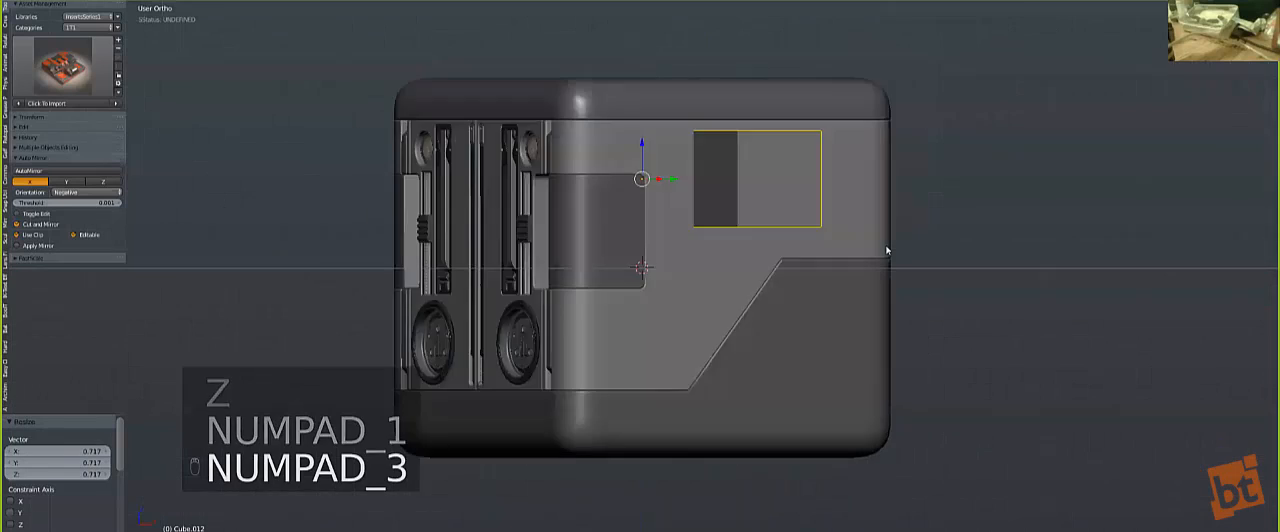
key("s")
left_click(690, 253)
key("g")
left_click(796, 271)
key("s")
left_click(807, 287)
key("g")
left_click(758, 311)
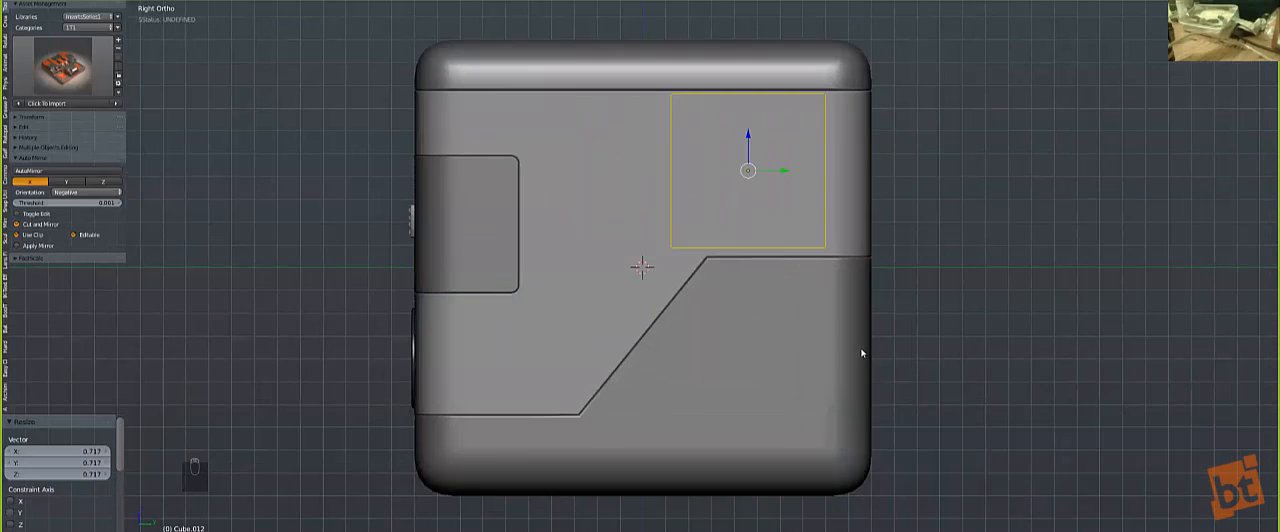
Step: Scale the block by 0.927 and move it 0.012 along Y and -0.002 along Z
key("s")
left_click(860, 341)
key("g")
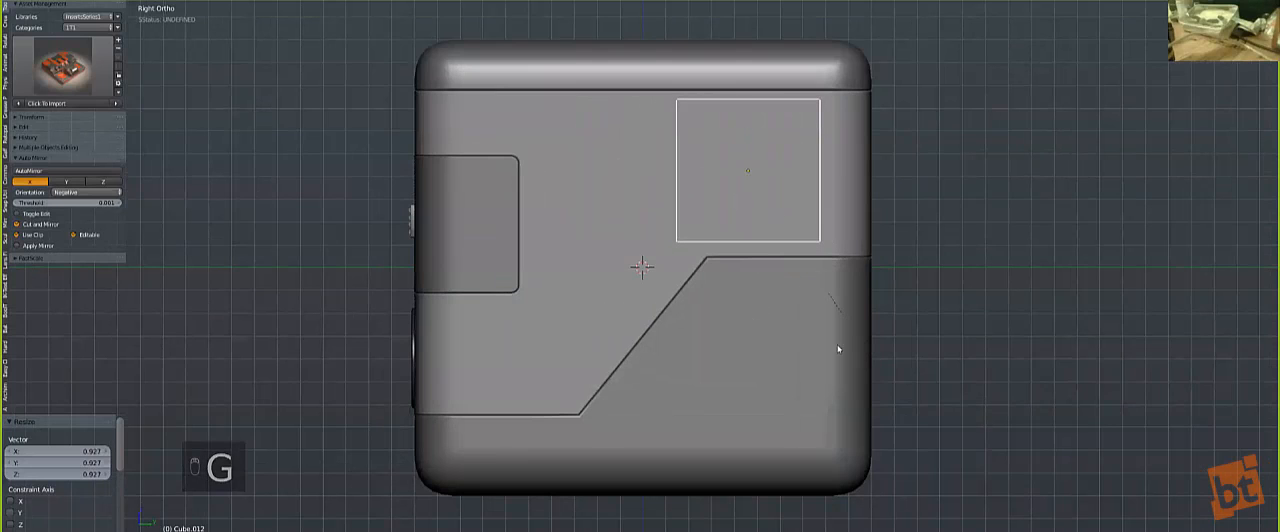
left_click(886, 346)
scroll(668, 247, "down", 1)
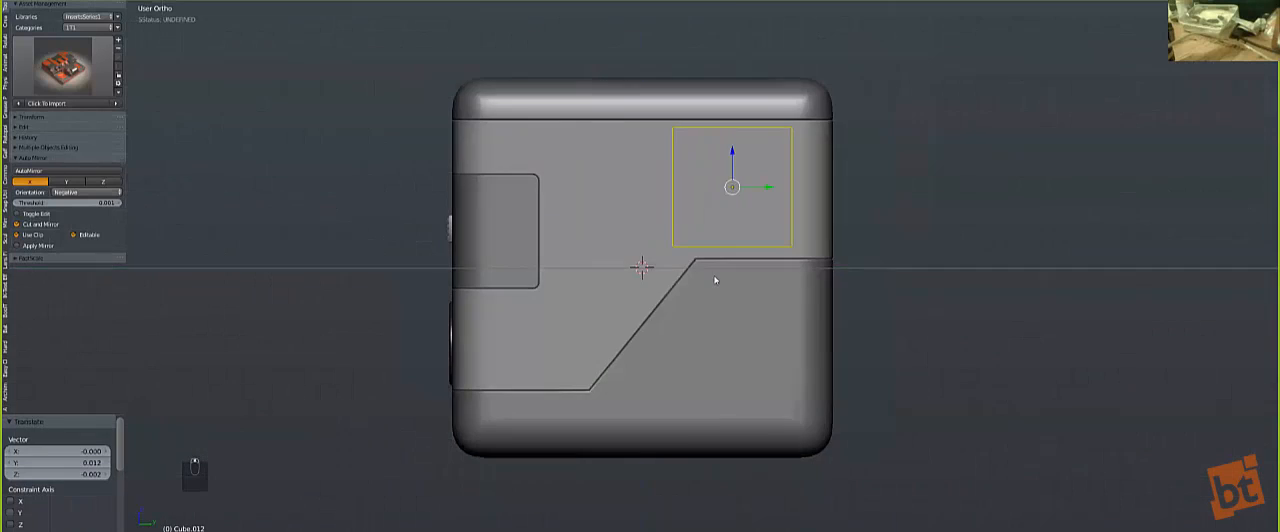
Step: Adjust the block's position and select its four long edges running along X in mesh editing
middle_click_drag(714, 278, 788, 304)
key("Tab")
middle_click_drag(872, 308, 601, 200)
key("Tab")
key("g")
left_click(860, 322)
key("Tab")
right_click(601, 200)
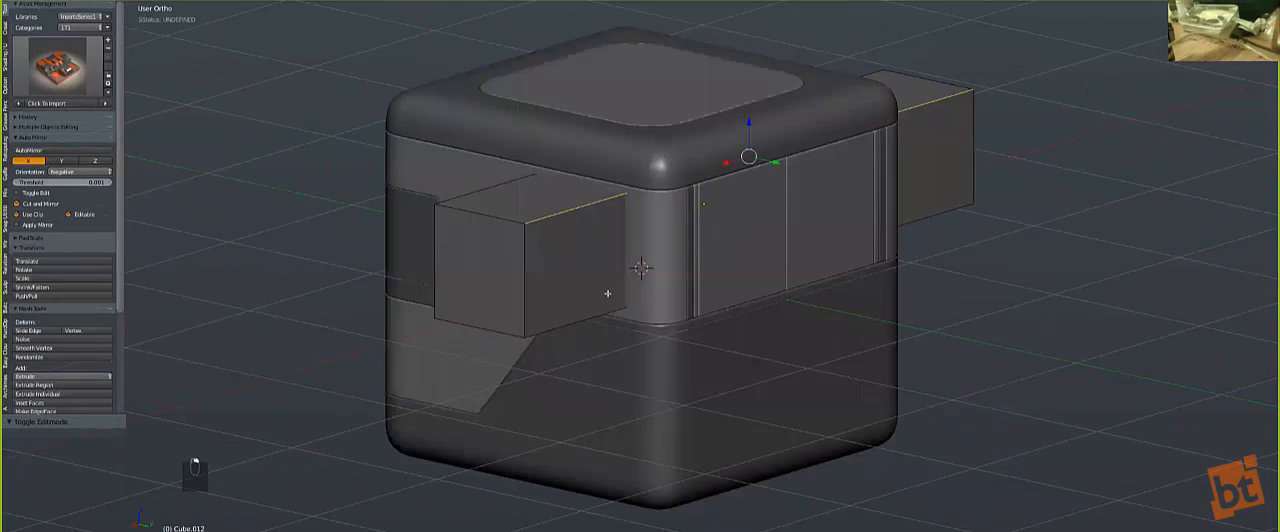
key("z")
key("z")
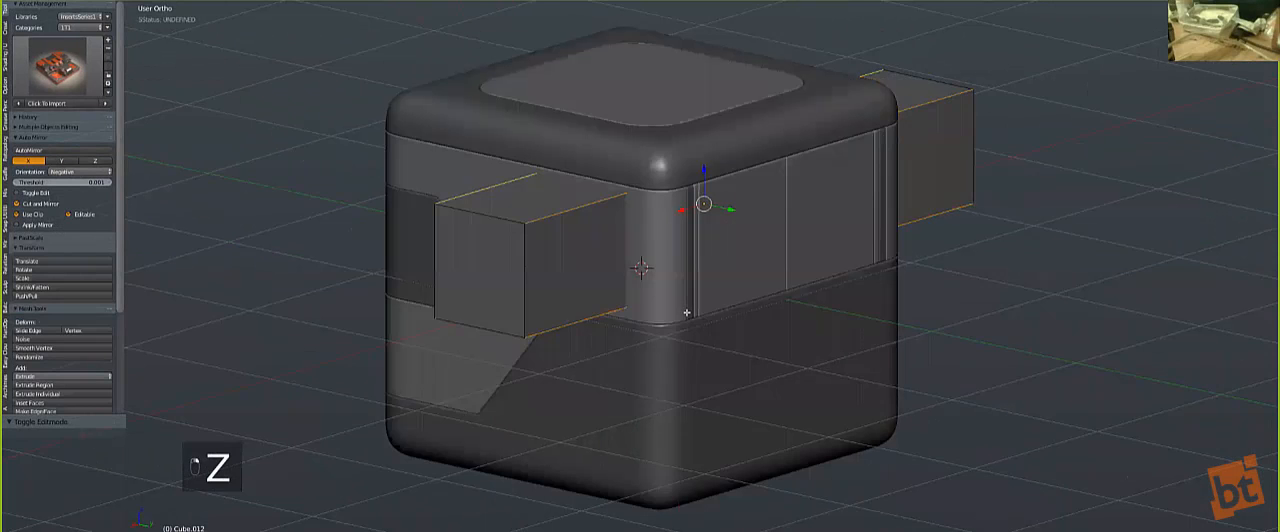
Step: Apply the block's scale, round its four long edges with a multi-segment bevel, and leave mesh editing
key("Tab")
key("ctrl+a")
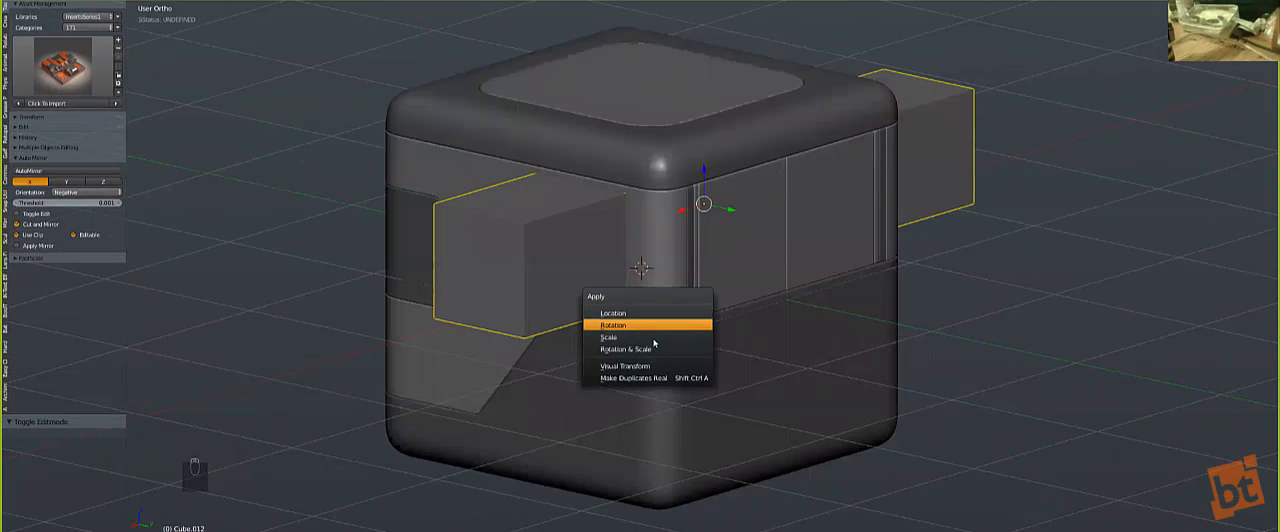
left_click(651, 337)
key("Tab")
key("ctrl+b")
scroll(662, 320, "up", 5)
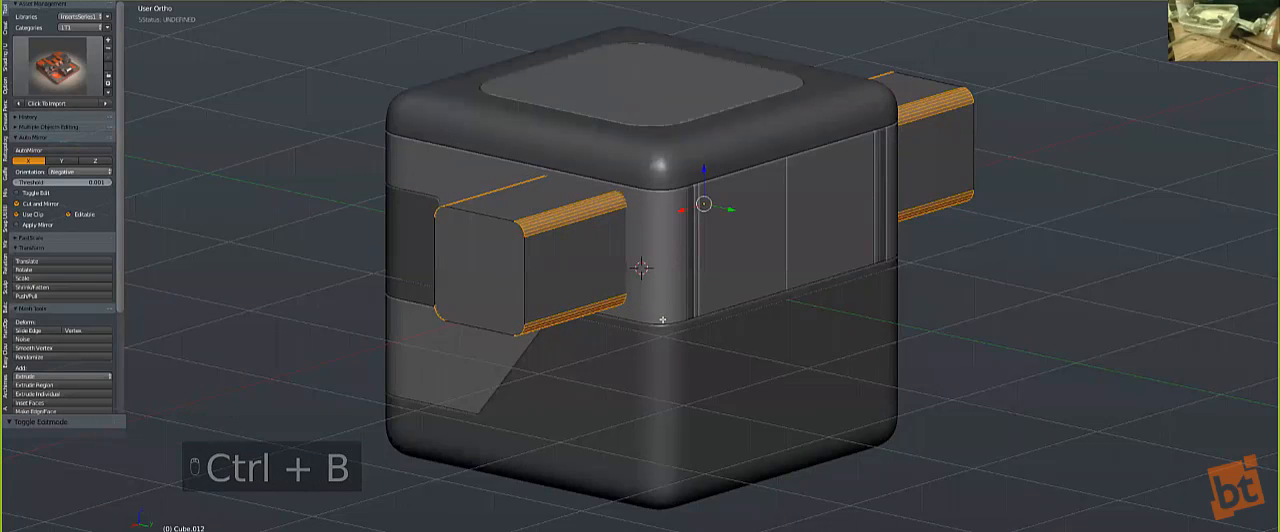
left_click(662, 320)
scroll(664, 310, "up", 2)
key("Tab")
Step: Apply Soft Sharpen to the rounded block
scroll(660, 287, "up", 1)
key("q")
left_click(657, 286)
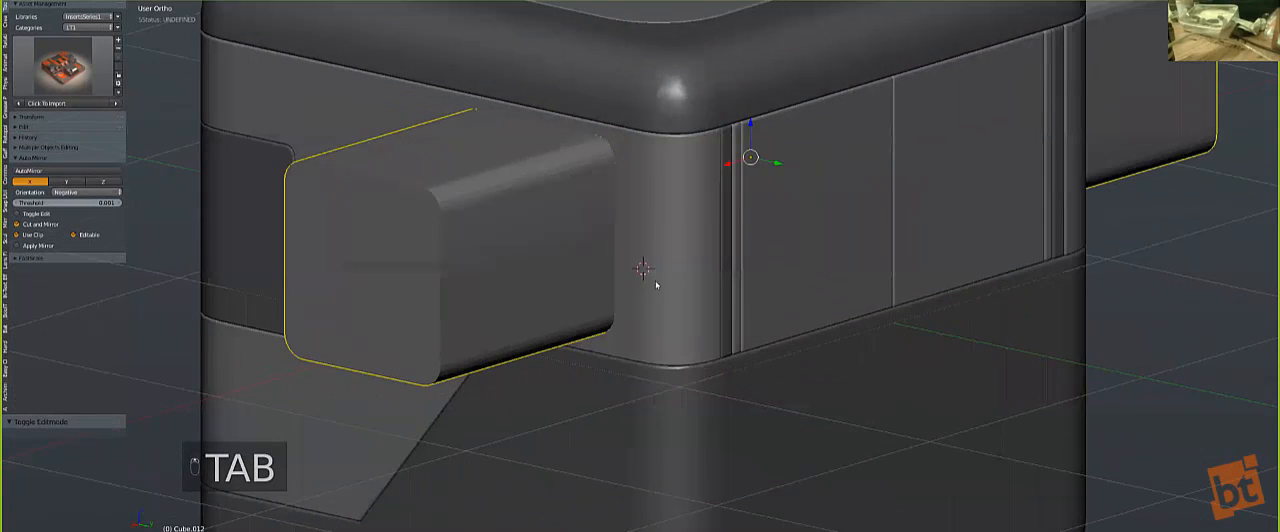
Step: Split the side panel with the rounded block using the Hard Ops (C)Split operation
right_click(671, 262, "shift")
key("q")
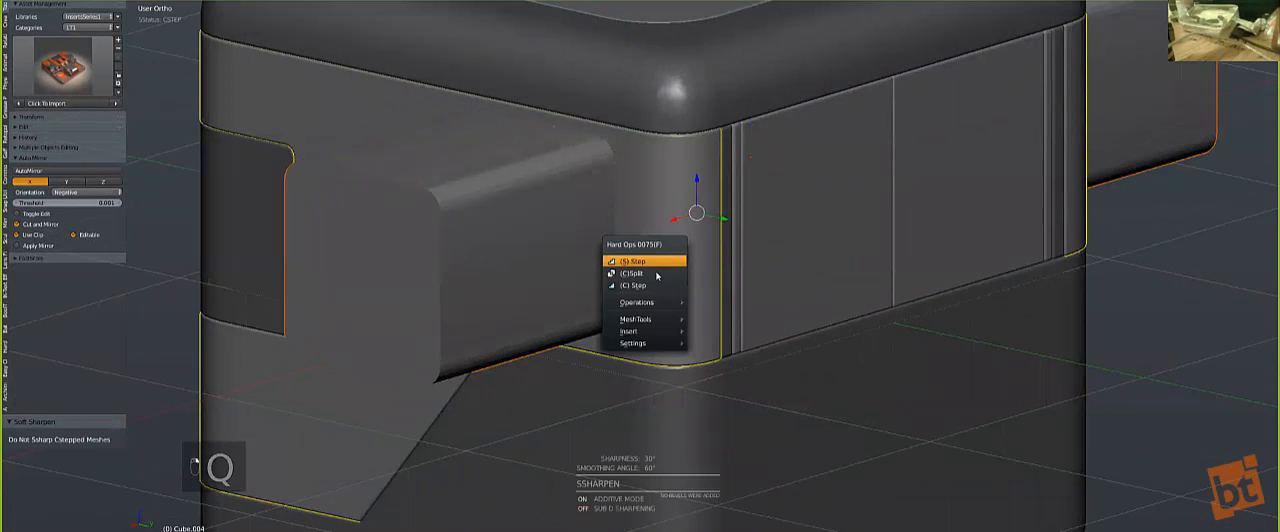
left_click(657, 274)
scroll(660, 285, "down", 5)
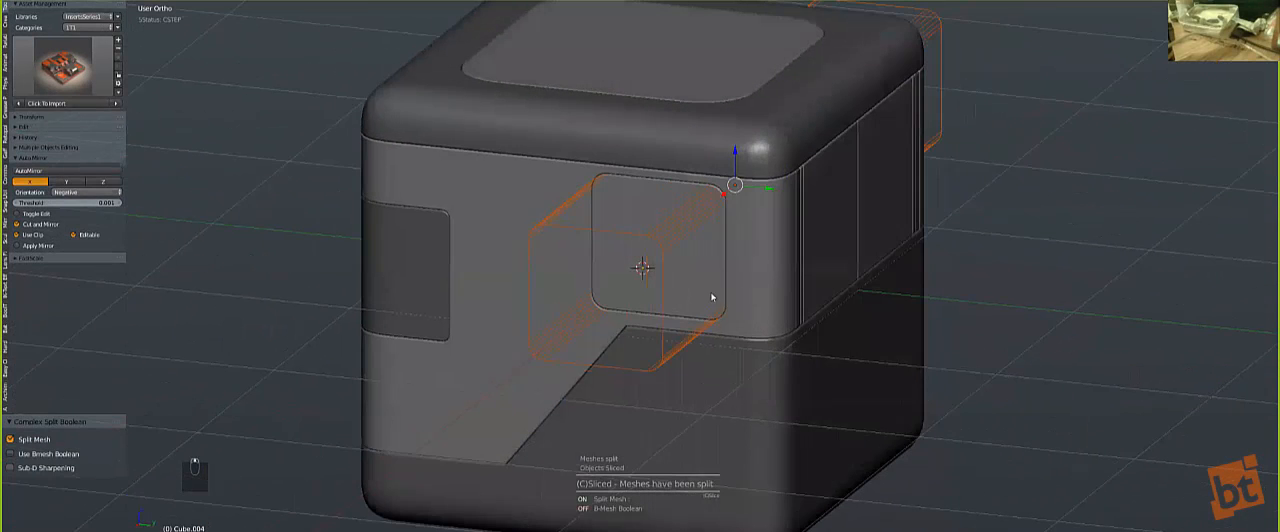
scroll(717, 296, "down", 1)
middle_click_drag(711, 296, 691, 273)
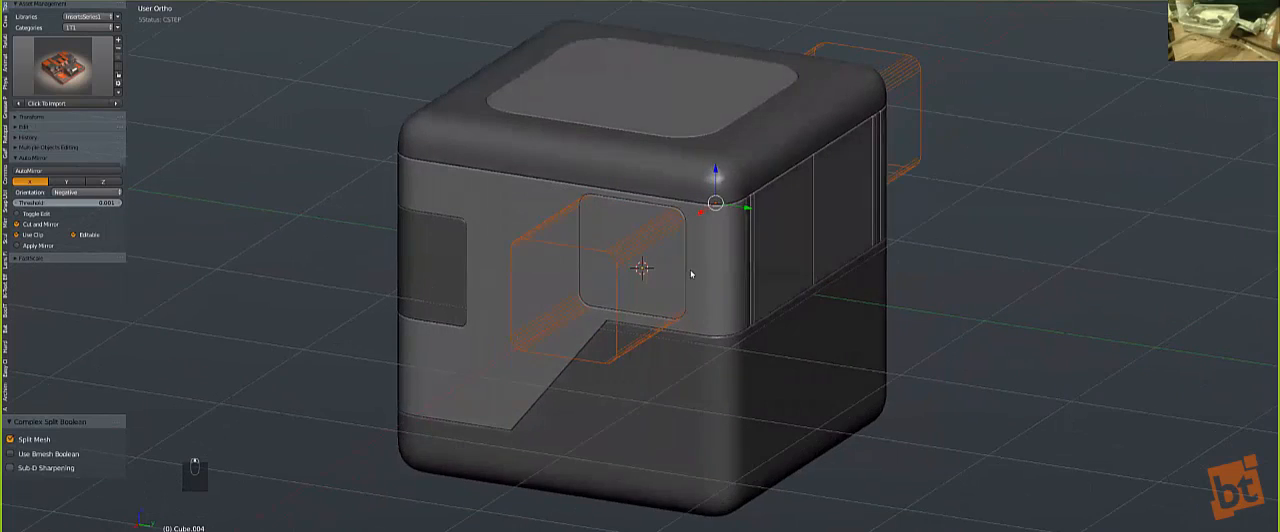
Step: Delete the rounded cutter block
scroll(726, 308, "up", 1)
scroll(725, 305, "up", 2)
key("x")
left_click(745, 306)
Step: Link the lower body's material to the cut-out rounded side panel and clear the selection
scroll(657, 381, "down", 2)
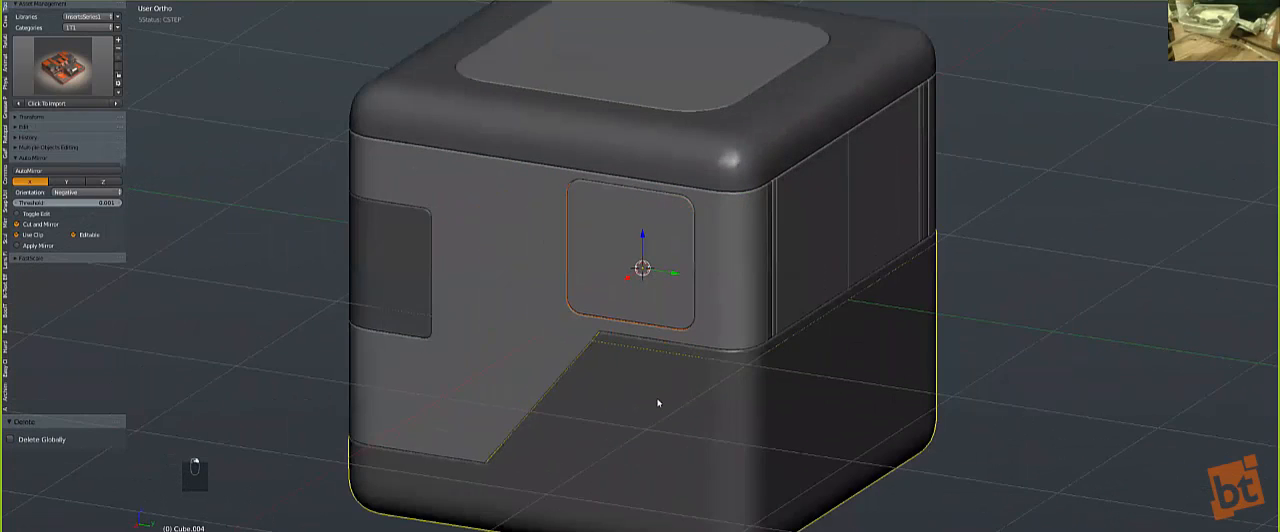
key("ctrl+l")
left_click(655, 401)
key("a")
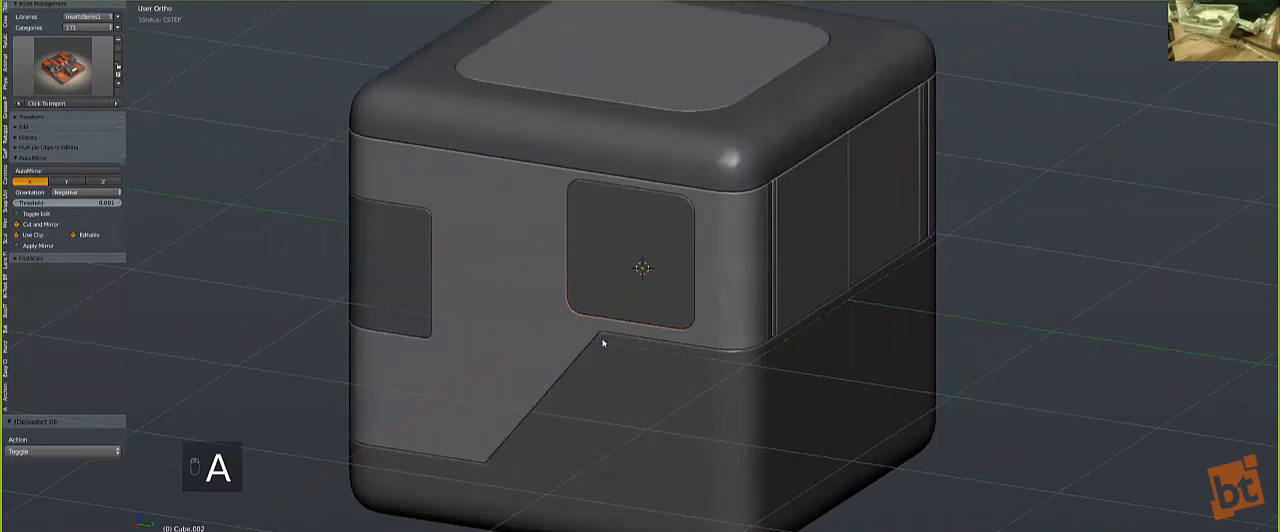
Step: Add the doublegratelg insert from the Hard Ops library in front view and switch to right view
scroll(645, 393, "down", 2)
middle_click_drag(645, 393, 710, 360)
key("KP_1")
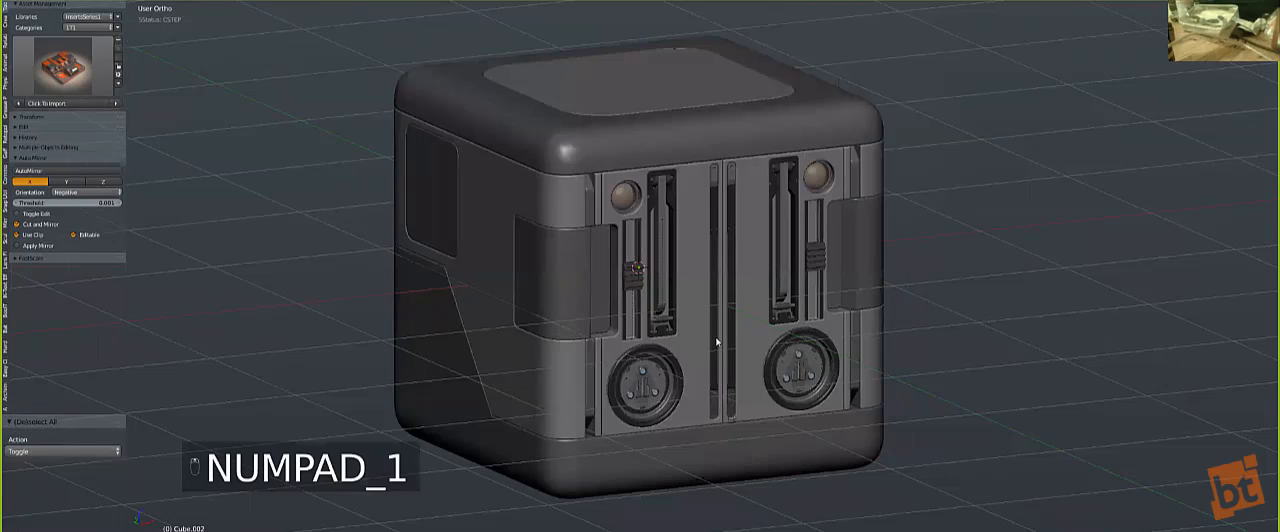
key("q")
left_click(690, 475)
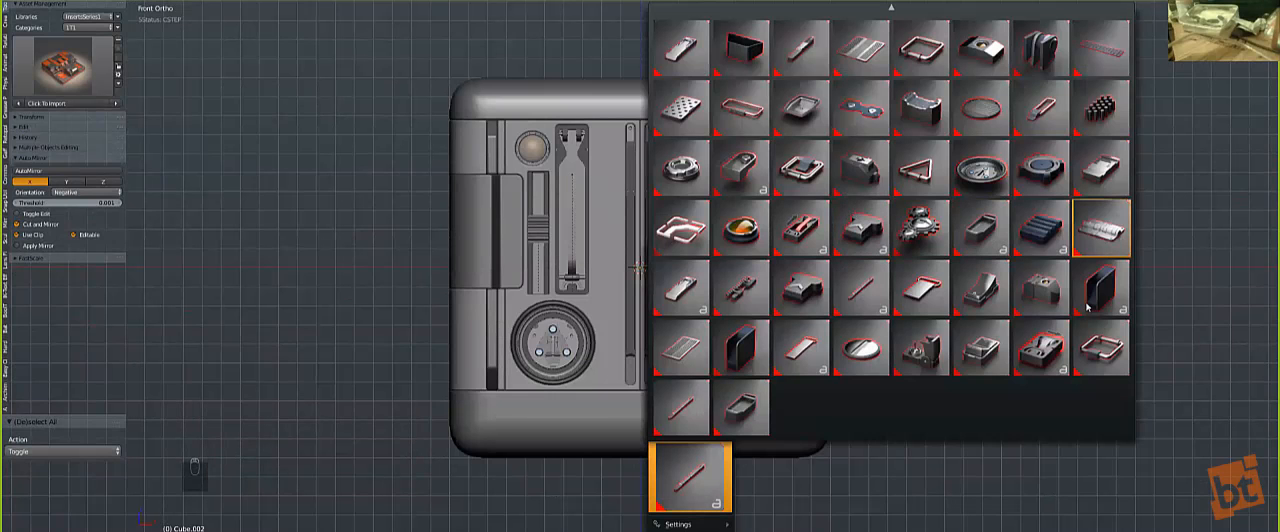
left_click(862, 50)
key("KP_3")
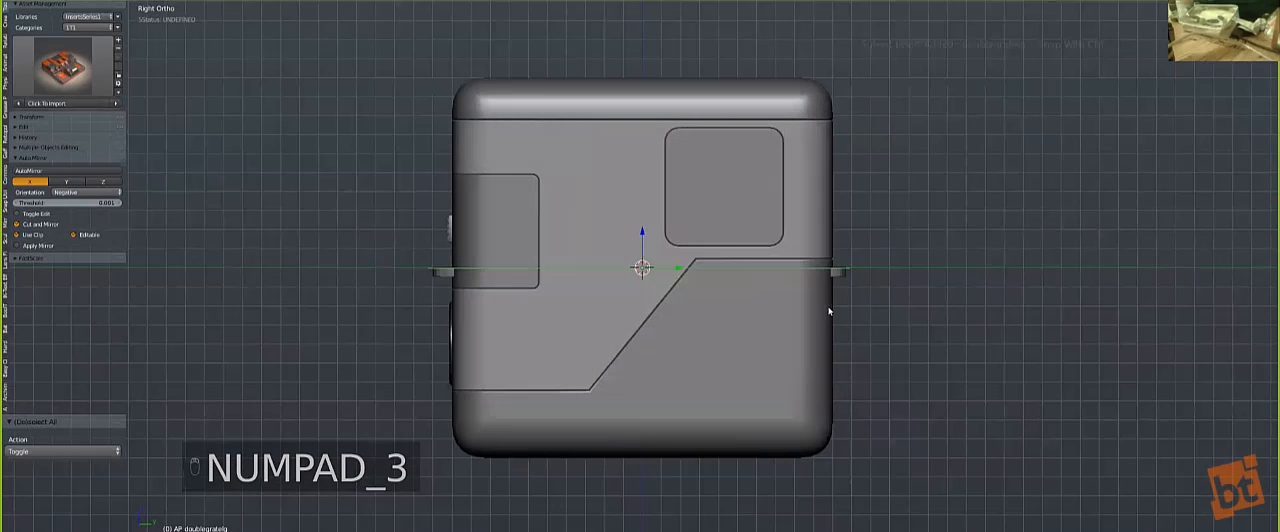
Step: Move the grate insert onto the rounded side panel and scale it down to roughly the panel's size
key("g")
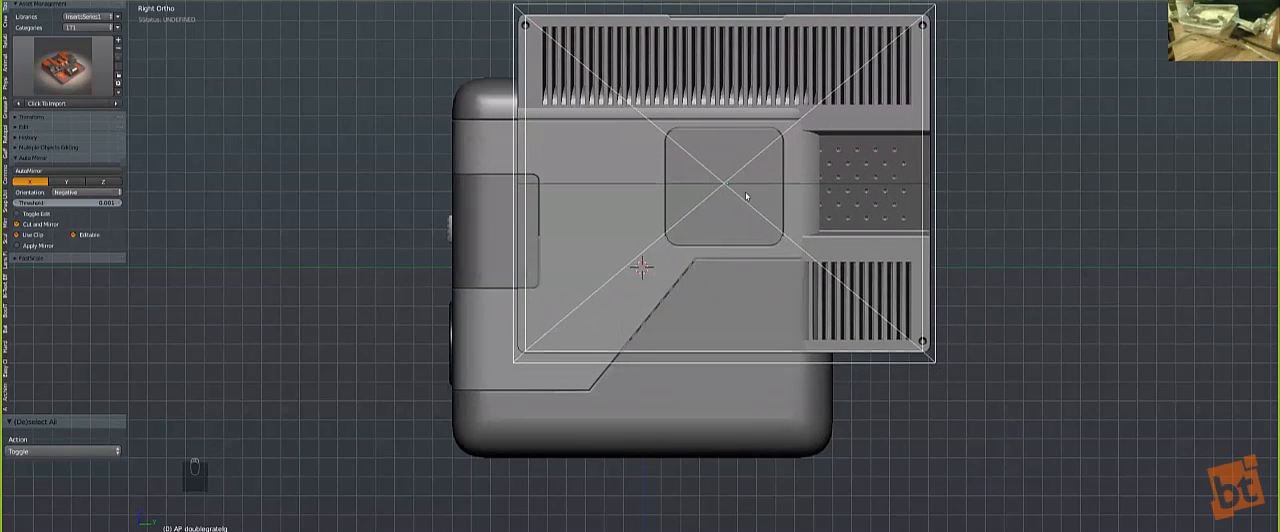
left_click(745, 191)
key("s")
left_click(805, 204)
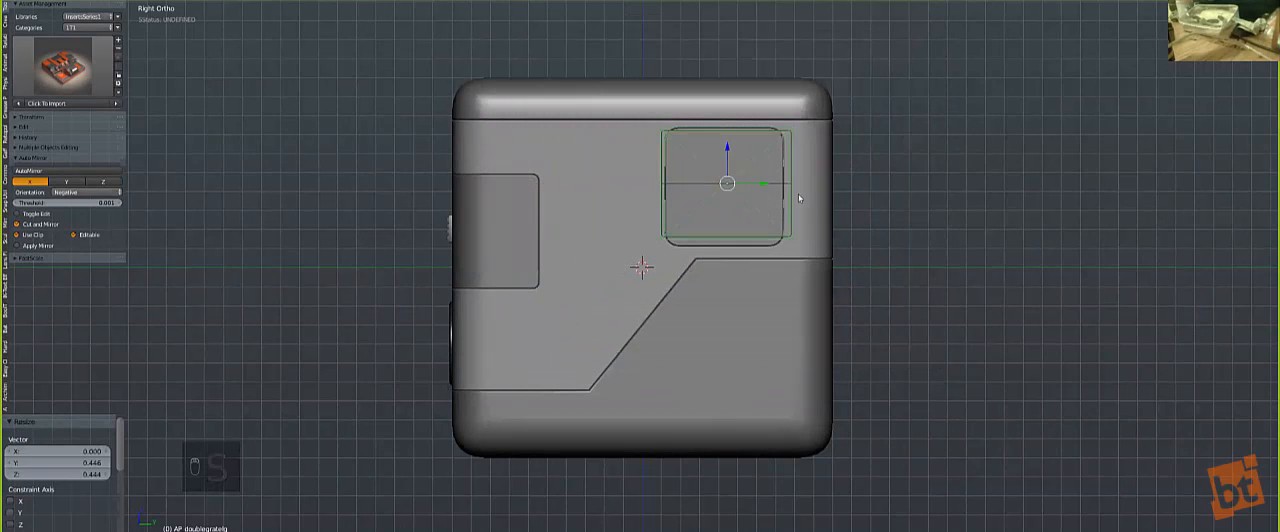
Step: Fit the grate inside the rounded panel, moving it -0.012 along Y and -0.011 along Z and scaling it by 1.047
key("KP_Decimal")
key("s")
left_click(810, 267)
key("g")
left_click(805, 273)
key("s")
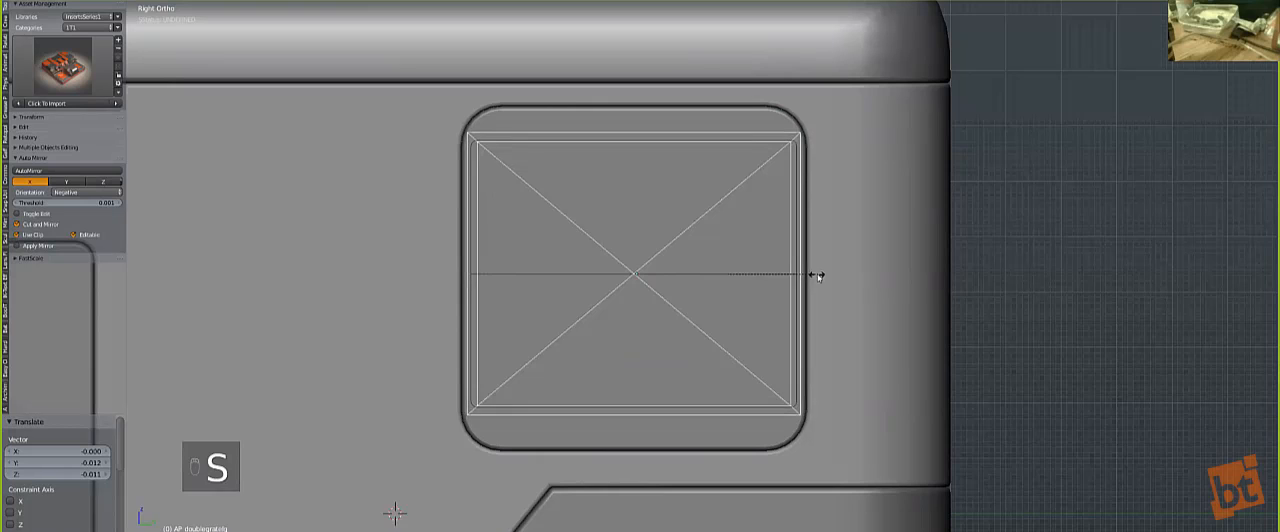
left_click(816, 277)
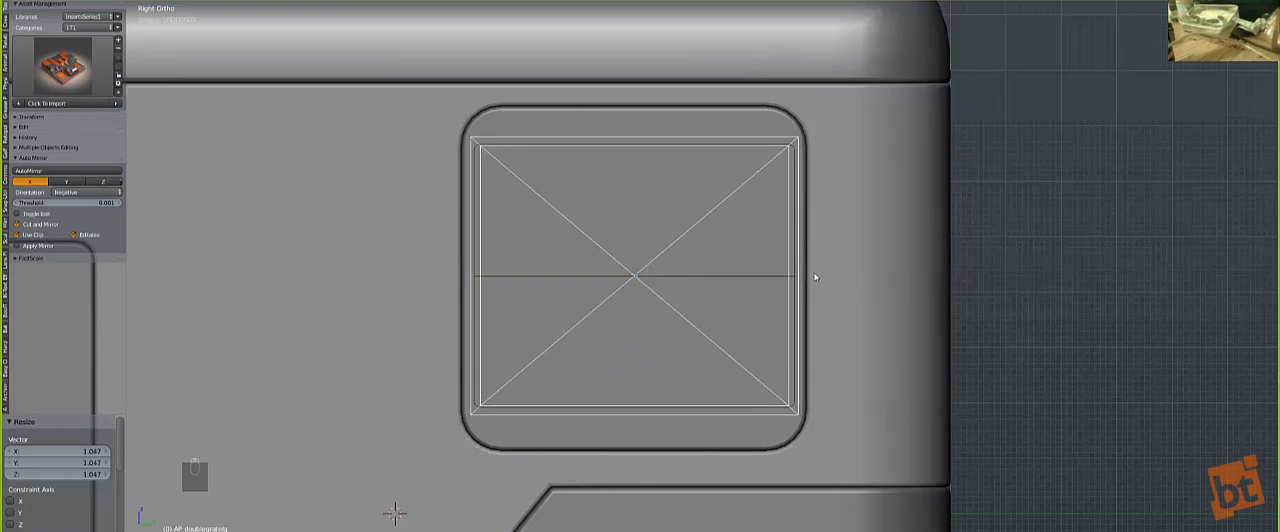
right_click(815, 277)
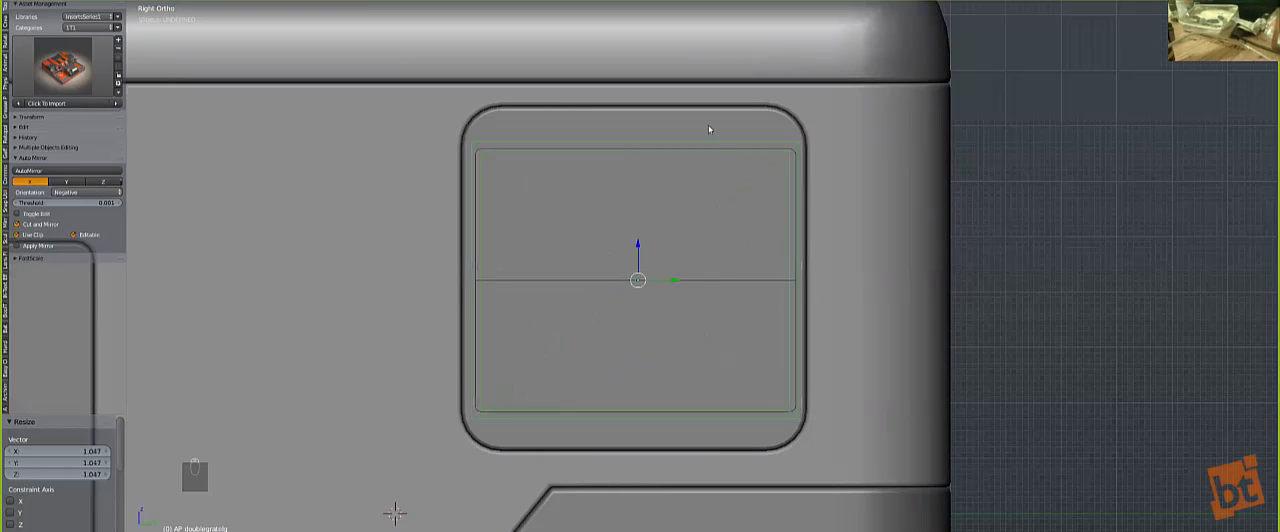
Step: Try merging the grate insert into the rounded side panel, undo the merge and reselect the grate
right_click(709, 129, "shift")
key("q")
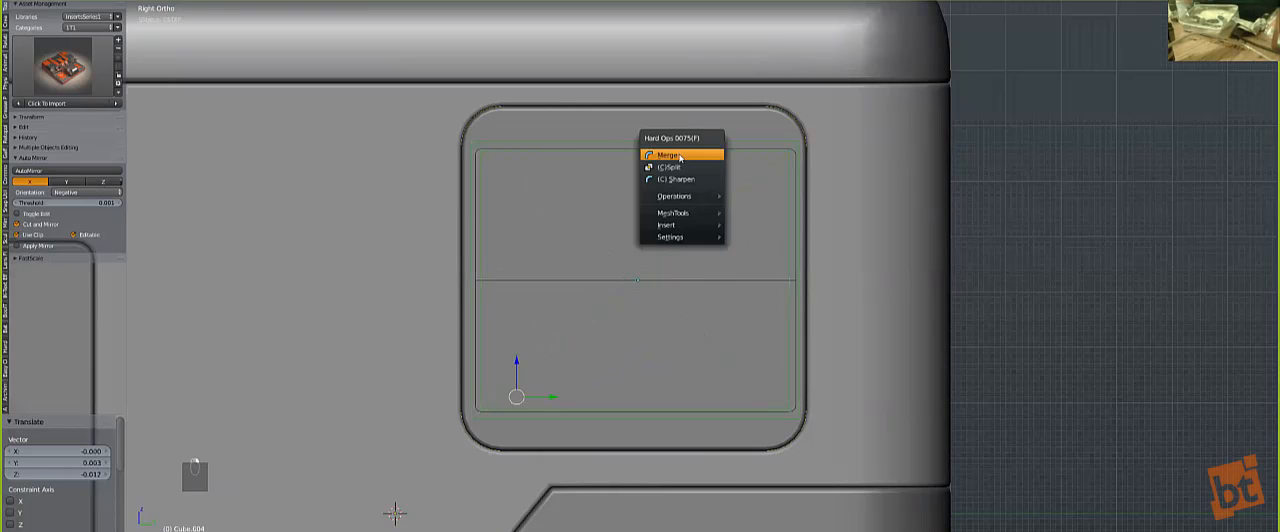
left_click(679, 157)
key("ctrl+z")
scroll(643, 225, "down", 2)
key("z")
key("z")
key("z")
right_click(656, 263)
key("z")
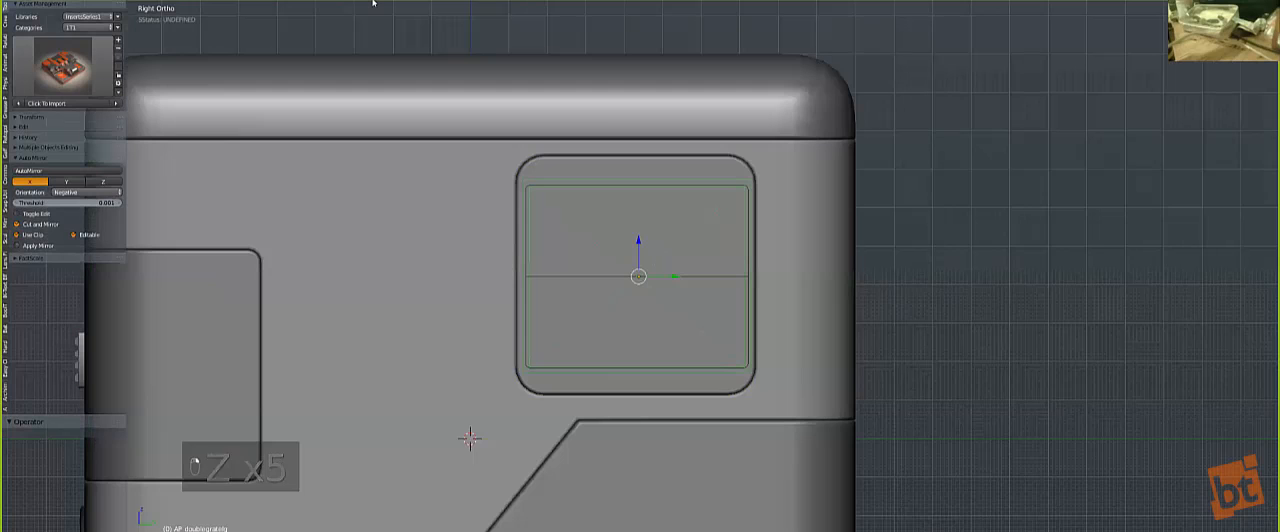
Step: In left view, rotate the grate insert 90° and move it -0.009 along Y to centre it in the rounded panel
key("KP_9")
key("Tab")
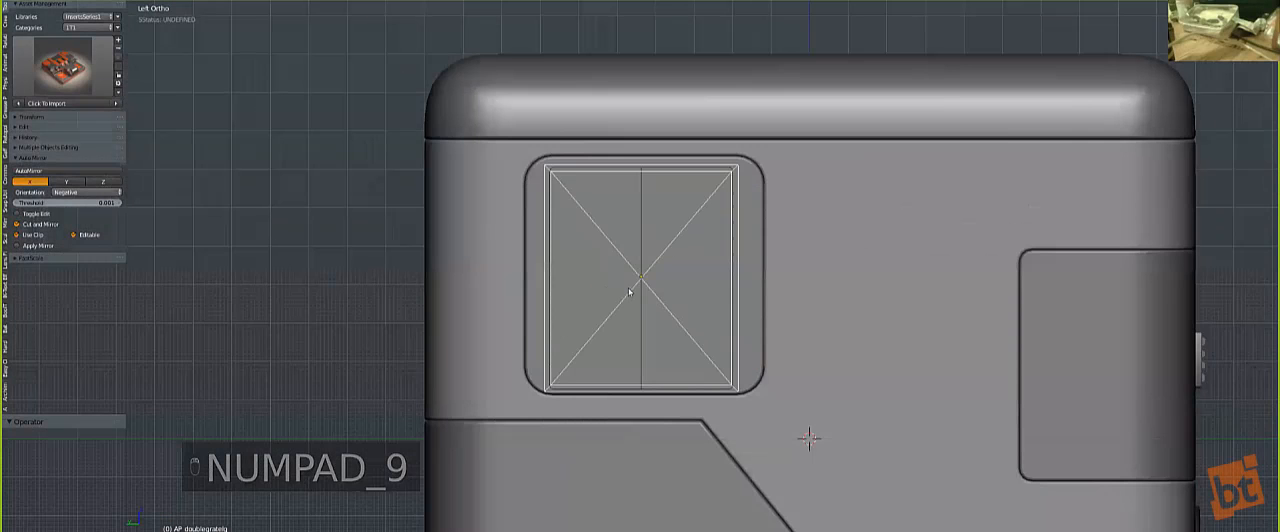
key("Tab")
type("zr")
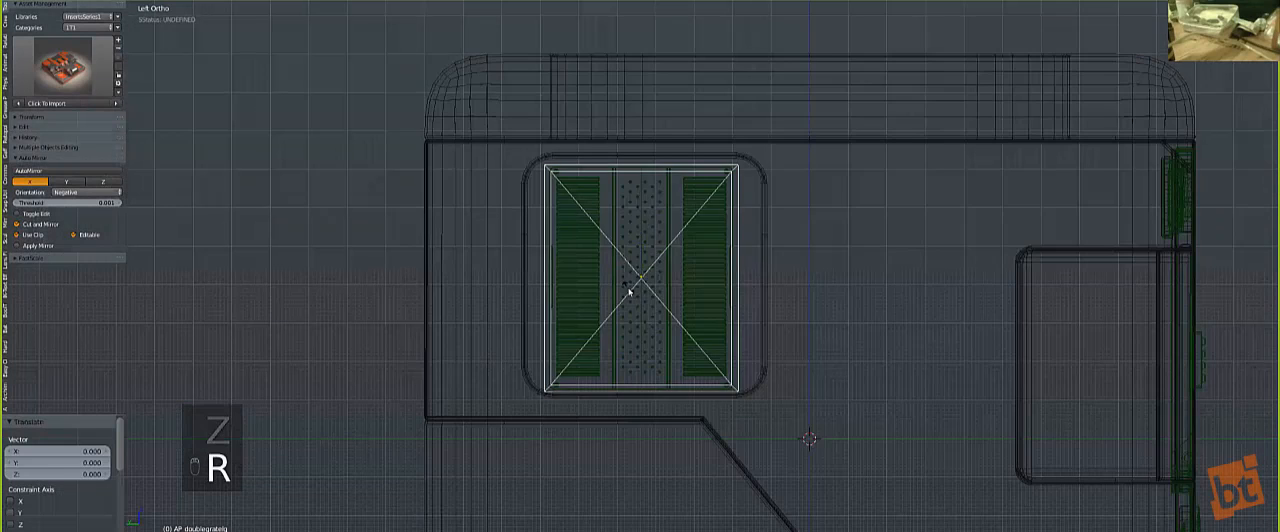
type("90")
key("Return")
key("z")
key("g")
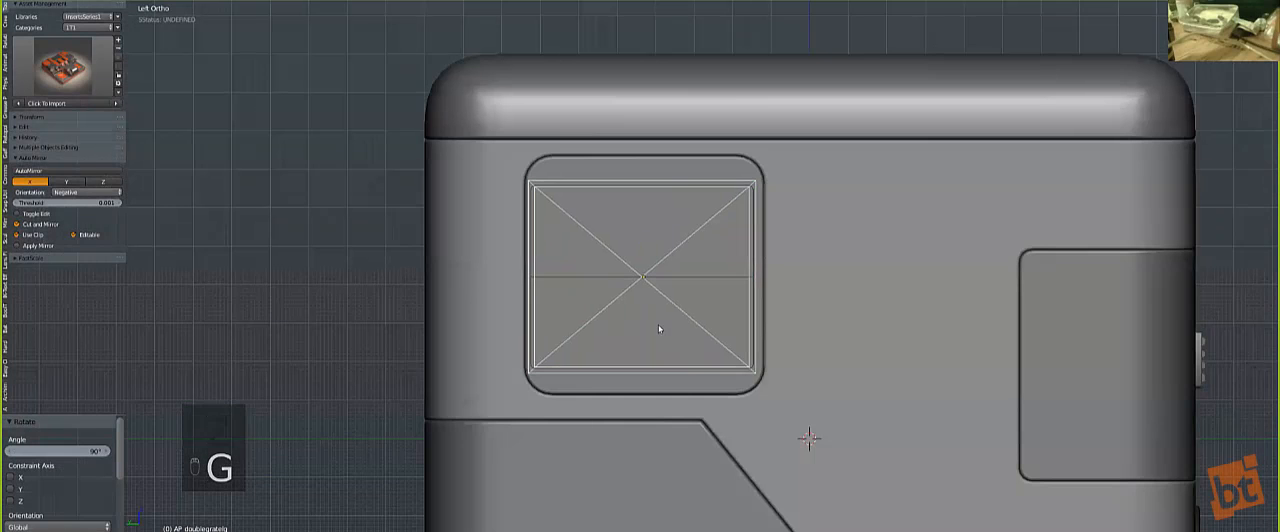
right_click(659, 327)
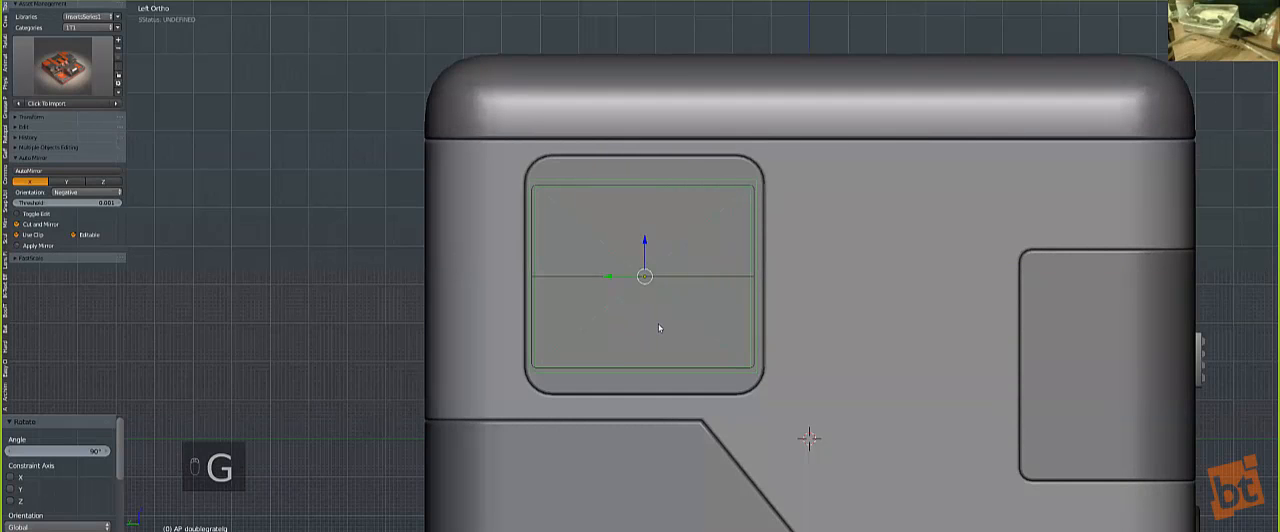
left_click(659, 327)
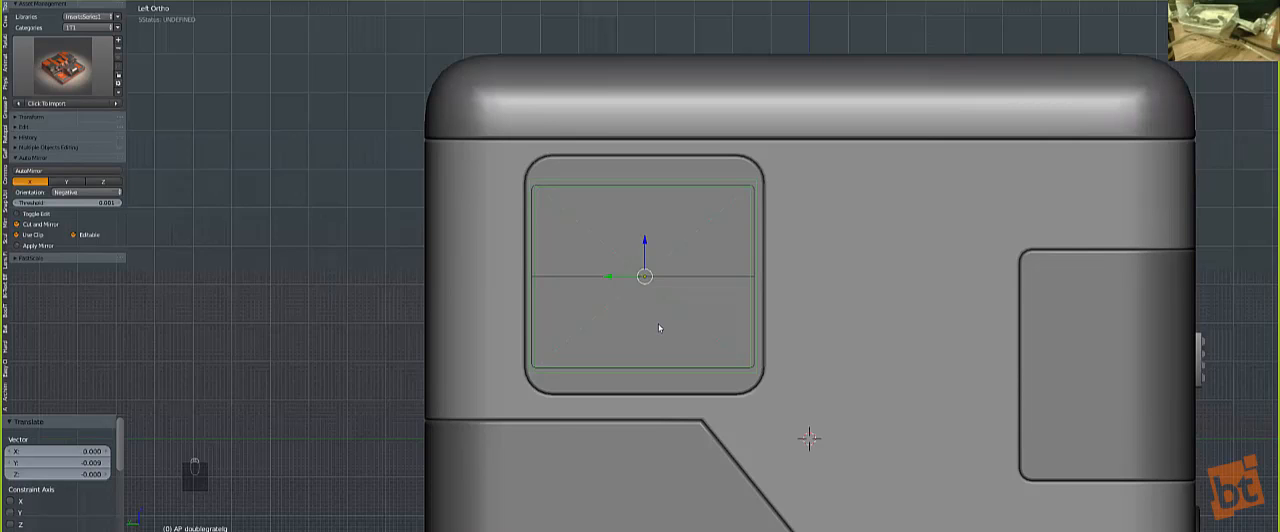
Step: Merge the grate insert into the rounded side panel with Hard Ops Merge
scroll(687, 165, "up", 1)
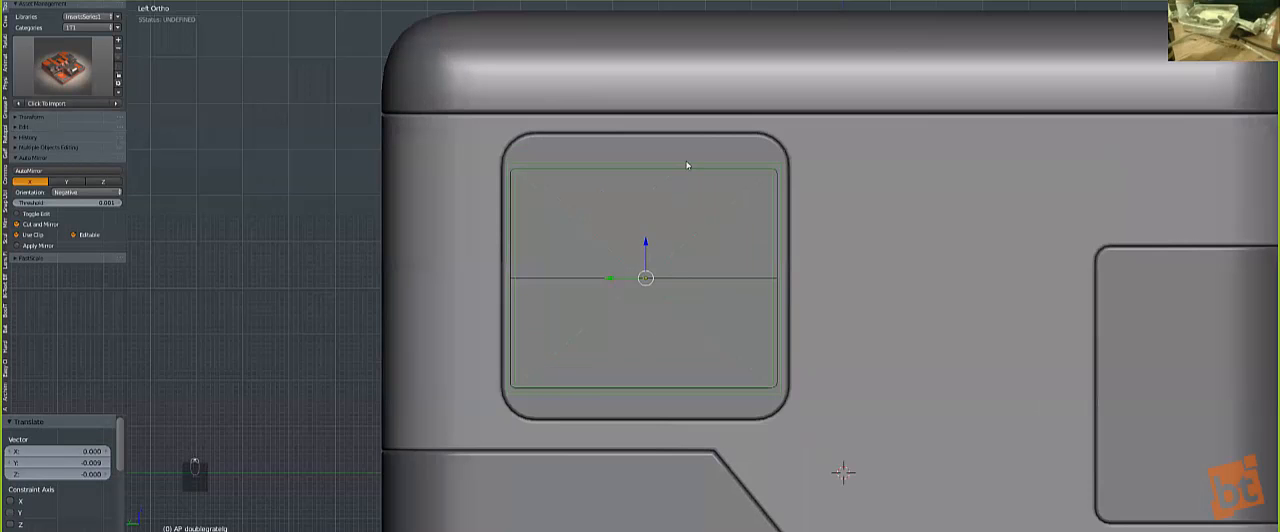
key("q")
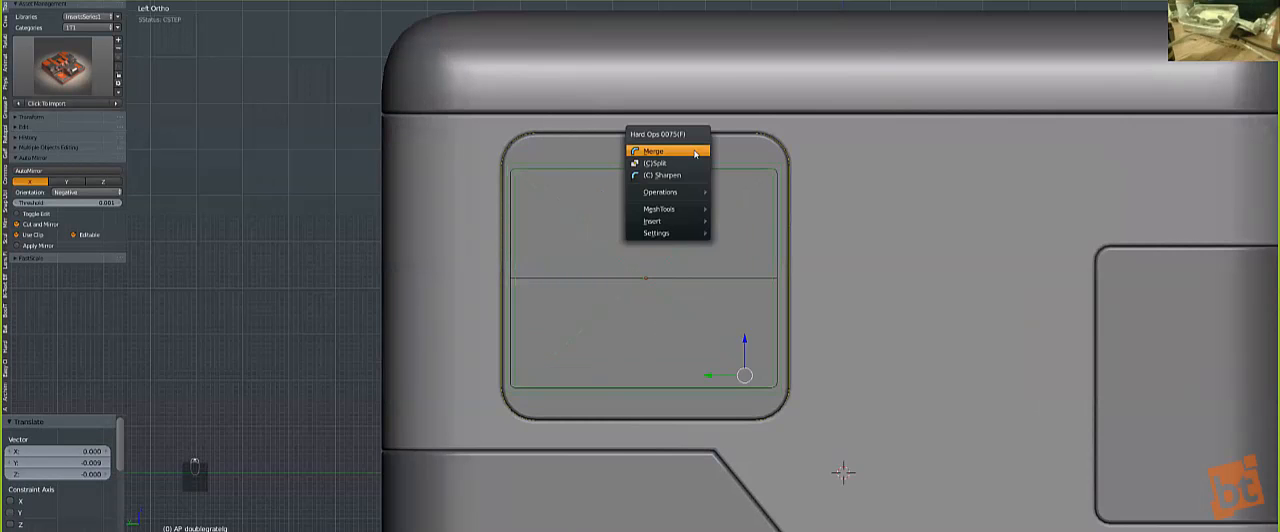
left_click(695, 153)
scroll(690, 186, "down", 2)
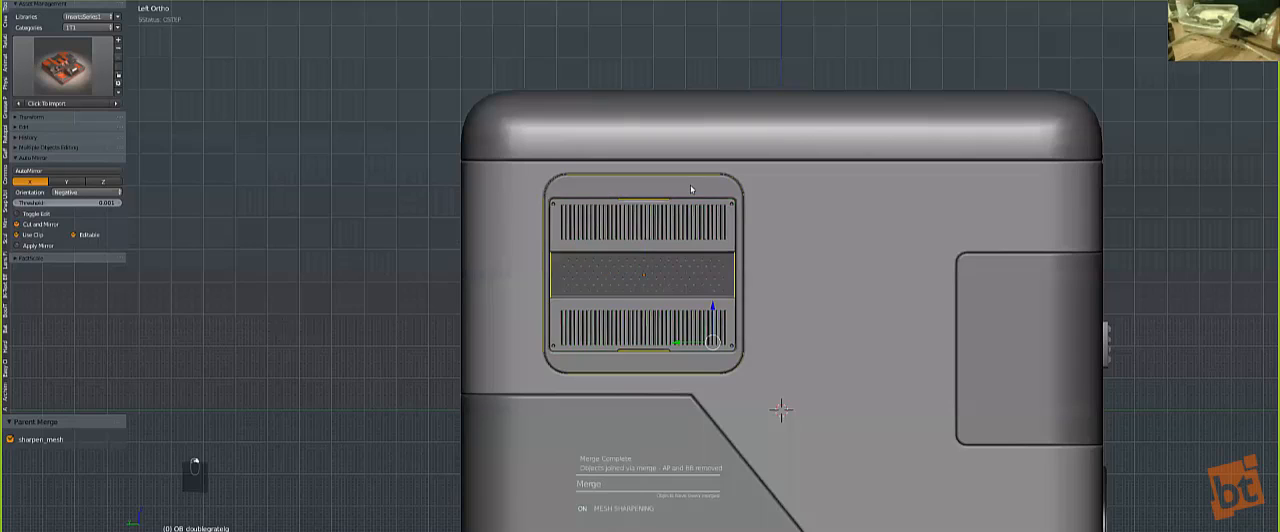
Step: Mirror the merged grate across X and clear the selection, viewing the whole cube
key("alt+shift+x")
key("a")
middle_click_drag(871, 305, 640, 363)
scroll(640, 363, "down", 2)
key("a")
key("KP_Decimal")
scroll(667, 293, "down", 1)
middle_click_drag(667, 293, 591, 362)
key("a")
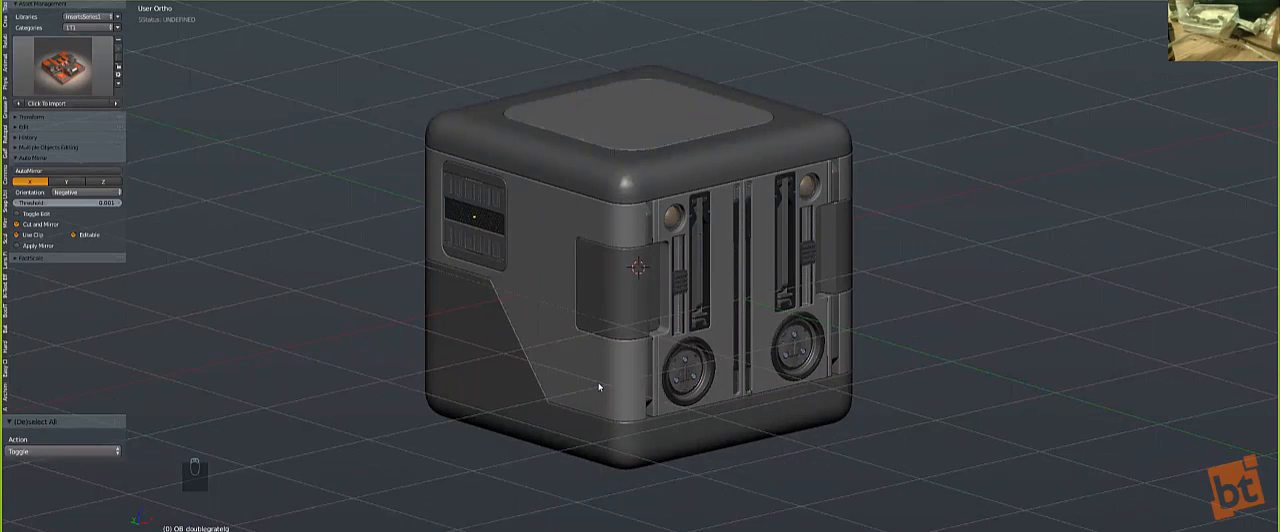
Step: Add the smgrate insert from the Hard Ops library in front view and move it 0.173 along X and -0.195 along Z
key("KP_1")
key("q")
left_click(575, 478)
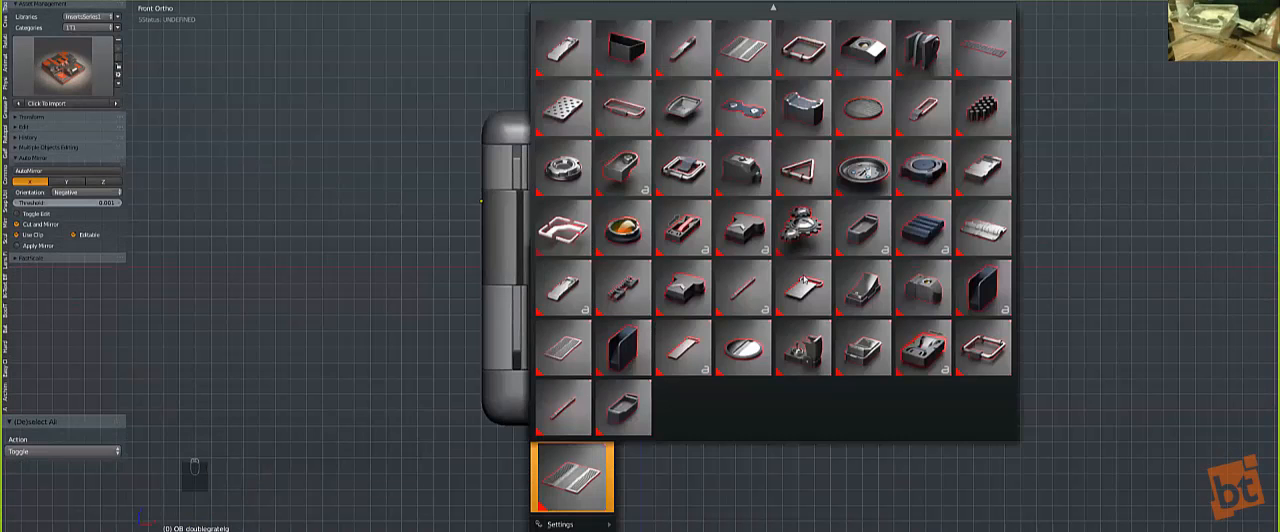
left_click(853, 123)
key("g")
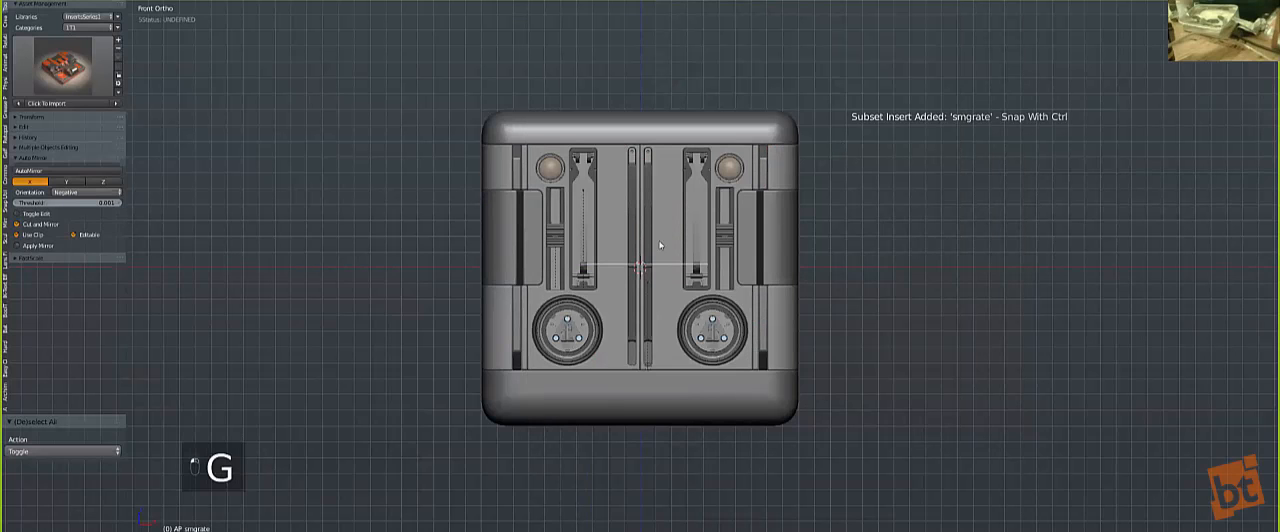
left_click(668, 287)
Step: Scale the round grate down and nudge it 0.015 along X and -0.003 along Z, beside the large round insert
scroll(757, 362, "up", 3)
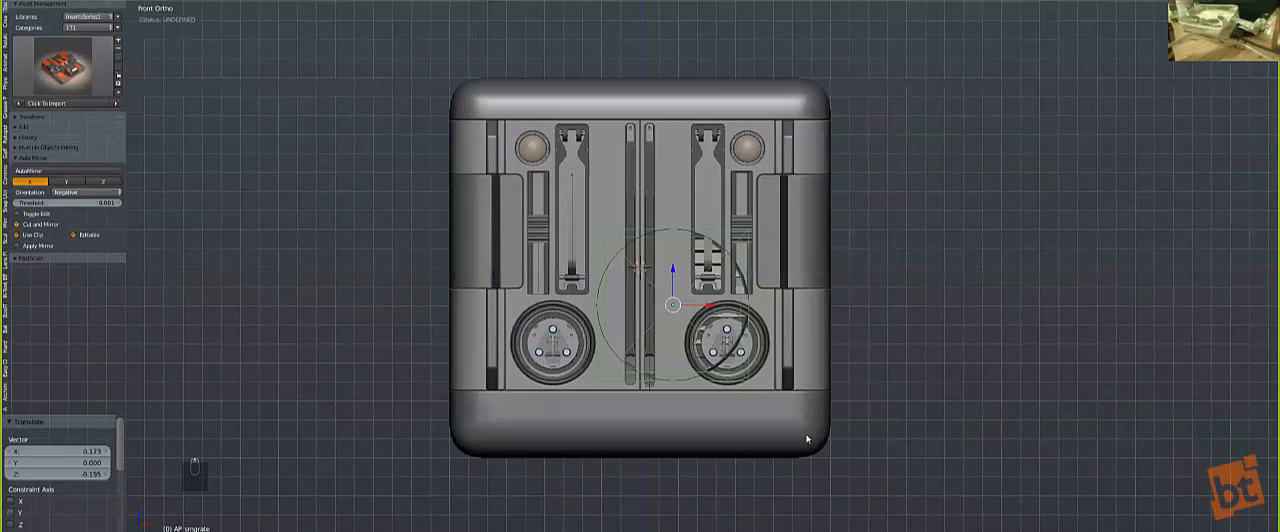
key("s")
scroll(739, 365, "up", 3)
key("s")
left_click(775, 402)
key("g")
left_click(783, 404)
Step: Merge the round grate into the front panel, mirror it across X and clear the selection
right_click(738, 267, "shift")
key("q")
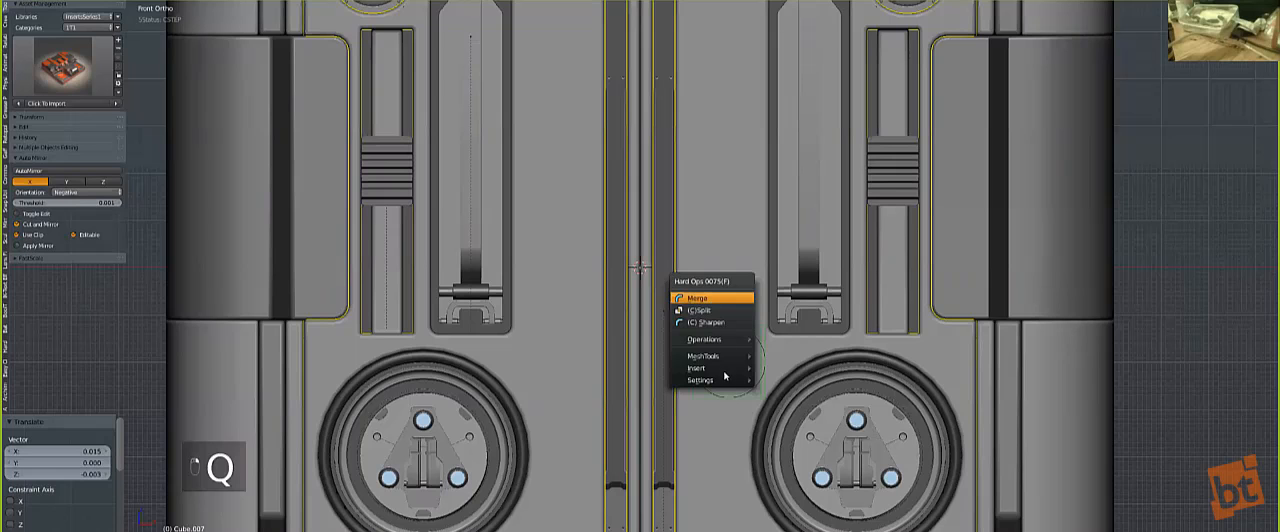
right_click(726, 348)
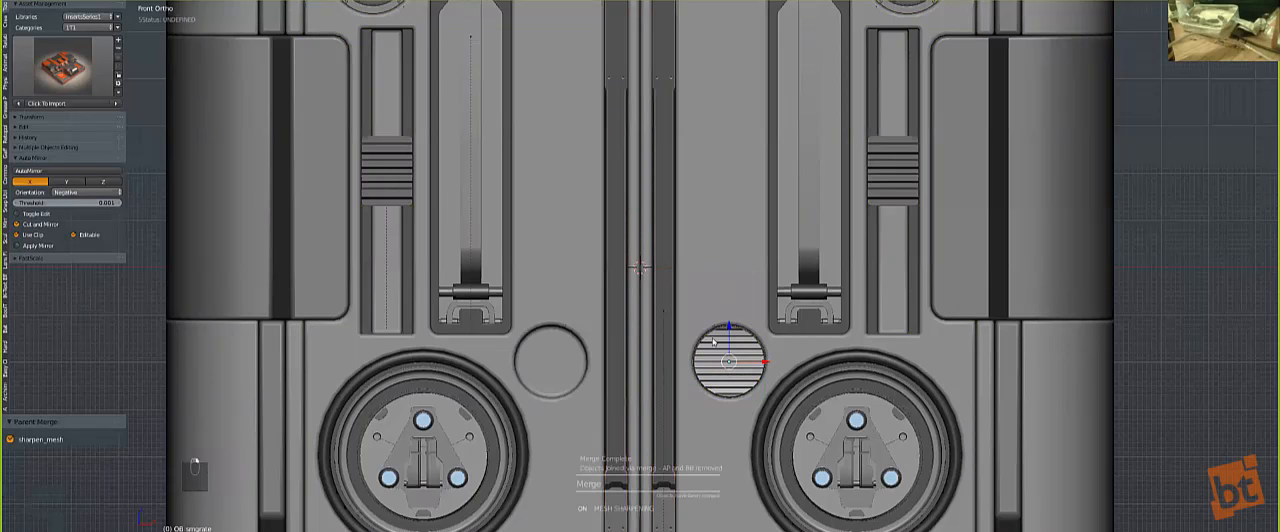
key("z")
key("z")
right_click(734, 254)
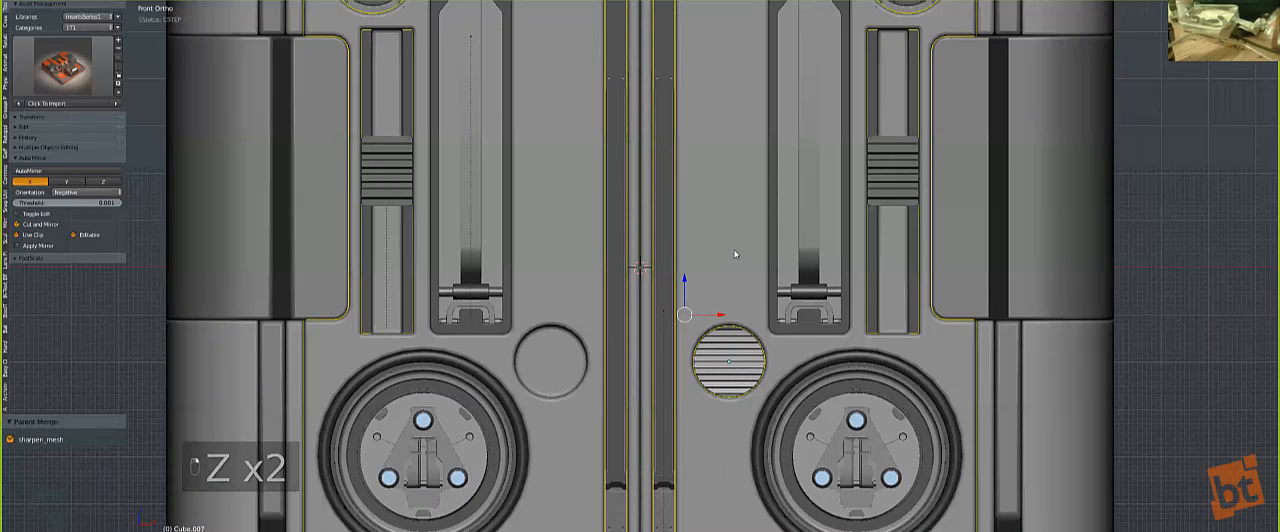
key("alt+shift+x")
key("a")
scroll(670, 260, "down", 6)
middle_click_drag(664, 260, 689, 322)
Step: Add the logo insert from the Hard Ops library in front view and place it over the front panel
key("KP_1")
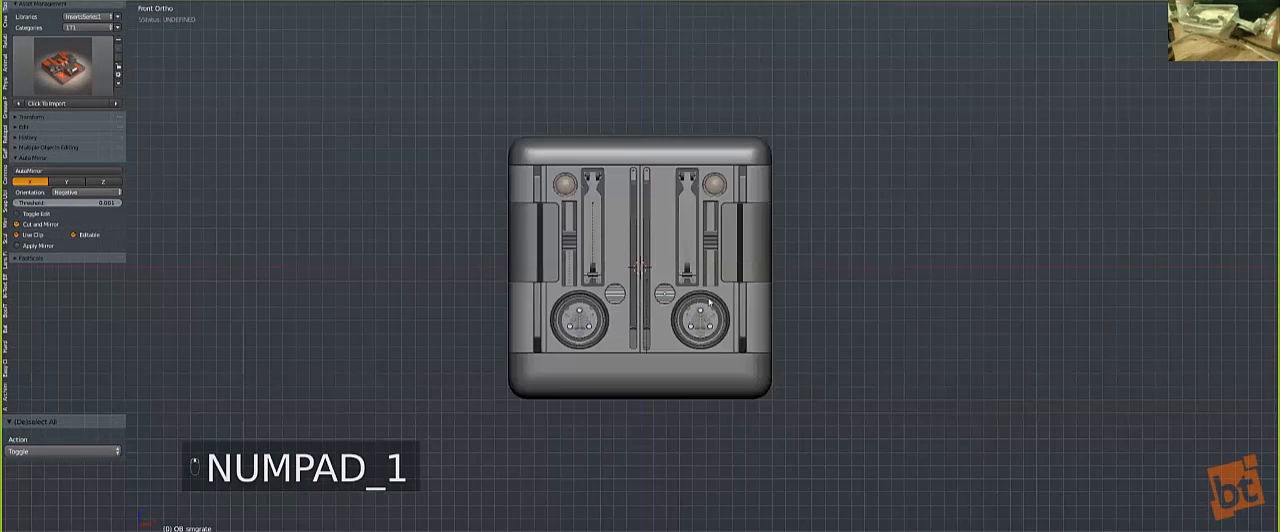
scroll(709, 301, "up", 2)
key("shift+a")
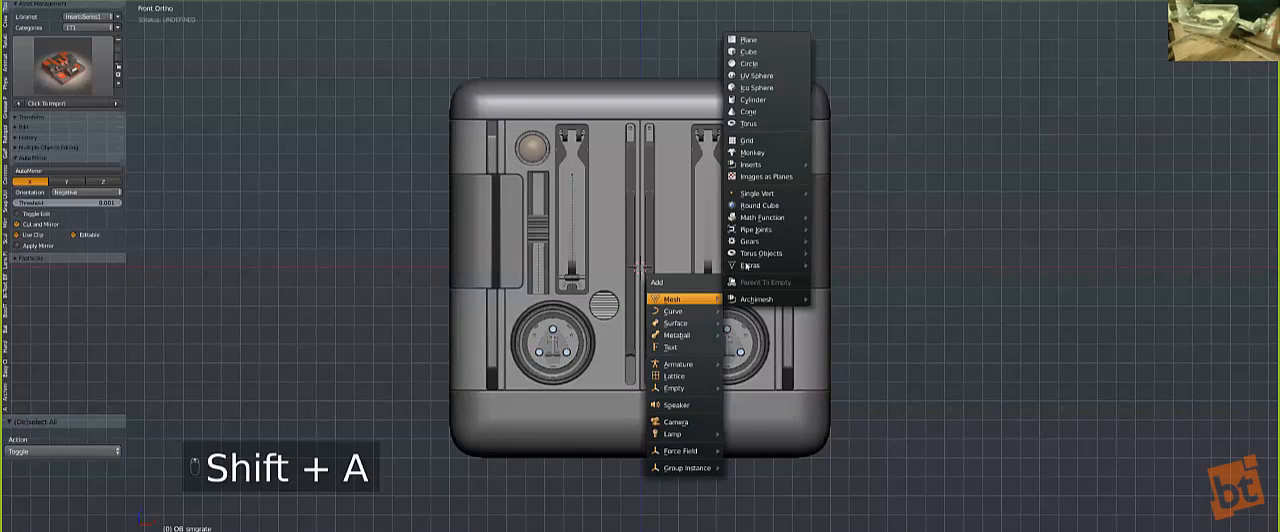
key("Escape")
key("q")
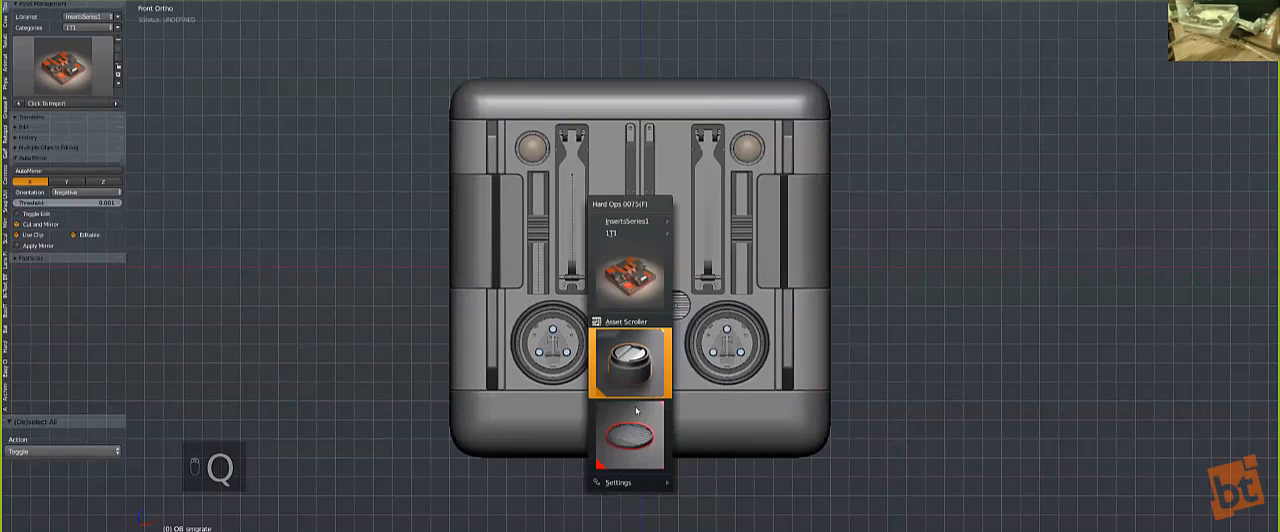
left_click(630, 430)
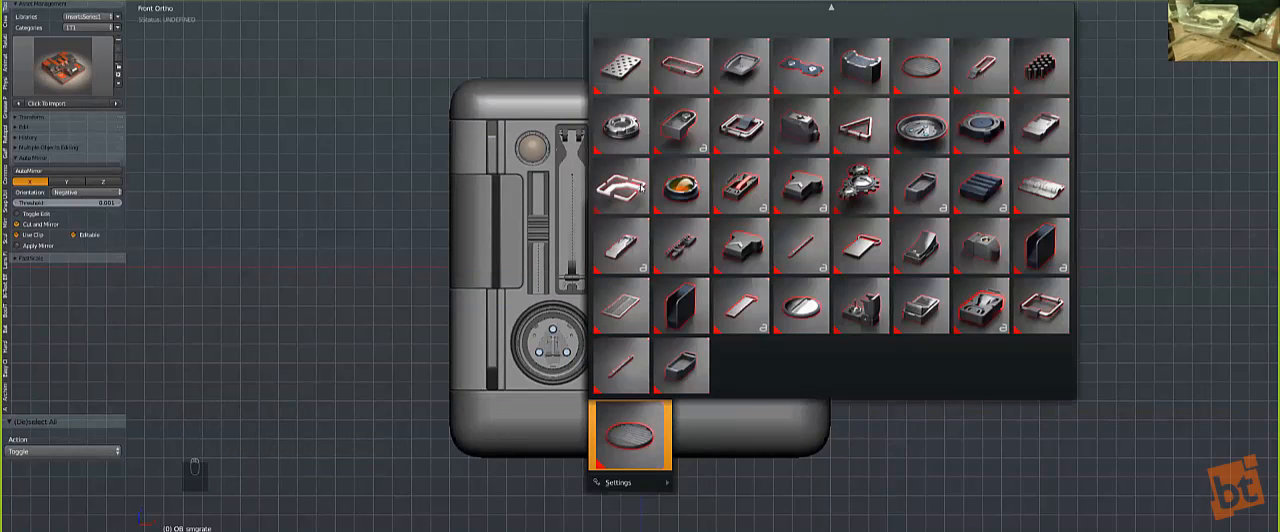
left_click(620, 186)
key("g")
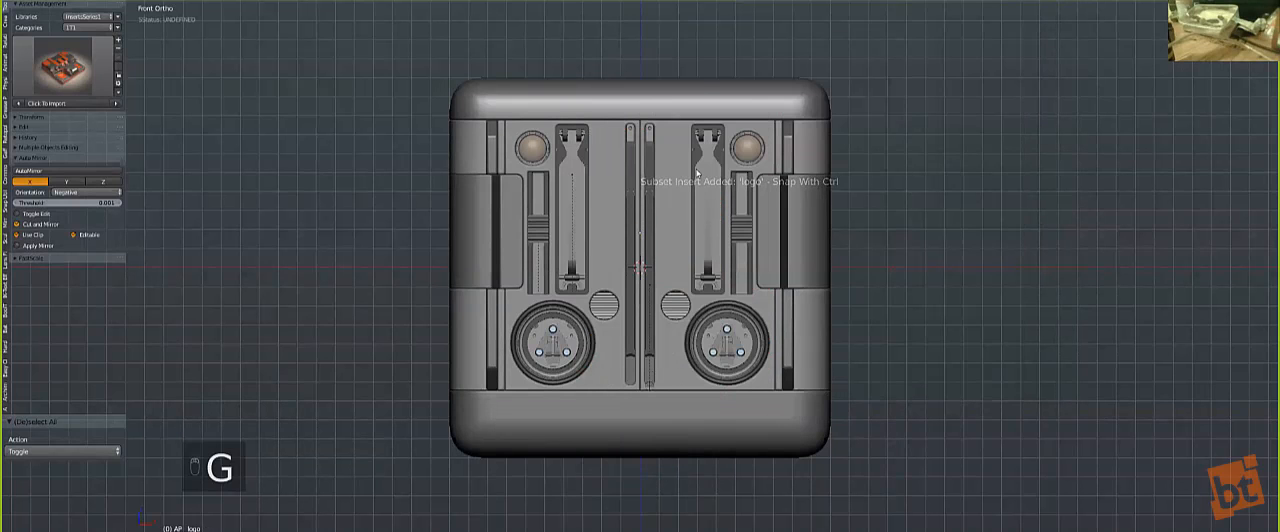
left_click(729, 182)
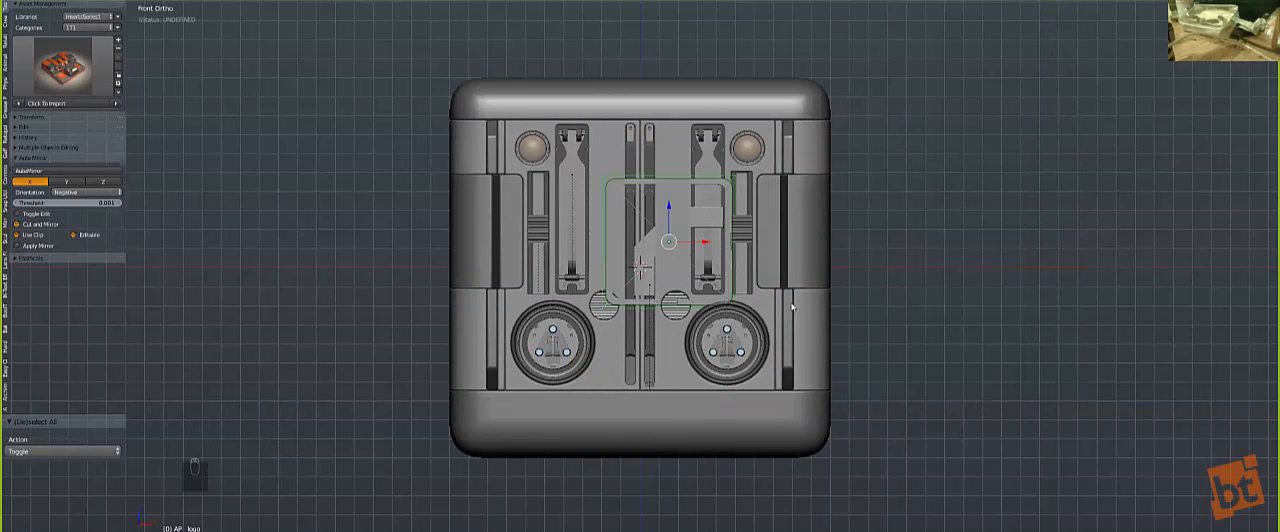
Step: Rotate the logo insert 90°, scale it down and move it 0.021 along X and -0.127 along Z, above the round grate
scroll(740, 220, "up", 3)
type("90")
key("Return")
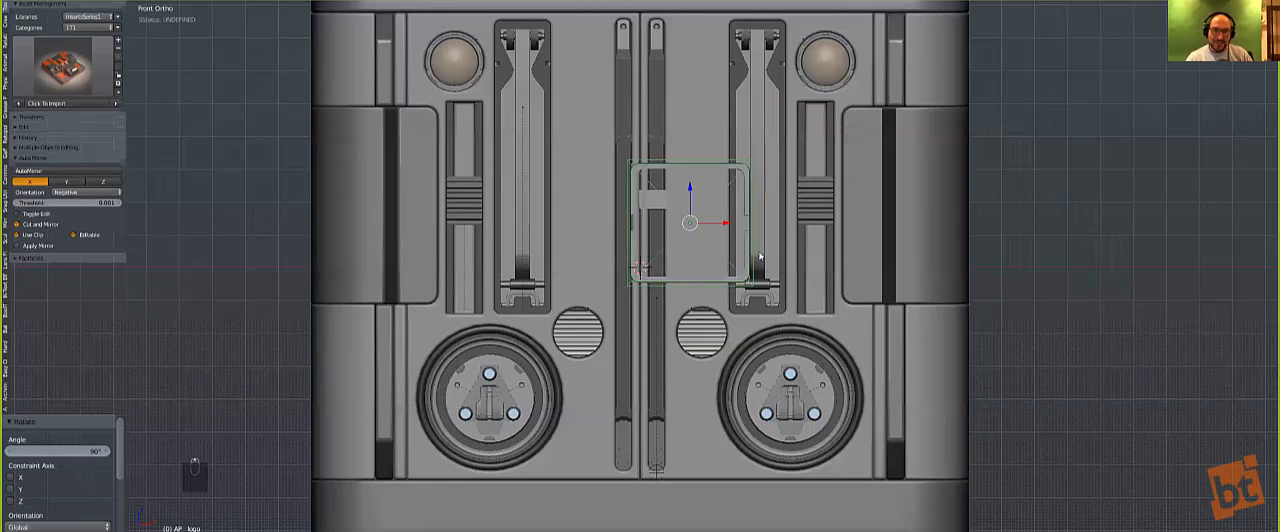
key("z")
scroll(760, 254, "up", 3)
key("s")
left_click(741, 218)
key("z")
key("g")
left_click(773, 328)
Step: Try merging the logo insert into the front panel and adjusting the panel's bevel width
right_click(748, 163, "shift")
key("q")
key("q")
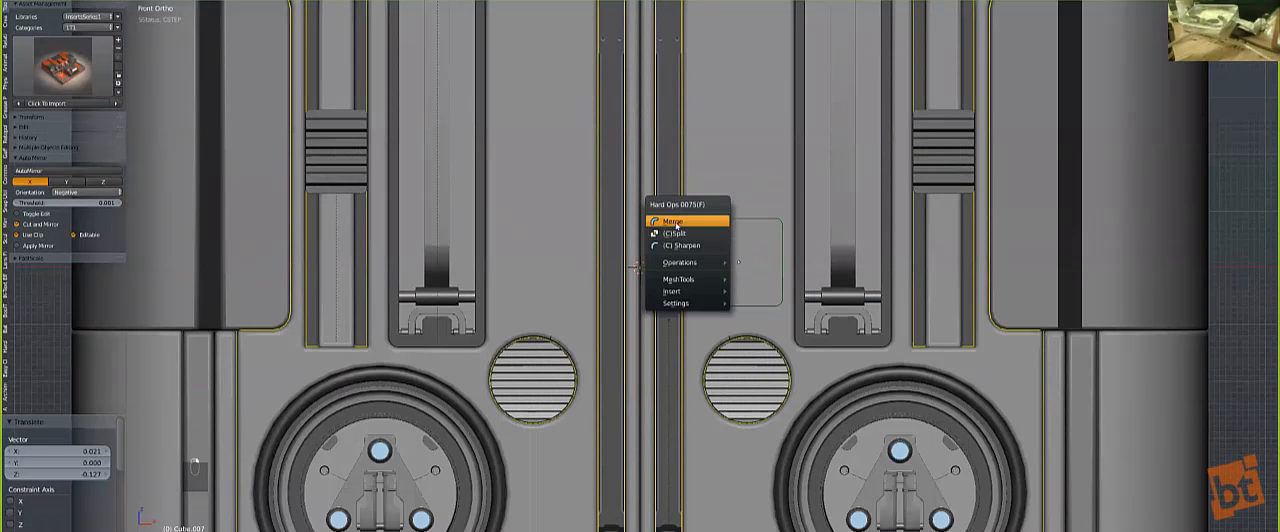
key("Return")
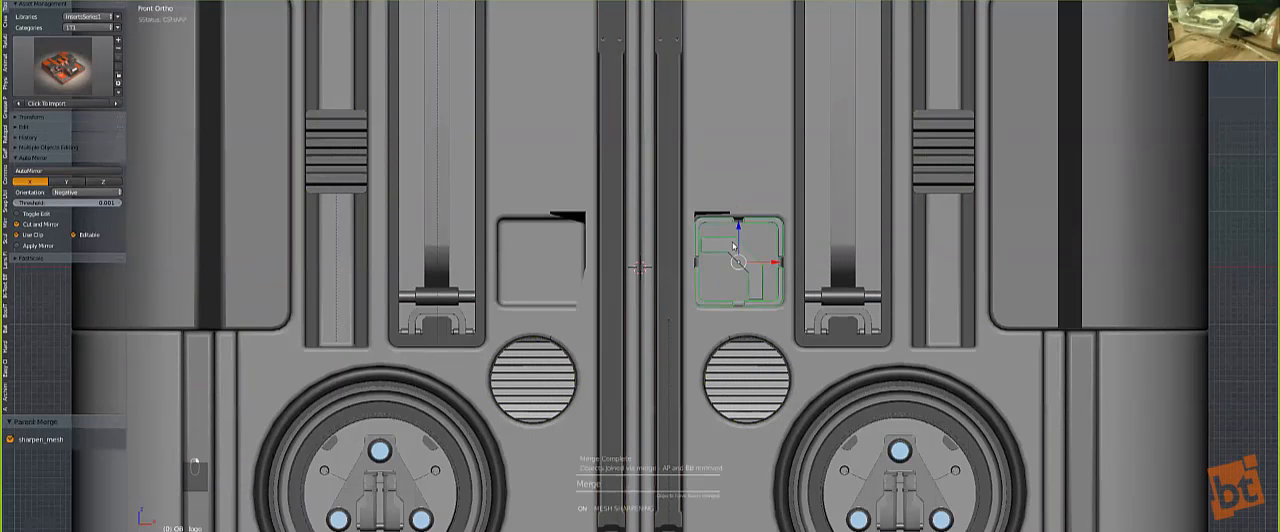
key("q")
left_click(757, 202)
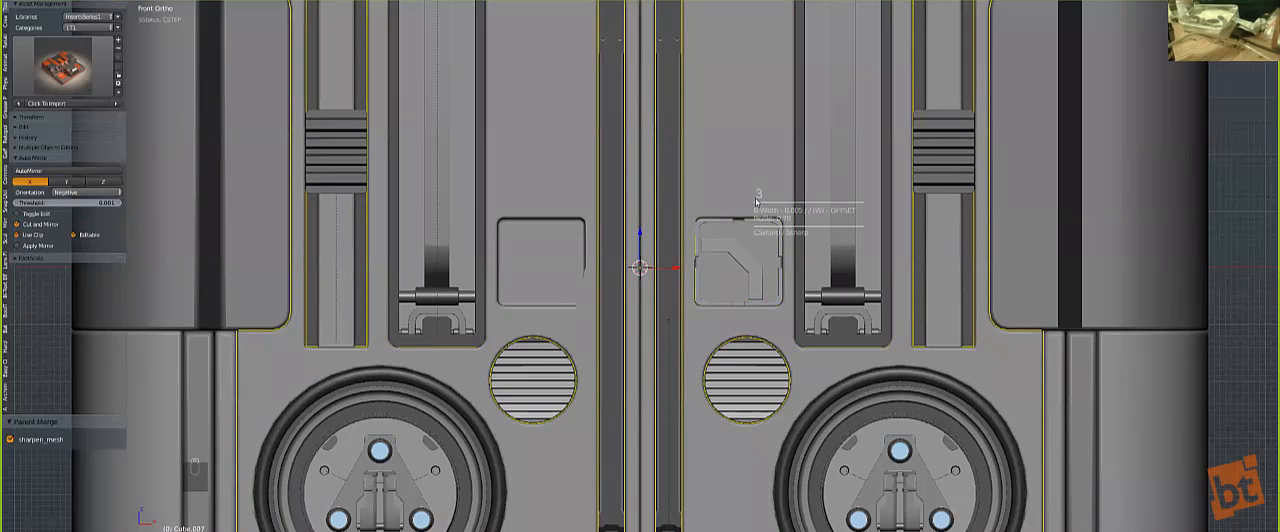
left_click(756, 202)
Step: Undo the bevel width adjustment and the logo insert's merge
scroll(757, 208, "up", 3)
key("ctrl+z")
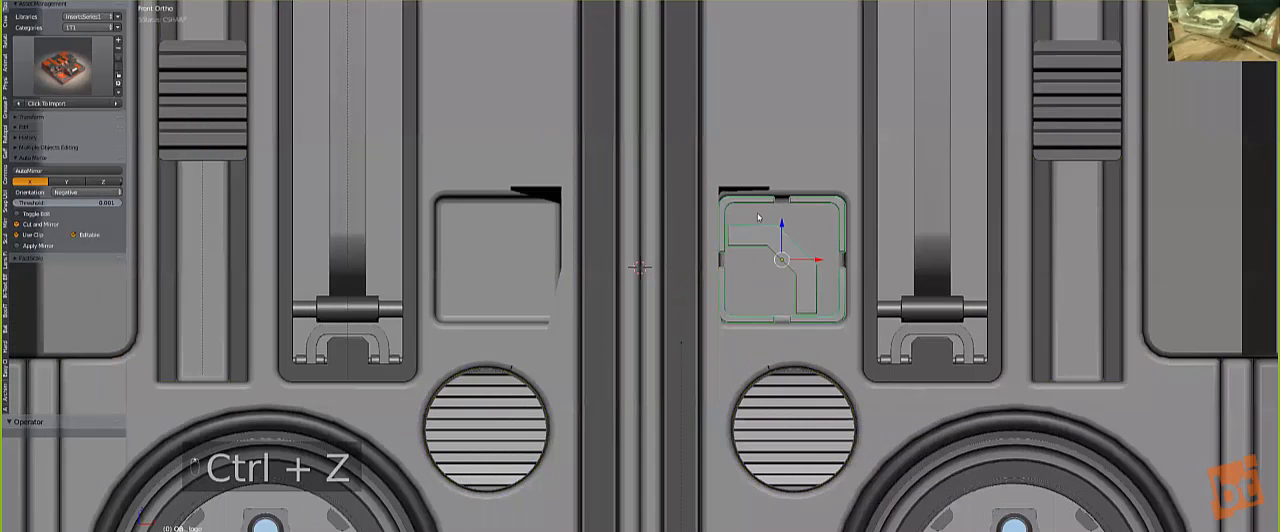
key("ctrl+z")
key("ctrl+z")
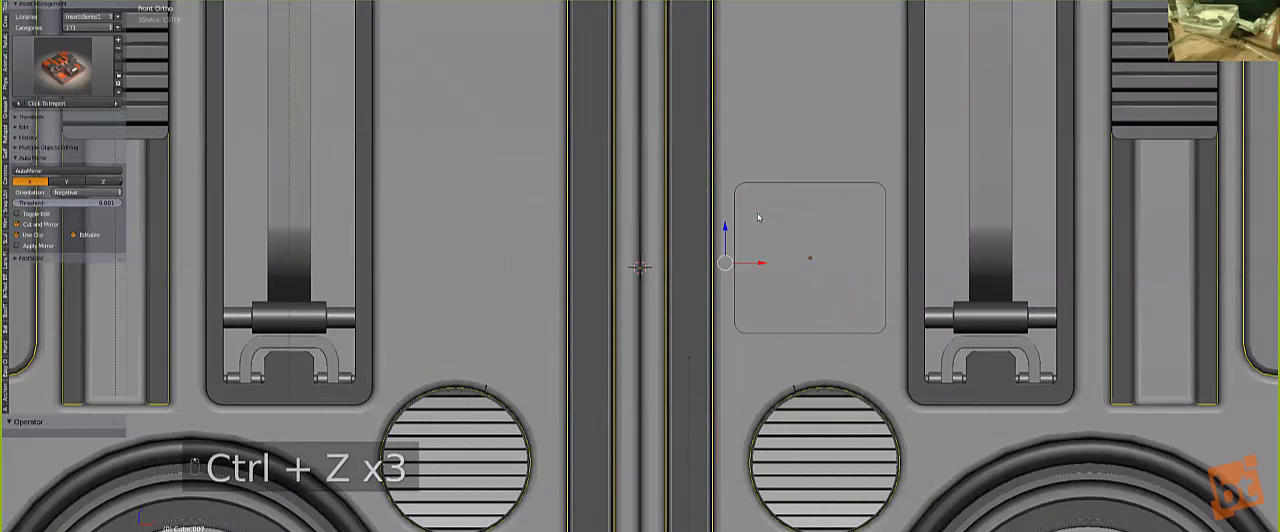
key("ctrl+z")
Step: Scale the logo insert by 0.726 and merge it into the front panel
scroll(740, 250, "down", 3)
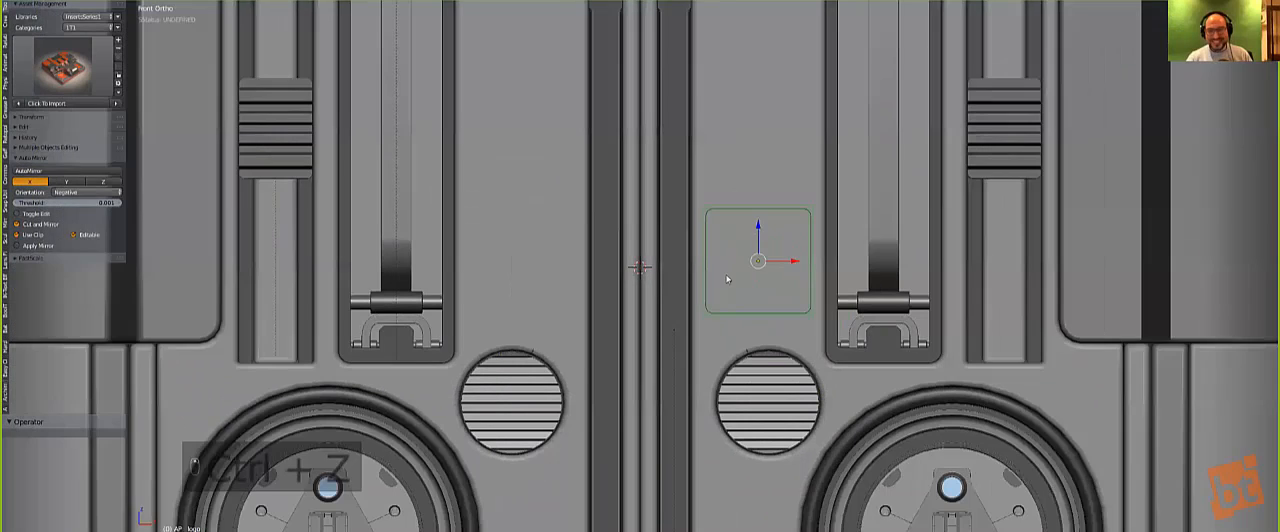
key("a")
key("z")
key("z")
key("s")
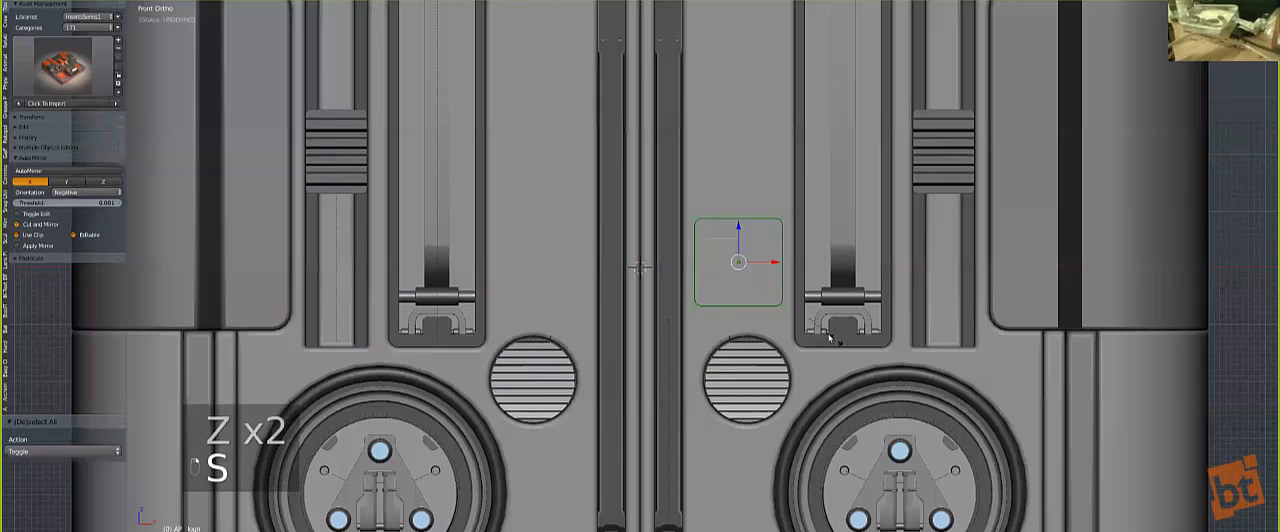
left_click(813, 316)
key("q")
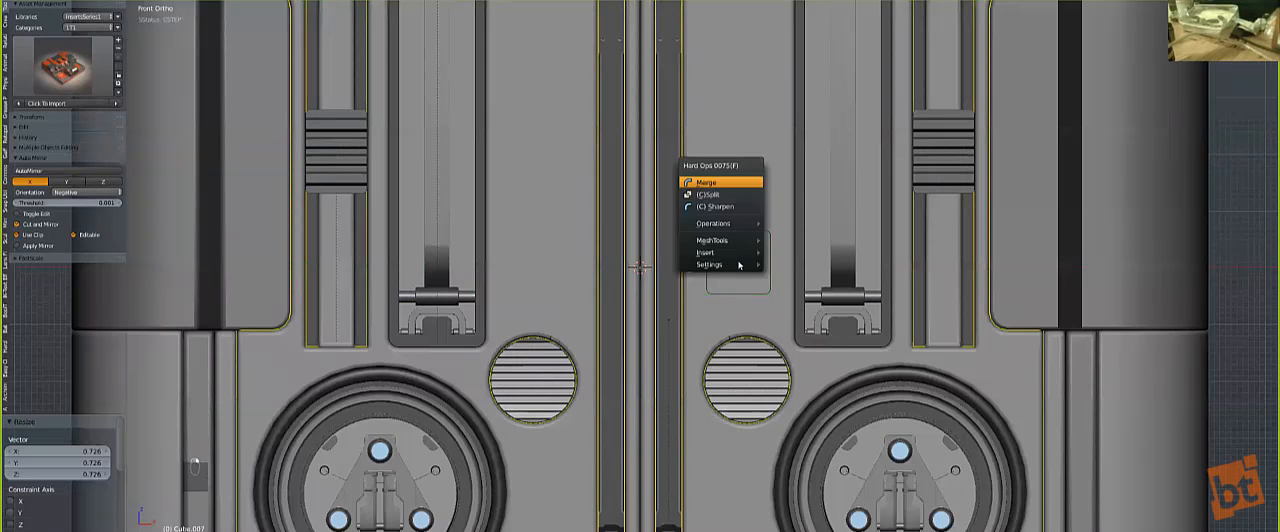
left_click(733, 183)
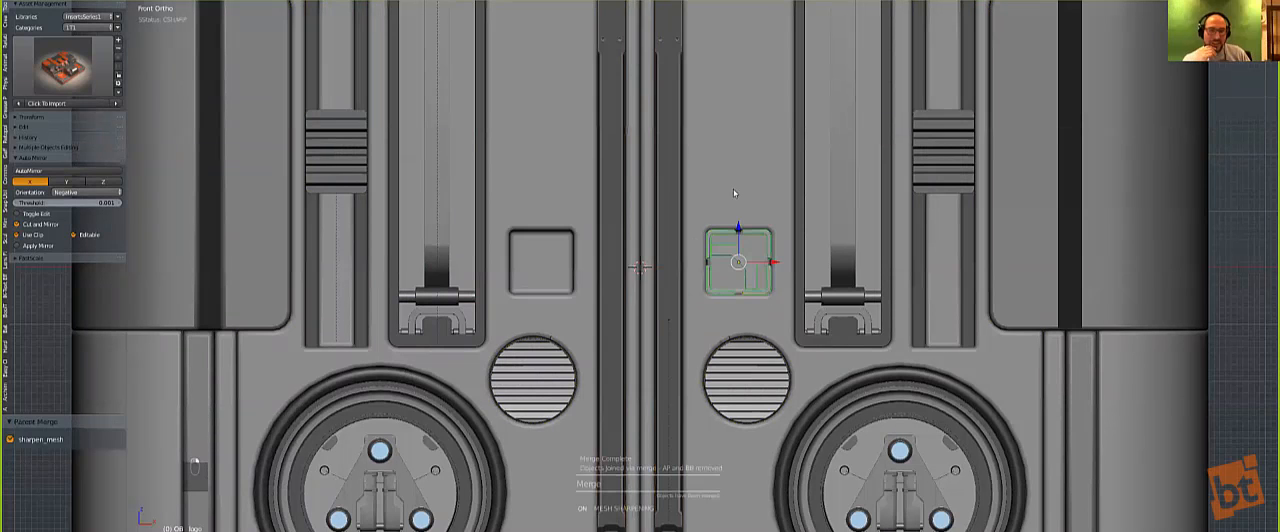
Step: Mirror the merged logo across X, clear the selection and switch to a perspective view
key("alt+shift+x")
key("a")
scroll(700, 225, "down", 6)
middle_click_drag(624, 255, 668, 339)
key("KP_5")
scroll(655, 329, "down", 4)
Step: Reset the 3D cursor to the origin and add a plane with radius 1.000 there
key("shift+c")
key("shift+a")
mouse_move(628, 333)
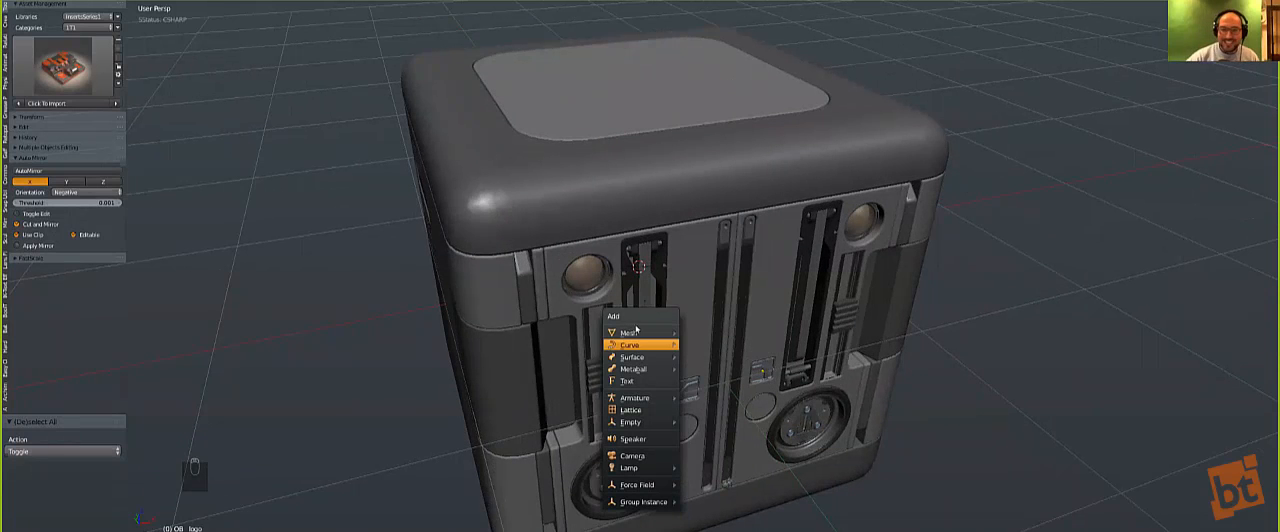
left_click(746, 73)
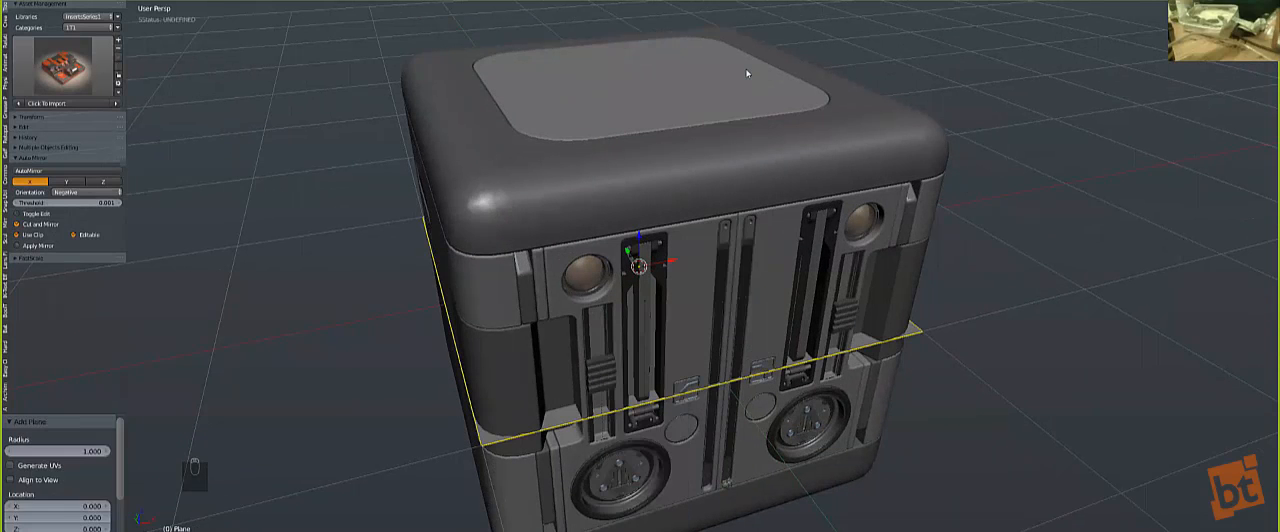
Step: Rotate the plane 90° in the front view, then scale and position it as an upright cutter through the cube's top frame
key("z")
key("KP_1")
key("KP_5")
key("r")
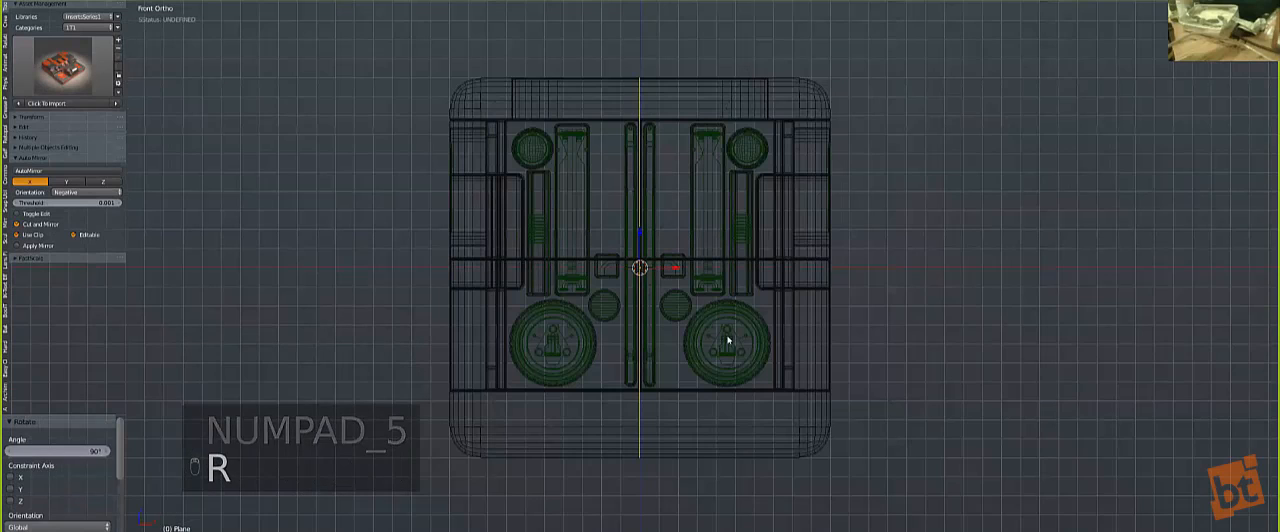
key("s")
left_click(904, 420)
key("g")
left_click(737, 169)
Step: Return to solid shading and adjust the upright plane's position, finishing with a 0.035 move along X
key("z")
middle_click_drag(601, 158, 666, 266)
key("g")
left_click(651, 262)
middle_click_drag(604, 231, 606, 255)
scroll(606, 256, "up", 1)
key("g")
key("x")
left_click(622, 267)
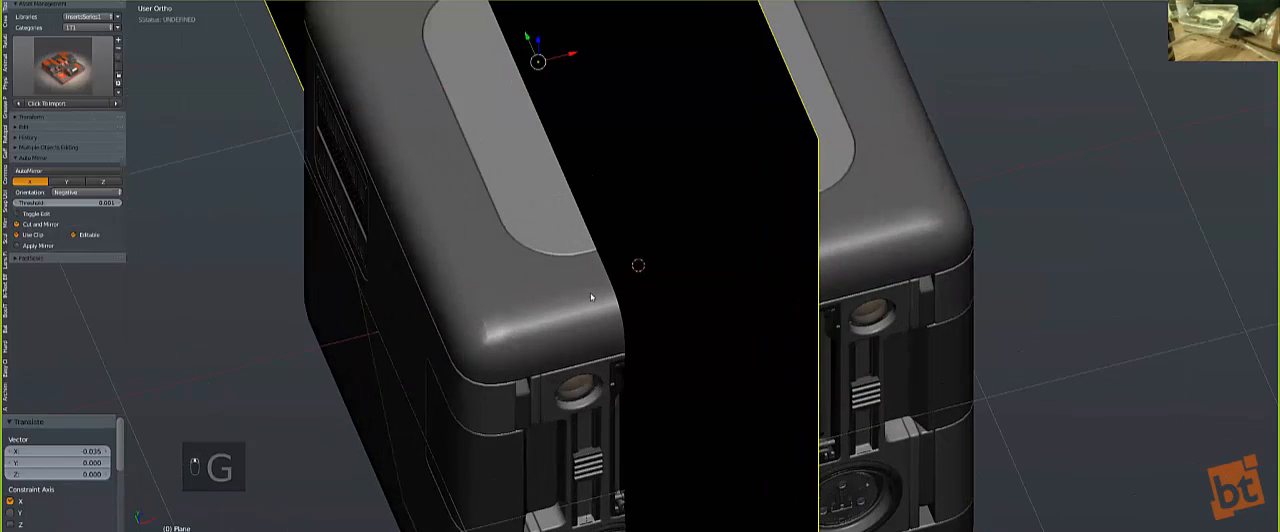
Step: Split the cube's top frame with the plane using a Hard Ops complex split, and delete the plane
right_click(590, 294, "shift")
key("q")
left_click(578, 328)
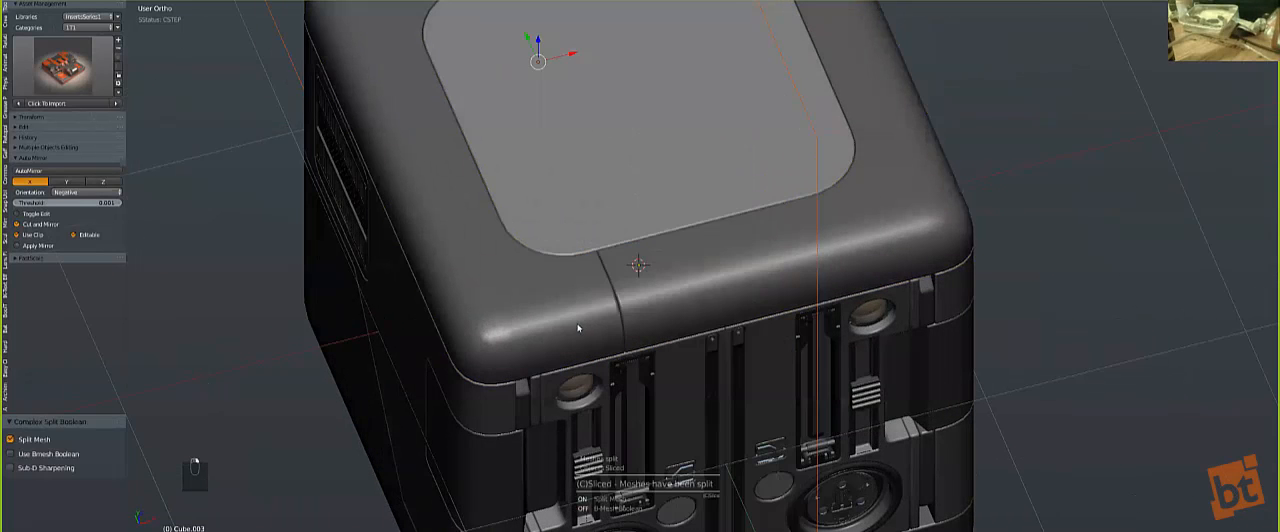
key("x")
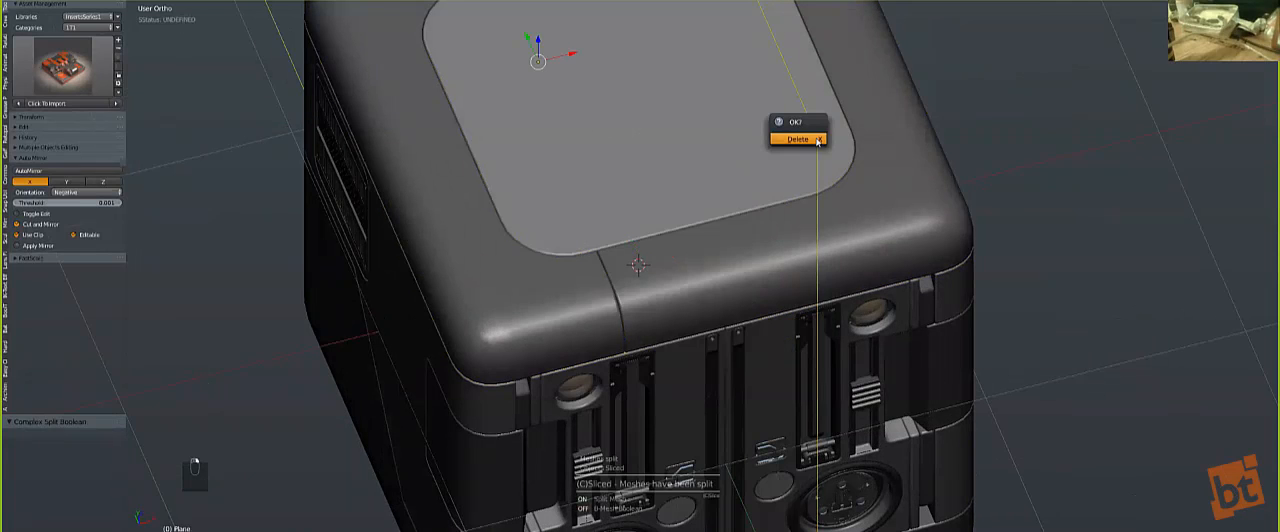
left_click(800, 129)
Step: Mirror the split centre strip and the surrounding top frame across X
right_click(640, 285)
key("alt+x")
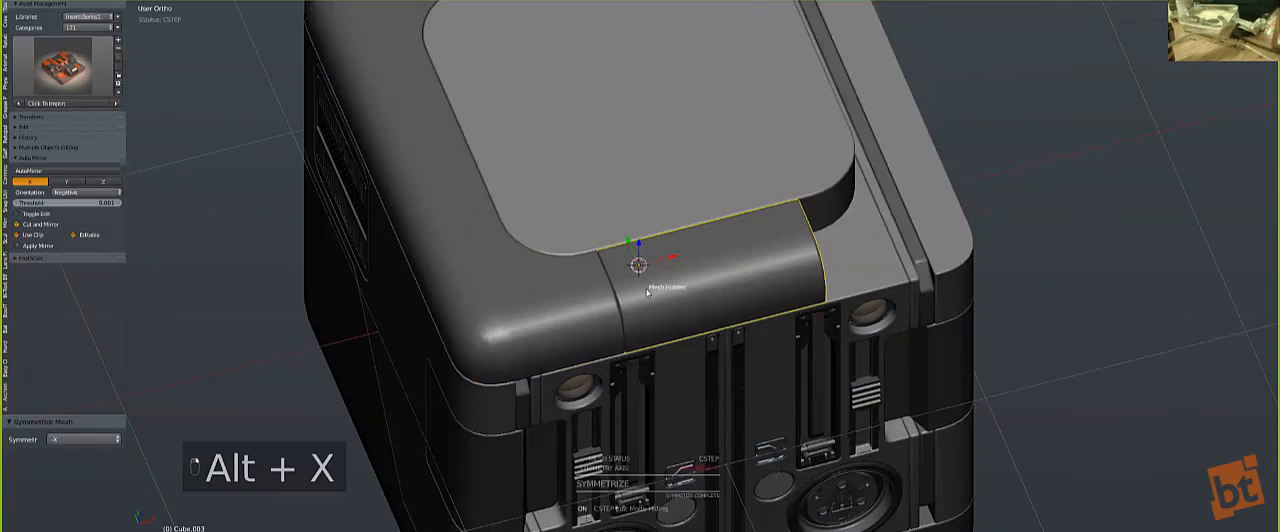
key("a")
key("alt+shift+x")
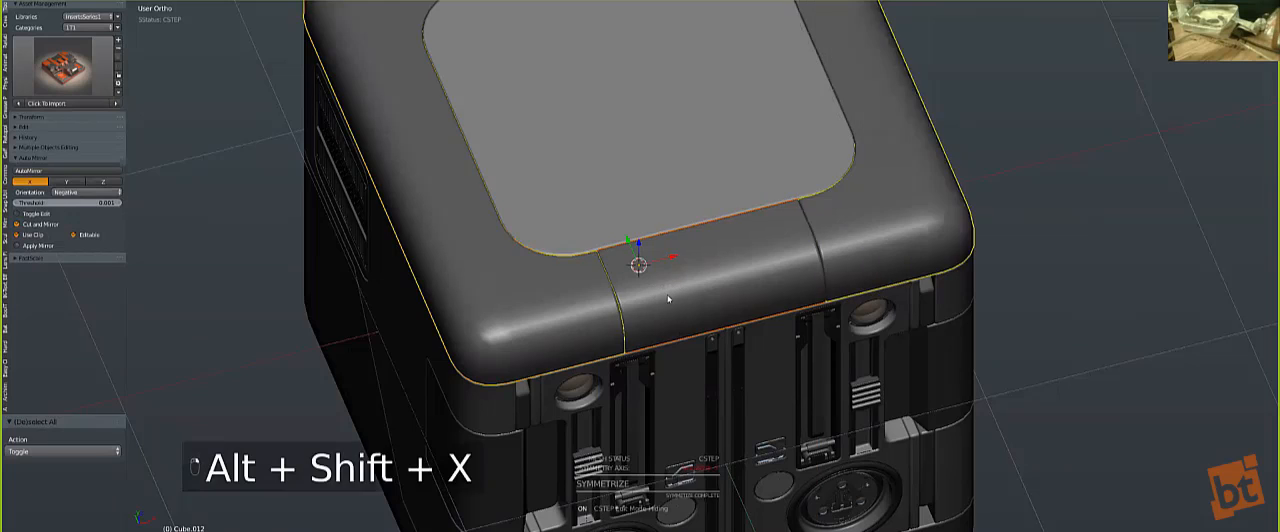
key("a")
Step: Reveal the centre strip's hidden geometry in Edit Mode
key("Tab")
middle_click_drag(701, 284, 722, 295)
scroll(708, 290, "up", 1)
scroll(700, 292, "down", 2)
key("alt+h")
key("Tab")
key("Tab")
scroll(869, 302, "up", 3)
Step: Bevel the centre strips' inner edges where they meet the flat top panel
middle_click_drag(872, 300, 893, 189)
right_click(889, 193)
right_click(817, 143, "shift")
right_click(490, 394, "shift")
right_click(537, 432, "shift")
key("ctrl+b")
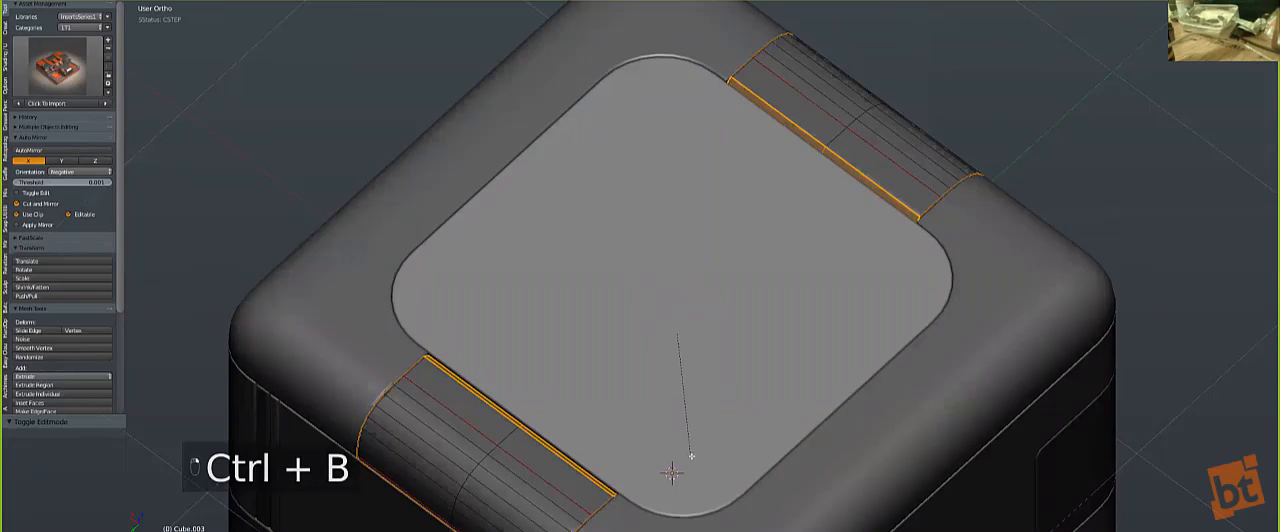
left_click(746, 408)
key("Tab")
middle_click_drag(746, 408, 672, 182)
Step: Dissolve the selected edges and bevel the centre strip's lower front edge above the front panel
key("Tab")
scroll(672, 182, "up", 3)
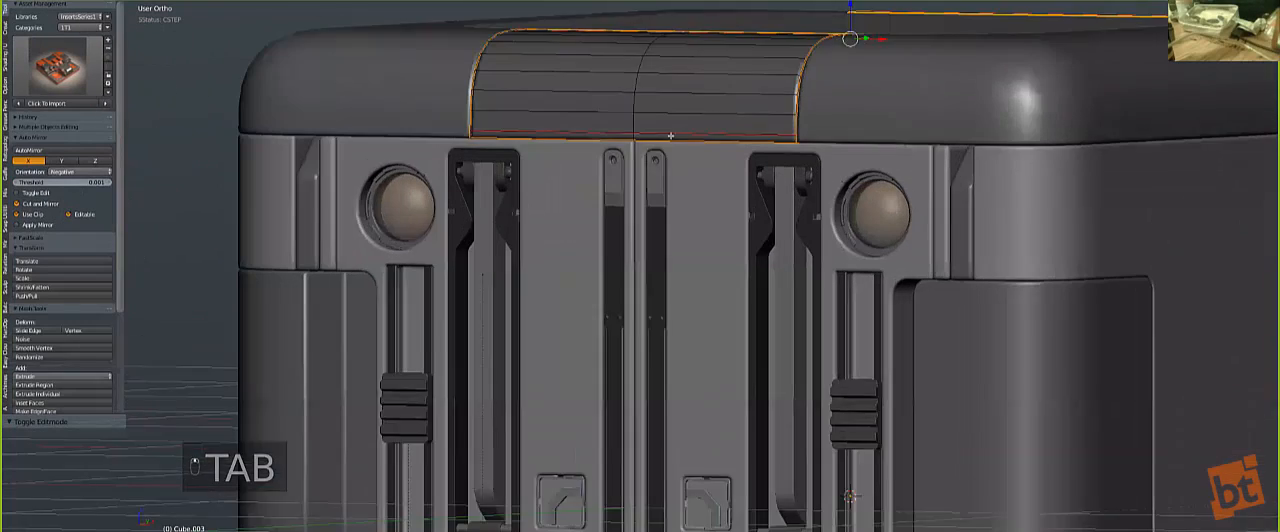
key("ctrl+x")
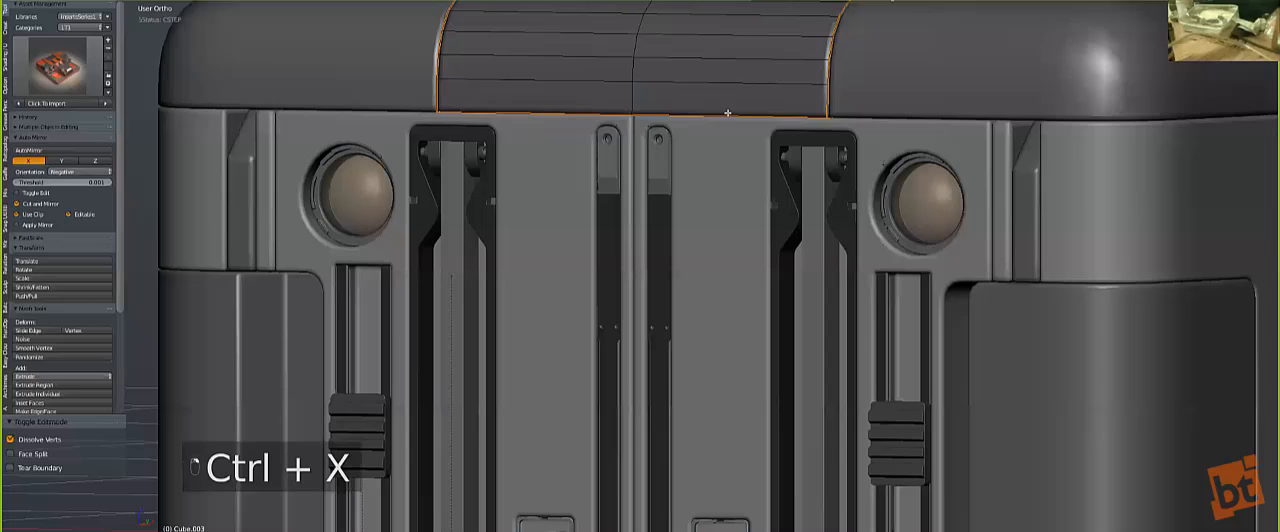
left_click(727, 114, "alt")
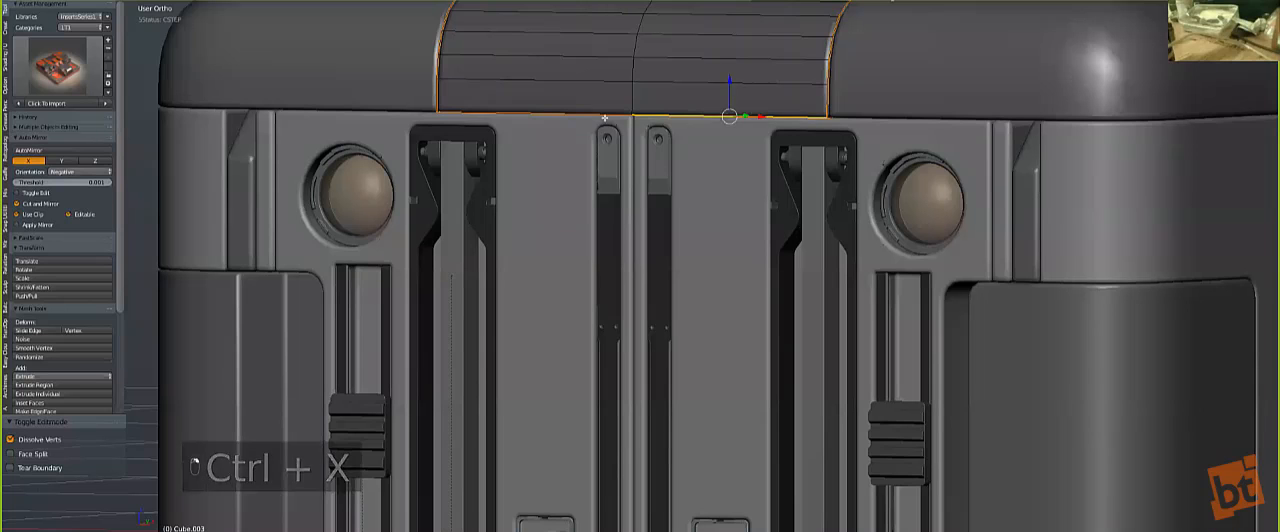
key("ctrl+b")
left_click(738, 222)
key("Tab")
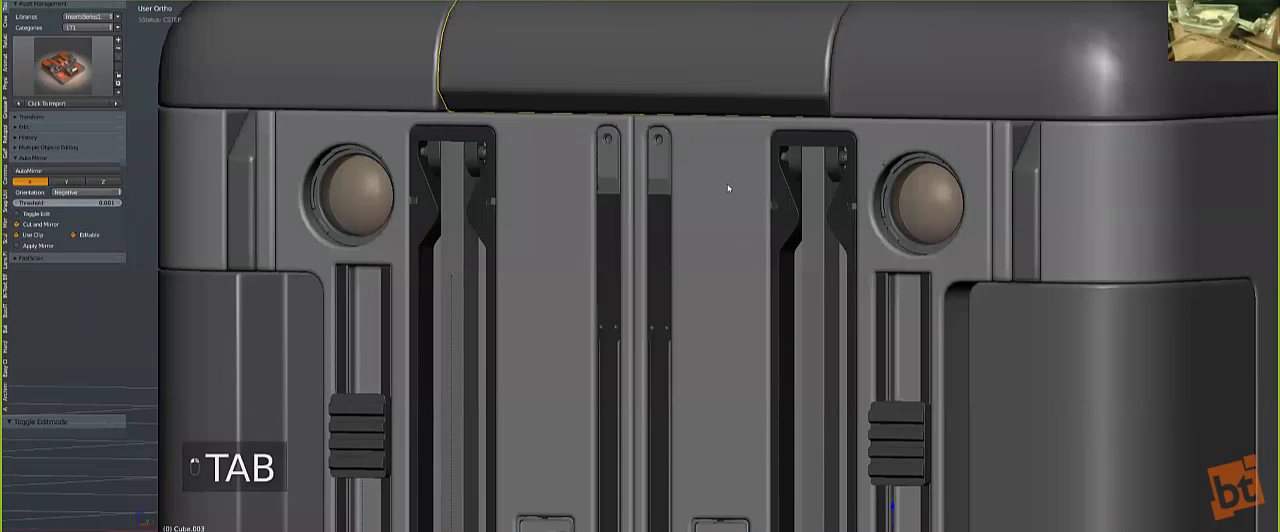
Step: Symmetrize the centre strip across Y with the Hard Ops mesh tools
scroll(702, 198, "down", 4)
middle_click_drag(698, 200, 729, 263)
key("q")
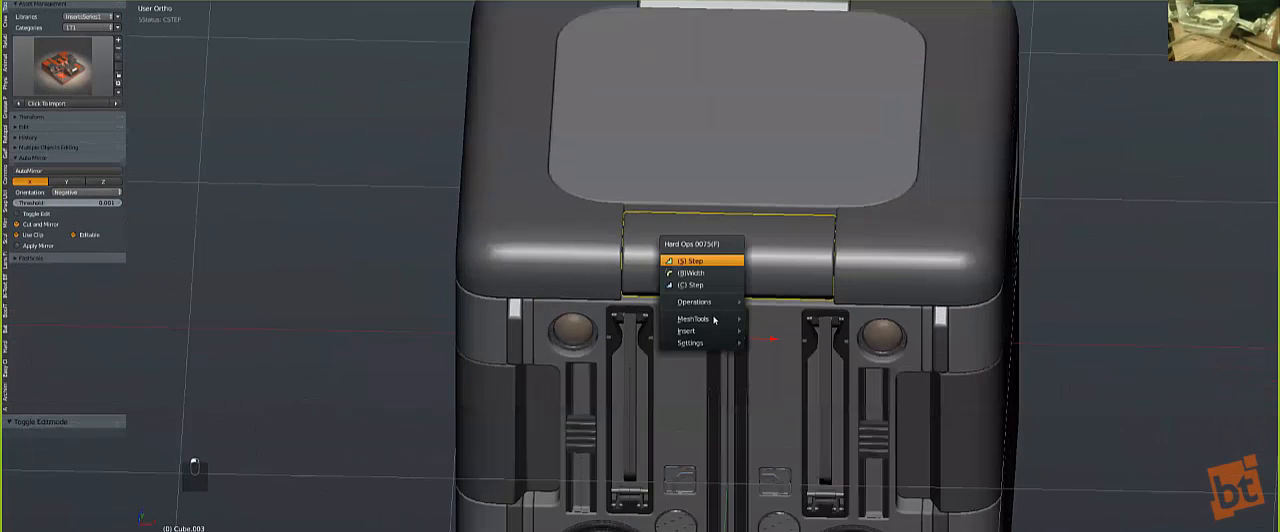
mouse_move(714, 319)
left_click(790, 418)
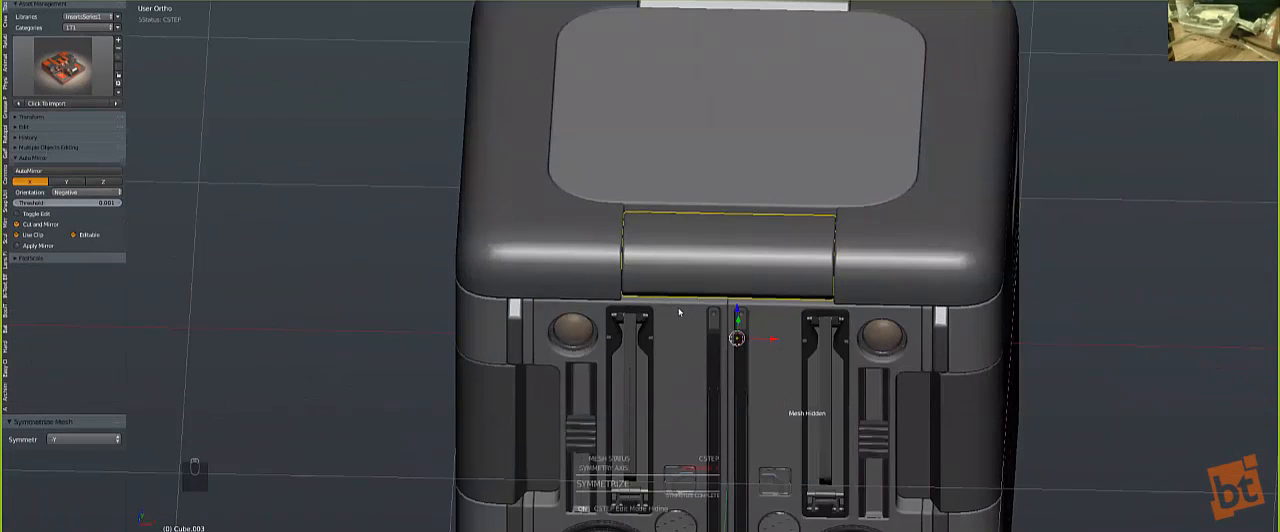
scroll(740, 330, "down", 3)
mouse_move(740, 330)
middle_mouse_down()
mouse_move(720, 345)
mouse_move(741, 340)
middle_mouse_up()
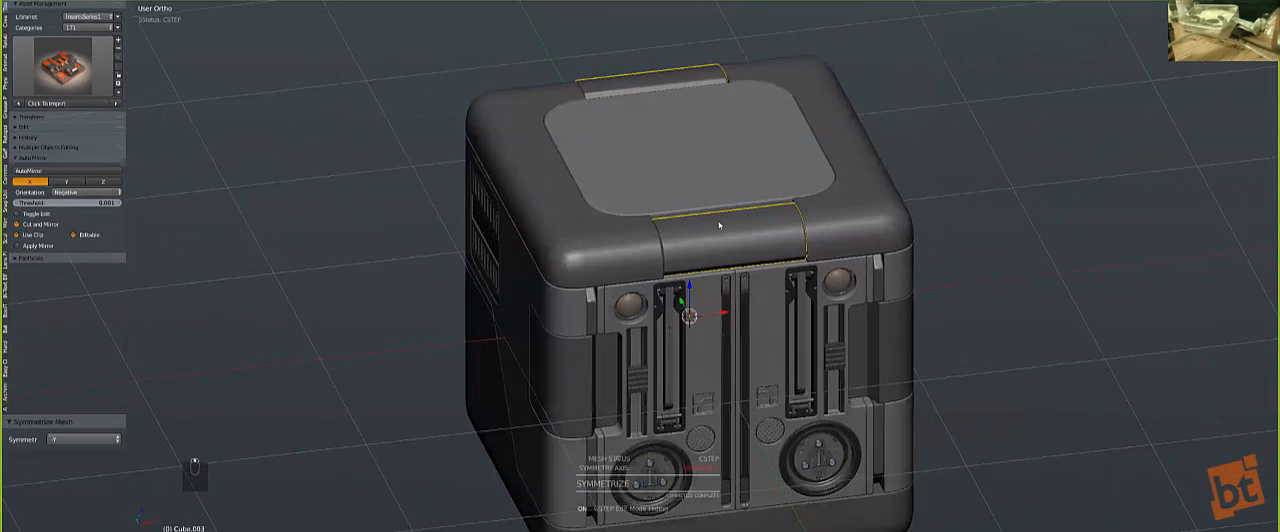
Step: Clear the selection, switch to the top view and add the innerroundie1 insert from the Hard Ops library
key("a")
key("a")
left_click(777, 310, "shift")
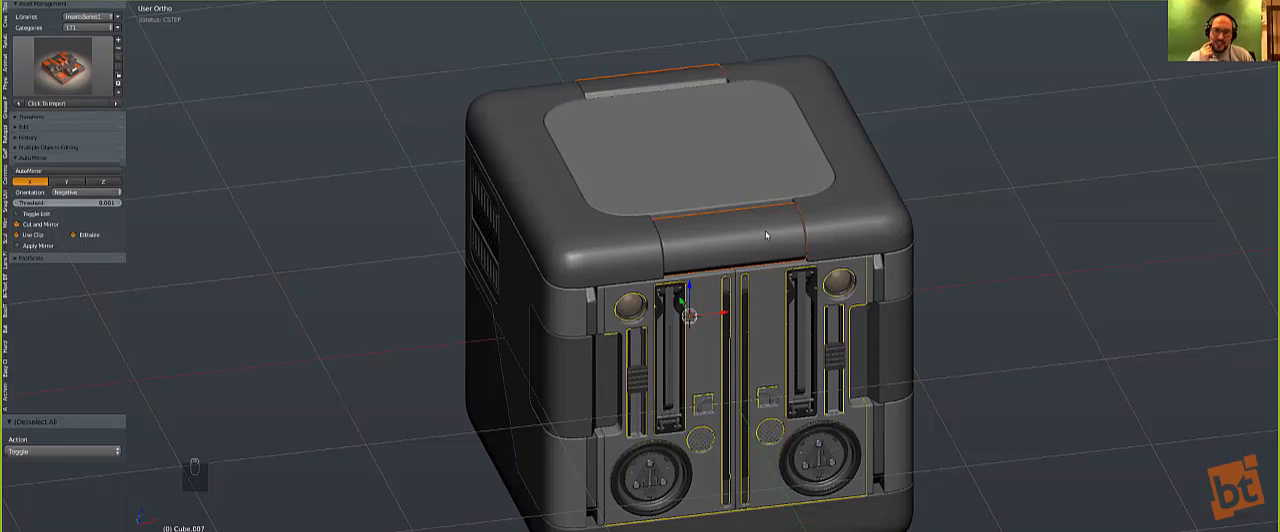
middle_click_drag(762, 258, 745, 255)
scroll(745, 255, "down", 1)
key("a")
key("KP_1")
key("KP_7")
scroll(662, 249, "up", 3)
key("q")
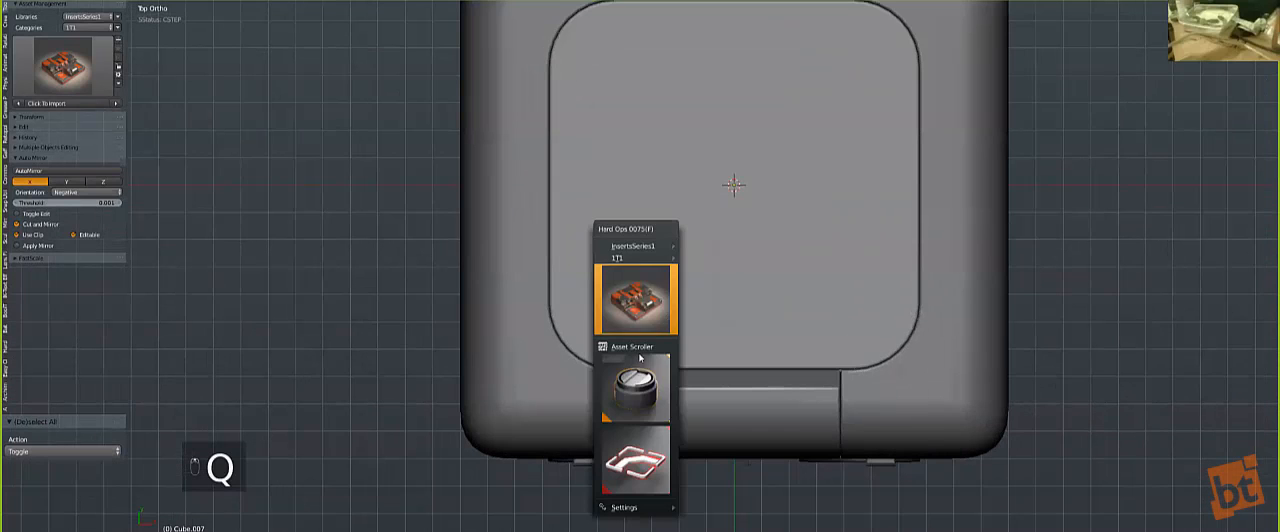
mouse_move(637, 460)
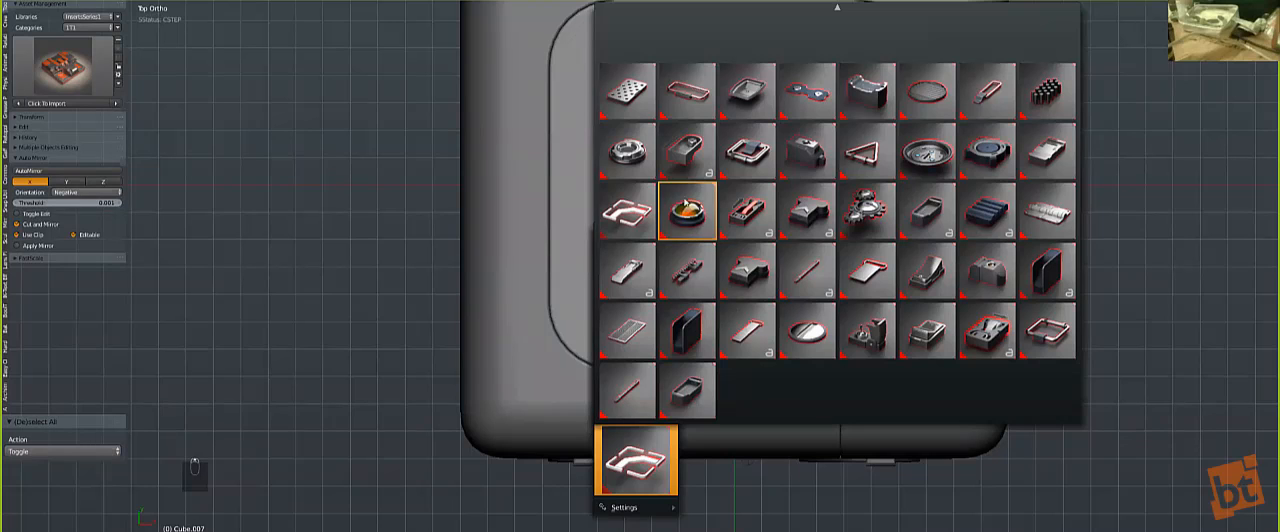
left_click(626, 159)
Step: Scale down the round insert and place it in the top panel's front-left corner
key("g")
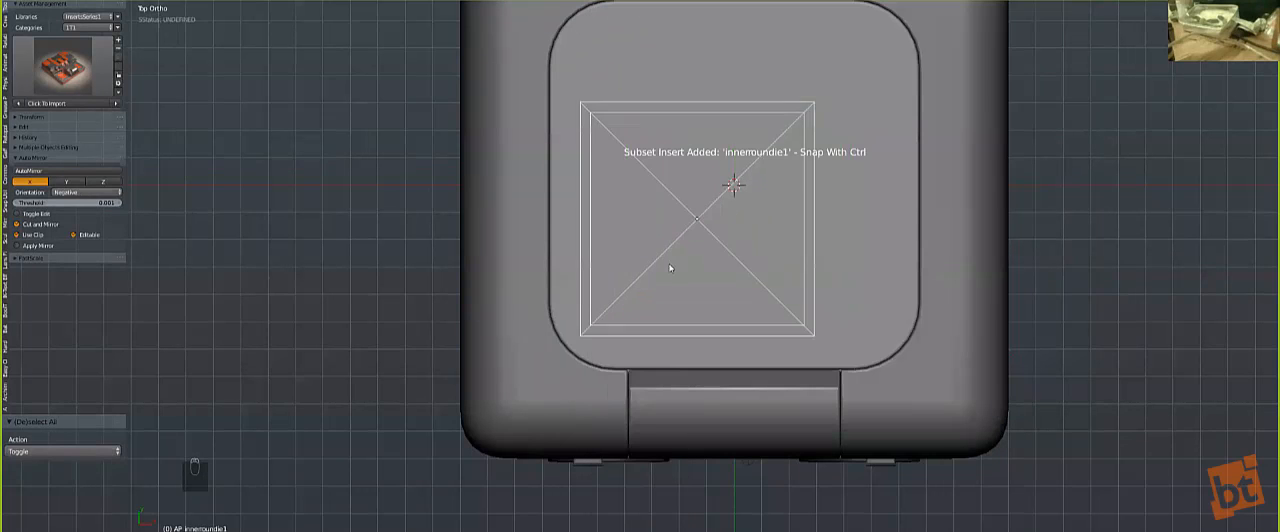
left_click(651, 284)
key("s")
left_click(703, 274)
key("g")
left_click(662, 323)
left_click(668, 328)
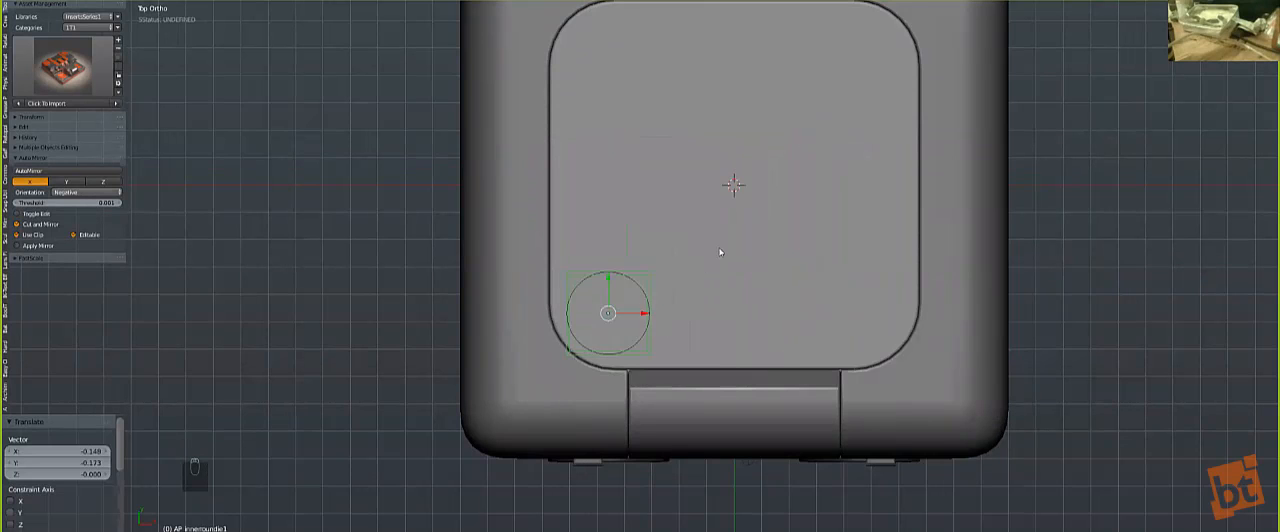
Step: Merge the round insert into the flat top panel
right_click(716, 253, "shift")
key("q")
left_click_drag(699, 264, 697, 273)
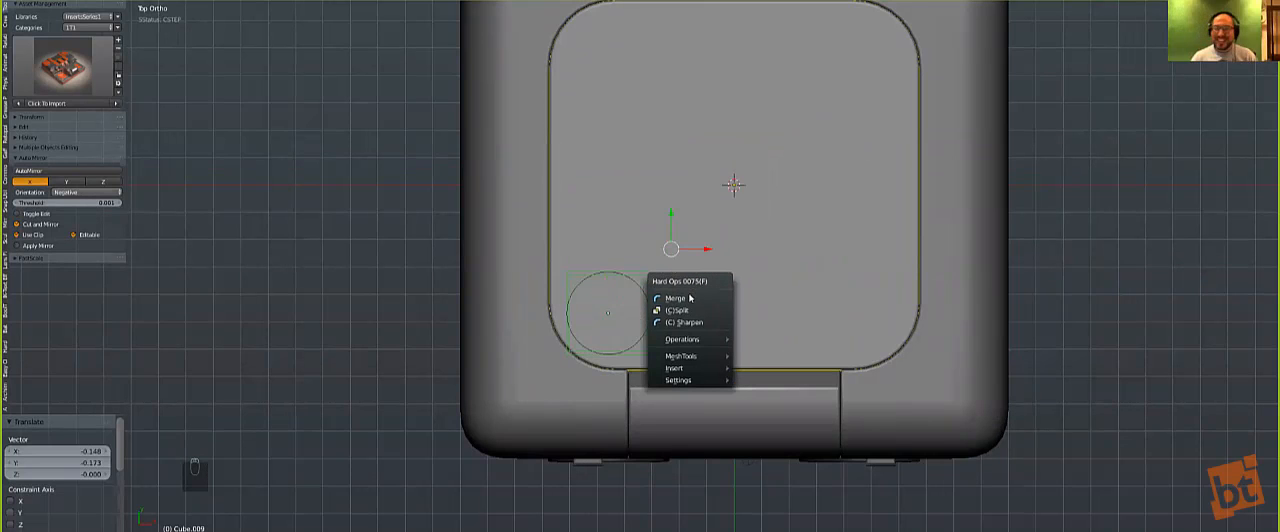
left_click(705, 282)
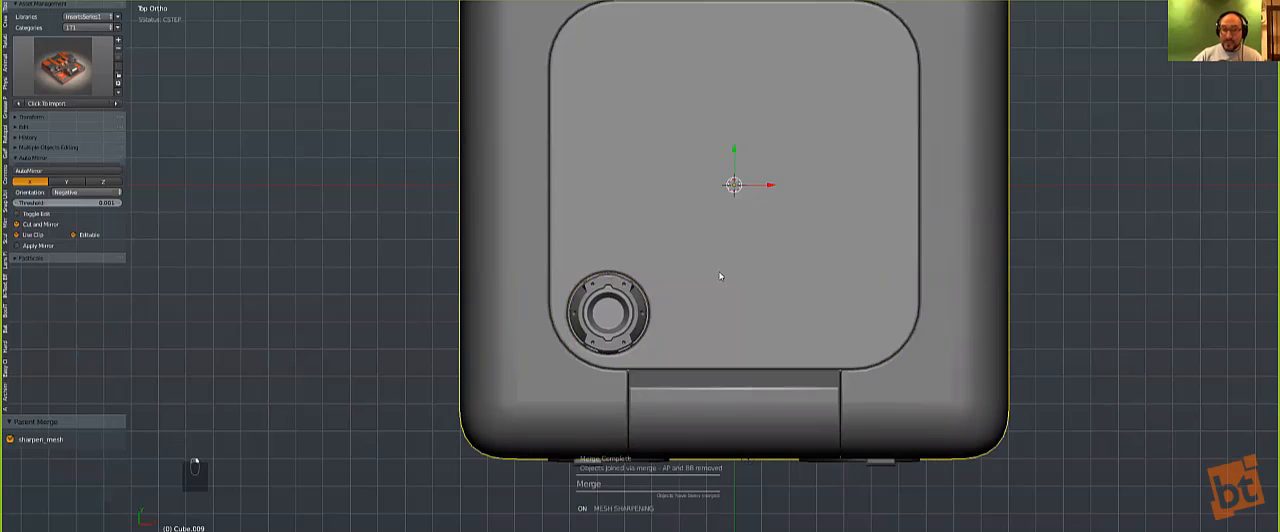
Step: Mirror the top panel's circular recess and the merged round insert across X, then clear the selection
key("alt+x")
middle_click_drag(708, 310, 720, 246)
scroll(730, 368, "down", 3)
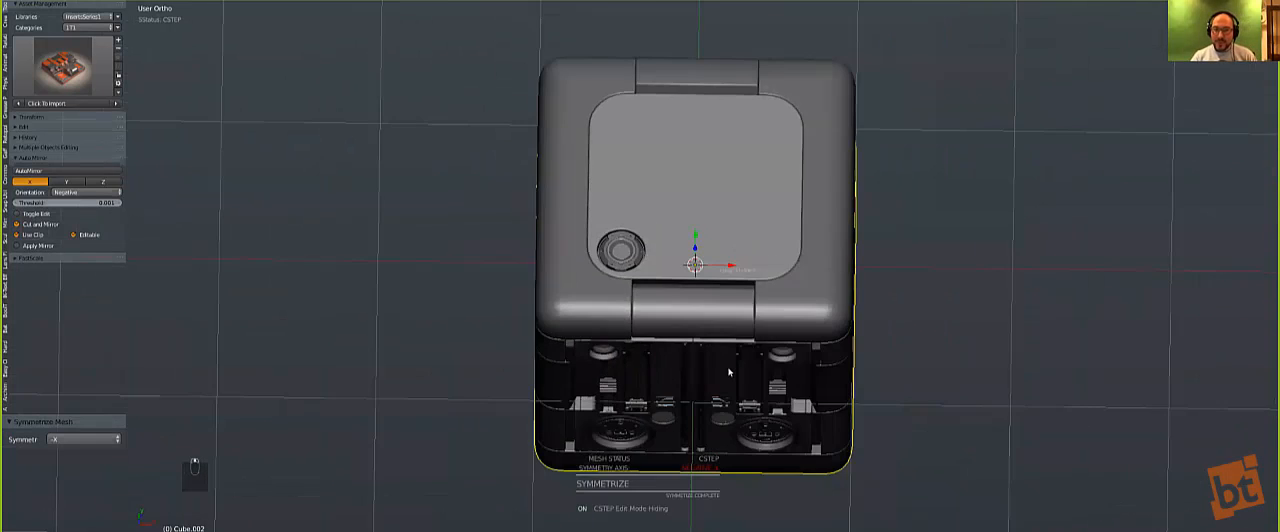
middle_click_drag(730, 368, 708, 212)
right_click(702, 202)
key("alt+x")
key("a")
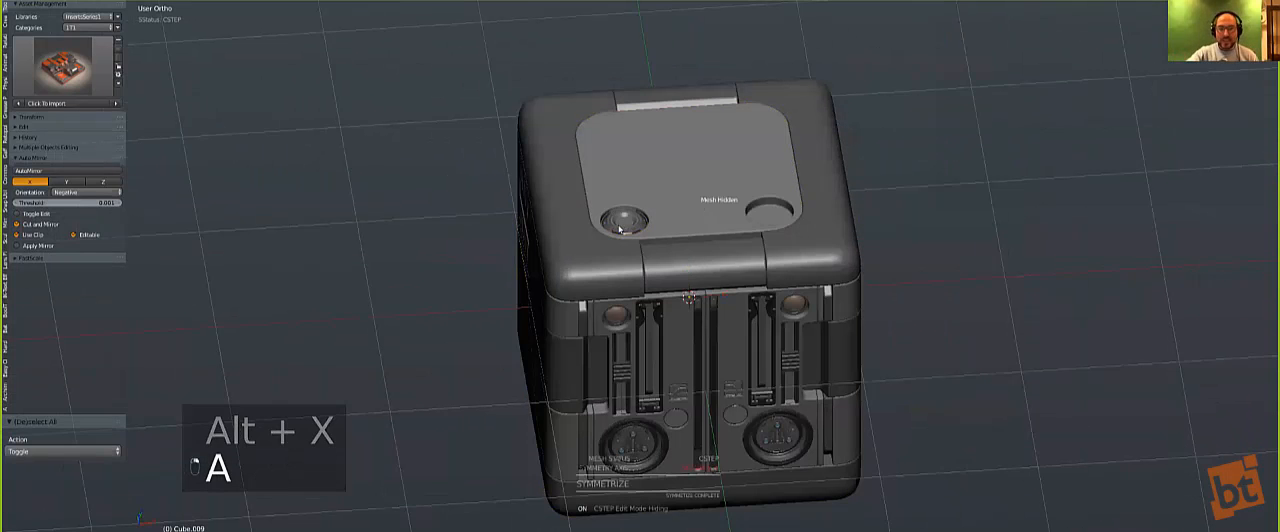
key("alt+shift+x")
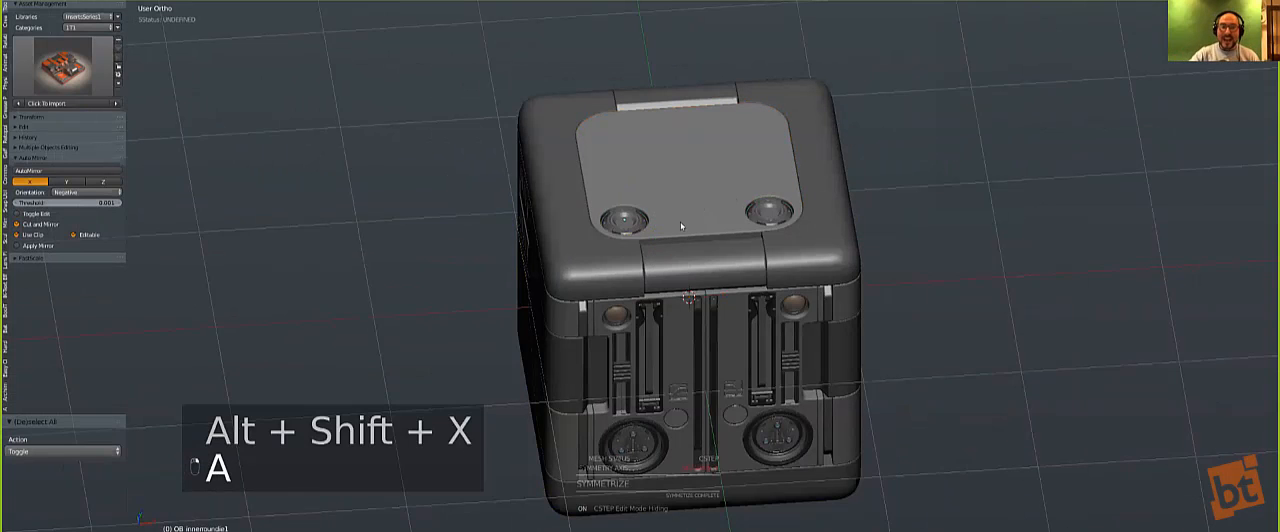
Step: Add the xser insert, scale it by 0.949 and place it on the top panel behind the left round insert
key("q")
left_click(655, 437)
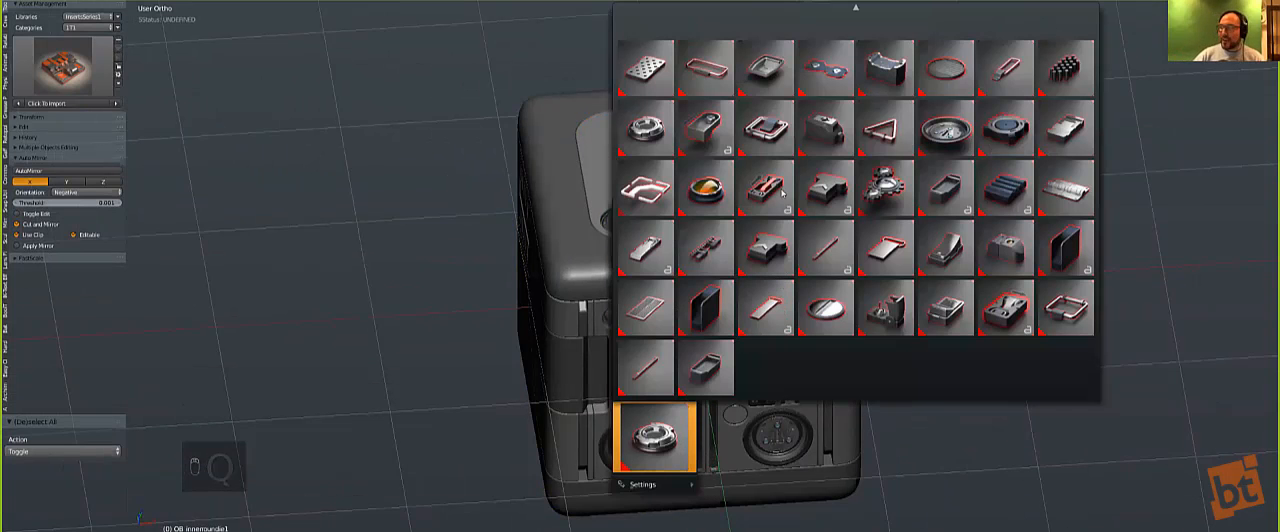
left_click(827, 70)
key("KP_7")
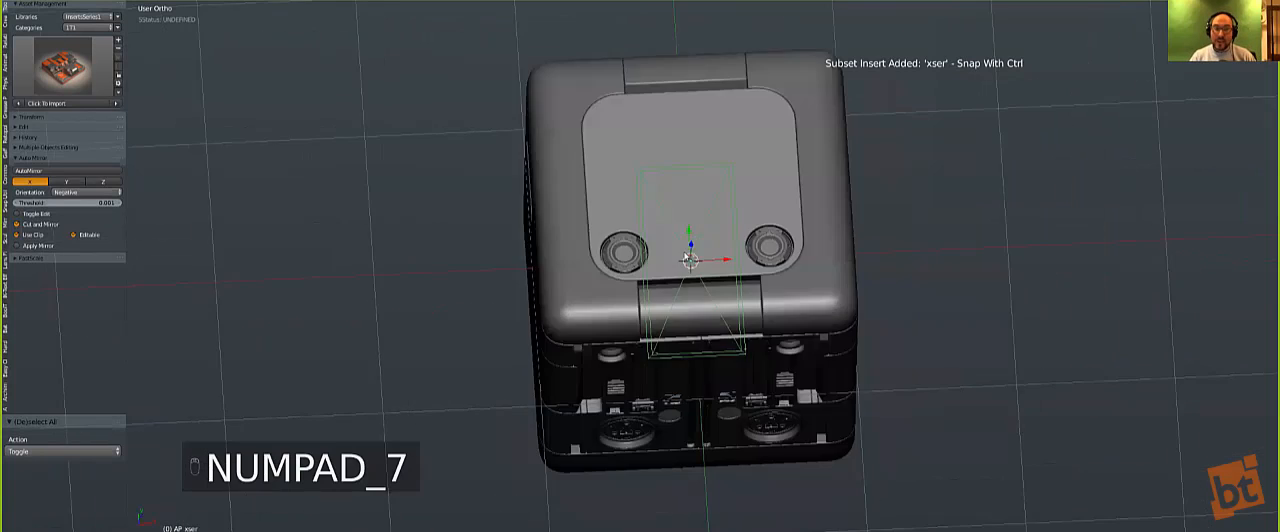
key("g")
left_click(653, 206)
key("s")
left_click(697, 266)
key("g")
left_click(695, 261)
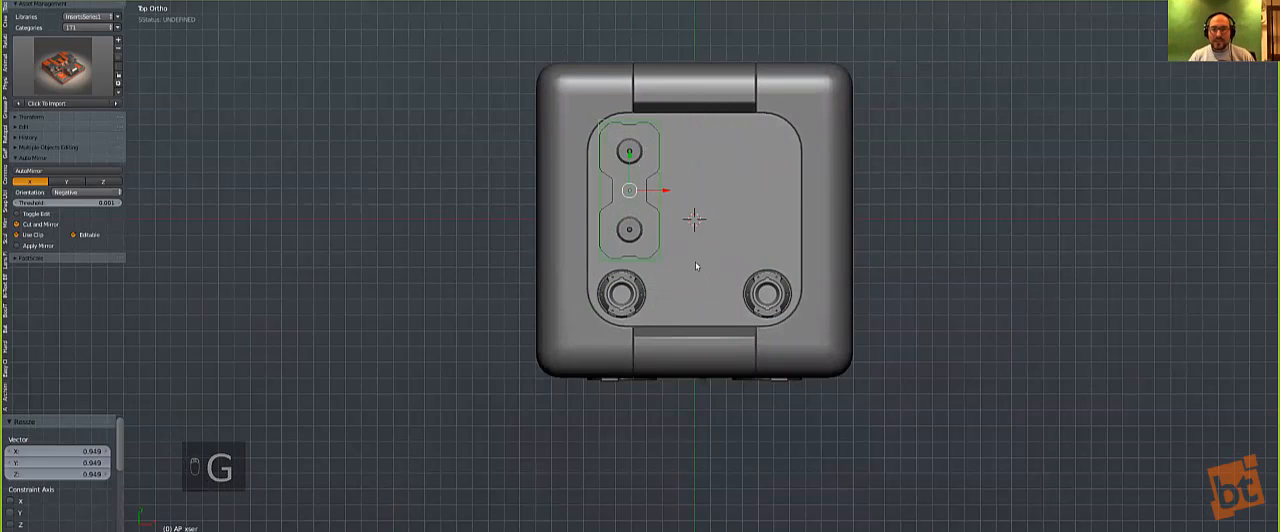
Step: Shift the xser insert by -0.028 in X and -0.009 in Y, and merge it into the top panel
scroll(720, 246, "up", 3)
scroll(720, 246, "up", 2)
key("g")
left_click(710, 255)
right_click(709, 251, "shift")
key("q")
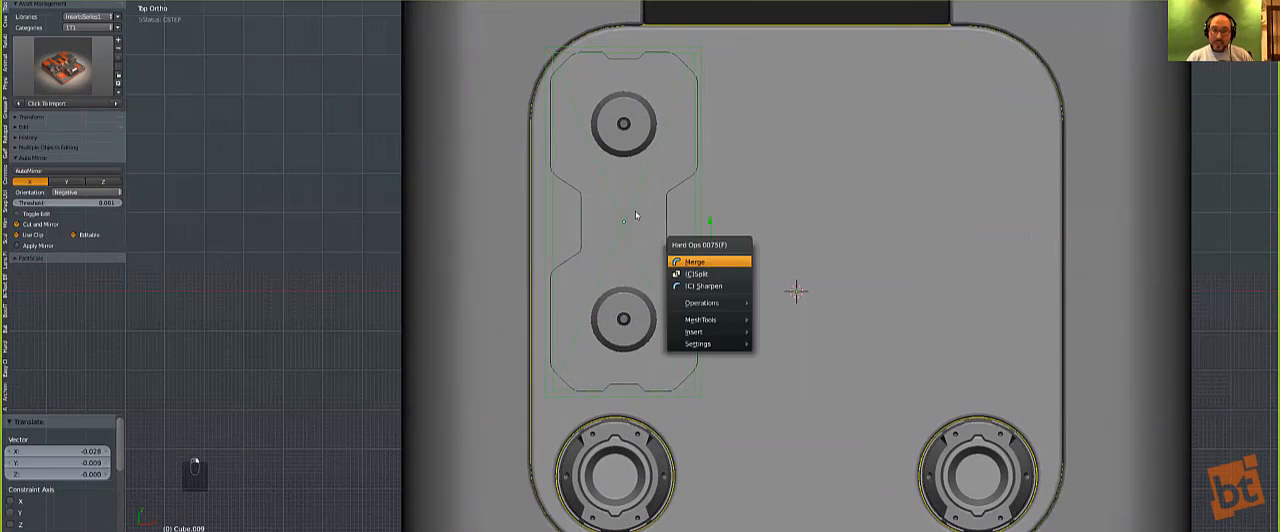
key("Return")
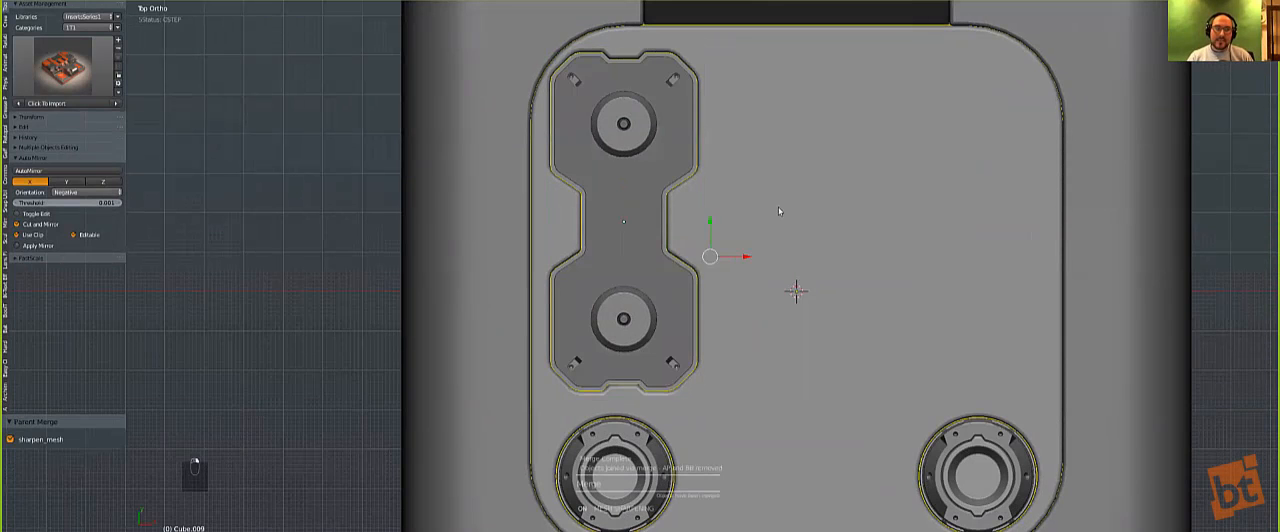
Step: Mirror the merged xser insert and its top panel recess across X
key("alt+shift+x")
key("a")
key("alt+x")
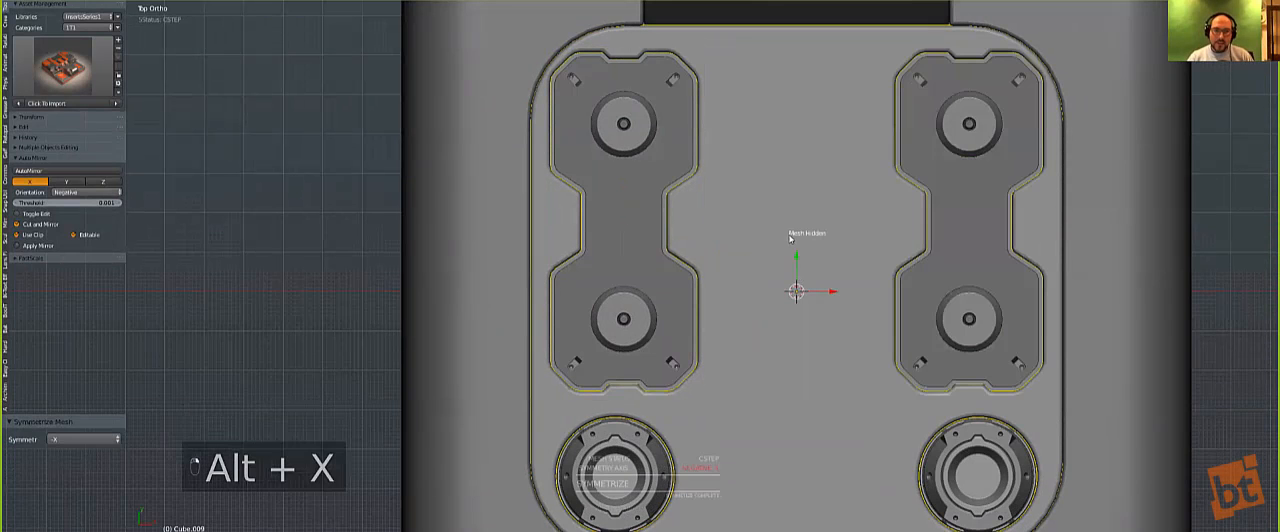
scroll(793, 284, "down", 5)
key("a")
middle_click_drag(787, 279, 784, 233)
key("a")
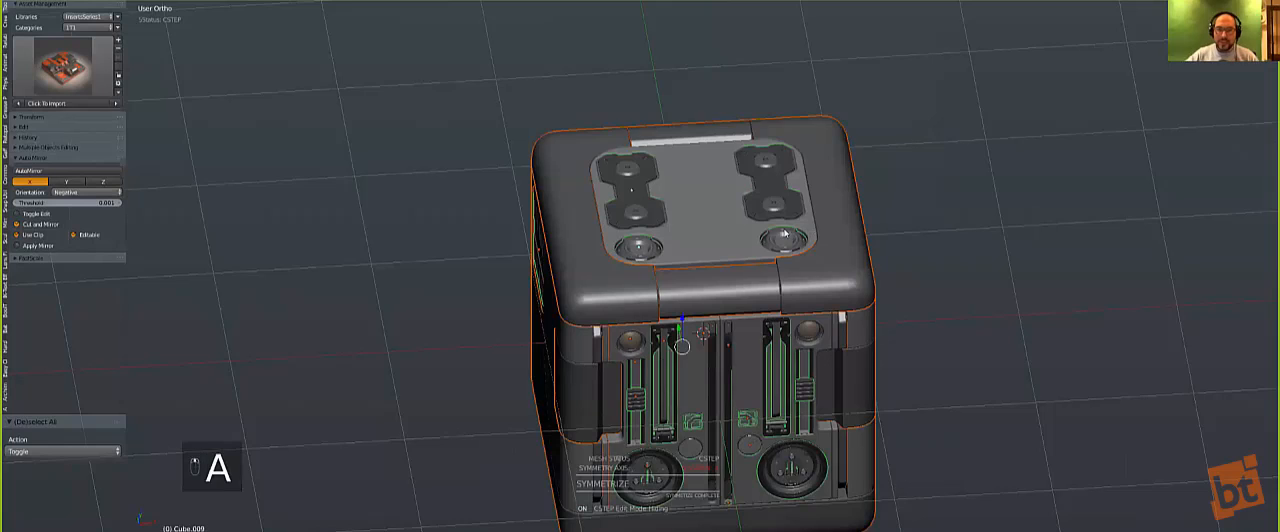
Step: Link the side body's material to the top centre strip and clear the selection
key("KP_1")
key("KP_5")
scroll(727, 237, "down", 2)
right_click(727, 237)
right_click(576, 289, "shift")
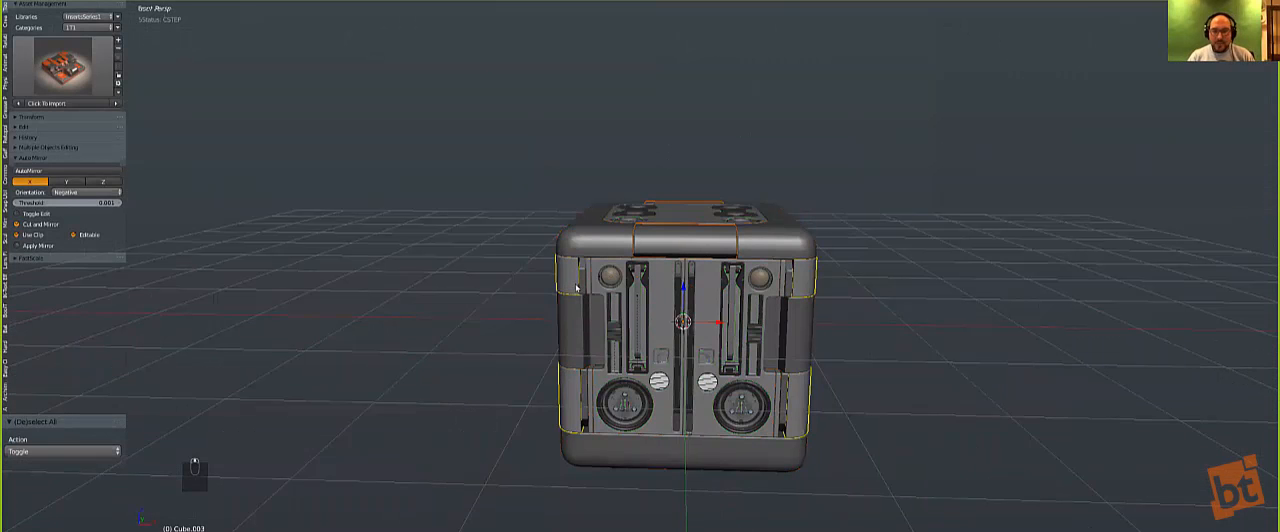
key("ctrl+l")
left_click(576, 285)
key("a")
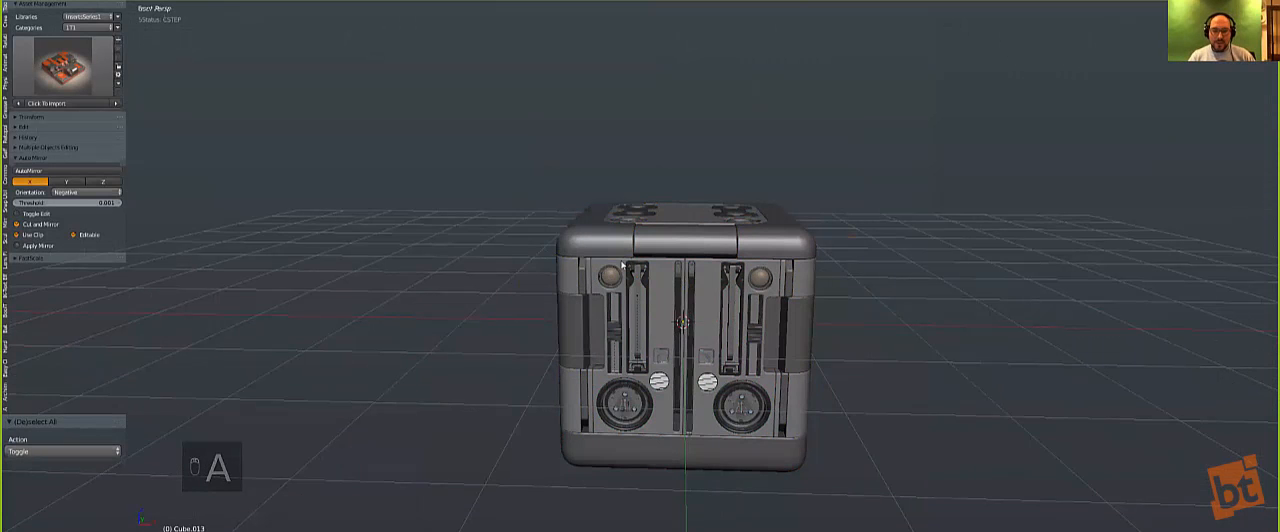
Step: Add the boxycam insert and move it by -0.662 in X and -0.659 in Y towards the front left corner
right_click(670, 291)
right_click(664, 297)
middle_click_drag(664, 297, 646, 316)
key("a")
key("q")
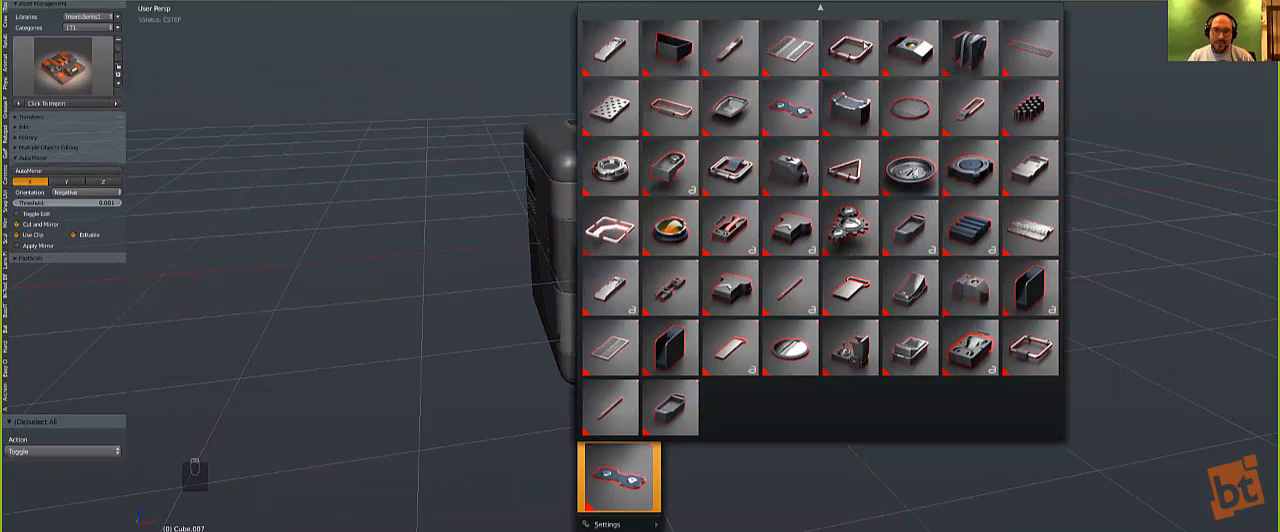
left_click(893, 47)
middle_click_drag(612, 255, 620, 275)
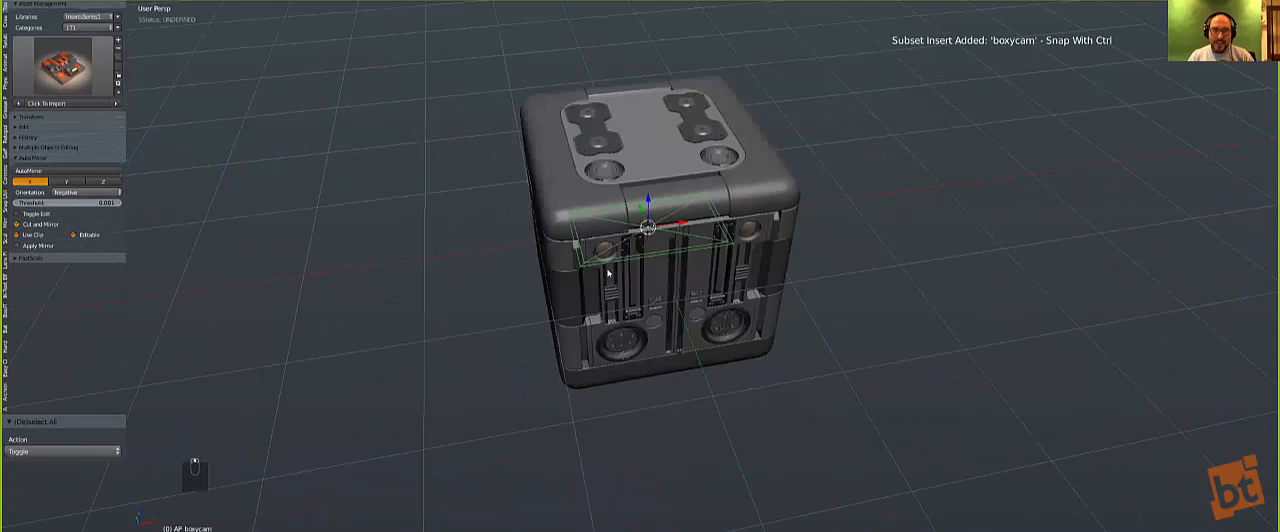
key("KP_7")
key("KP_5")
scroll(657, 283, "up", 2)
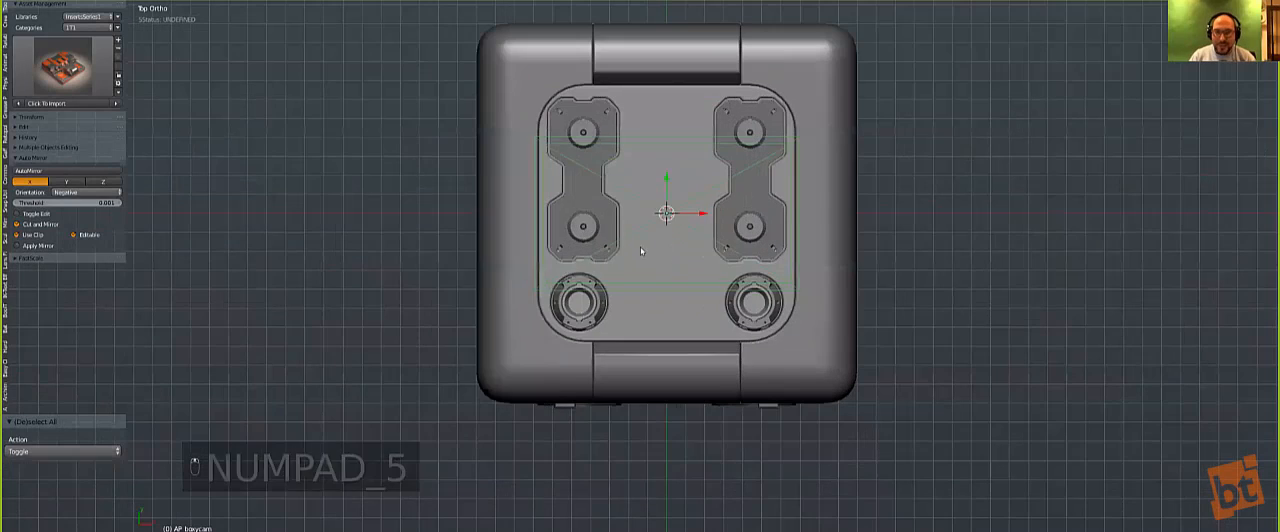
key("g")
left_click(545, 337)
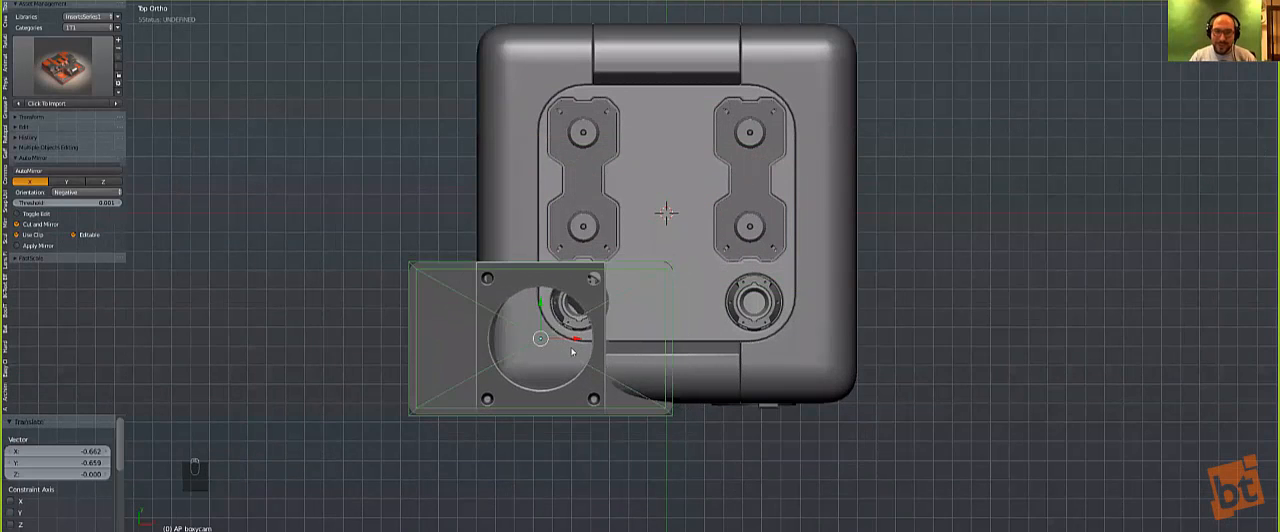
Step: Shrink the boxycam insert, raise it onto the front face's left side panel and rotate it 90° to face forward
key("s")
left_click(560, 336)
key("KP_1")
key("g")
left_click(514, 196)
key("KP_Decimal")
key("r")
key("r")
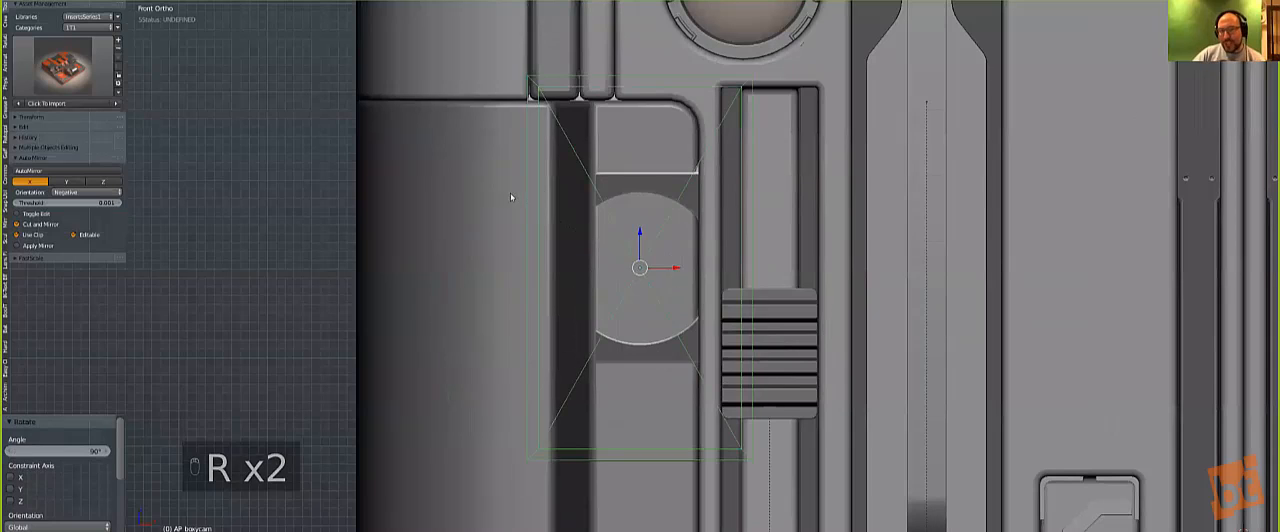
left_click(715, 308)
Step: Scale the boxycam insert by 0.391, reduce it slightly more and place it near the top of the left side panel
key("s")
left_click(718, 311)
key("g")
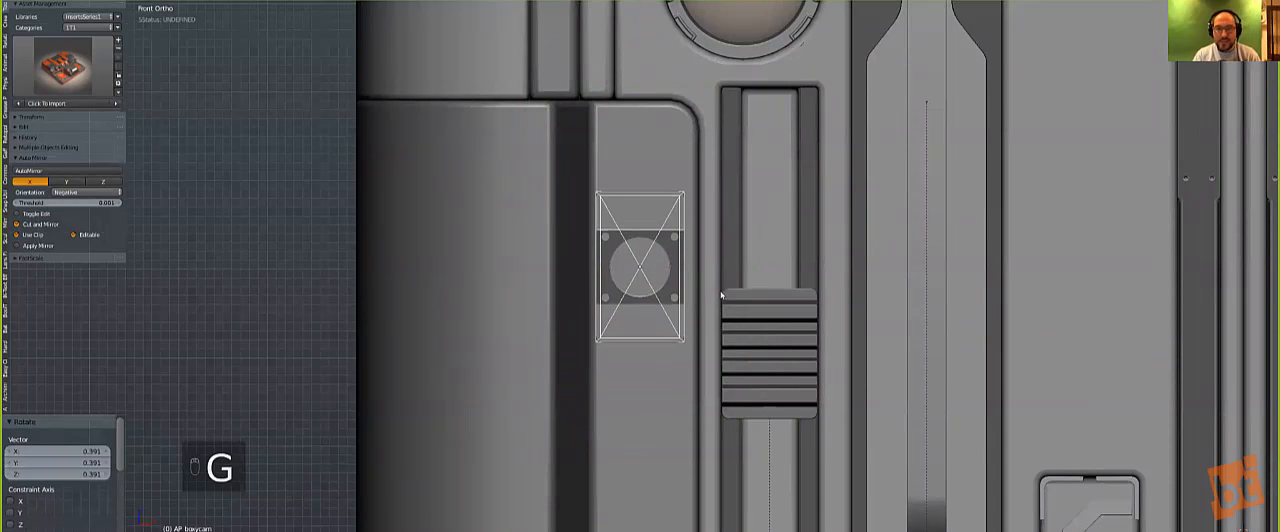
left_click(719, 249)
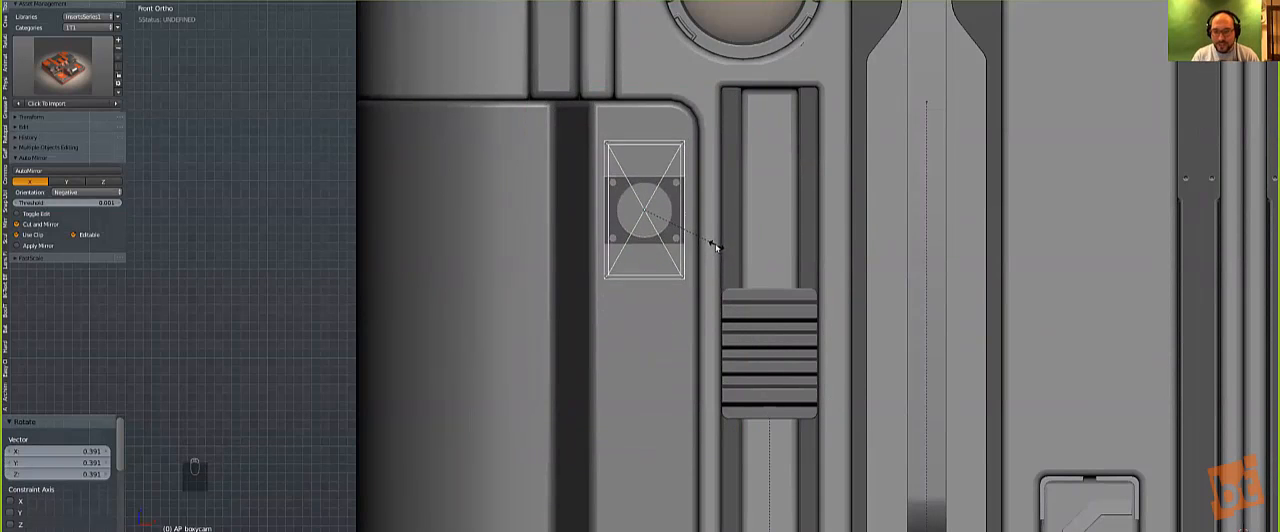
left_click(717, 247)
key("g")
left_click(717, 228)
Step: Run Cstep on the side body, then merge the boxycam insert into its left front panel
right_click(657, 306)
key("q")
left_click(617, 355)
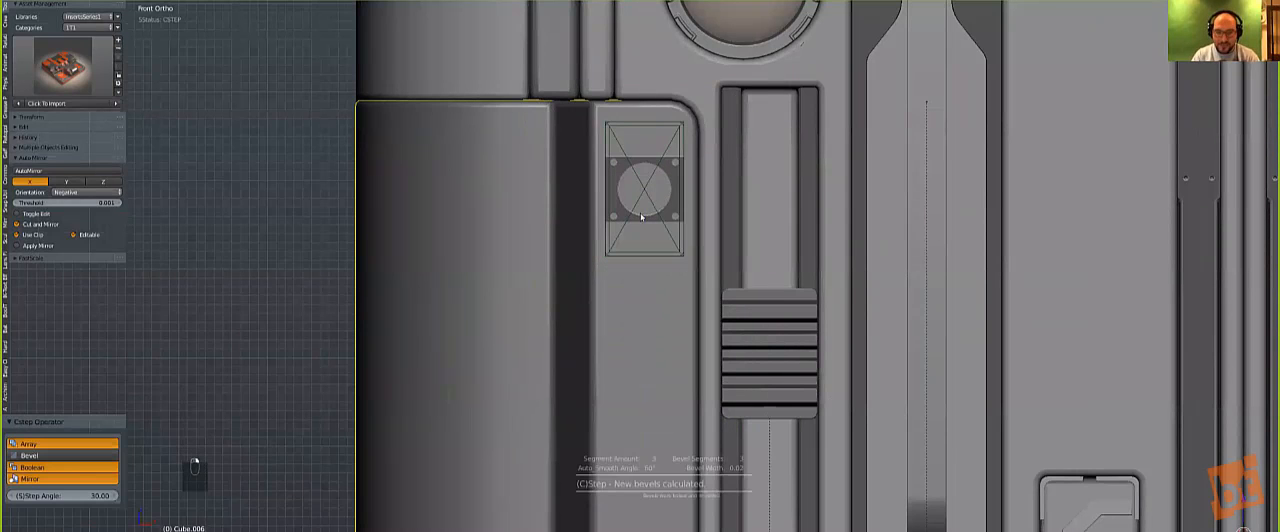
key("z")
right_click(626, 234)
key("z")
right_click(643, 306, "shift")
key("q")
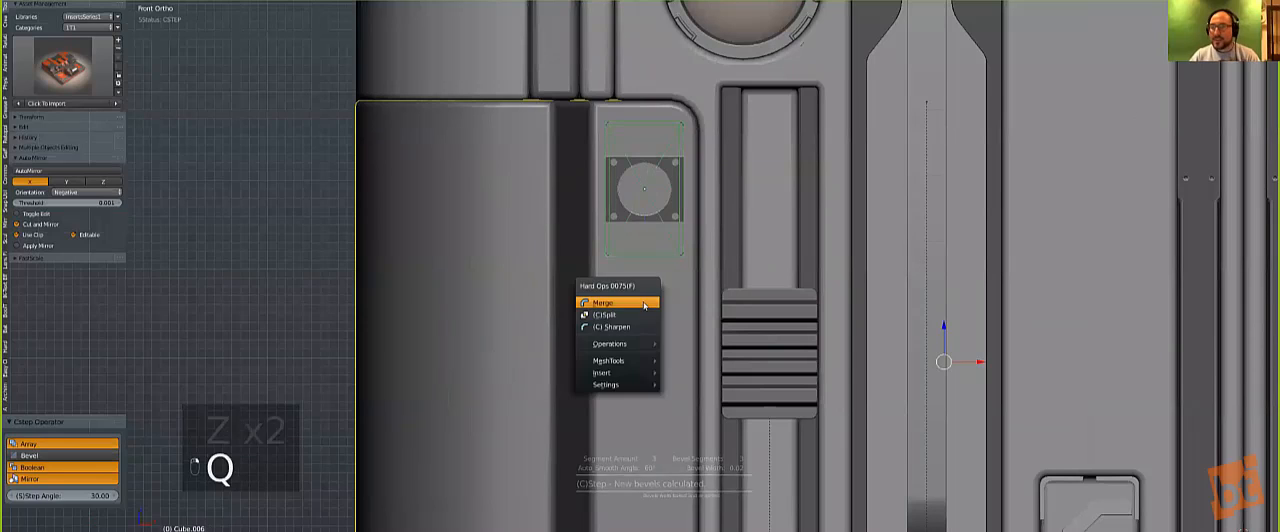
left_click(645, 306)
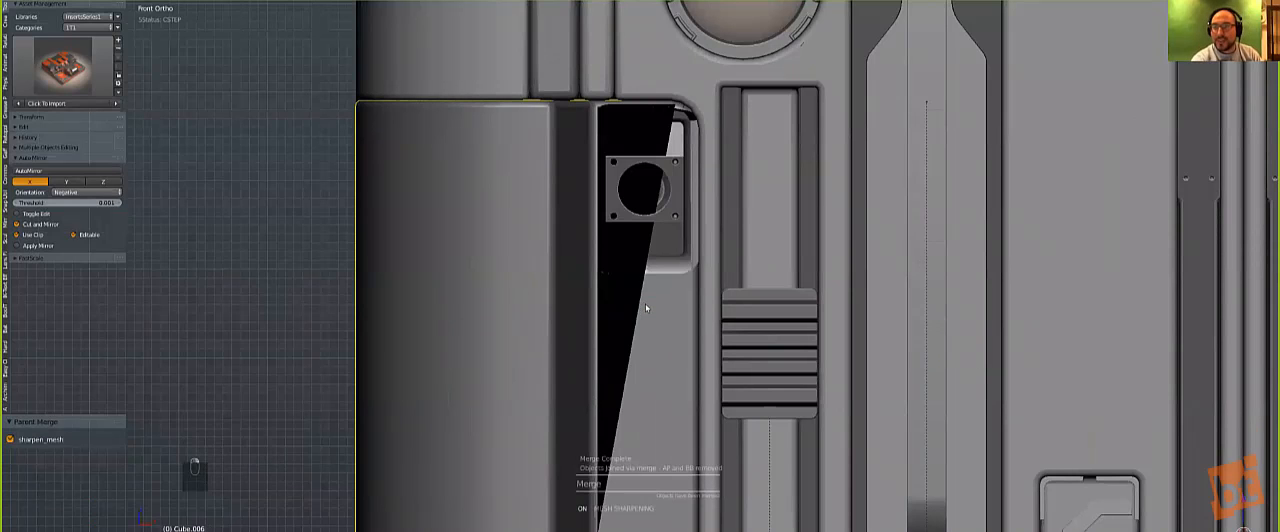
Step: Bevel the merged side body with a 0.004 width, 3 segments and a 0.70 profile, and clear the selection
key("q")
left_click(645, 310)
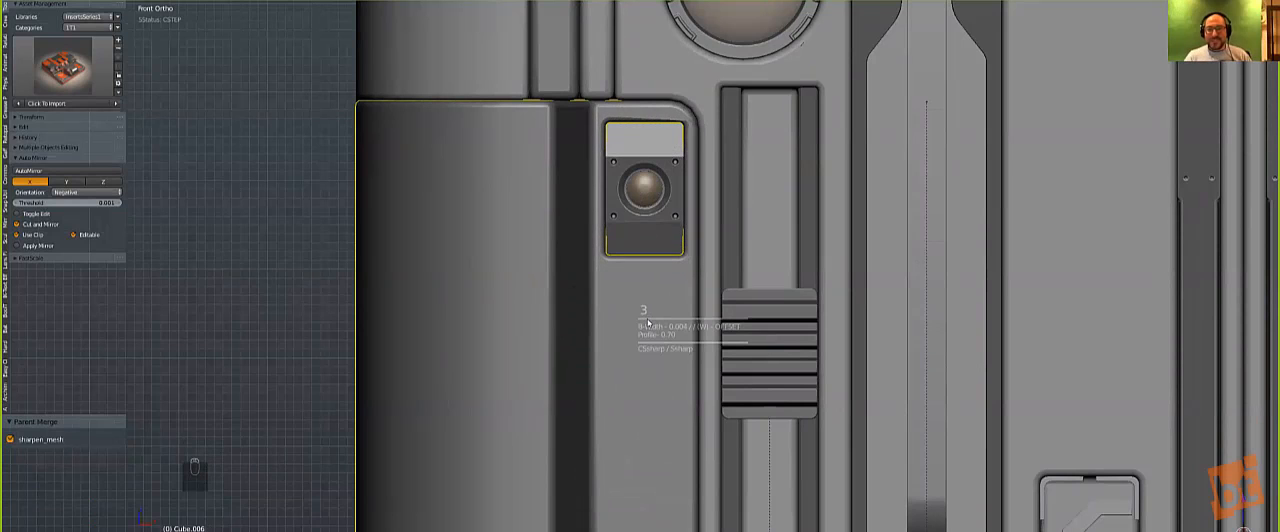
left_click(648, 322)
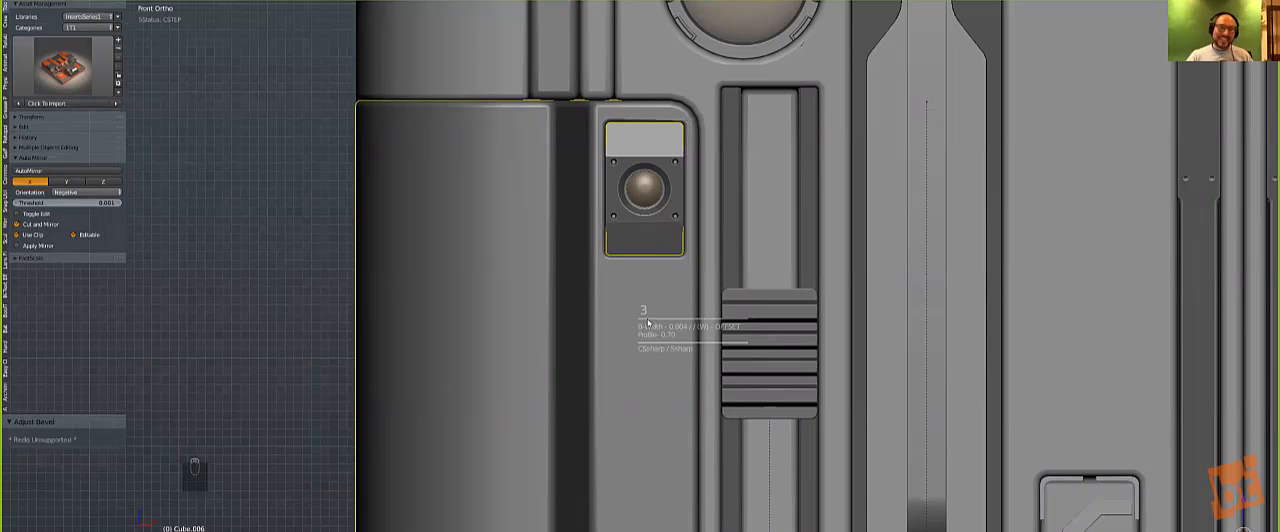
scroll(632, 361, "down", 6)
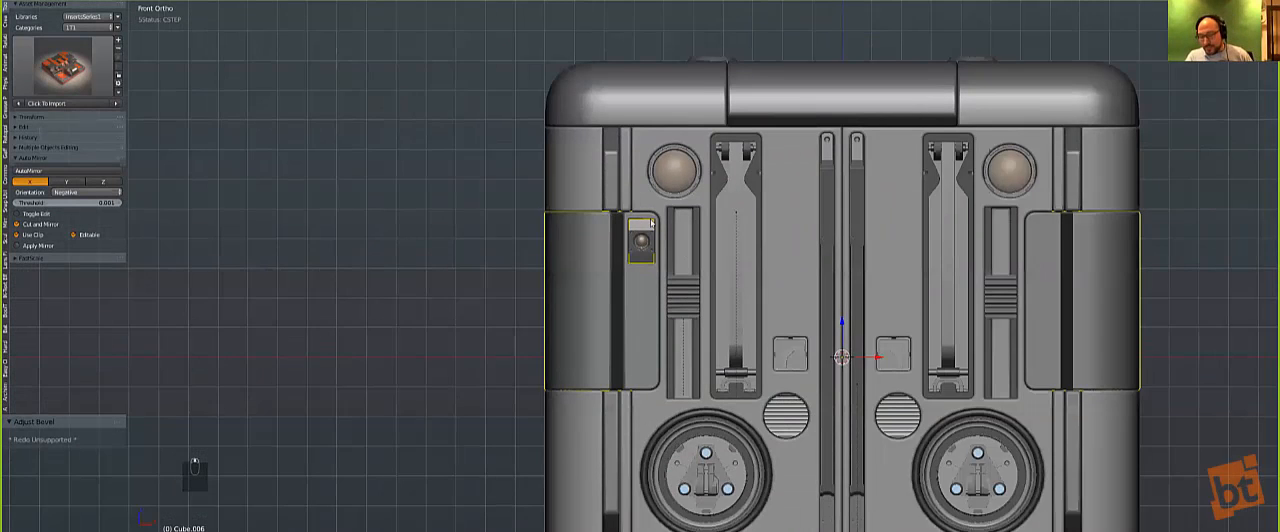
scroll(651, 223, "up", 1)
key("a")
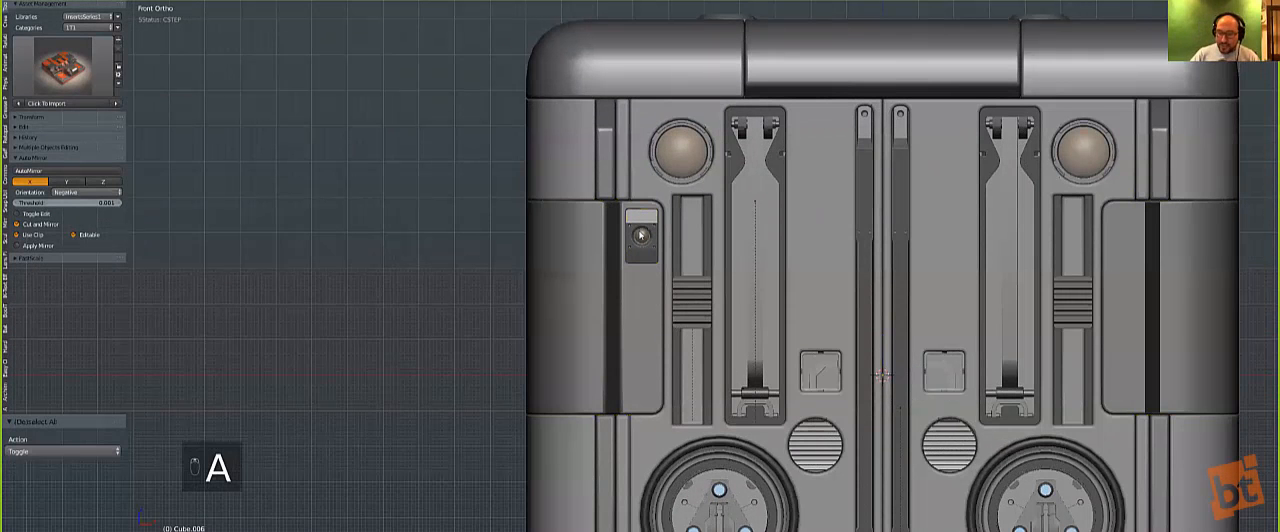
Step: Mirror the merged boxycam insert and its side panel recess across X
key("a")
key("alt+shift+x")
key("a")
right_click(611, 284)
key("alt+x")
key("a")
Step: Add the inset insert from the Hard Ops insert library to the scene
middle_click_drag(580, 252, 646, 328, "shift")
scroll(498, 187, "down", 1)
scroll(646, 328, "down", 1)
key("q")
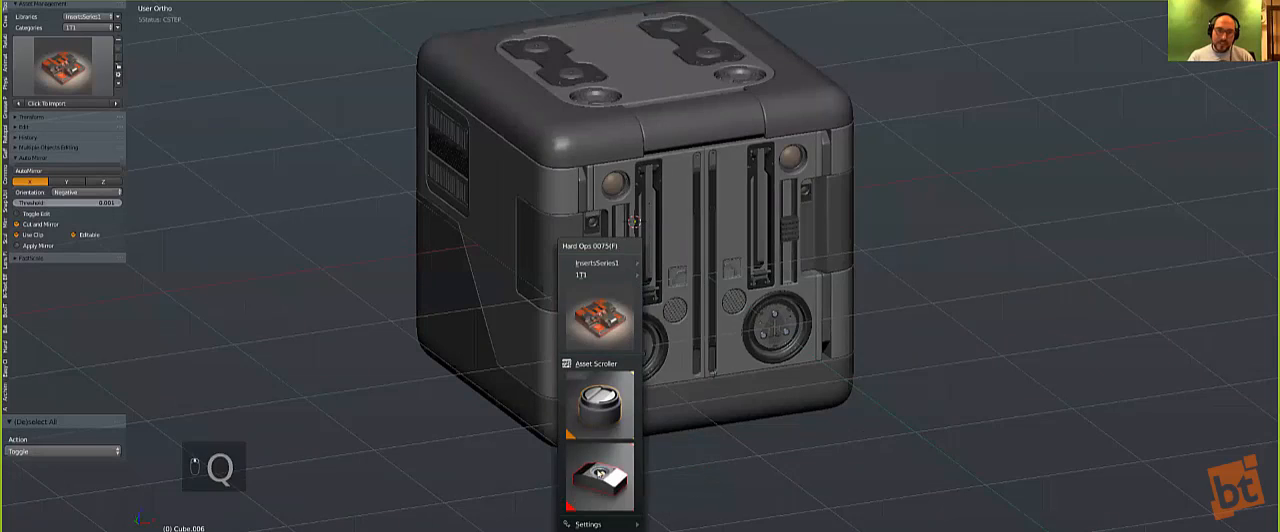
left_click(602, 480)
left_click(647, 362)
middle_click_drag(613, 318, 654, 326)
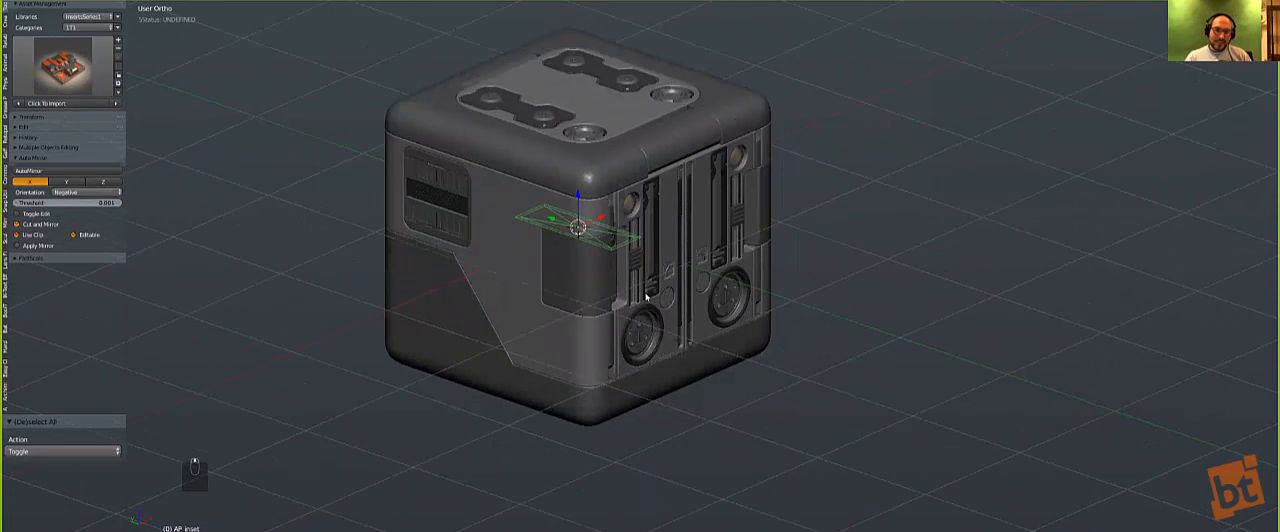
Step: Stand the inset insert upright on the front face left of the centre seam and scale it by 0.336
key("KP_1")
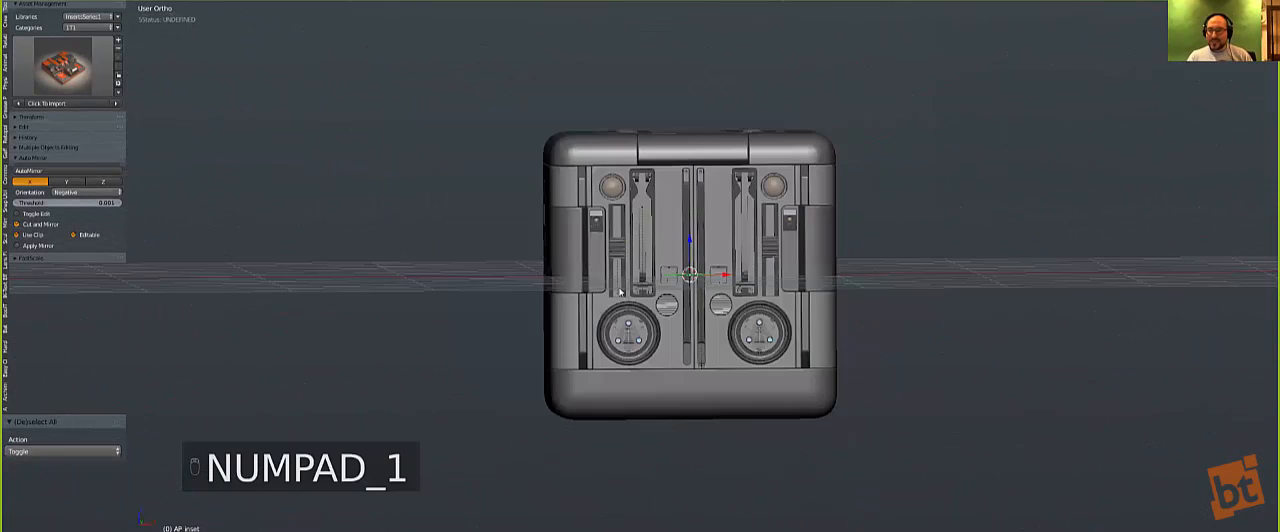
scroll(733, 283, "up", 2)
right_click(698, 198)
key("shift+r")
key("shift+r")
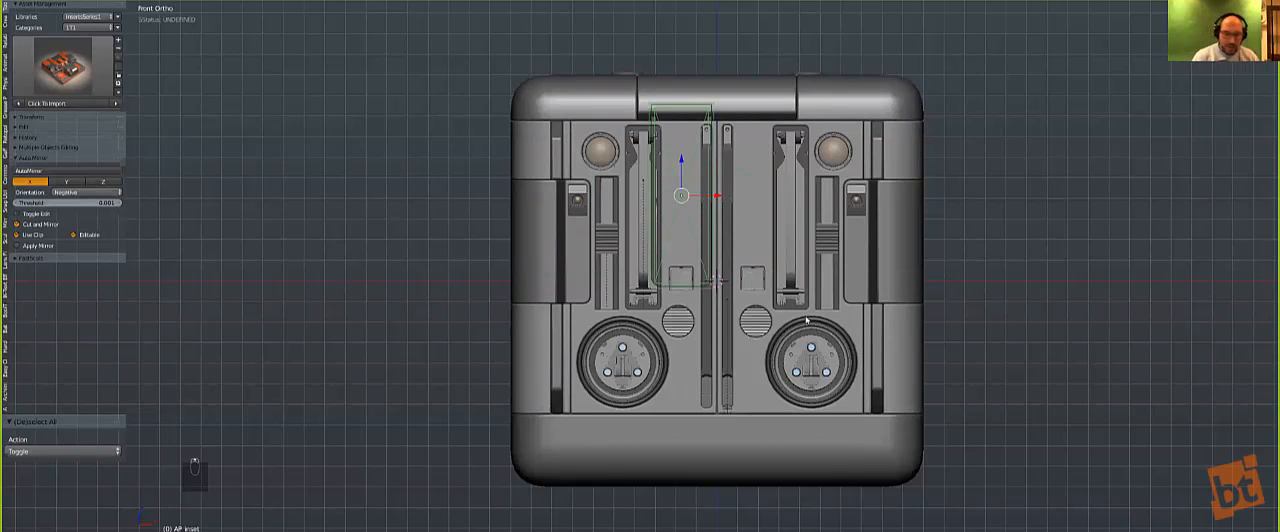
scroll(808, 316, "up", 3)
key("s")
left_click(745, 195)
scroll(693, 384, "down", 2)
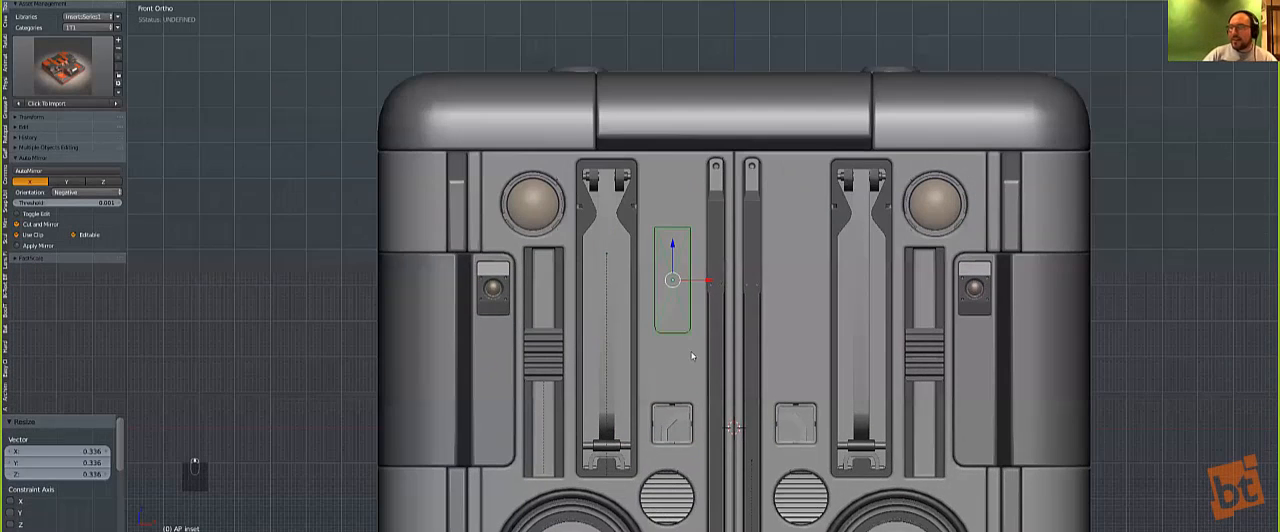
Step: Move the inset insert by 0.008 in X and 0.221 in Z to the front panel's upper edge
scroll(700, 274, "up", 2)
key("g")
left_click(697, 272)
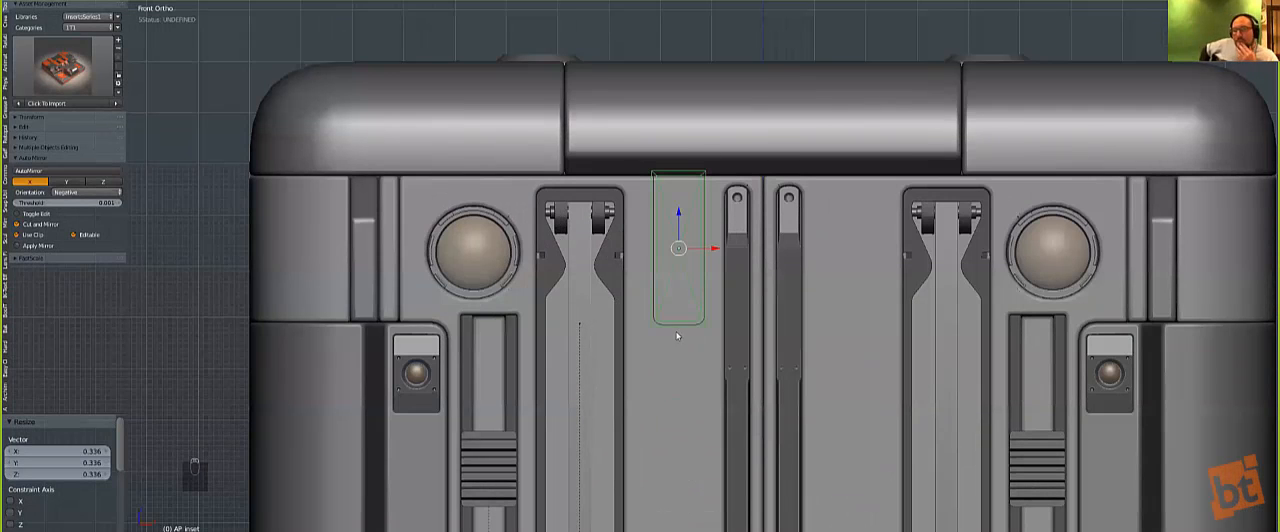
Step: Try to merge the inset insert into the left half of the front panel, and undo the merge
right_click(685, 386, "shift")
key("q")
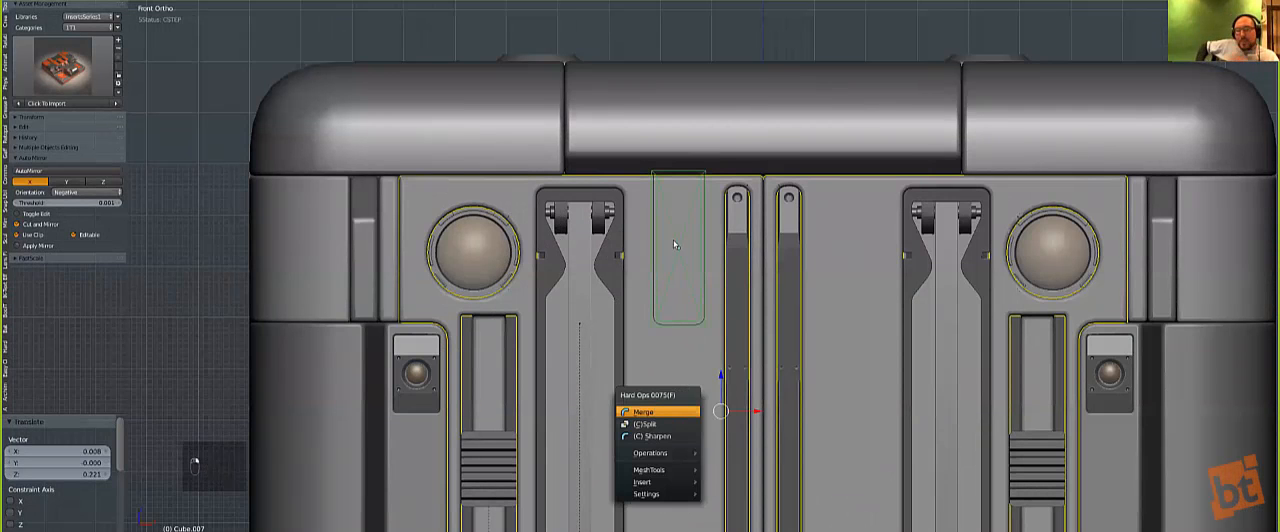
key("Return")
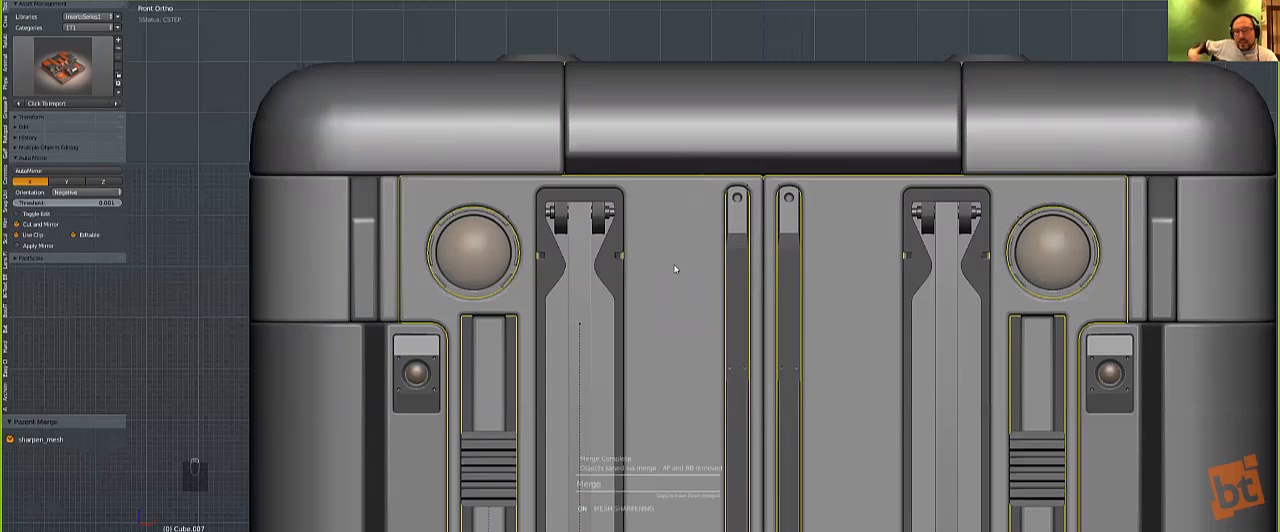
key("ctrl+z")
scroll(675, 269, "up", 2)
key("ctrl+z")
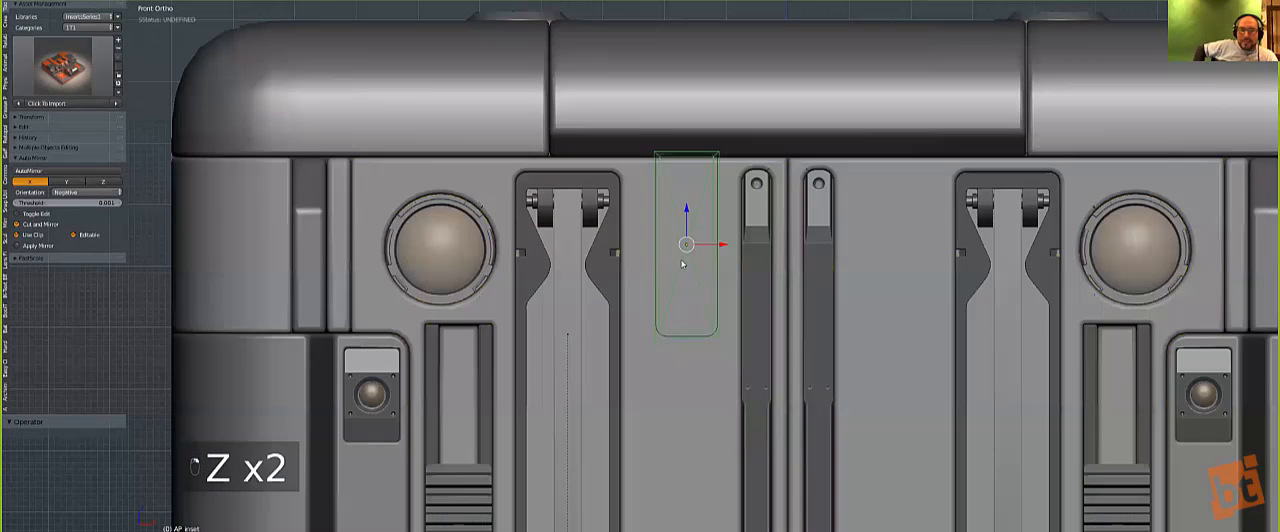
Step: Move the inset insert 0.346 along X to the front panel's right half and merge it there
key("g")
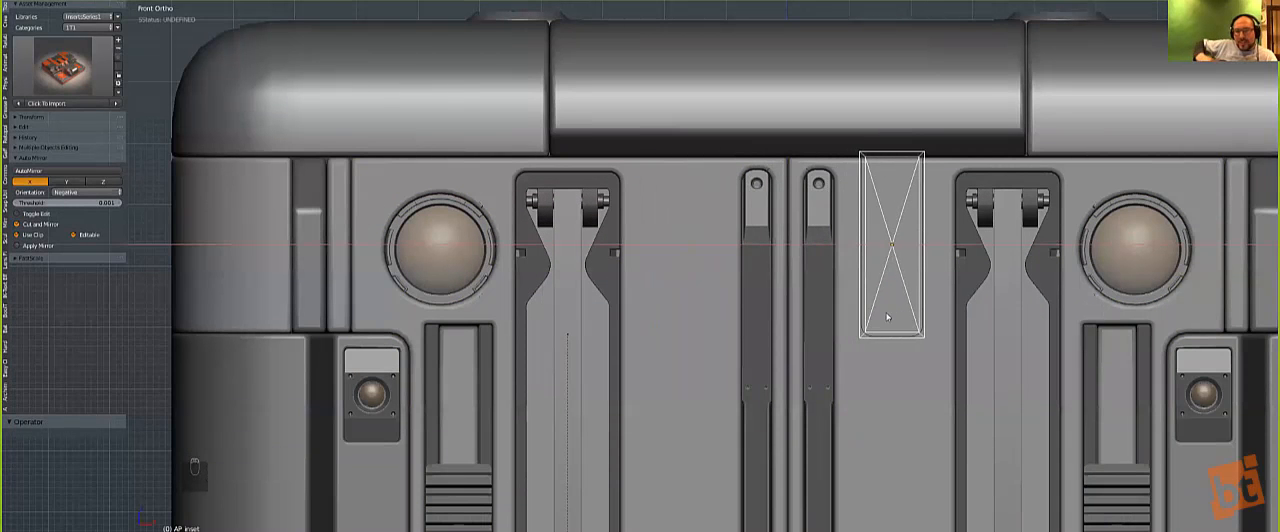
left_click(896, 348)
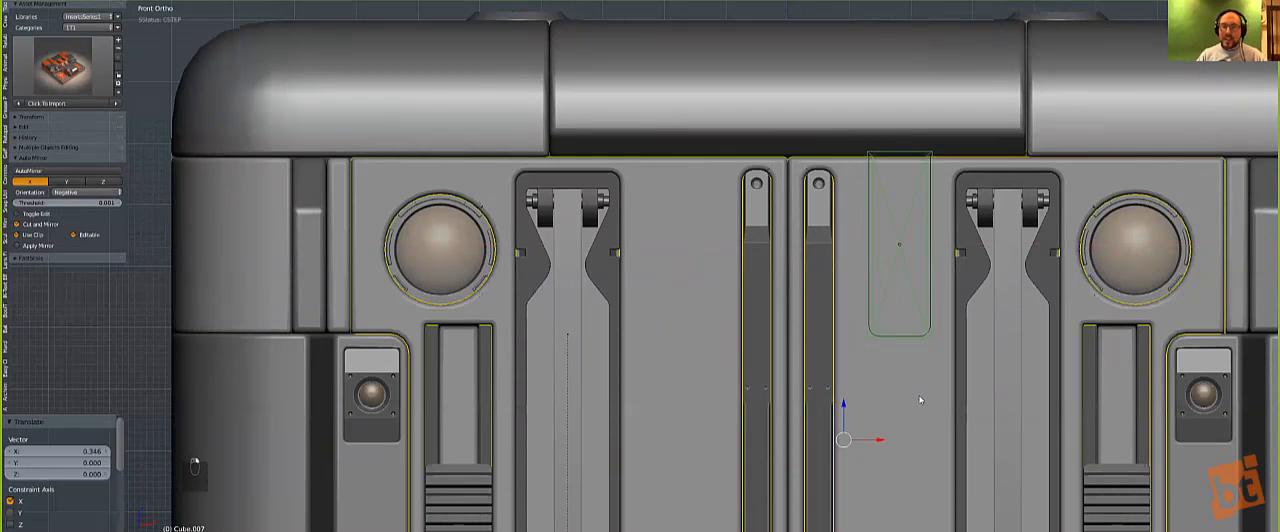
key("q")
left_click(906, 403)
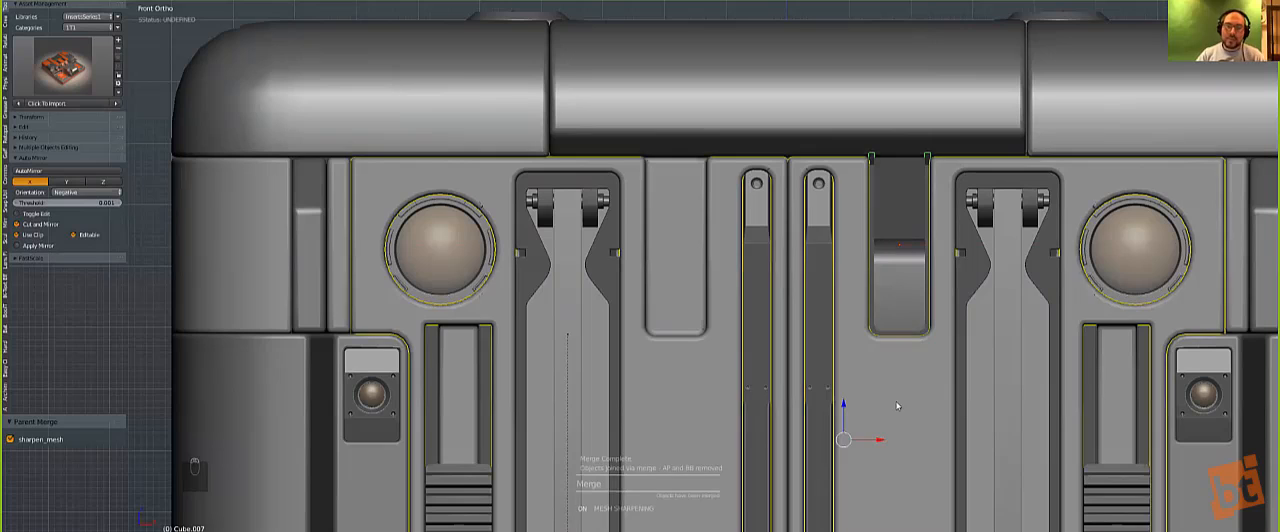
Step: Mirror the merged inset piece across X onto the left half of the front face and clear the selection
key("alt+shift+x")
key("a")
scroll(660, 312, "down", 8)
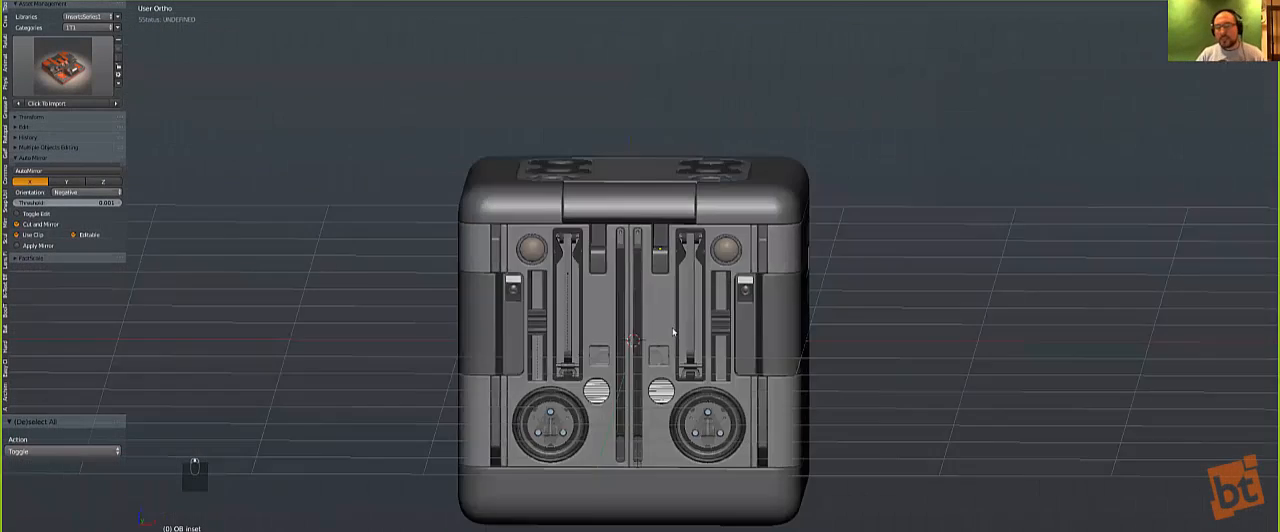
middle_click_drag(660, 330, 648, 372)
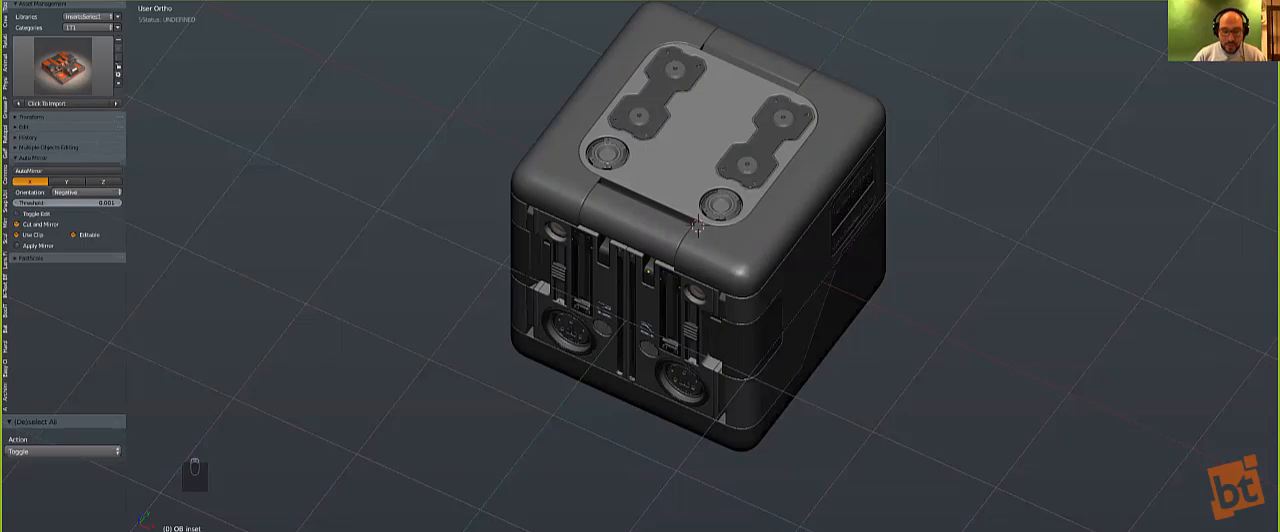
Step: Select all parts of the cube and apply their Hook modifiers in one batch
key("KP_1")
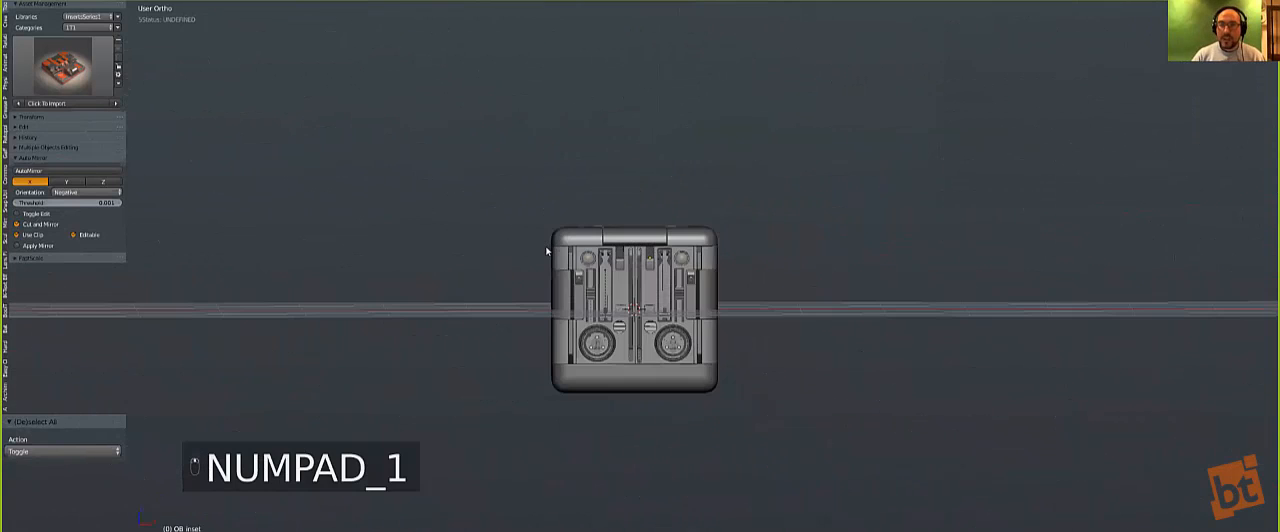
key("KP_5")
scroll(546, 251, "up", 5)
key("a")
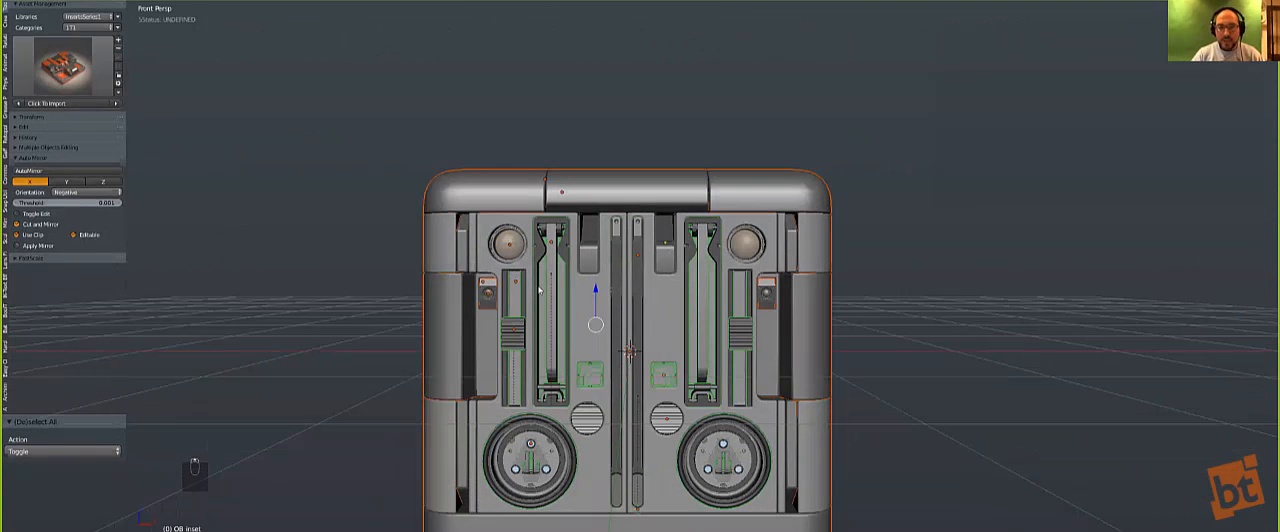
scroll(540, 290, "down", 2)
middle_click_drag(540, 290, 595, 329)
key("a")
scroll(595, 329, "down", 1)
key("a")
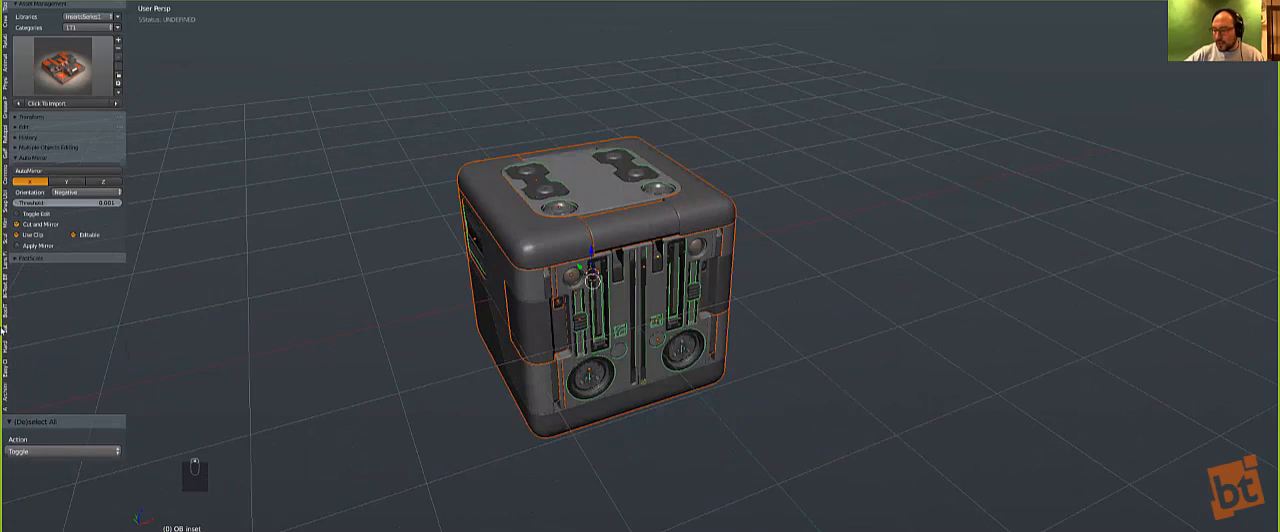
left_click(6, 328)
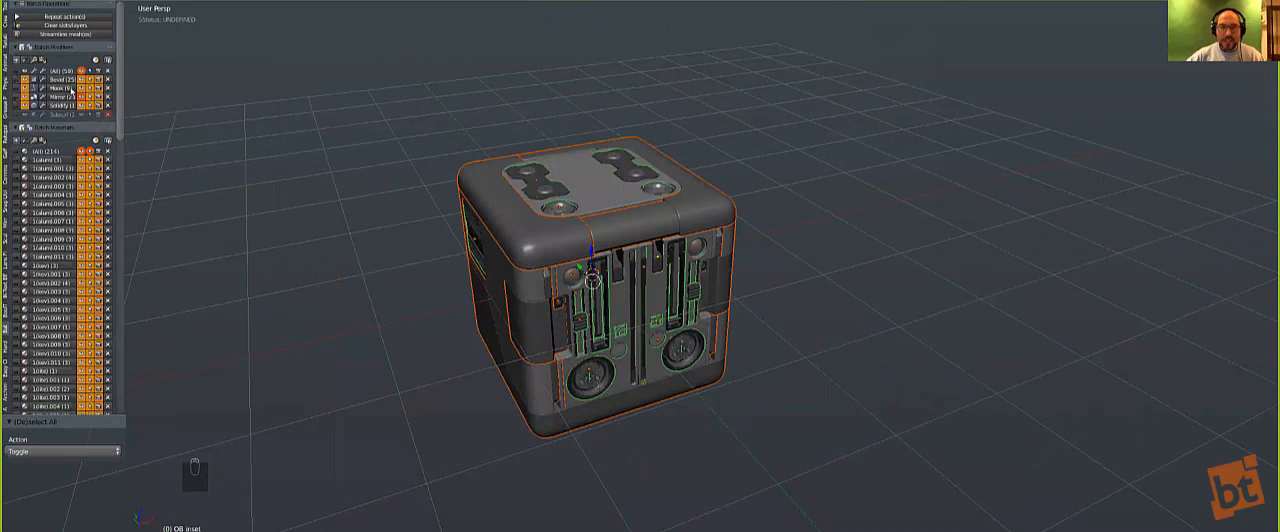
left_click(36, 94)
left_click(35, 89)
key("a")
key("a")
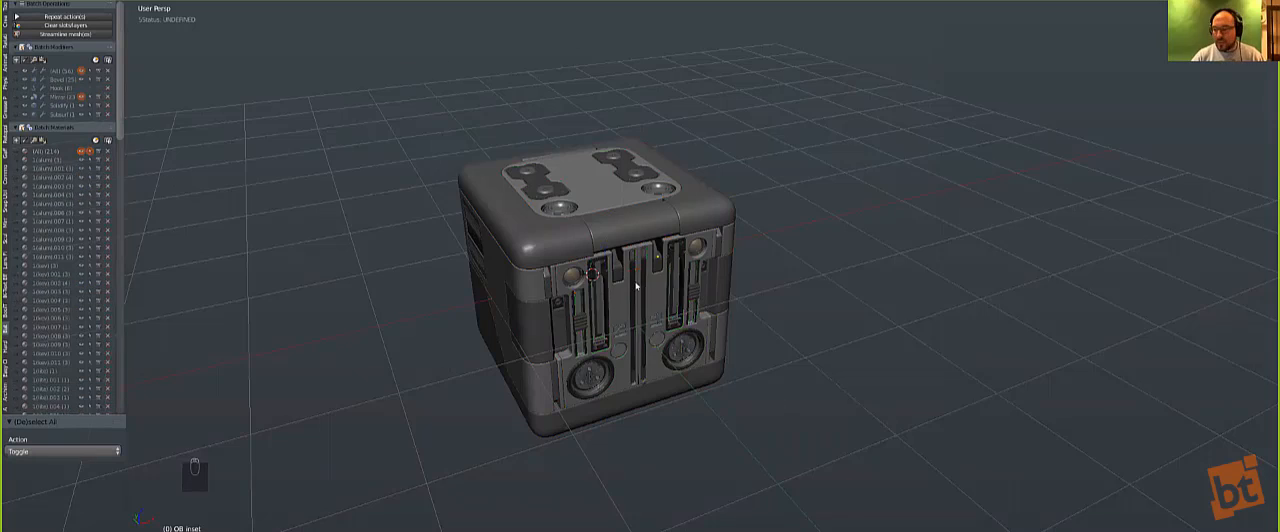
Step: Select all the cube's parts in front view, raise them until the base sits on the ground line, and clear the selection
scroll(620, 295, "up", 4)
key("a")
key("KP_1")
key("KP_5")
key("a")
key("g")
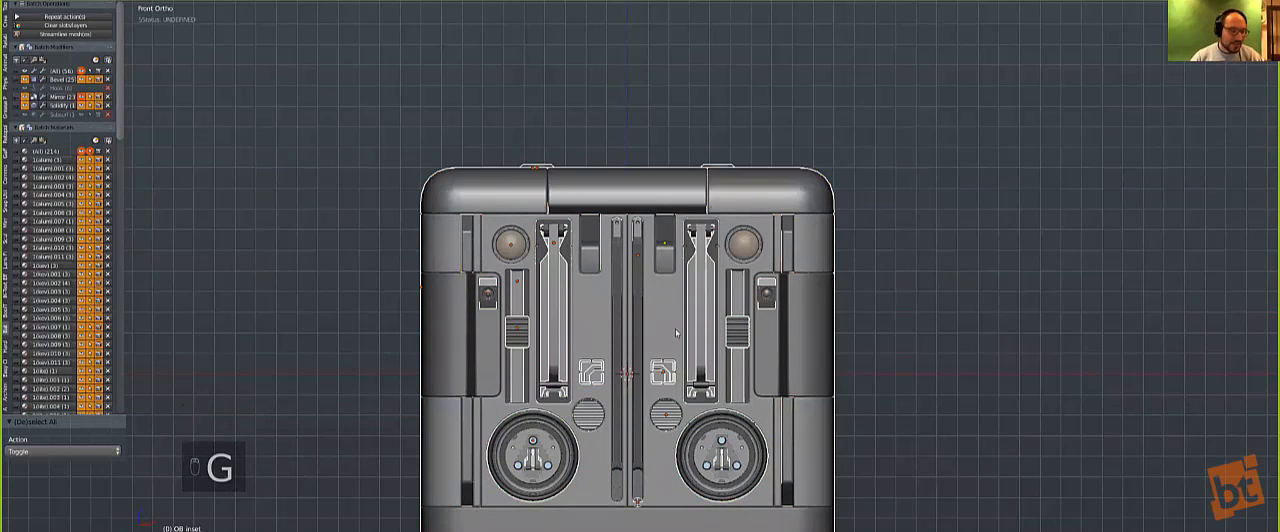
middle_click(677, 266)
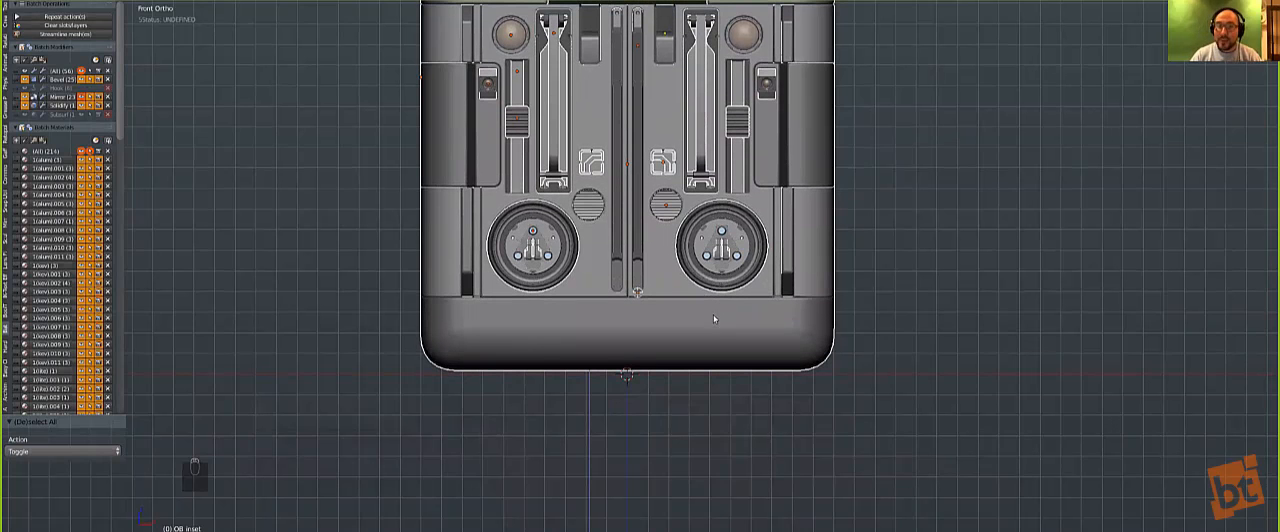
left_click(716, 323)
key("a")
Step: Reset the 3D cursor to the origin, add a mesh plane beneath the cube and scale it up
scroll(657, 272, "down", 3)
key("shift+c")
key("shift+a")
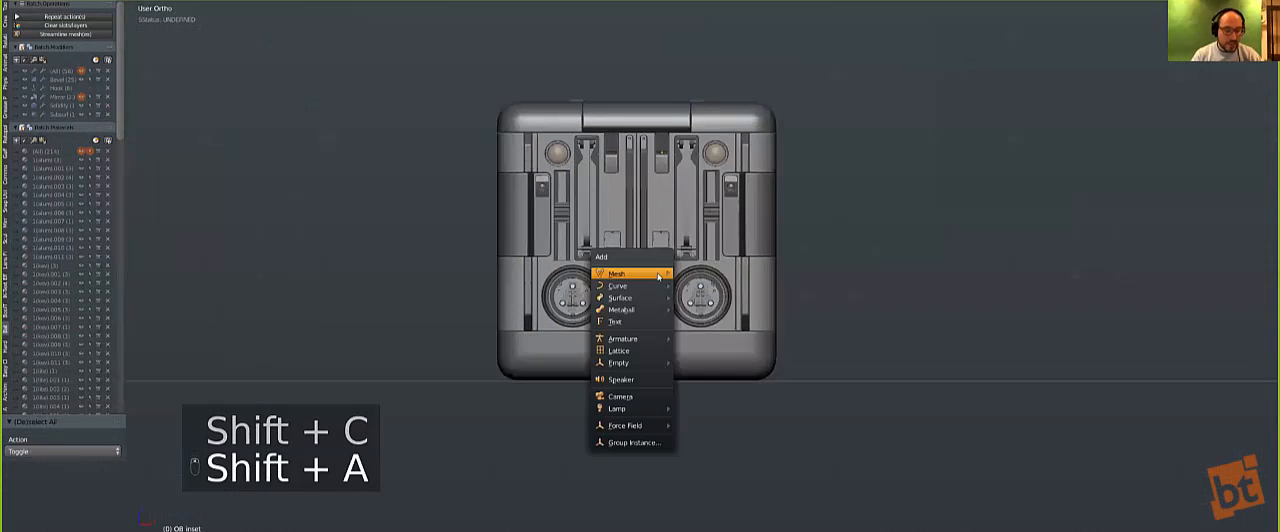
mouse_move(660, 274)
left_click(698, 14)
key("s")
left_click(935, 363)
scroll(676, 369, "down", 3)
scroll(575, 344, "down", 1)
Step: Enlarge the plane further in Edit Mode so it forms a wide floor around the cube
middle_click_drag(664, 416, 694, 449)
key("s")
left_click(675, 430)
key("Tab")
scroll(674, 397, "down", 5)
key("s")
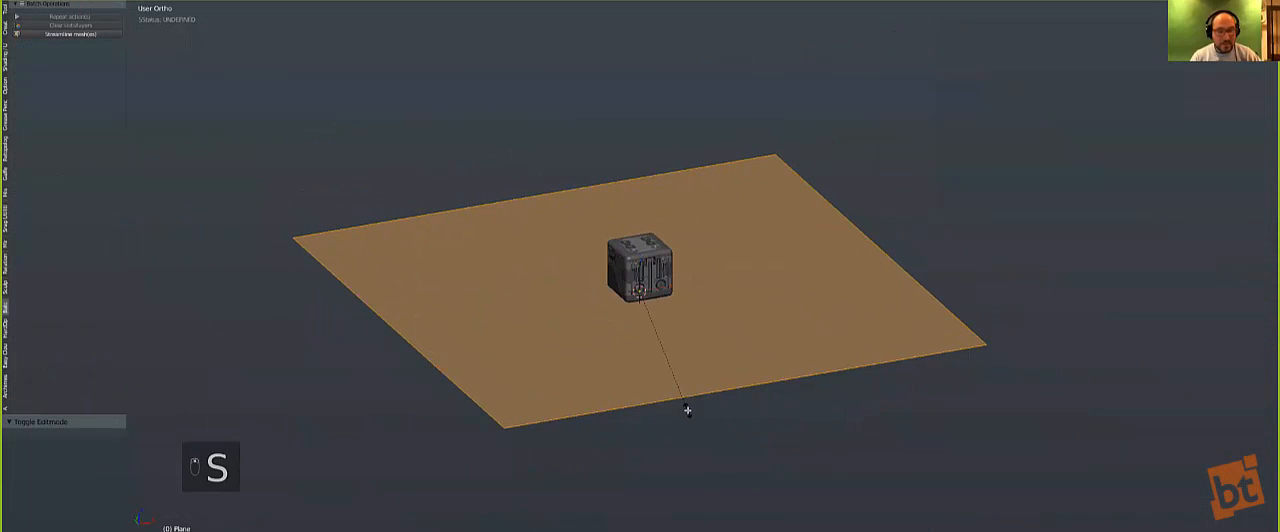
left_click(687, 410)
Step: Extrude the floor's rear edge upward into a backdrop wall and raise the wall's upper edge 7.266 along Z
key("Tab")
key("Tab")
key("Tab")
right_click(519, 196)
key("e")
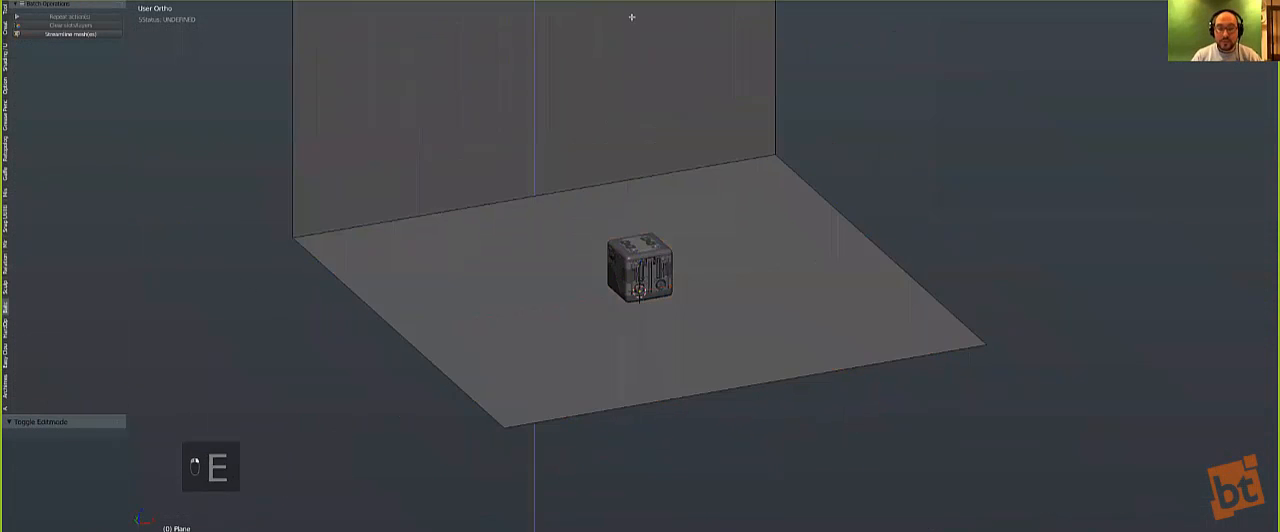
left_click(634, 14)
scroll(640, 223, "down", 2)
key("g")
left_click(571, 211)
Step: Bevel the edge between floor and wall with multiple segments into a wide, smooth curve
right_click(580, 234)
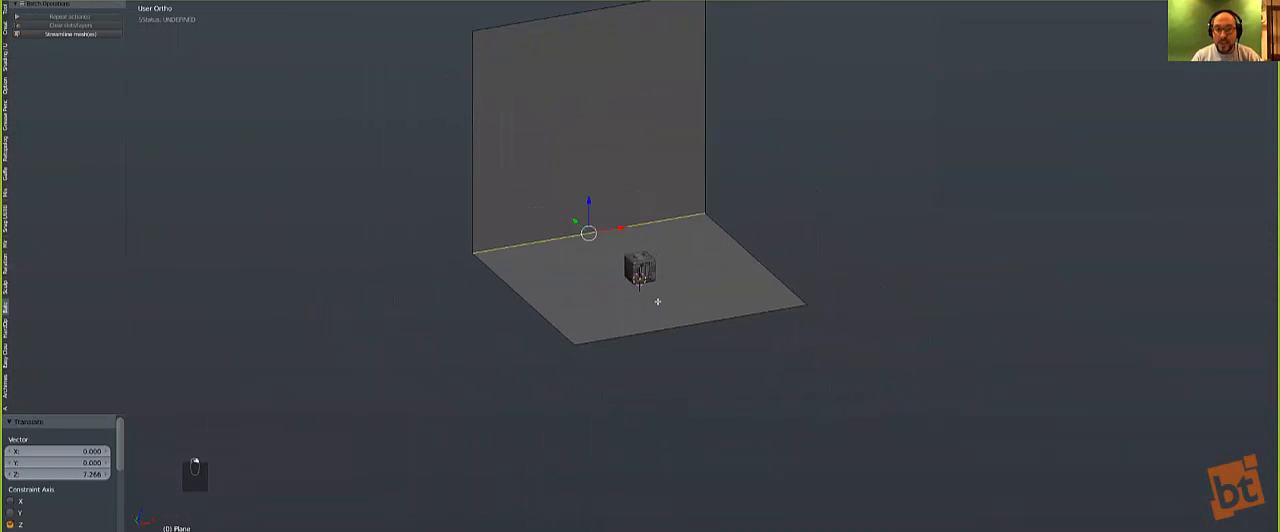
key("ctrl+b")
scroll(694, 317, "up", 9)
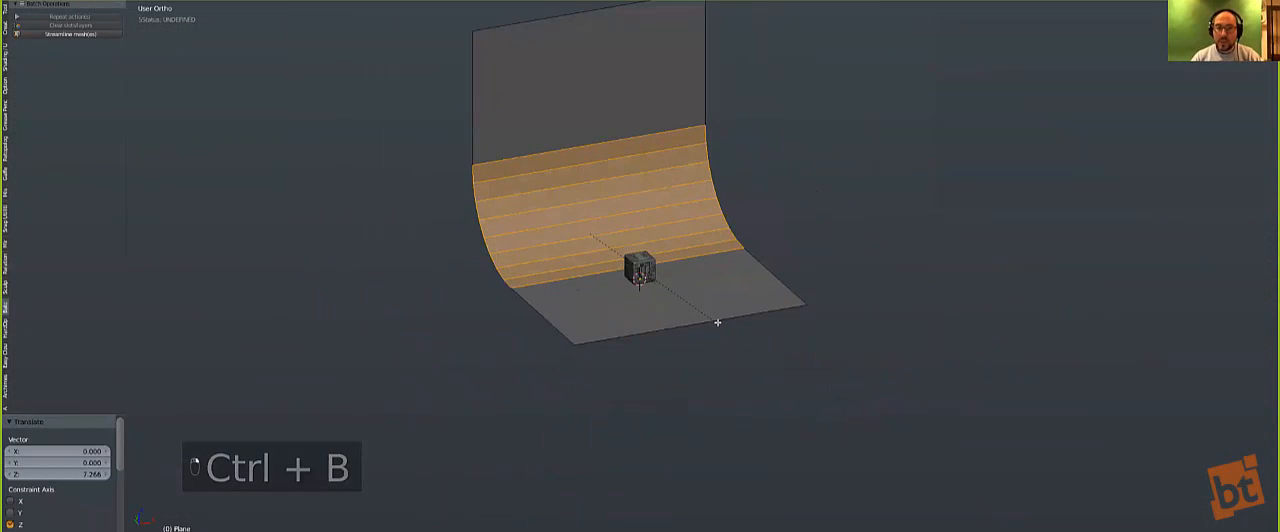
left_click(718, 321)
key("Tab")
Step: Apply Hard Ops SSharpen to the backdrop to give it smooth shading
key("Tab")
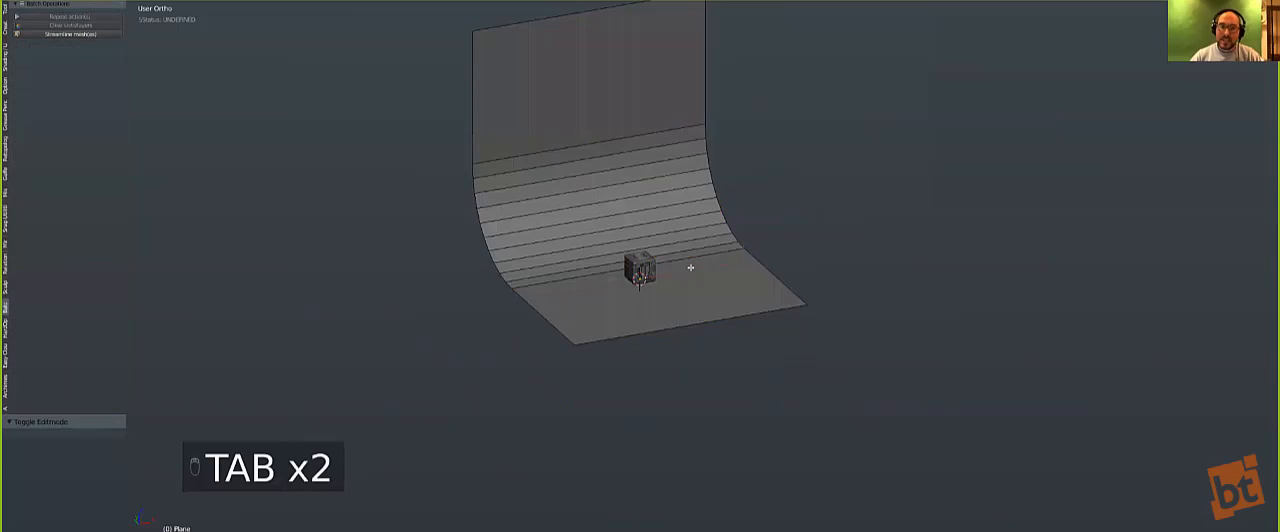
Step: Select the entire backdrop mesh and scale it up around the cube
key("a")
key("a")
key("a")
key("a")
key("a")
key("s")
left_click(735, 303)
key("shift+grave")
key("q")
left_click(728, 303)
key("Tab")
key("q")
left_click(652, 294)
middle_click_drag(649, 294, 689, 353)
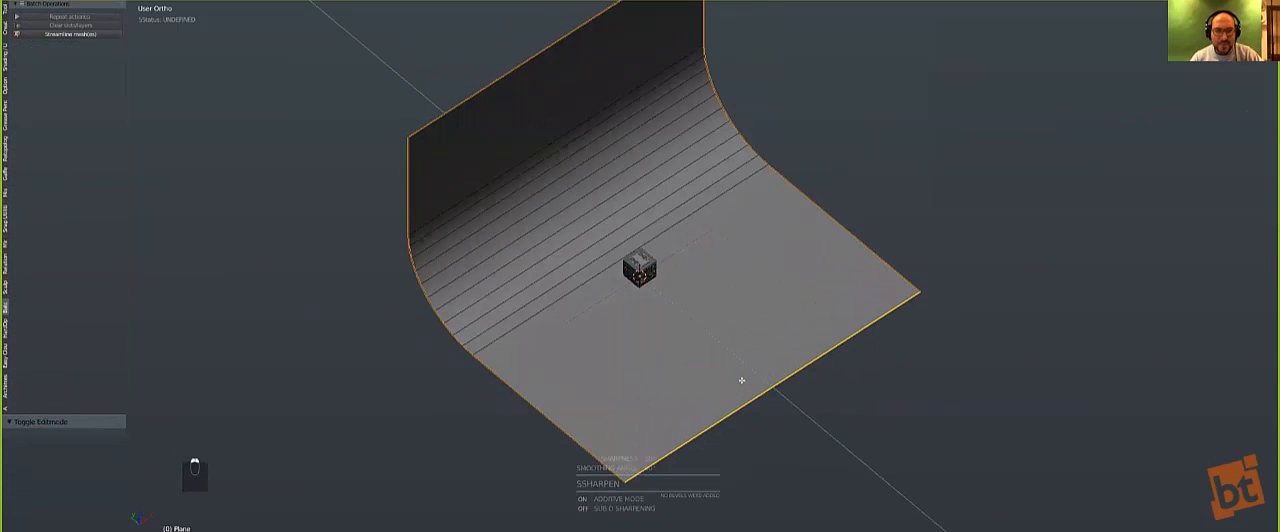
Step: Add one centred loop cut across the backdrop's floor and another across its wall
key("a")
key("a")
key("a")
key("ctrl+r")
left_click(808, 197)
right_click(806, 195)
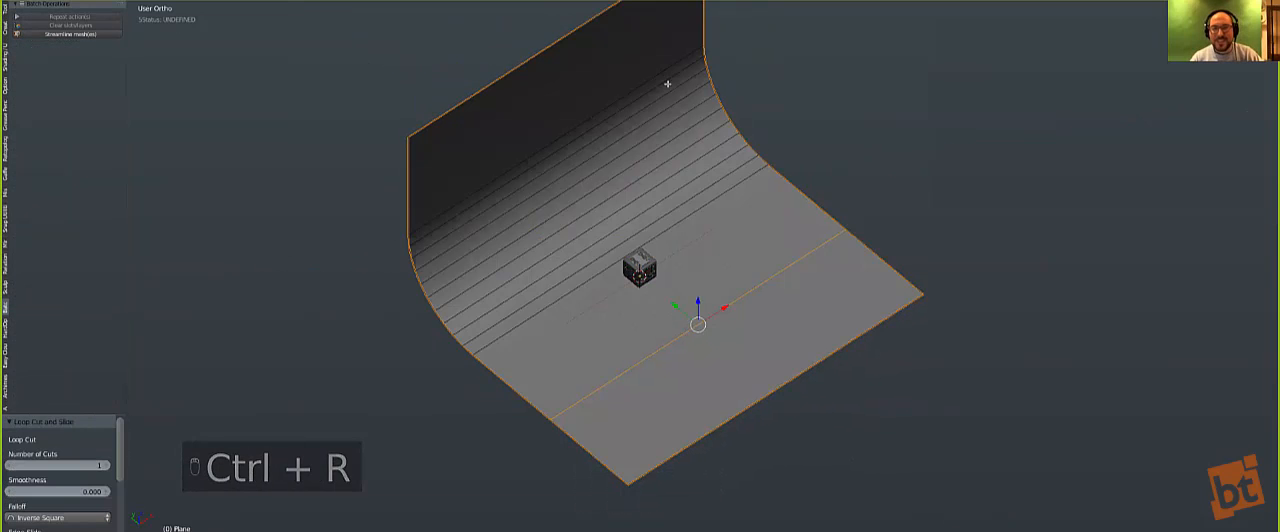
key("ctrl+r")
left_click(695, 23)
right_click(692, 25)
Step: Select the backdrop wall's upper edge and raise it along Z to make the wall taller
middle_click_drag(560, 64, 608, 182, "shift")
right_click(607, 155)
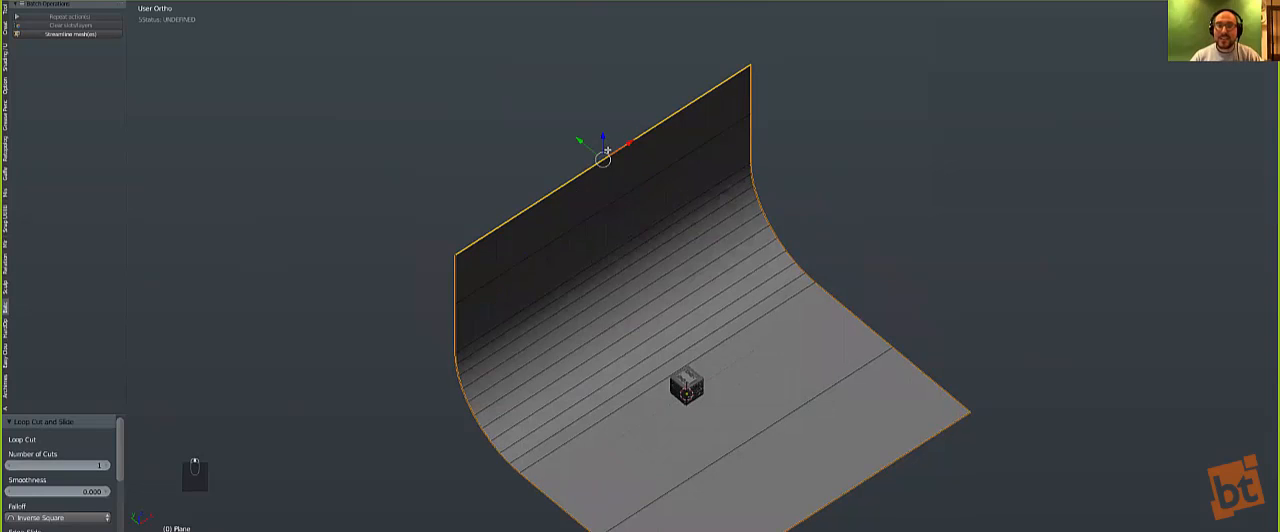
key("g")
middle_click(609, 124)
left_click(609, 116)
Step: Select the whole backdrop mesh, unwrap its UVs and return to Object Mode
key("a")
key("a")
key("u")
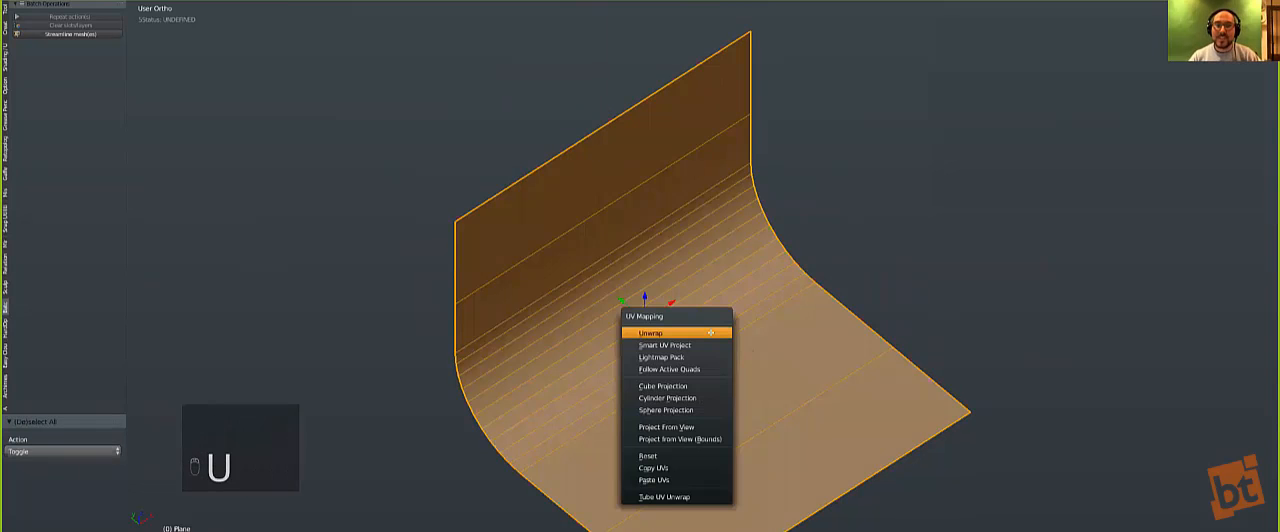
left_click(710, 332)
key("Tab")
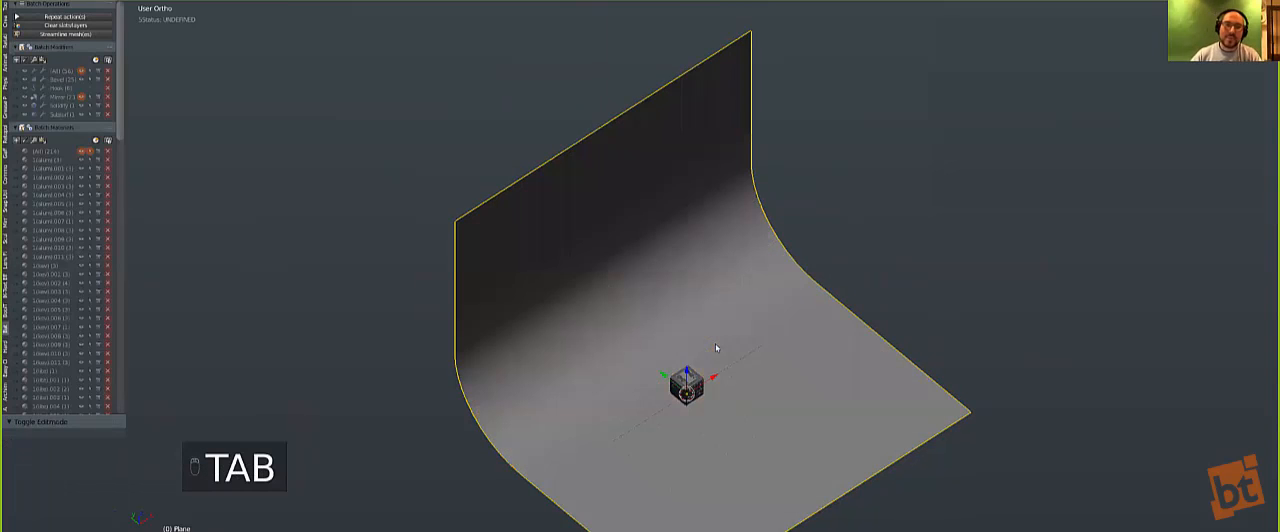
Step: Examine the cube against the backdrop in a front perspective view
key("KP_1")
key("KP_5")
scroll(637, 445, "up", 3)
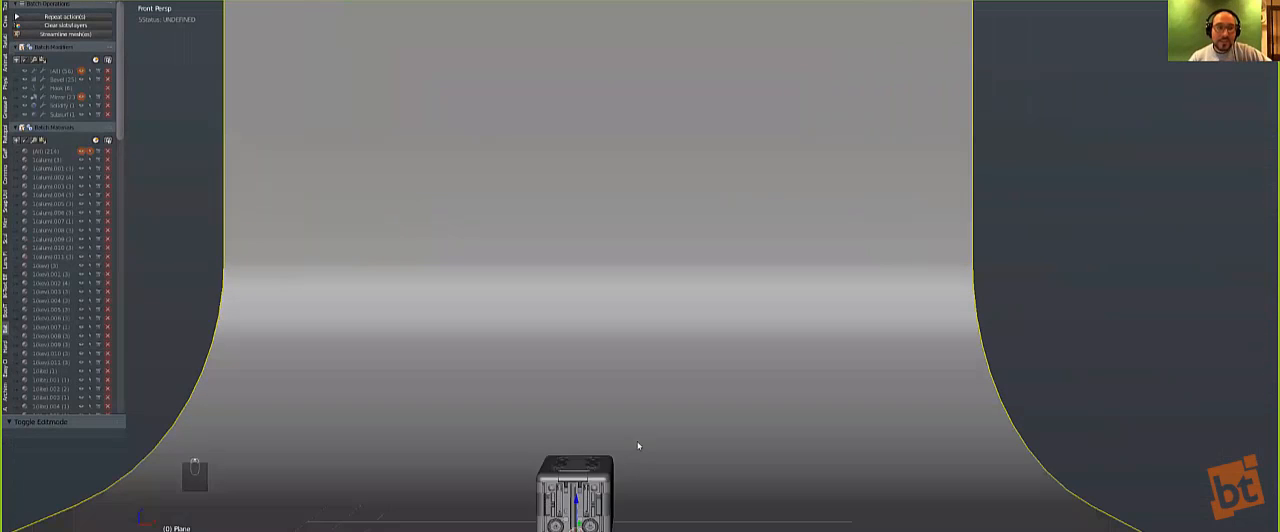
scroll(638, 445, "up", 1)
middle_click_drag(650, 336, 680, 130, "shift")
scroll(655, 350, "up", 4)
middle_click_drag(655, 350, 804, 333, "shift")
scroll(668, 347, "down", 5)
middle_click_drag(666, 349, 619, 370, "shift")
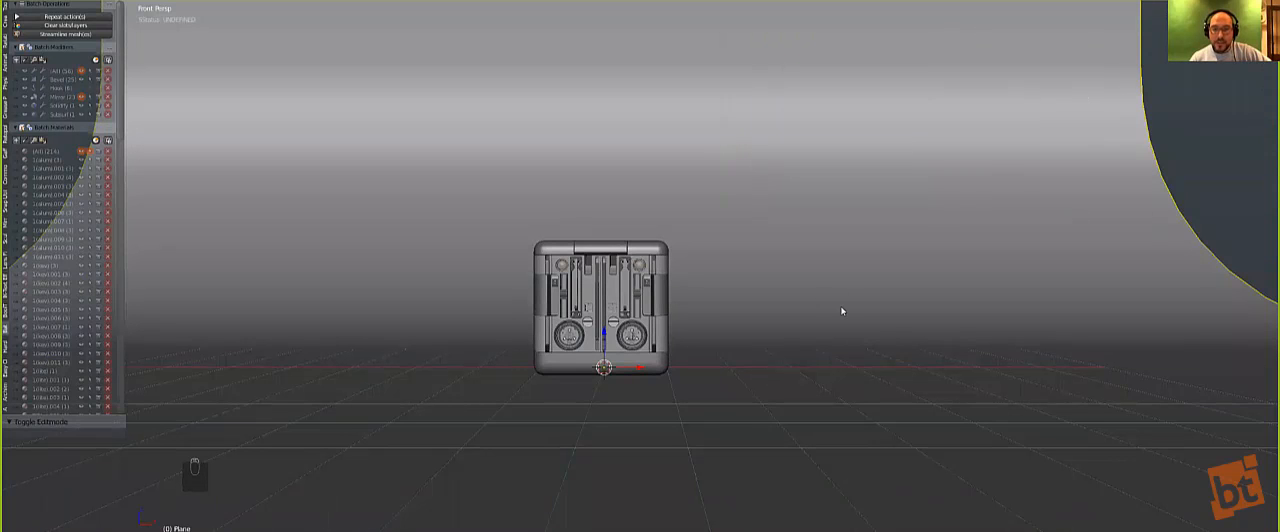
Step: Leave the maximized view, split the 3D viewport in two and turn the new area into a UV/Image Editor
key("alt+F10")
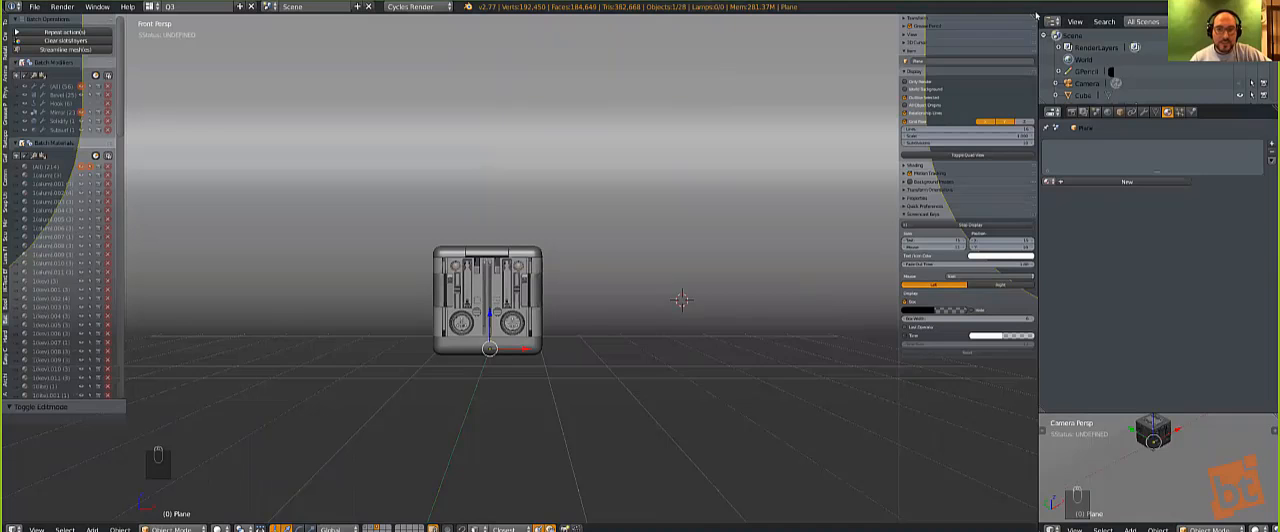
left_click_drag(1034, 17, 585, 20)
left_click(598, 528)
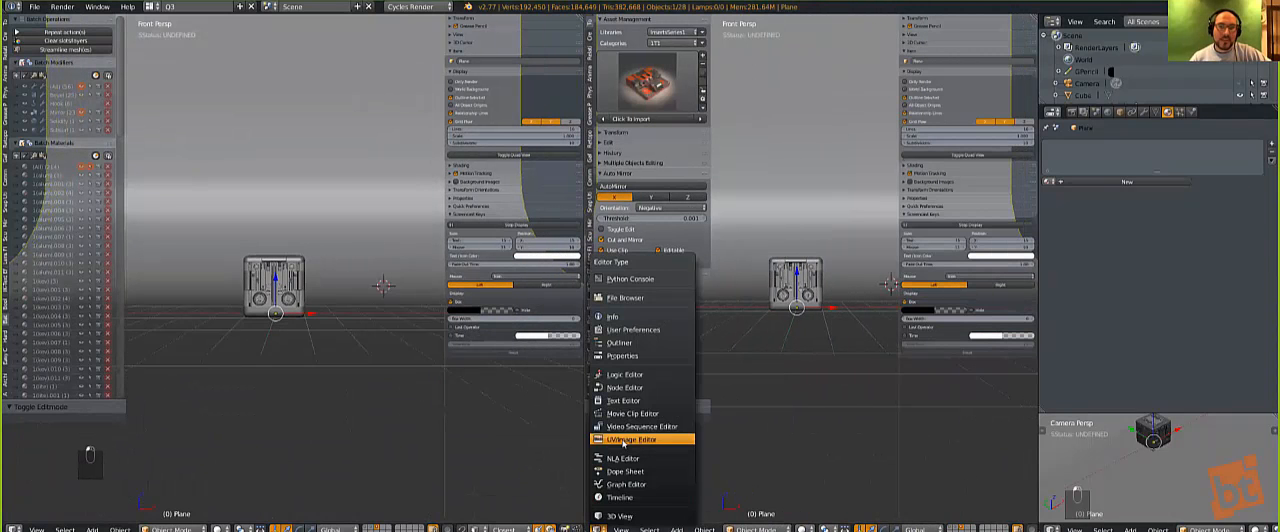
left_click(630, 441)
Step: Select all of the backdrop mesh in Edit Mode and unwrap it again
key("Tab")
key("a")
key("a")
key("a")
key("a")
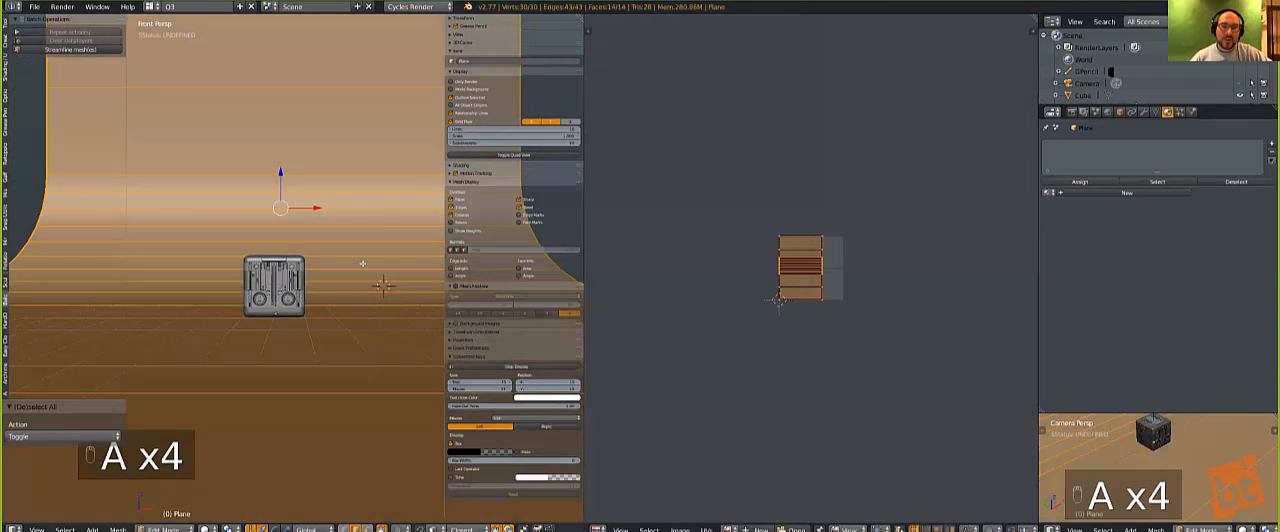
key("u")
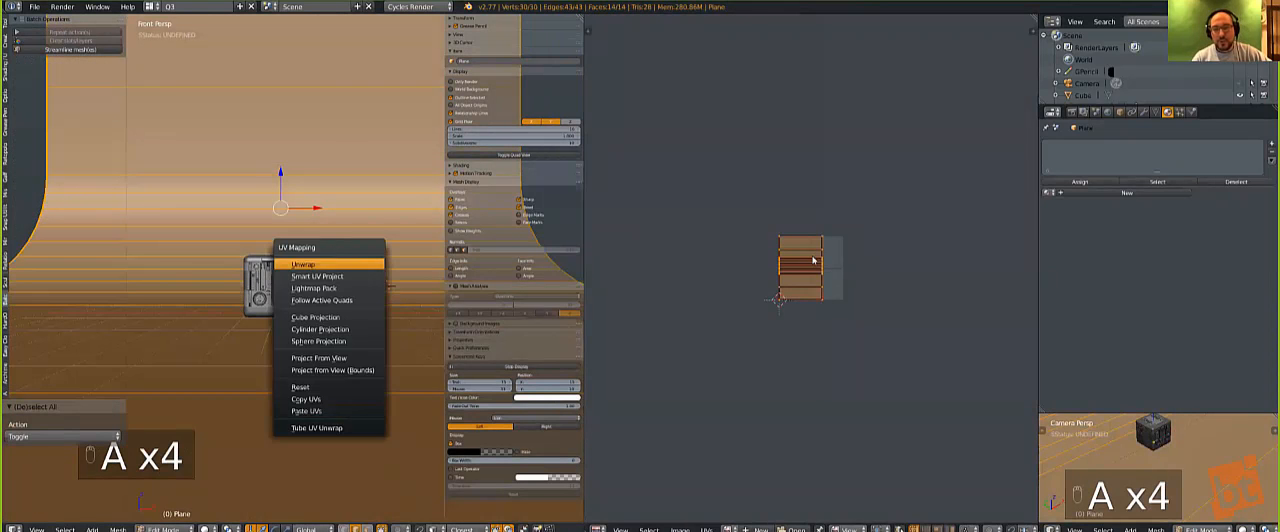
left_click(320, 264)
Step: Assign the existing GRID material to the backdrop and leave Edit Mode
left_click(1048, 192)
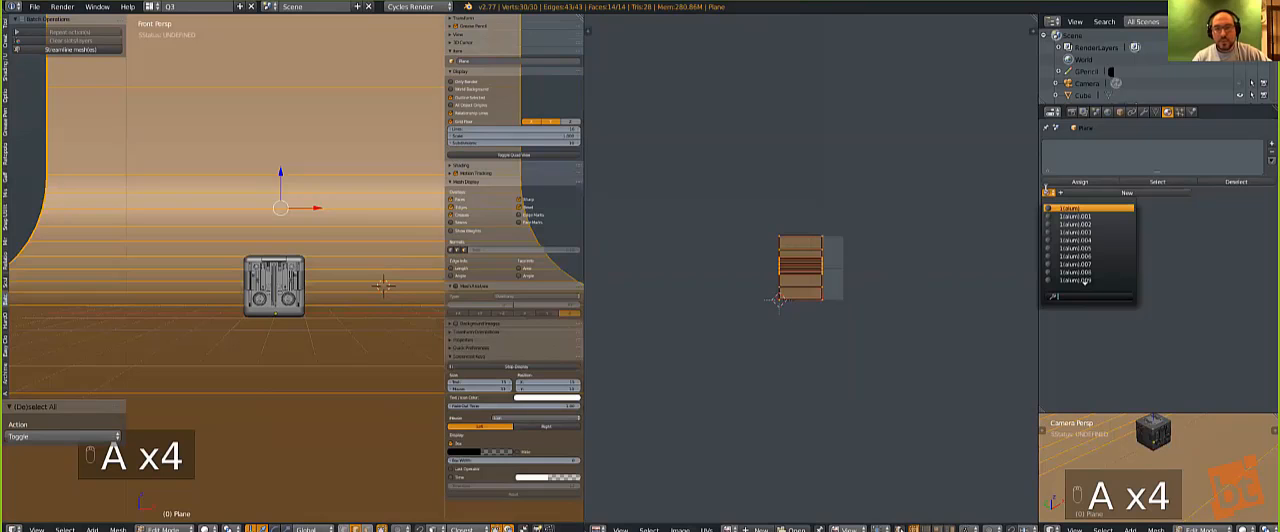
type("g")
left_click(1070, 216)
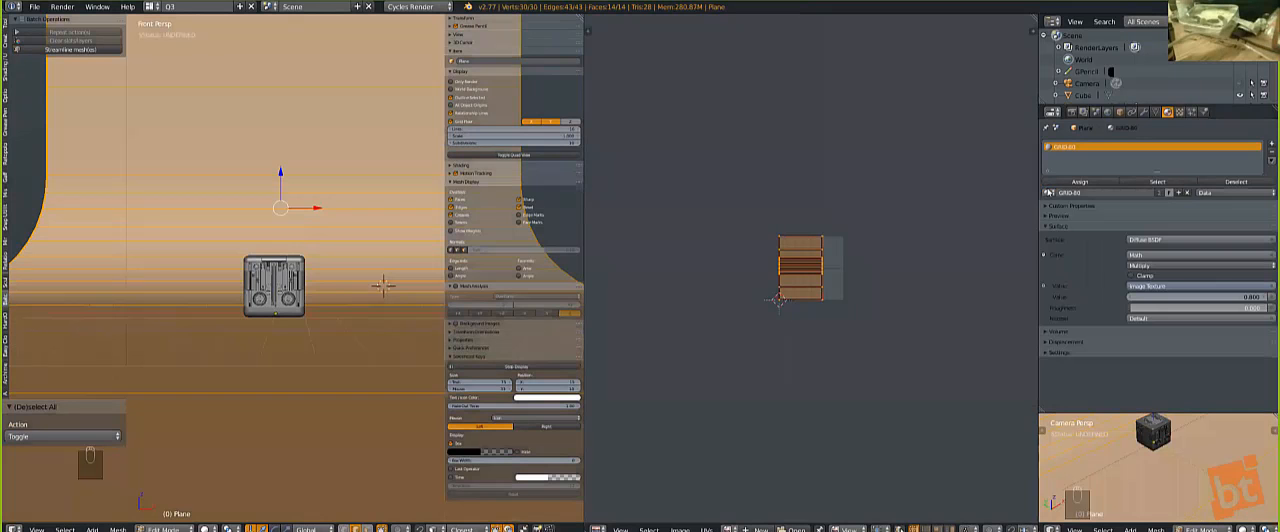
key("Tab")
Step: Try to symmetrize the backdrop mesh across X, and undo the operation
key("alt+x")
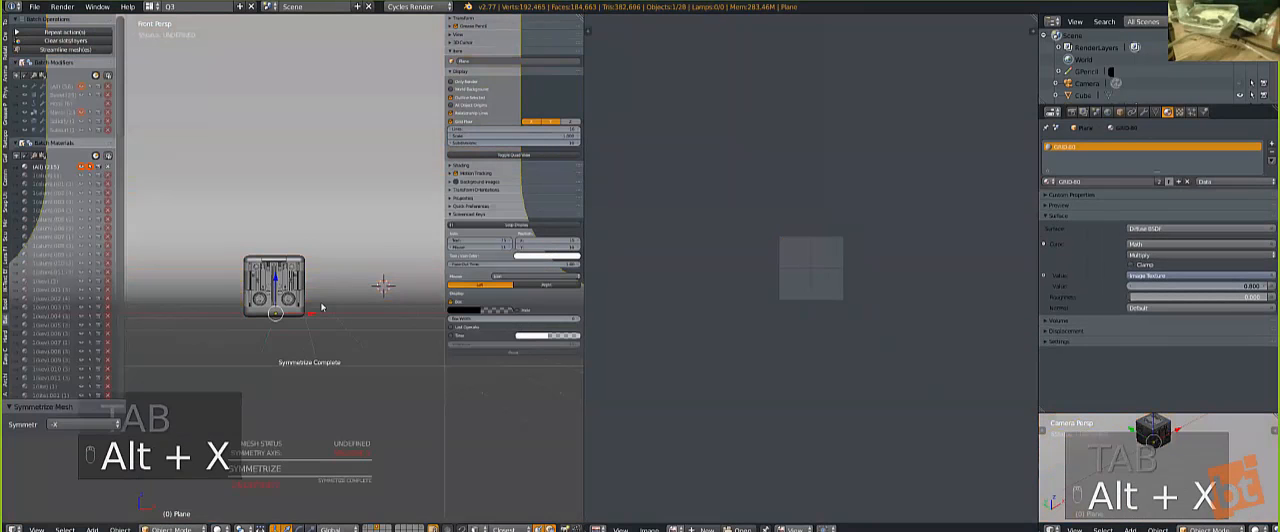
key("ctrl+z")
middle_click_drag(322, 309, 322, 342)
scroll(322, 342, "down", 2)
Step: Display the grid texture on the backdrop and scale its UVs up repeatedly, ending with a factor of 1.455
key("Tab")
key("Tab")
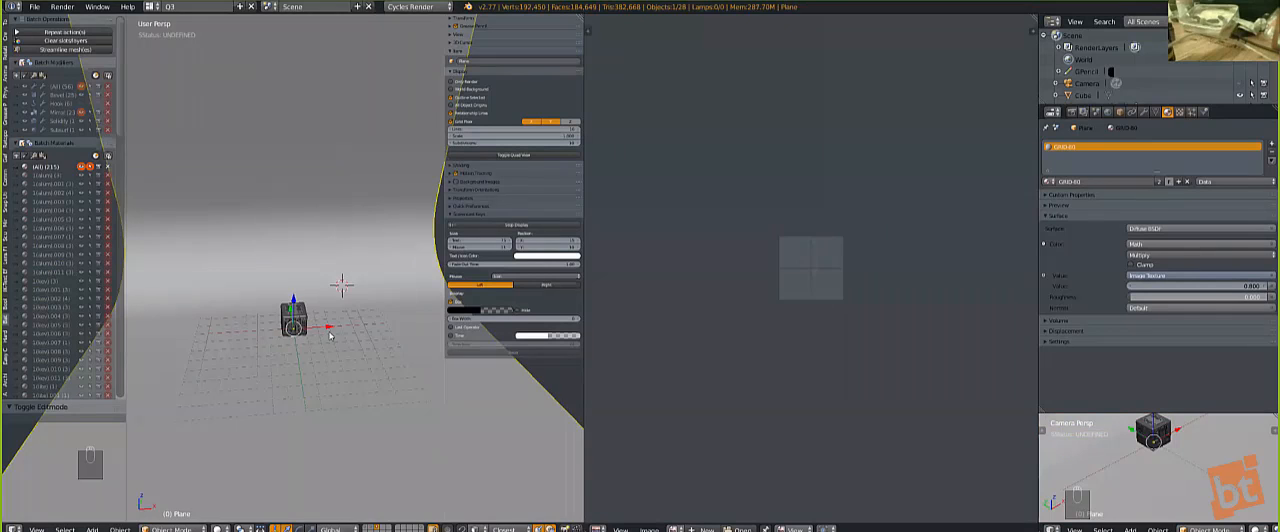
scroll(330, 335, "down", 2)
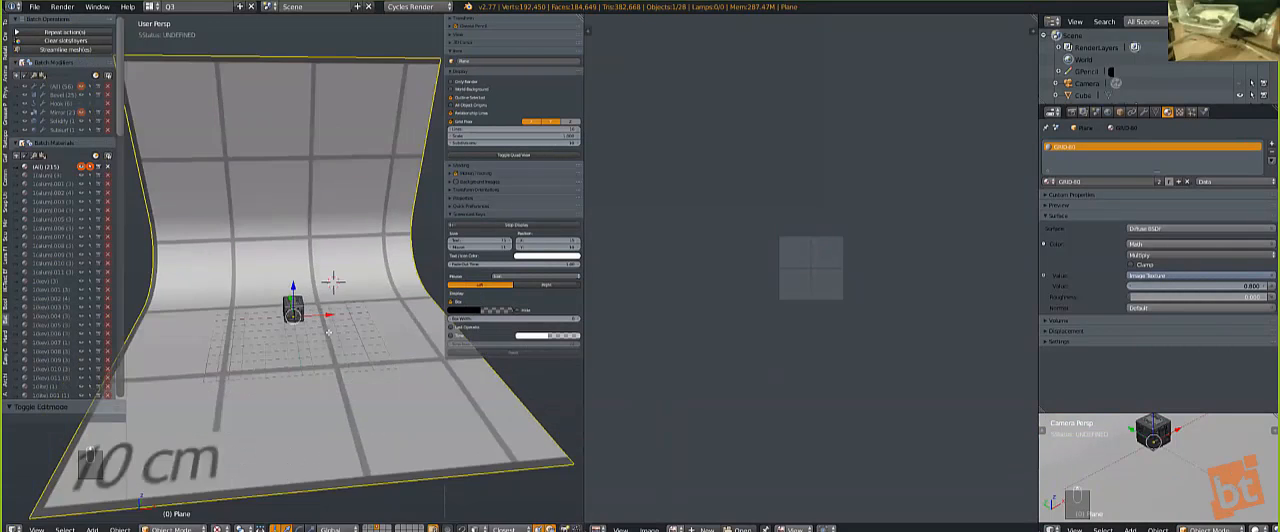
key("Tab")
key("s")
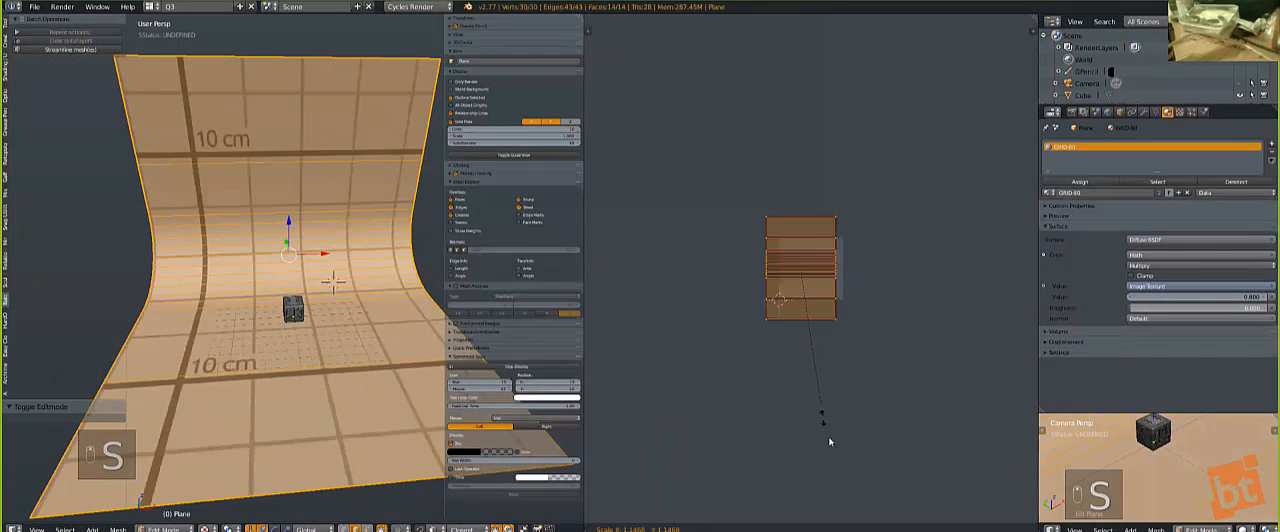
key("s")
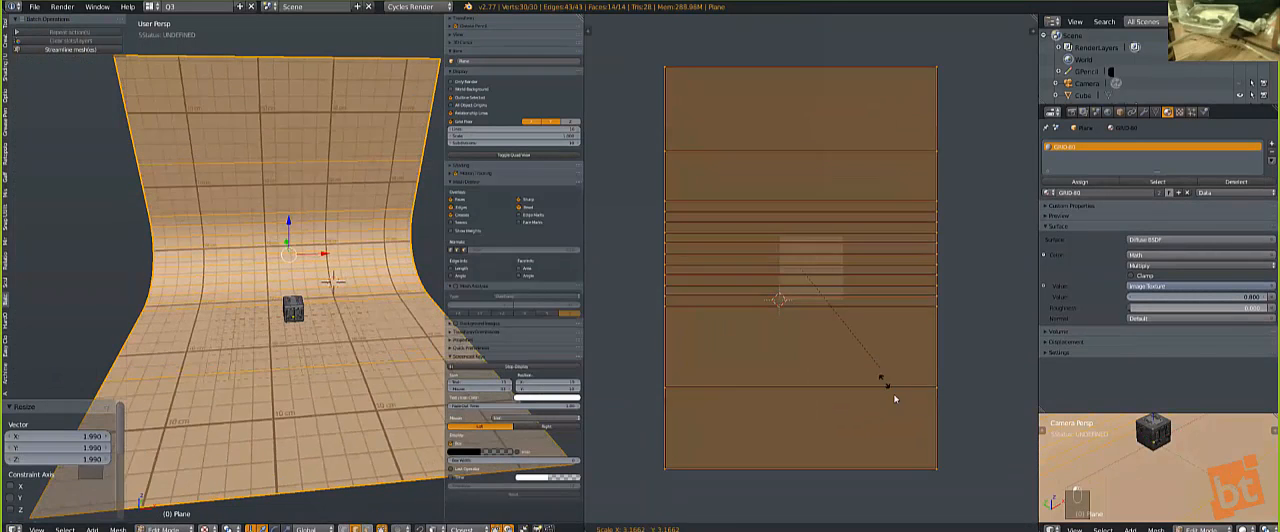
left_click(908, 416)
key("s")
left_click(885, 406)
Step: Scale the backdrop's UVs up further, including factors of 1.013 and 2.011, for a finer grid
key("s")
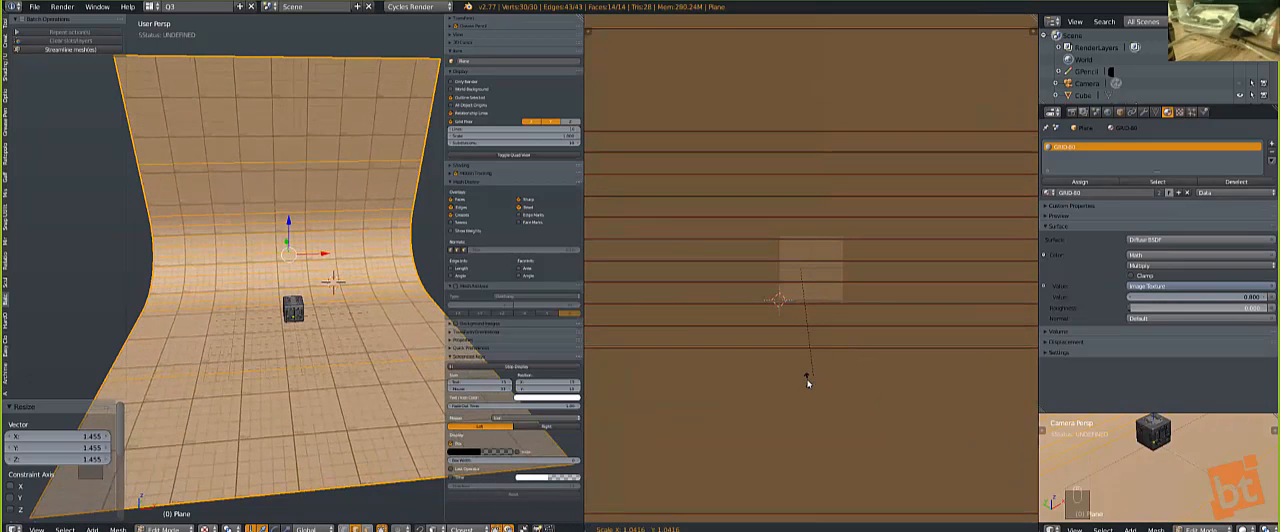
left_click(818, 388)
key("s")
left_click(821, 391)
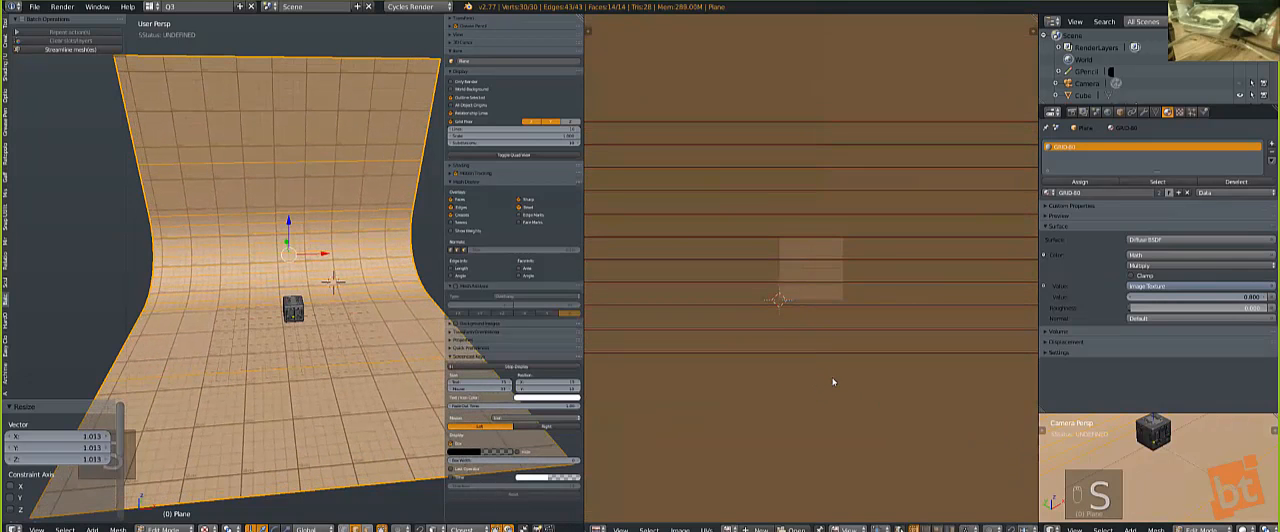
key("s")
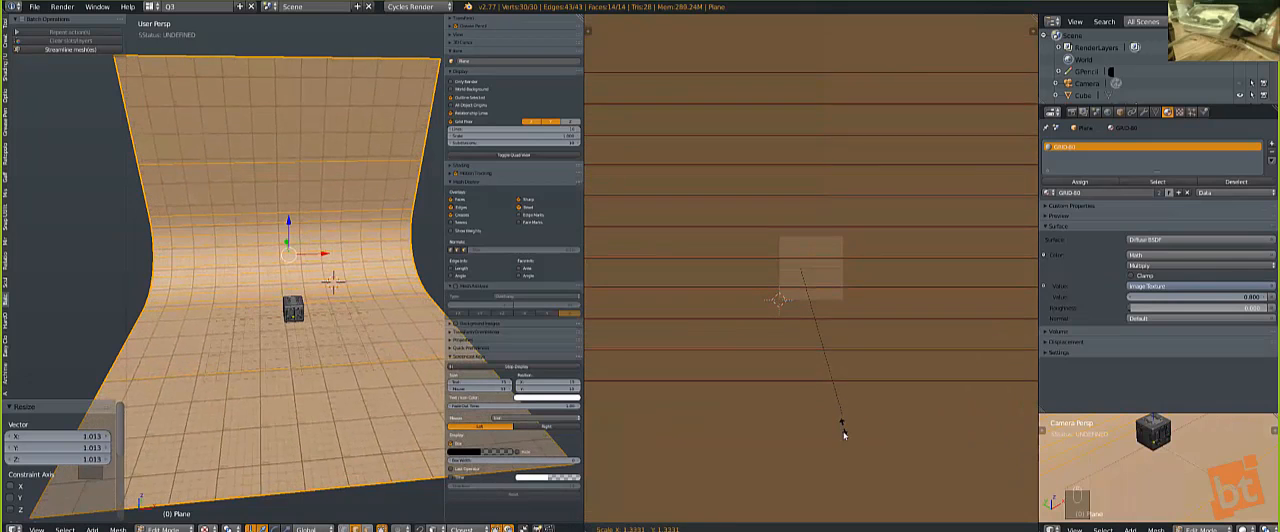
left_click(845, 468)
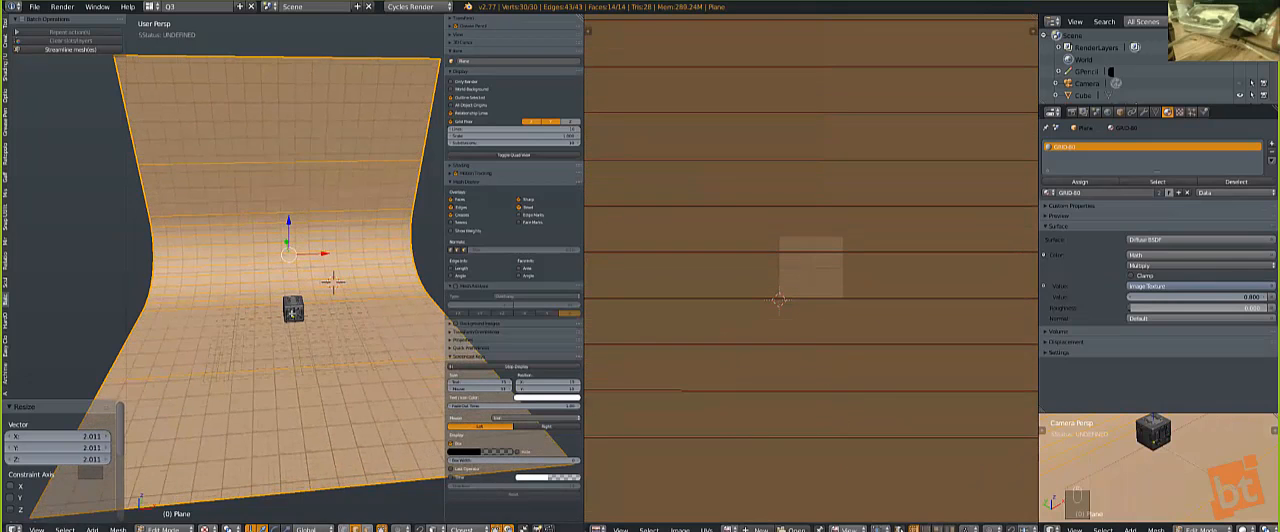
Step: Compare the grid with the cube up close, scale the backdrop's UVs by 1.515 and 1.677, and return to Object Mode
scroll(332, 397, "up", 3)
middle_click_drag(332, 397, 339, 248)
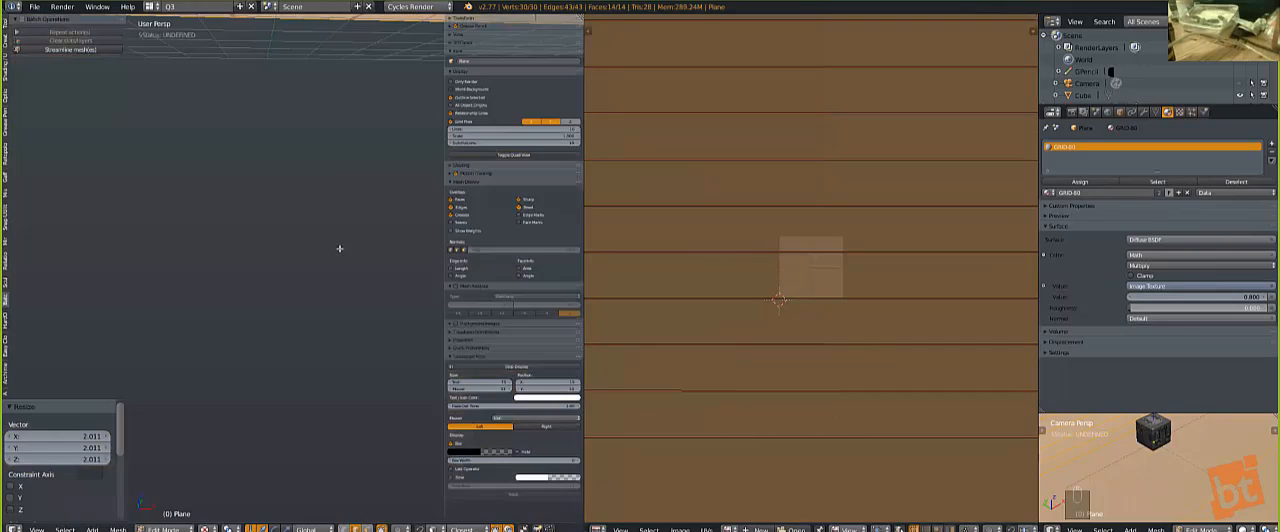
middle_click_drag(346, 180, 345, 355)
scroll(350, 350, "down", 6)
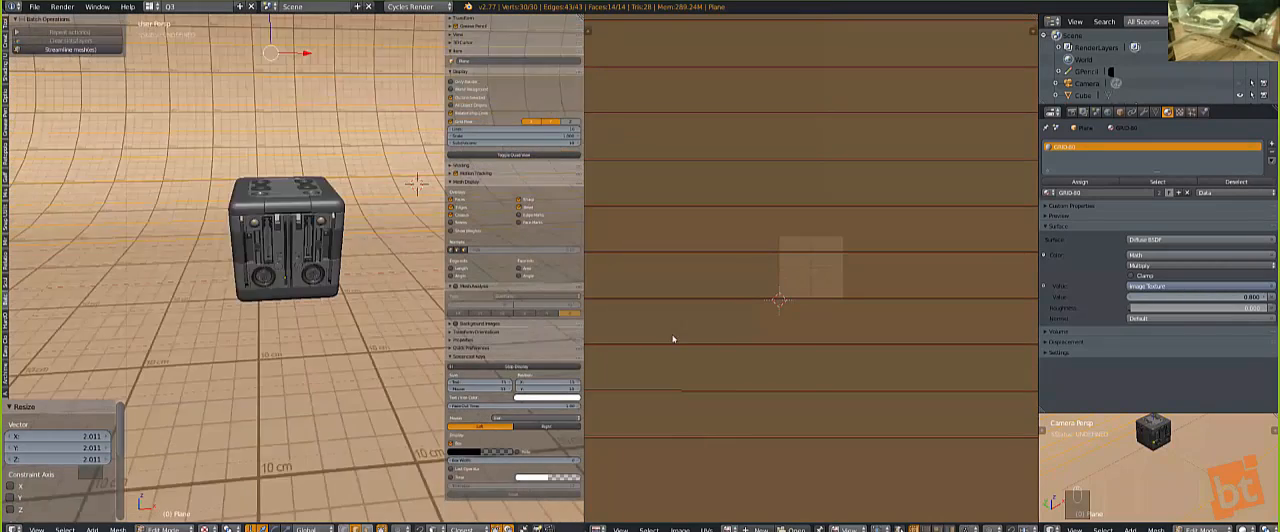
key("s")
left_click(778, 430)
key("s")
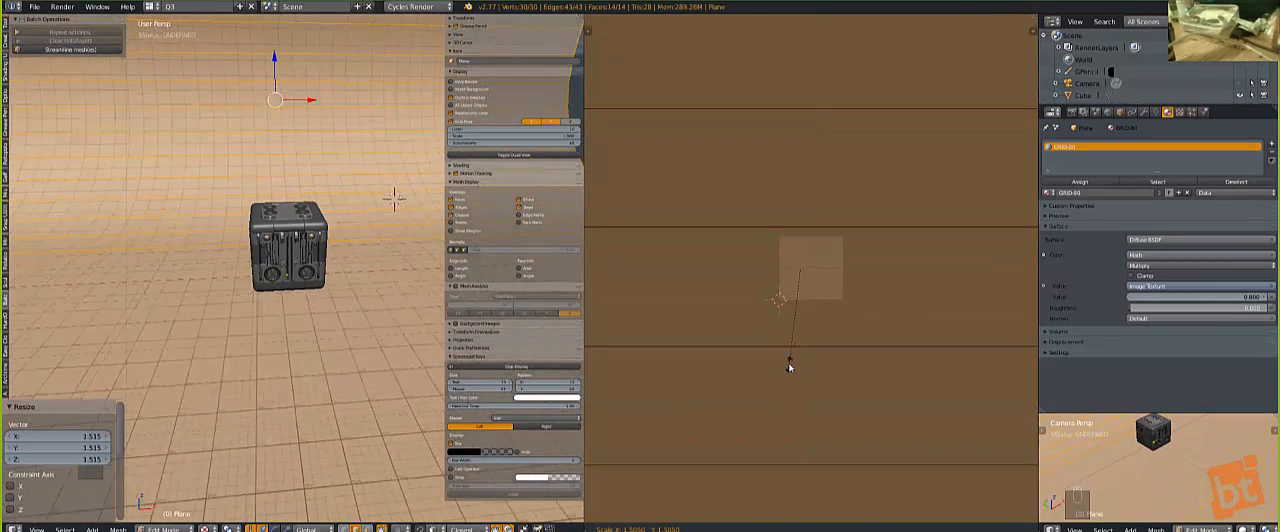
left_click(786, 362)
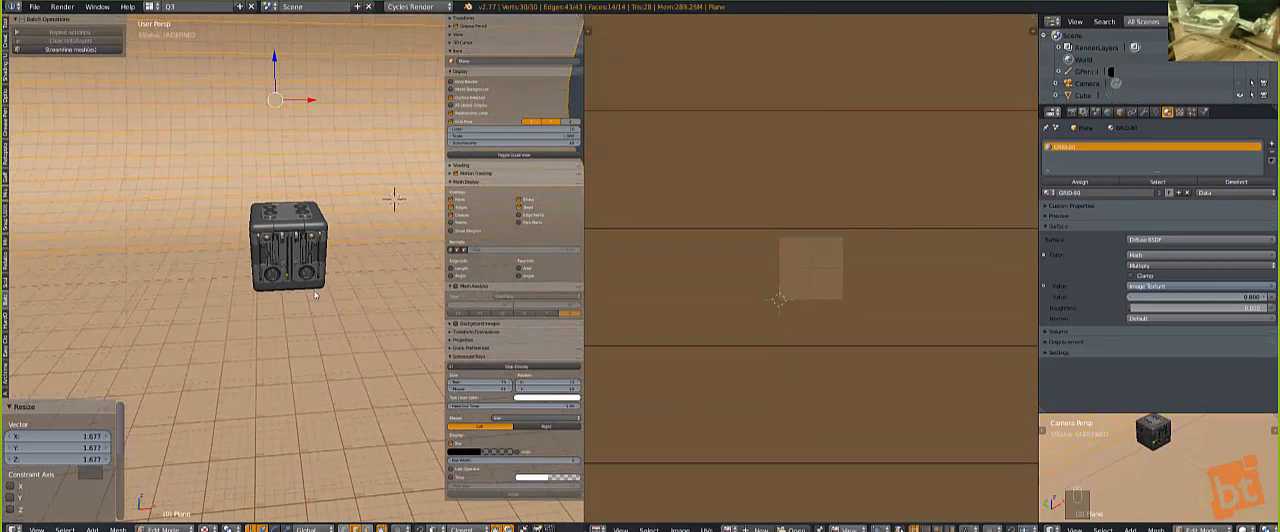
key("Tab")
scroll(315, 293, "up", 6)
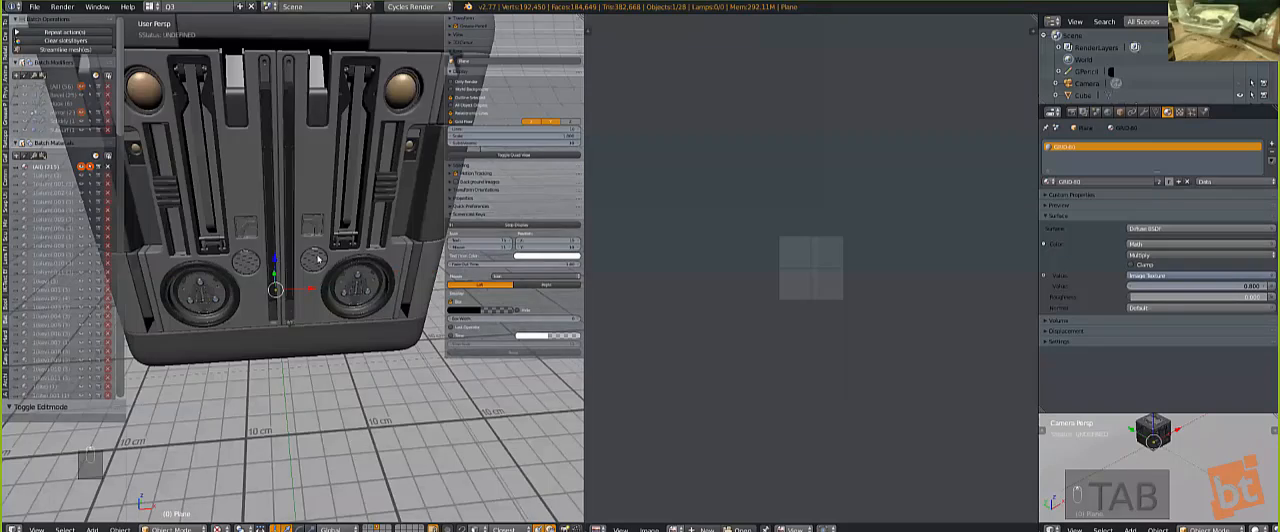
Step: Frame the detailed cube's front against the grid backdrop and align the camera to this view
scroll(317, 259, "down", 6)
scroll(317, 259, "up", 3)
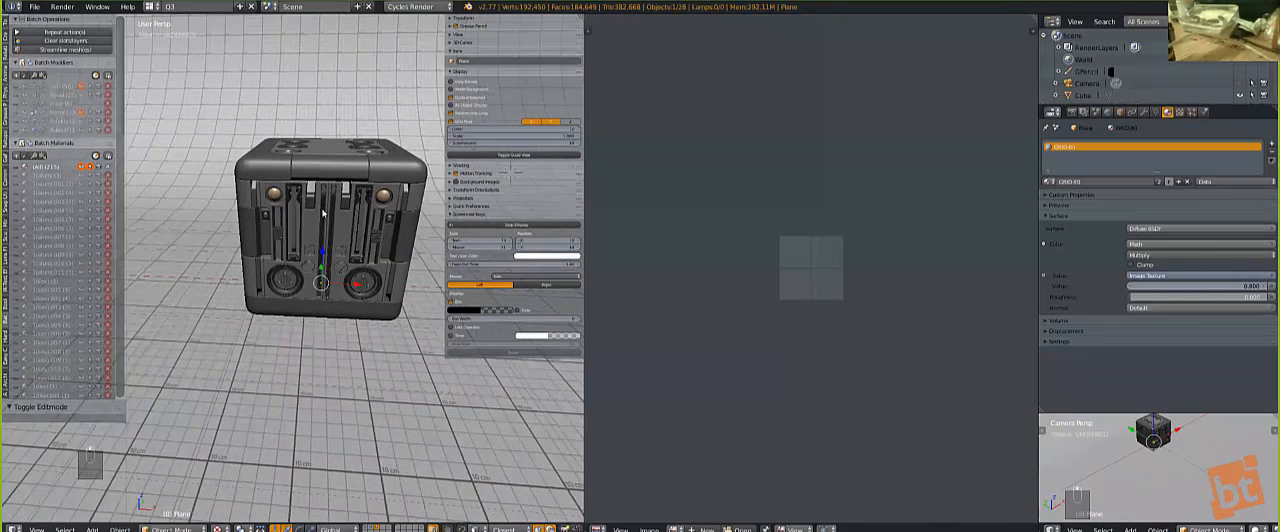
key("t")
key("n")
mouse_move(357, 291)
middle_mouse_down()
mouse_move(340, 294)
mouse_move(362, 298)
middle_mouse_up()
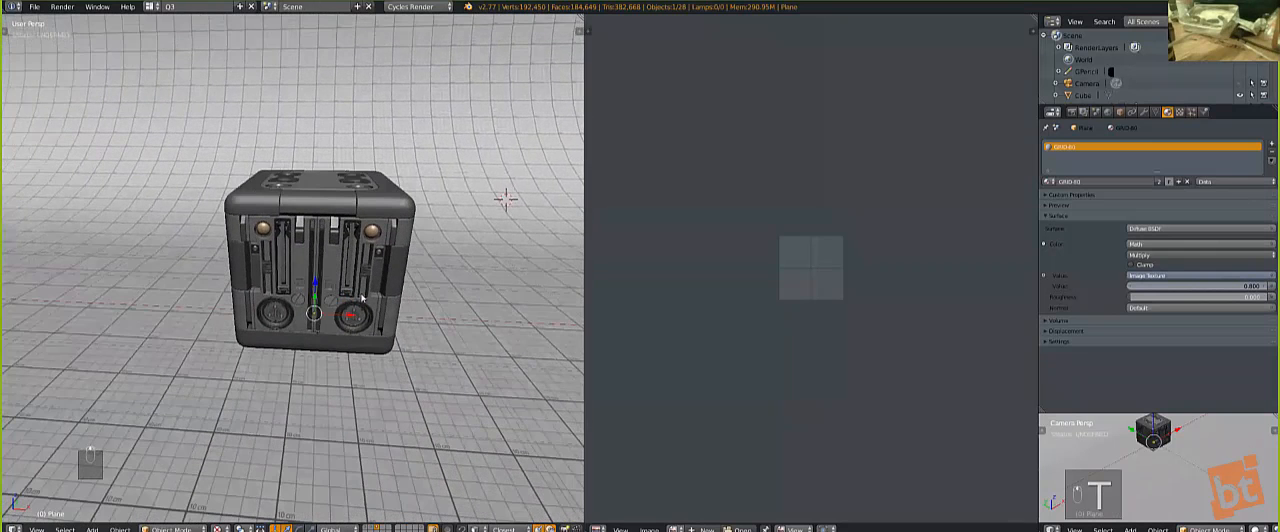
key("ctrl+alt+KP_0")
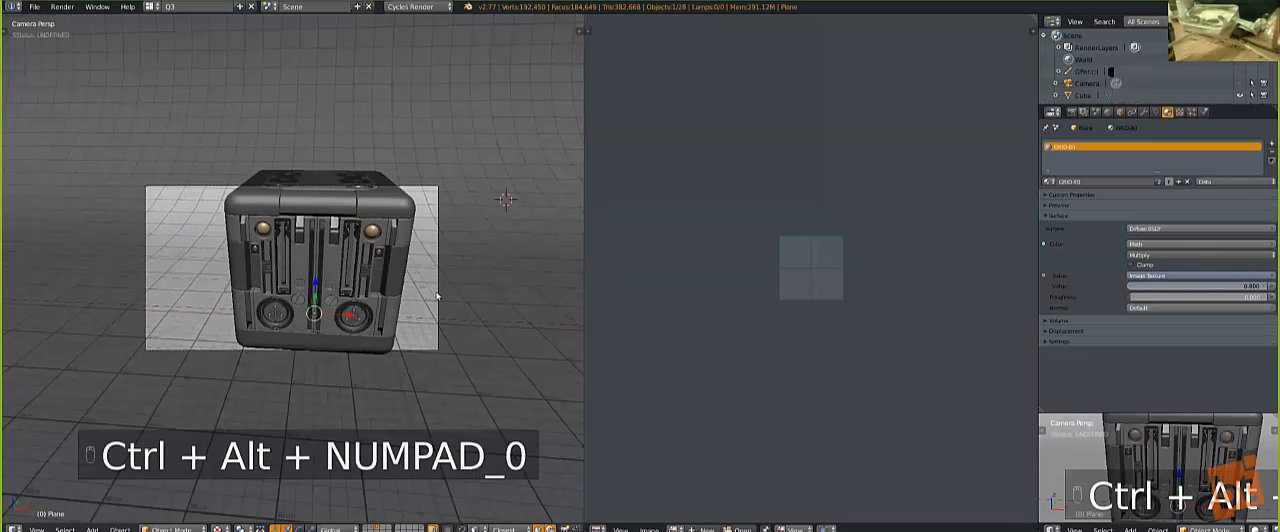
Step: Lock the camera to the view and pull it back so the whole cube fits inside the camera frame
key("n")
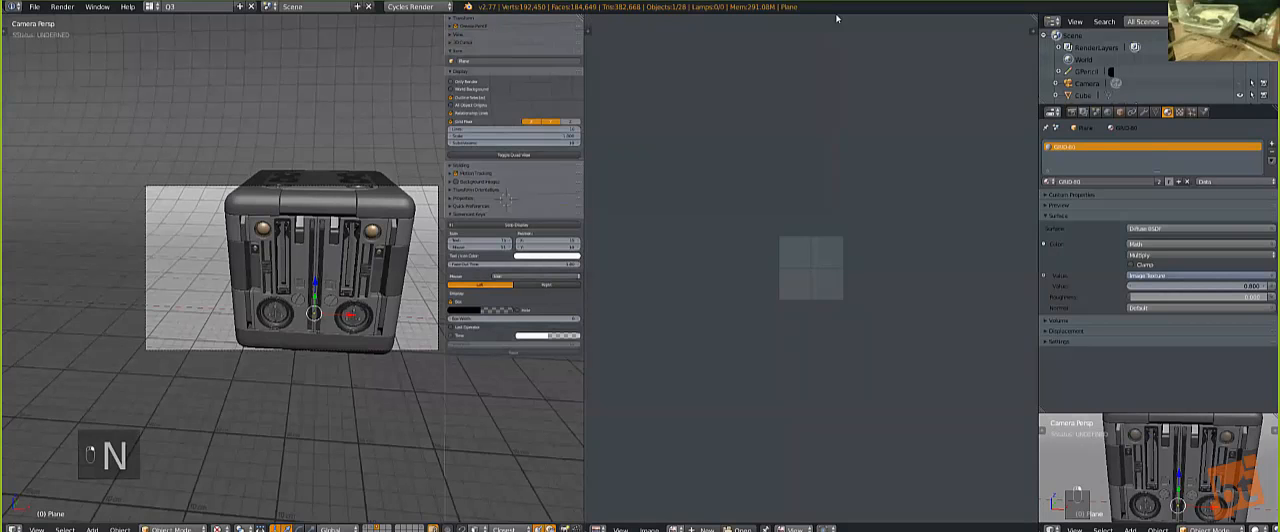
left_click(456, 34)
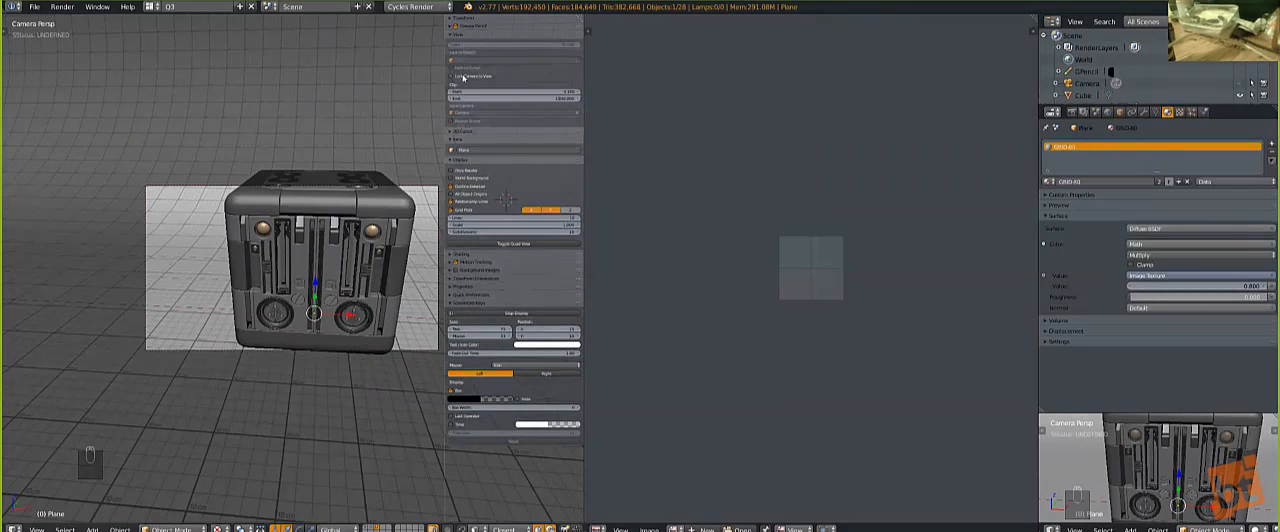
scroll(354, 247, "down", 3)
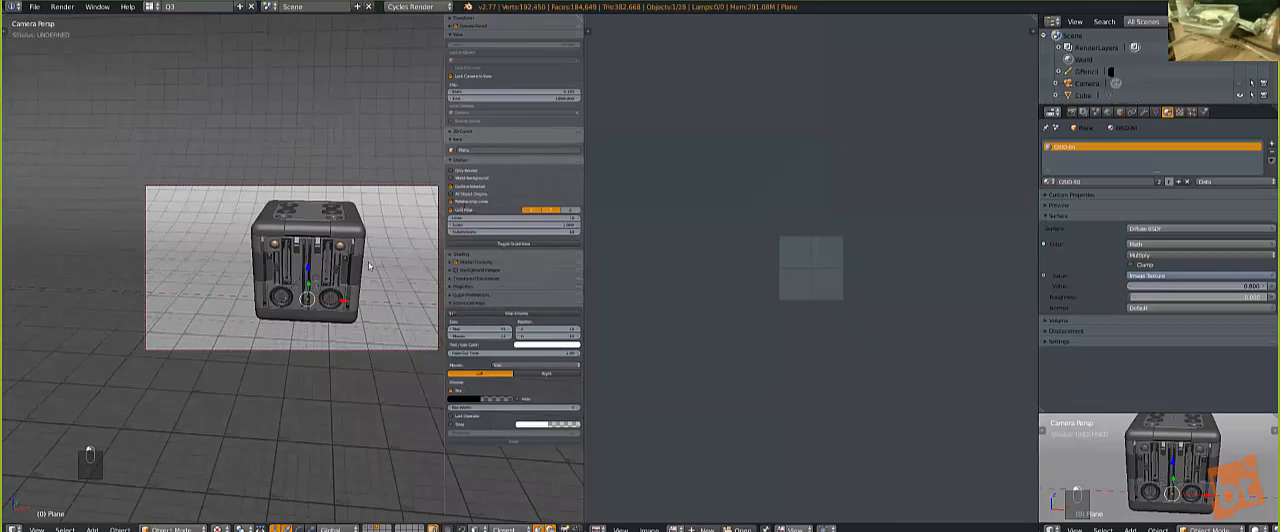
mouse_move(367, 300)
middle_mouse_down()
mouse_move(372, 315)
mouse_move(369, 304)
middle_mouse_up()
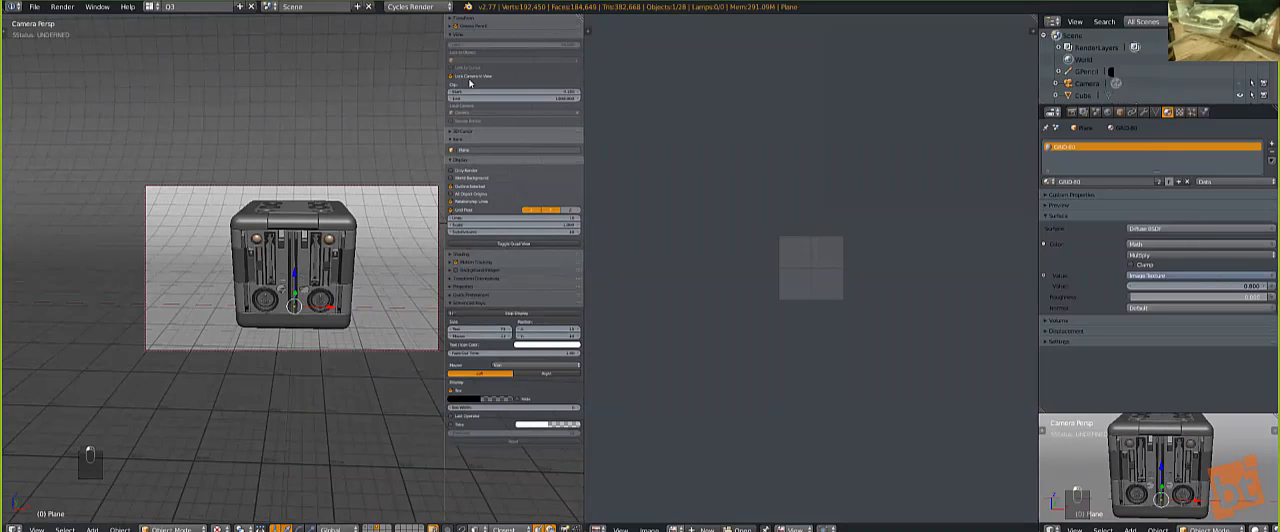
key("n")
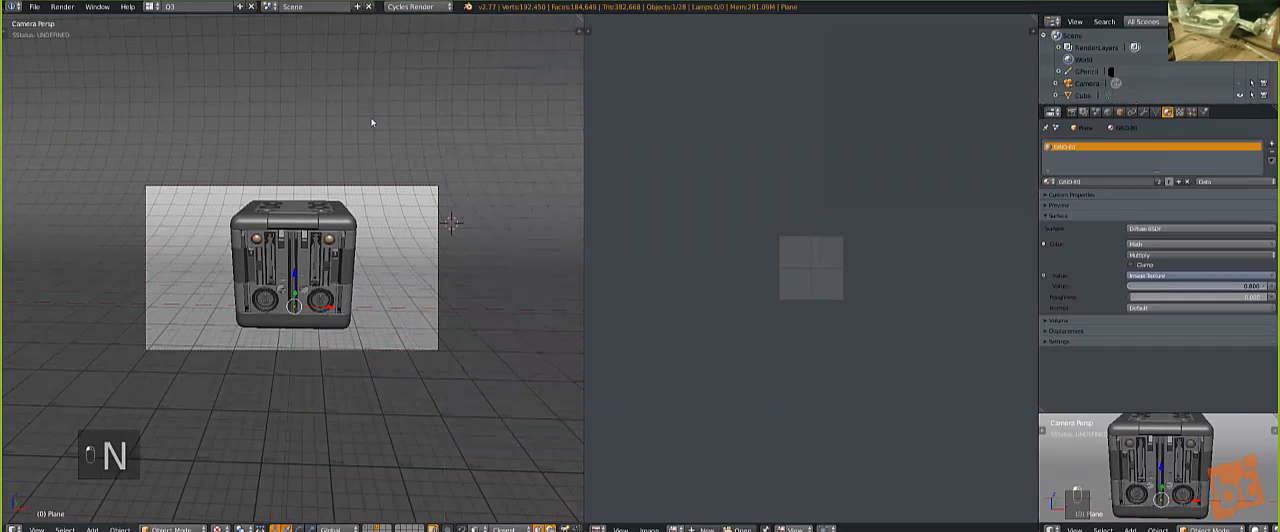
key("l")
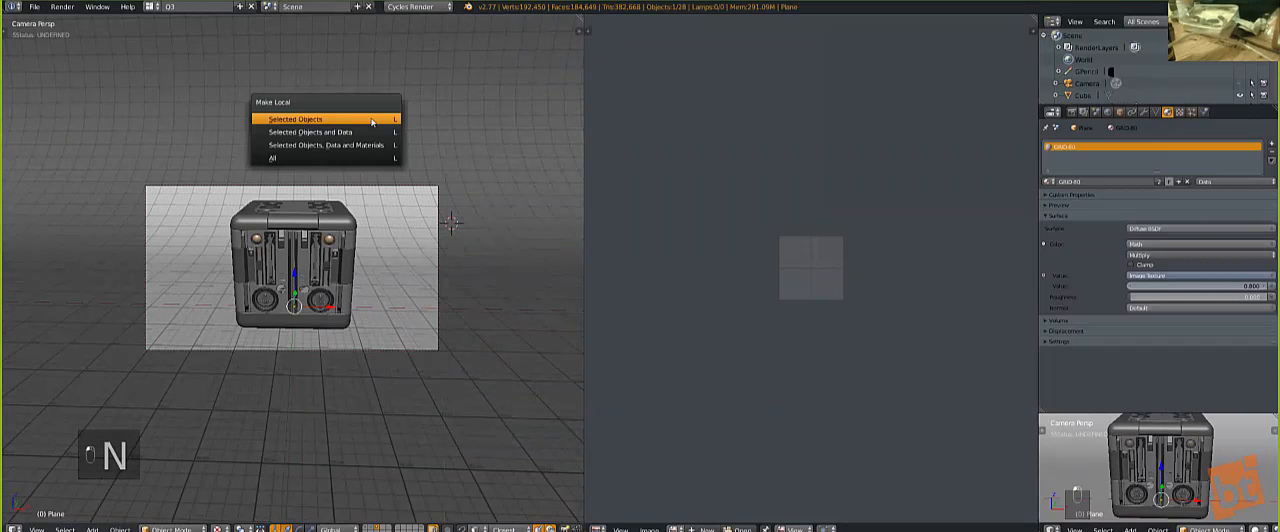
key("Escape")
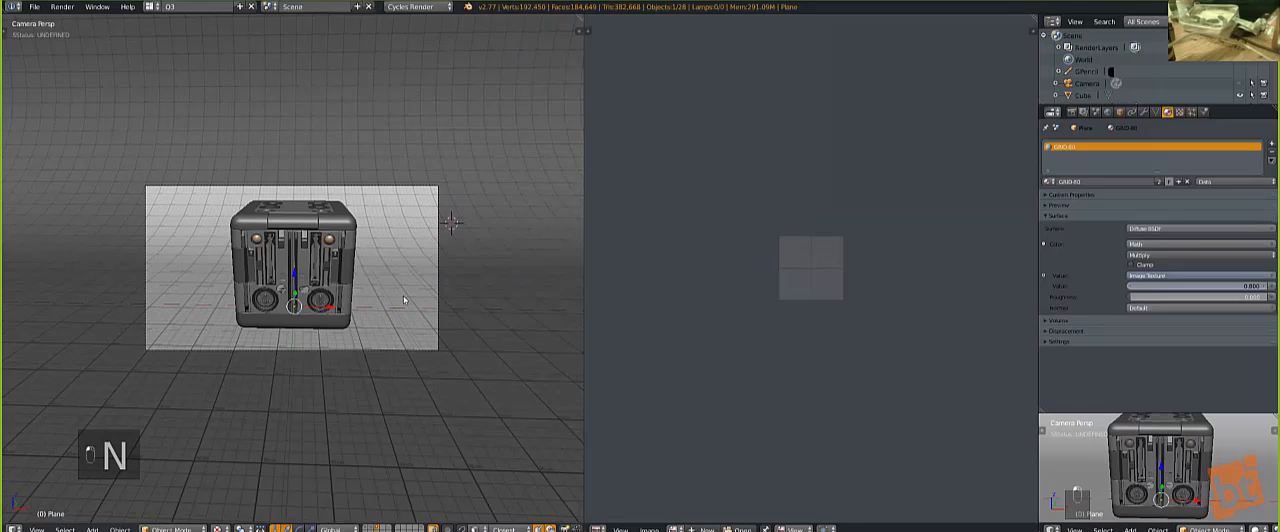
Step: Set a render border around the cube in the camera view and preview it in rendered shading before restoring solid shading
scroll(403, 295, "up", 2)
key("ctrl+b")
left_click_drag(178, 150, 416, 383)
key("shift+z")
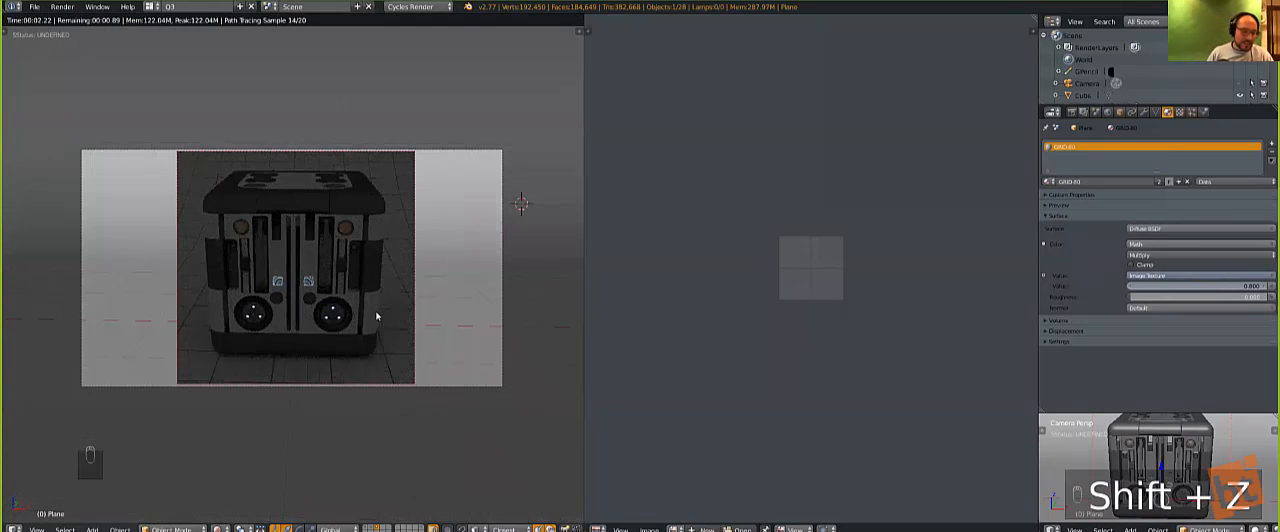
key("z")
key("z")
key("z")
Step: Center the 3D cursor, add a Sun lamp to the scene, and move it away from the cube
key("shift+c")
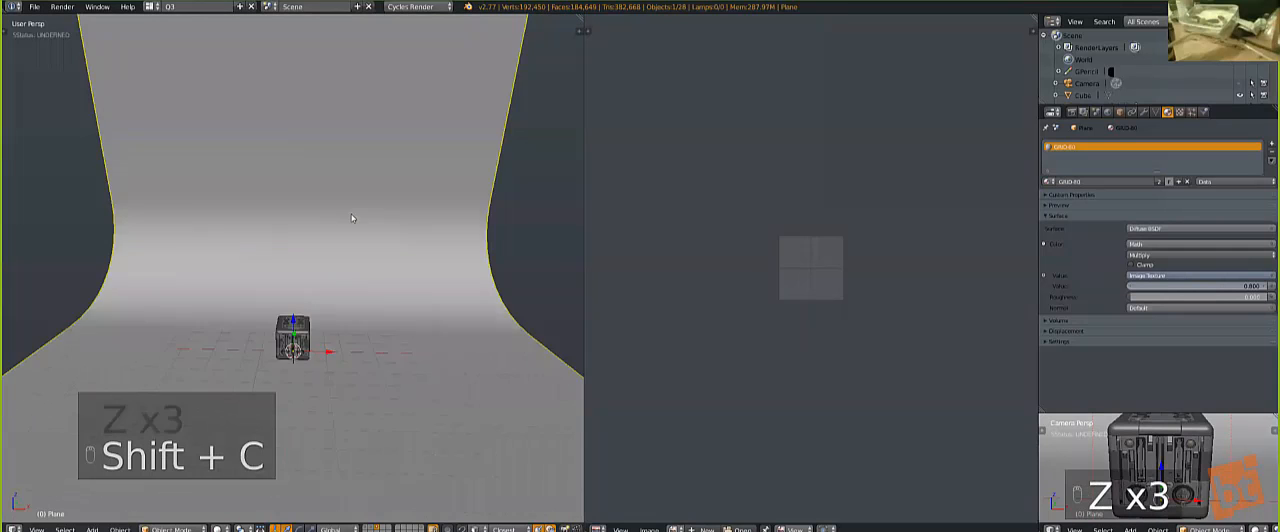
key("shift+a")
mouse_move(336, 352)
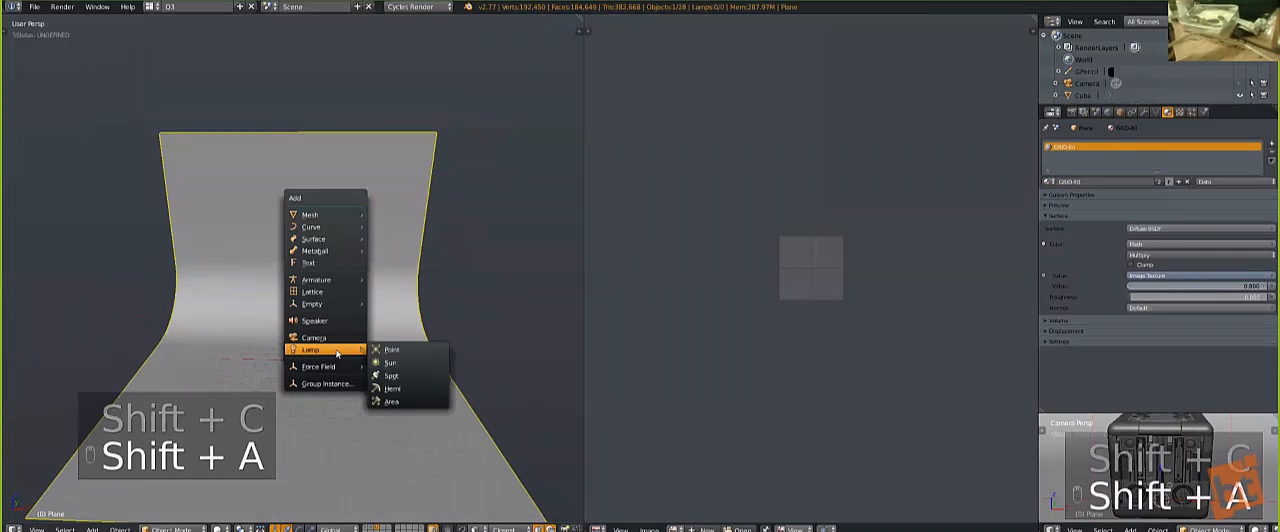
left_click(390, 362)
key("g")
left_click(380, 257)
key("KP_0")
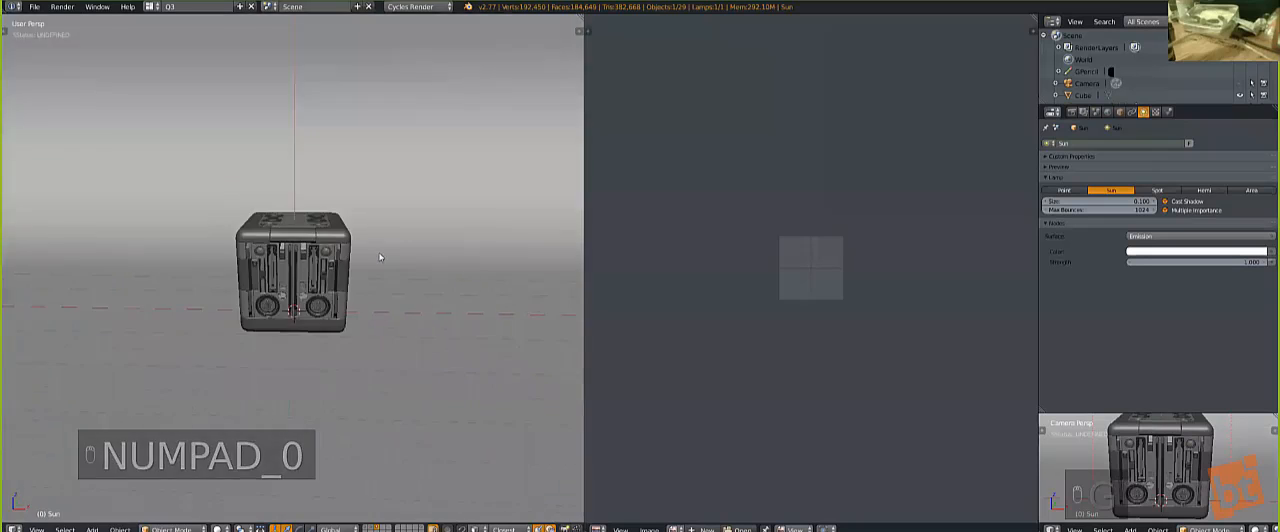
Step: Tilt the sun lamp in the orthographic front view and reposition it above and to one side of the cube
key("KP_1")
key("KP_5")
key("r")
left_click(394, 354)
key("g")
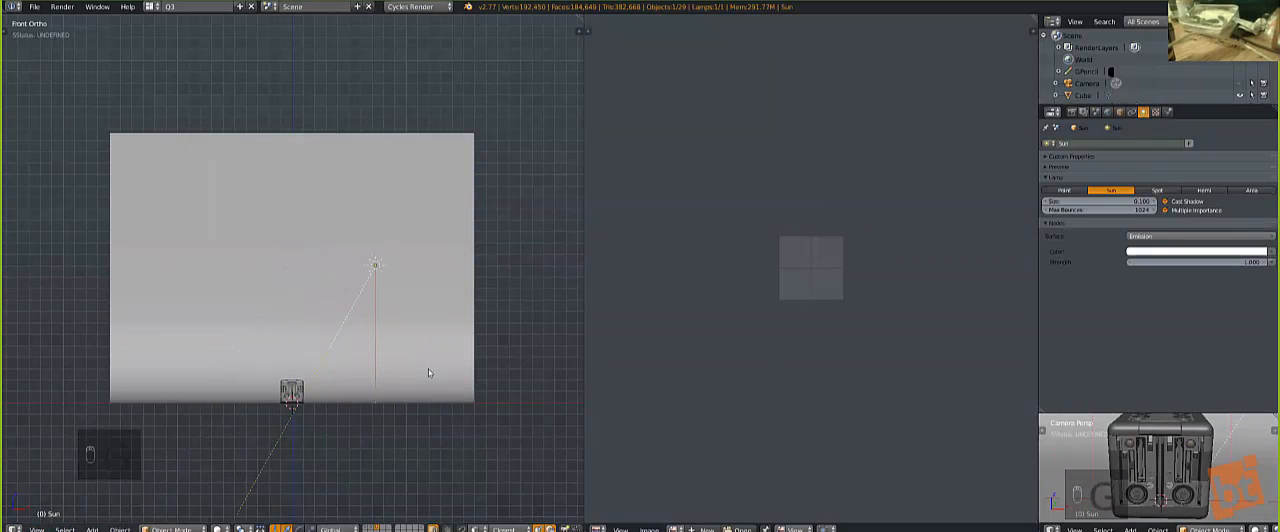
key("g")
left_click(416, 371)
middle_click_drag(347, 298, 366, 330)
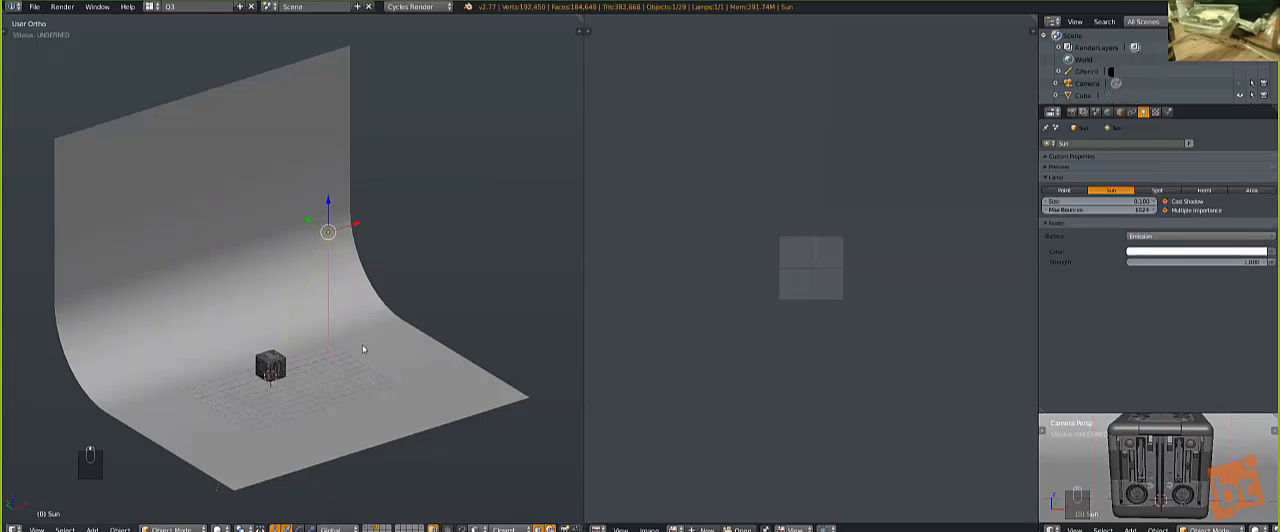
Step: Enter Edit Mode on the backdrop, select its whole mesh, and convert the selection to its boundary loop
key("shift+KP_6")
key("shift+KP_6")
key("Tab")
scroll(285, 288, "up", 1)
key("Tab")
middle_click_drag(276, 212, 368, 192)
right_click(257, 200)
key("Tab")
key("a")
key("a")
key("a")
key("a")
key("a")
left_click(64, 528)
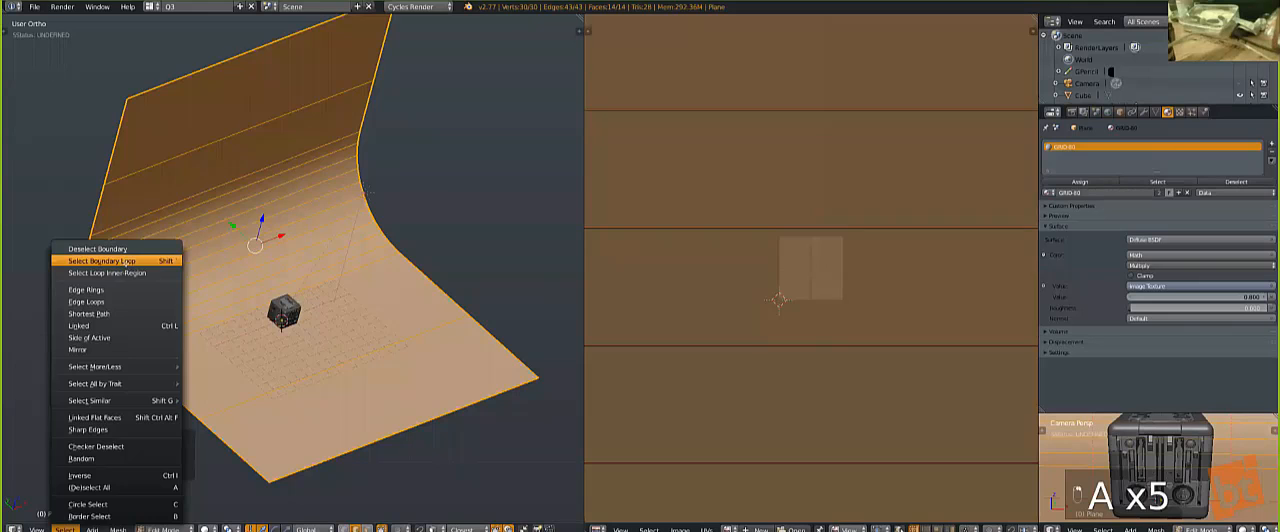
left_click(100, 261)
middle_click_drag(180, 230, 241, 185)
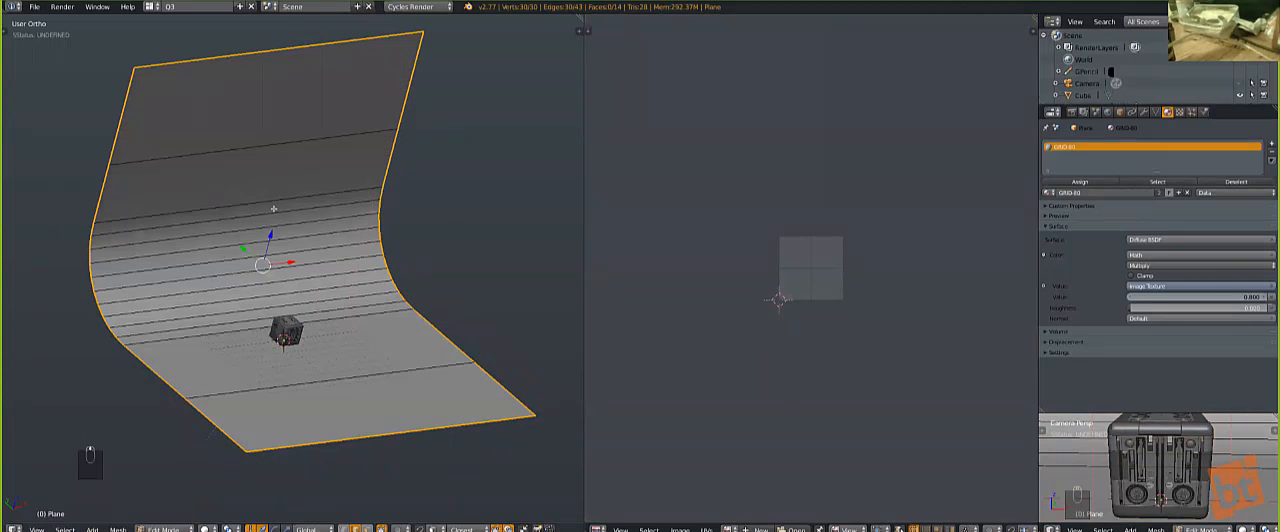
Step: Add five evenly spaced loop cuts running lengthwise along the backdrop without sliding them
key("ctrl+r")
scroll(273, 208, "up", 4)
left_click(265, 210)
right_click(265, 210)
Step: In face select mode, select the backdrop's two central face strips and convert them to their boundary loop
key("ctrl+Tab")
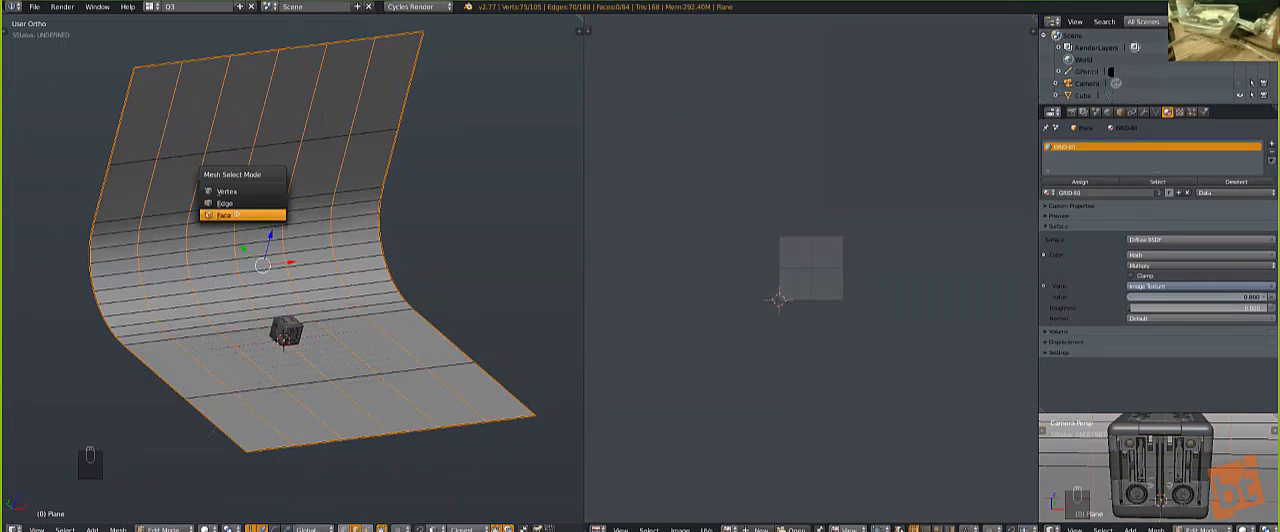
left_click(236, 215)
right_click(262, 220, "alt")
right_click(202, 225, "alt+shift")
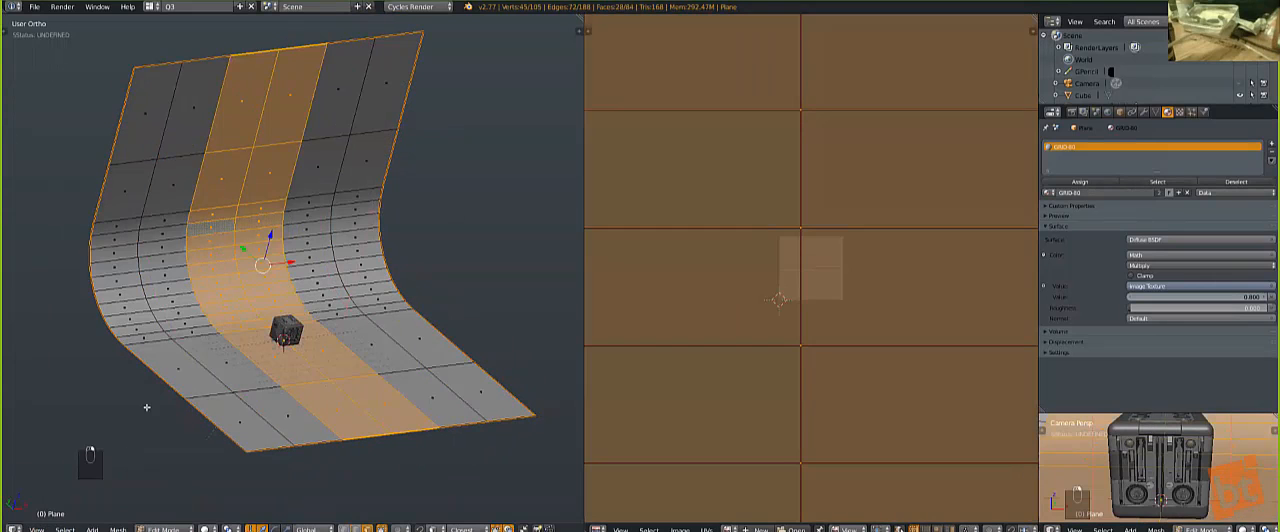
left_click(64, 529)
left_click(100, 261)
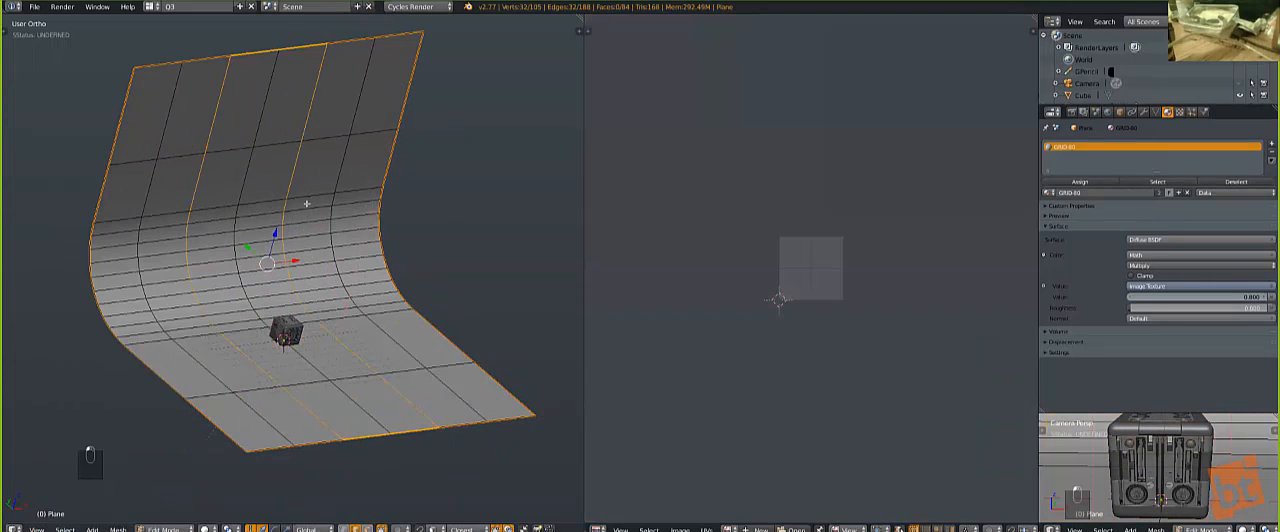
Step: Reselect the two central face strips, check the shortcut options for Select Boundary Loop, and select the strips' boundary again
key("ctrl+Tab")
left_click(178, 262)
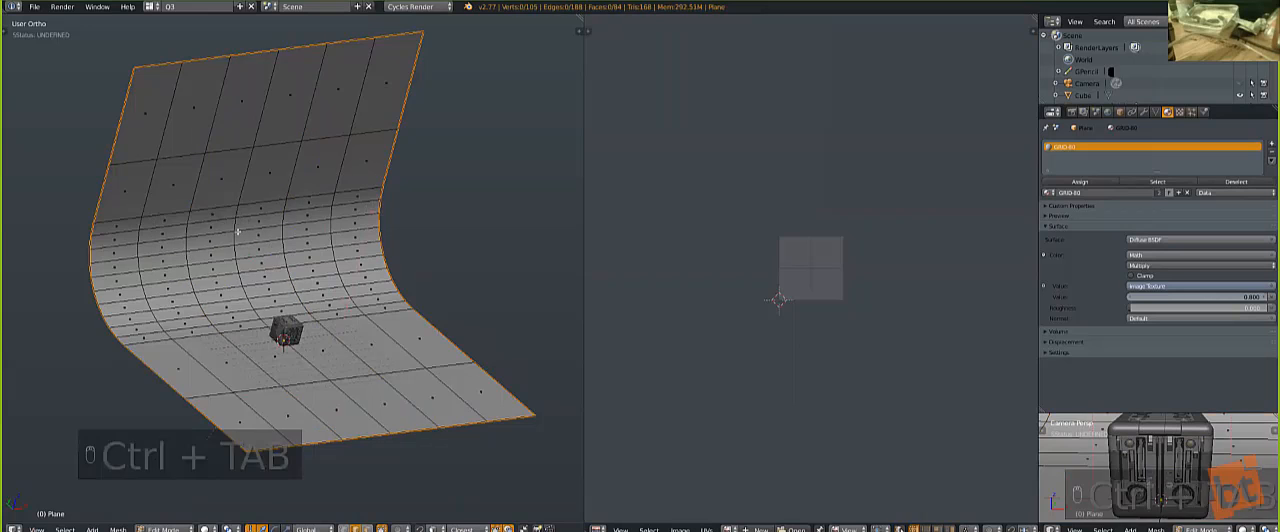
right_click(238, 232, "alt")
right_click(196, 241, "alt+shift")
left_click(64, 529)
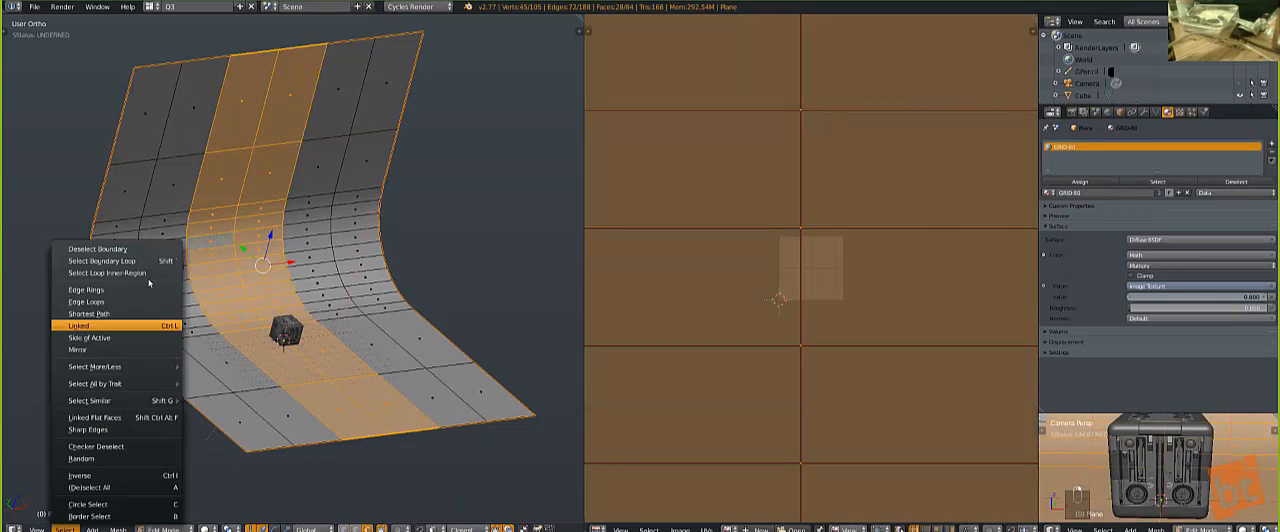
right_click(100, 260)
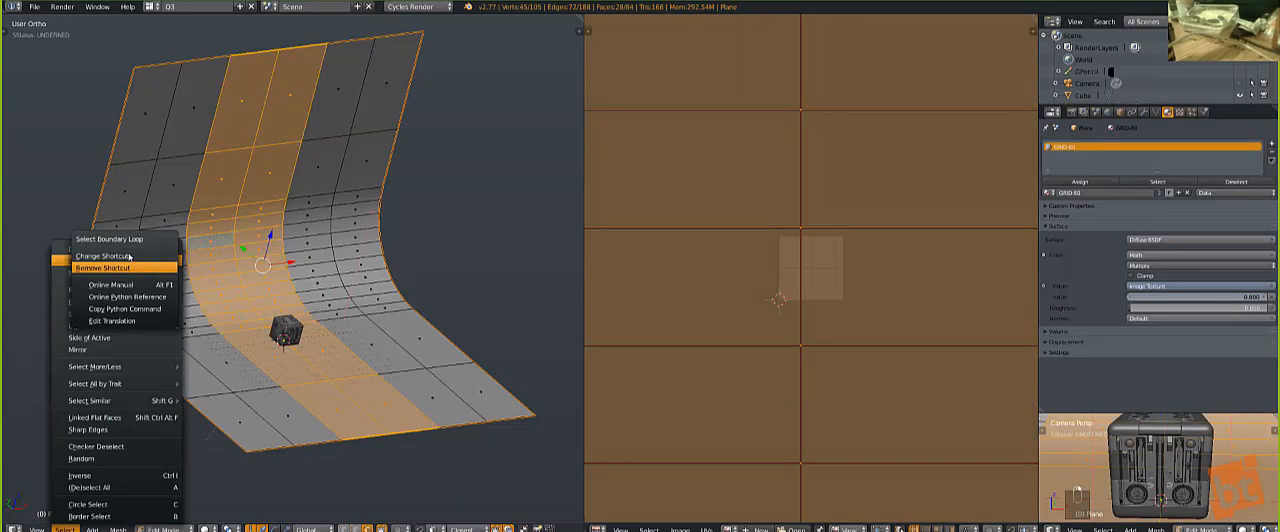
left_click(134, 256)
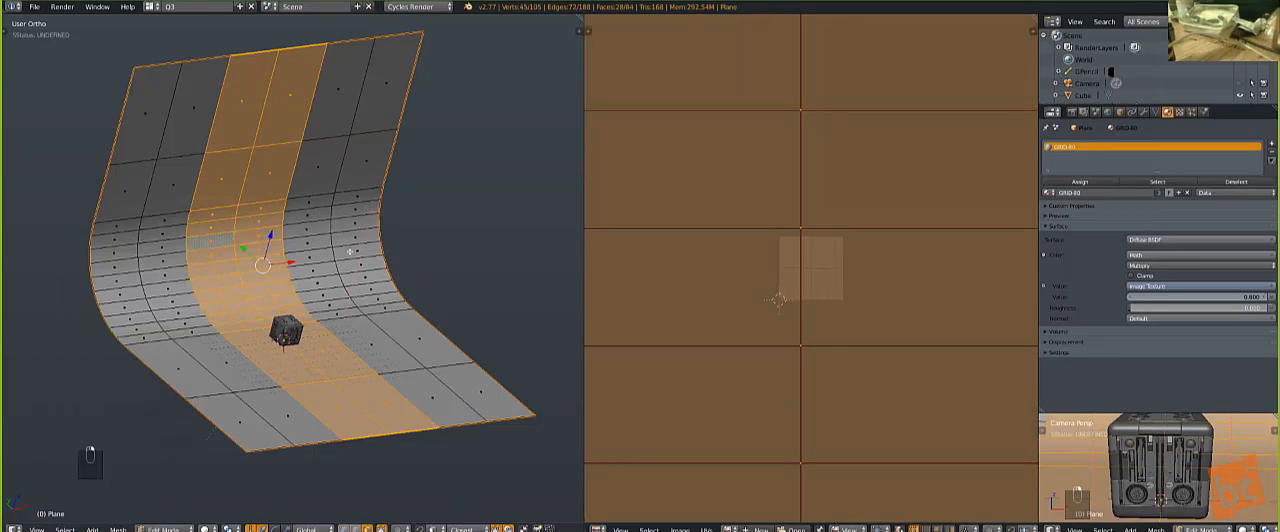
key("shift+grave")
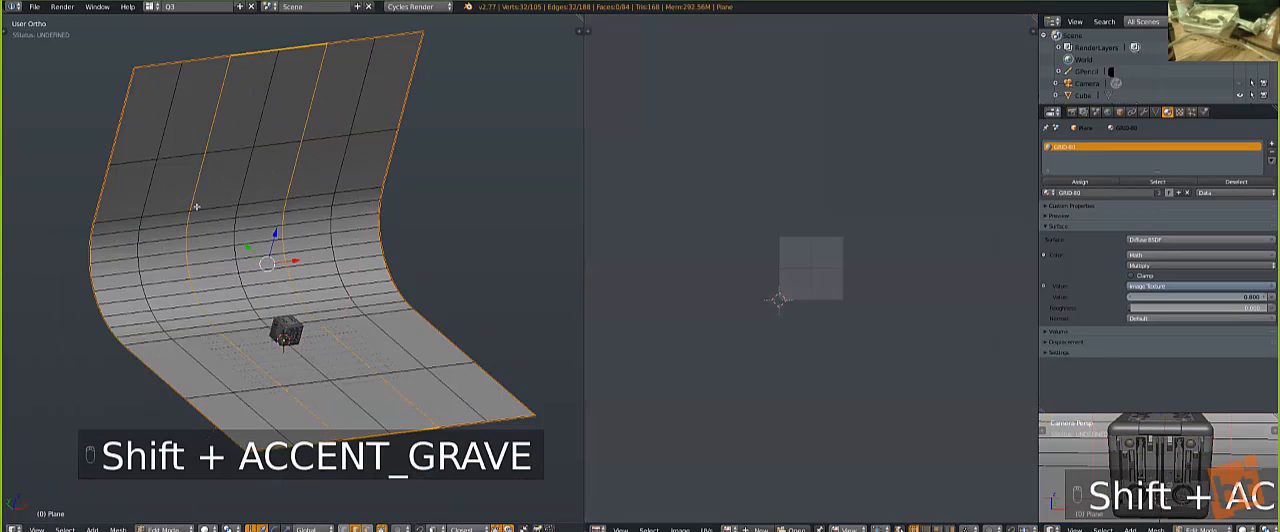
Step: Mark the selected boundary edges of the central strips, undo the most recent changes, and return to Object Mode
key("ctrl+grave")
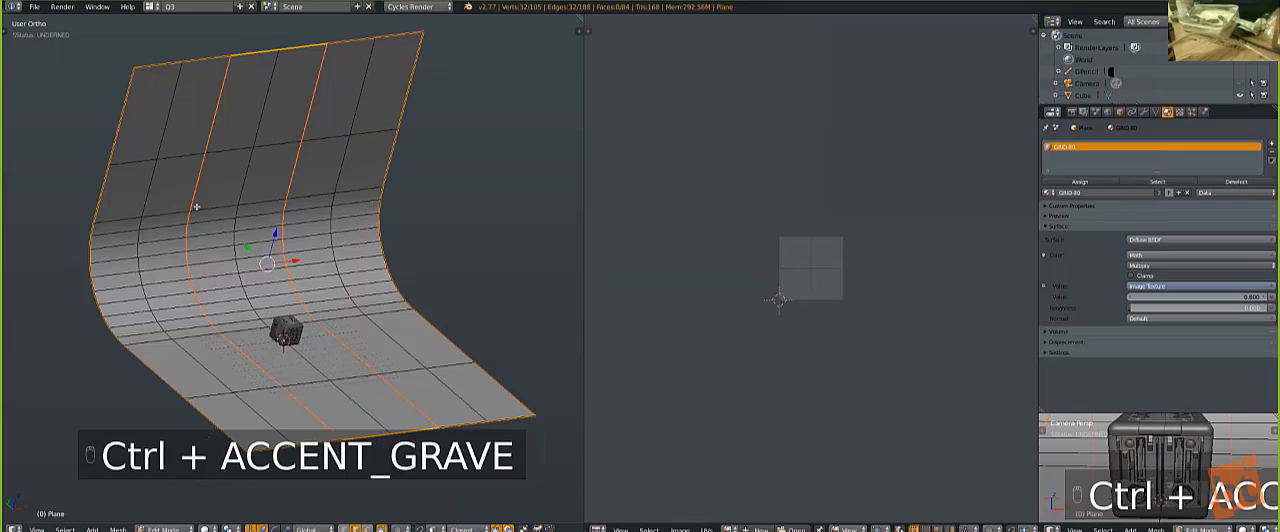
key("a")
key("ctrl+z")
key("ctrl+z")
key("ctrl+z")
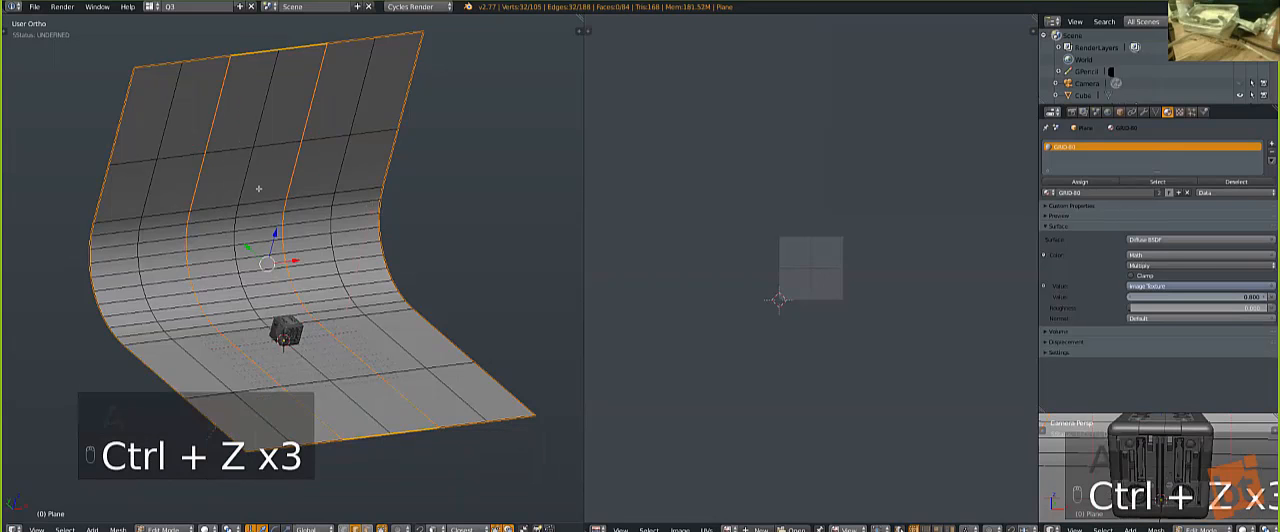
key("Tab")
middle_click_drag(272, 248, 259, 234)
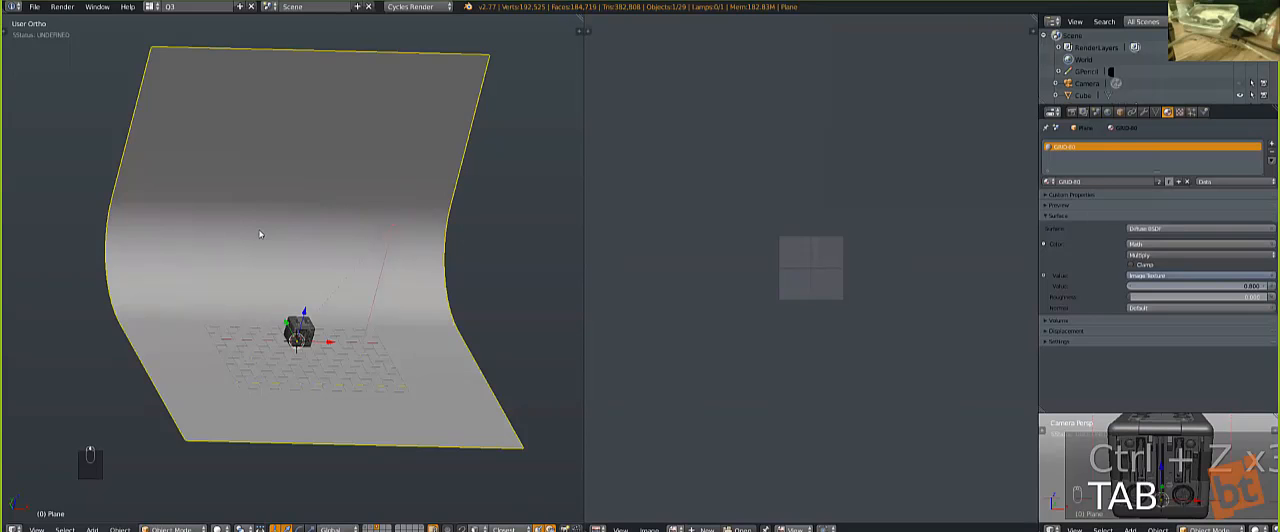
key("q")
key("q")
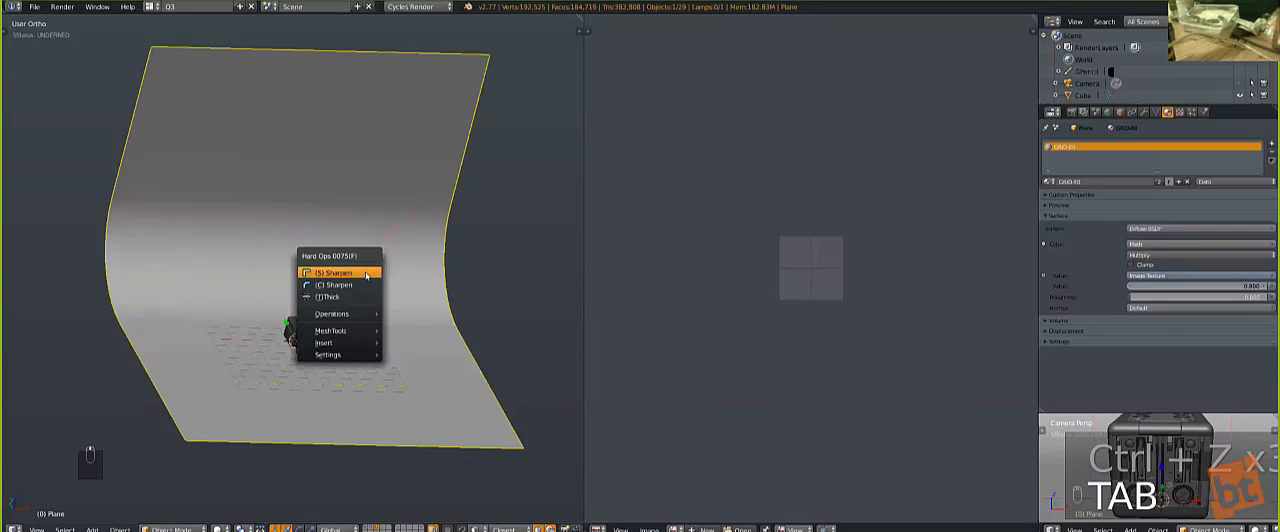
key("q")
key("Escape")
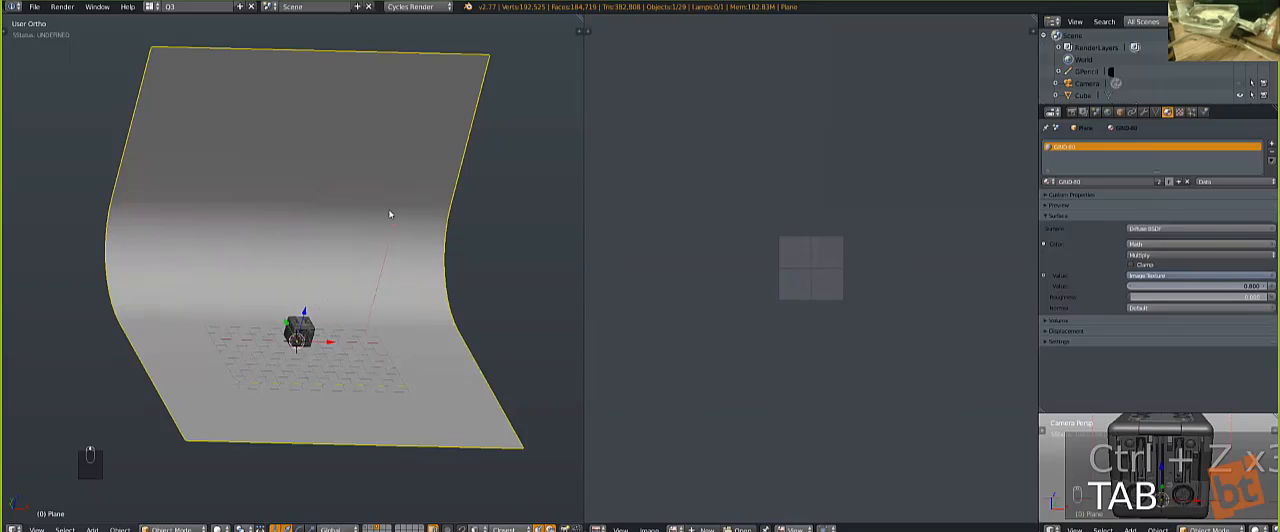
Step: Look through the camera and preview the cube on its grid backdrop in rendered shading
key("KP_4")
key("KP_4")
key("KP_4")
key("KP_1")
key("KP_5")
key("KP_0")
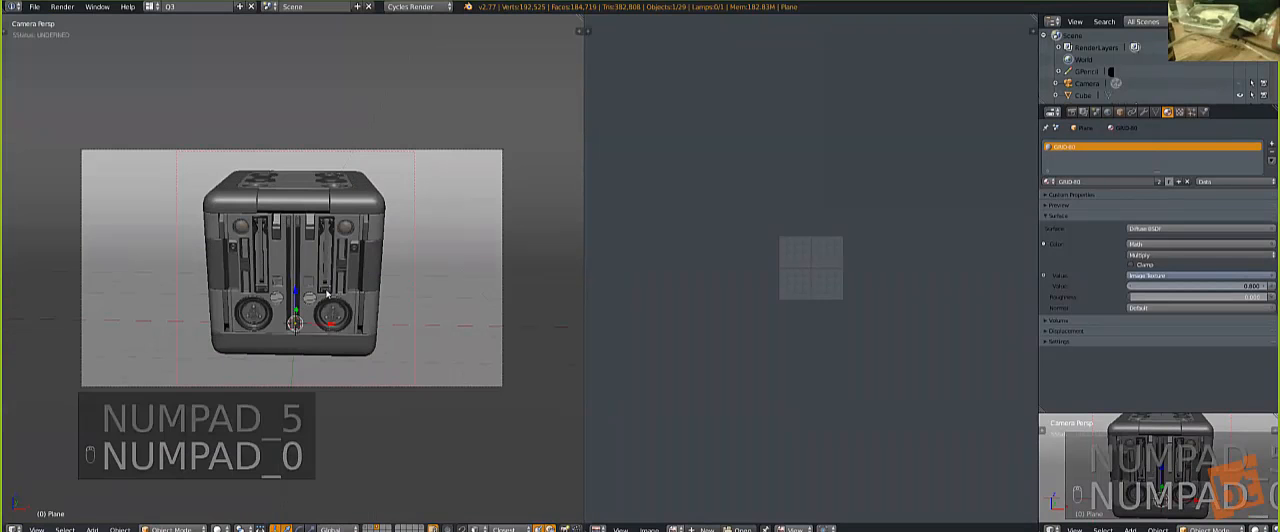
key("shift+z")
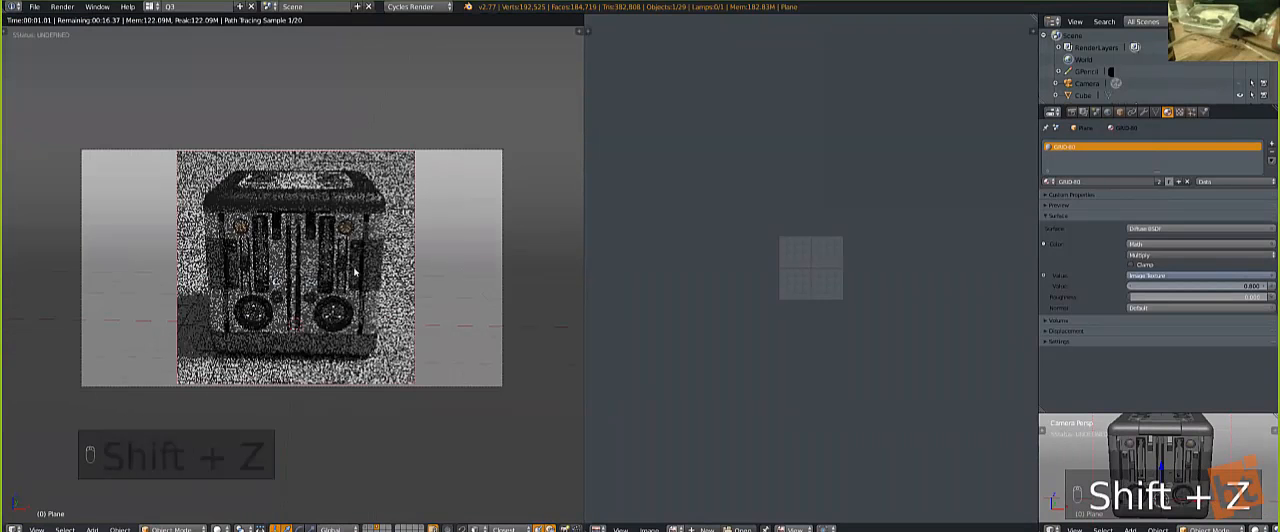
Step: Select the cube's front panel, browse its available materials without assigning one, and return to solid shading
right_click(303, 261)
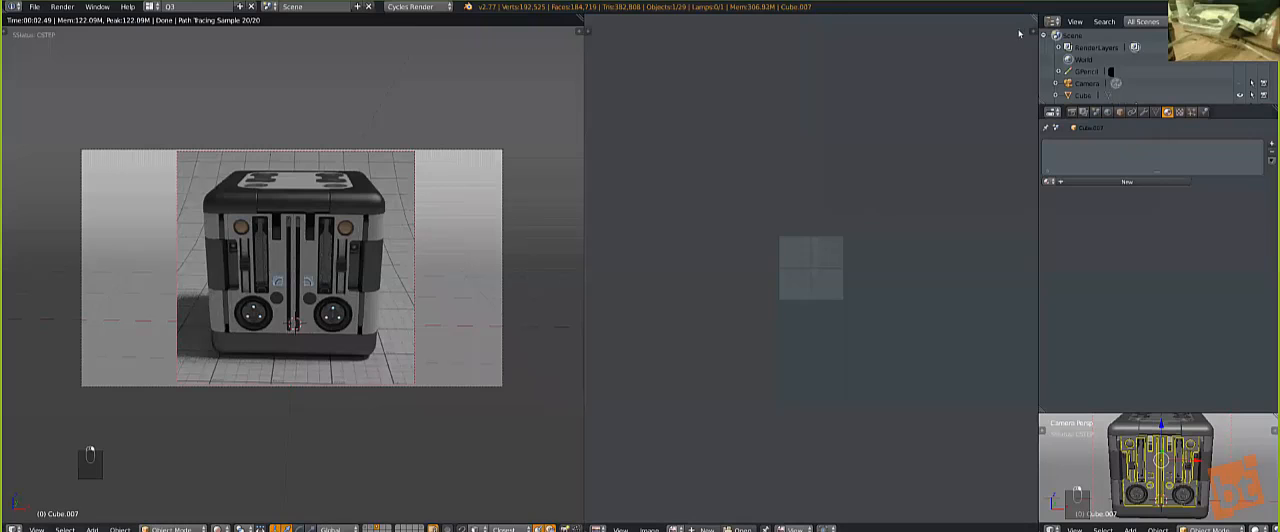
left_click(1047, 183)
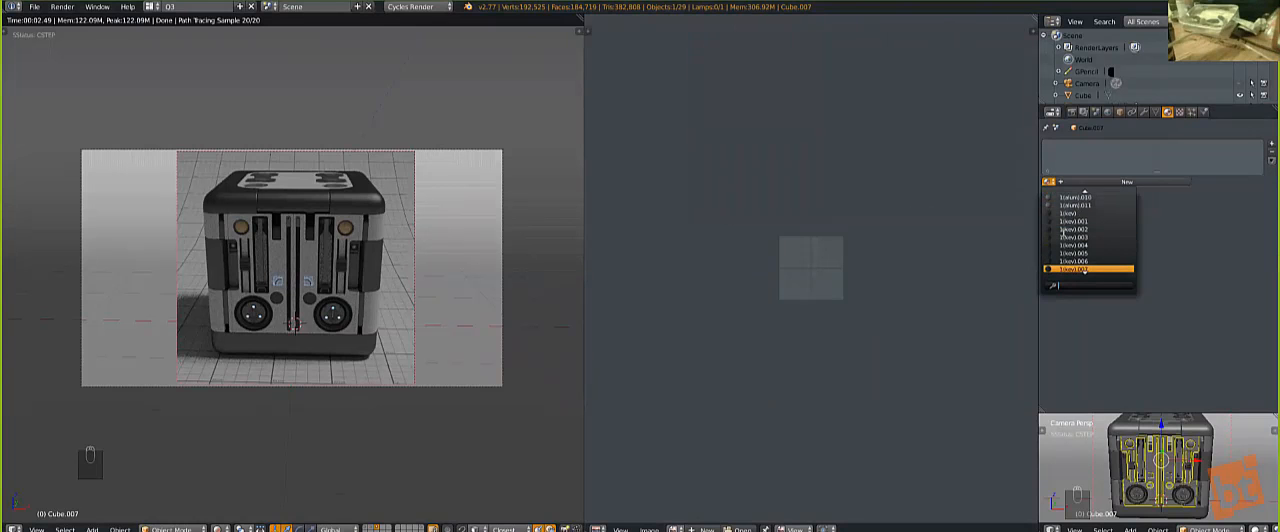
key("z")
key("z")
key("z")
Step: Clear the selection and select the round dial part and the logo insert on the cube's front
middle_click_drag(283, 320, 318, 338)
key("KP_Decimal")
scroll(301, 340, "up", 3)
key("a")
key("a")
scroll(301, 340, "down", 8)
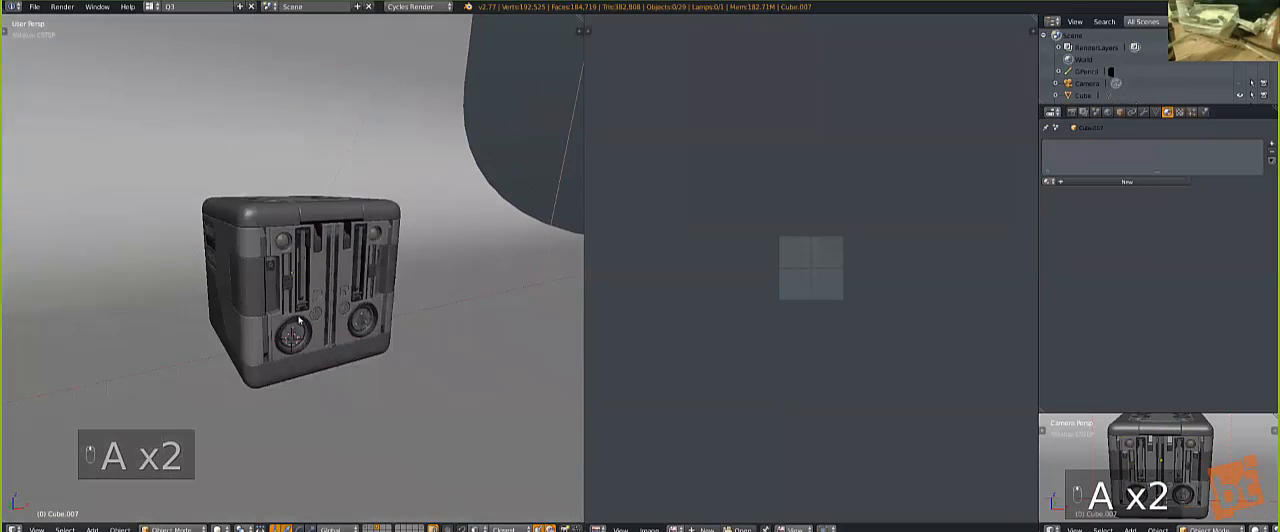
scroll(310, 370, "up", 3)
right_click(326, 378)
scroll(326, 381, "up", 2)
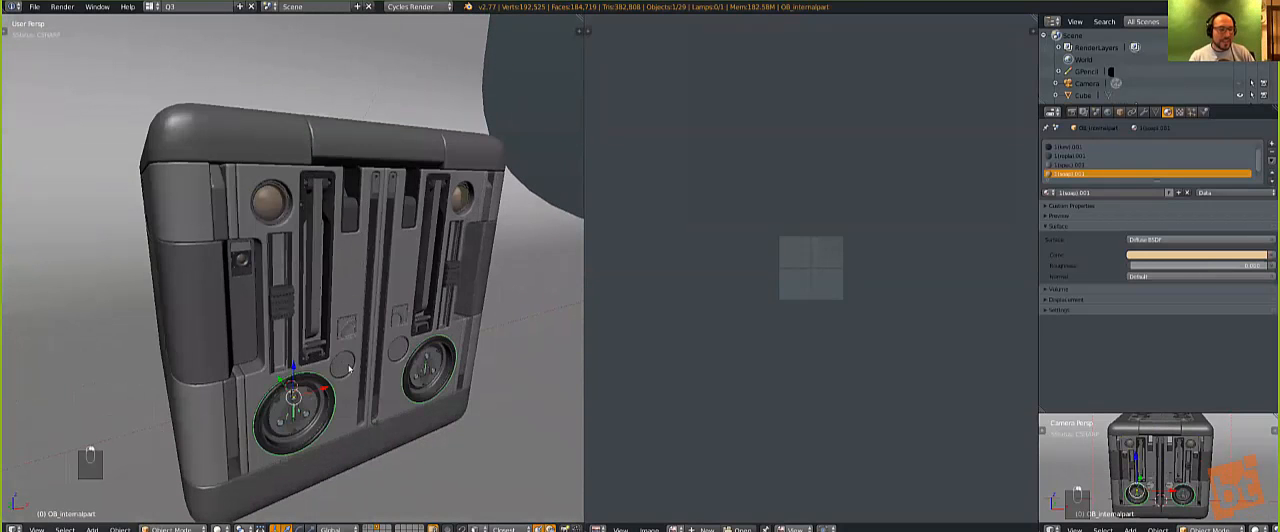
right_click(346, 333, "shift")
right_click(346, 331, "shift")
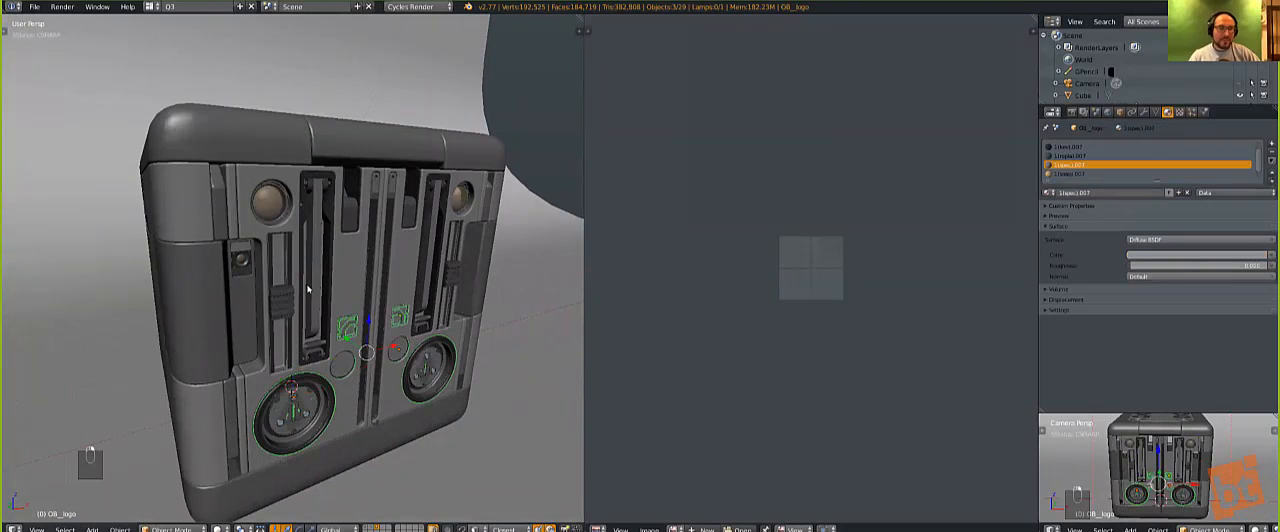
Step: Add the front slot, slide lever, lever groove, round lens and recessed inset to the selection, and undo the accidental front panel selection
right_click(316, 283, "shift")
right_click(280, 302, "shift")
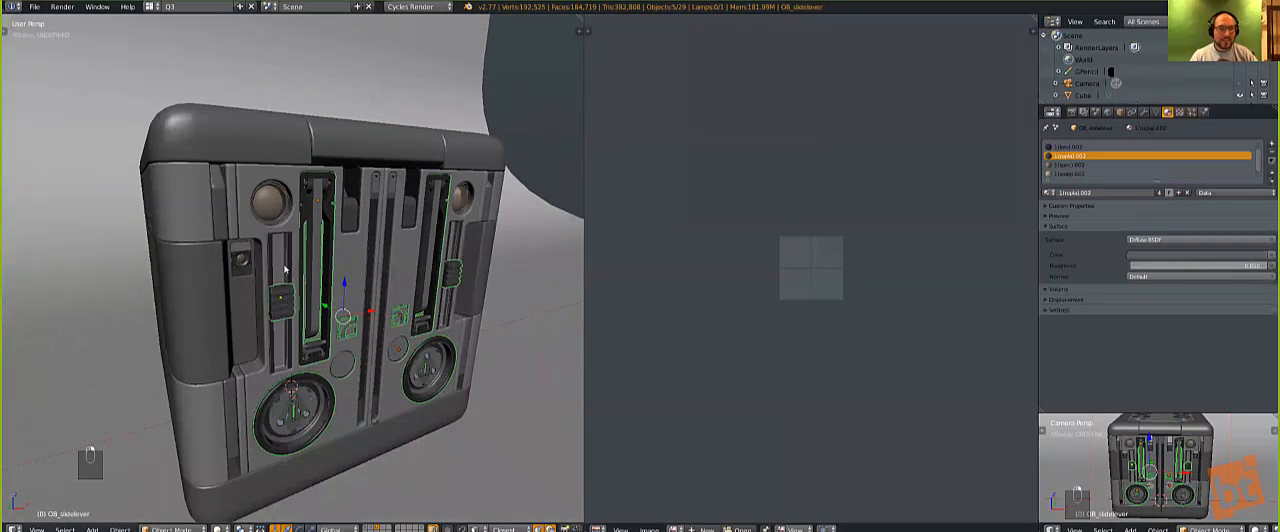
right_click(288, 258, "shift")
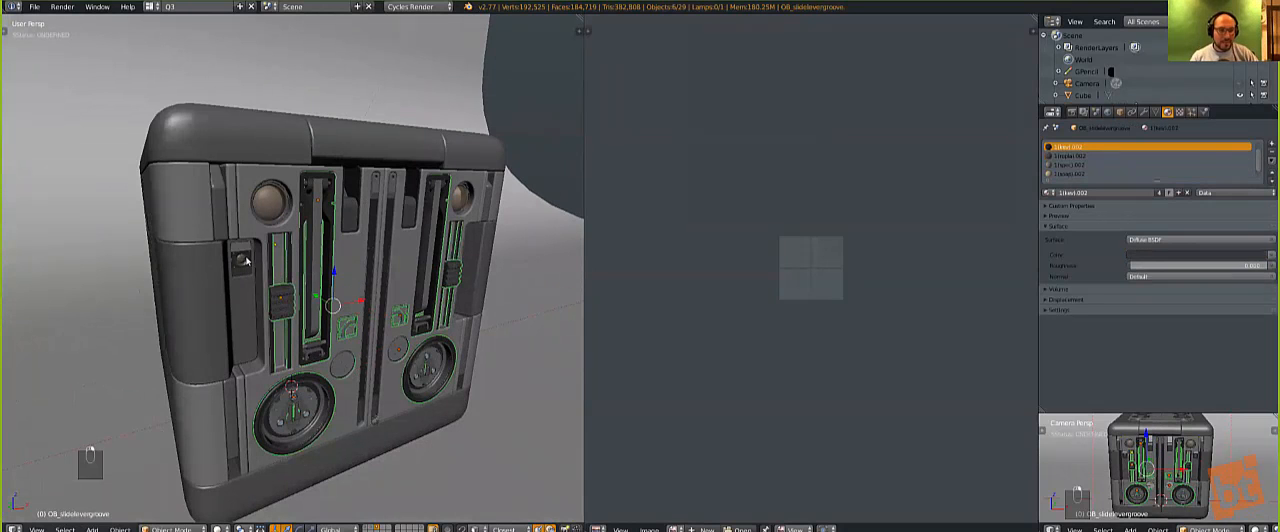
right_click(275, 199, "shift")
right_click(355, 207, "shift")
right_click(370, 196, "shift")
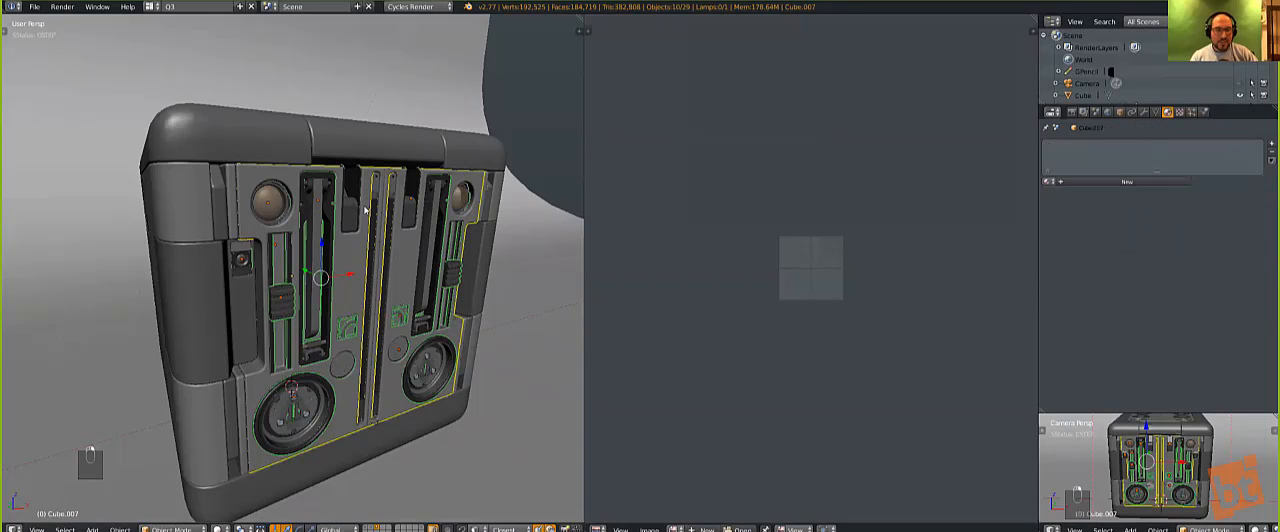
key("ctrl+z")
scroll(378, 222, "up", 5)
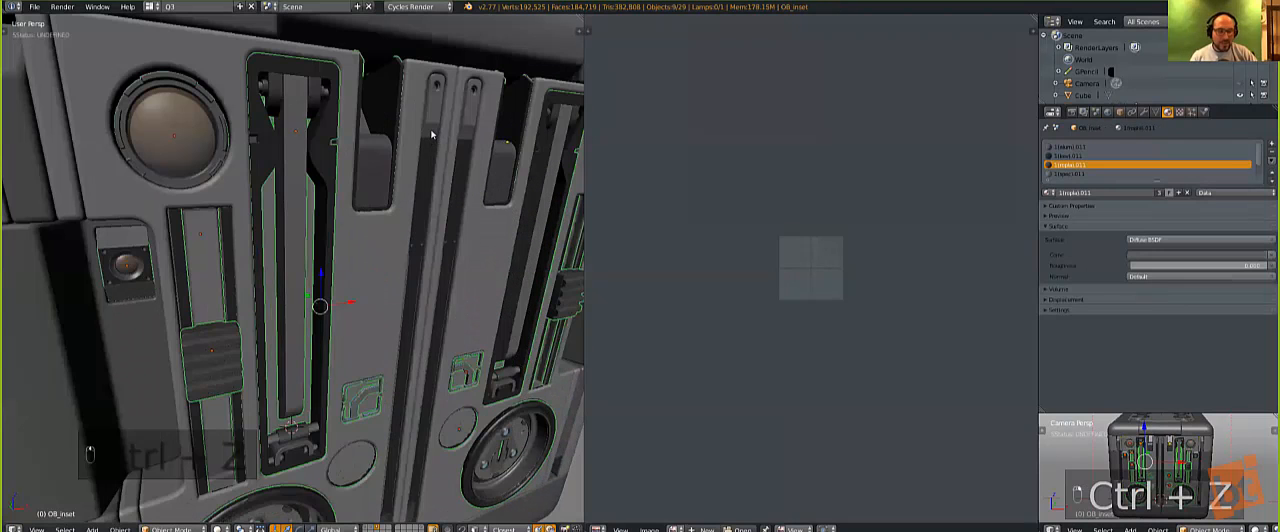
Step: Extend the selection with the central strip insert, the side detail, and the double grate and circular vent on the cube's top
right_click(431, 132, "shift")
scroll(431, 132, "down", 6)
middle_click_drag(317, 257, 424, 262)
scroll(178, 252, "up", 2)
right_click(160, 252, "shift")
middle_click_drag(319, 239, 300, 290)
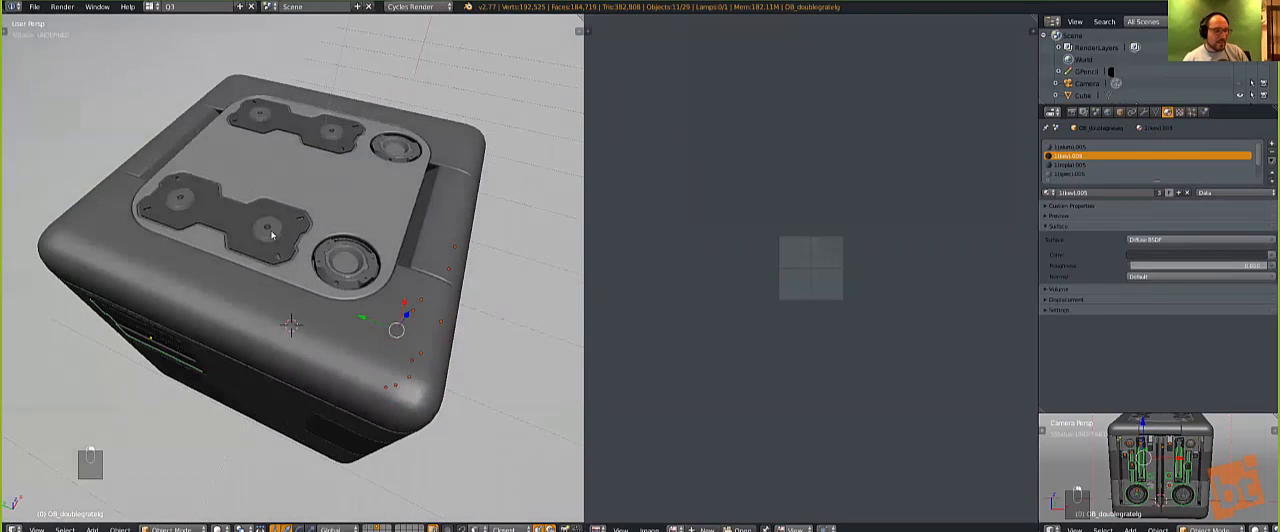
right_click(273, 228, "shift")
right_click(328, 256, "shift")
Step: Make the small box camera on the cube's front side the active object of the selection
middle_click_drag(391, 292, 222, 160)
scroll(220, 130, "up", 4)
middle_click_drag(214, 103, 199, 235)
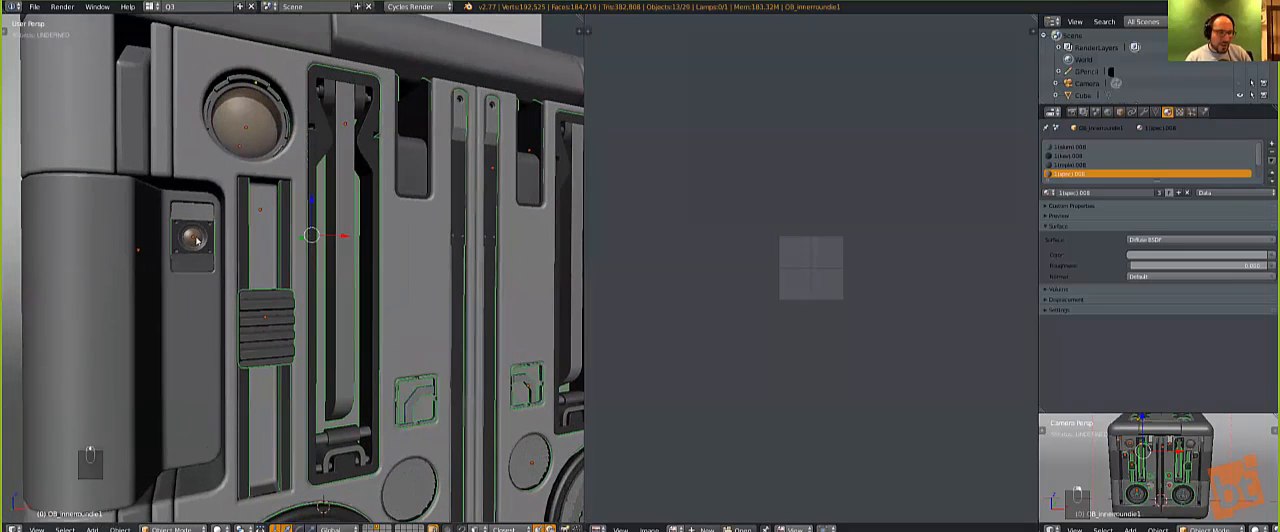
right_click(199, 235, "shift")
key("z")
key("z")
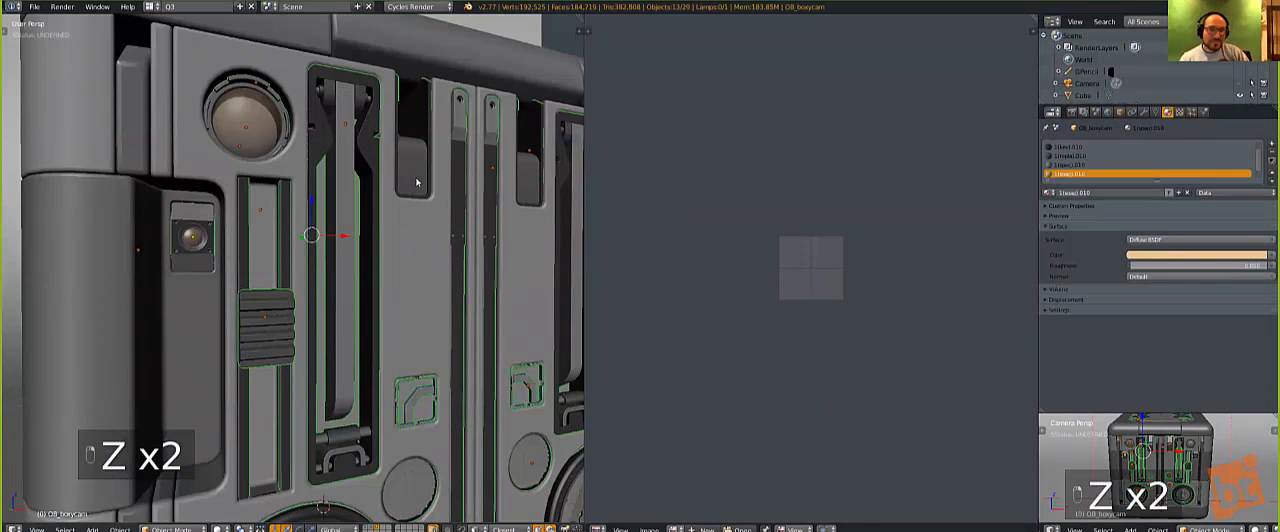
Step: Assign the Aluminium material to the box camera's first material slot
scroll(1110, 150, "up", 1)
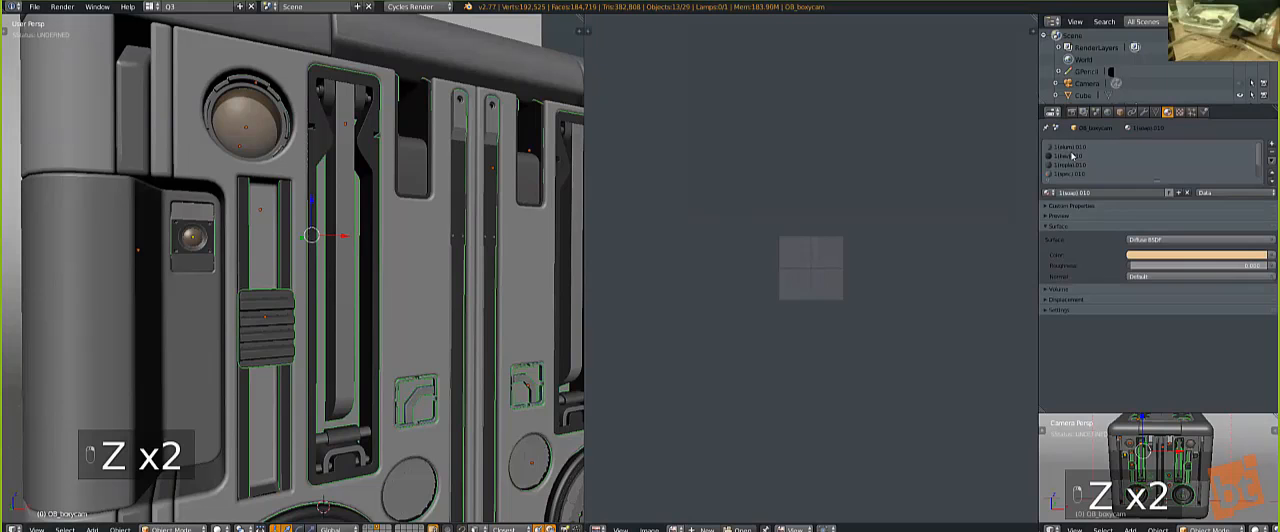
left_click(1062, 148)
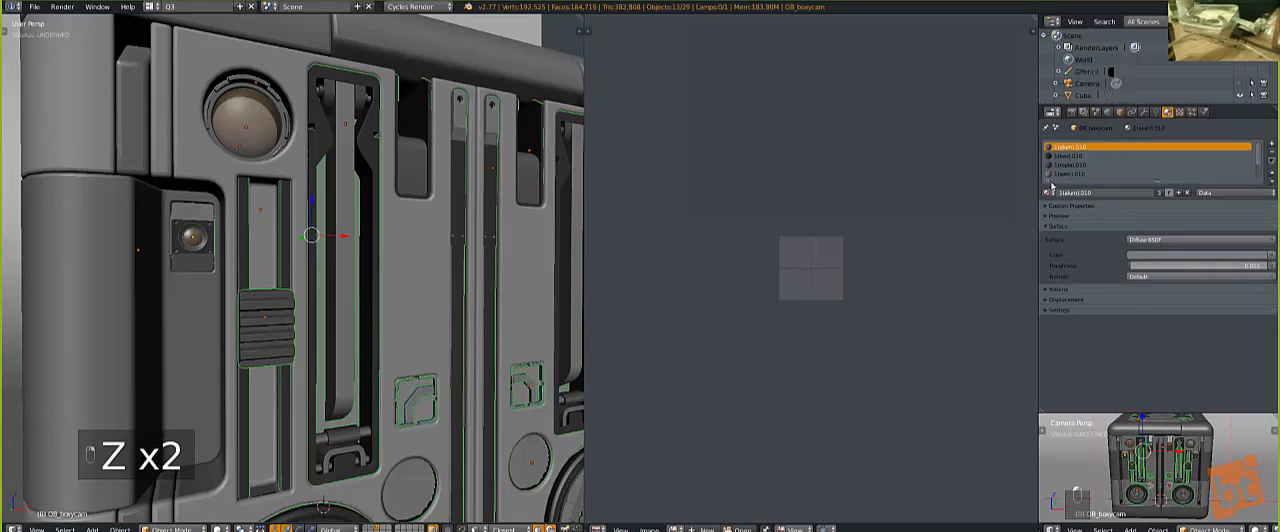
left_click(1049, 192)
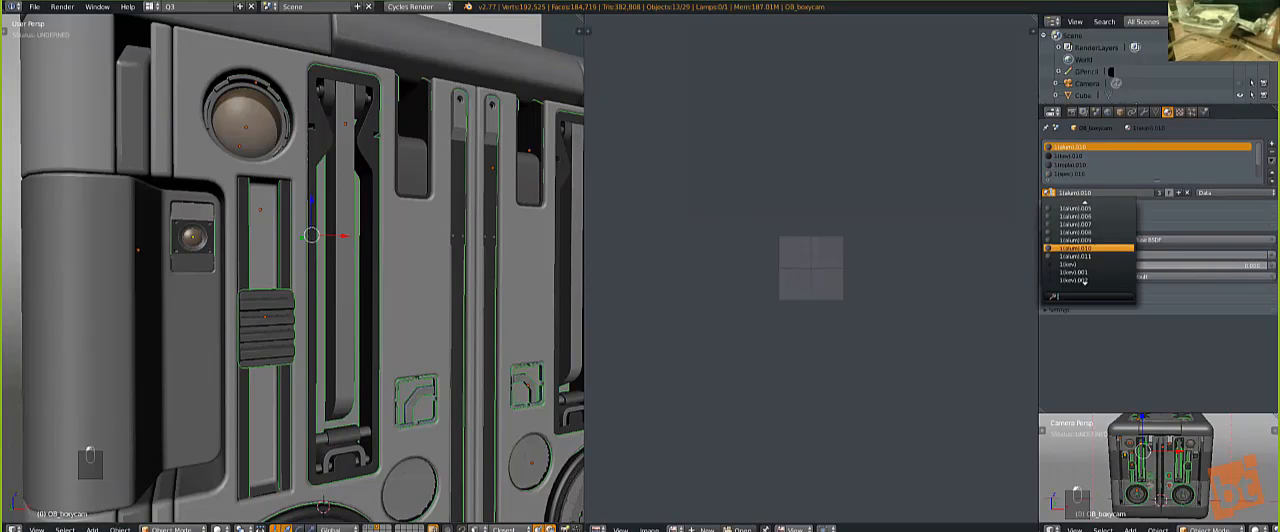
type("alumi")
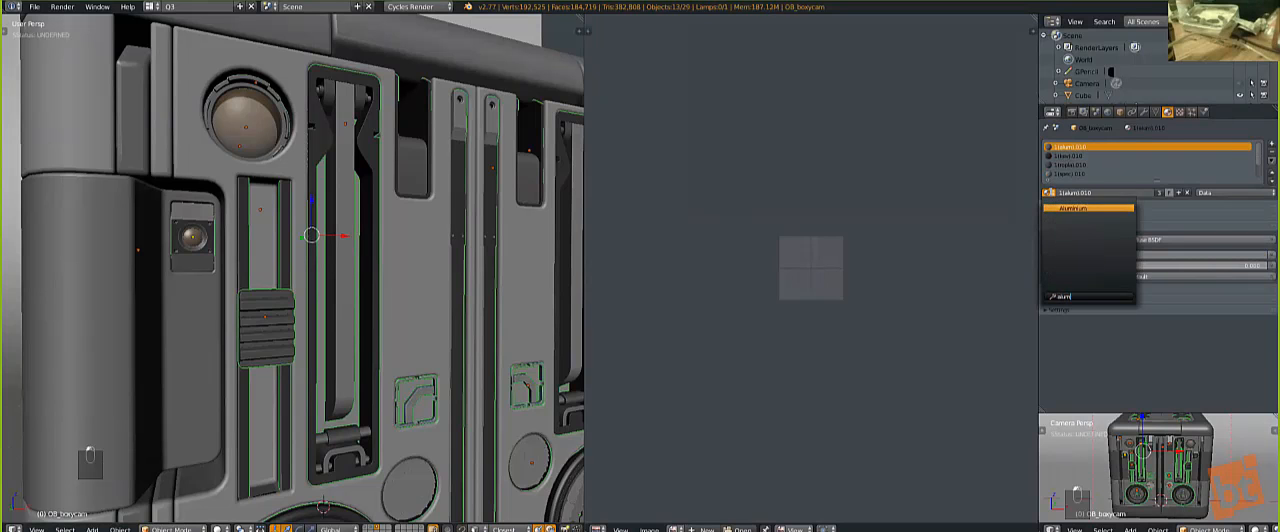
key("Return")
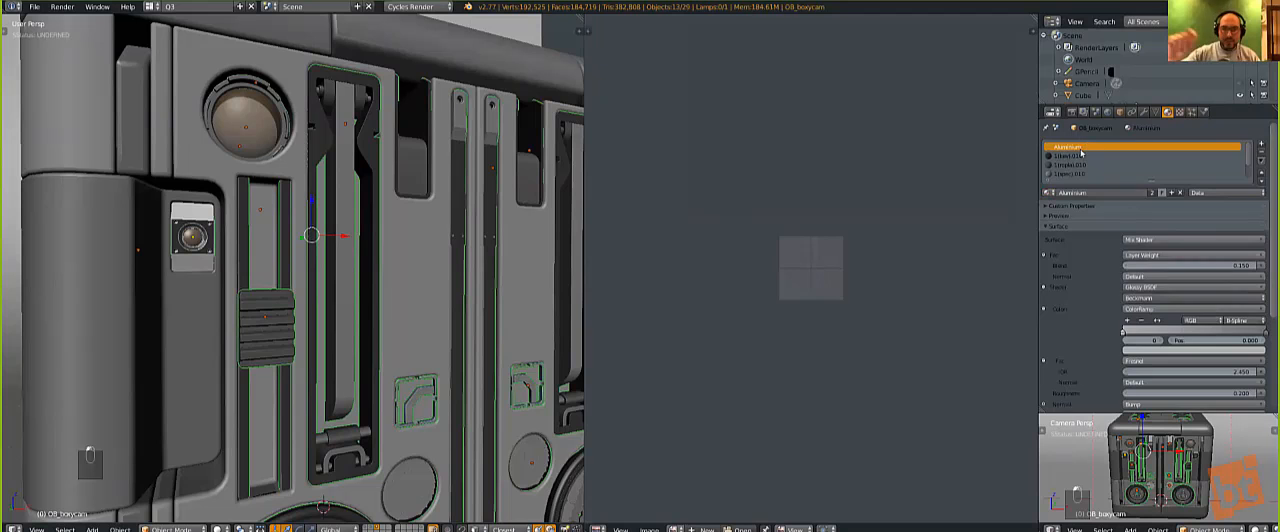
Step: Assign the Kevlar material to the box camera's second material slot
left_click(1062, 156)
left_click(1049, 192)
type("k")
key("Return")
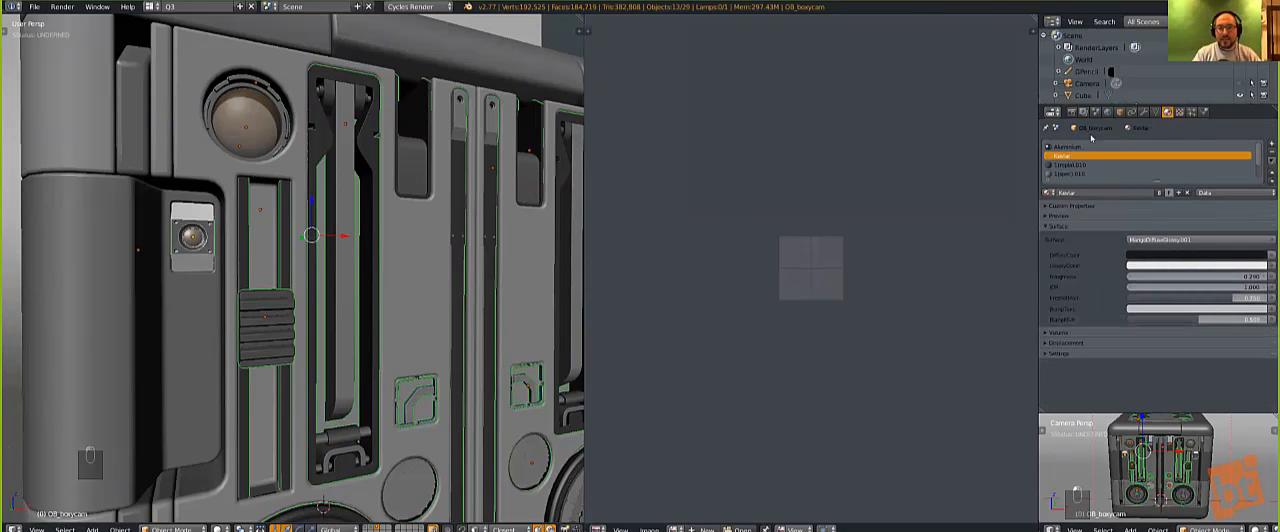
Step: Replace the material in the box camera's third slot with Rough Plastic
left_click(1068, 165)
left_click(1049, 192)
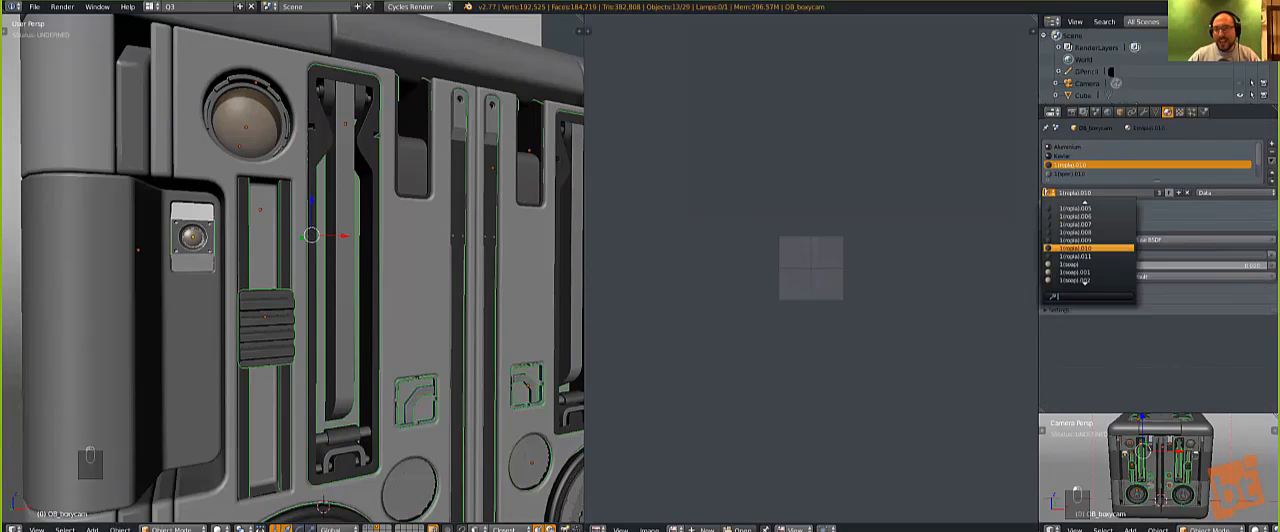
type("rough")
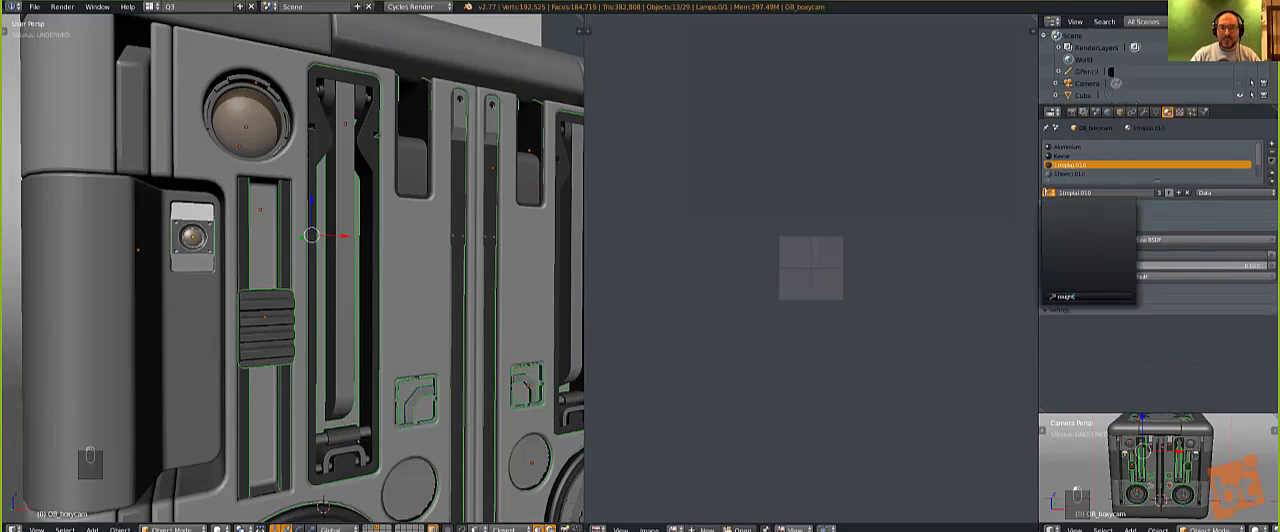
left_click(1076, 208)
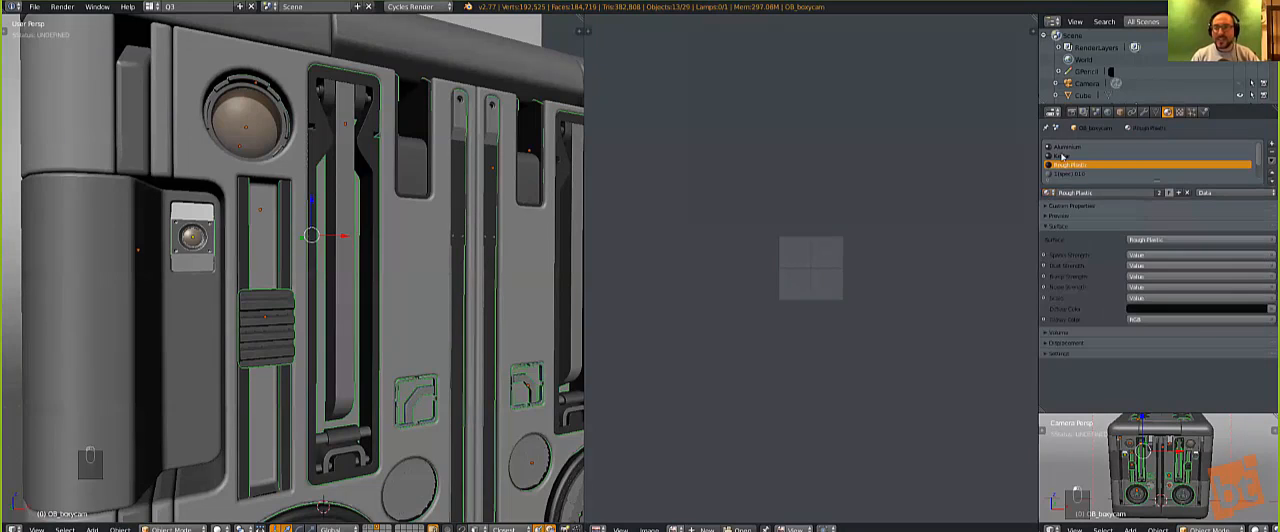
Step: Assign the EasySpec material to the box camera's fourth slot and expand its Diffuse BSDF settings
scroll(1075, 165, "down", 1)
left_click(1075, 165)
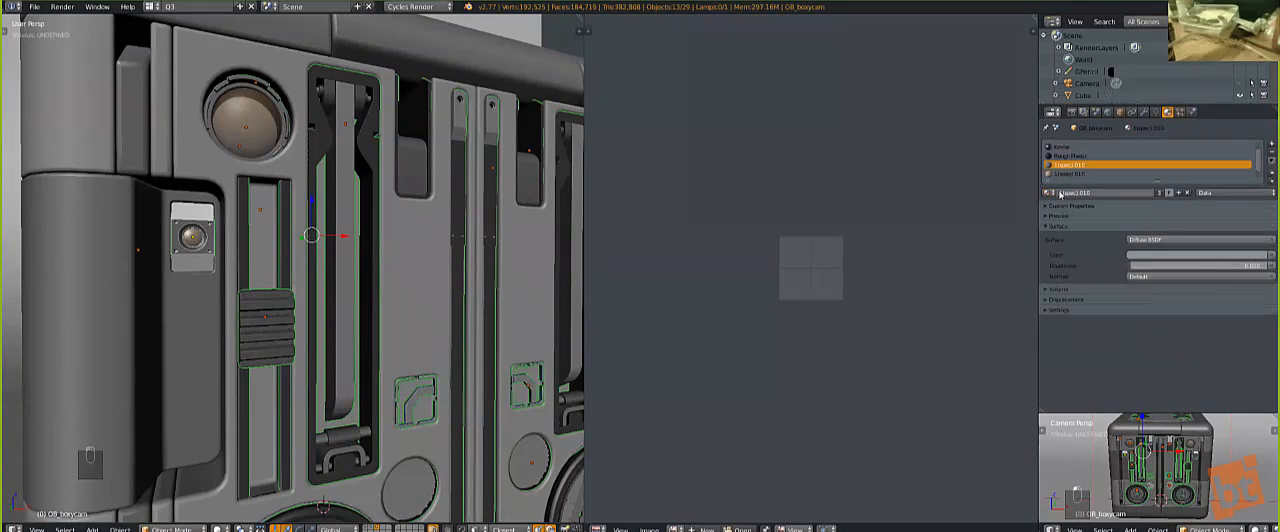
left_click(1047, 193)
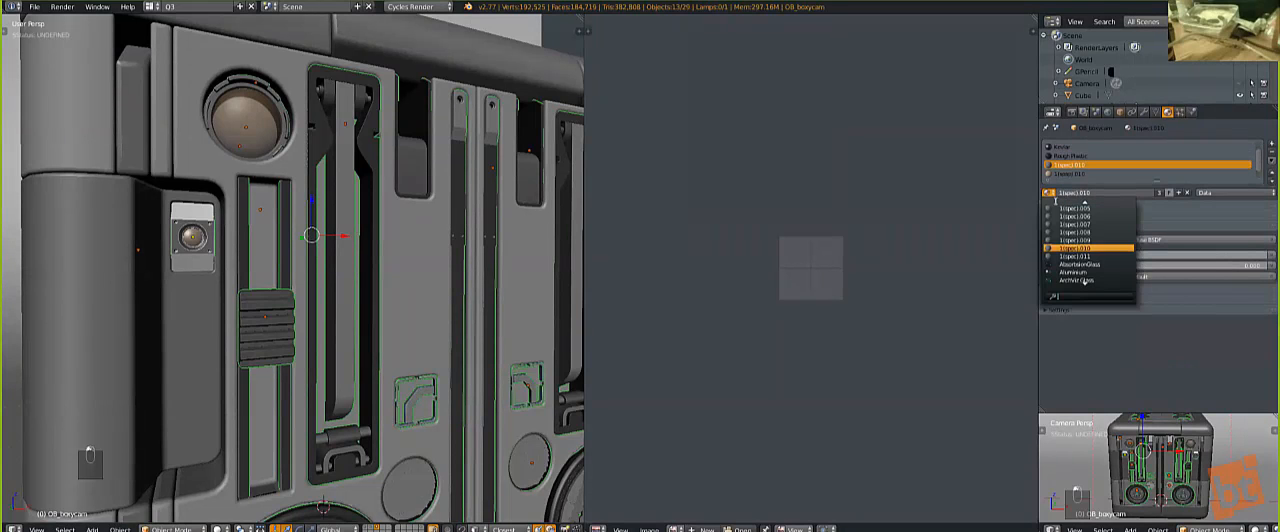
type("easy")
left_click(1072, 212)
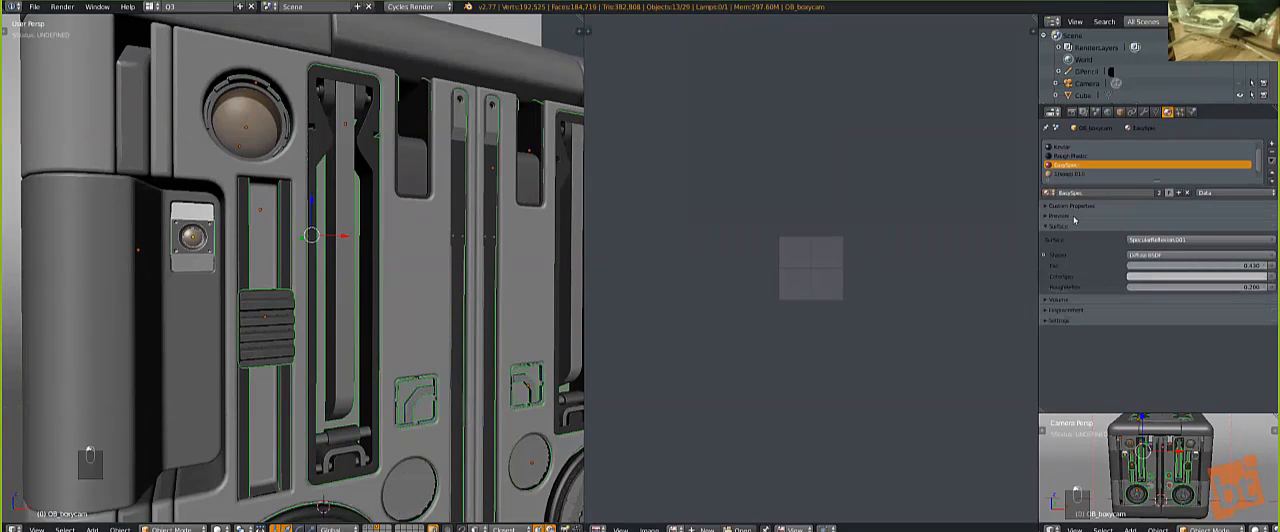
left_click(1043, 255)
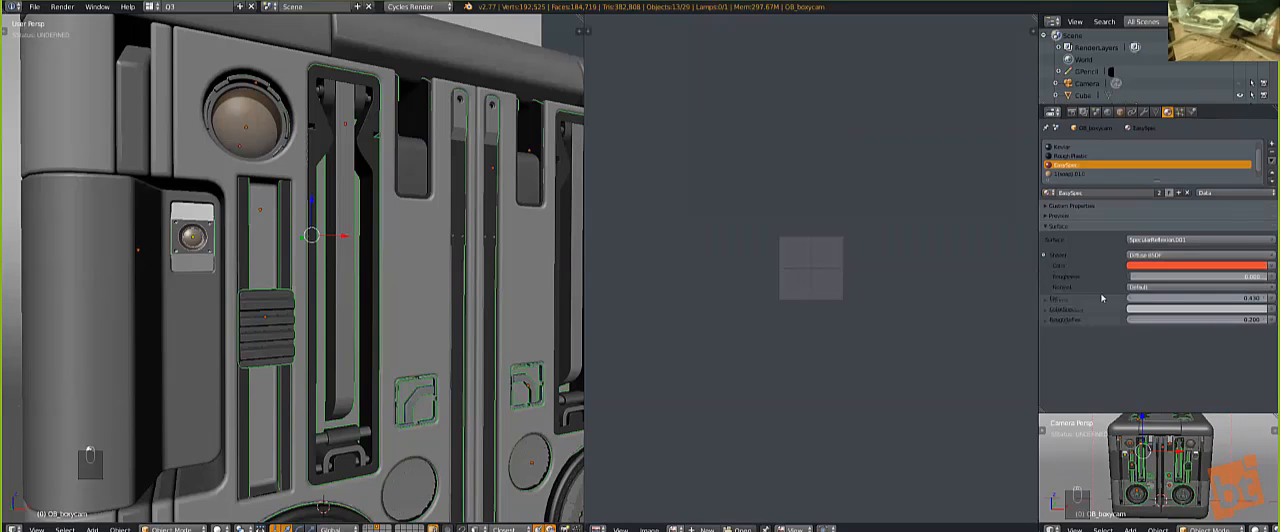
Step: Replace the orange diffuse material in the box camera's fifth slot with the SoapBubble material
left_click(1084, 174)
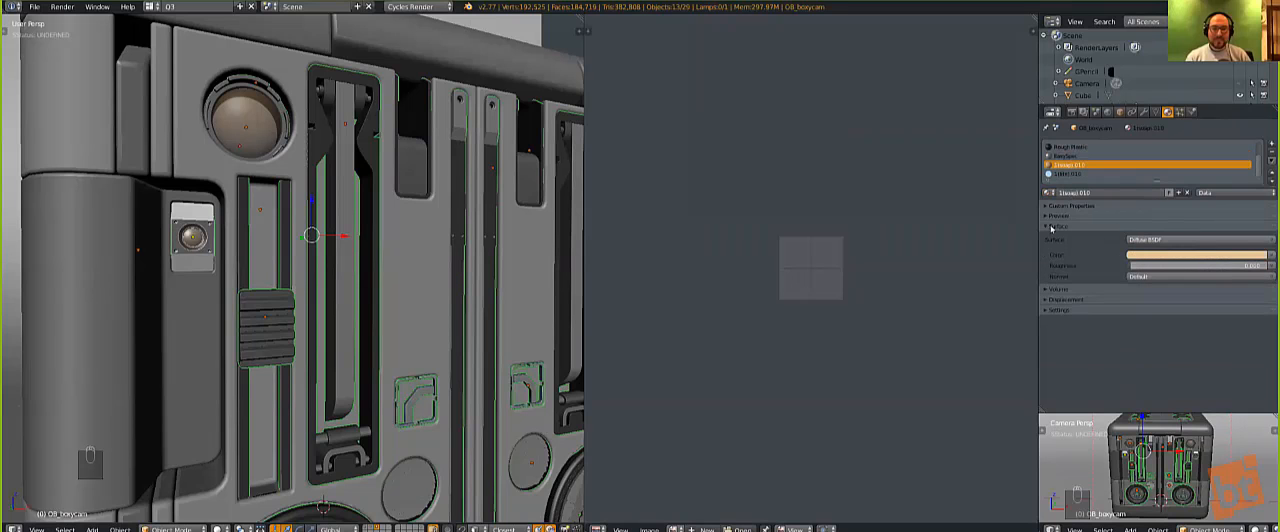
left_click(1049, 192)
type("so")
key("Down")
key("Down")
key("Return")
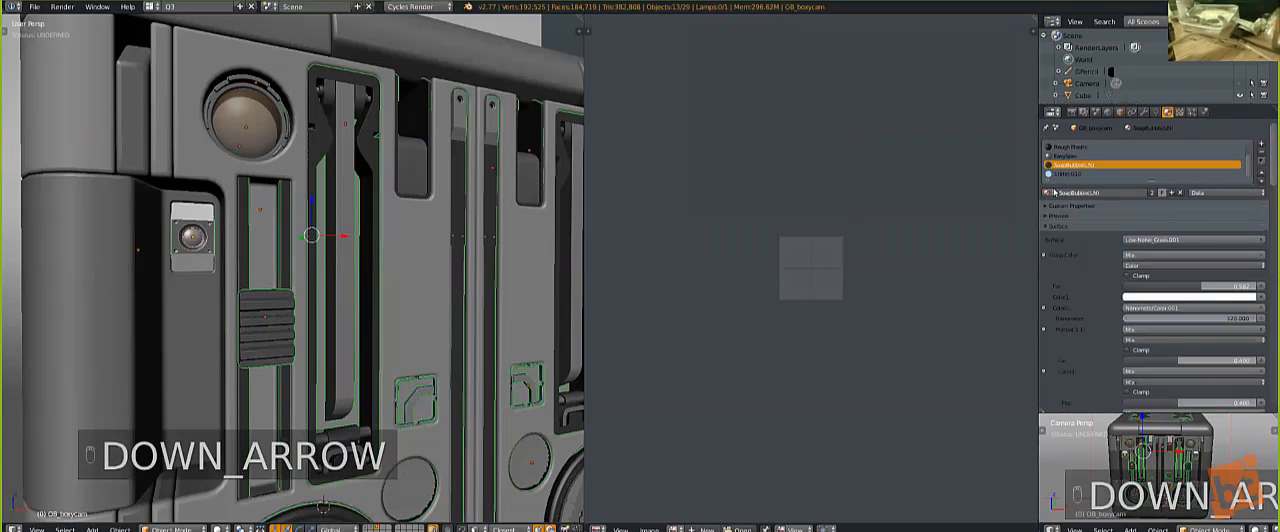
Step: Link the box camera's materials to all the other selected inserts, deselect everything, and return to the camera view
left_click(1078, 174)
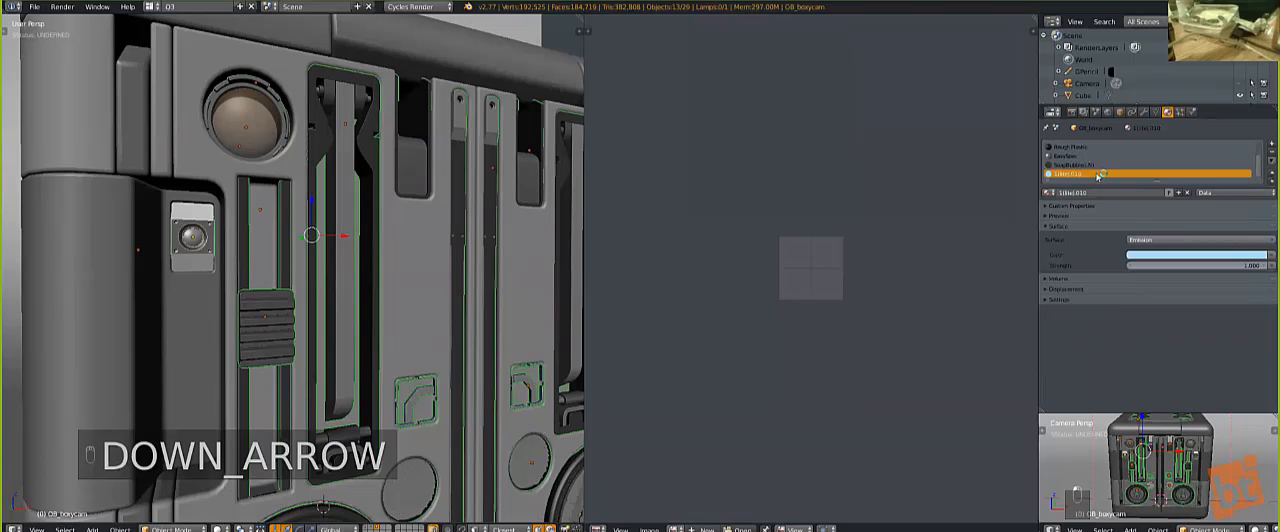
key("ctrl+l")
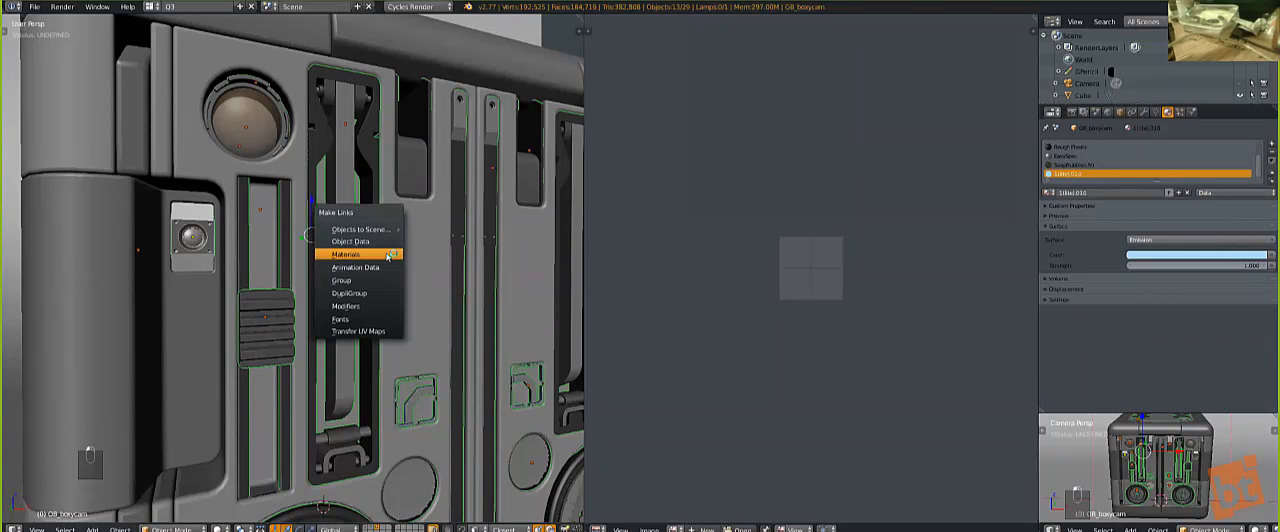
left_click(345, 254)
key("a")
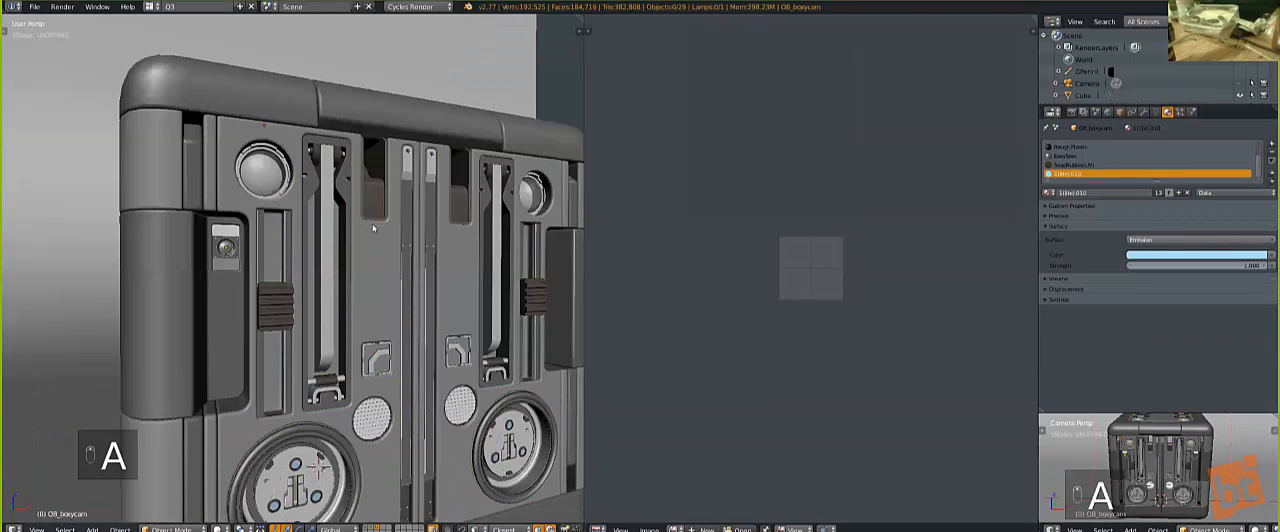
key("KP_0")
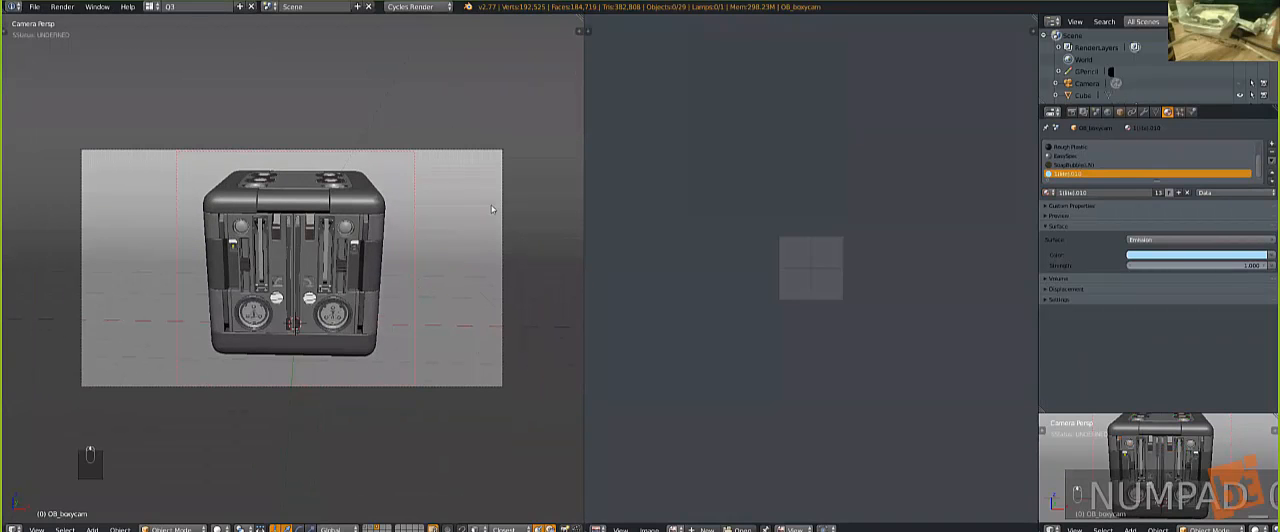
Step: Preview the cube on its grid backdrop in rendered shading, select the front panel, and return to solid shading
right_click(505, 187)
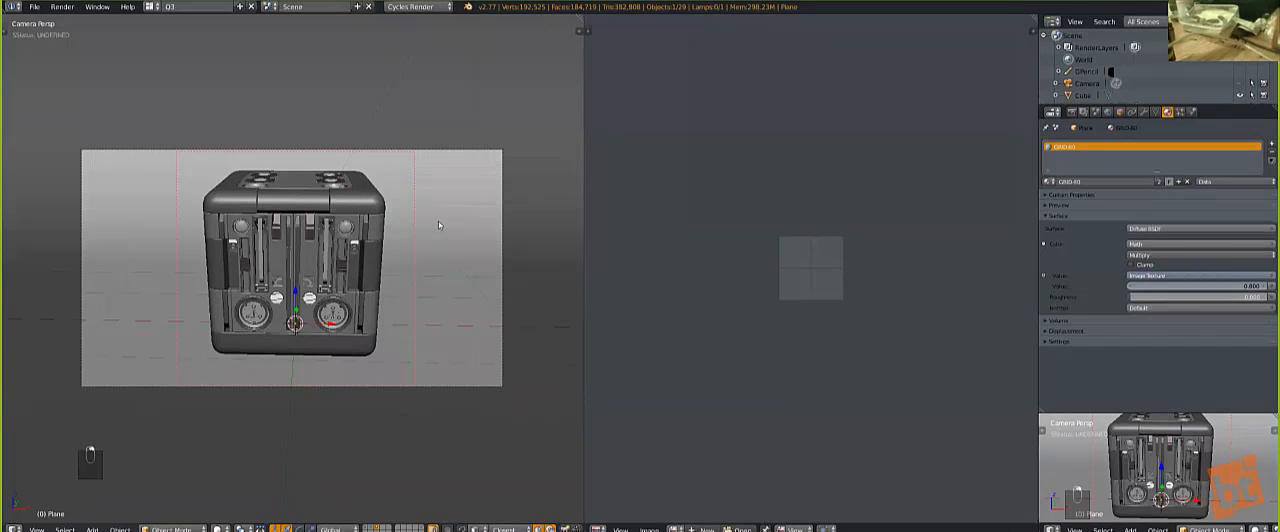
key("shift+z")
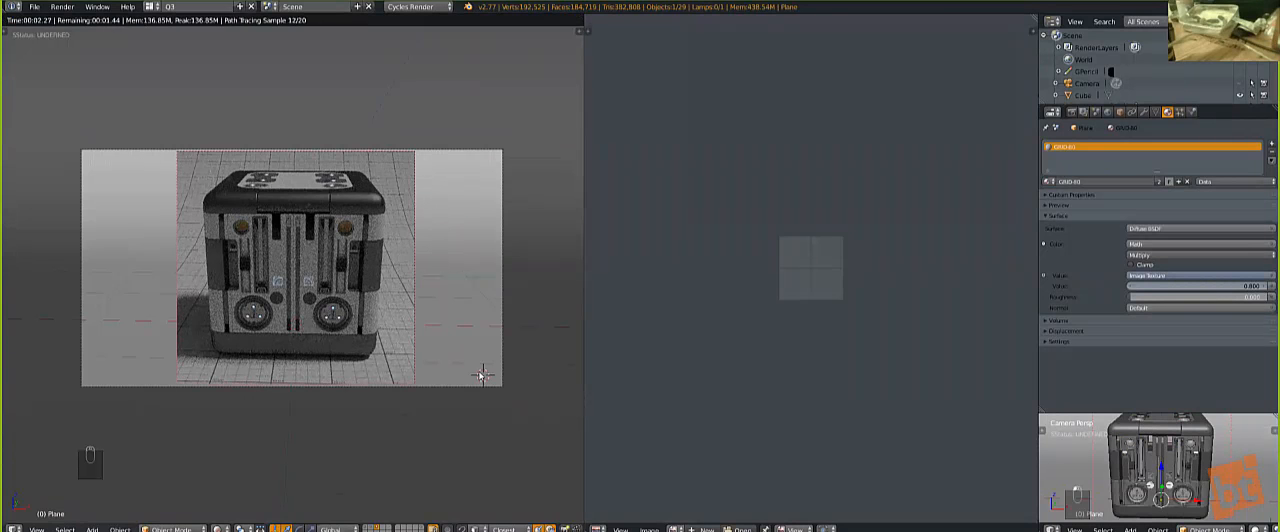
right_click(309, 268)
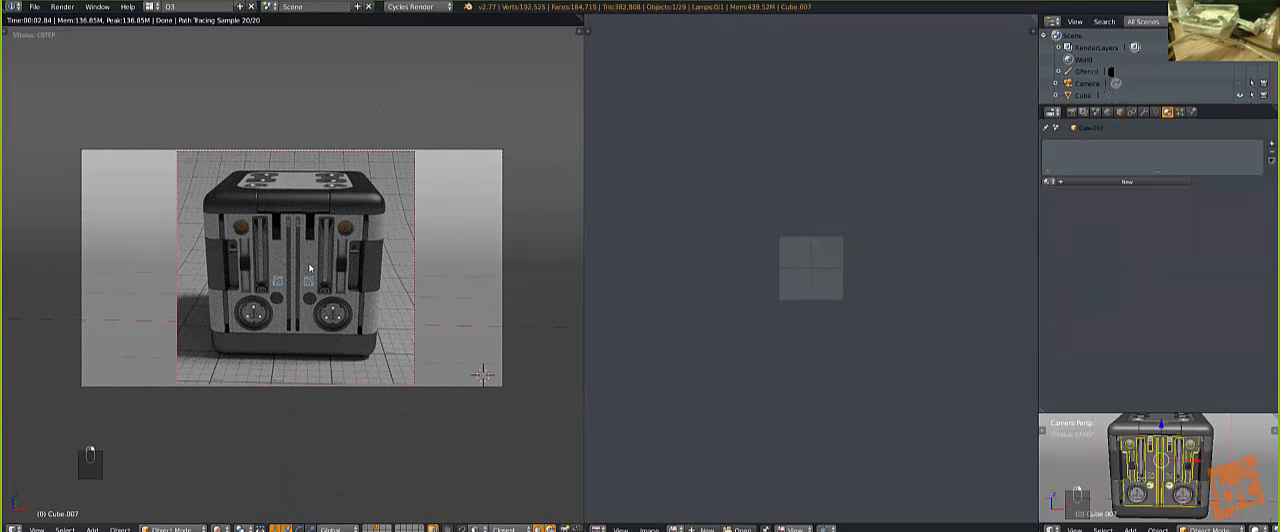
key("z")
key("z")
key("z")
Step: Assign the Chrome material to the inner trim piece along the sides of the cube's front panel
scroll(529, 166, "up", 5)
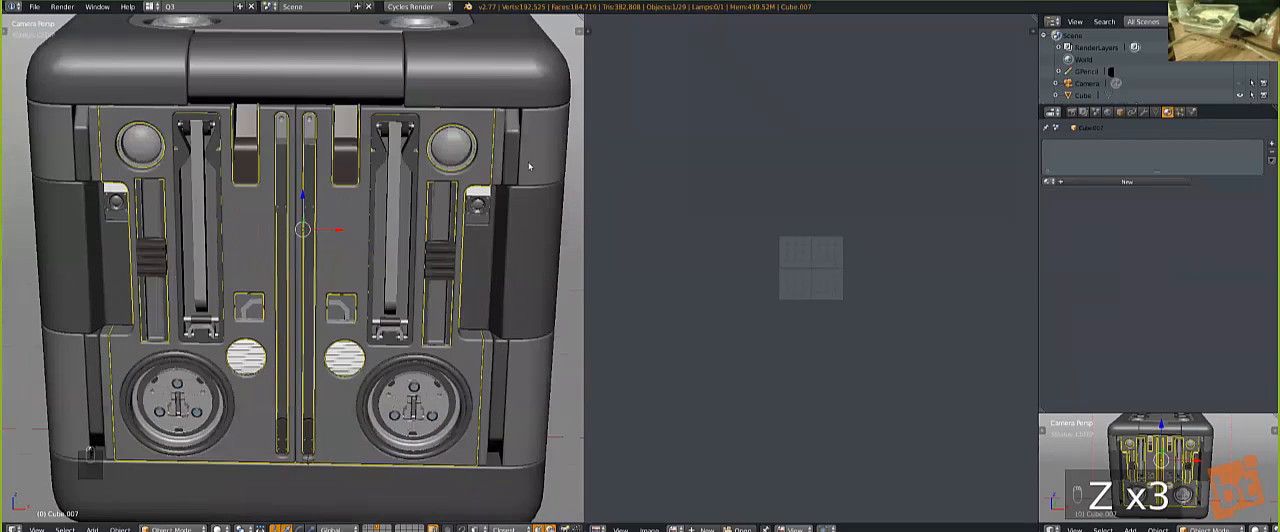
right_click(503, 150)
right_click(503, 150)
key("q")
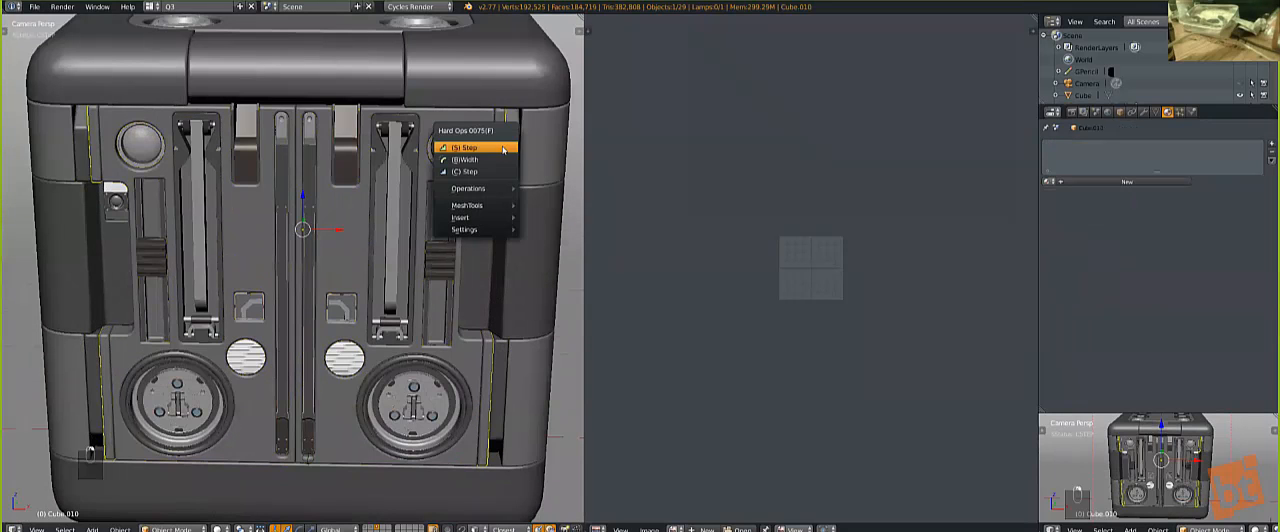
left_click(1048, 181)
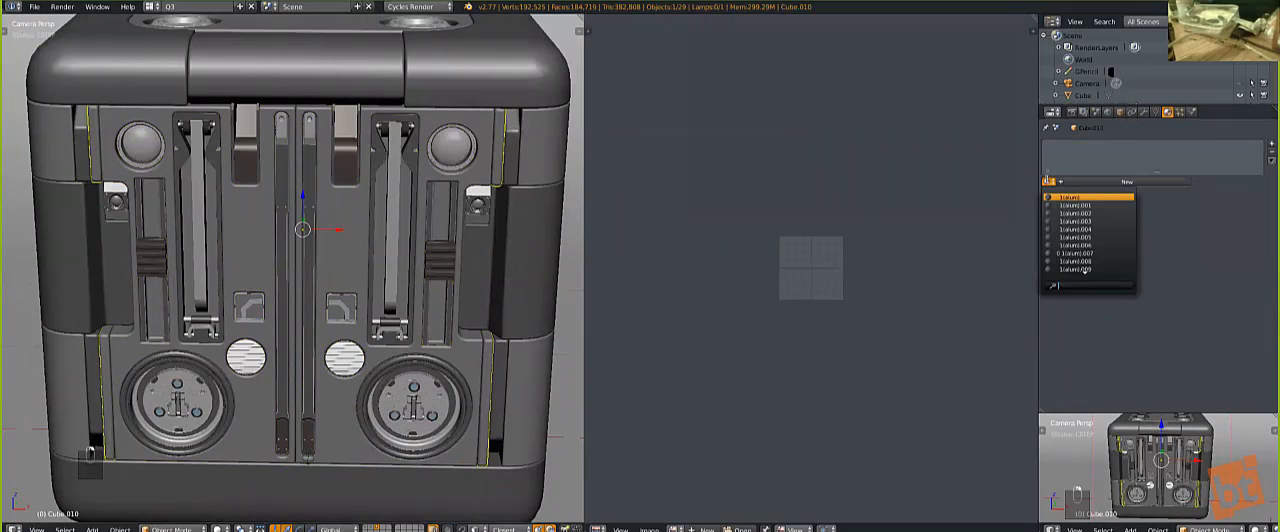
type("chr")
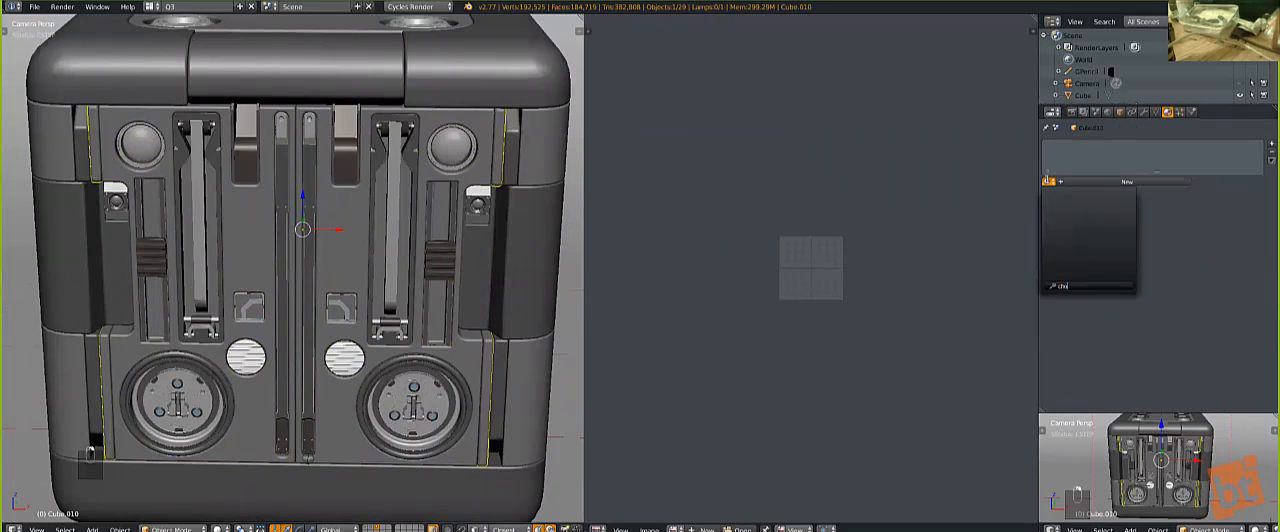
key("BackSpace")
type("r")
key("Return")
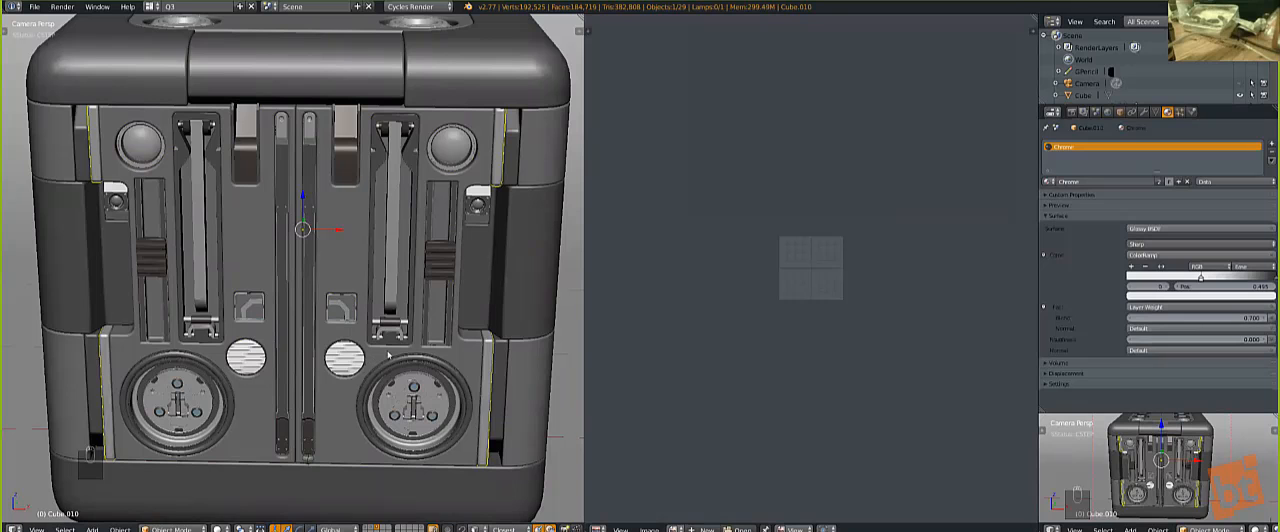
Step: Show the Hard Ops menu for the cube's front panel, dismiss it, and deselect everything
key("a")
key("a")
scroll(337, 265, "down", 1)
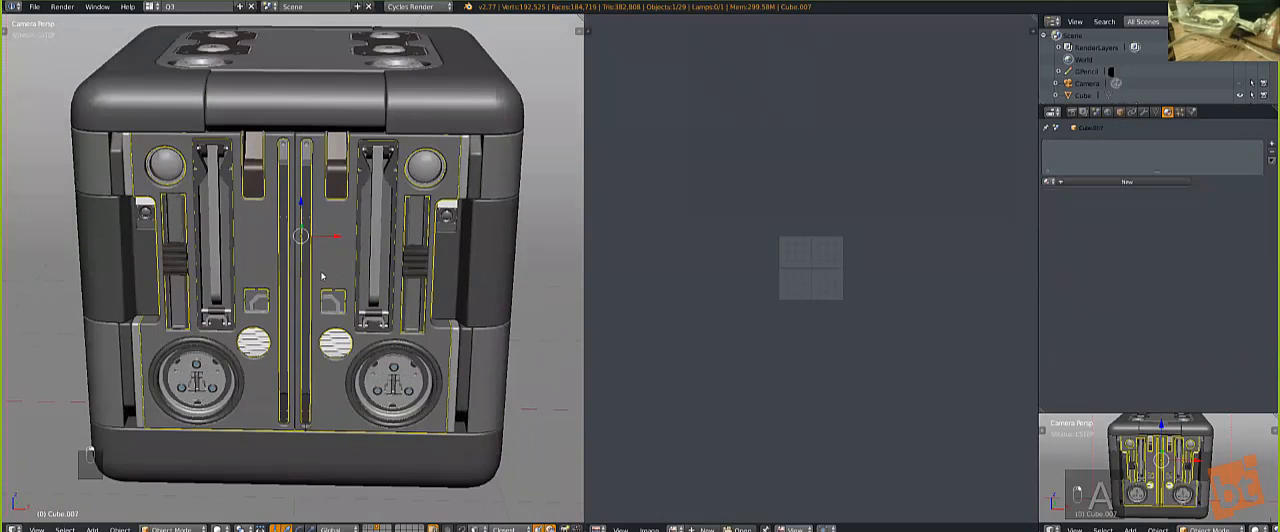
middle_click_drag(332, 270, 316, 288)
key("q")
key("q")
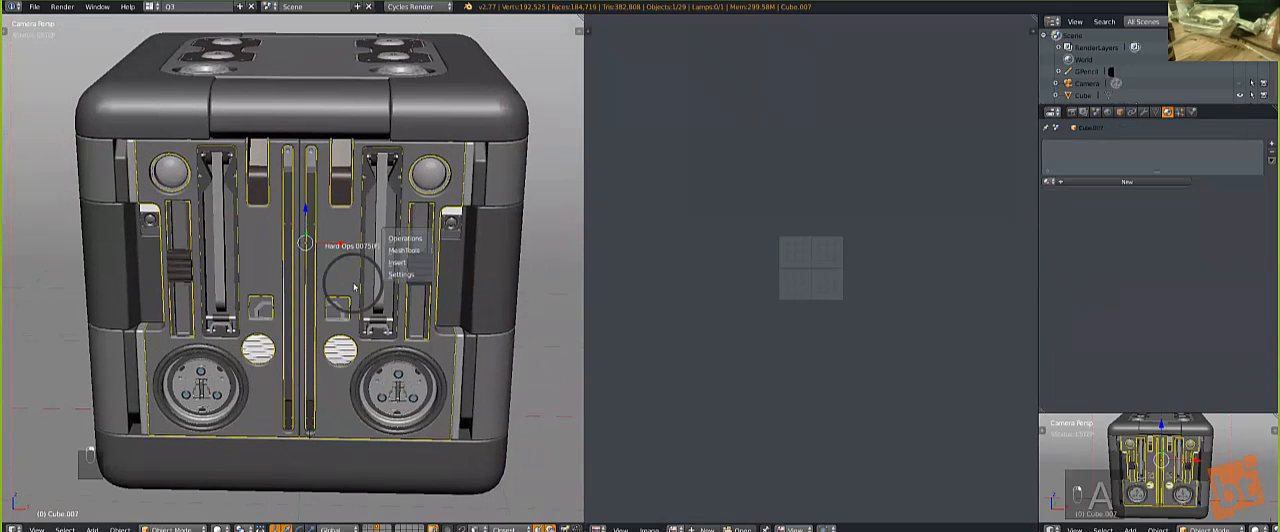
key("Escape")
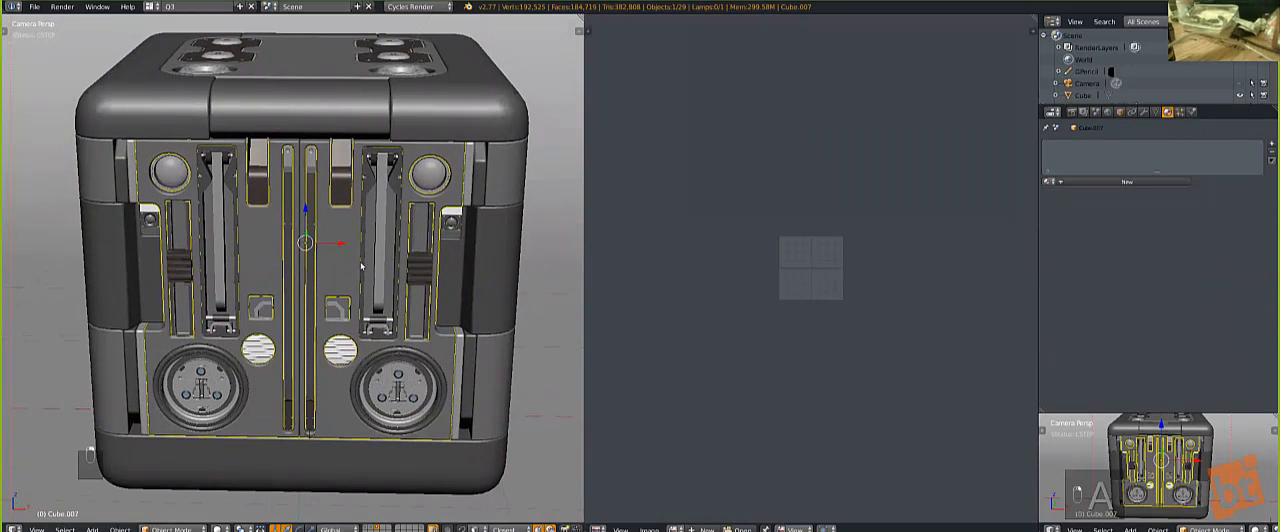
scroll(361, 252, "up", 2)
scroll(384, 226, "up", 1)
key("a")
middle_click_drag(377, 254, 370, 286, "shift")
scroll(354, 252, "down", 3)
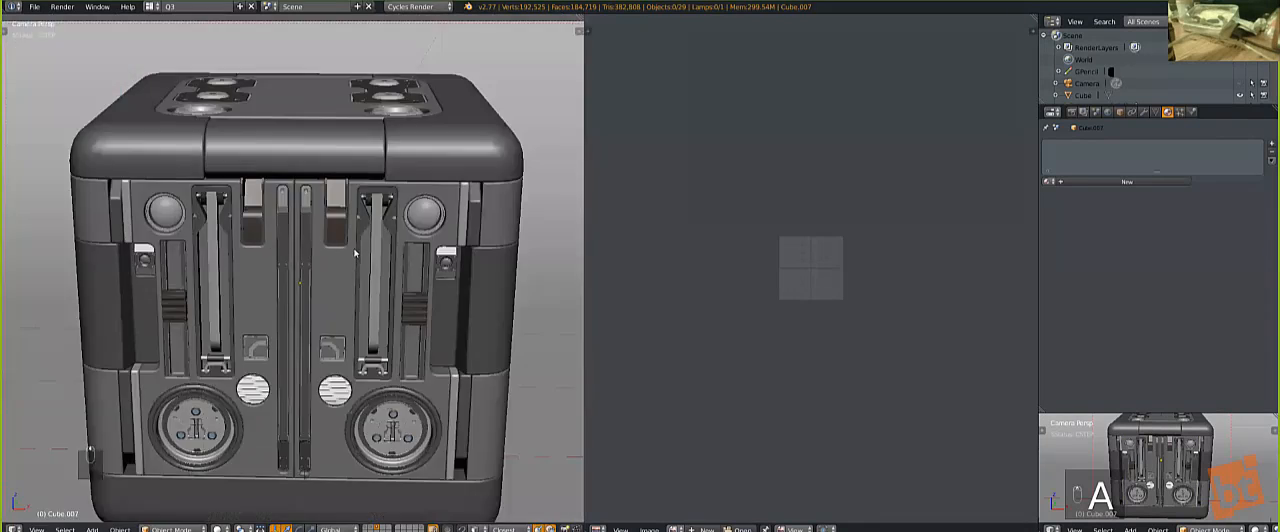
Step: Select the middle segment of the cube's upper front edge and examine the Hard Ops menu with its Operations entries
middle_click_drag(354, 252, 392, 278)
scroll(361, 202, "up", 4)
right_click(361, 201)
scroll(441, 324, "down", 4)
middle_click_drag(441, 324, 340, 270)
scroll(340, 270, "up", 2)
key("q")
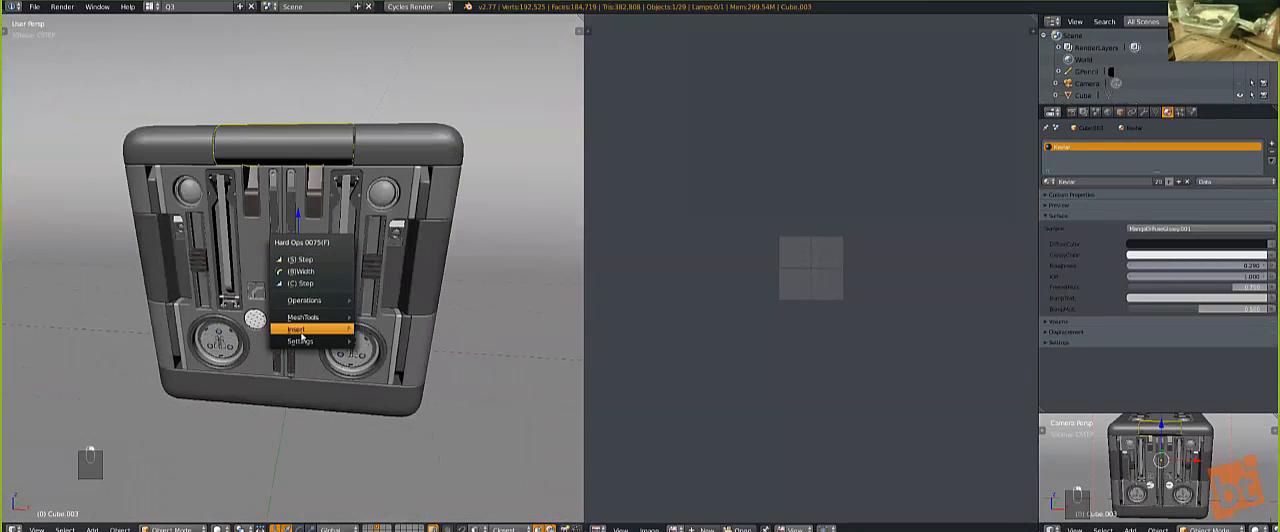
key("q")
key("q")
mouse_move(391, 240)
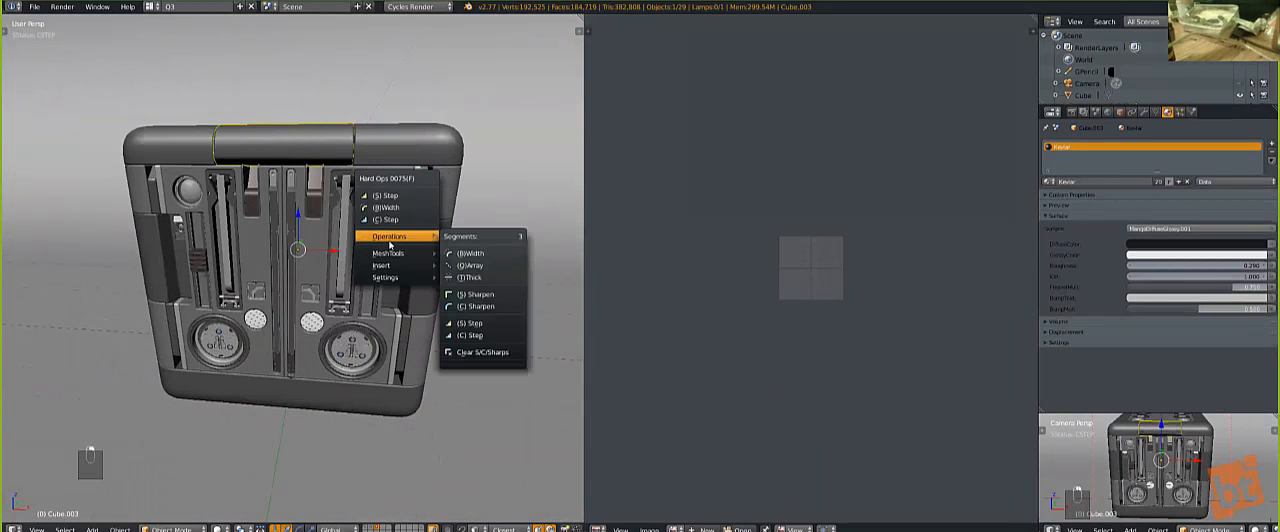
key("q")
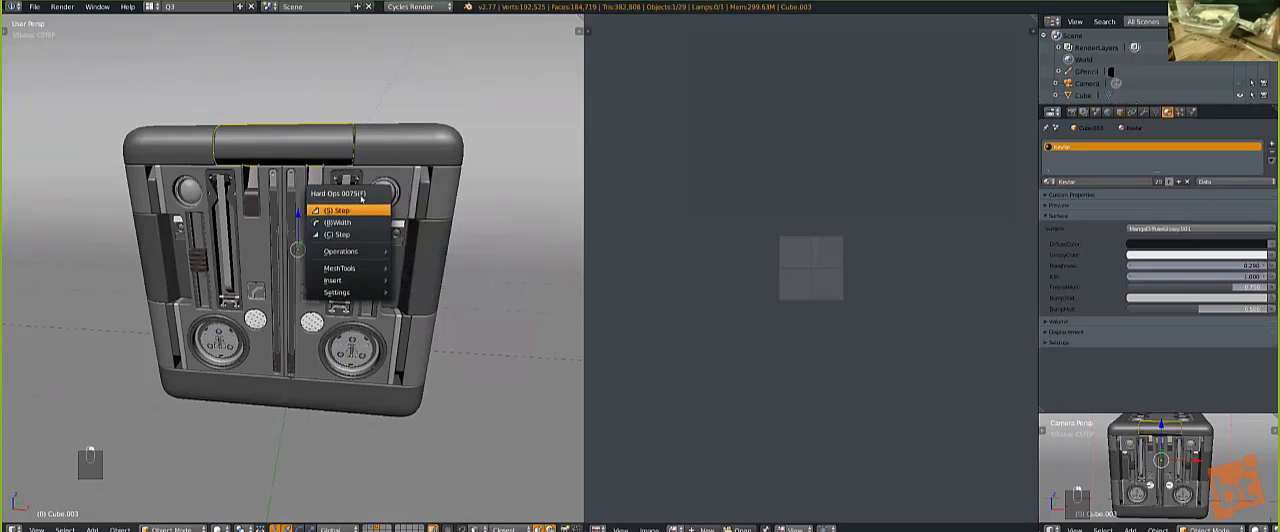
key("q")
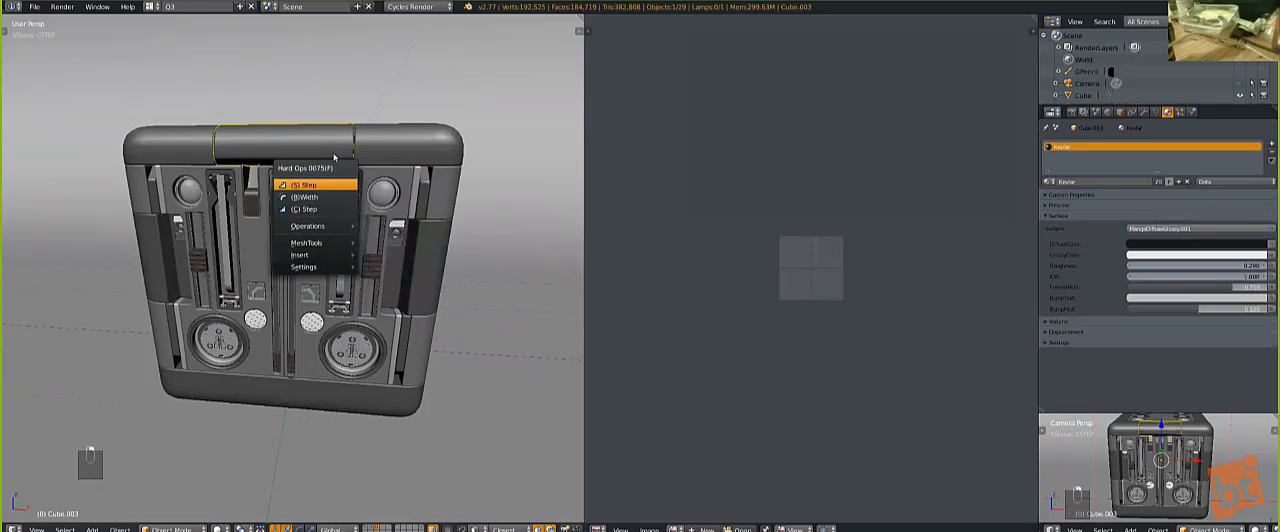
key("q")
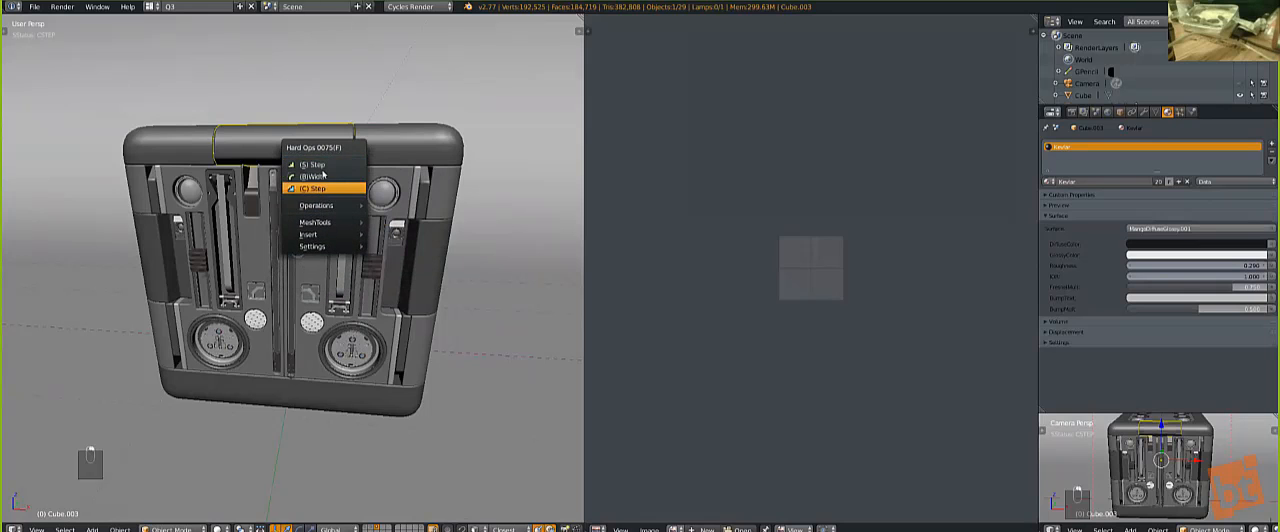
mouse_move(320, 207)
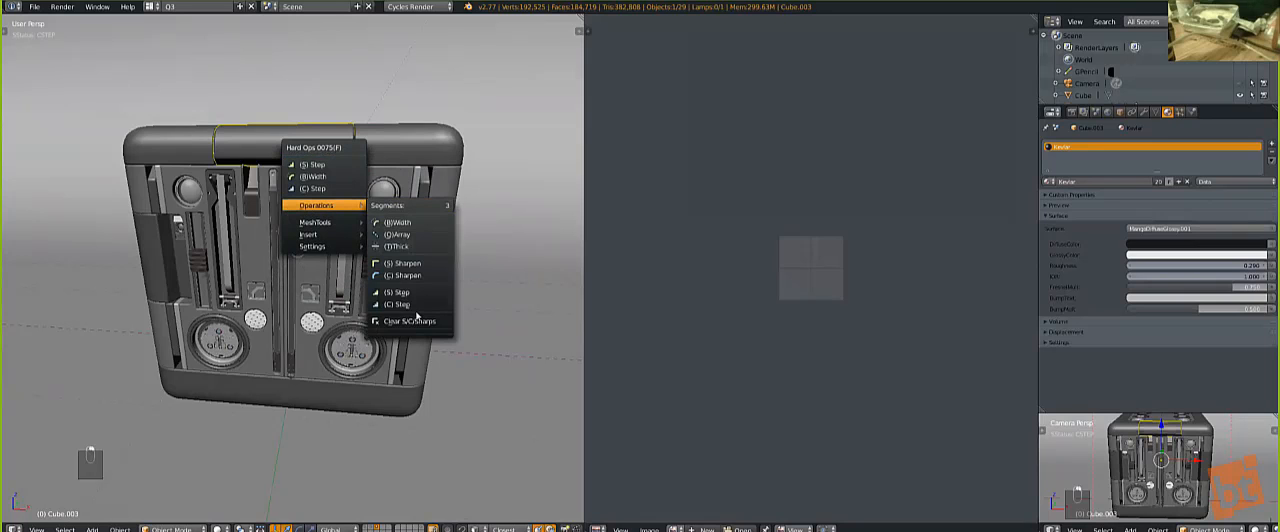
mouse_move(327, 227)
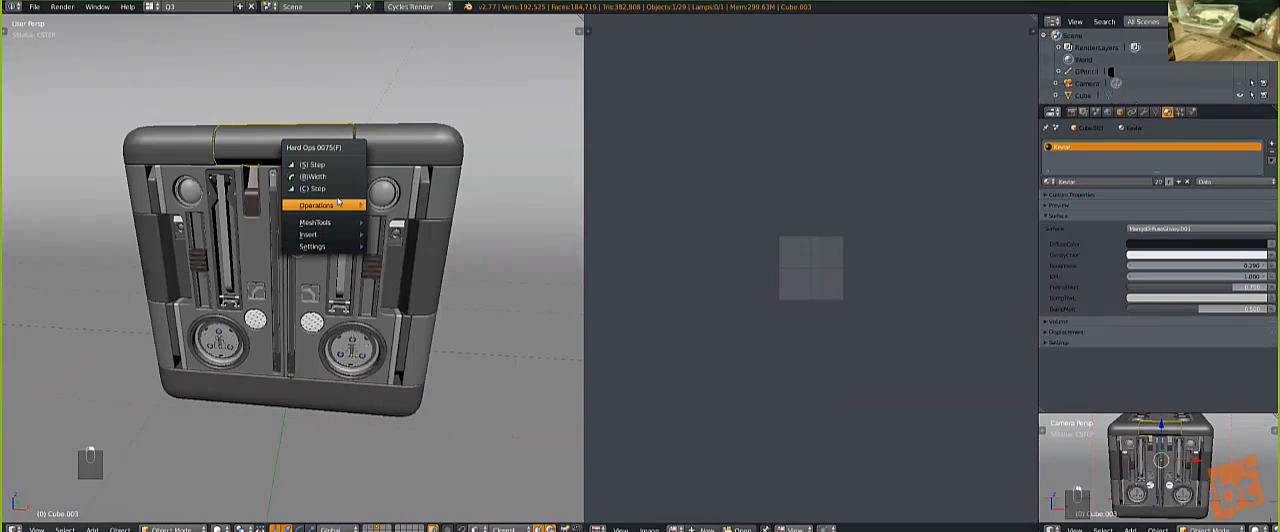
key("q")
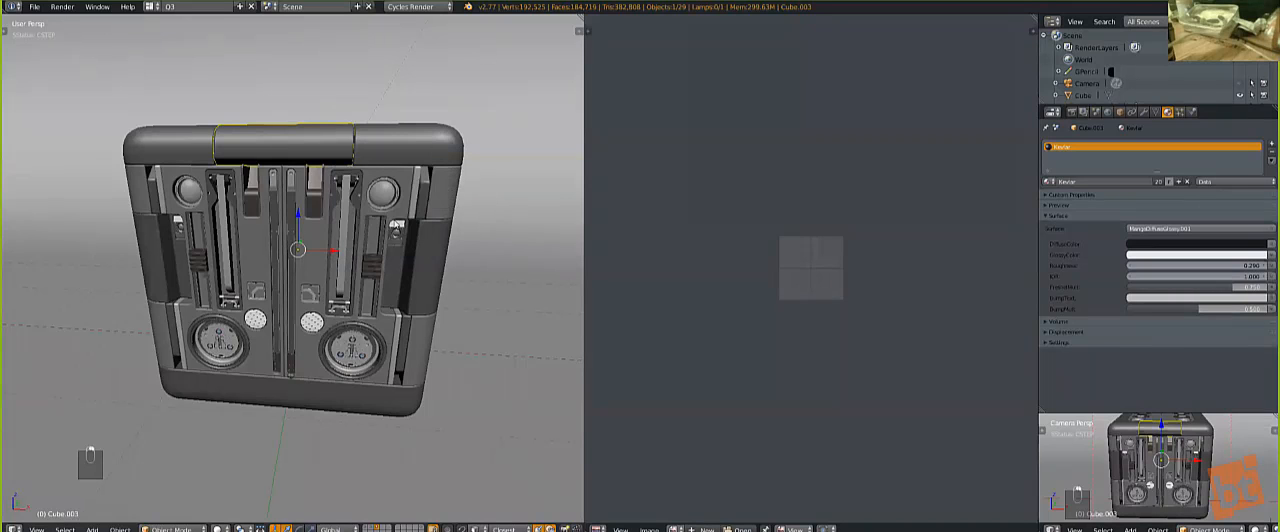
Step: Select the cube's upper shell and examine the Hard Ops menu with its Settings entries
scroll(395, 224, "down", 3)
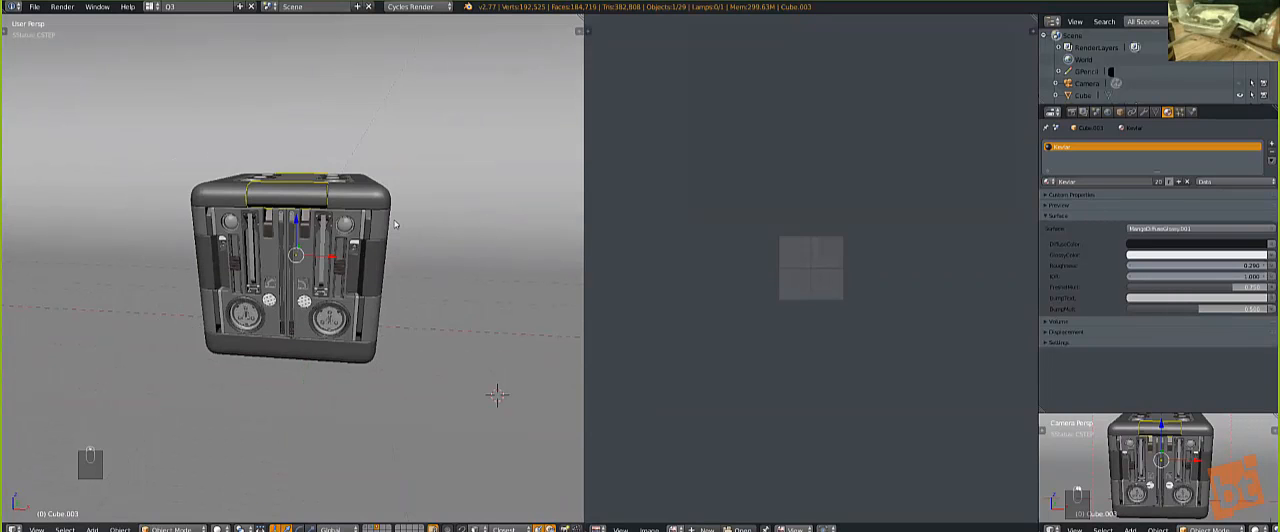
scroll(360, 200, "up", 5)
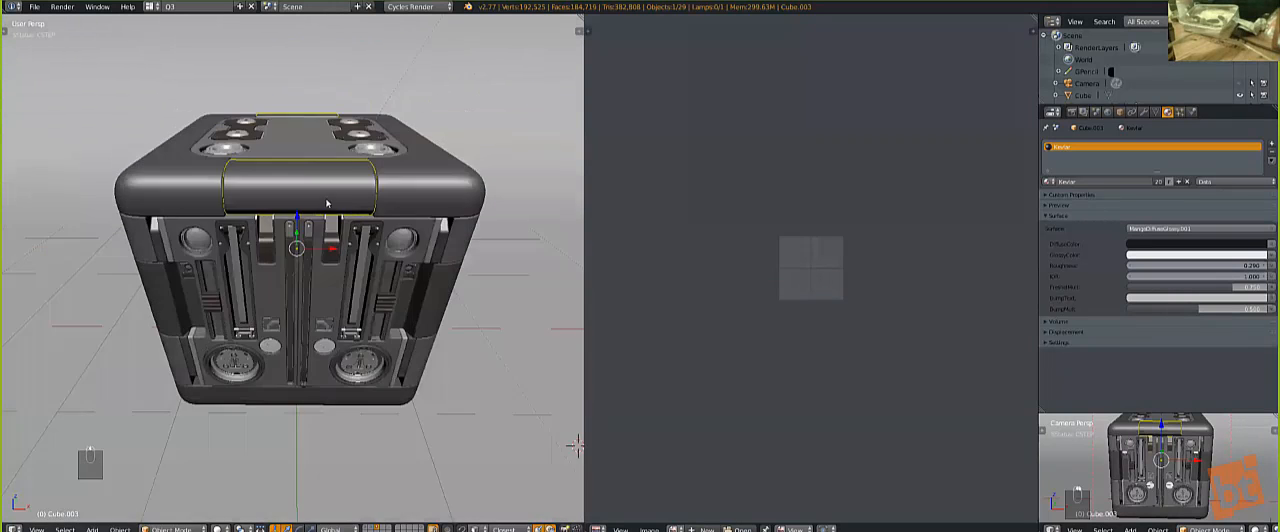
middle_click_drag(326, 203, 271, 289)
key("a")
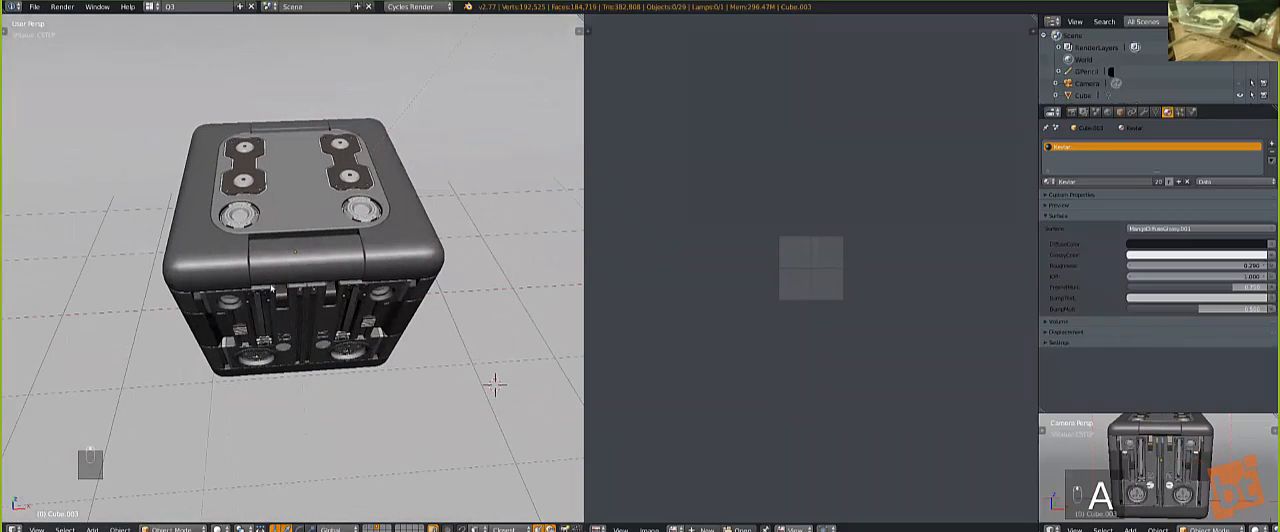
right_click(405, 249)
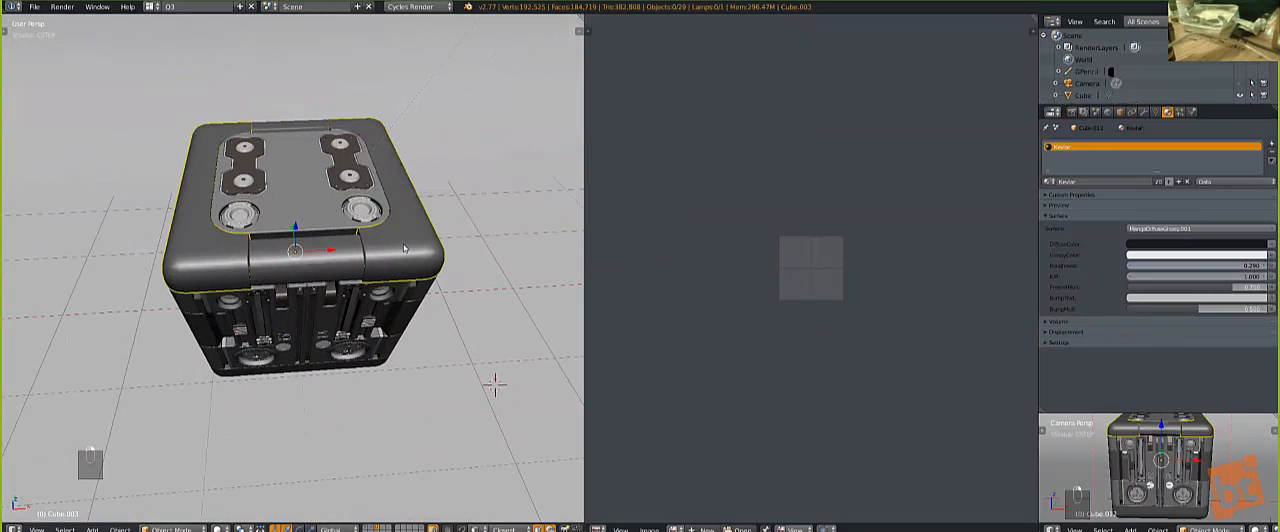
key("q")
mouse_move(381, 325)
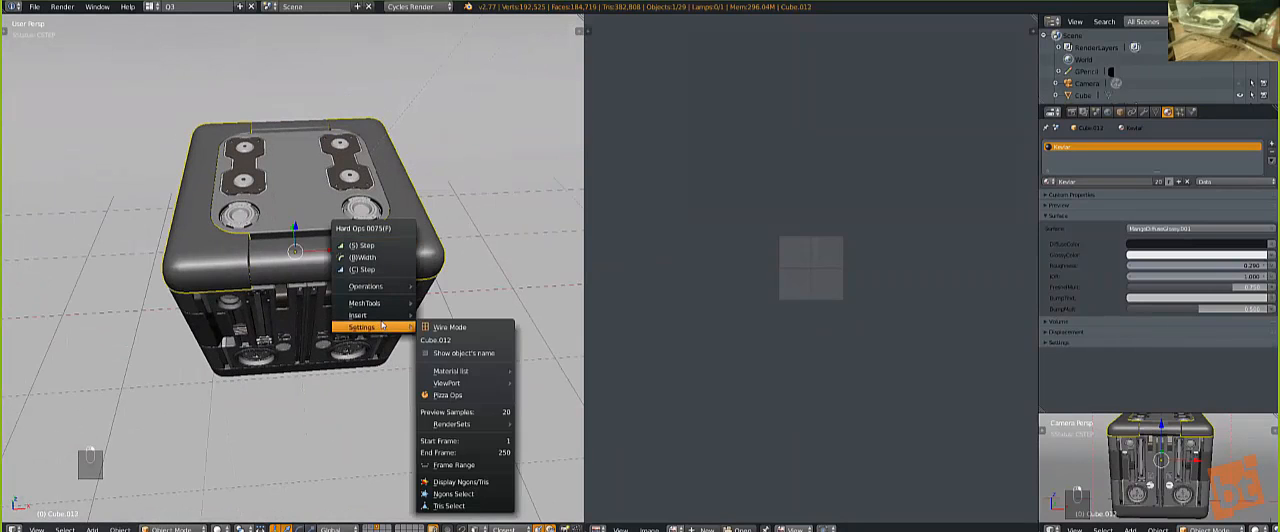
key("q")
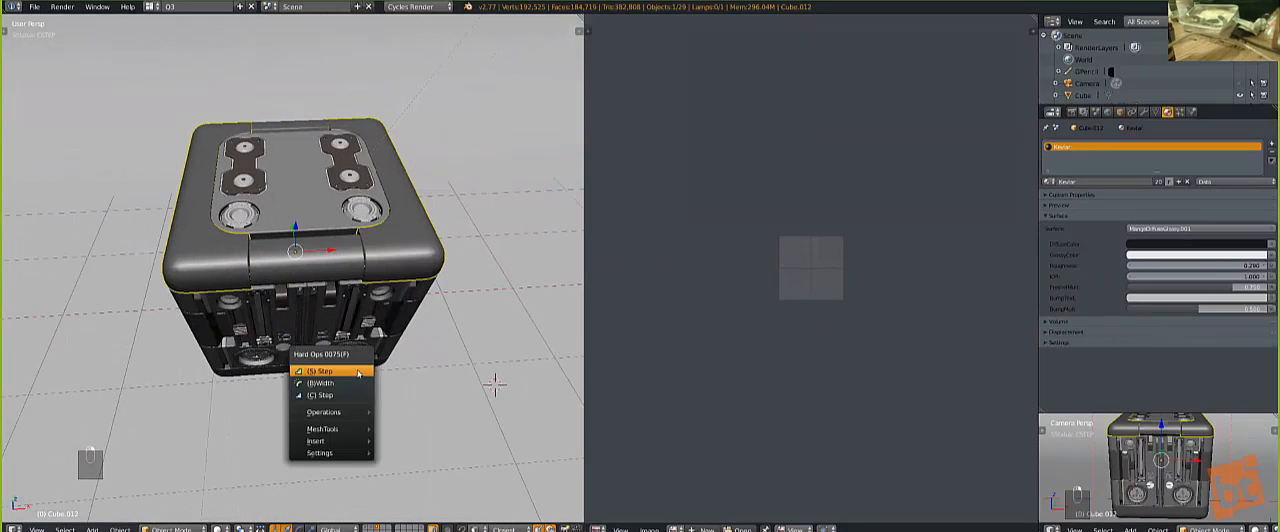
key("q")
key("q")
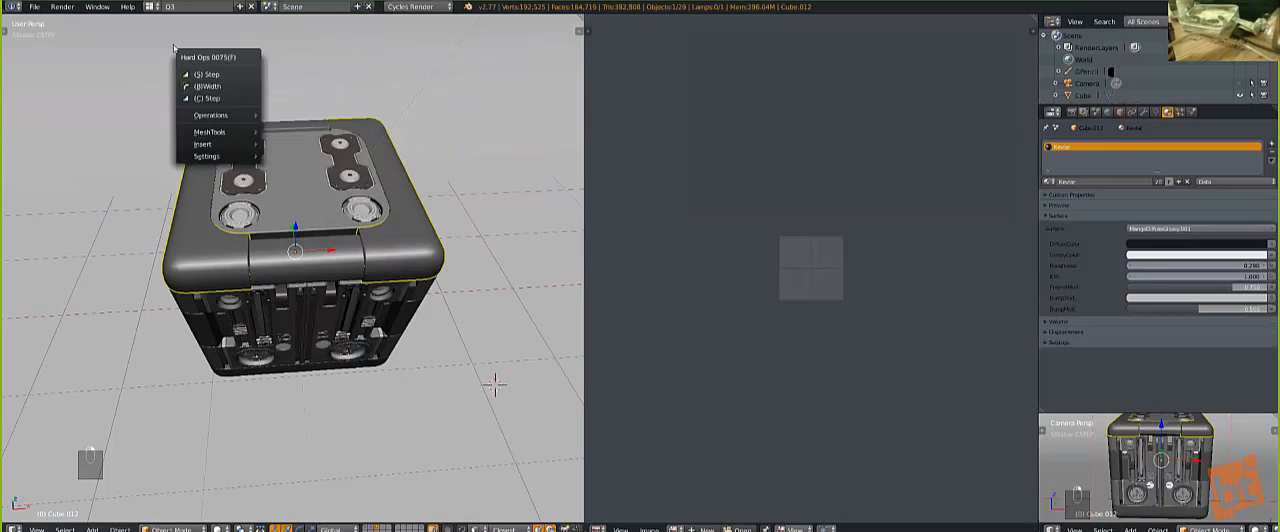
key("q")
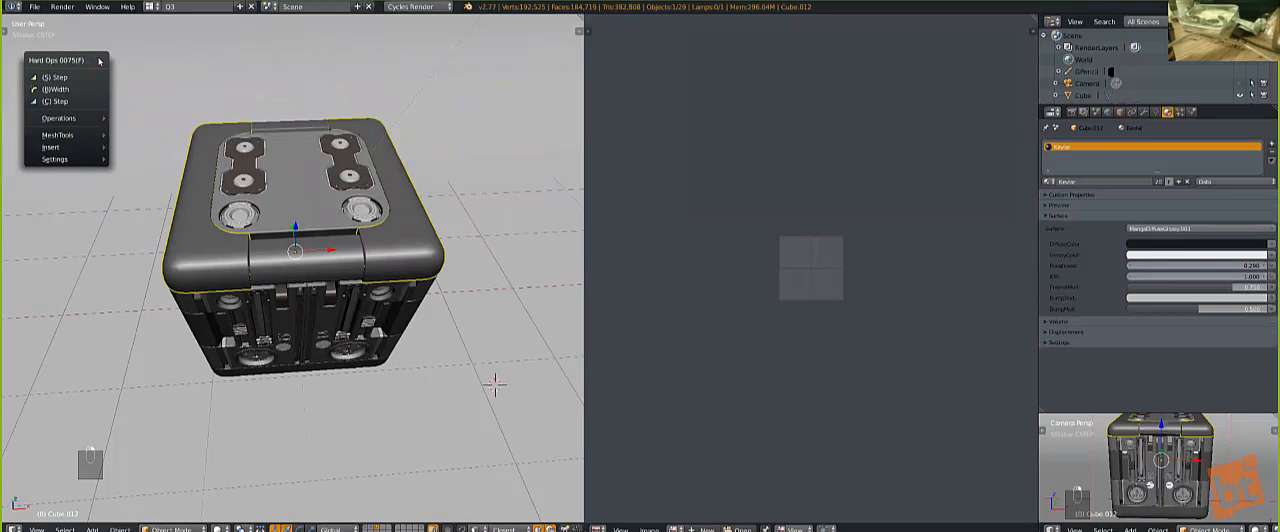
key("q")
key("q")
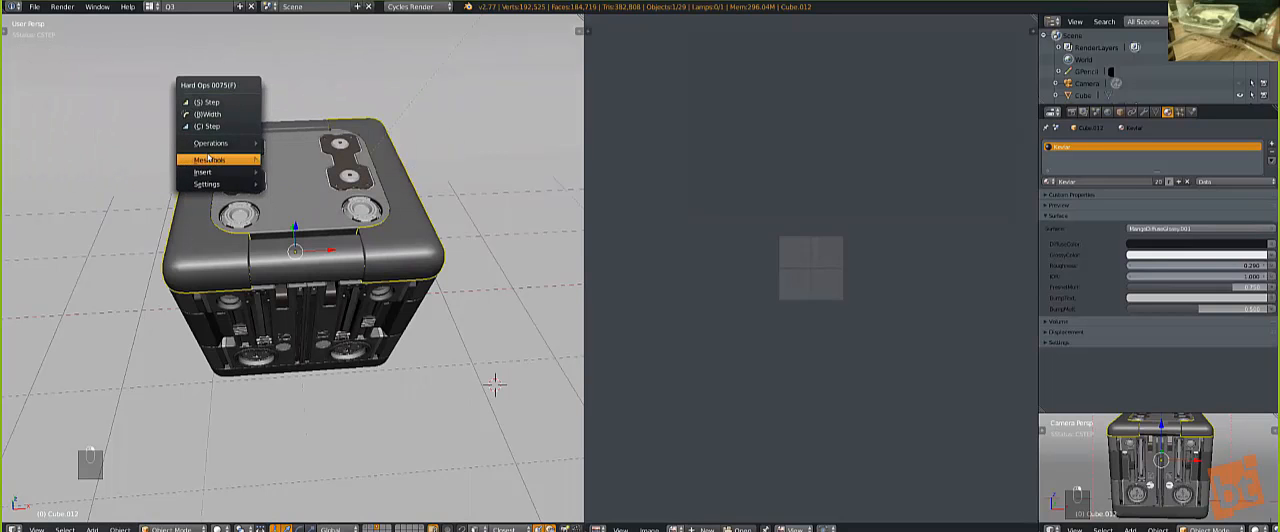
mouse_move(232, 146)
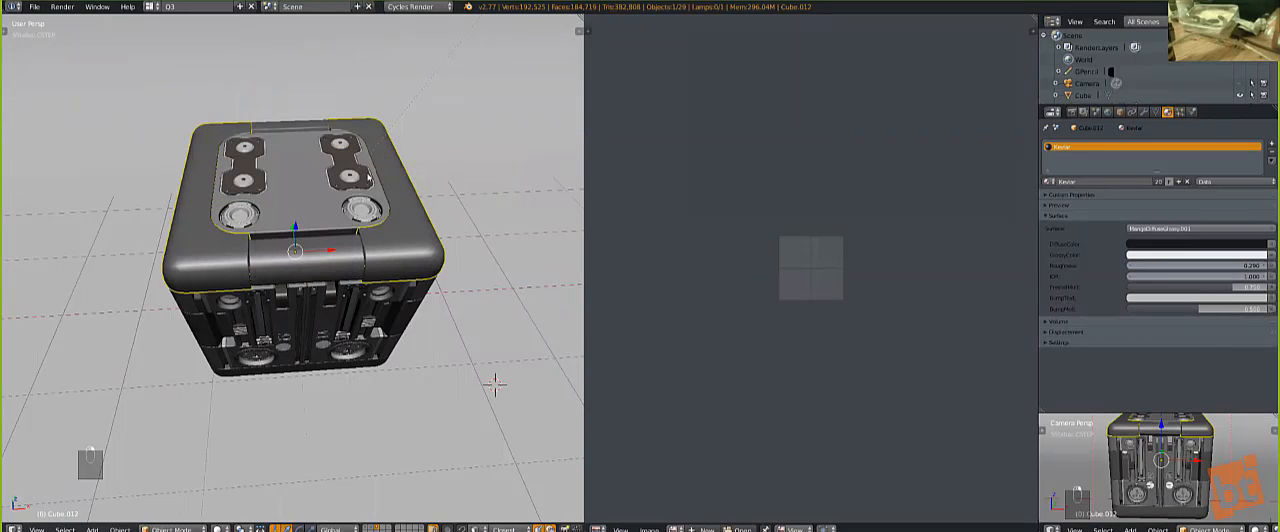
Step: Review the Operations and MeshTools entries of the Hard Ops menu for the upper shell
scroll(356, 188, "up", 2)
key("q")
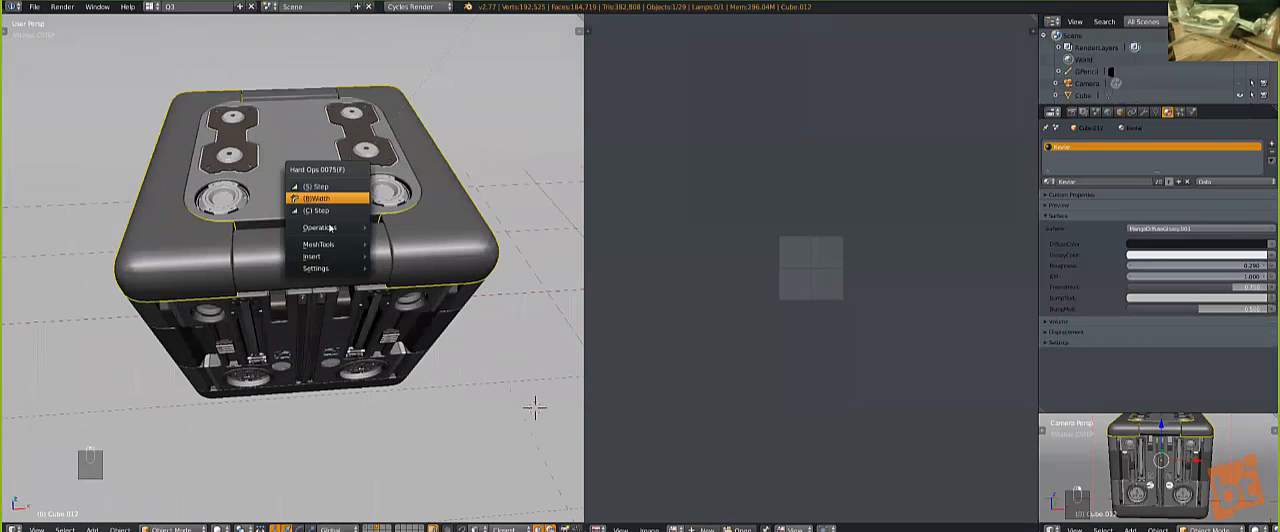
mouse_move(336, 228)
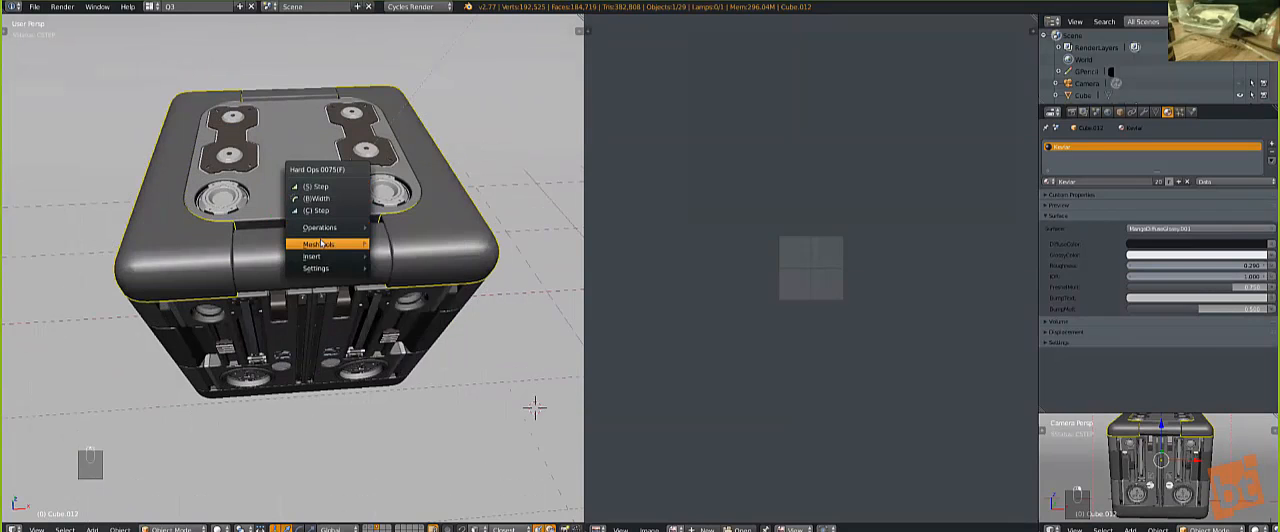
mouse_move(320, 245)
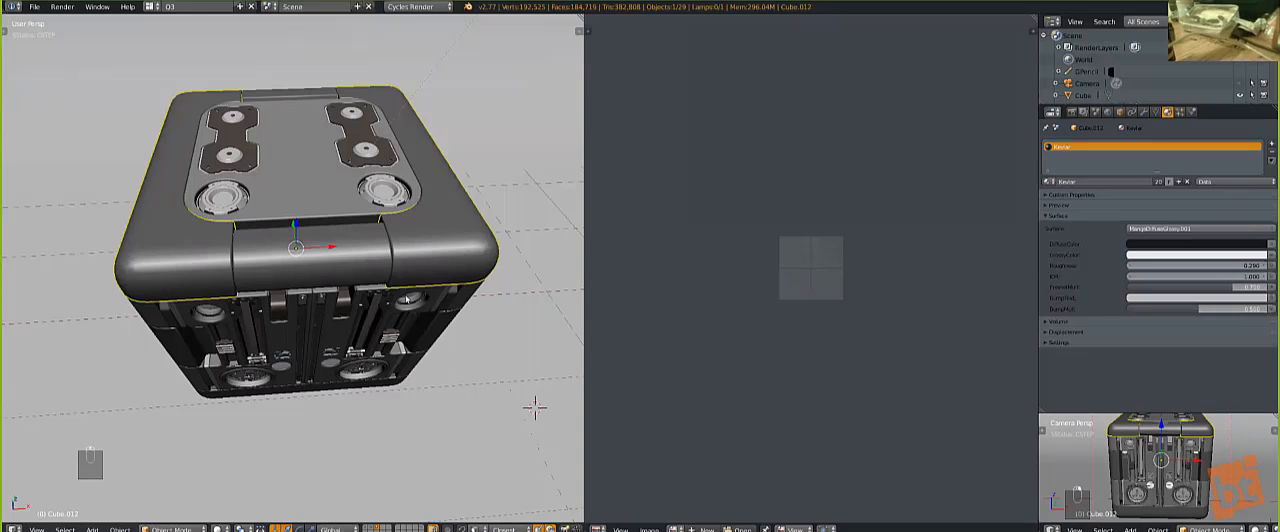
Step: Return to the camera view and select the sun lamp to show its light settings
scroll(420, 318, "down", 1)
middle_click_drag(418, 314, 377, 289)
key("KP_0")
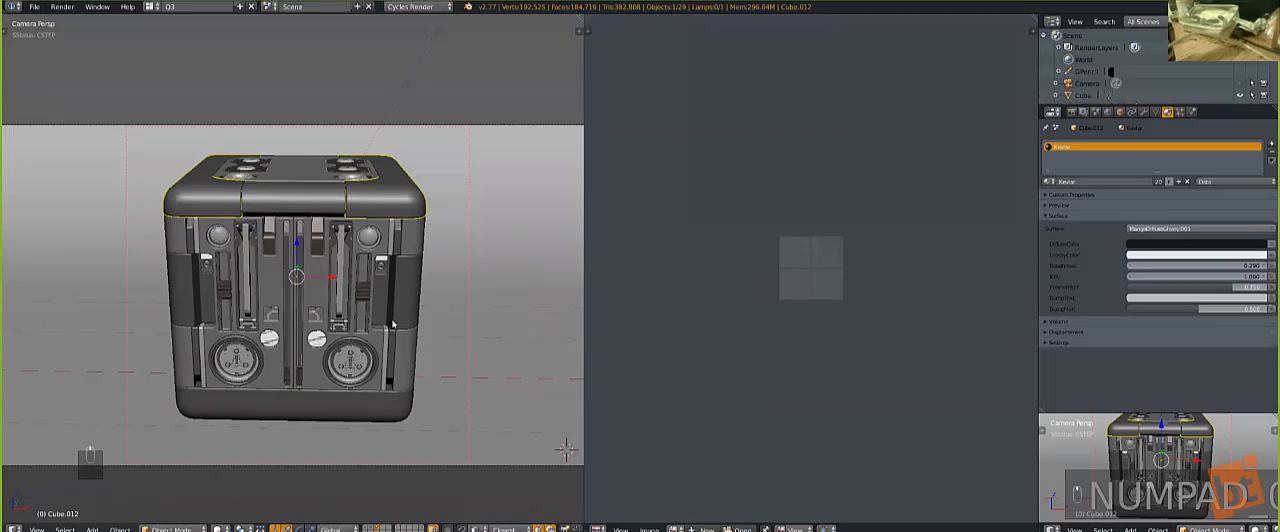
right_click(362, 151)
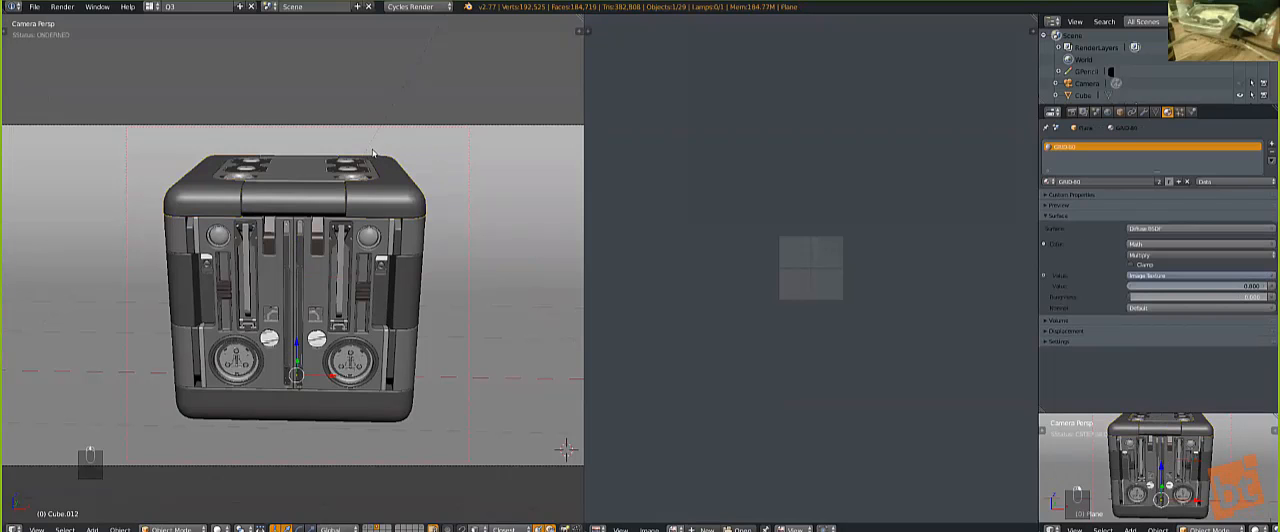
right_click(375, 151)
scroll(381, 210, "down", 3)
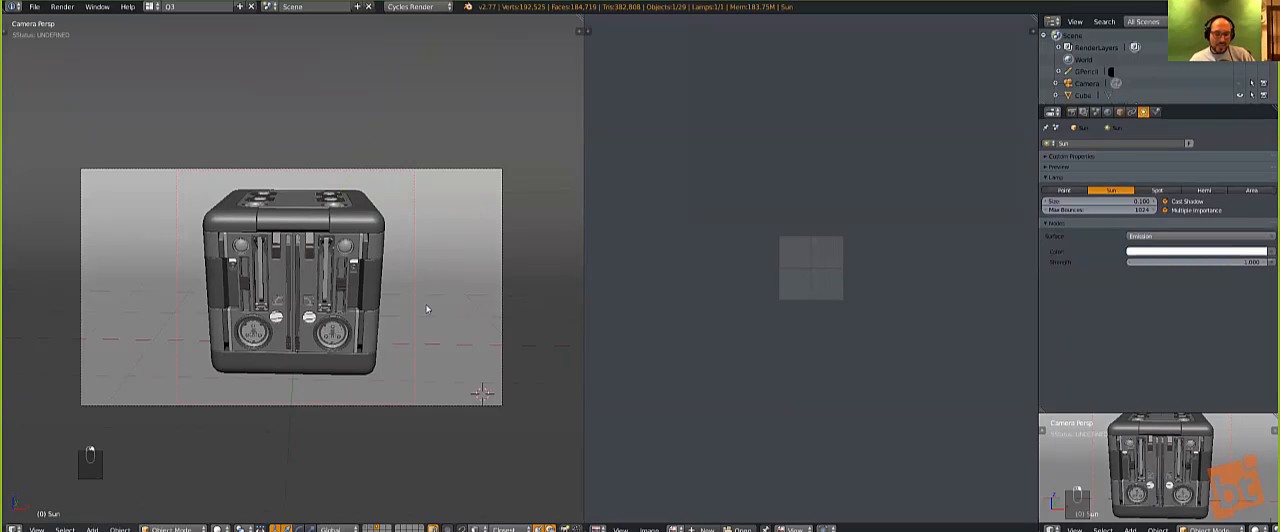
Step: Select the cube's lower shell, display the scene in wireframe, and look through the world and scene settings
scroll(426, 309, "up", 3)
scroll(426, 309, "down", 2)
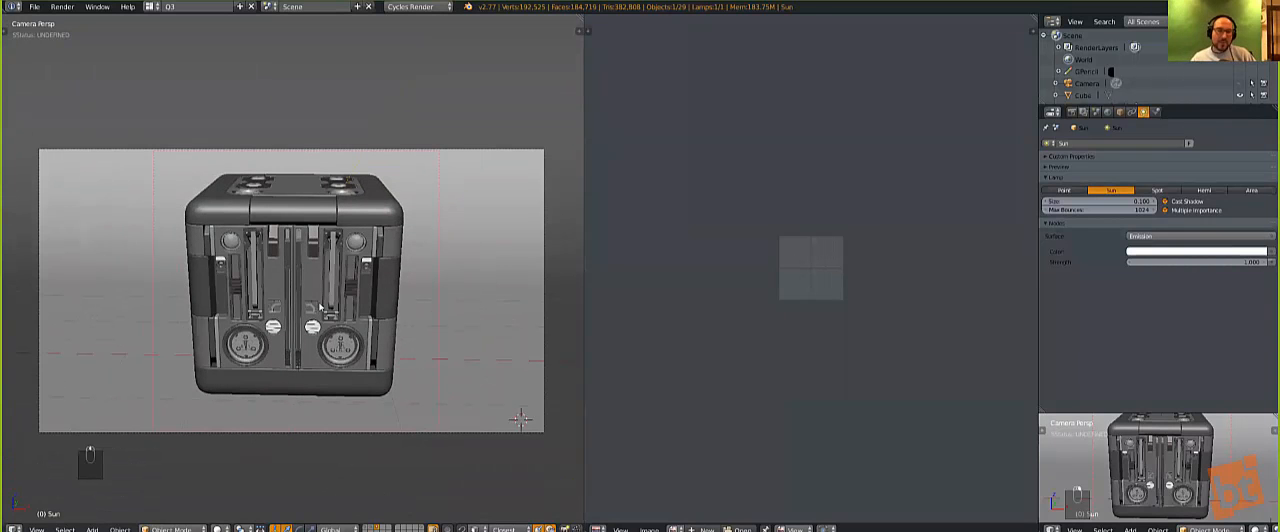
right_click(310, 392)
key("z")
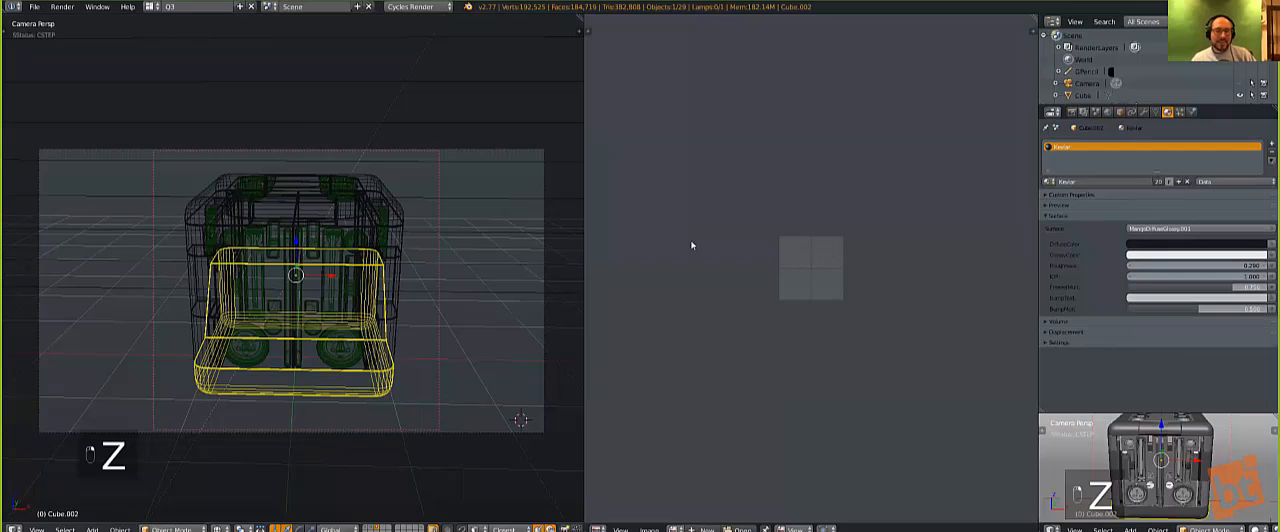
left_click(1108, 114)
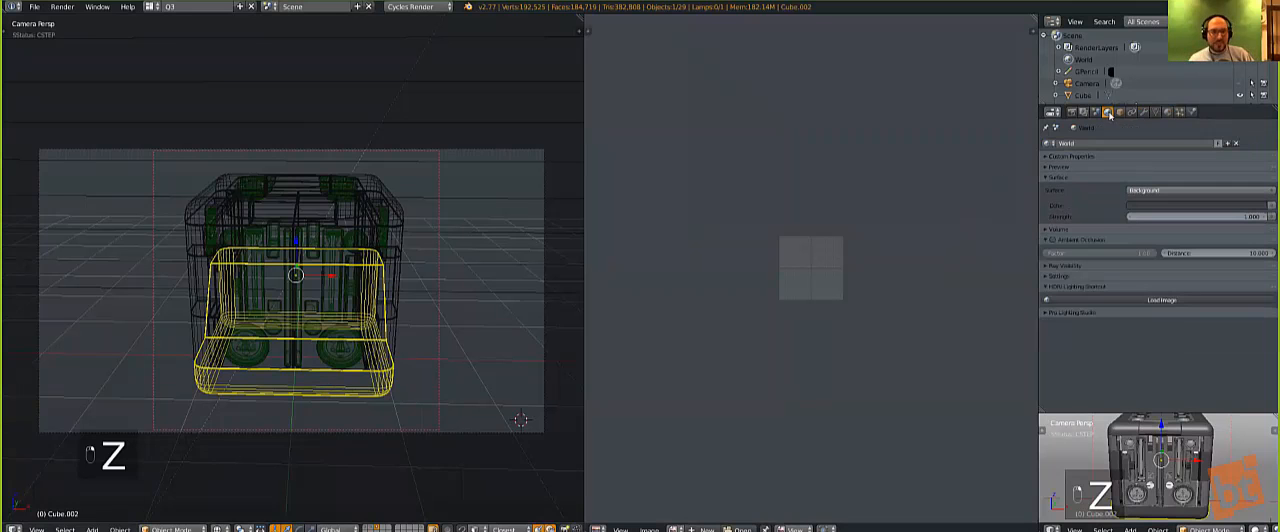
left_click(1096, 113)
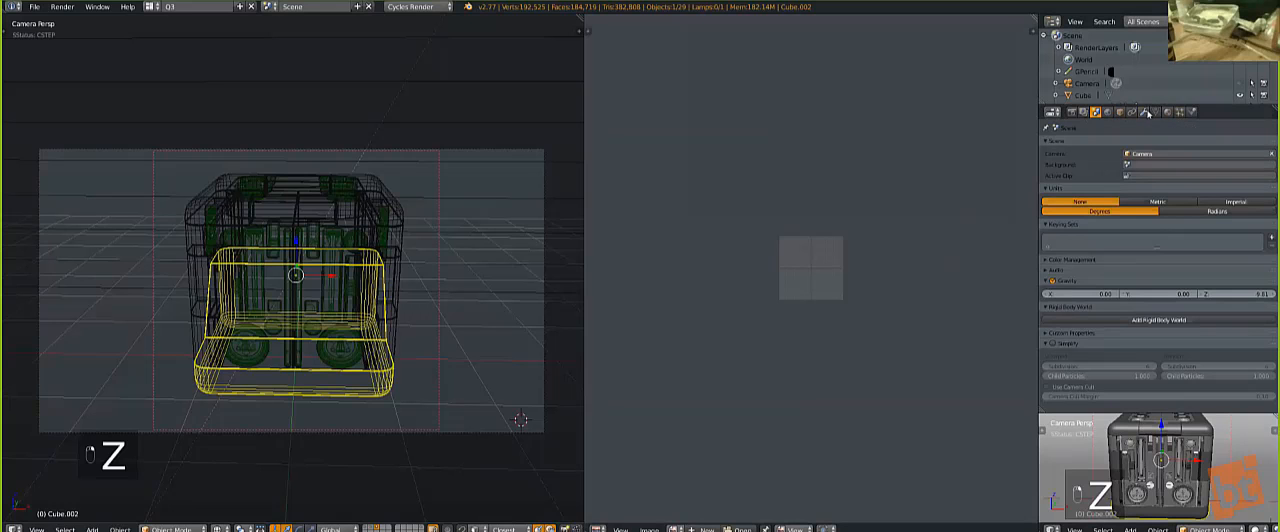
Step: Enable the Pro Lighting Studio lights in the world settings and switch the viewport back to solid shading
scroll(306, 399, "up", 1)
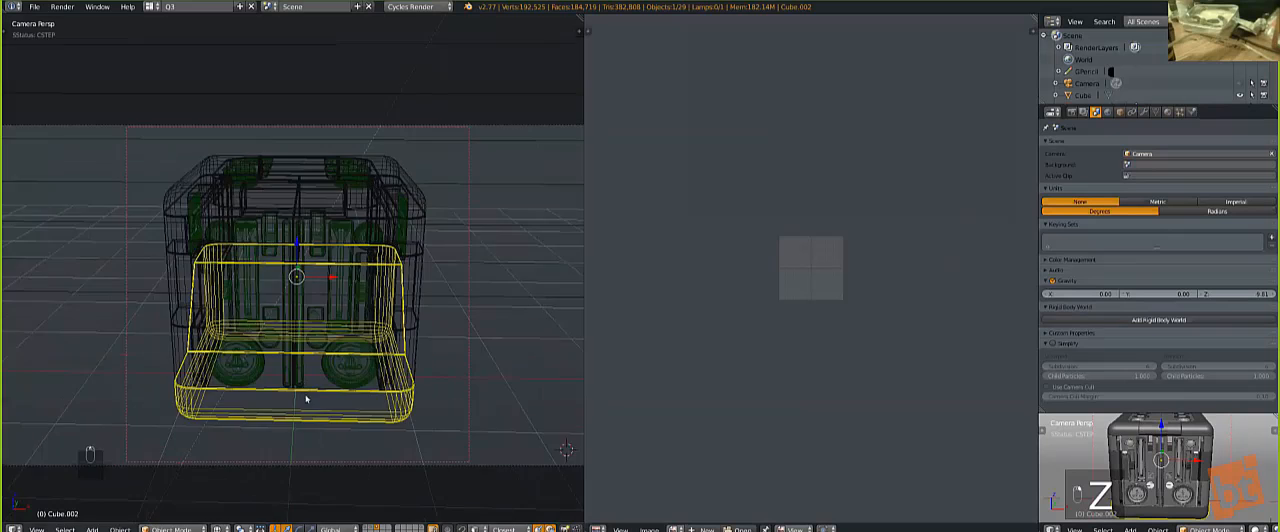
scroll(306, 388, "up", 3)
middle_click_drag(340, 349, 300, 323)
scroll(296, 318, "up", 2)
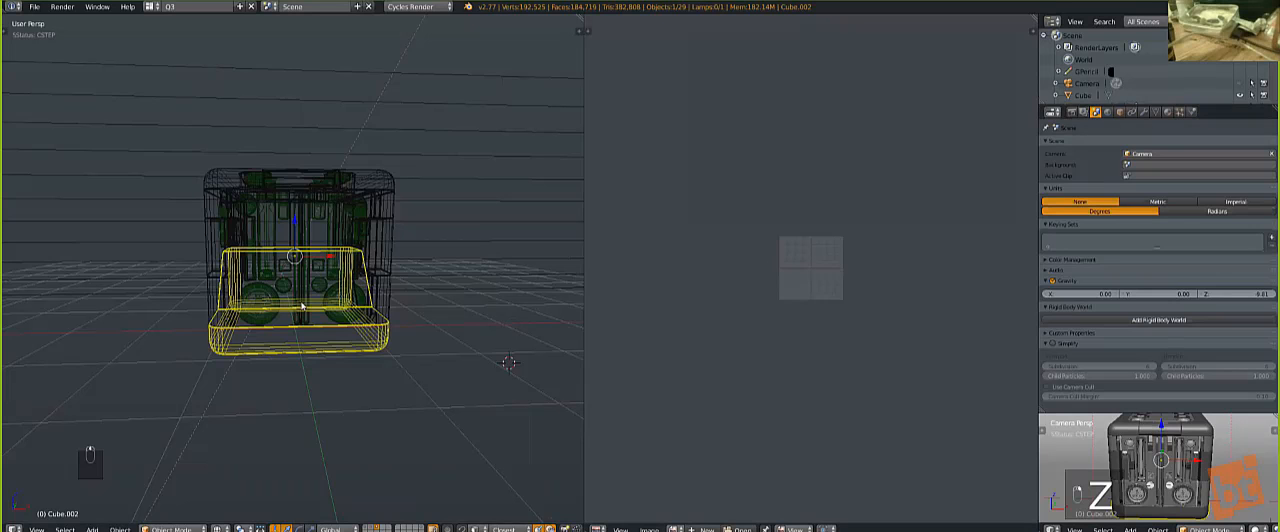
left_click(1106, 113)
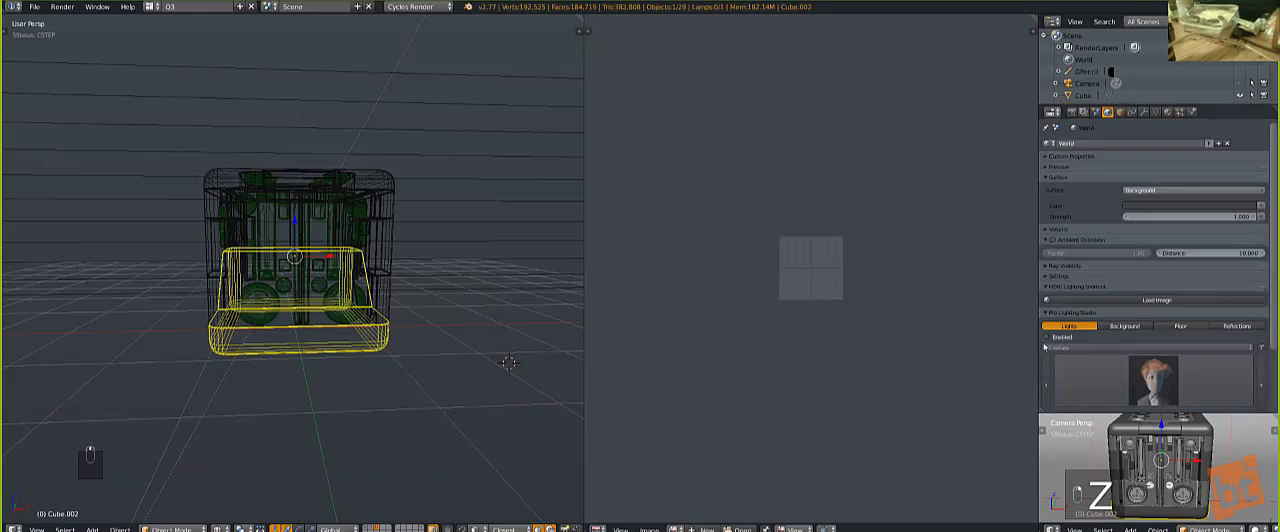
left_click(1047, 337)
key("z")
middle_click_drag(370, 351, 403, 384)
scroll(370, 351, "down", 4)
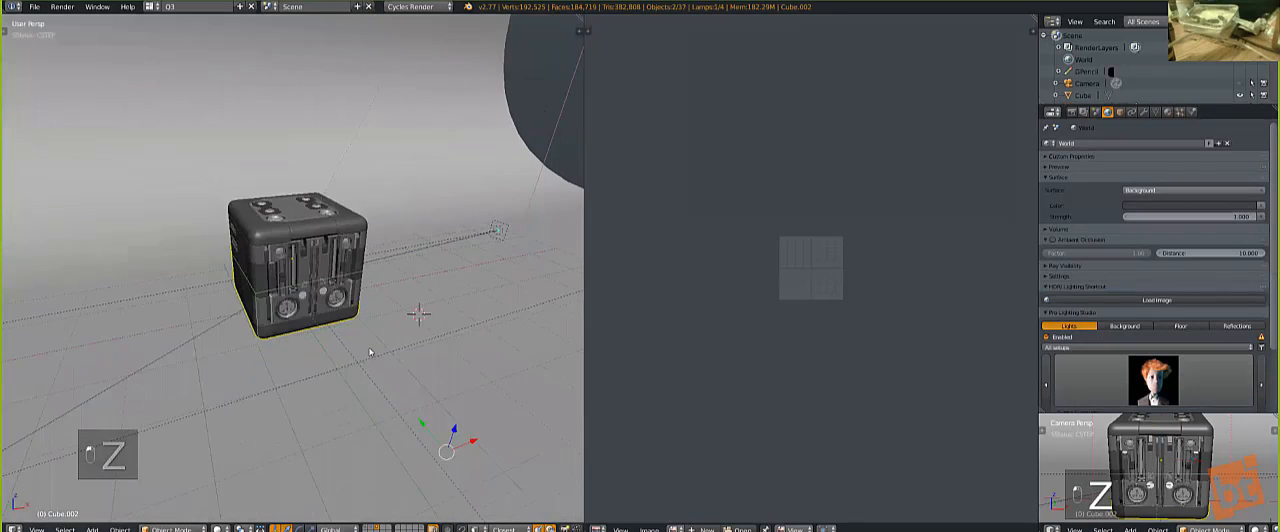
Step: Show the rendered preview through the camera and advance through several Pro Lighting Studio light setups
key("shift+z")
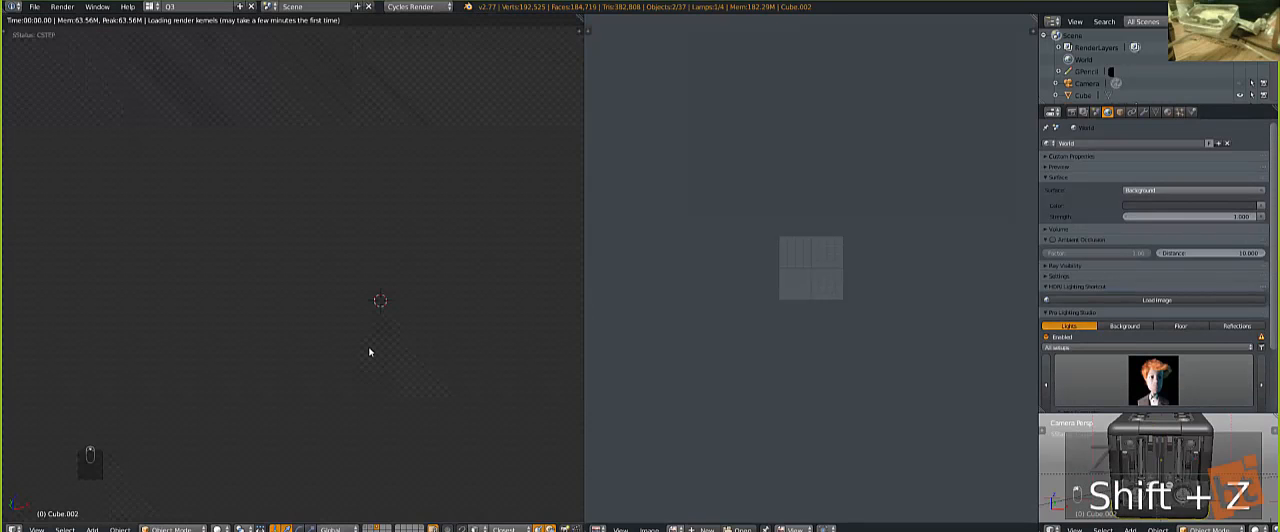
key("KP_0")
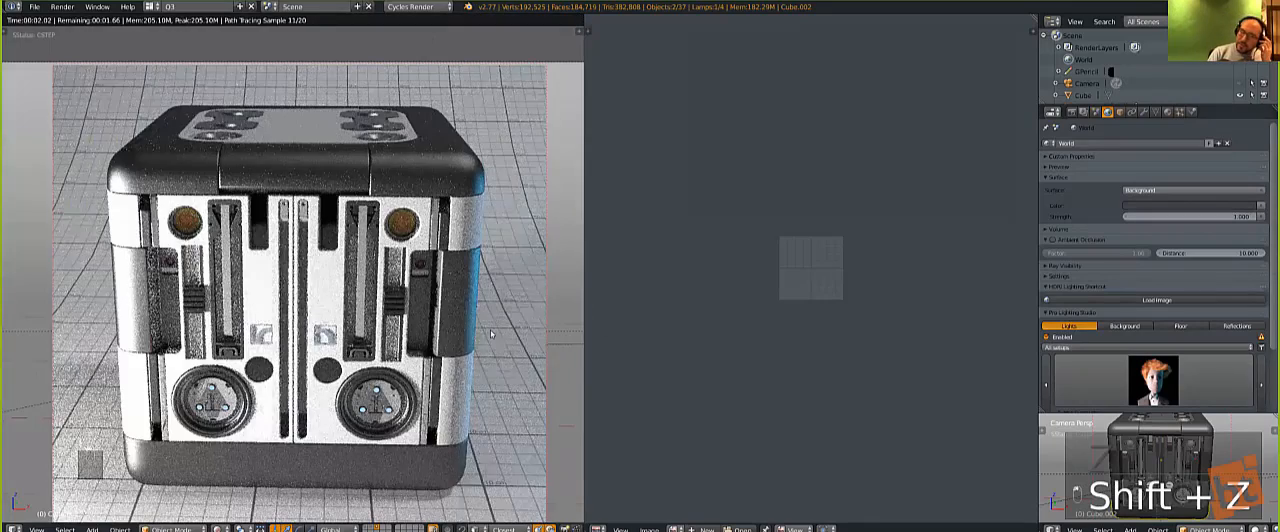
left_click(1260, 384)
scroll(300, 285, "down", 6)
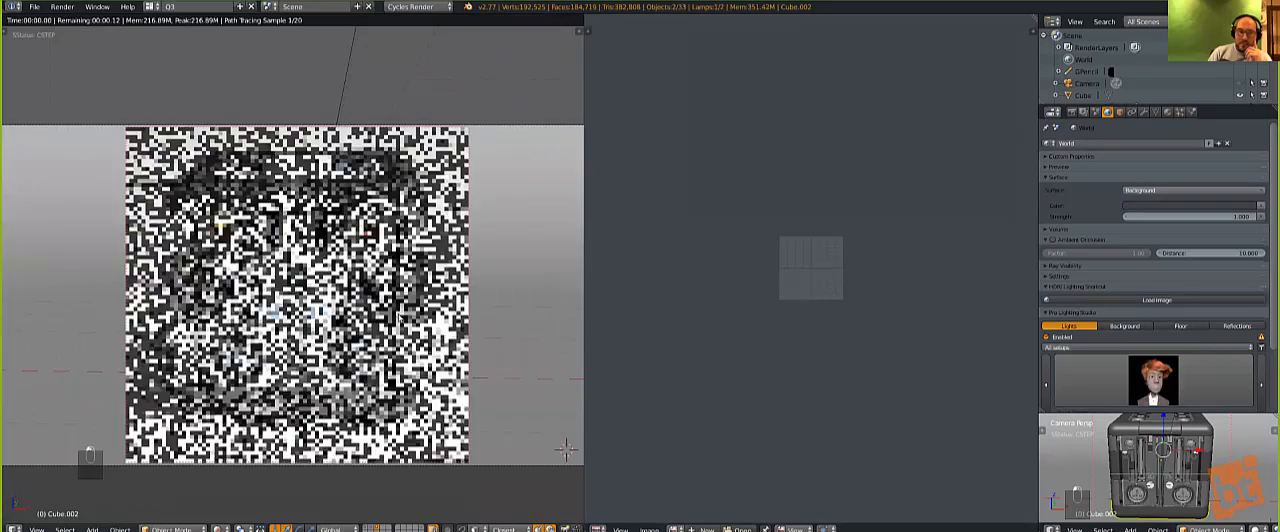
scroll(300, 285, "up", 2)
left_click(1261, 368)
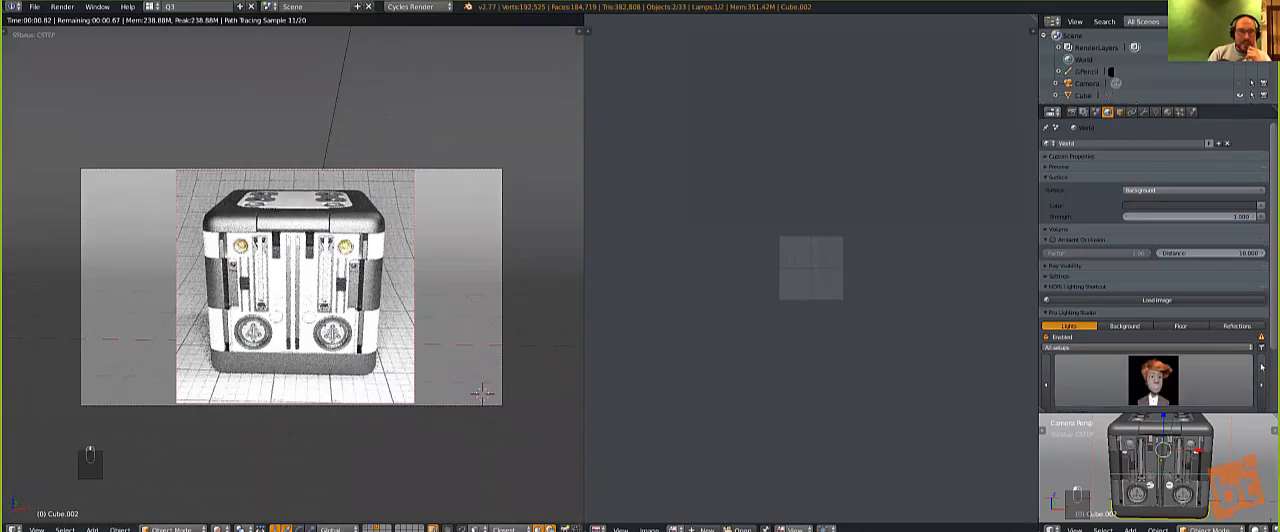
left_click(1261, 368)
left_click(1261, 368)
left_click(1261, 368)
Step: Return to solid shading and assign the existing EasySpec material to the cube's front detail panel
right_click(307, 280)
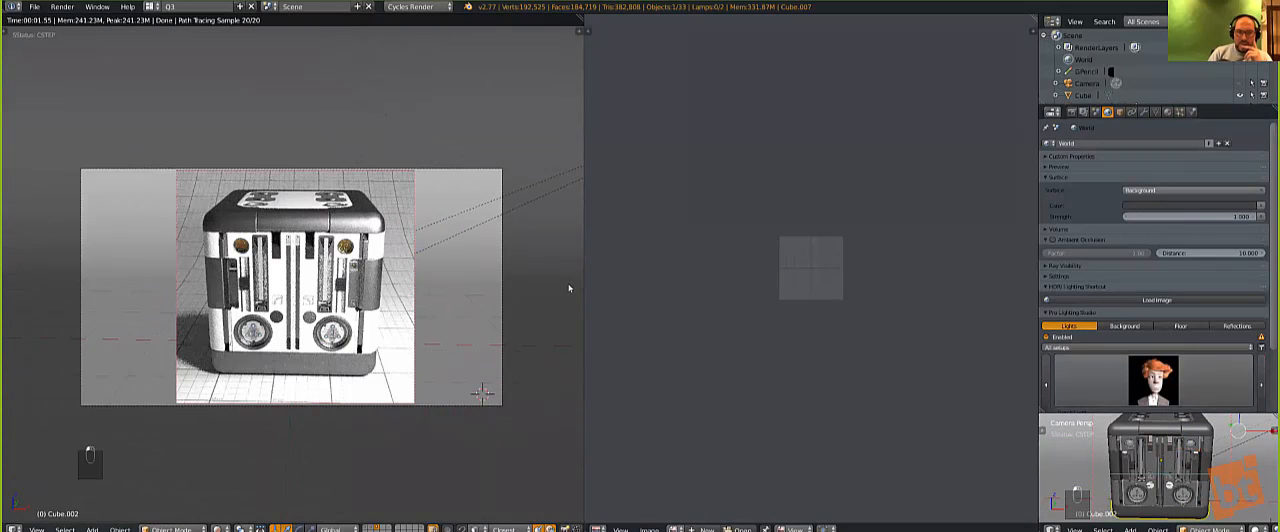
left_click(1167, 111)
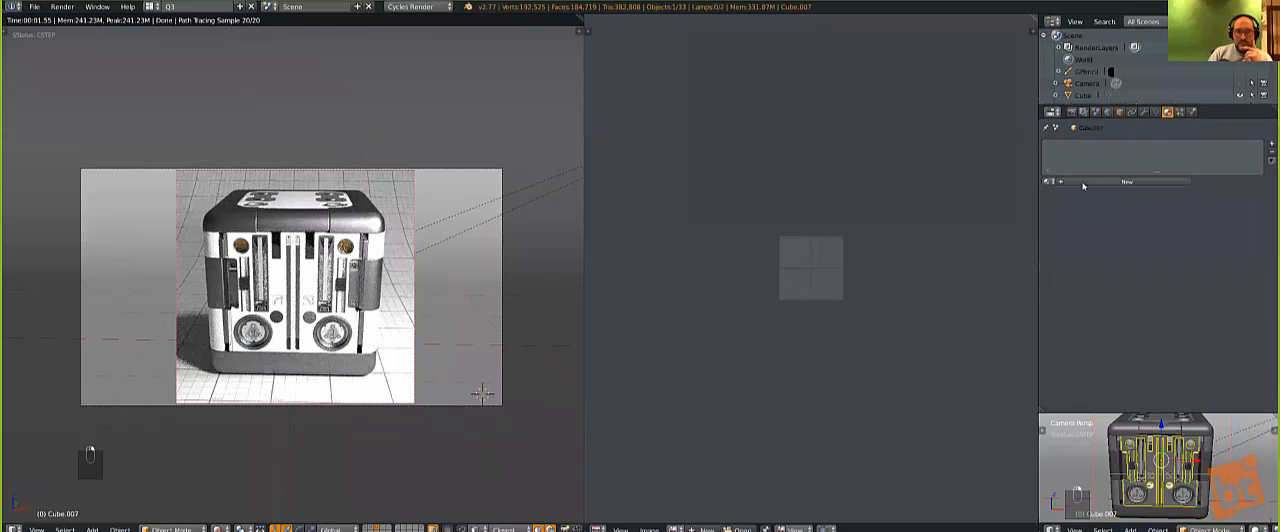
key("z")
key("z")
key("z")
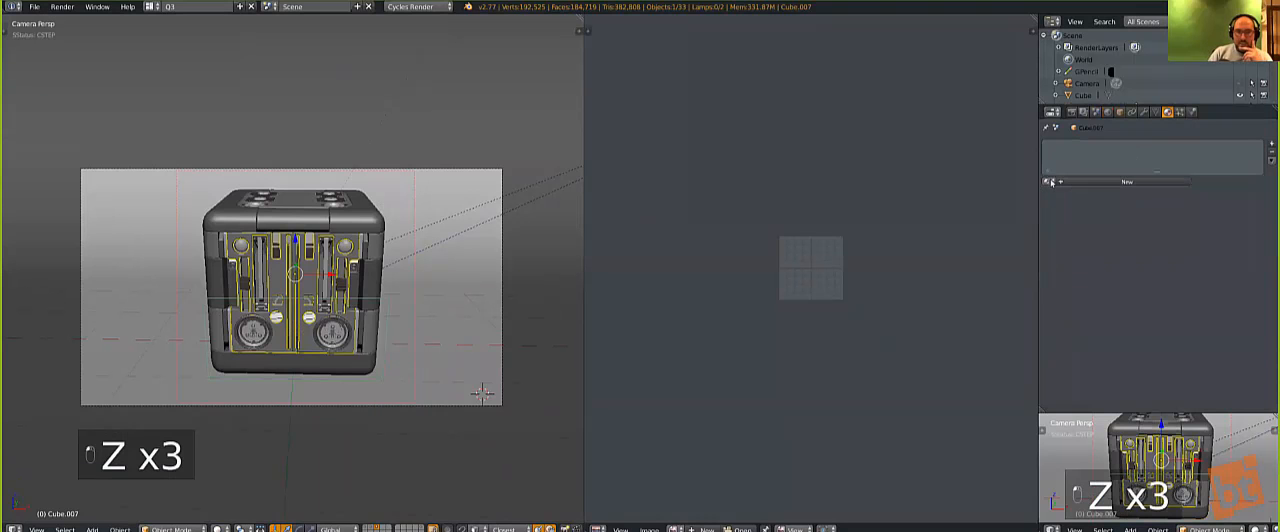
left_click(1048, 181)
type("easy")
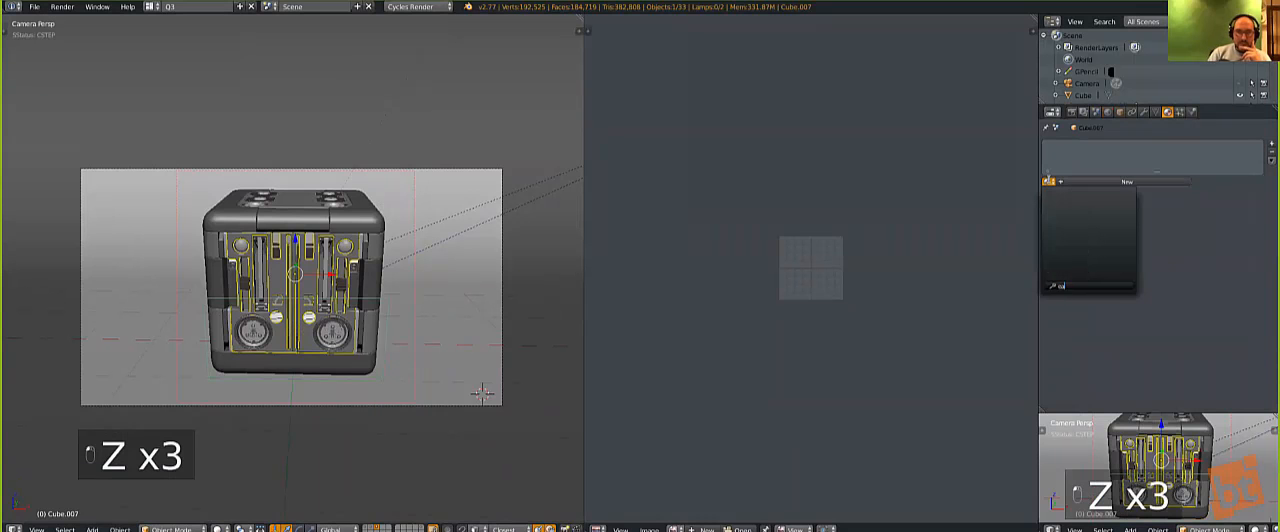
key("Return")
Step: Save the scene as DemoObjects in the Hard_OPSTEsting folder
key("ctrl+shift+s")
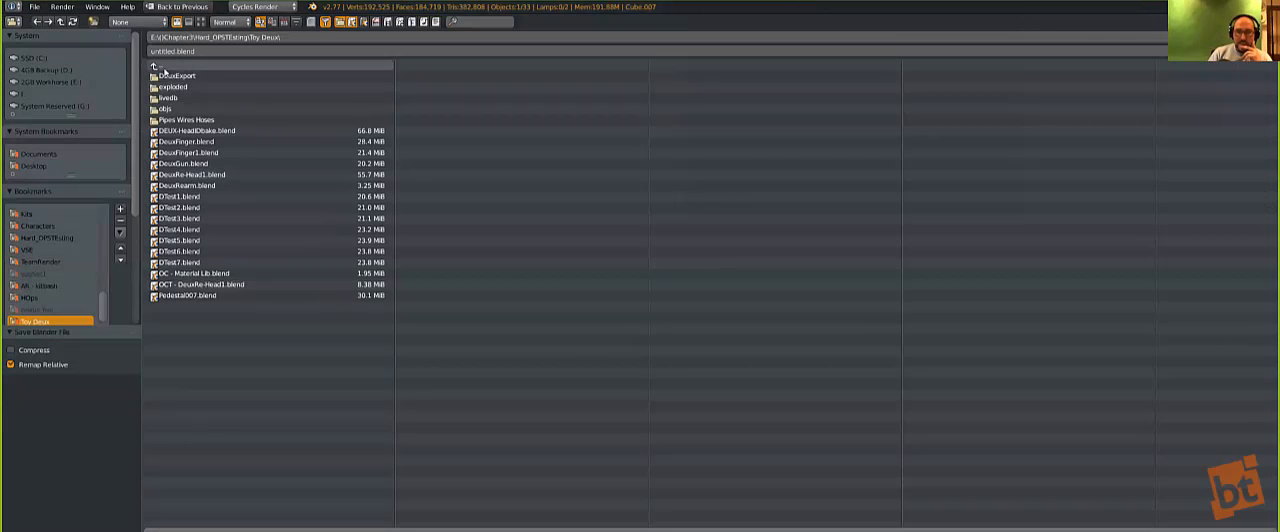
left_click(162, 66)
type("Dem")
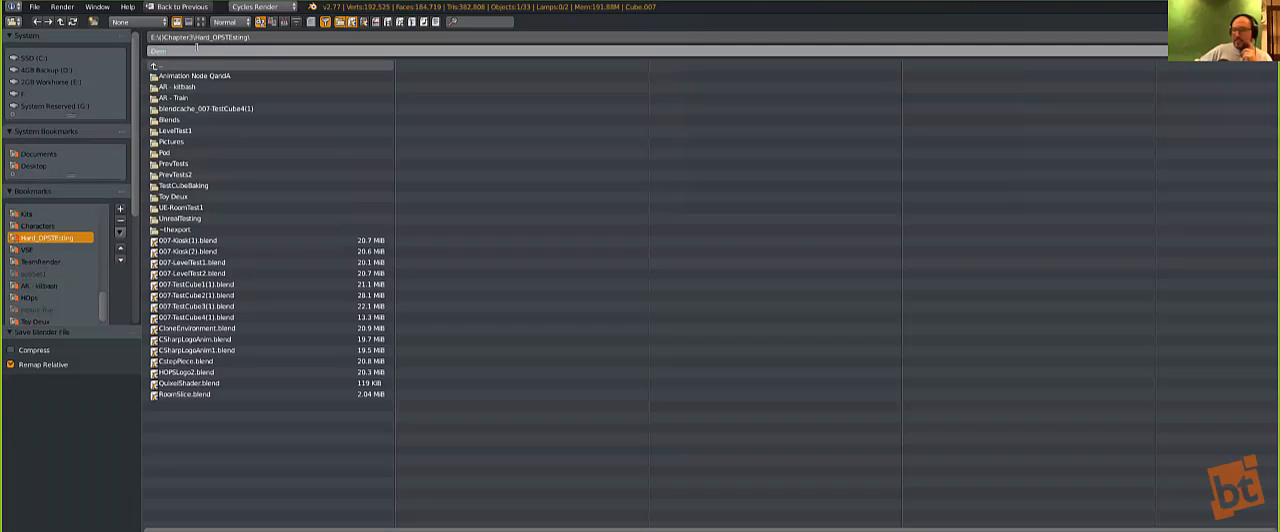
type("oObjects")
key("Return")
key("Return")
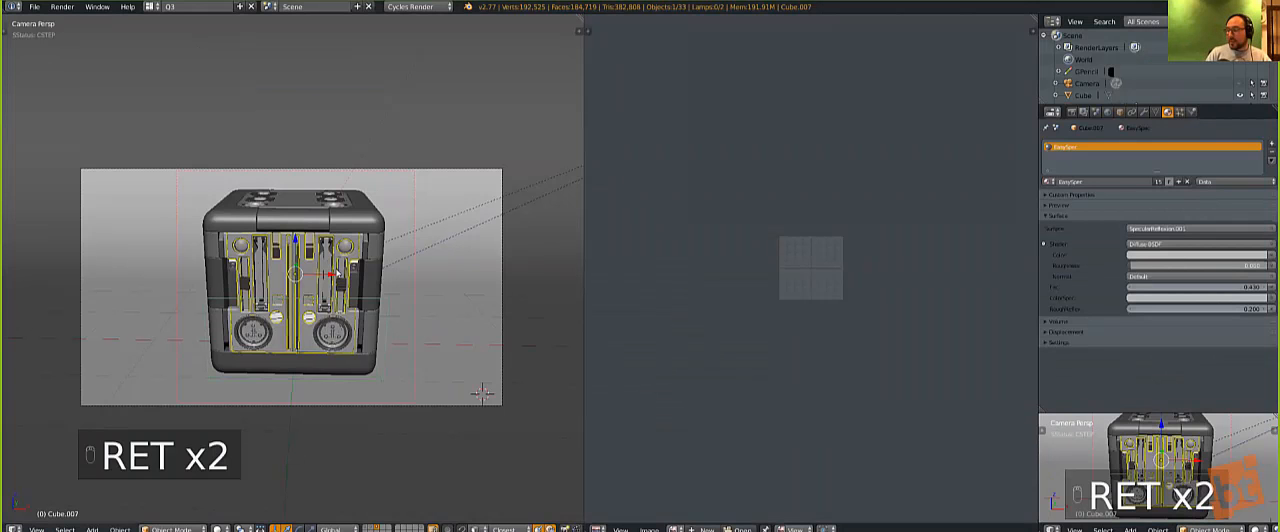
Step: Render the camera view again and cycle through the Pro Lighting Studio setups to a darker one lighting the cube from the side
key("shift+z")
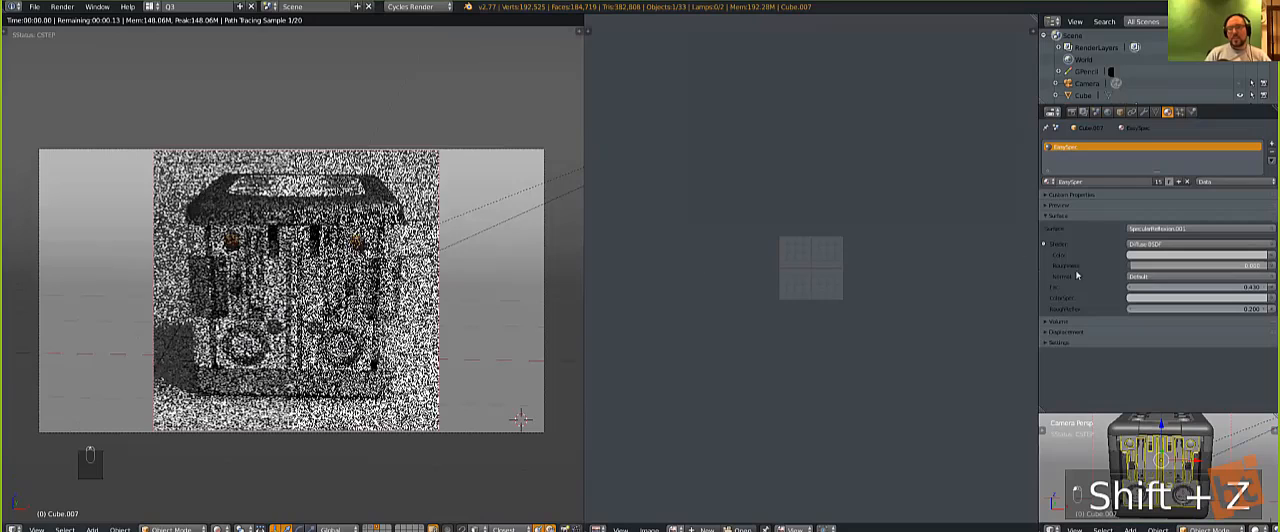
left_click(1108, 111)
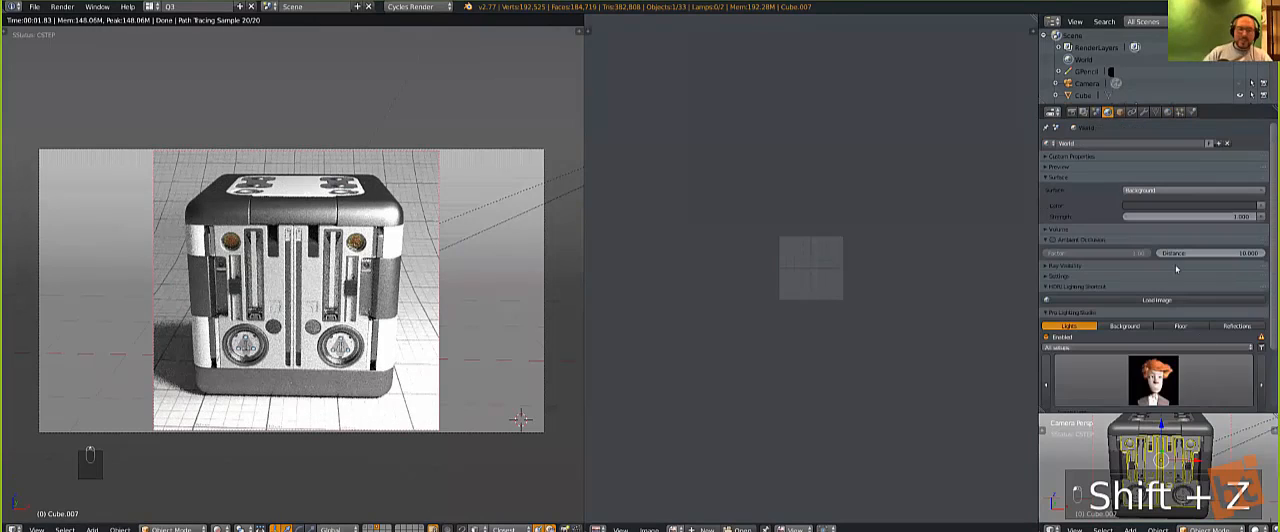
left_click(1263, 381)
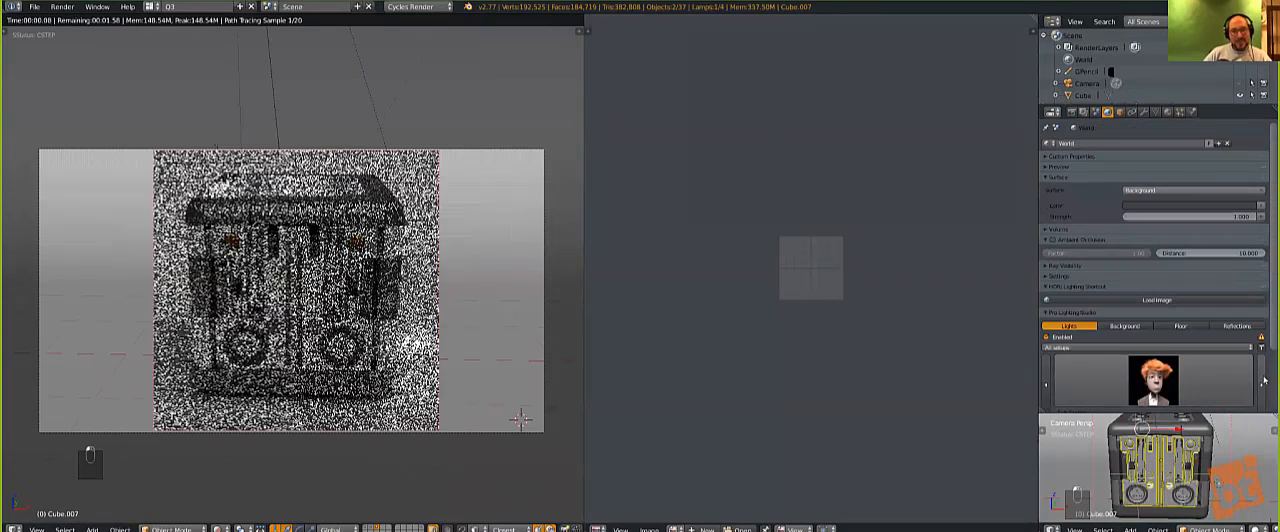
left_click(1263, 381)
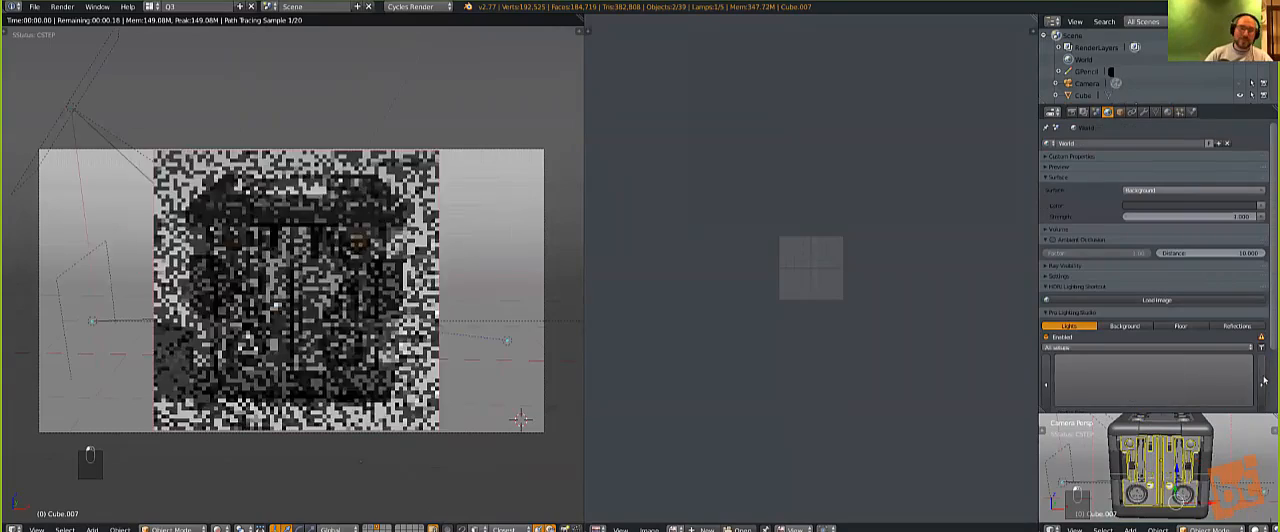
left_click(1263, 381)
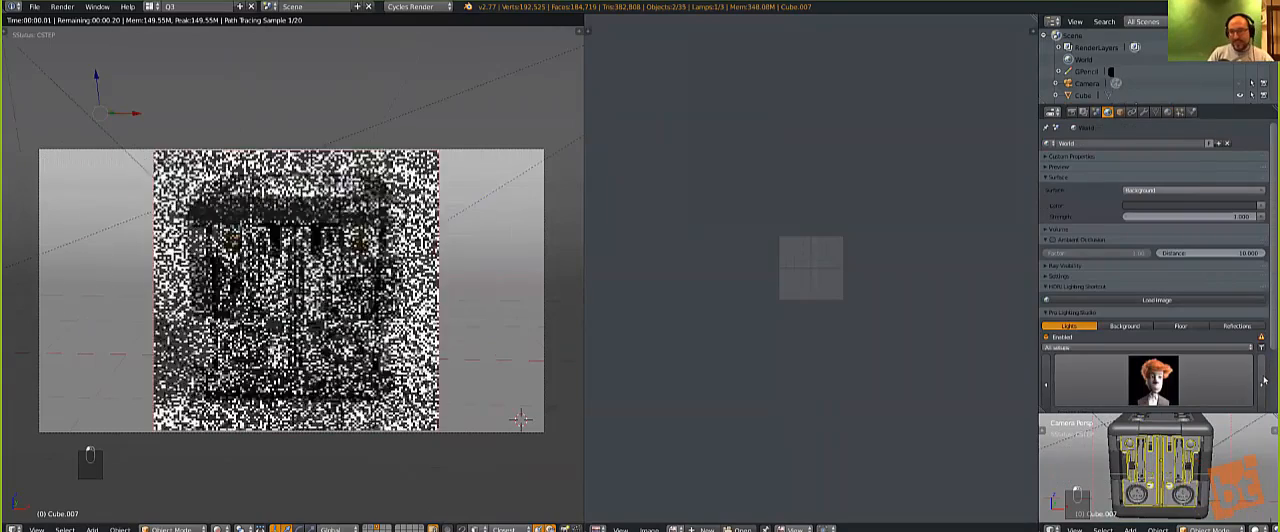
left_click(1263, 381)
left_click(1263, 381)
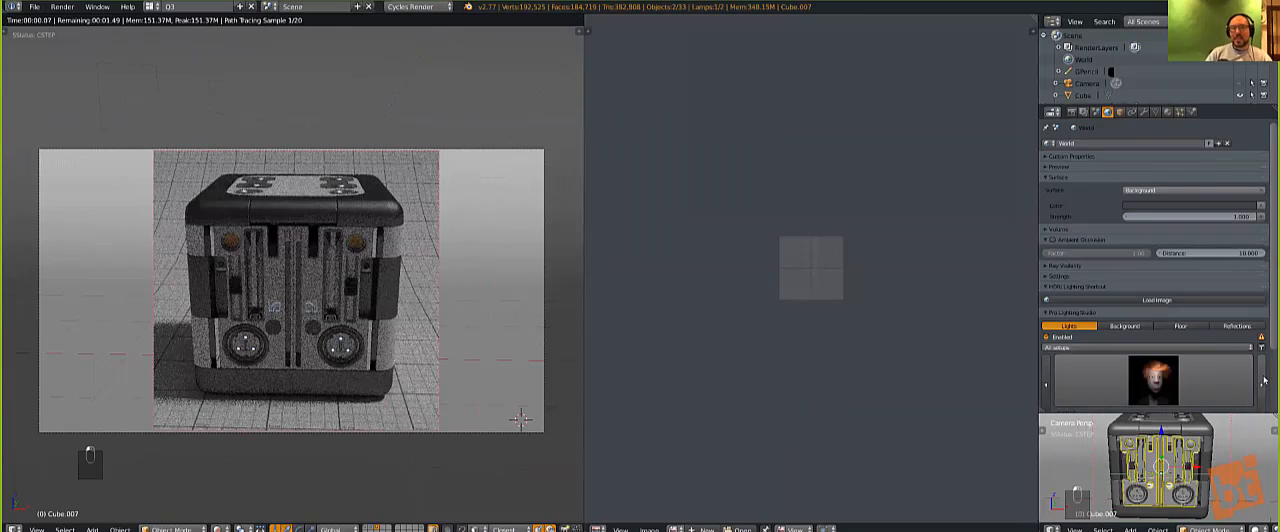
left_click(1264, 381)
left_click(1264, 381)
left_click(1264, 381)
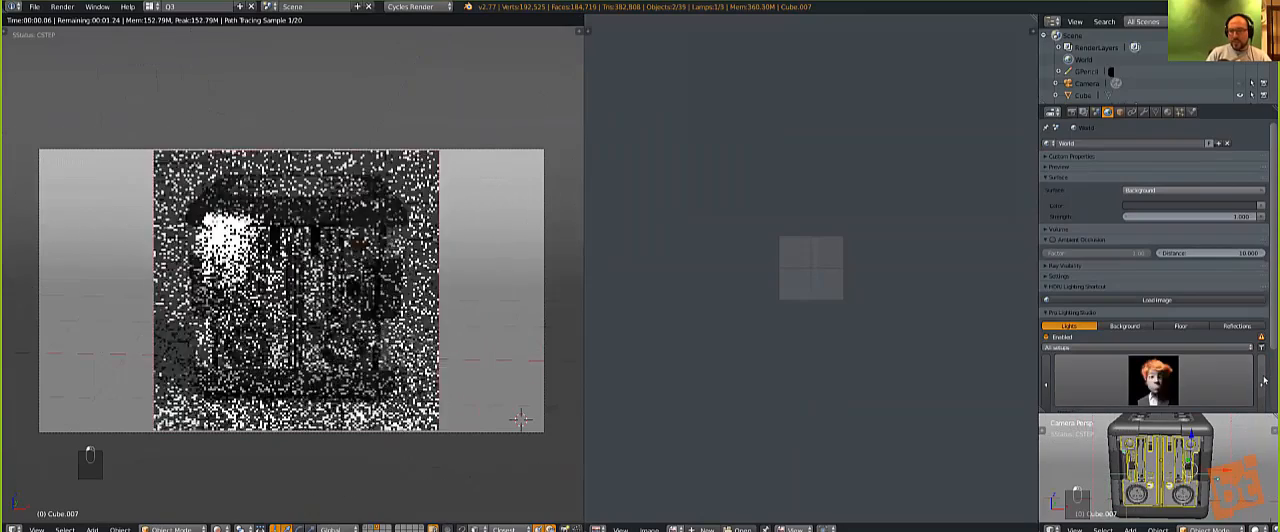
left_click(1263, 381)
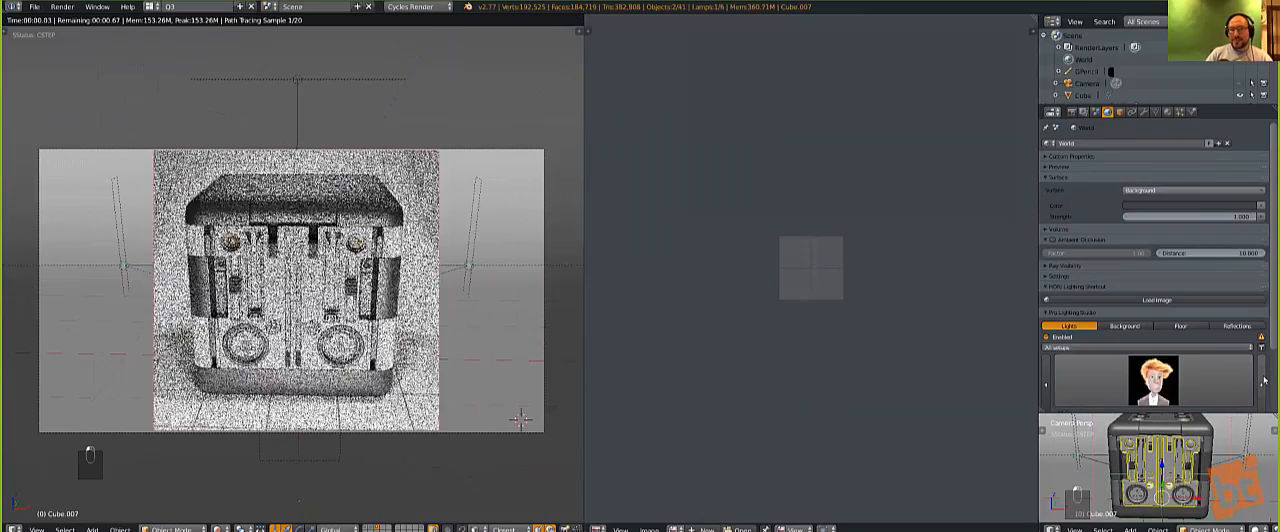
left_click(1263, 381)
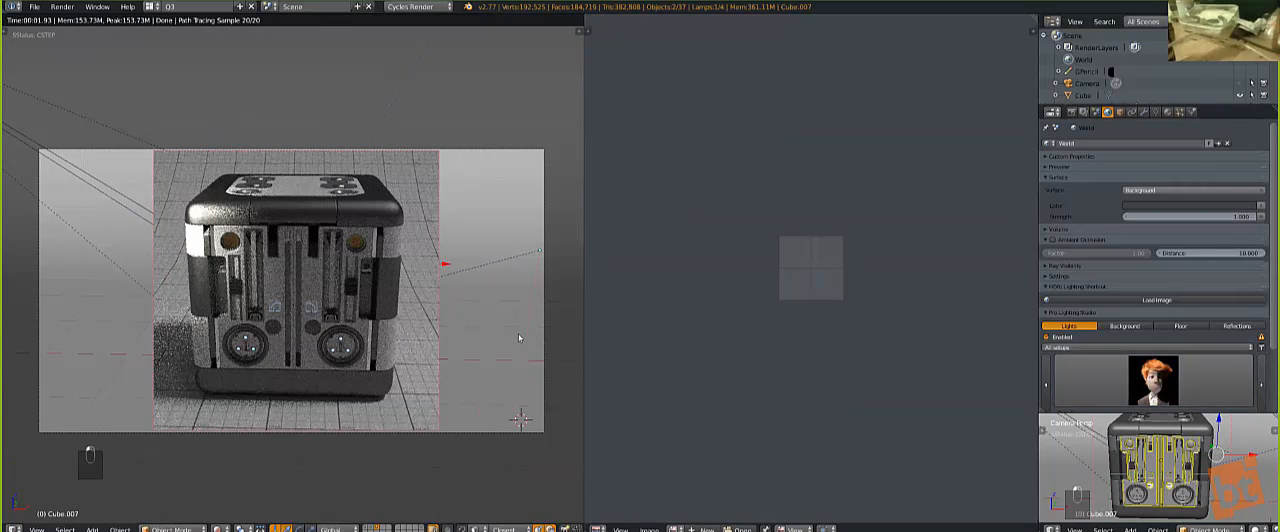
Step: Select the floor plane and apply the Hard Ops render preset Render (1)
key("q")
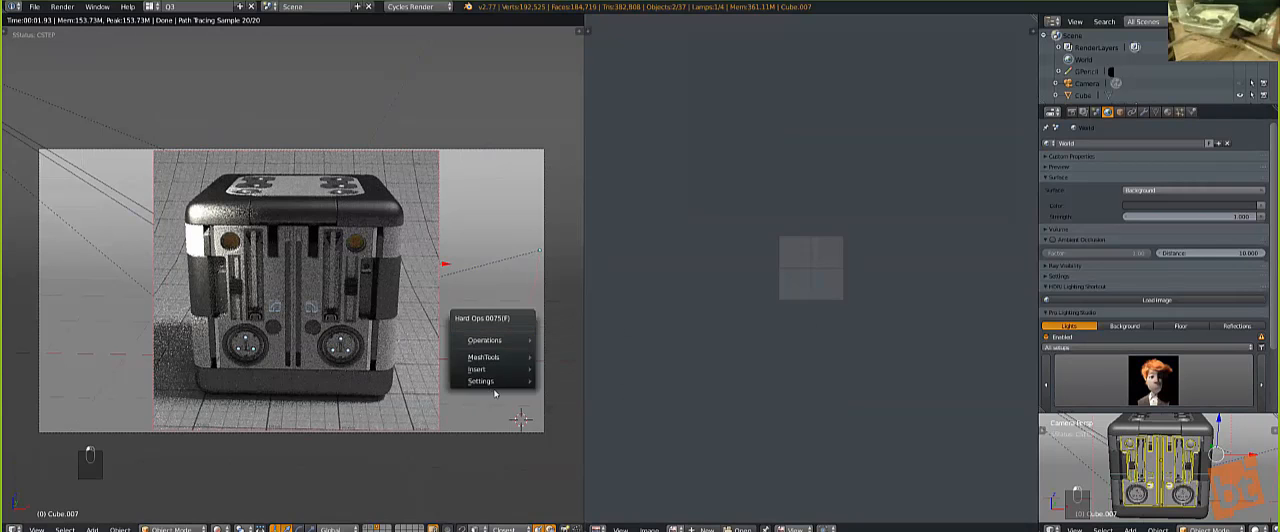
right_click(422, 420)
key("q")
mouse_move(395, 499)
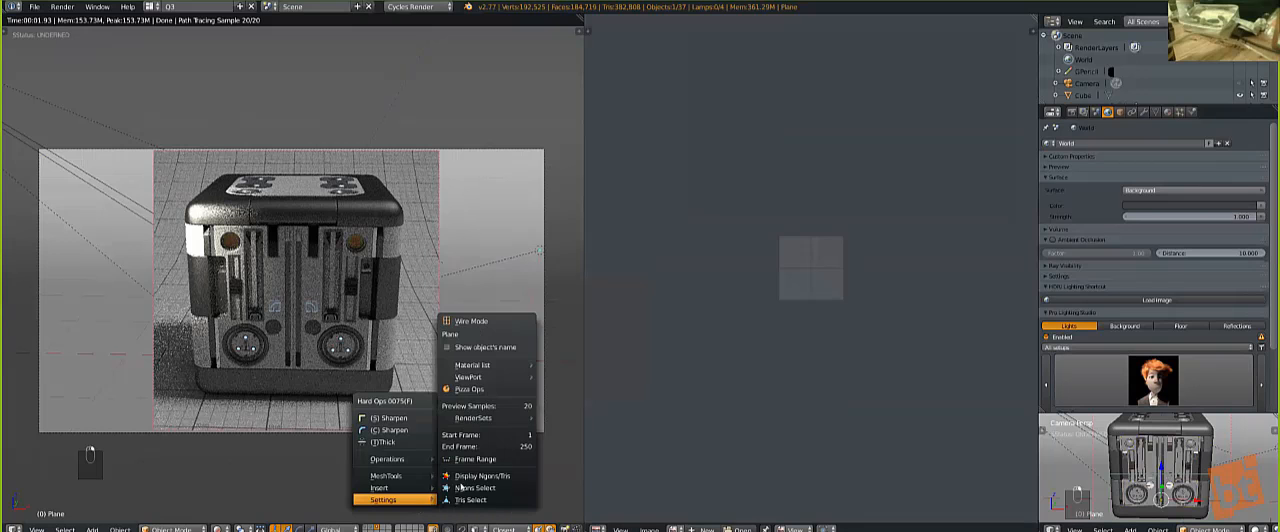
mouse_move(498, 408)
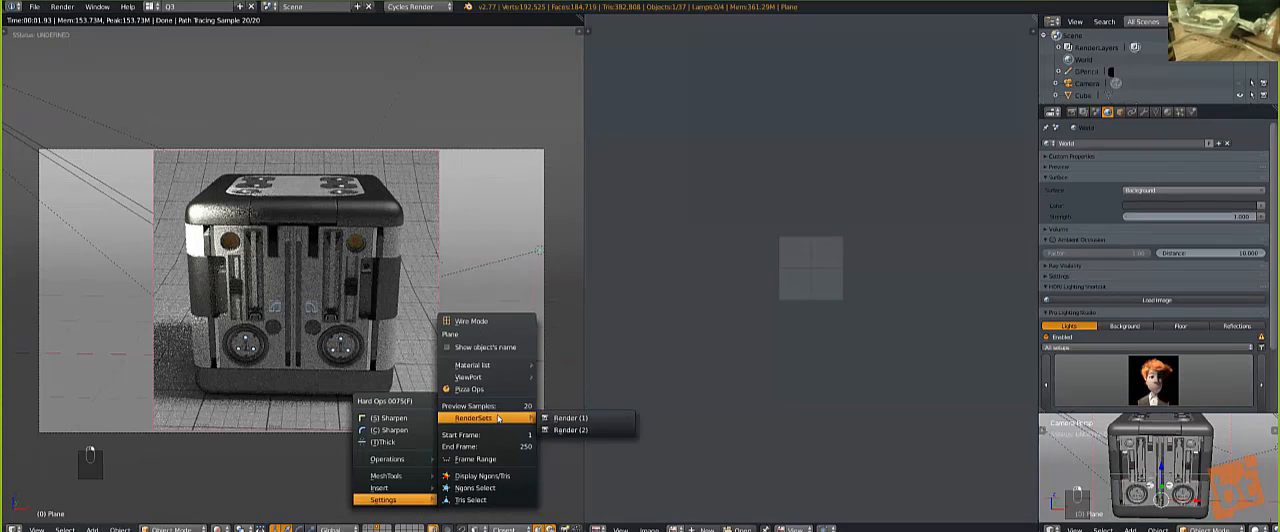
left_click(563, 417)
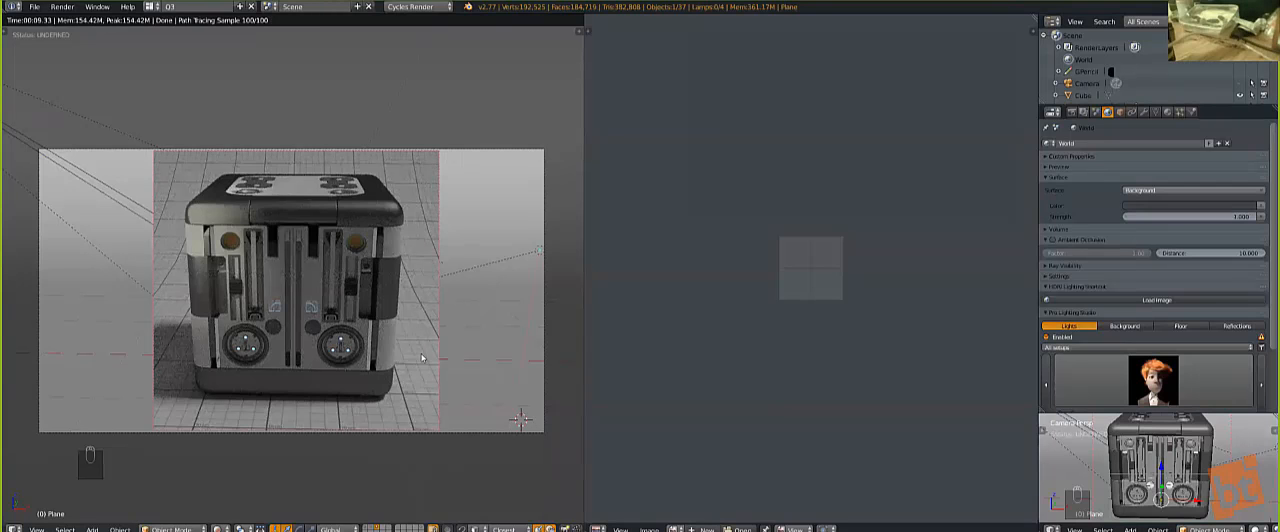
Step: Raise the preview sample count in the Hard Ops settings for a cleaner camera preview
key("q")
mouse_move(422, 358)
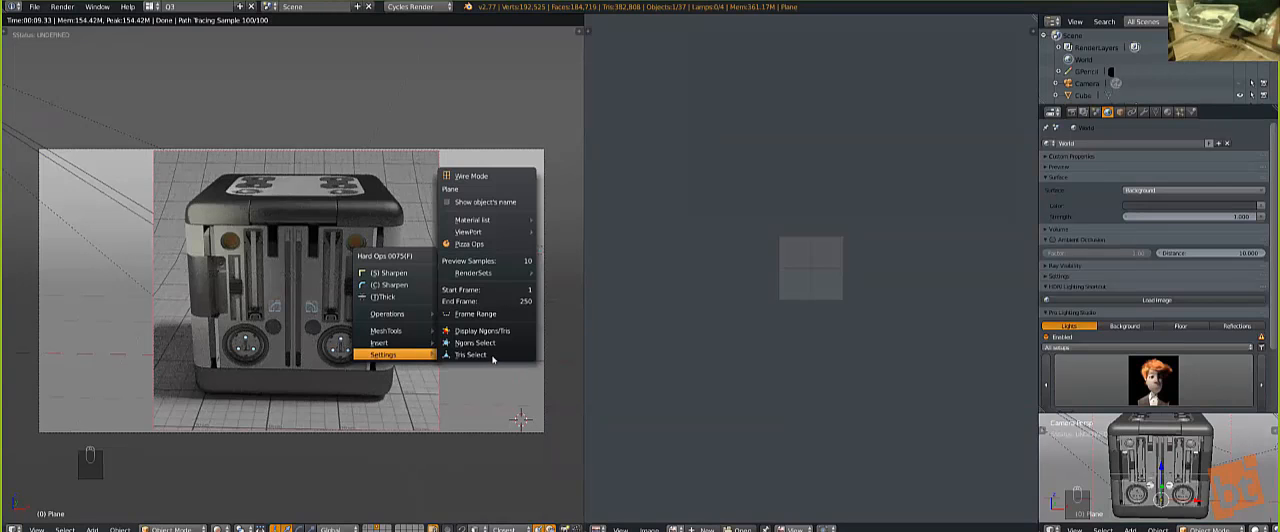
left_click(515, 260)
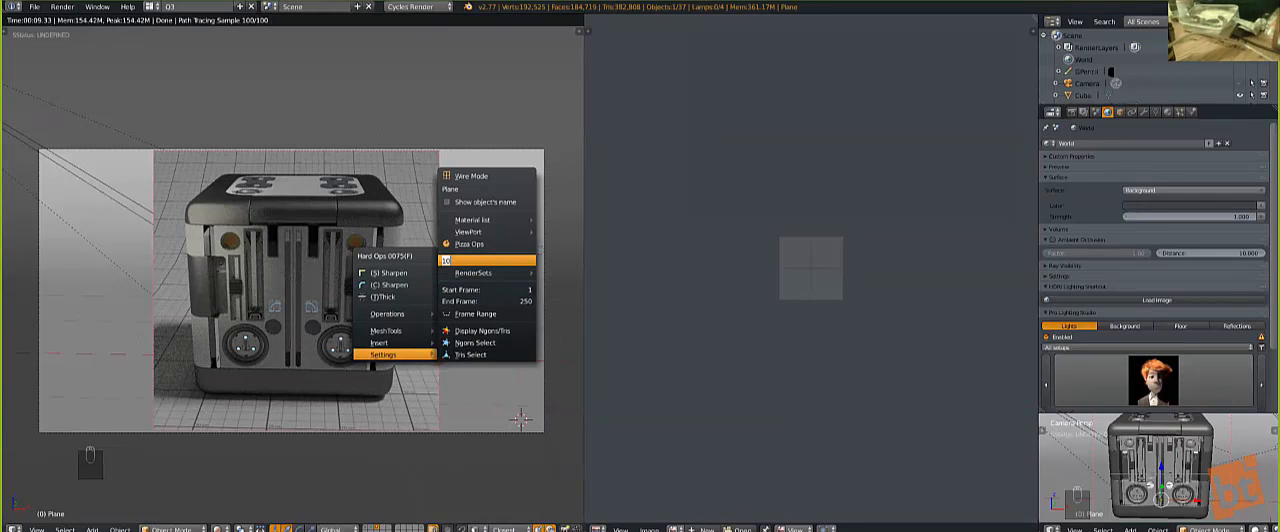
type("2")
key("Return")
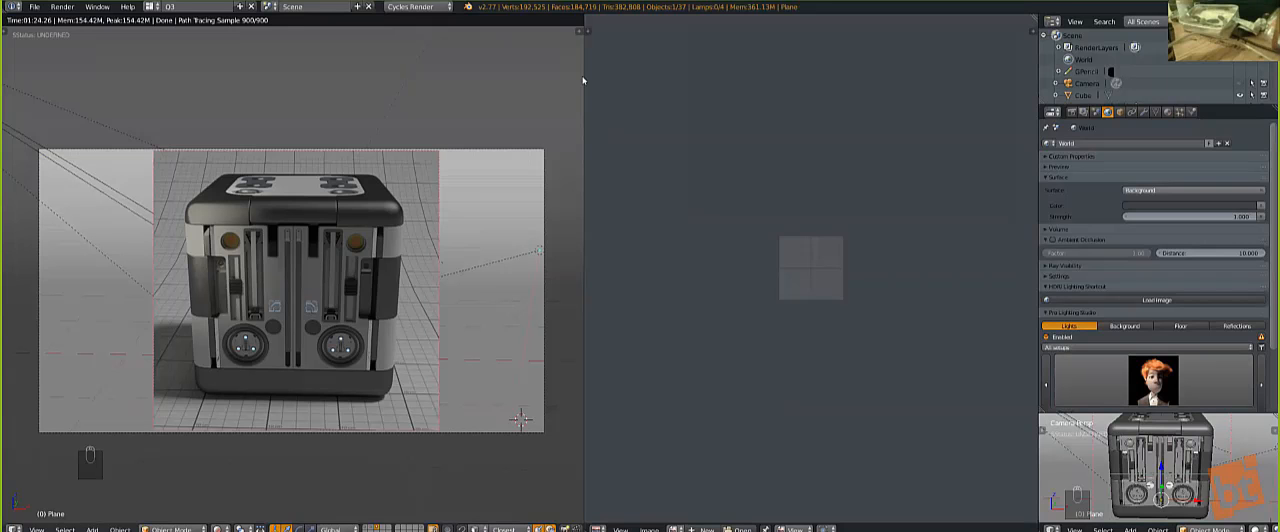
Step: Step through the next Pro Lighting Studio light setups to compare them on the rendered cube
left_click(1258, 385)
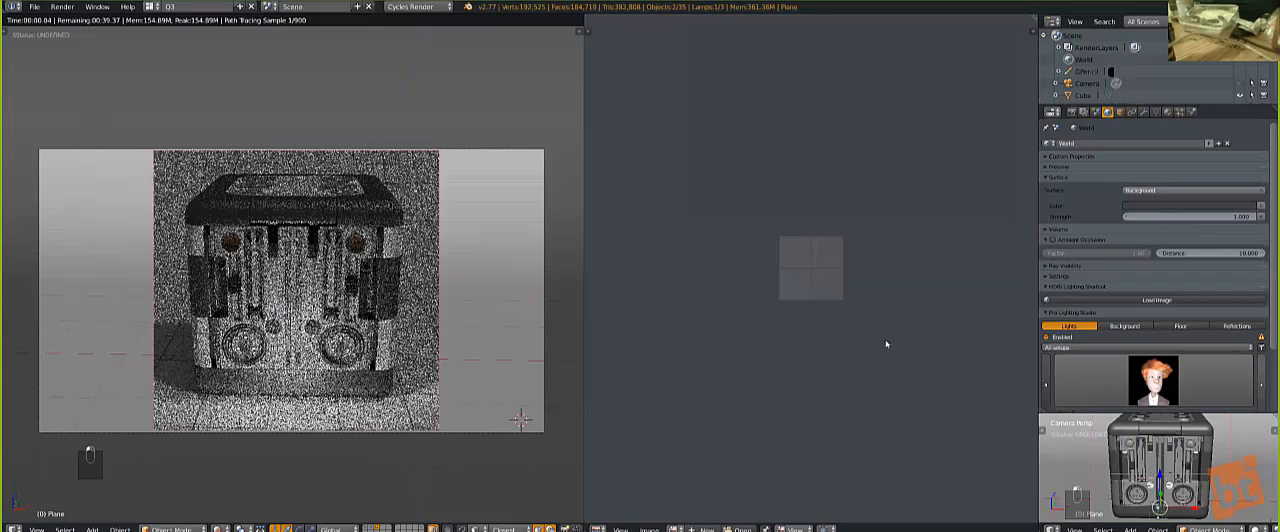
left_click(1261, 384)
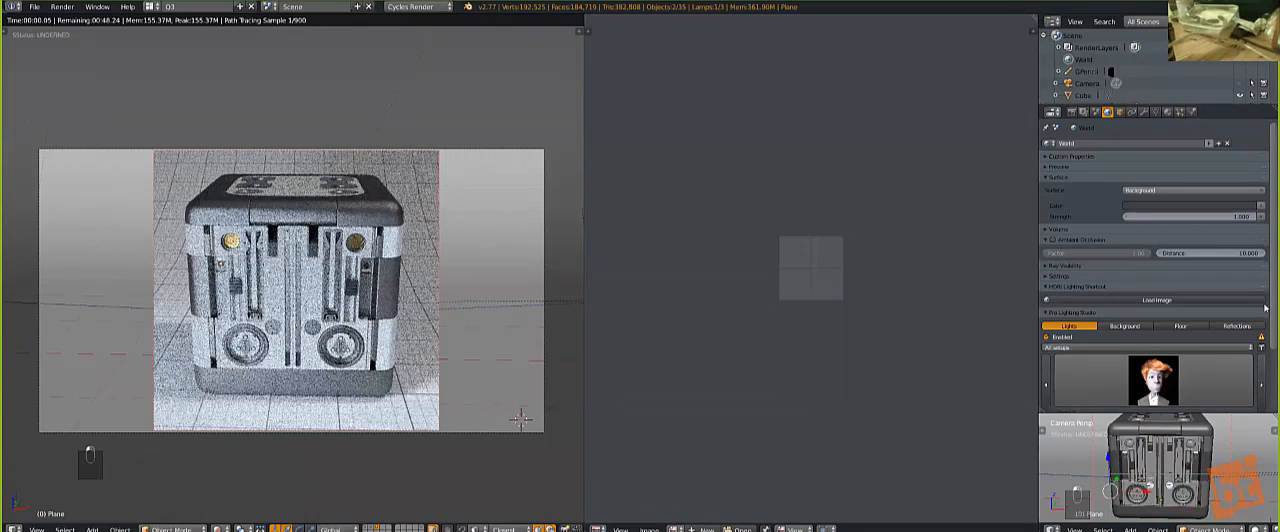
left_click(1261, 385)
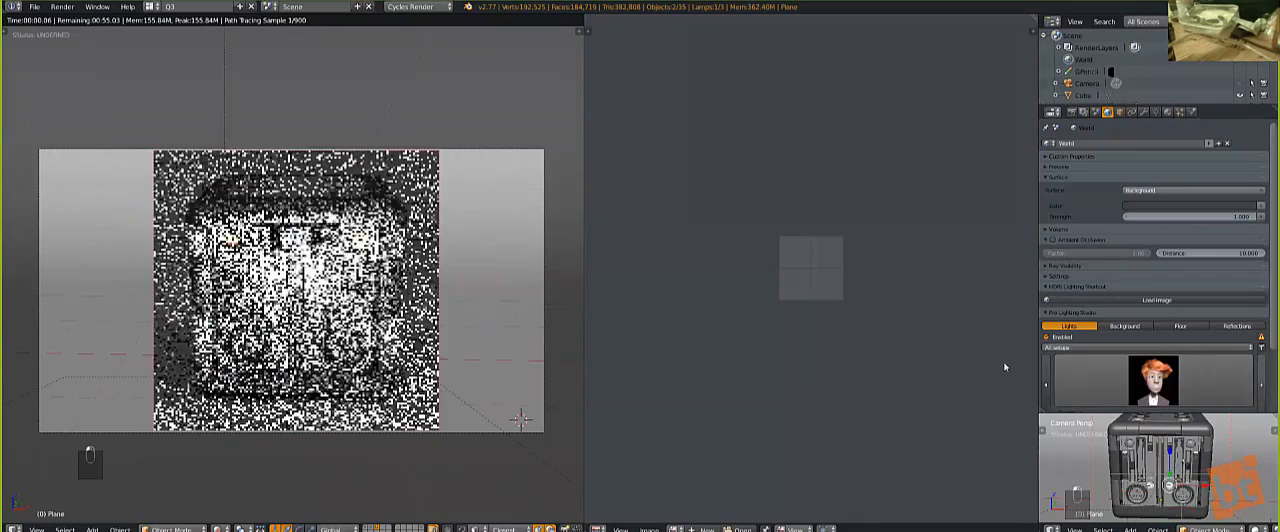
left_click(1261, 384)
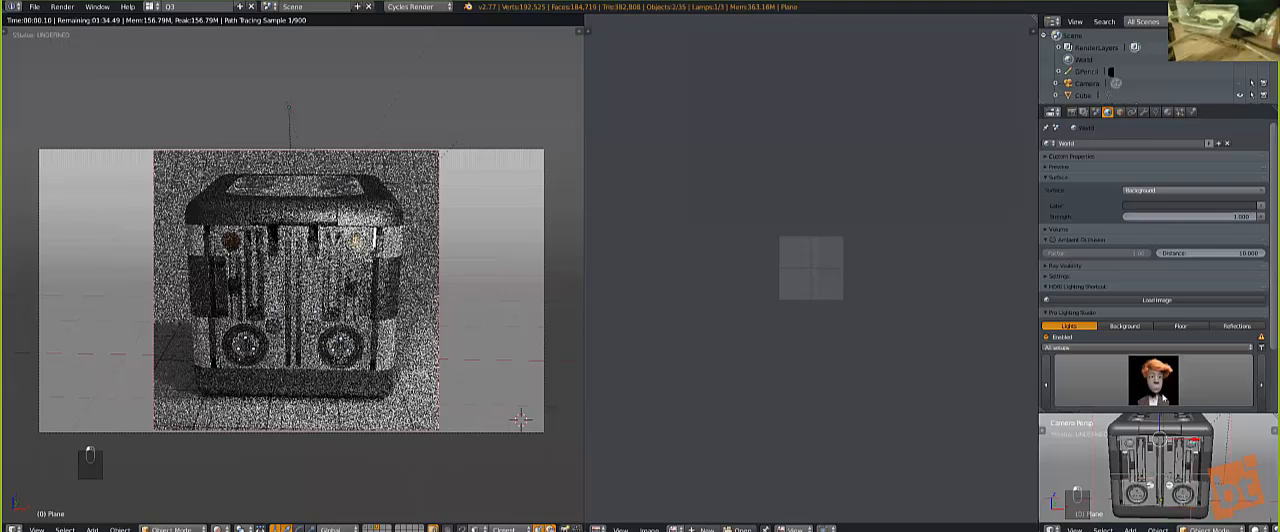
Step: Apply the Frozen light setup from the Pro Lighting Studio preset gallery
left_click(1163, 398)
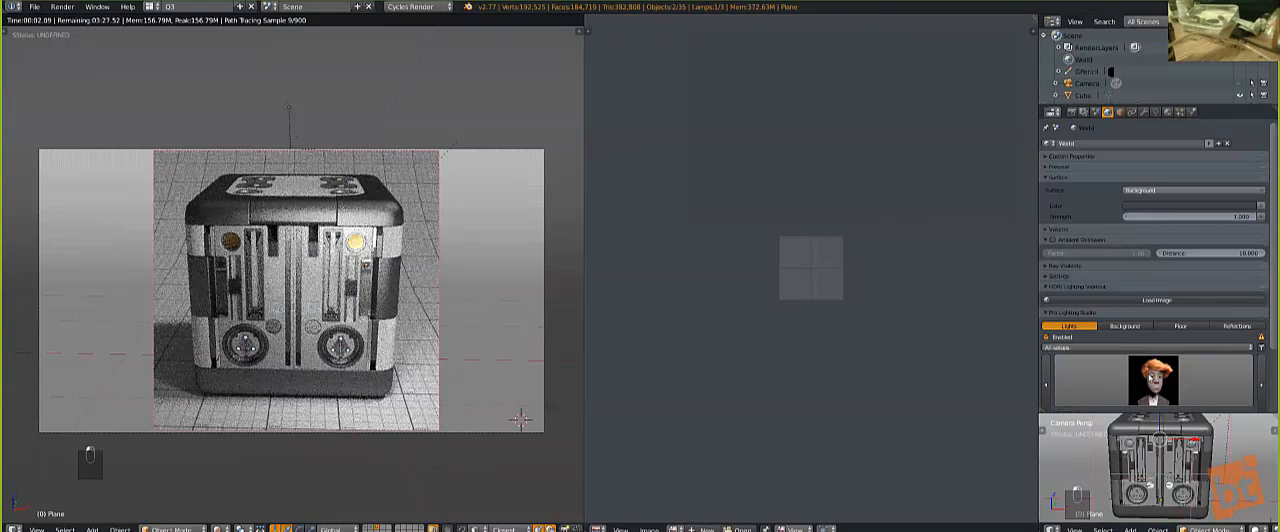
left_click(1150, 372)
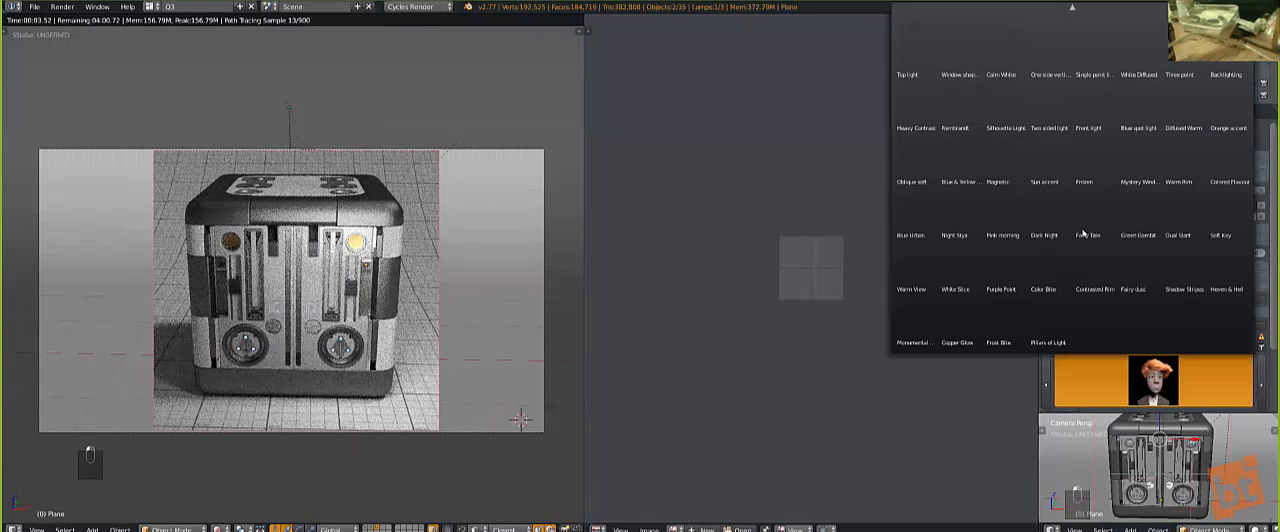
left_click(1097, 178)
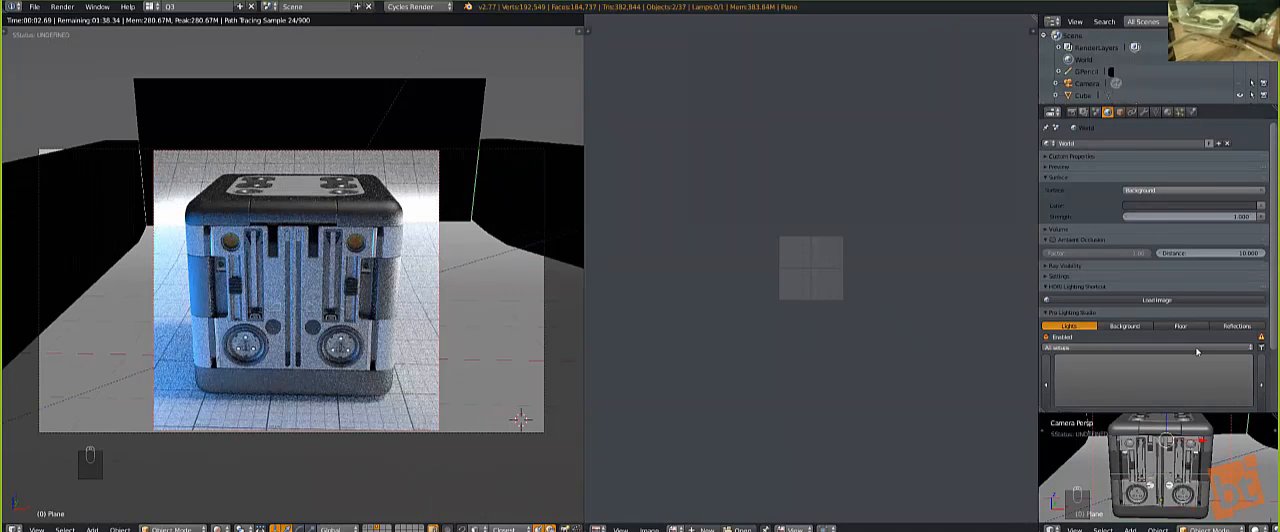
Step: Advance through the Pro Lighting Studio setups after Frozen to the one with warm orange and pink lights
left_click(1262, 384)
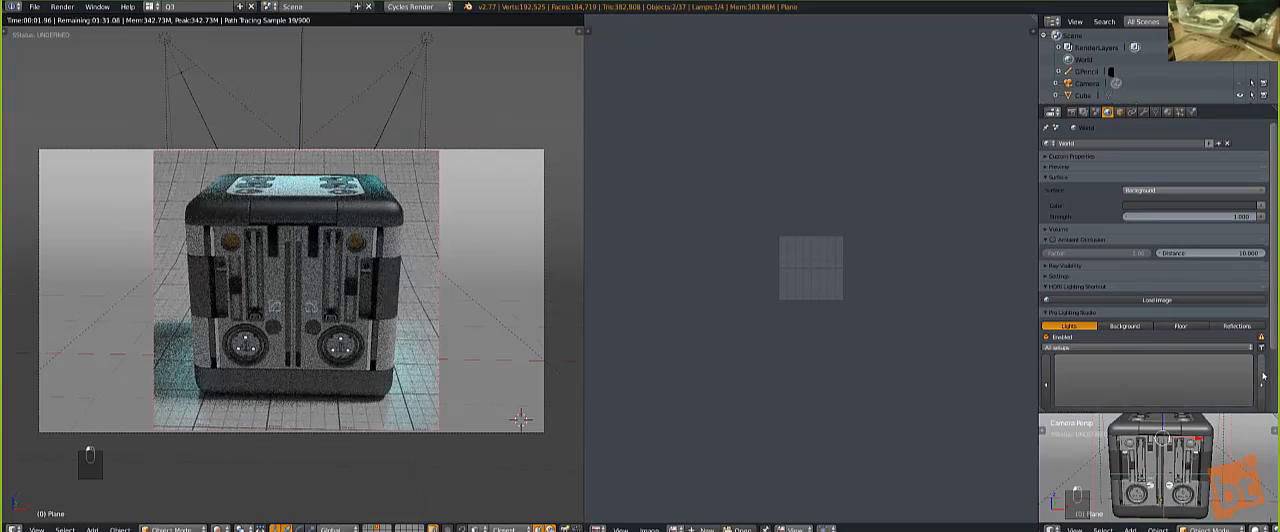
left_click(1263, 378)
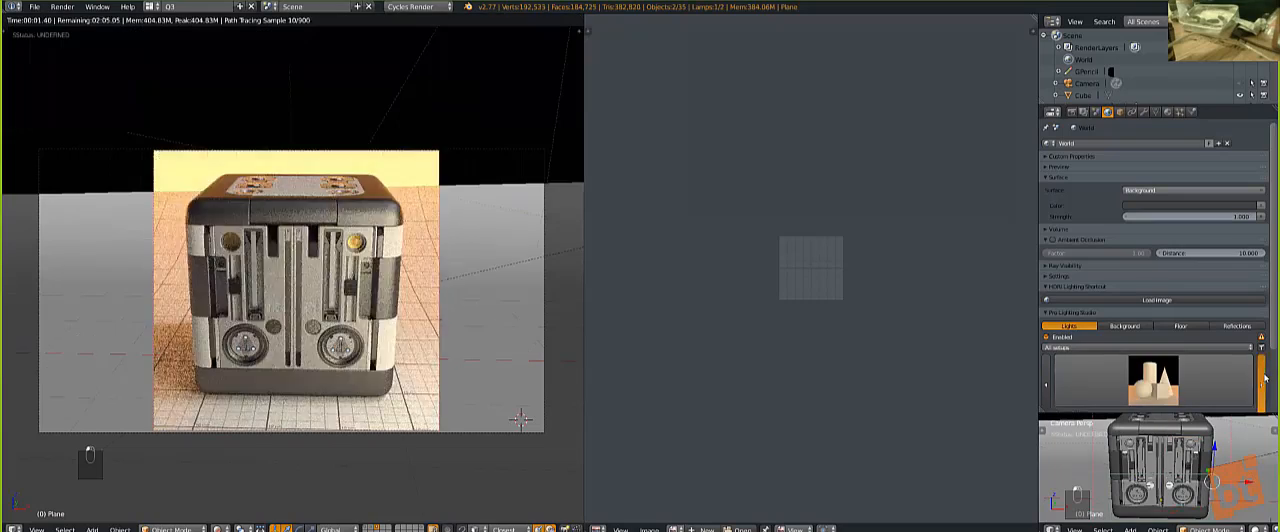
left_click(1263, 378)
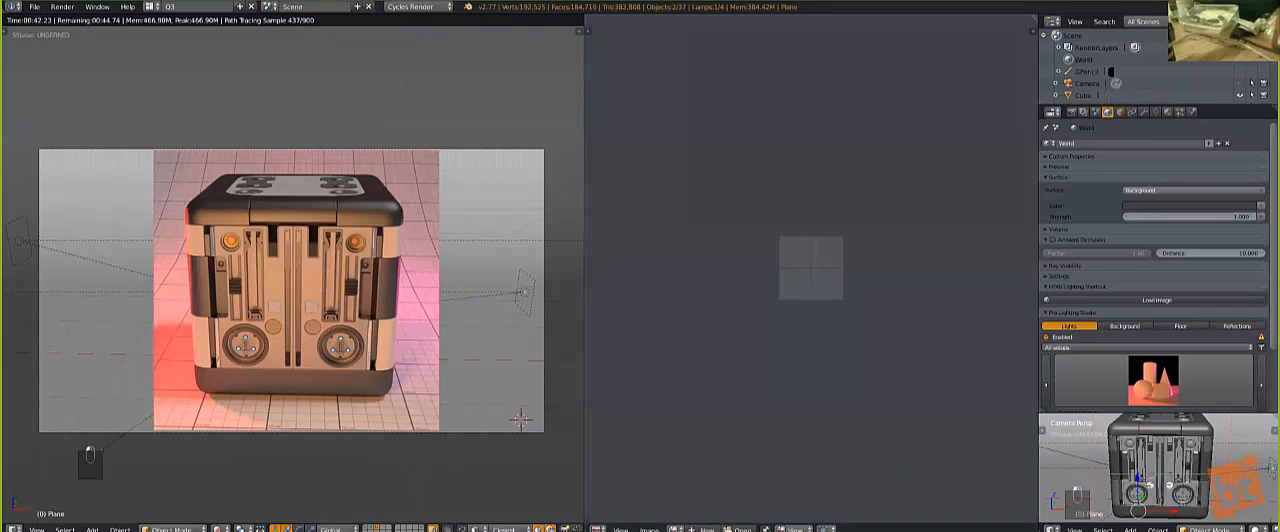
key("alt+Tab")
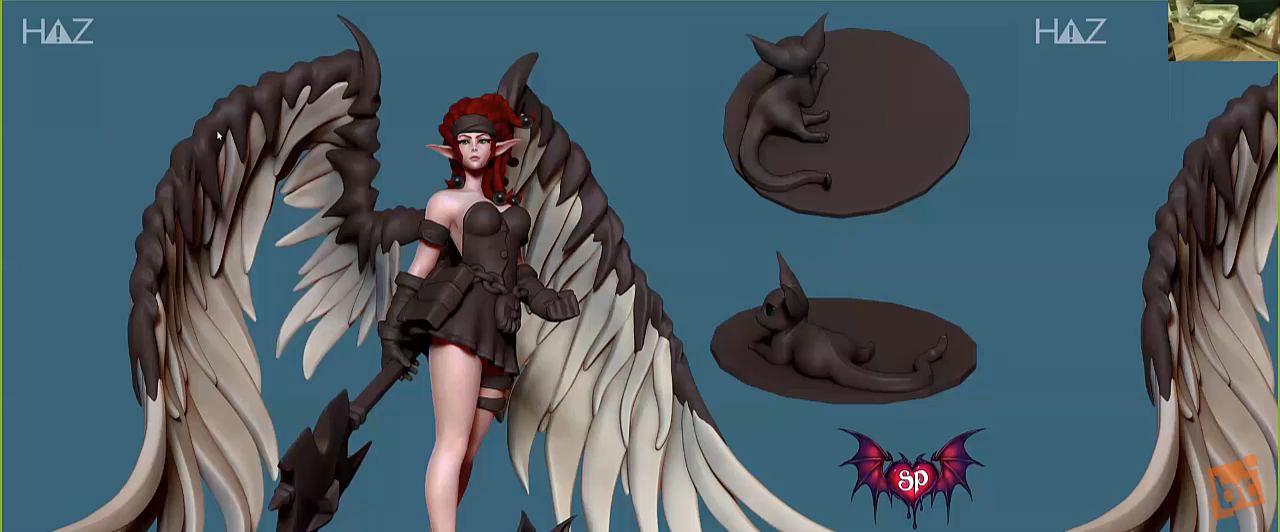
right_click(113, 131)
left_click(22, 142)
right_click(396, 324)
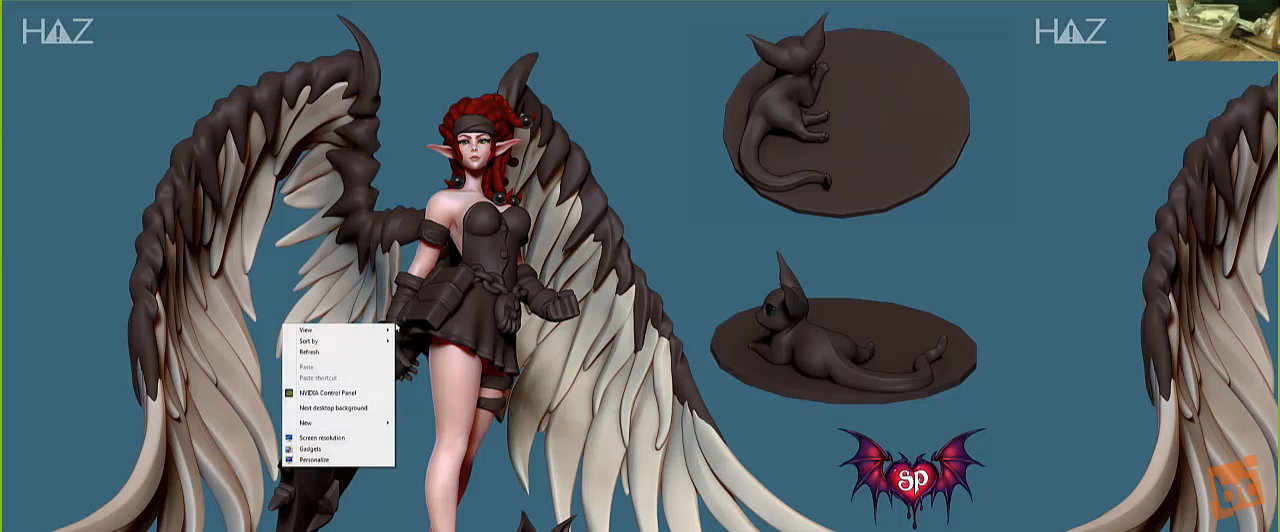
key("alt+Tab")
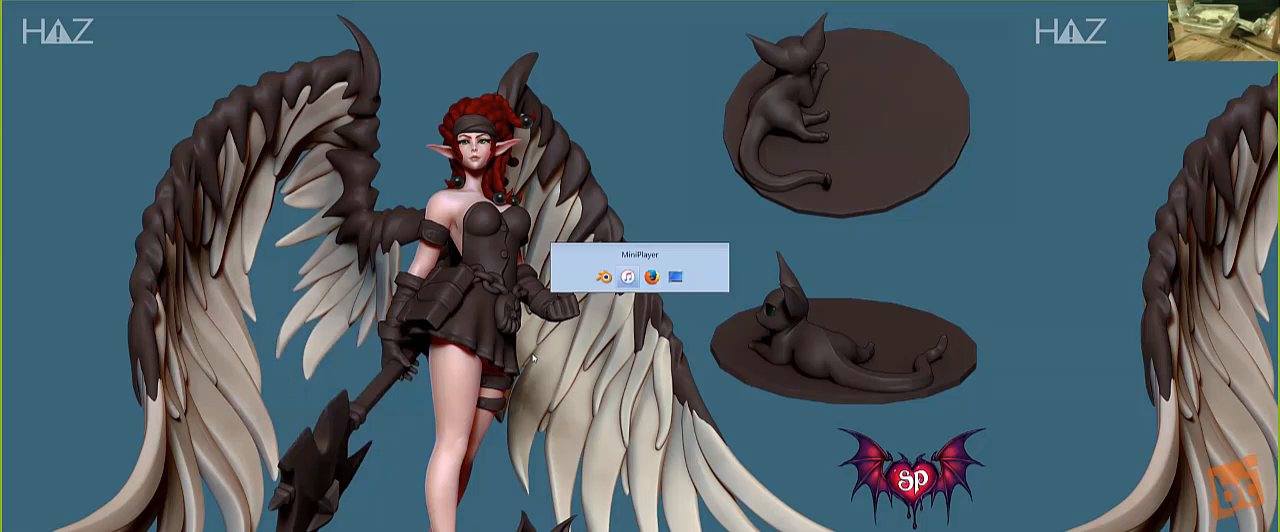
Step: Restart the rendered camera preview and examine the cube close up under the orange and pink lighting
key("z")
key("z")
key("z")
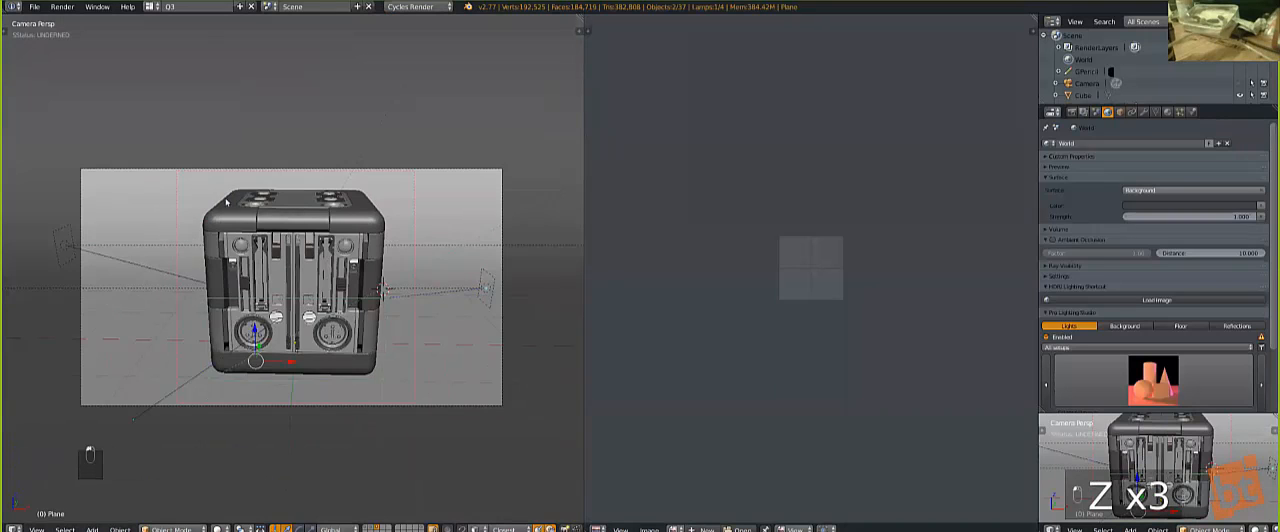
key("shift+z")
scroll(175, 216, "up", 2)
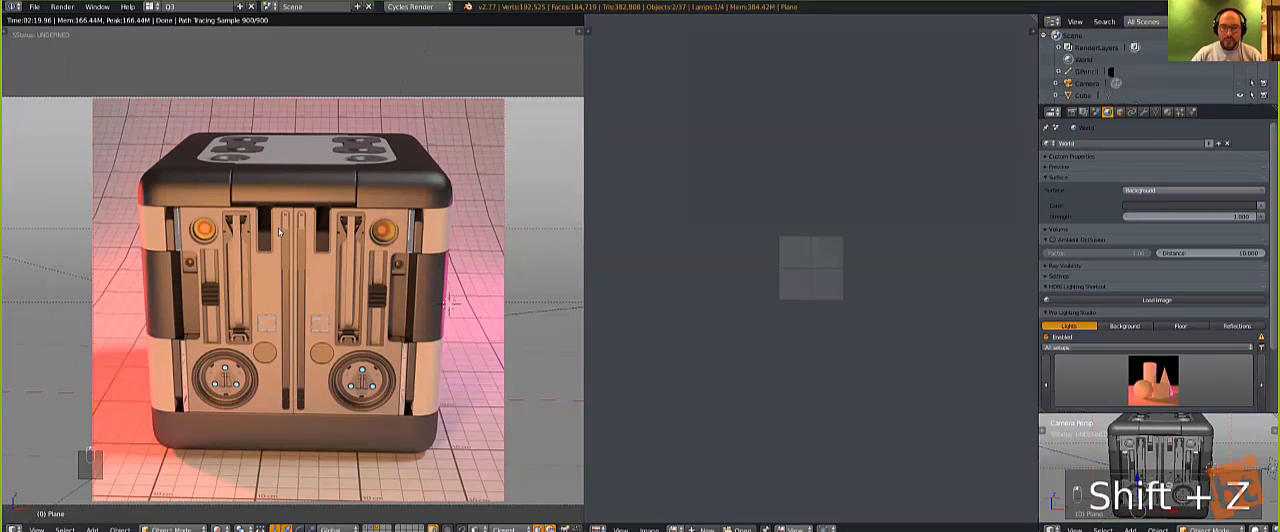
Step: Leave the rendered preview, deselect everything and hide the curved backdrop plane behind the cube
key("z")
key("z")
key("z")
key("a")
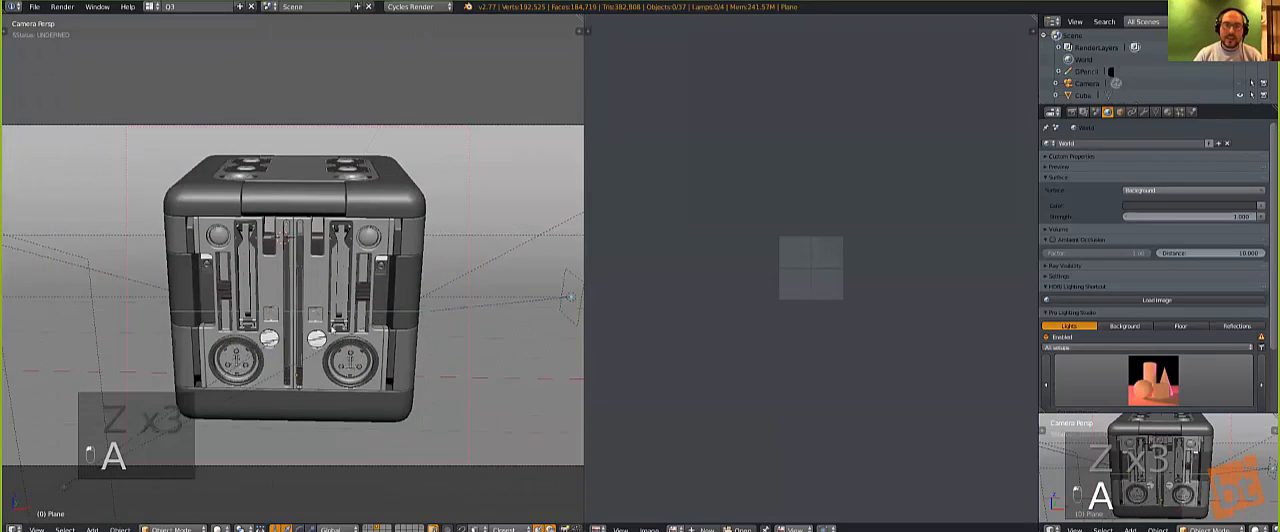
middle_click_drag(333, 329, 329, 322)
right_click(332, 336)
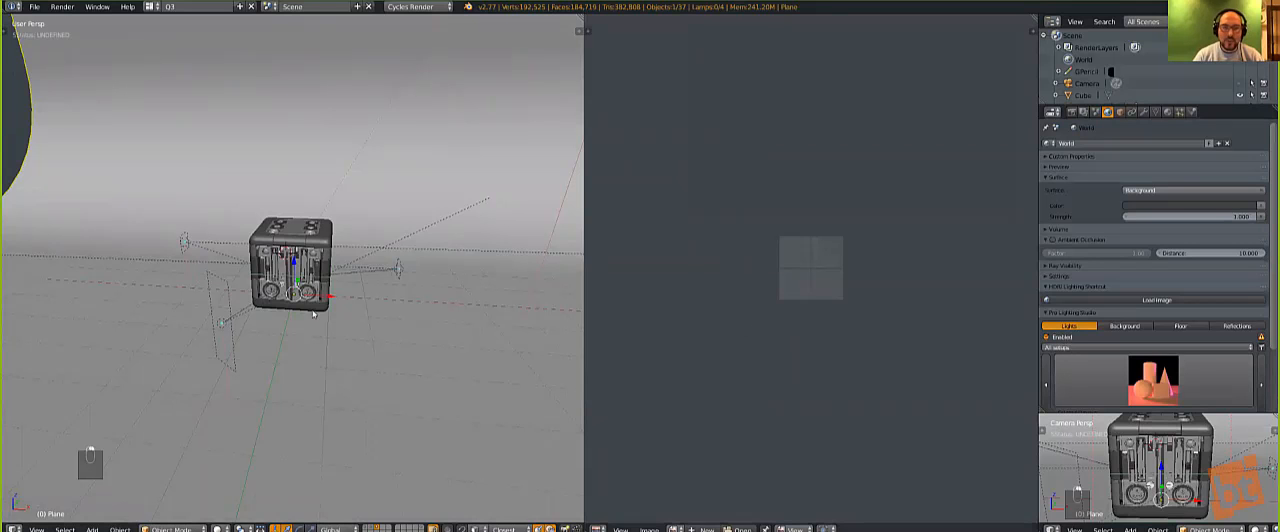
key("h")
Step: Hide the studio lights and their remaining targets around the cube so that only the cube stays visible
right_click(398, 269)
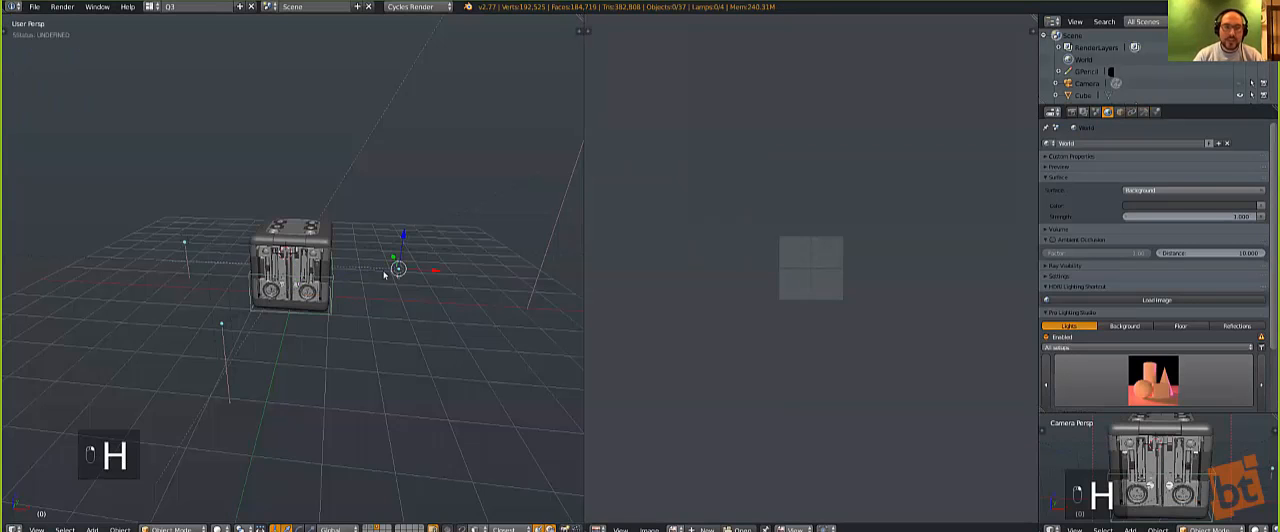
key("h")
key("h")
right_click(336, 161)
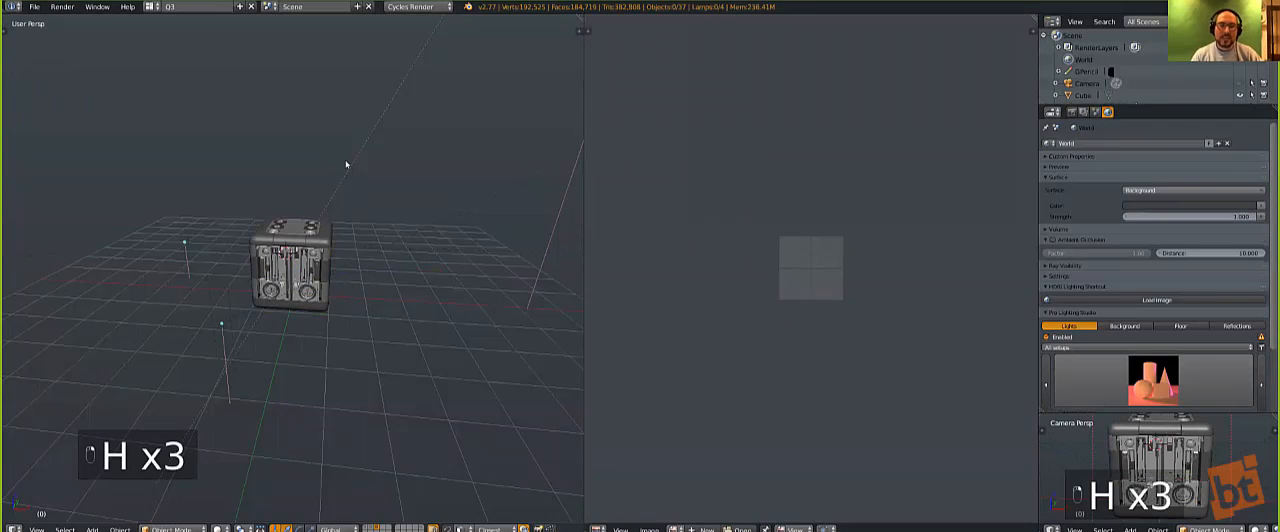
key("h")
scroll(454, 209, "down", 5)
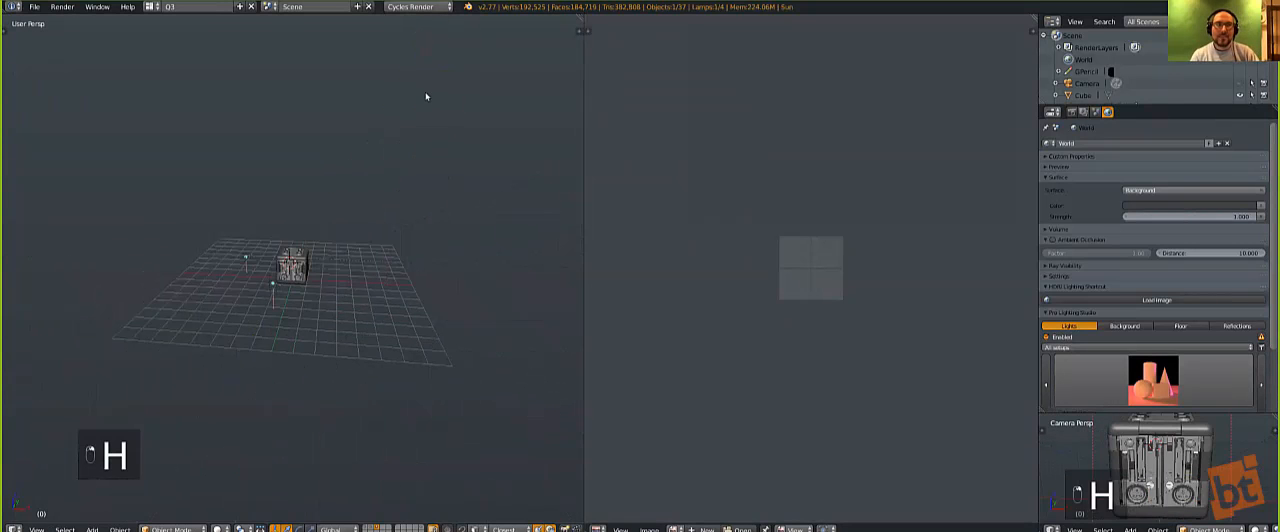
right_click(245, 258)
key("h")
key("h")
scroll(320, 278, "up", 6)
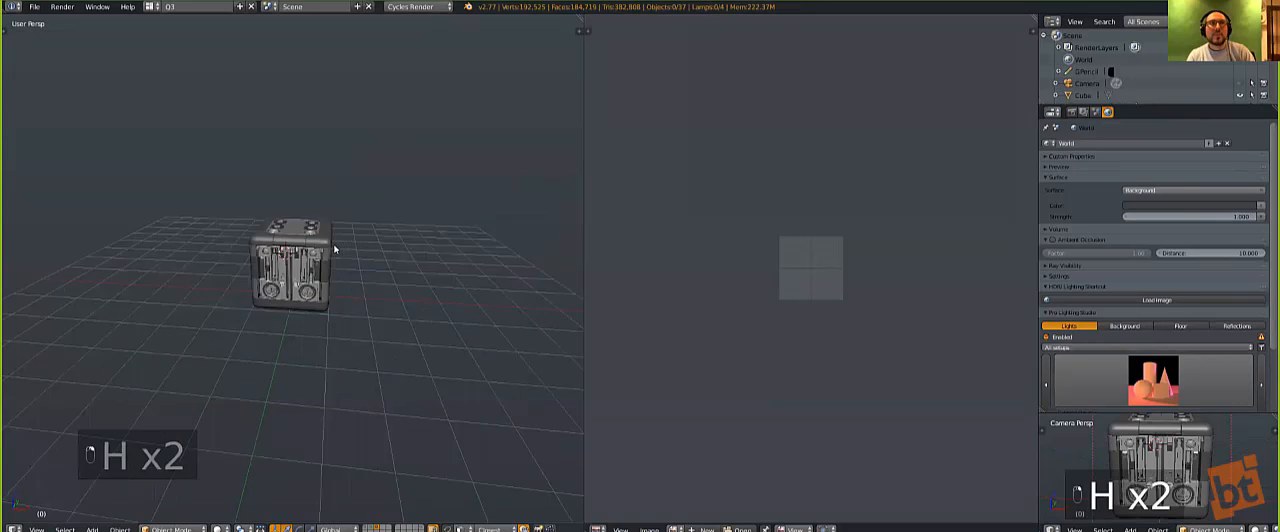
Step: Group all the visible cube parts and move them to the layer directly below the current one
key("a")
key("z")
middle_click_drag(330, 270, 334, 290)
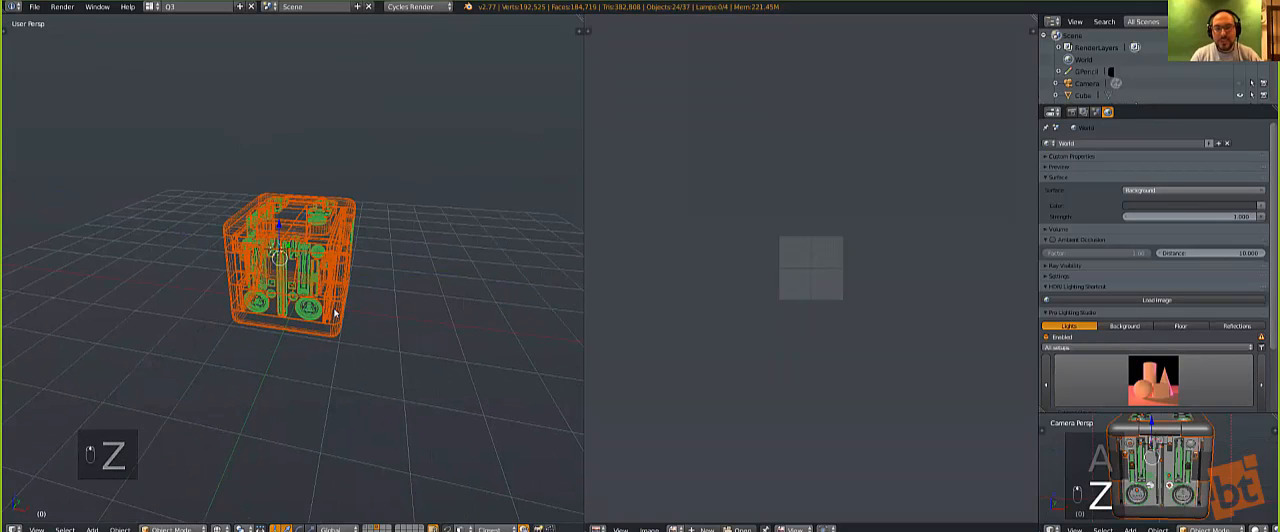
key("ctrl+g")
scroll(334, 316, "up", 2)
key("m")
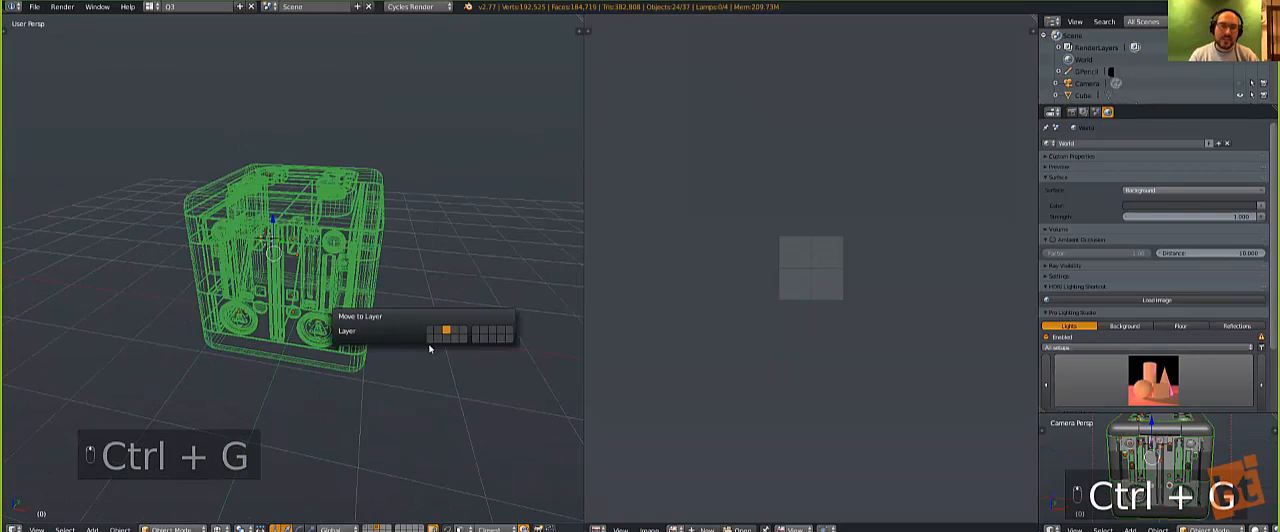
left_click(447, 338)
Step: Center the 3D cursor, add an instance of the collection named Group there and display it as solid
key("shift+c")
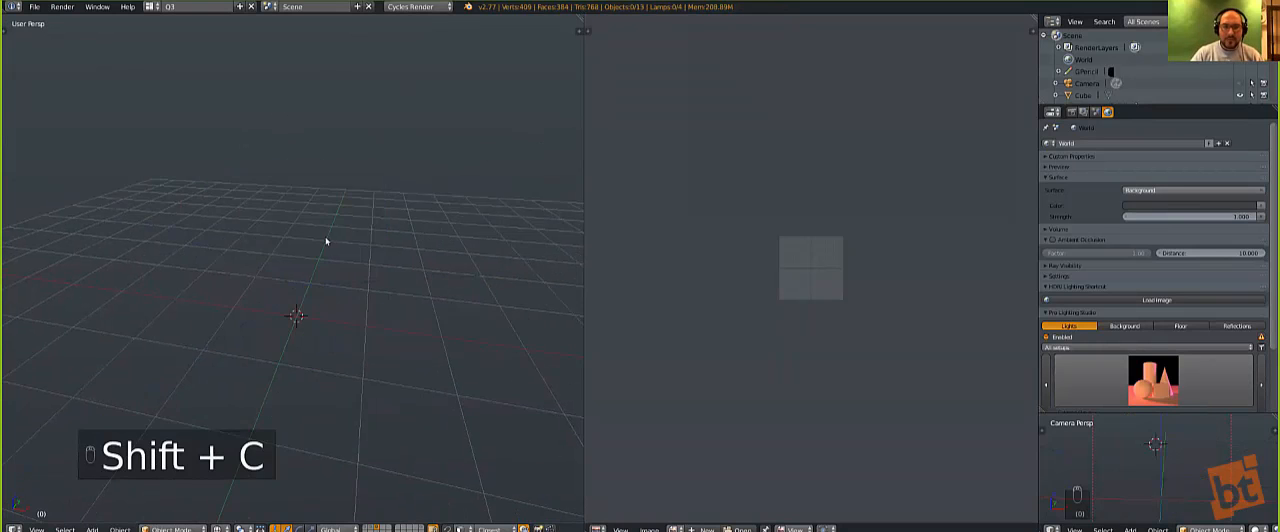
key("shift+a")
left_click(298, 272)
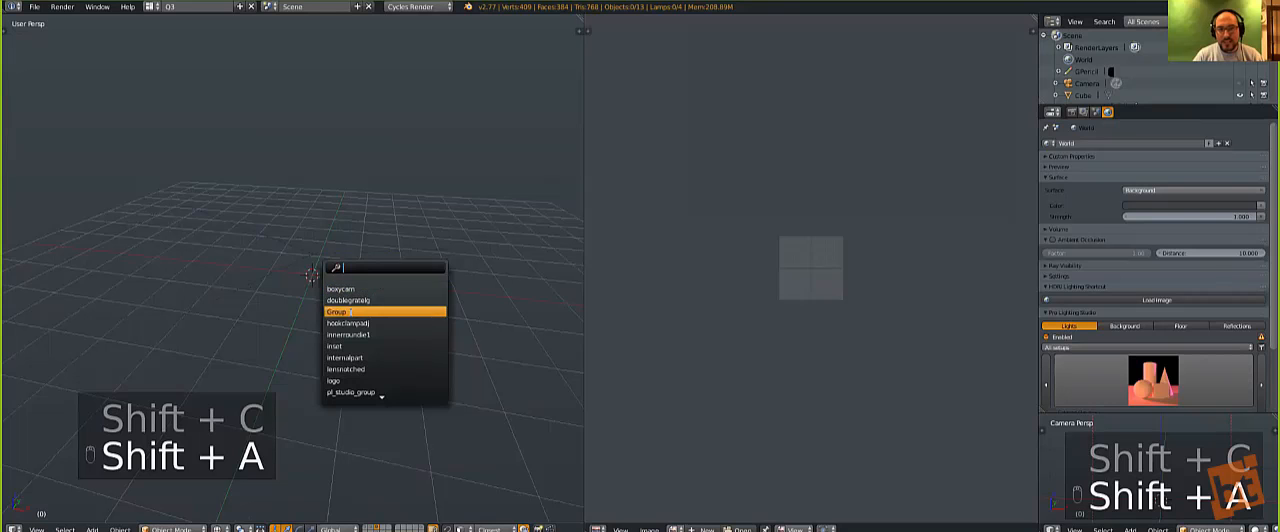
left_click(352, 312)
key("z")
scroll(343, 277, "up", 2)
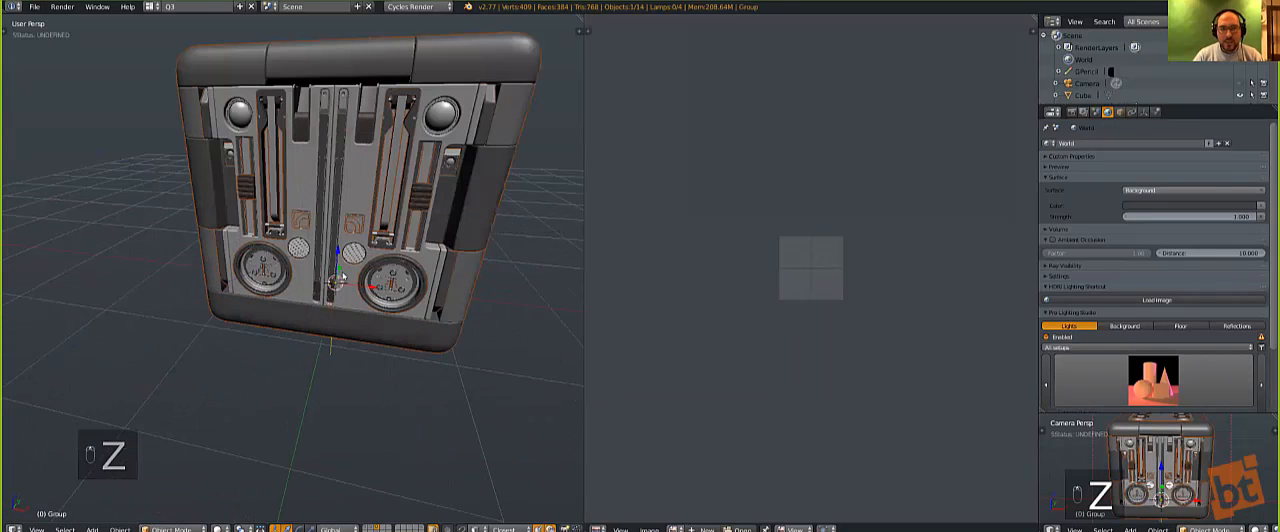
Step: Unhide the backdrop and lights and return to the solid camera view
key("alt+h")
key("a")
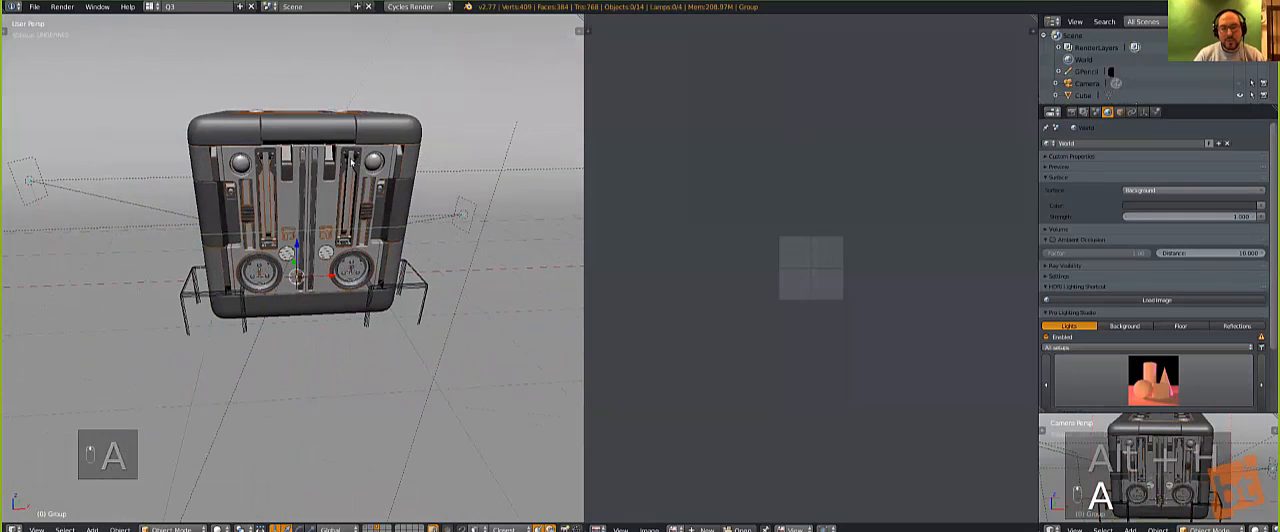
key("KP_0")
key("z")
key("z")
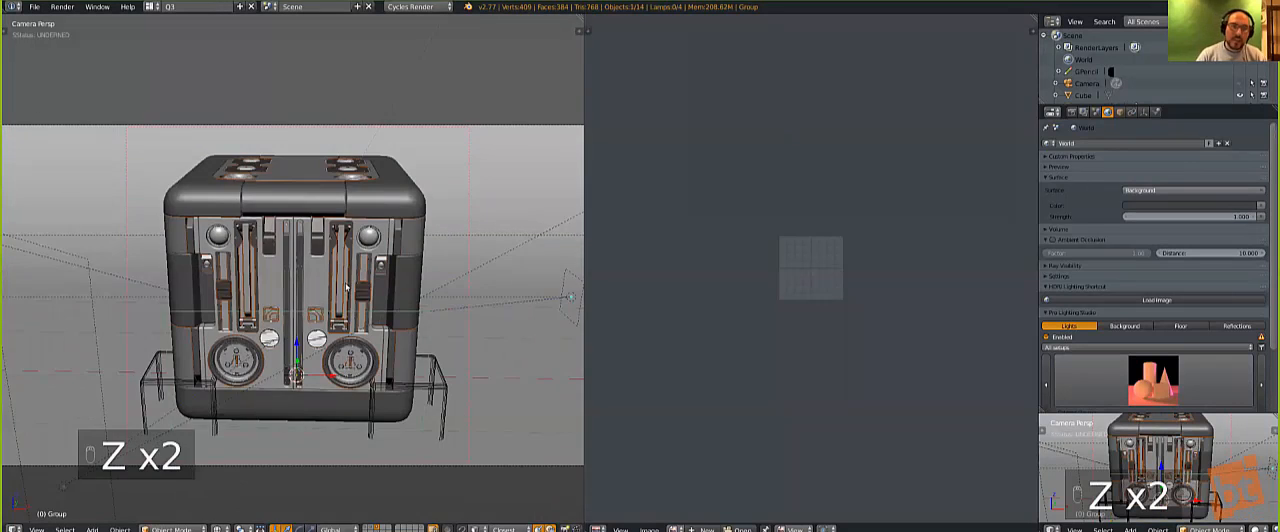
Step: Delete the wireframe bracket object Cube.005 around the base of the cube
right_click(446, 398)
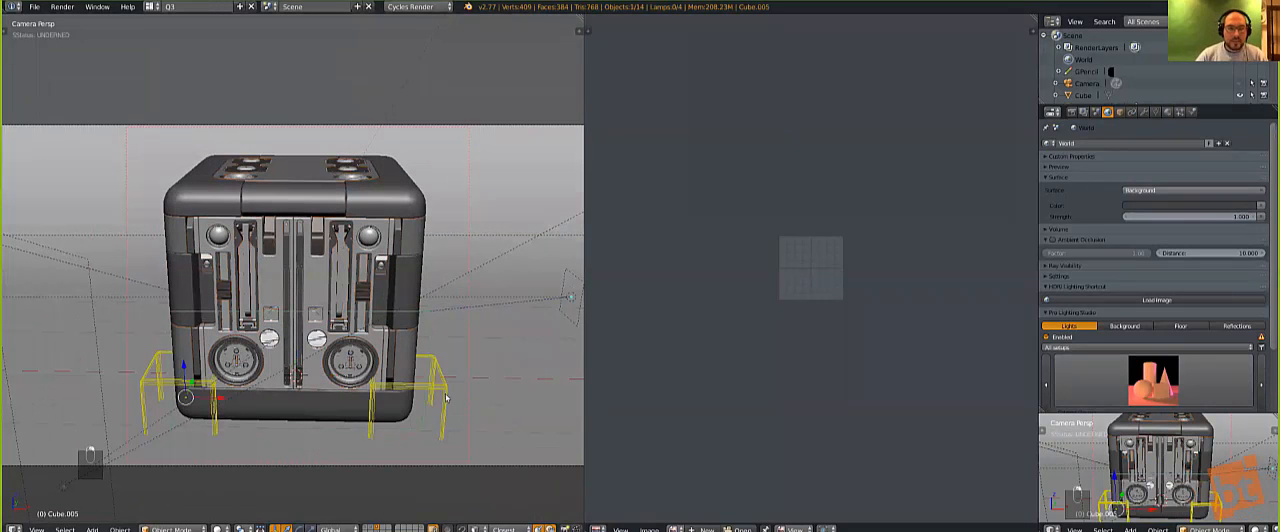
key("x")
left_click(446, 398)
Step: Duplicate the cube's group instance and place the copy higher along Z
right_click(368, 372)
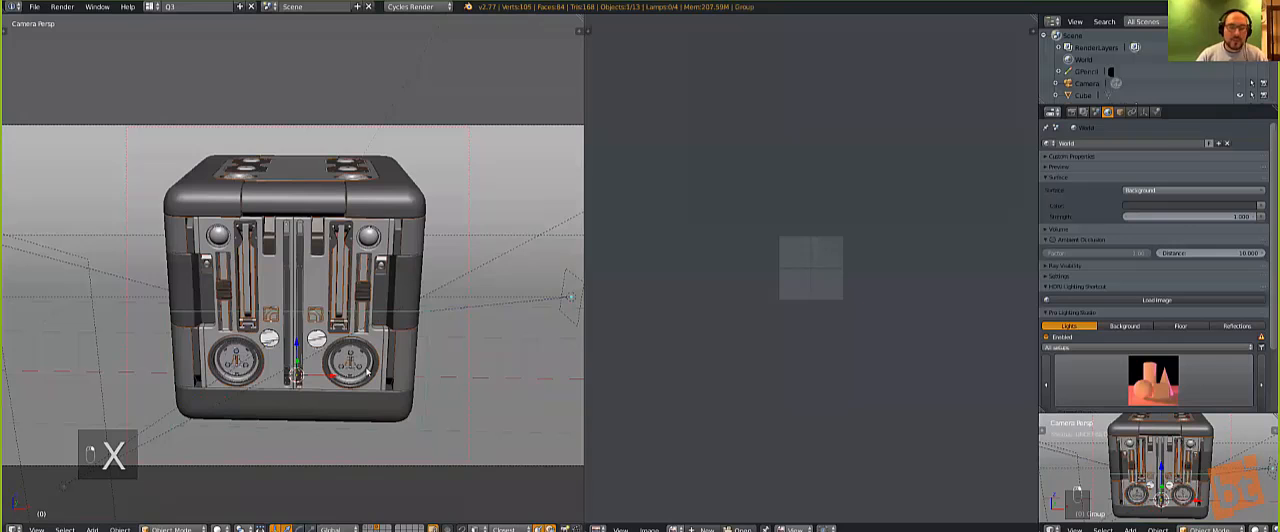
key("z")
key("z")
key("z")
key("shift+d")
key("z")
left_click(448, 337)
Step: Scale the copied cube down, clear its location and move it along negative X beside the original
key("s")
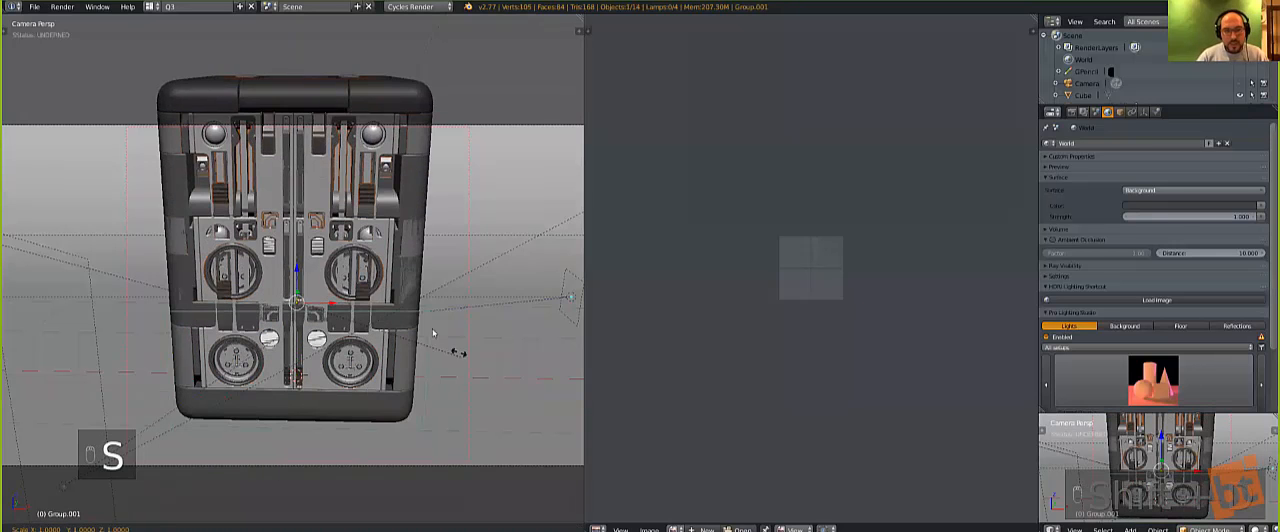
key("alt+g")
key("g")
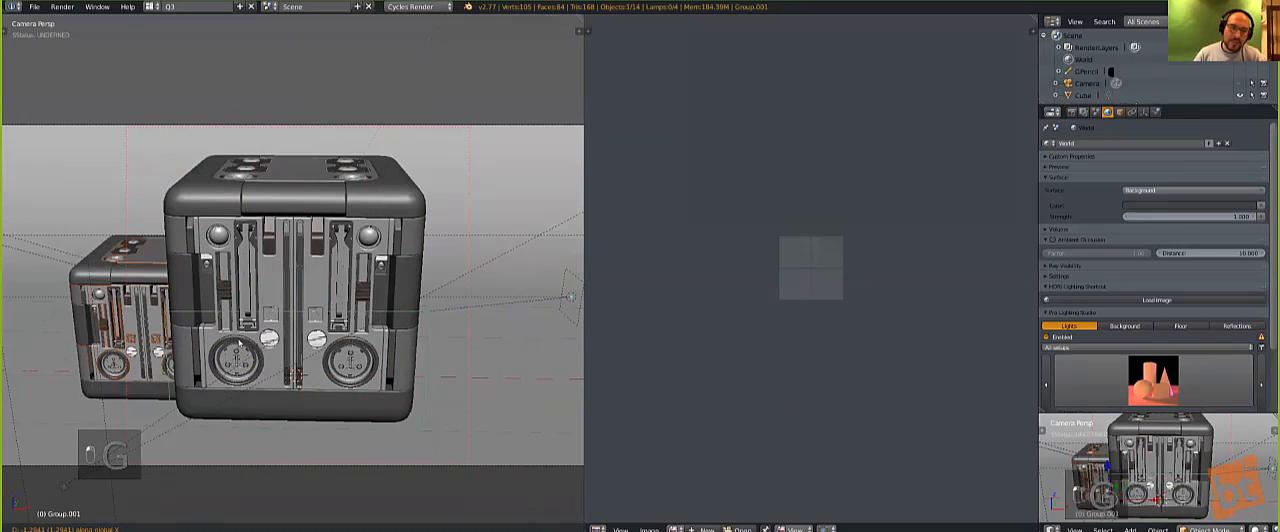
middle_click(226, 342)
Step: Rotate the smaller cube to an angle and shift it farther along negative X, clear of the large cube
key("r")
left_click(288, 392)
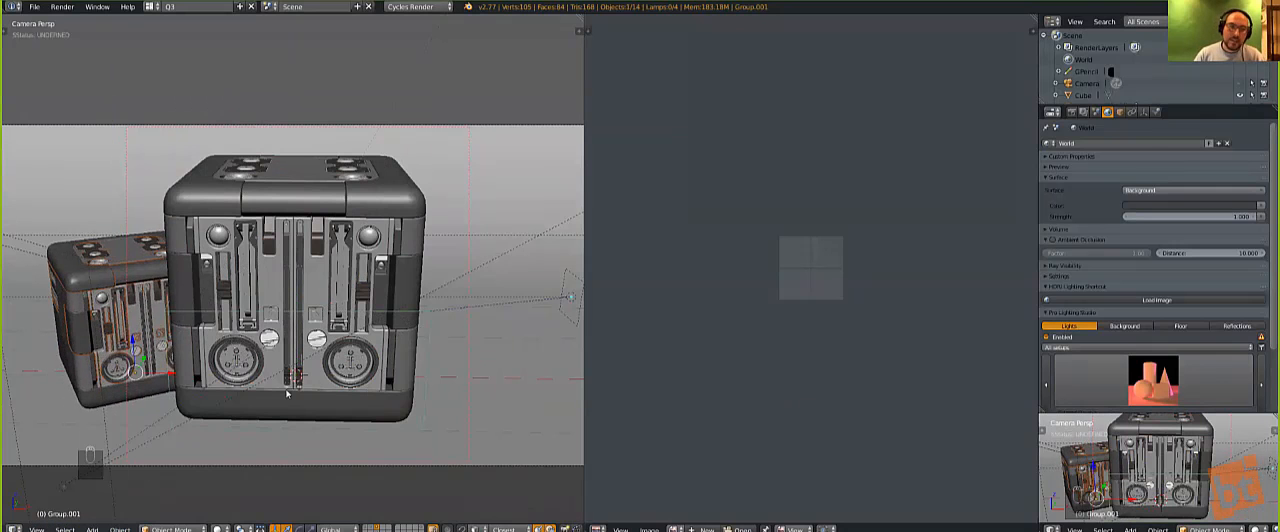
scroll(306, 394, "down", 2)
key("g")
left_click(277, 382)
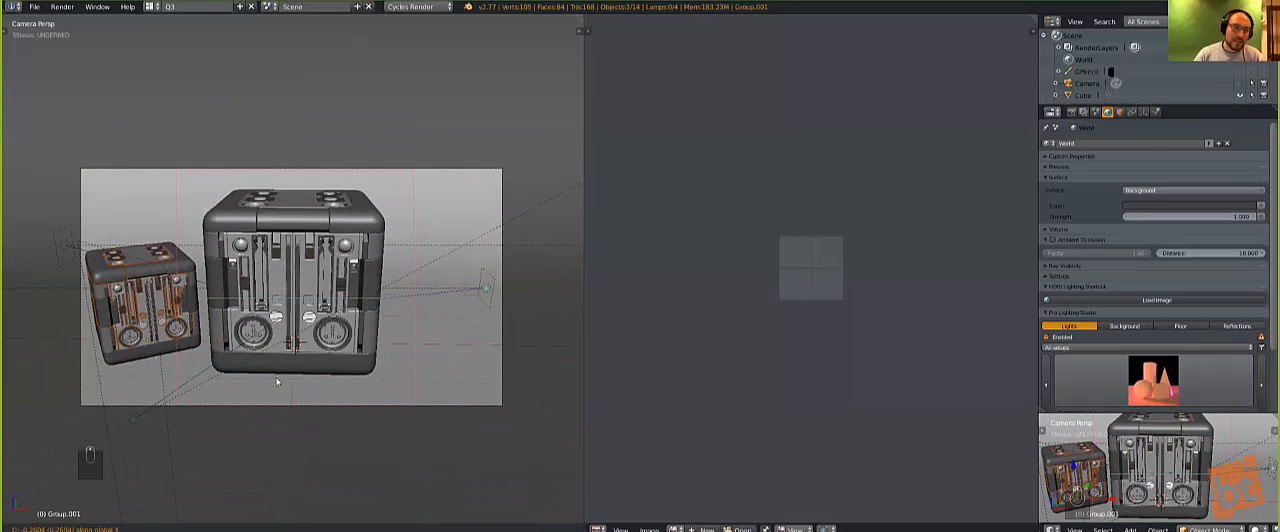
key("r")
left_click(279, 348)
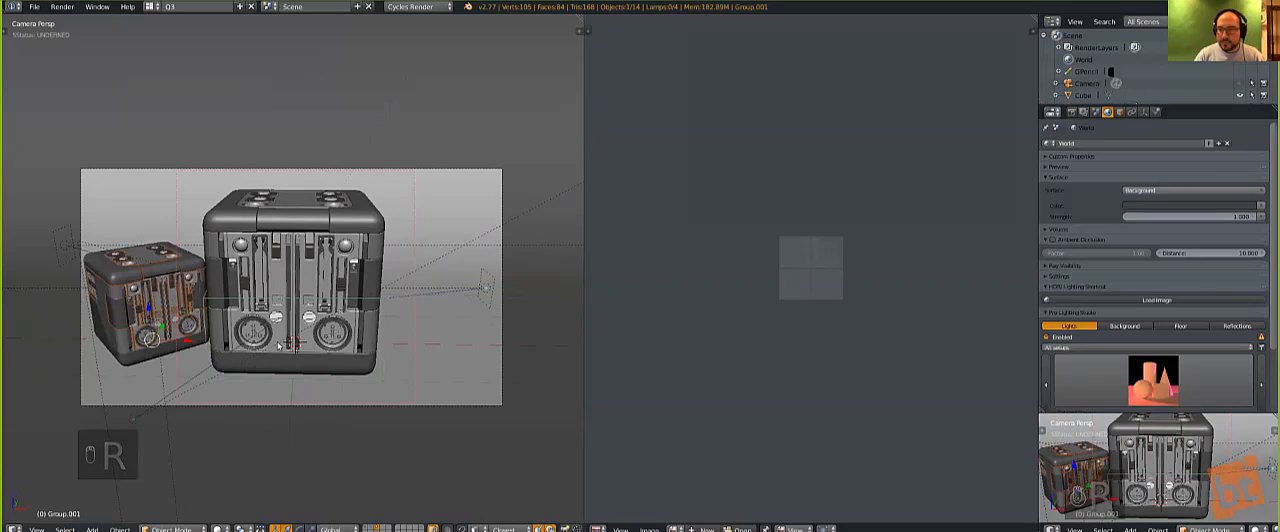
Step: Scale the small angled cube down slightly and move it a little closer to the large cube
scroll(204, 321, "up", 1)
middle_click_drag(147, 308, 190, 313, "shift")
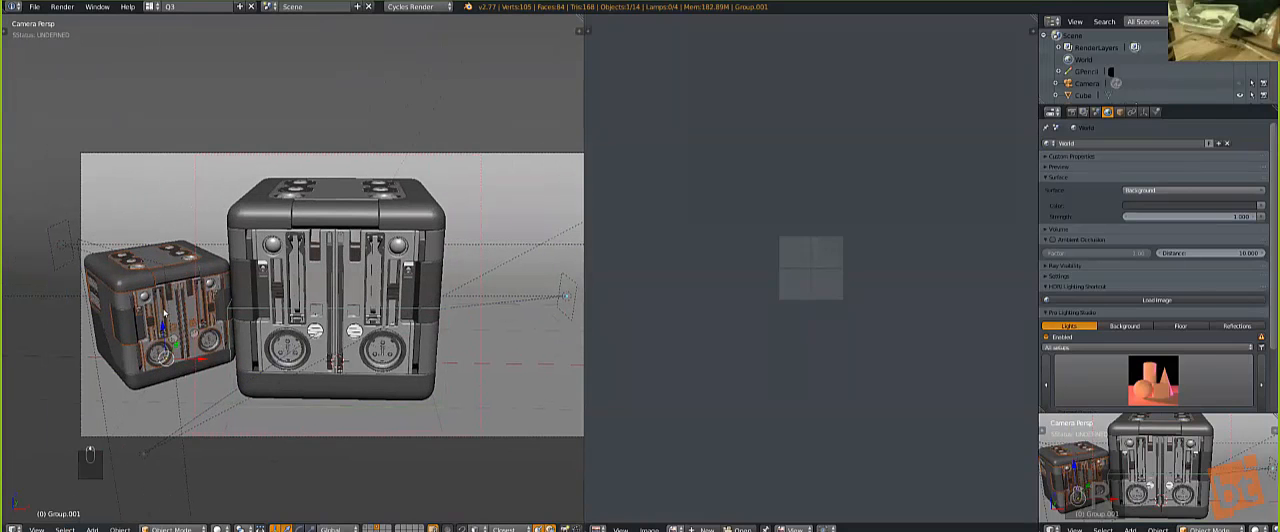
right_click(248, 371)
right_click(222, 326)
key("s")
left_click(275, 365)
key("g")
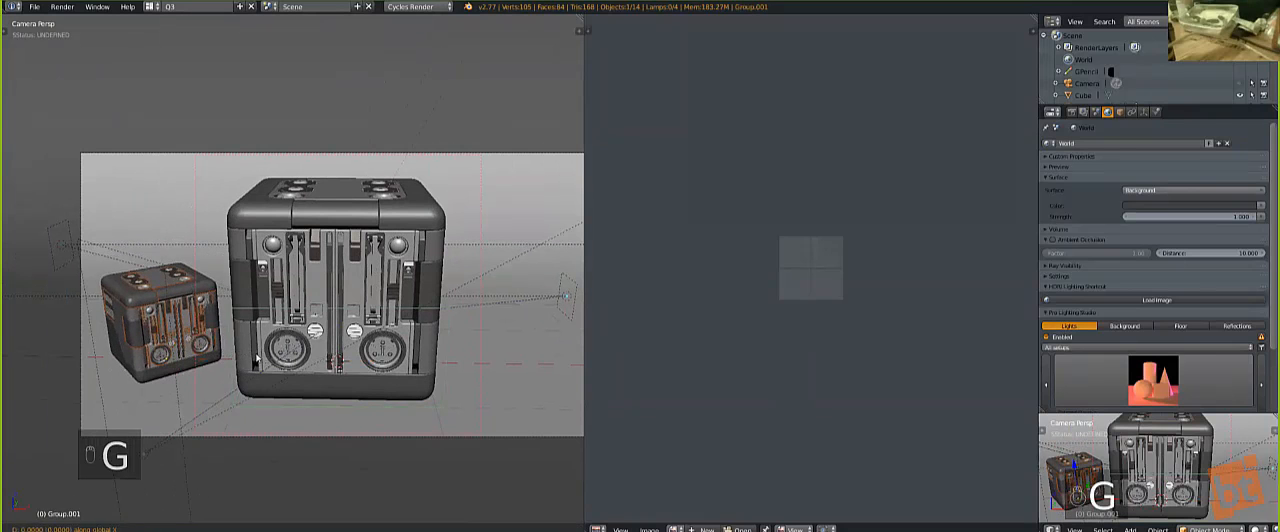
left_click(178, 323)
key("a")
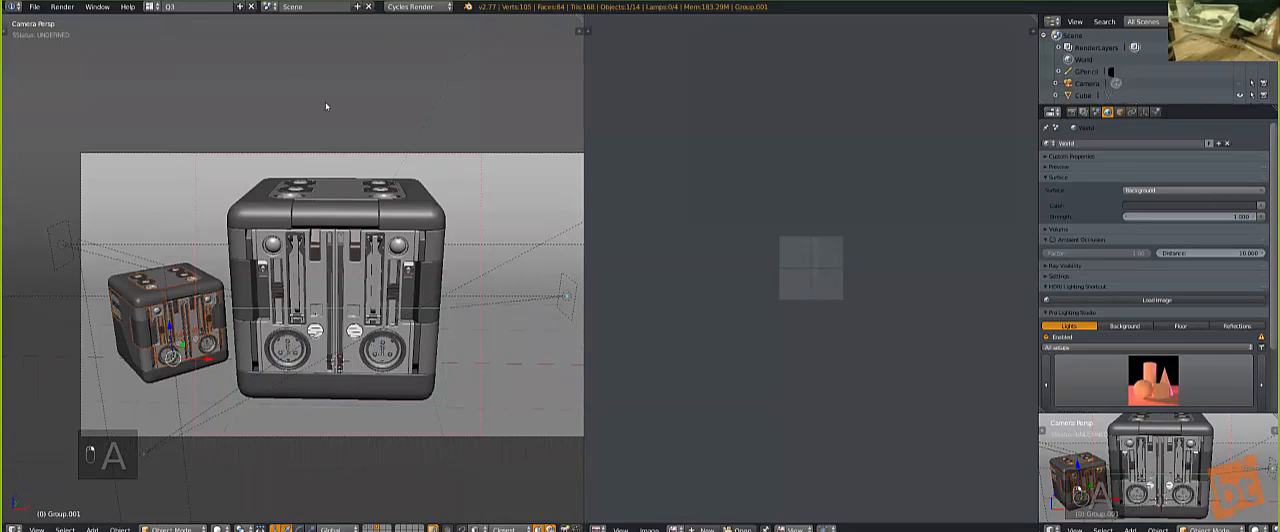
Step: Scale the small cube back up slightly and rotate it a little so it sits angled beside the large cube
right_click(205, 319)
right_click(205, 320)
key("s")
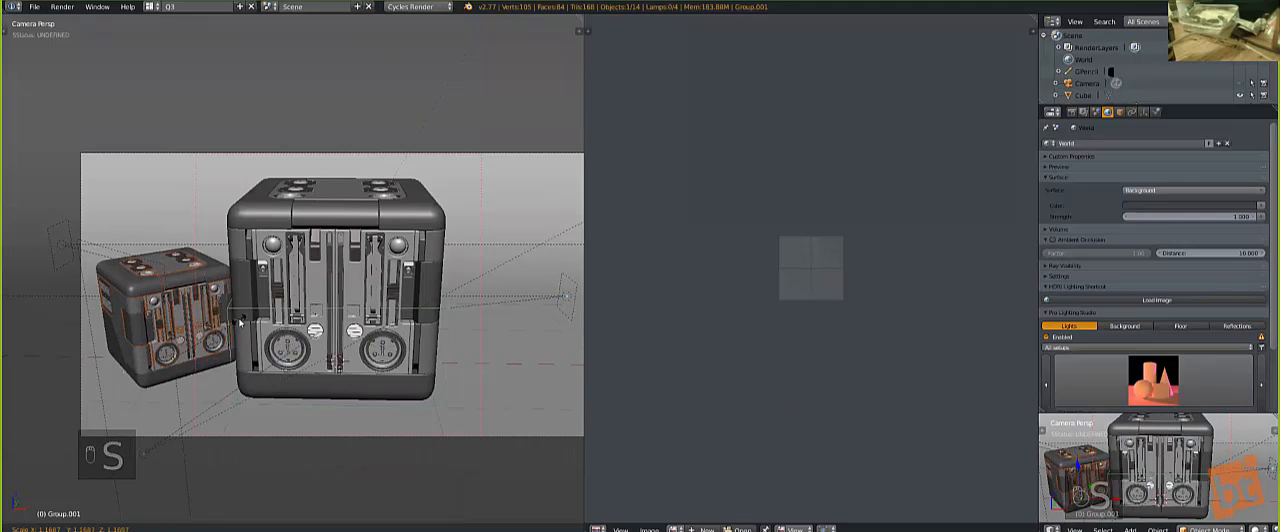
left_click(240, 322)
key("r")
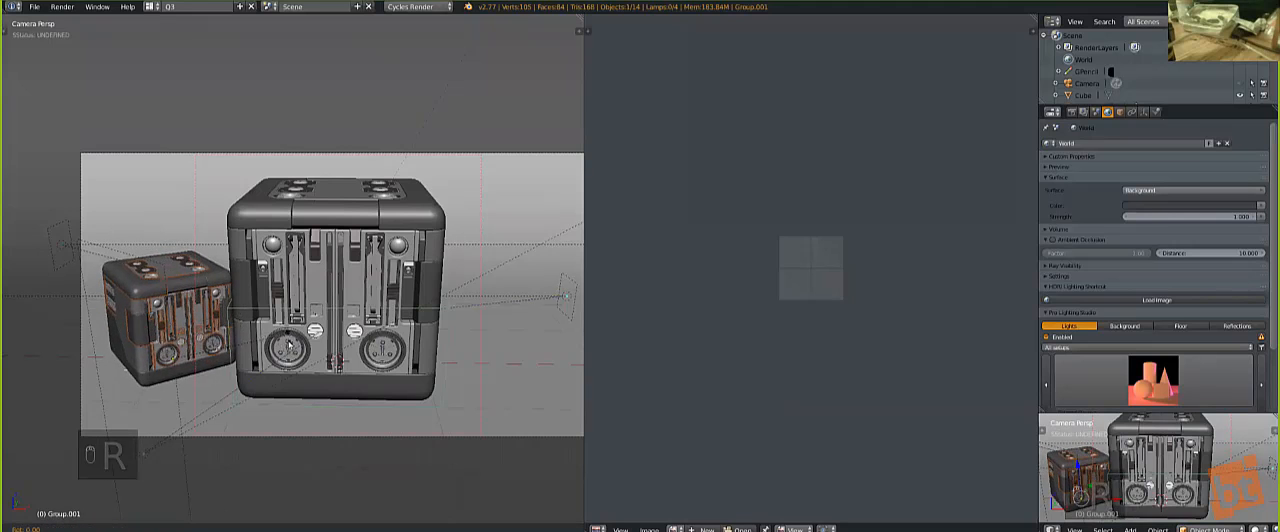
left_click(188, 312)
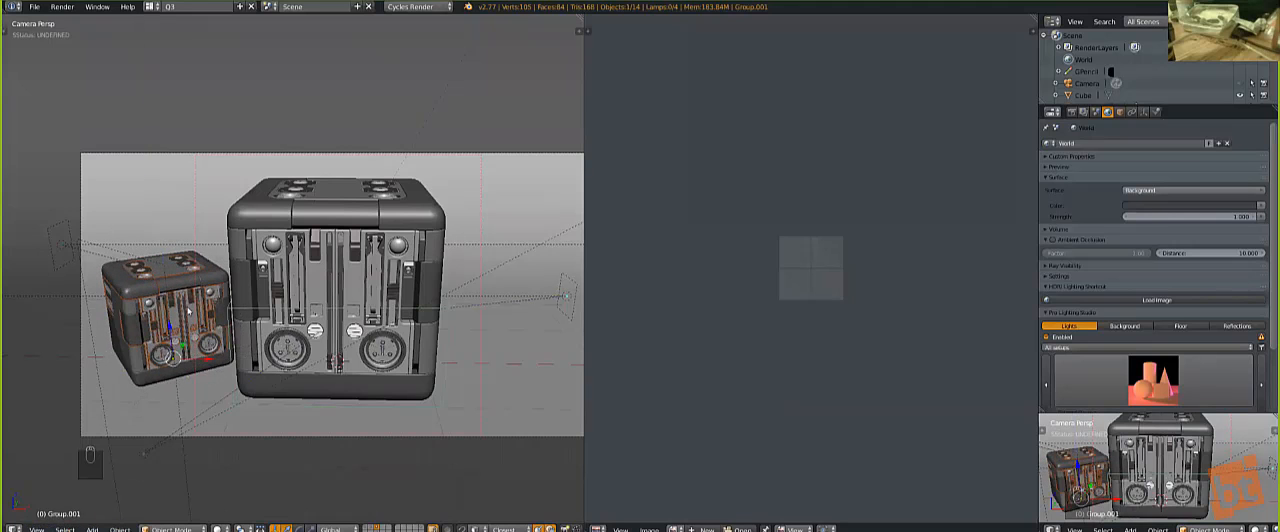
Step: Mirror the small cube across X to the other side of the large cube using Hard Ops ReLink
key("q")
mouse_move(155, 274)
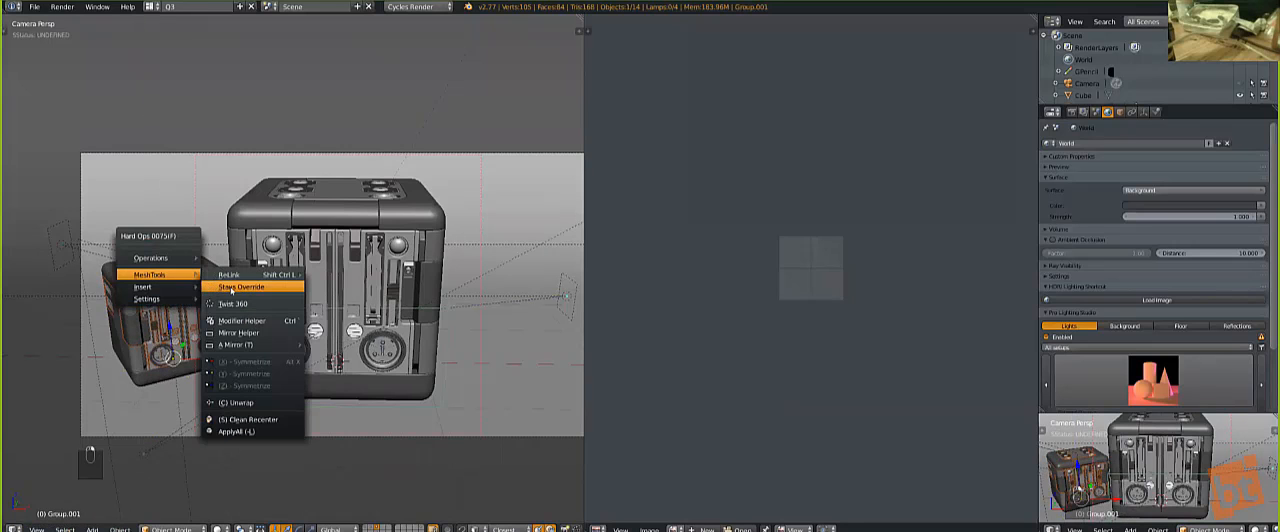
mouse_move(265, 275)
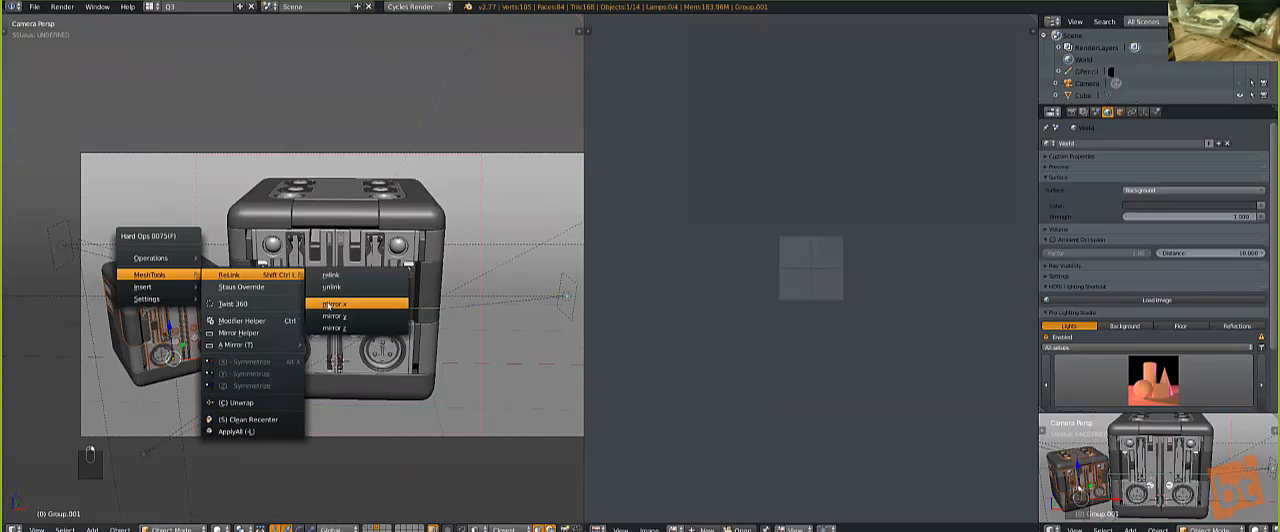
left_click(329, 305)
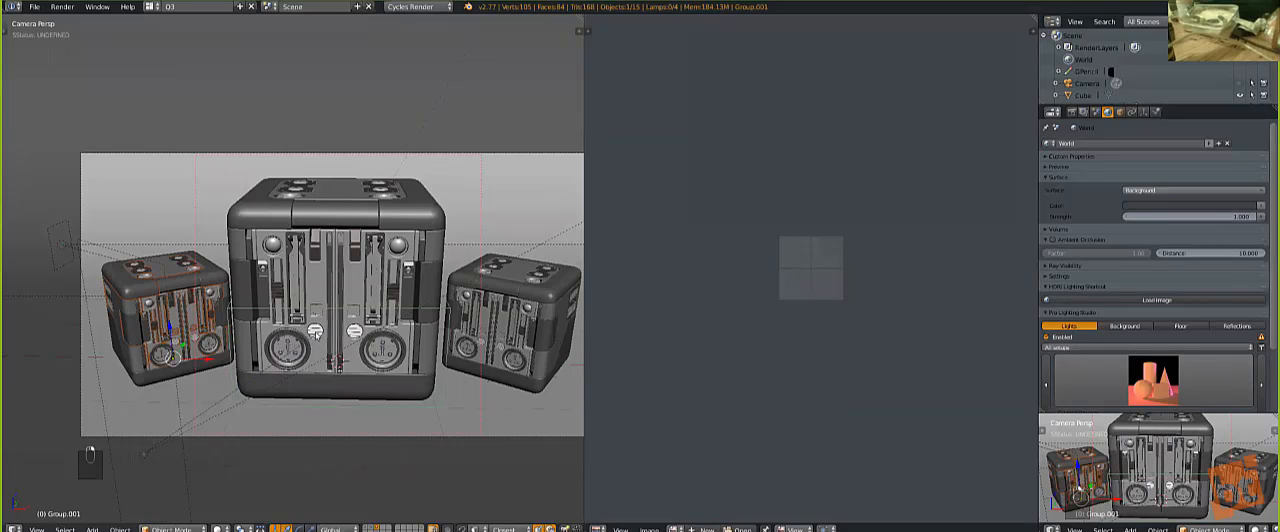
Step: Switch the camera view to rendered shading and set the render border around all three cubes
key("shift+z")
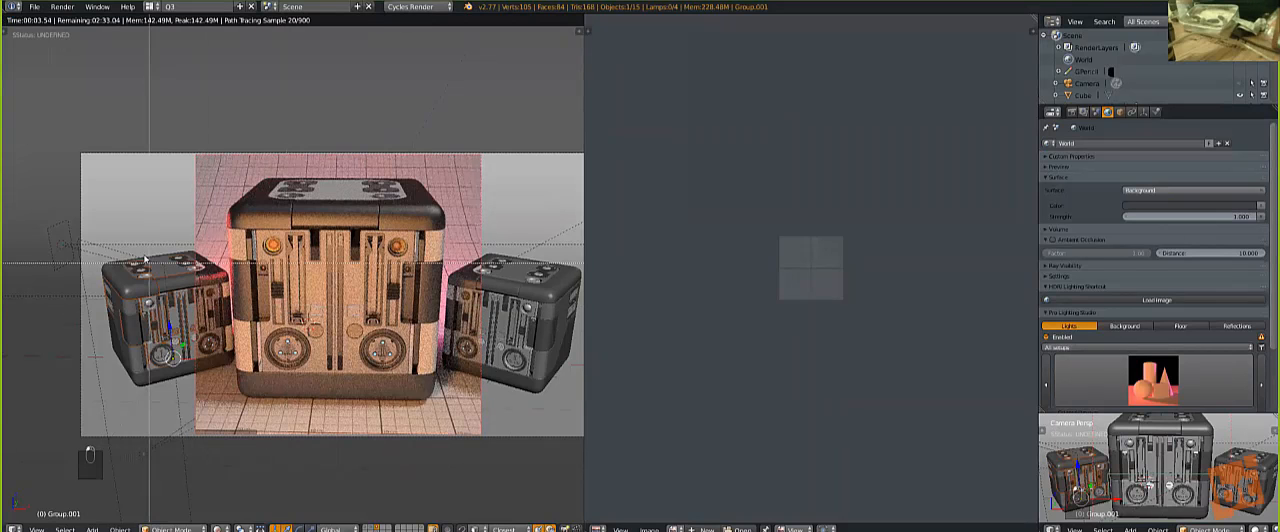
left_click_drag(86, 248, 644, 414)
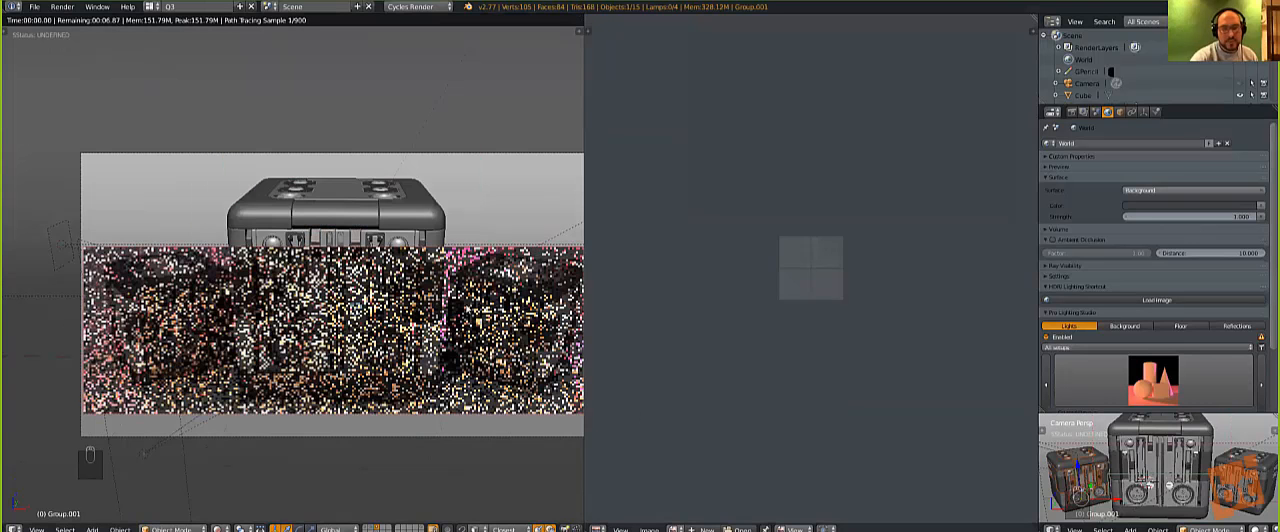
scroll(543, 386, "down", 1)
key("ctrl+b")
left_click_drag(543, 386, 98, 186)
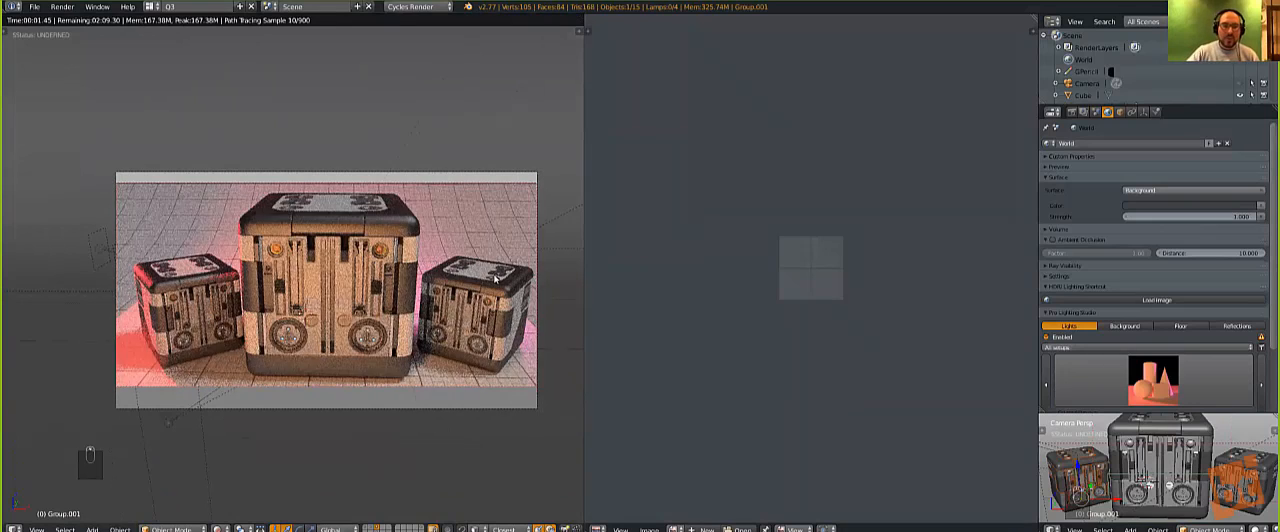
Step: Frame the rendered three-cube preview larger in the viewport and save the scene over the existing blend file
scroll(474, 292, "up", 1)
middle_click_drag(493, 290, 461, 287, "shift")
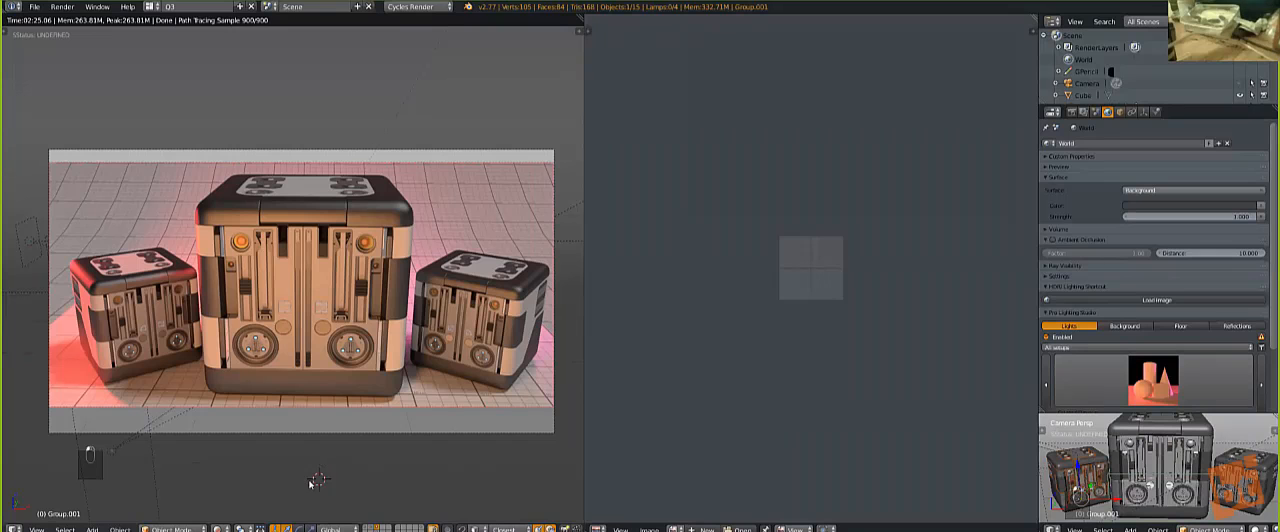
key("ctrl+s")
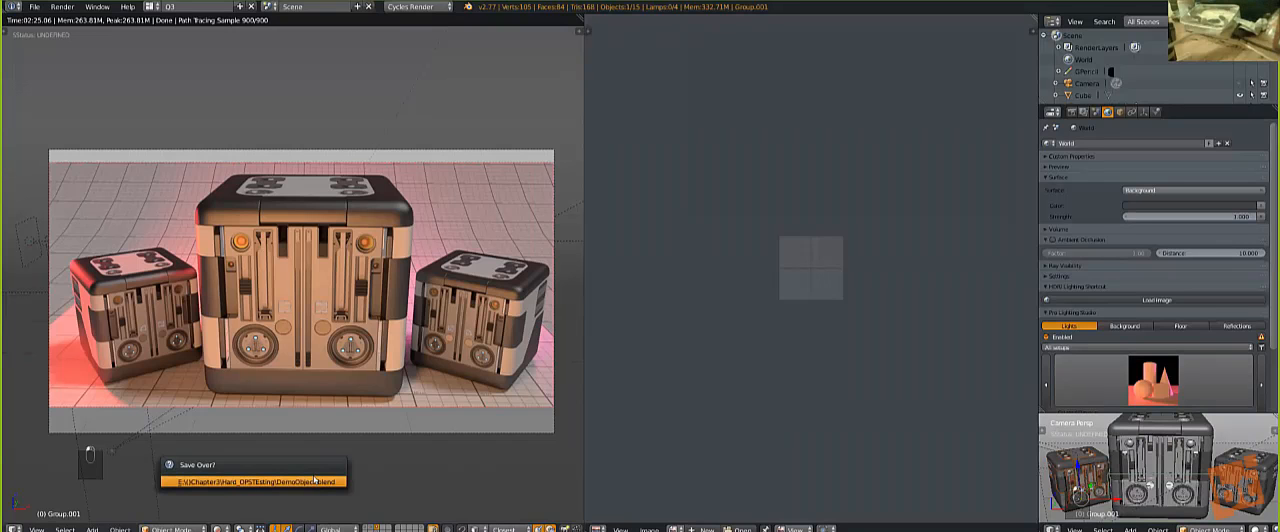
left_click(312, 482)
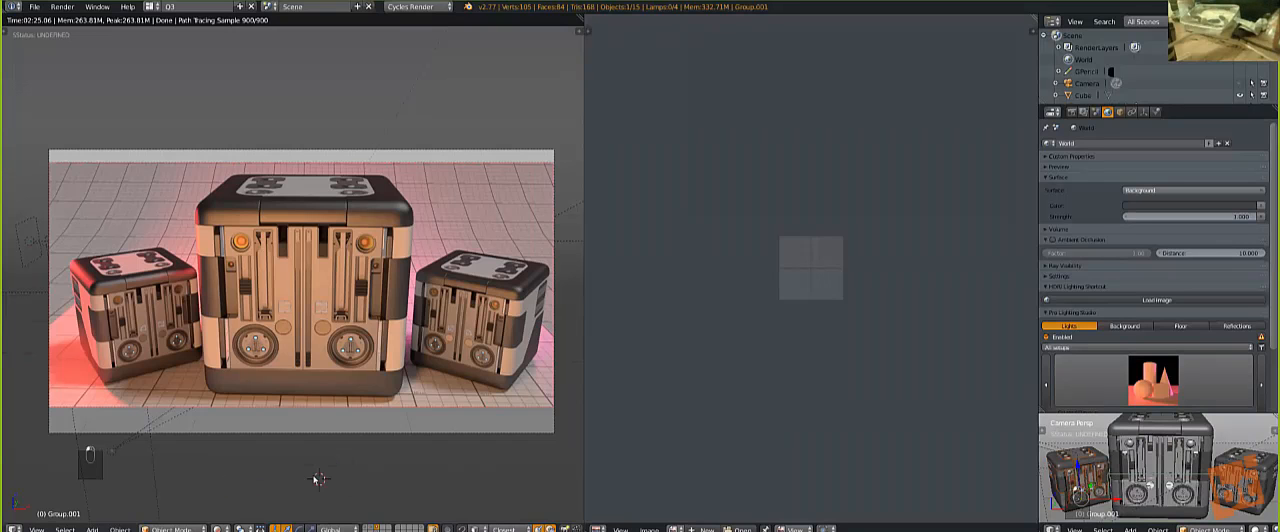
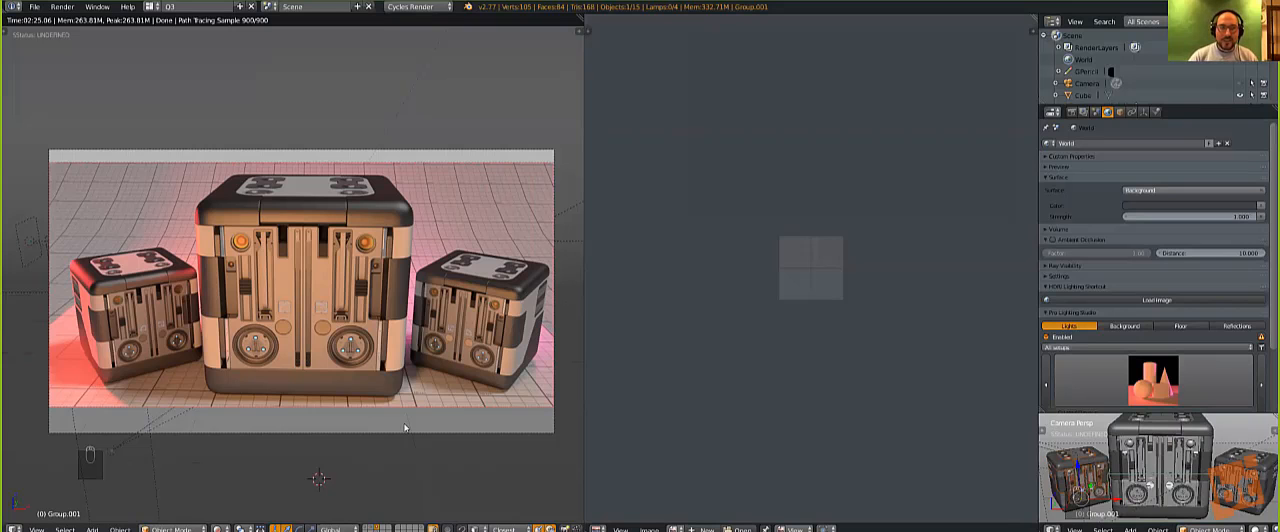
Step: Save the current file and switch the camera view from rendered to solid shading
key("ctrl+s")
left_click(307, 268)
key("z")
key("z")
key("z")
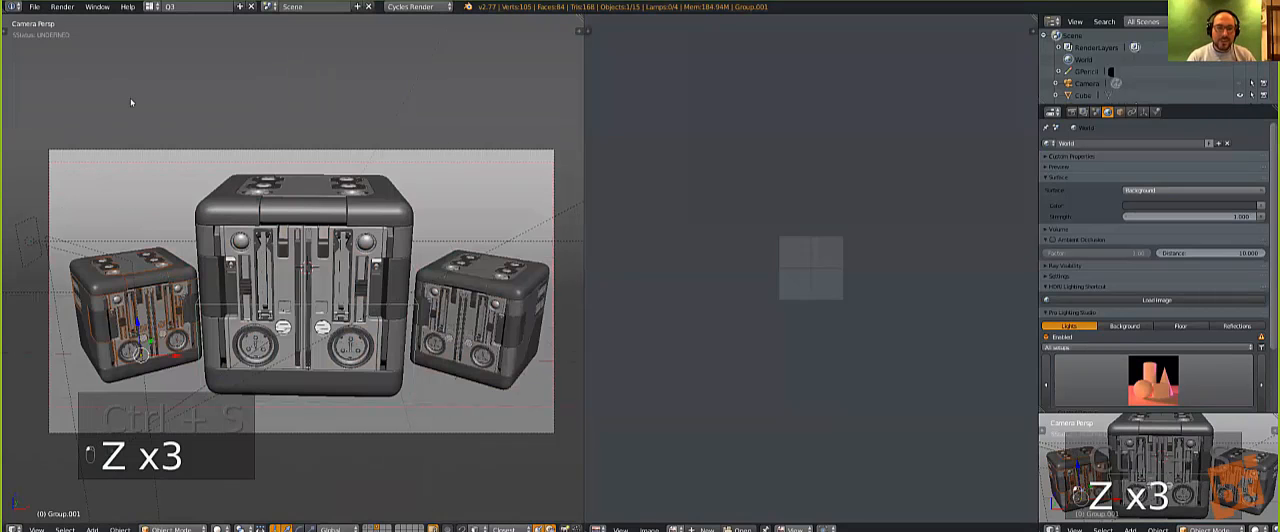
Step: Start opening another file and browse to the Characters folder inside the Chapter3 bookmark
key("ctrl+o")
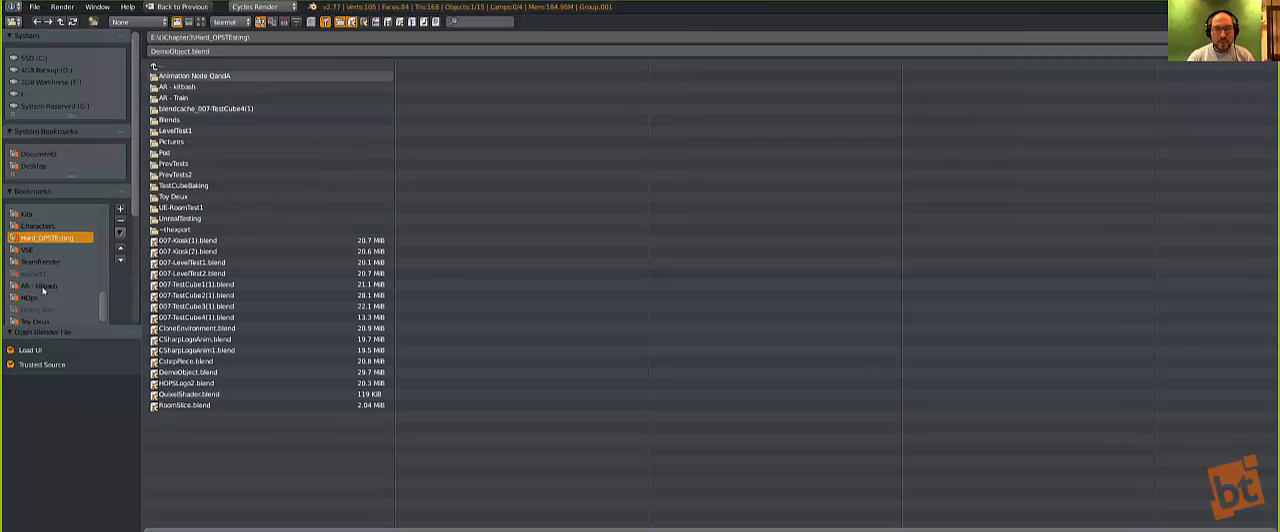
scroll(43, 290, "down", 2)
scroll(108, 262, "down", 3)
scroll(80, 212, "down", 6)
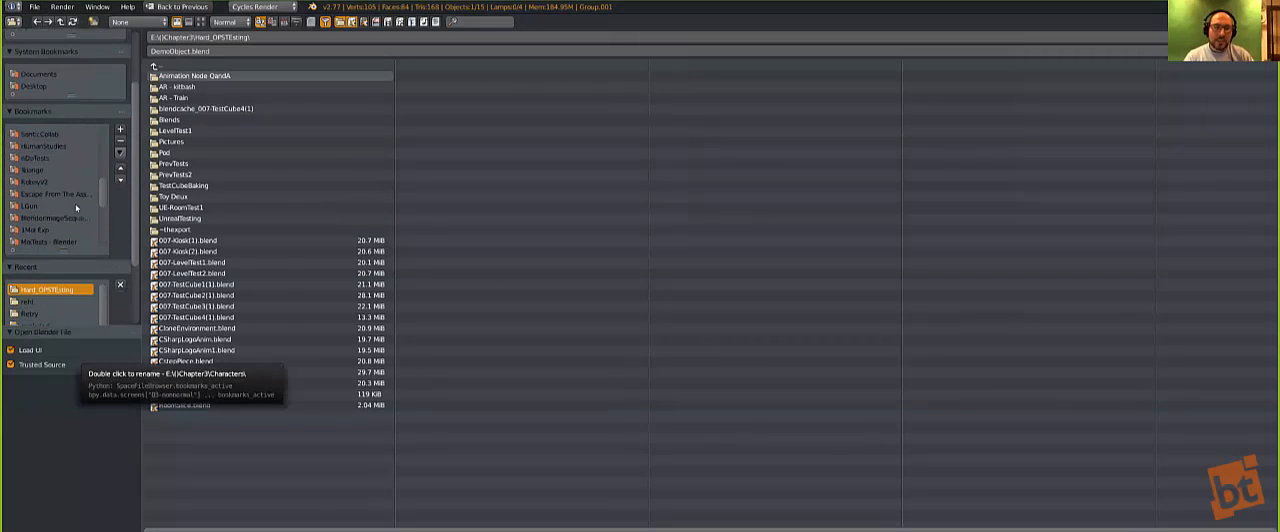
scroll(77, 208, "up", 8)
scroll(55, 183, "up", 3)
left_click(47, 182)
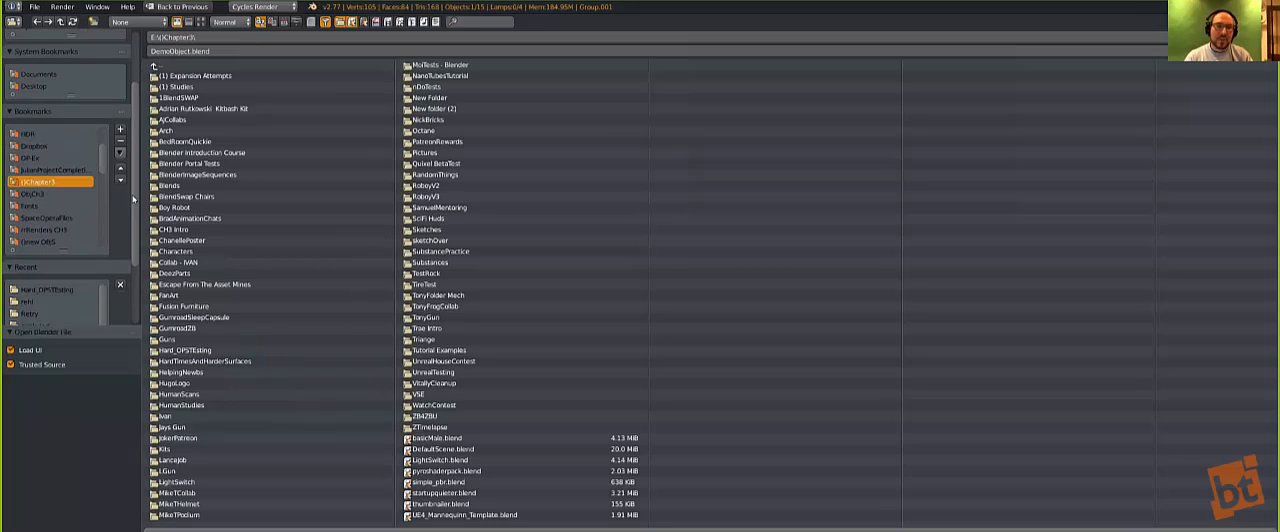
left_click(168, 251)
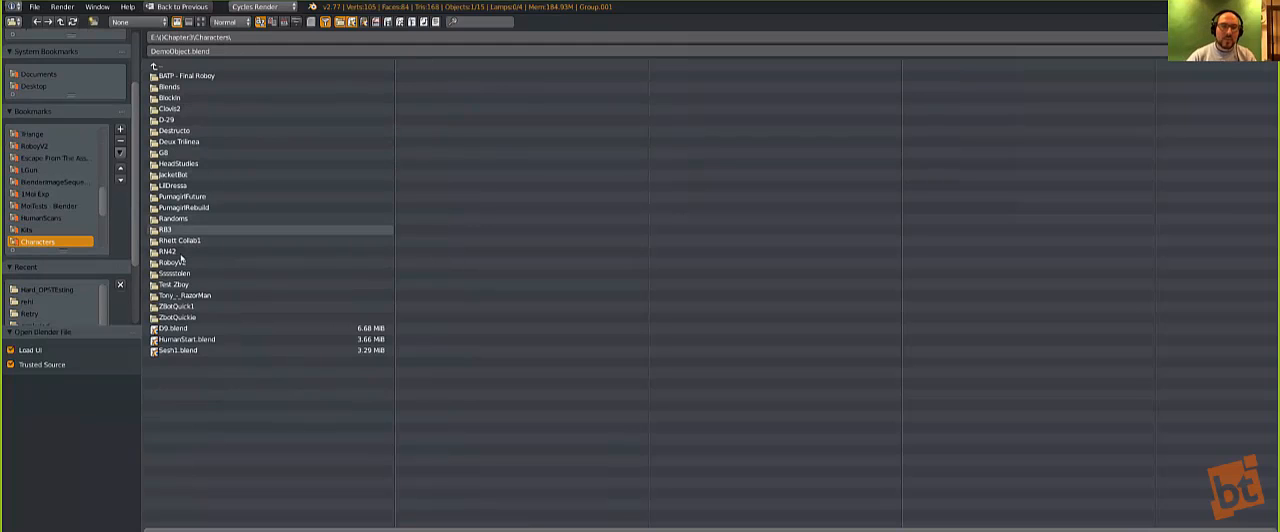
Step: Look through the D-29 and RN42 folders and open RN42(2+).blend
left_click(184, 120)
left_click(168, 68)
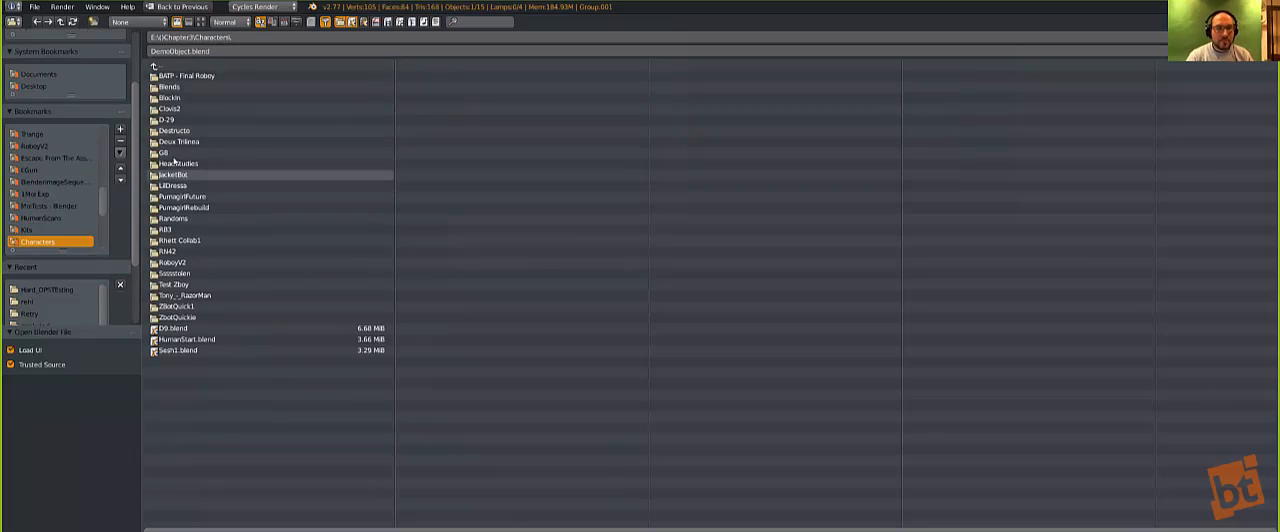
left_click(168, 251)
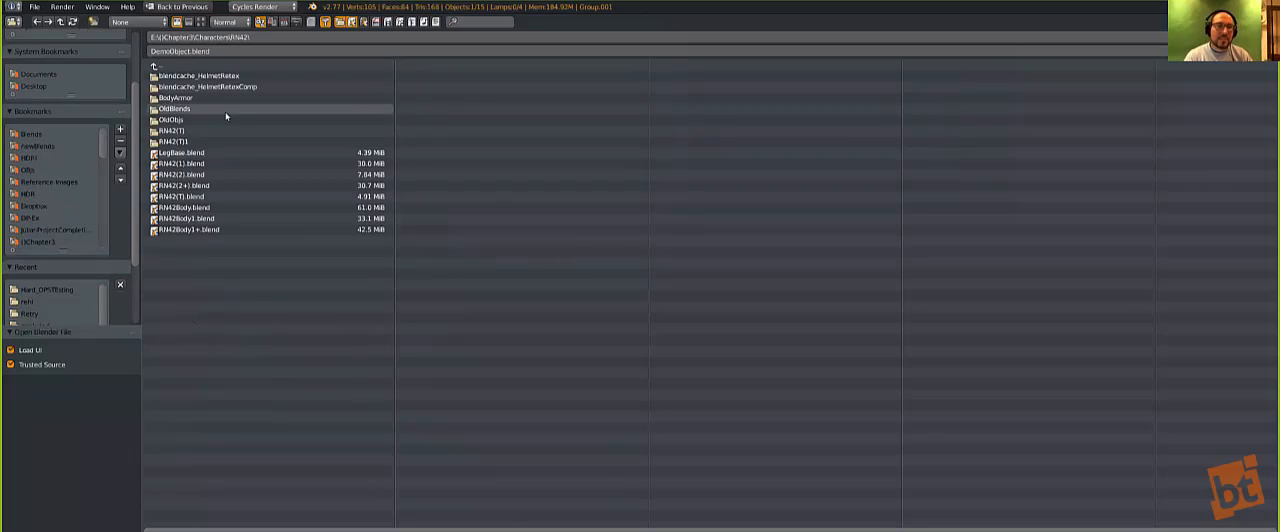
left_click(190, 141)
left_click(166, 75)
left_click(162, 67)
left_click(162, 67)
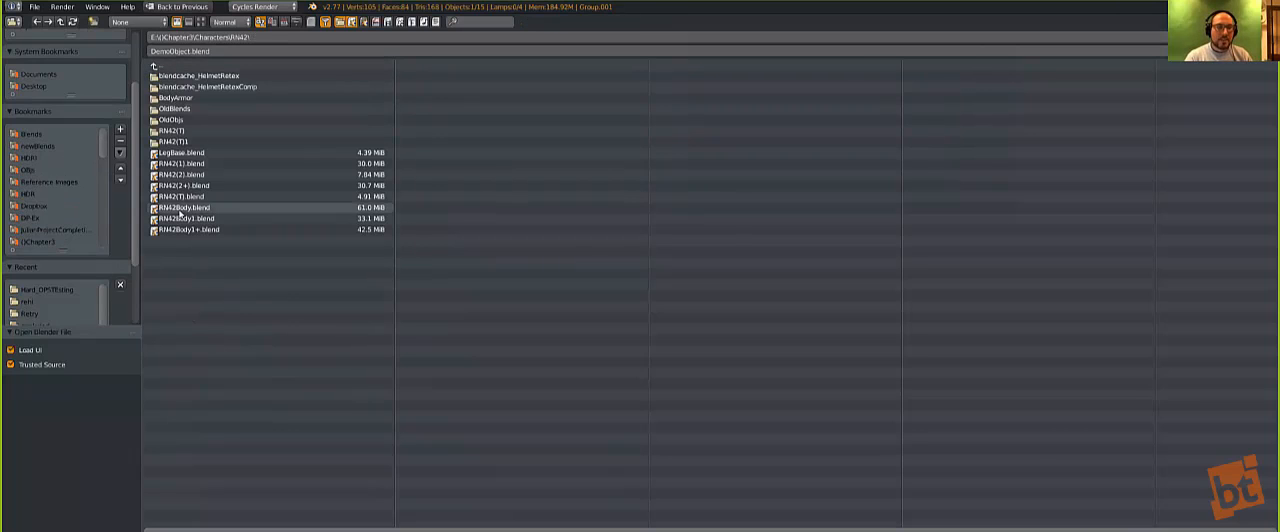
left_click(180, 186)
double_click(182, 187)
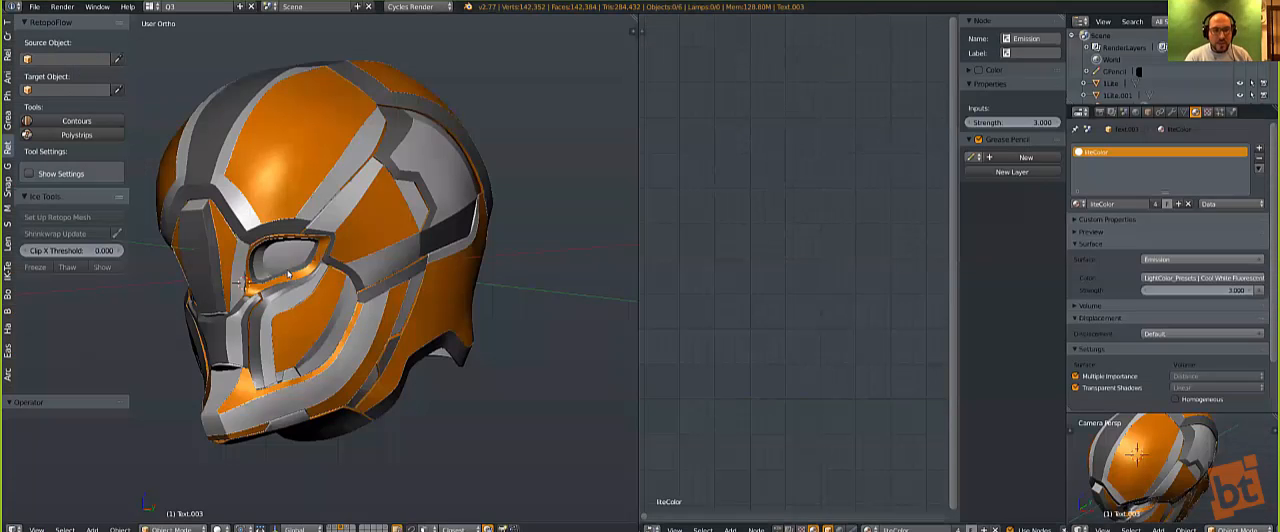
Step: Switch to front view and examine the helmet and bust models stored on layers 1 to 3
key("1")
key("KP_1")
key("2")
key("1")
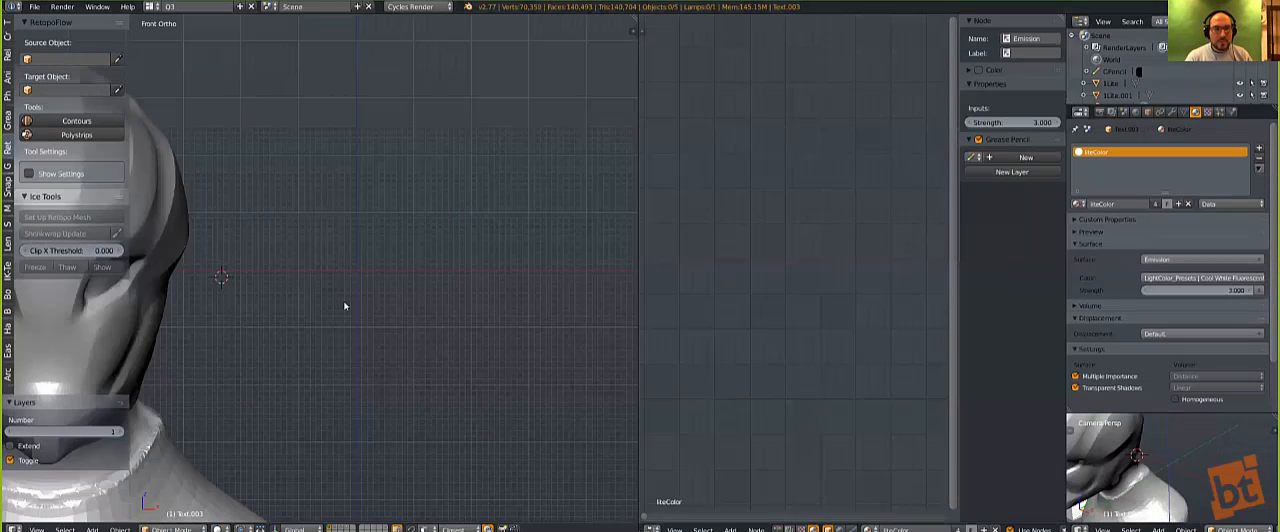
middle_click_drag(213, 379, 437, 300, "shift")
scroll(270, 356, "down", 4)
middle_click_drag(202, 345, 339, 355, "shift")
key("shift+2")
key("shift+3")
middle_click_drag(440, 362, 323, 347, "shift")
key("2")
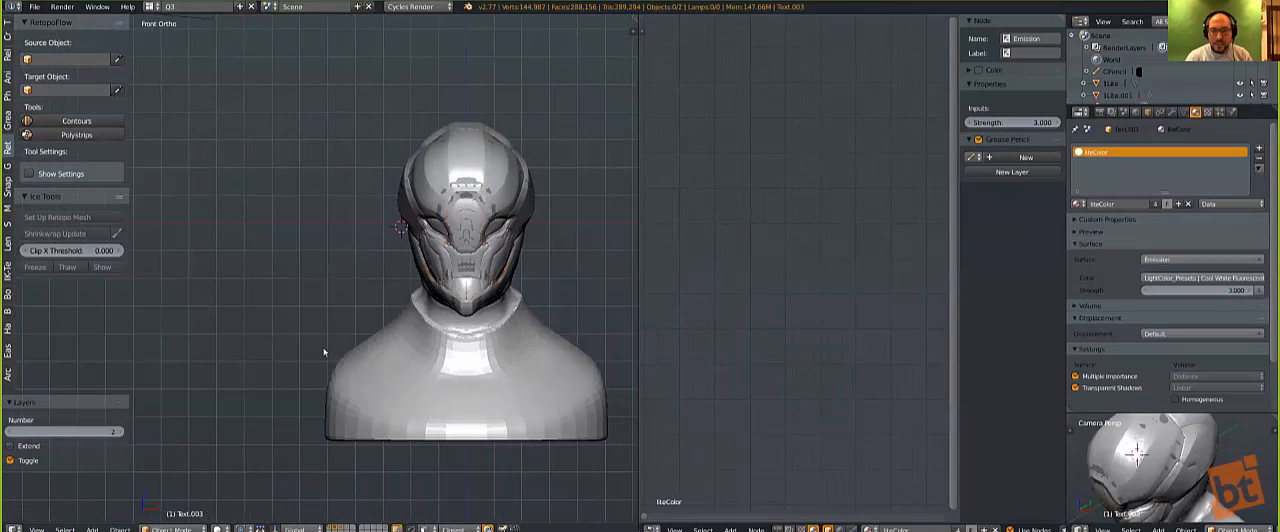
Step: Compare the busts on layers 1 and 2, ending with only layer 2 displayed
key("1")
key("shift+2")
key("1")
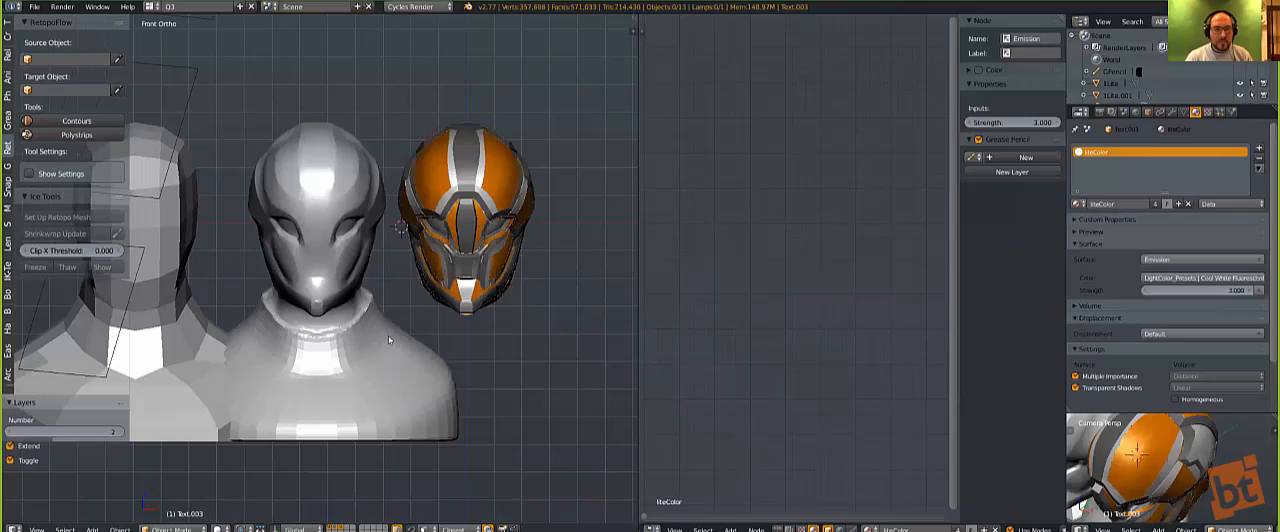
key("3")
key("2")
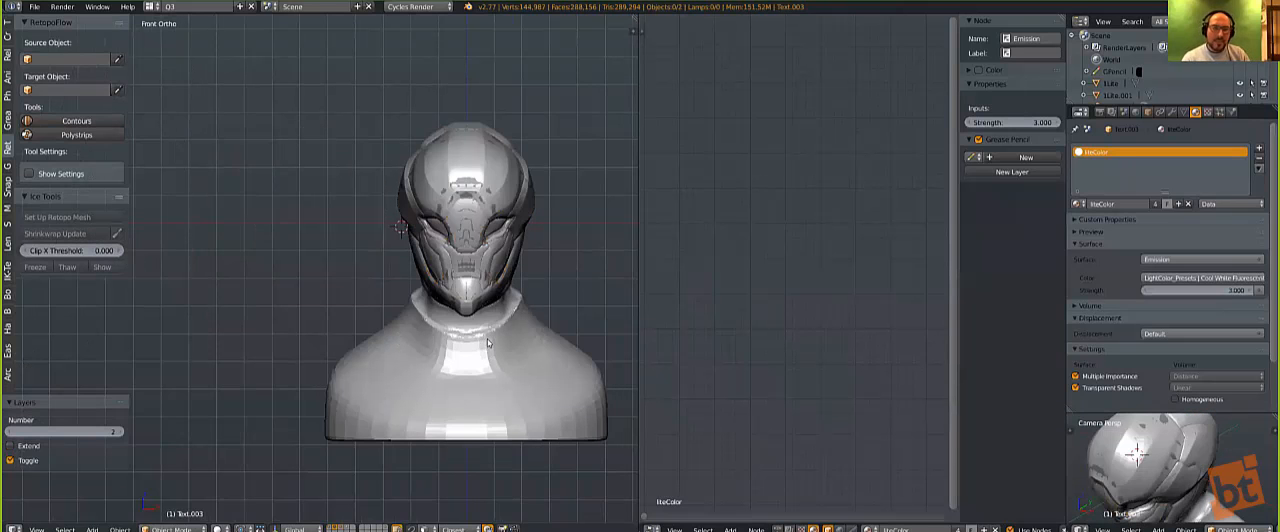
Step: Select the armored bust on layer 2, hide the unselected objects, and display layers 1 and 2 together
right_click(488, 343)
key("shift+h")
key("shift+1")
key("shift+2")
key("shift+2")
middle_click_drag(328, 323, 386, 323, "shift")
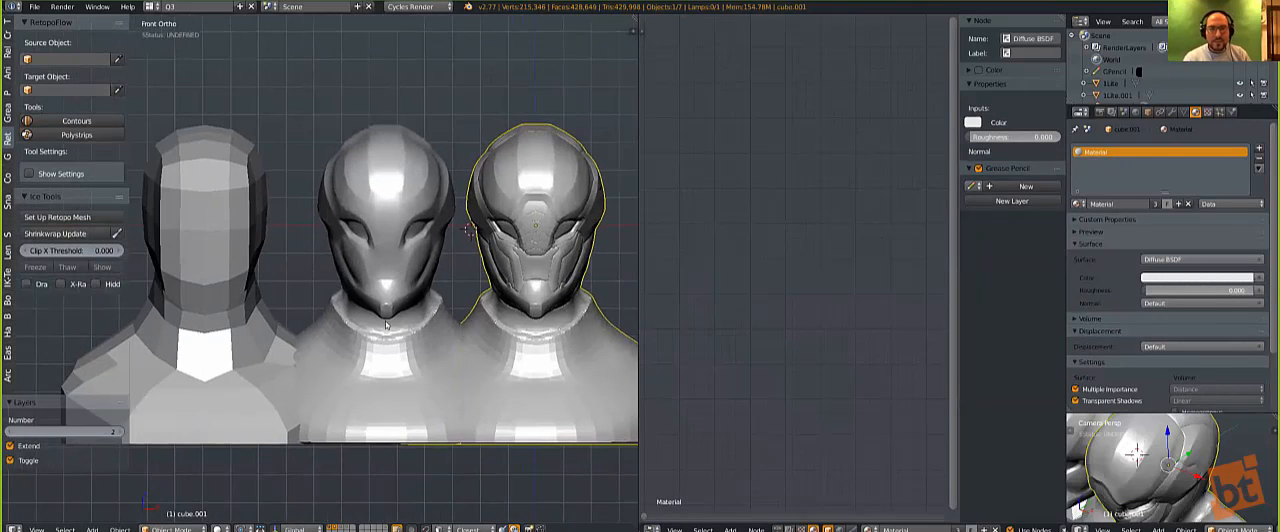
Step: Maximize the 3D viewport and view the three busts together at an angle
key("ctrl+Up")
scroll(360, 323, "down", 2)
scroll(360, 323, "down", 1)
middle_click_drag(583, 321, 350, 312, "shift")
middle_click_drag(350, 312, 410, 317)
middle_click_drag(410, 317, 290, 280, "shift")
middle_click_drag(487, 335, 455, 345, "shift")
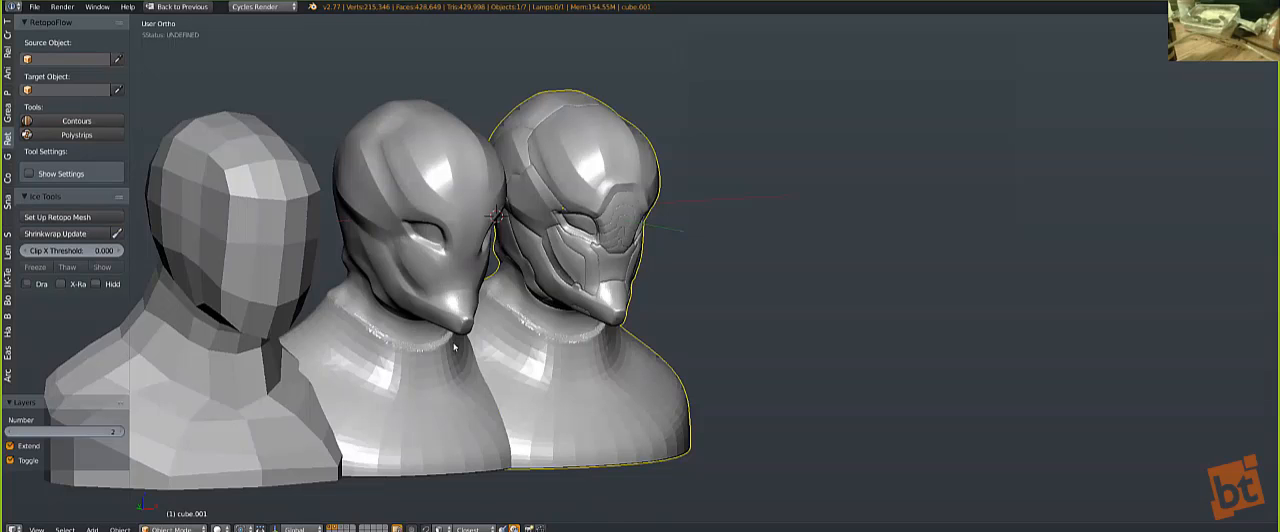
Step: Hide the tool shelf and examine the three busts close up, from the front and at an angle
key("KP_1")
scroll(353, 355, "up", 1)
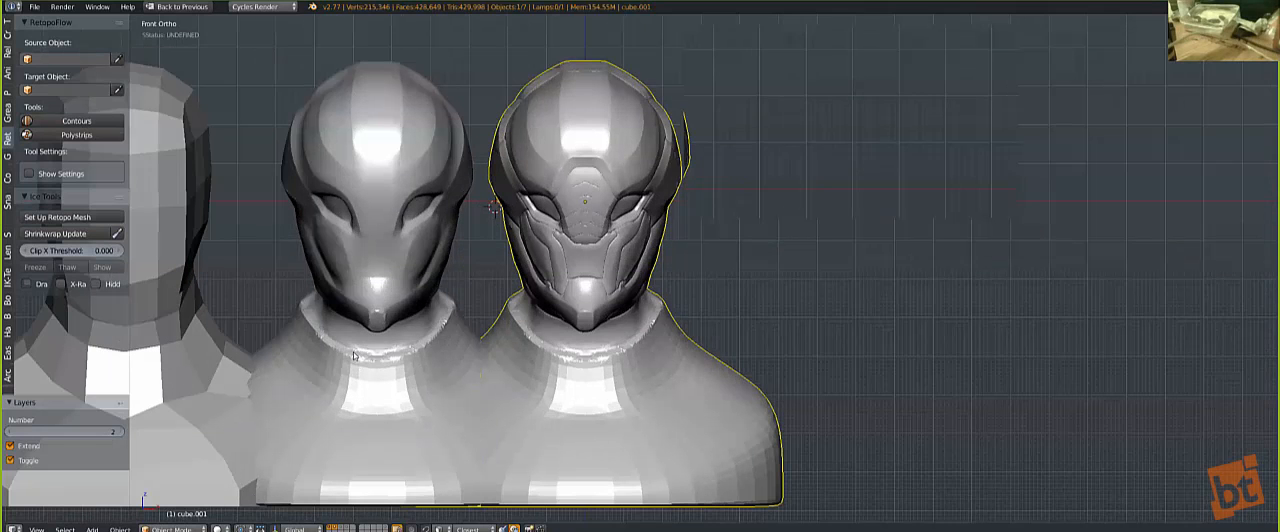
scroll(400, 357, "up", 1)
key("t")
mouse_move(394, 356)
middle_mouse_down("shift")
mouse_move(450, 360)
mouse_move(382, 344)
mouse_move(417, 350)
middle_mouse_up("shift")
scroll(382, 344, "up", 1)
scroll(382, 344, "up", 3)
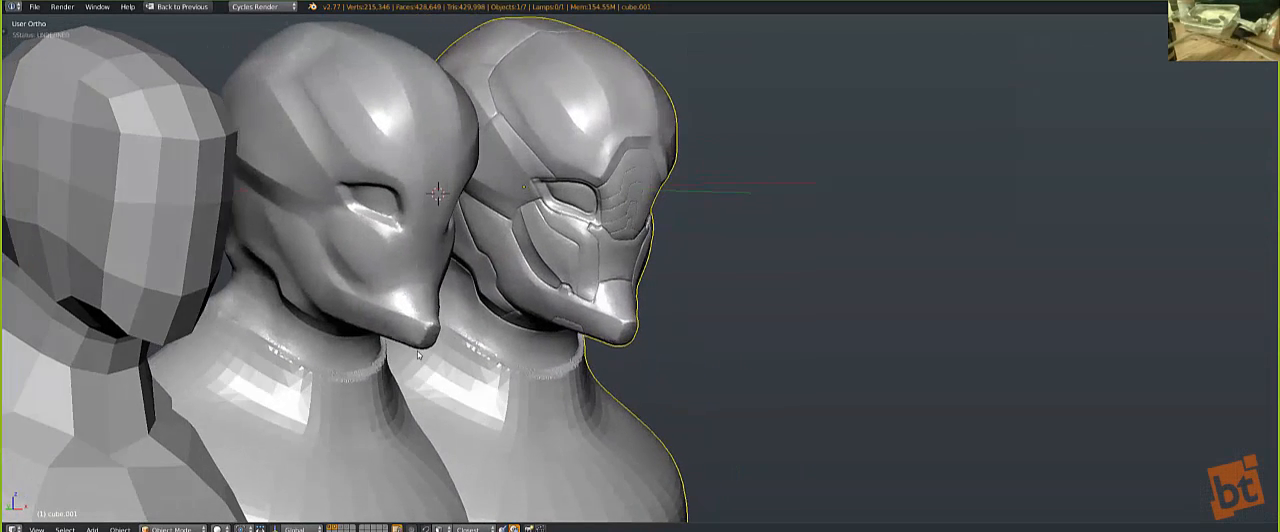
Step: Select the low-poly base bust and examine its blocked-out form beside the two sculpted versions
scroll(155, 276, "down", 1)
right_click(158, 279)
middle_click_drag(340, 340, 380, 261)
scroll(247, 315, "up", 2)
scroll(192, 346, "down", 1)
middle_click_drag(193, 344, 104, 344, "shift")
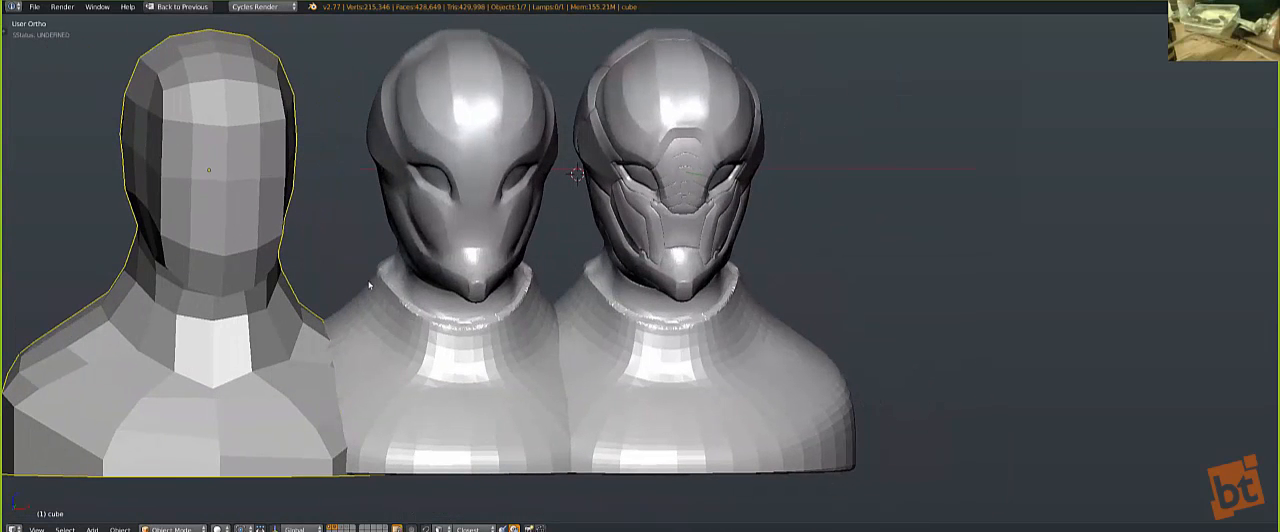
key("g")
left_click(191, 228)
middle_click_drag(254, 309, 305, 312)
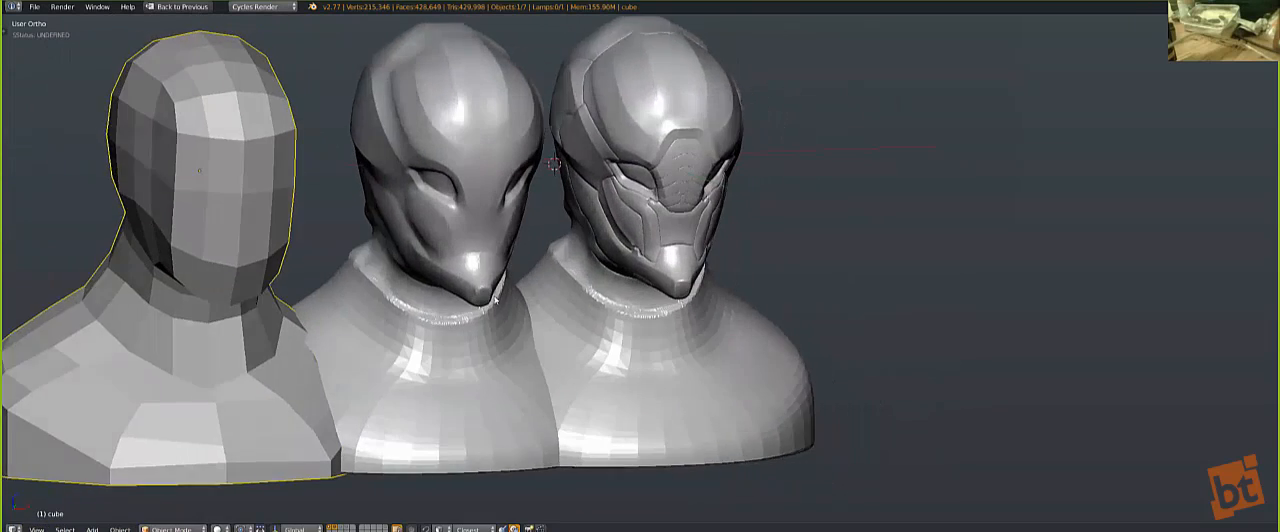
Step: Select the smooth middle bust and examine the forms of its head from several angles
scroll(330, 315, "up", 1)
right_click(450, 282)
middle_click_drag(495, 301, 385, 70)
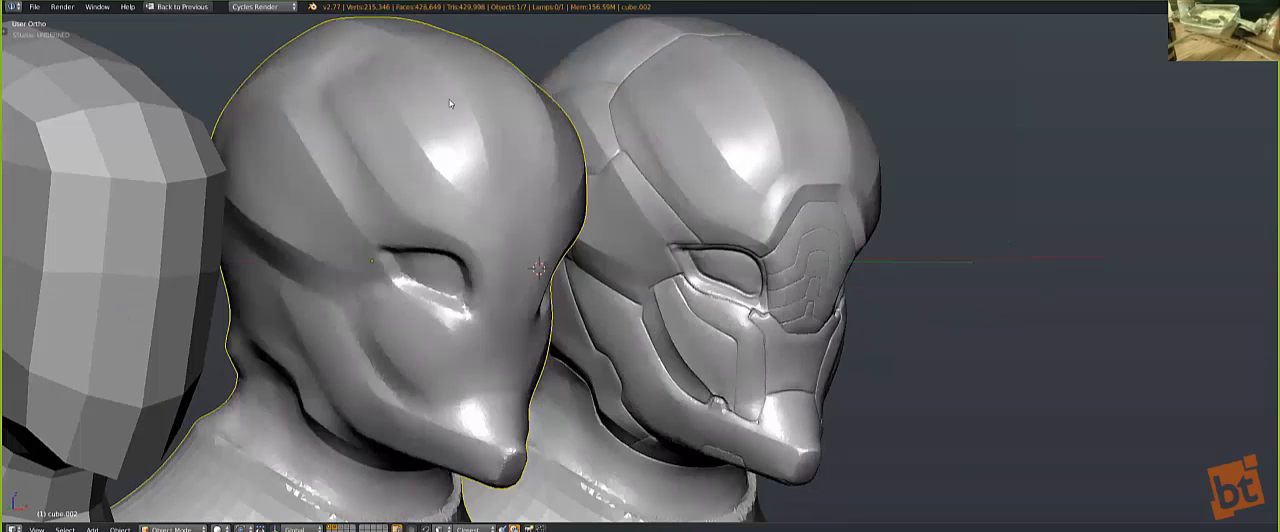
middle_click_drag(368, 148, 405, 214)
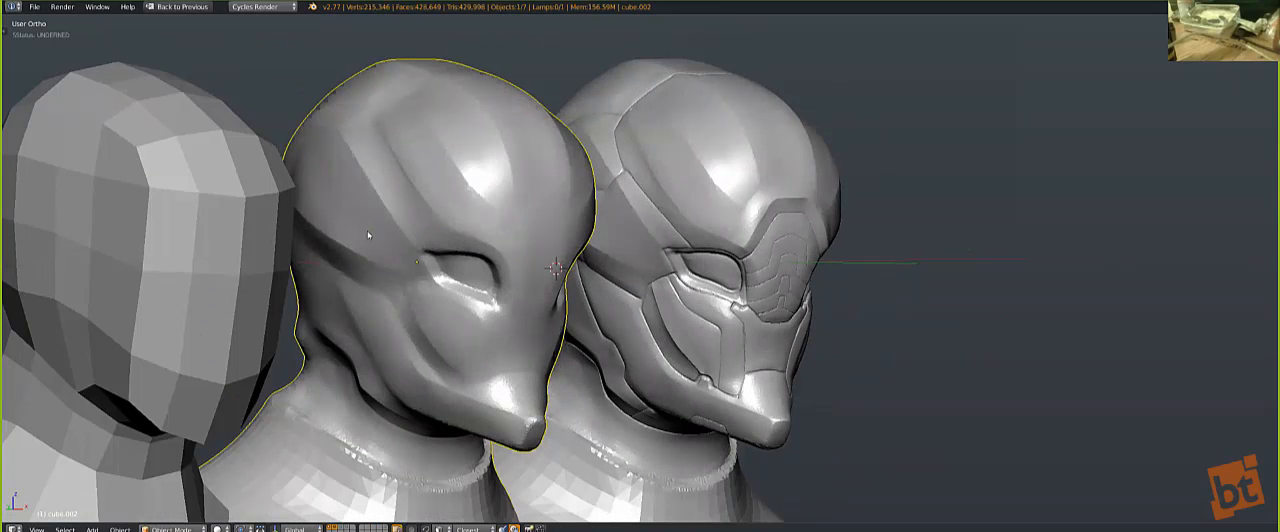
middle_click_drag(554, 345, 326, 286)
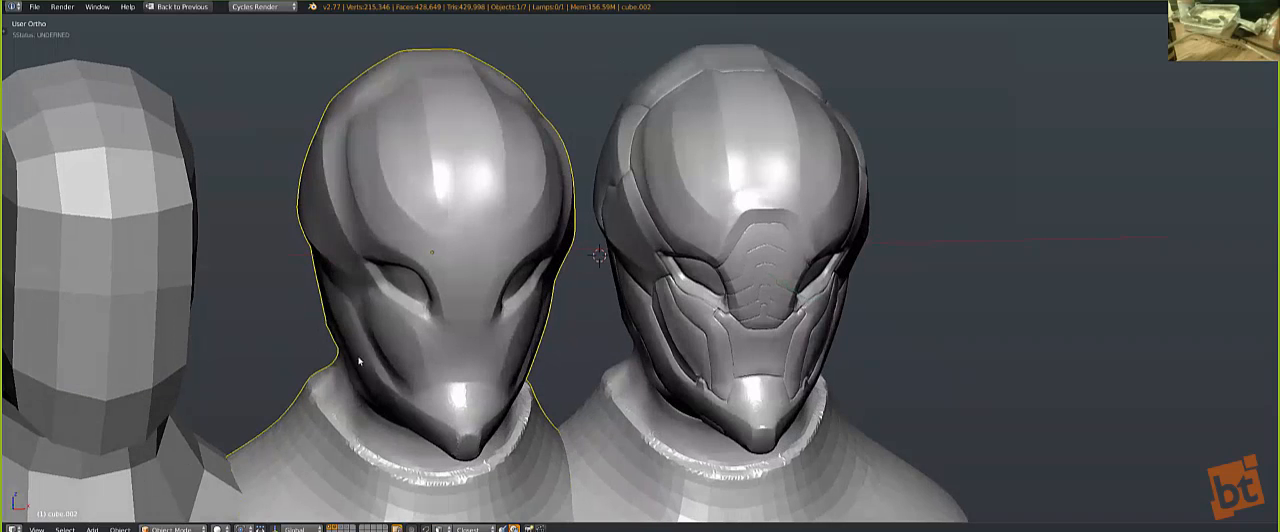
Step: Sketch Grease Pencil strokes over the middle bust's head, following its forms and crossing the skull, eyes and jaw
mouse_move(369, 120)
left_mouse_down()
mouse_move(366, 224)
mouse_move(451, 299)
mouse_move(462, 365)
left_mouse_up()
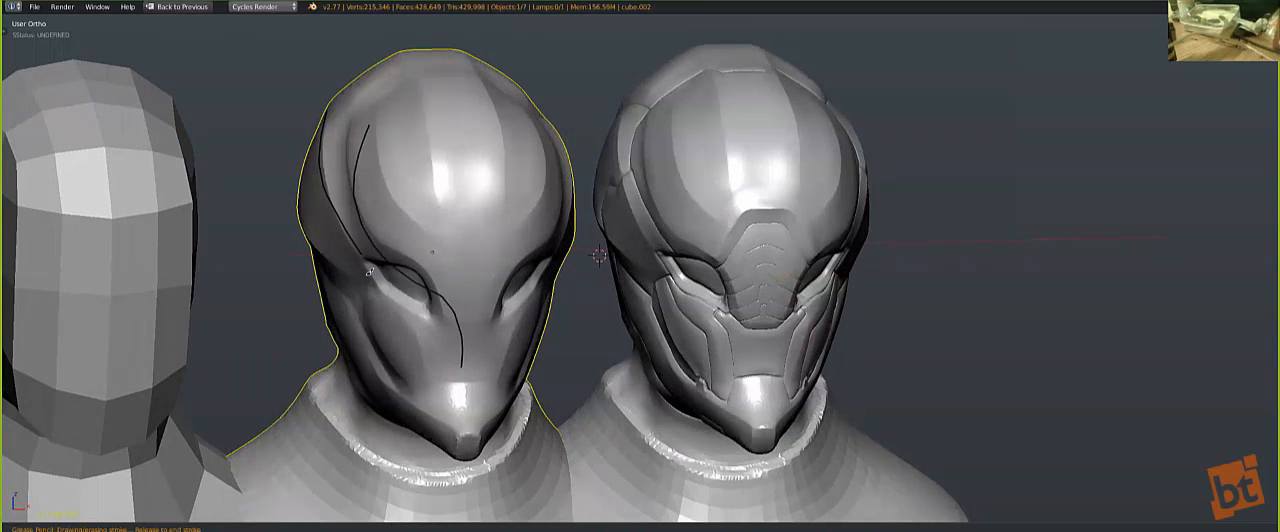
mouse_move(346, 280)
left_mouse_down()
mouse_move(372, 355)
mouse_move(450, 425)
left_mouse_up()
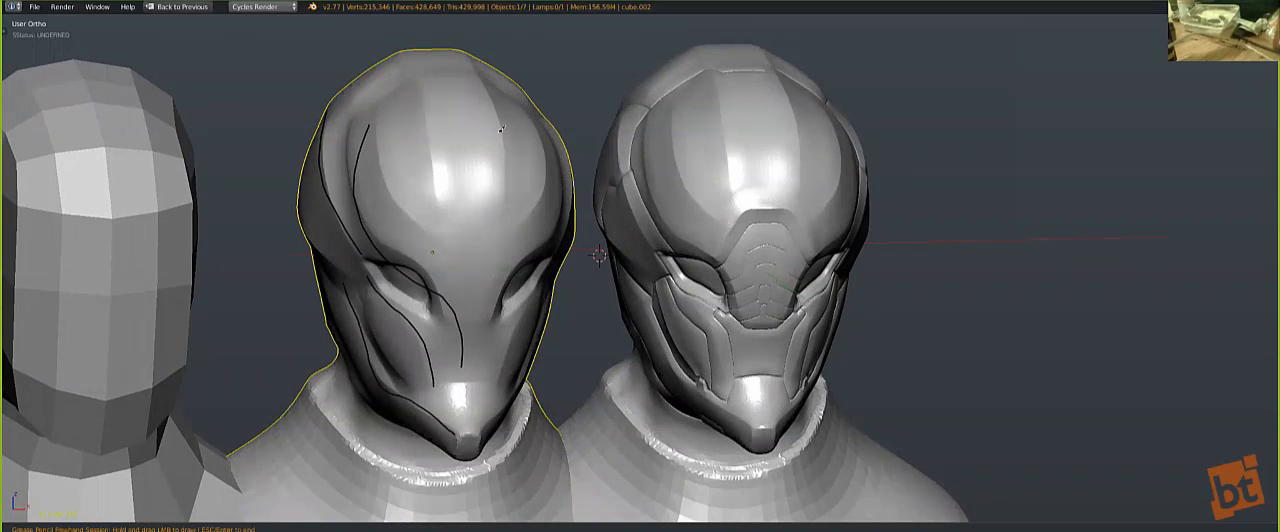
left_click_drag(408, 60, 463, 258)
mouse_move(482, 76)
left_mouse_down()
mouse_move(500, 134)
mouse_move(491, 250)
left_mouse_up()
mouse_move(516, 99)
left_mouse_down()
mouse_move(538, 148)
mouse_move(503, 252)
left_mouse_up()
left_click_drag(505, 288, 505, 288)
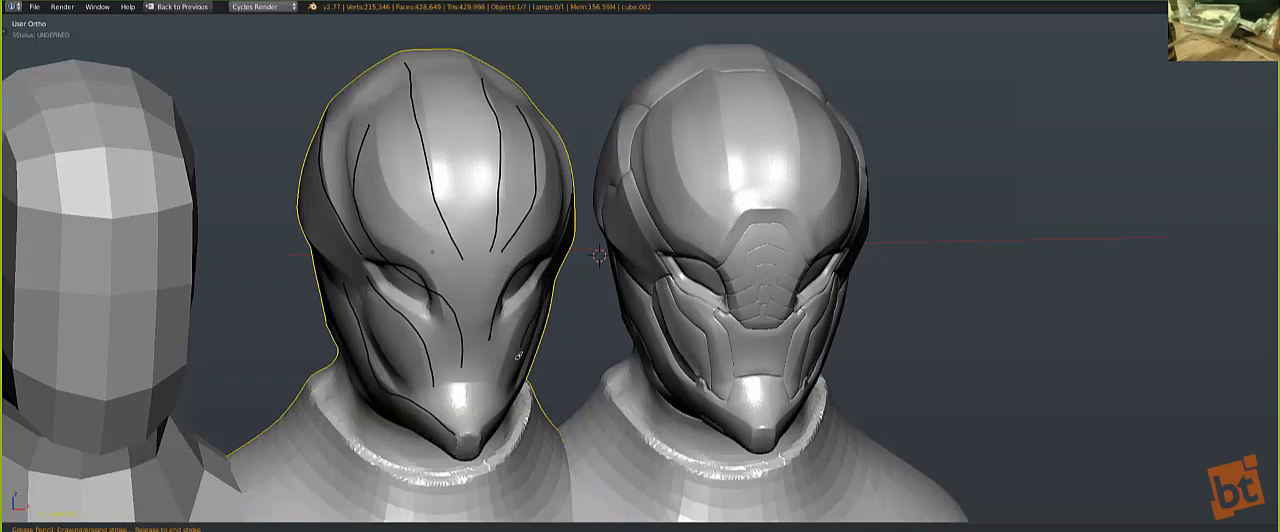
left_click_drag(299, 118, 463, 257)
left_click_drag(502, 308, 525, 334)
left_click_drag(299, 238, 476, 438)
left_click_drag(432, 138, 396, 393)
left_click_drag(480, 247, 454, 447)
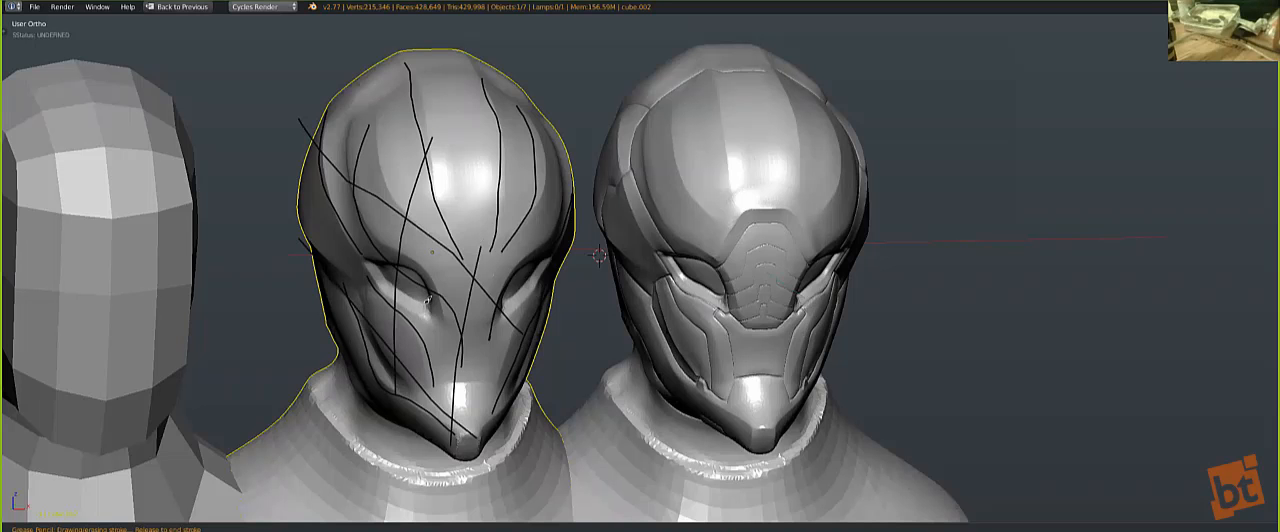
Step: Sketch a small cluster of crossing Grease Pencil strokes with an outline on the middle bust's forehead
middle_click_drag(425, 300, 422, 226)
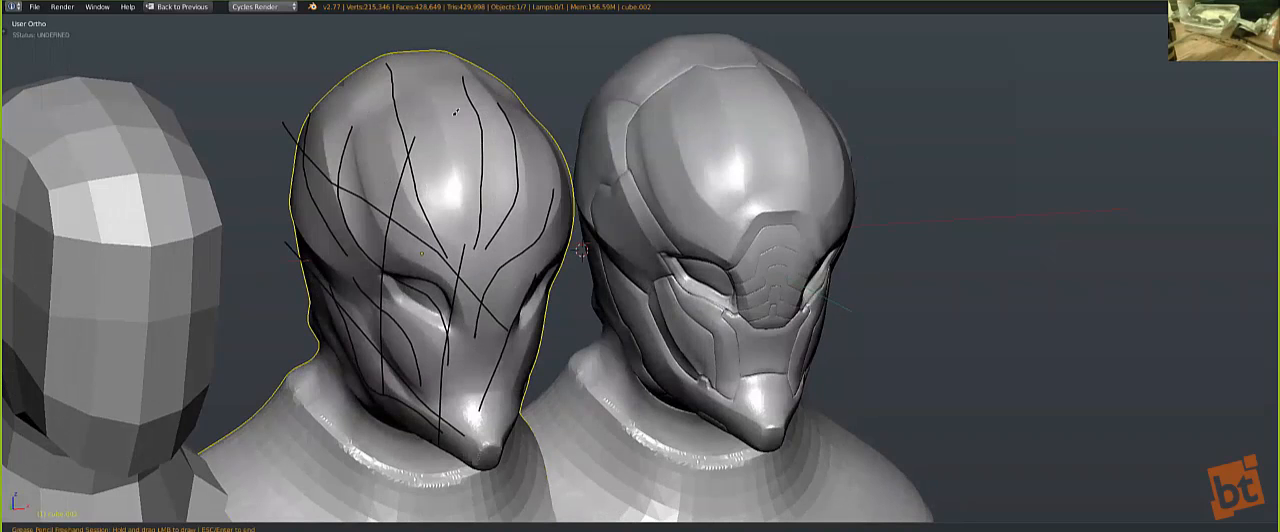
mouse_move(451, 97)
left_mouse_down()
mouse_move(429, 136)
mouse_move(442, 155)
left_mouse_up()
left_click_drag(429, 105, 458, 172)
mouse_move(456, 80)
left_mouse_down()
mouse_move(438, 146)
mouse_move(472, 182)
left_mouse_up()
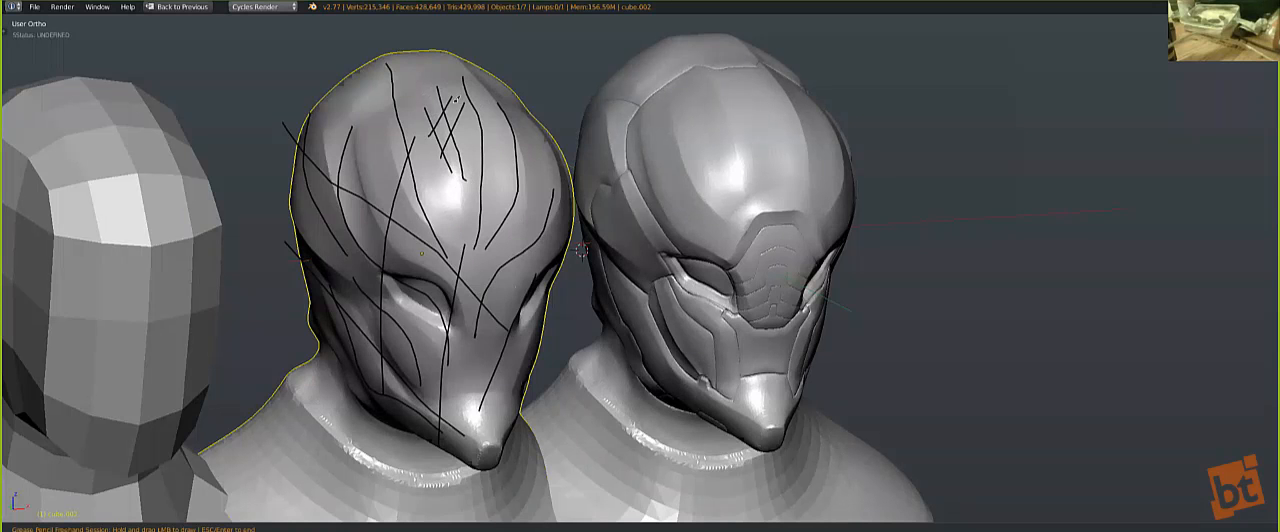
mouse_move(432, 102)
left_mouse_down()
mouse_move(440, 150)
mouse_move(460, 134)
mouse_move(450, 100)
mouse_move(438, 102)
left_mouse_up()
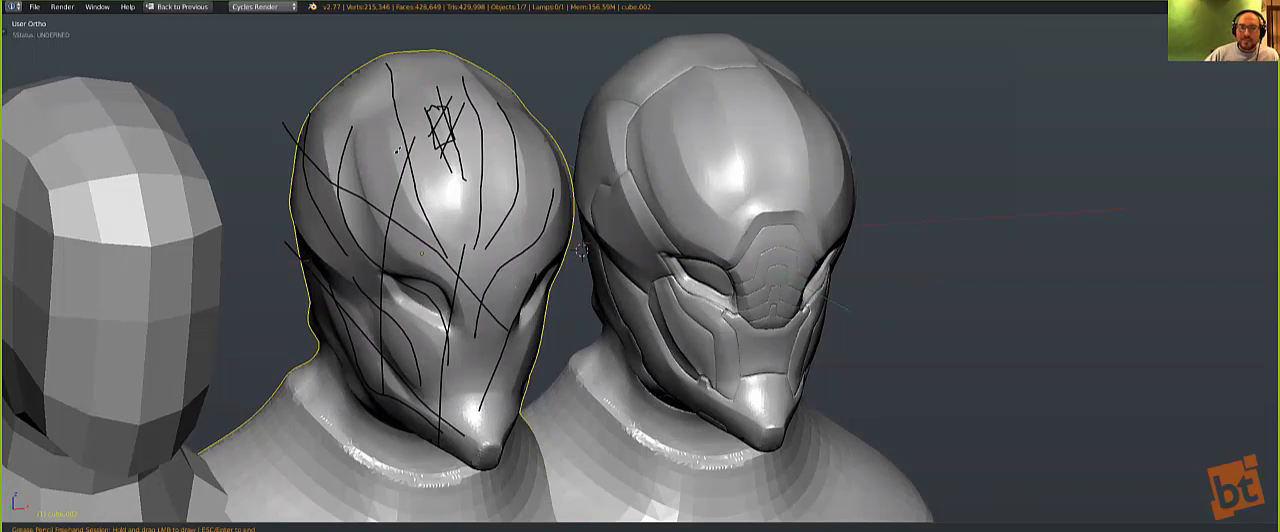
Step: End Grease Pencil drawing, show the properties region, and remove the layer holding the strokes on the middle bust
scroll(450, 298, "down", 1)
key("Escape")
key("n")
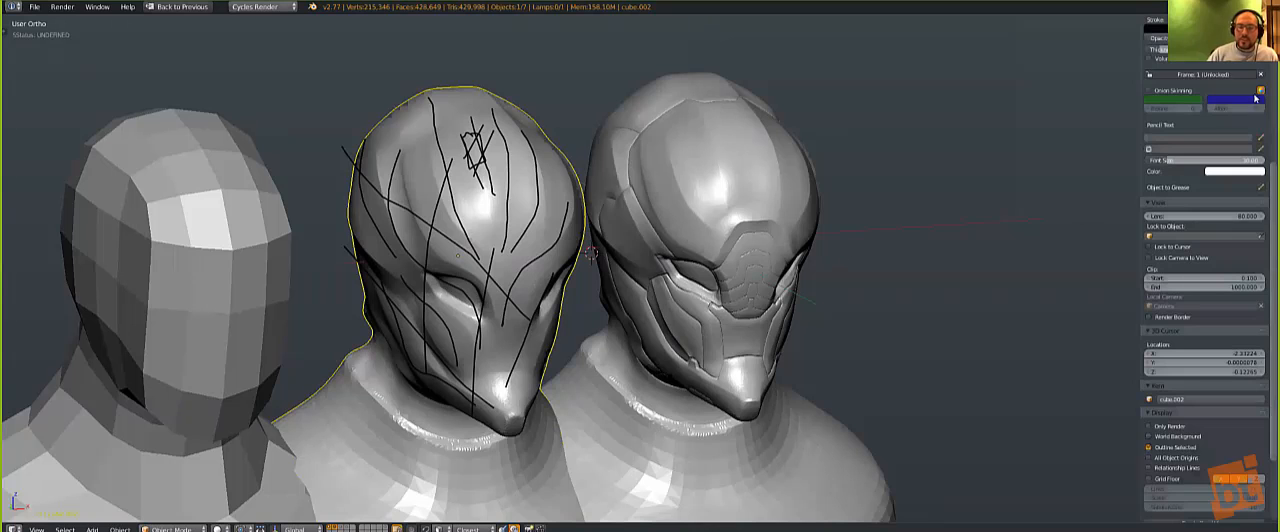
scroll(1245, 134, "up", 4)
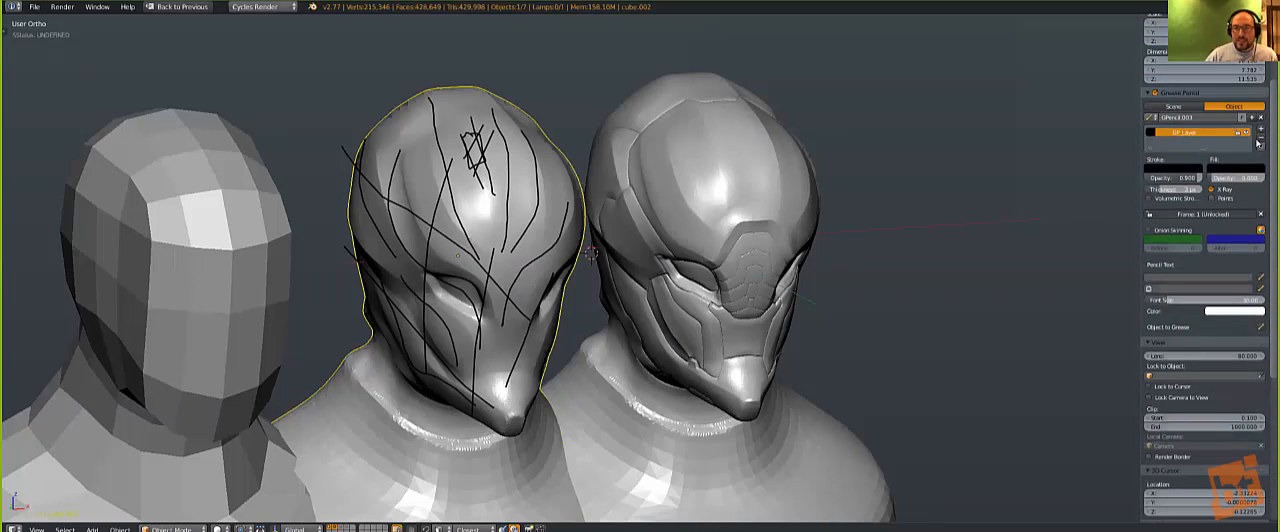
left_click(1262, 138)
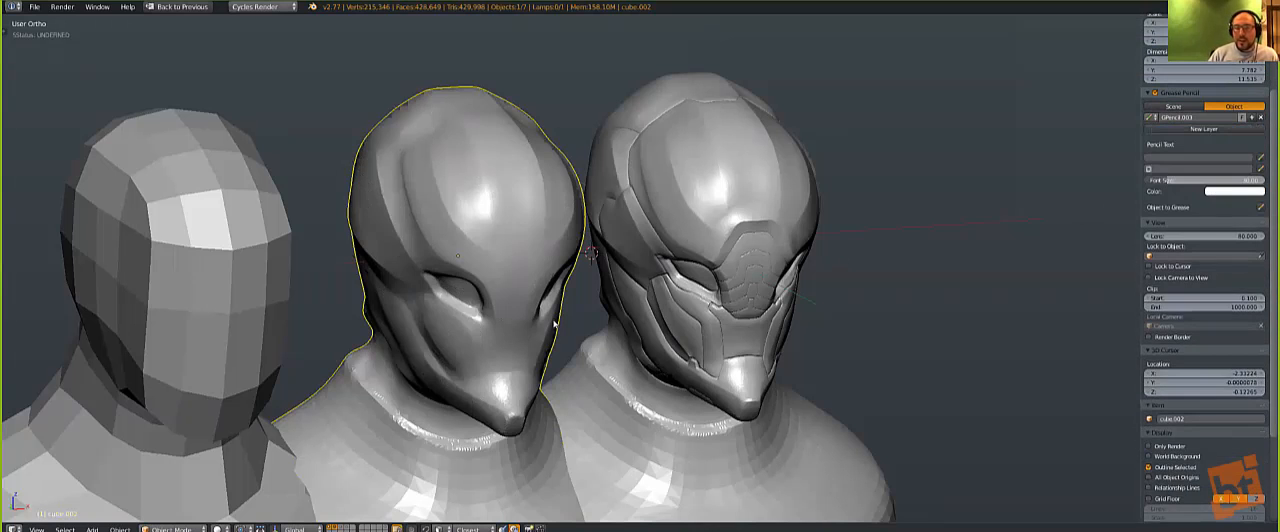
Step: Show the tool shelf and compare the smooth and armored busts from the front and at a close angle
key("KP_1")
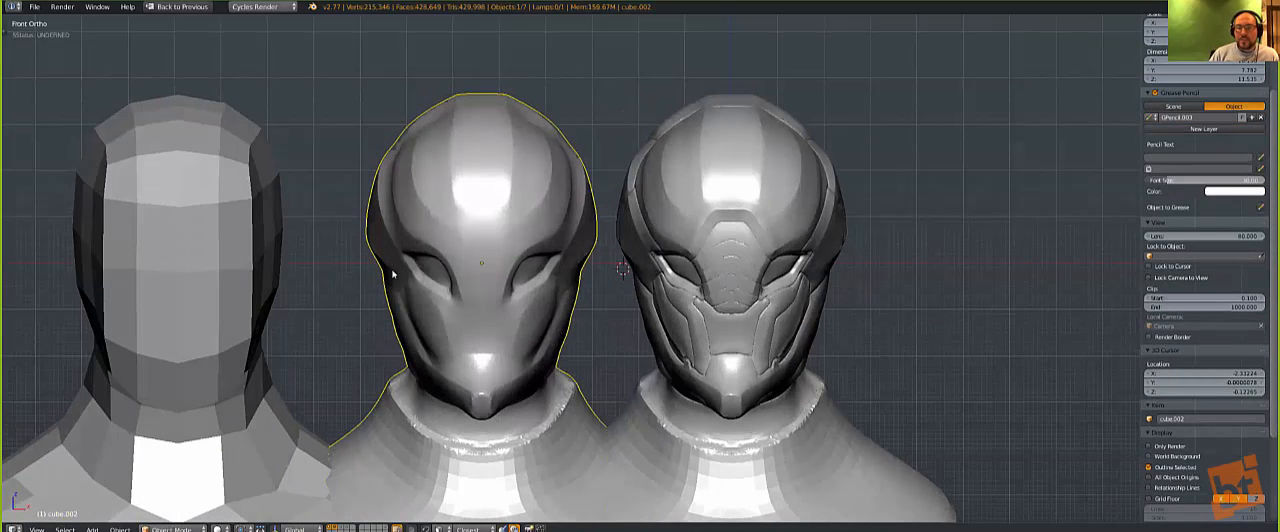
middle_click_drag(337, 315, 372, 335)
key("t")
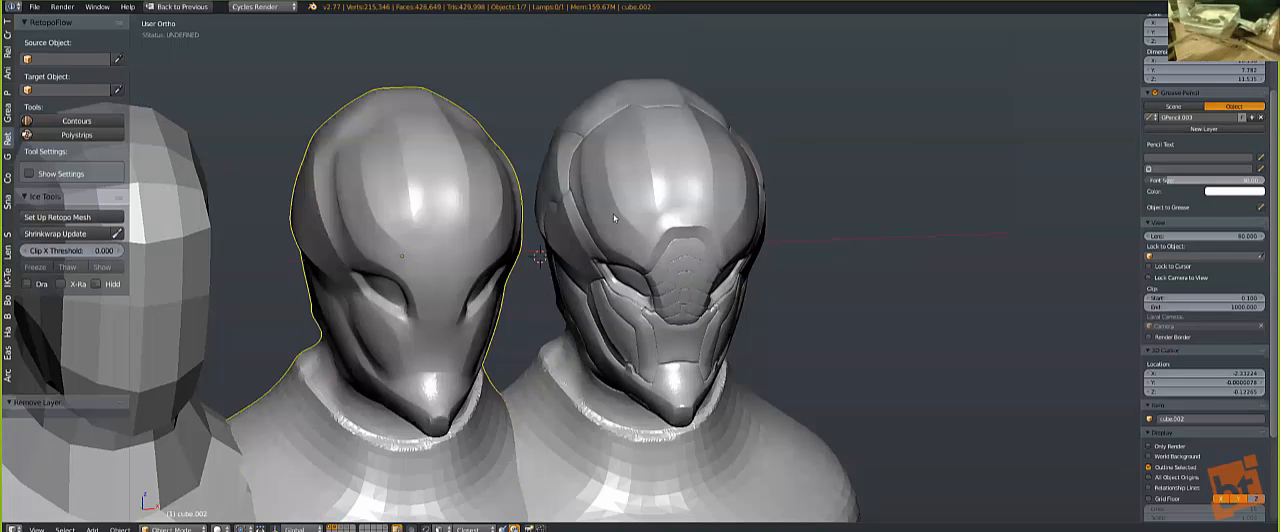
scroll(515, 258, "up", 3)
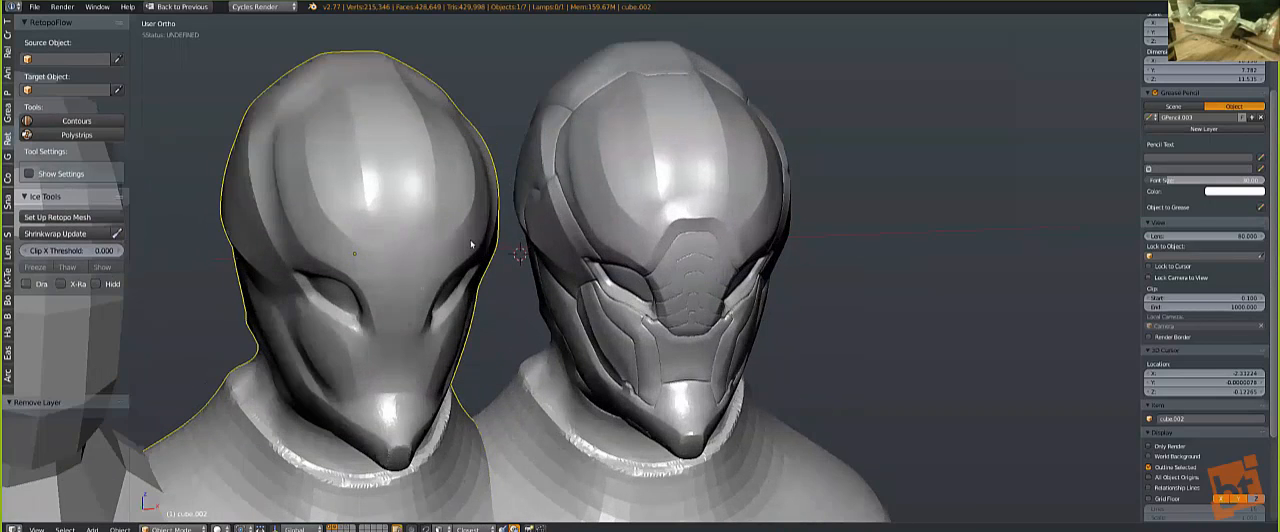
Step: Frame the three busts from the front and enlarge the 3D viewport to fill the screen
scroll(472, 244, "down", 3)
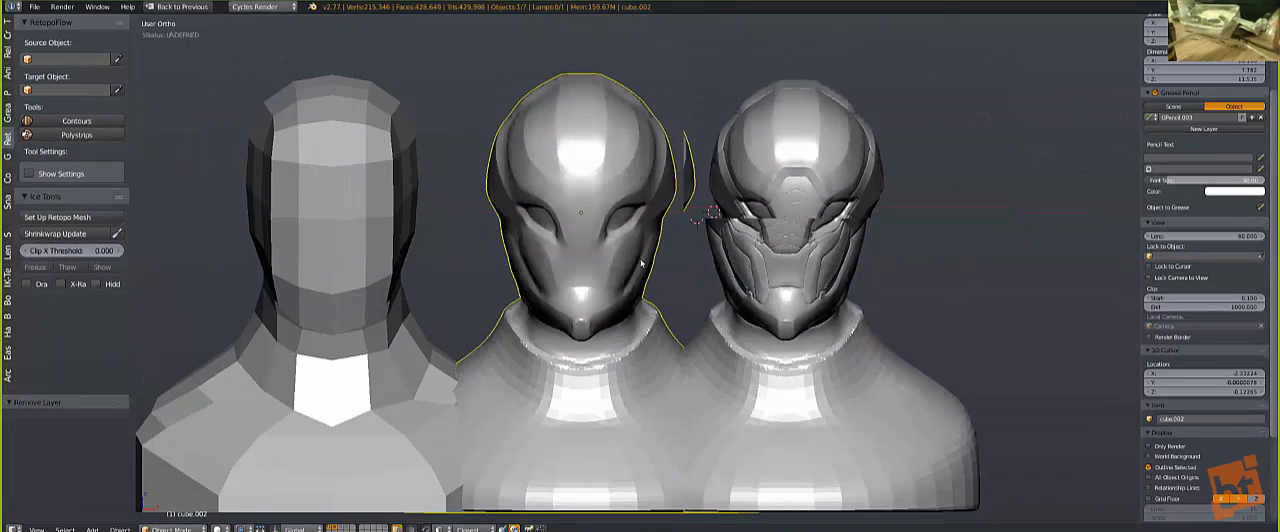
key("KP_1")
scroll(506, 318, "up", 2)
middle_click_drag(794, 43, 691, 106, "shift")
scroll(832, 28, "down", 1)
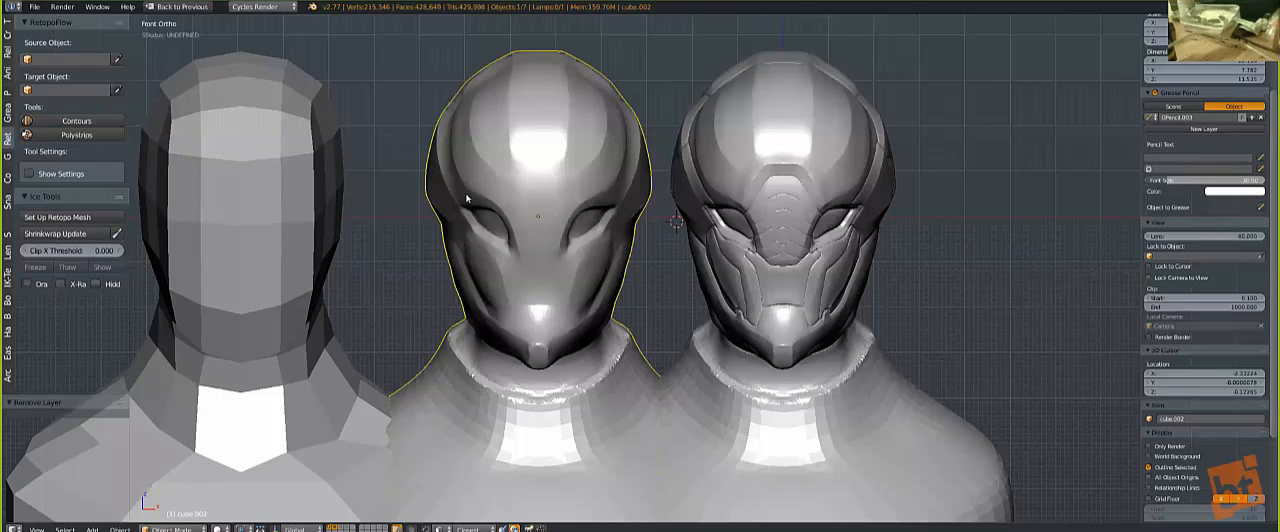
left_click(523, 184)
key("shift+space")
key("alt+F11")
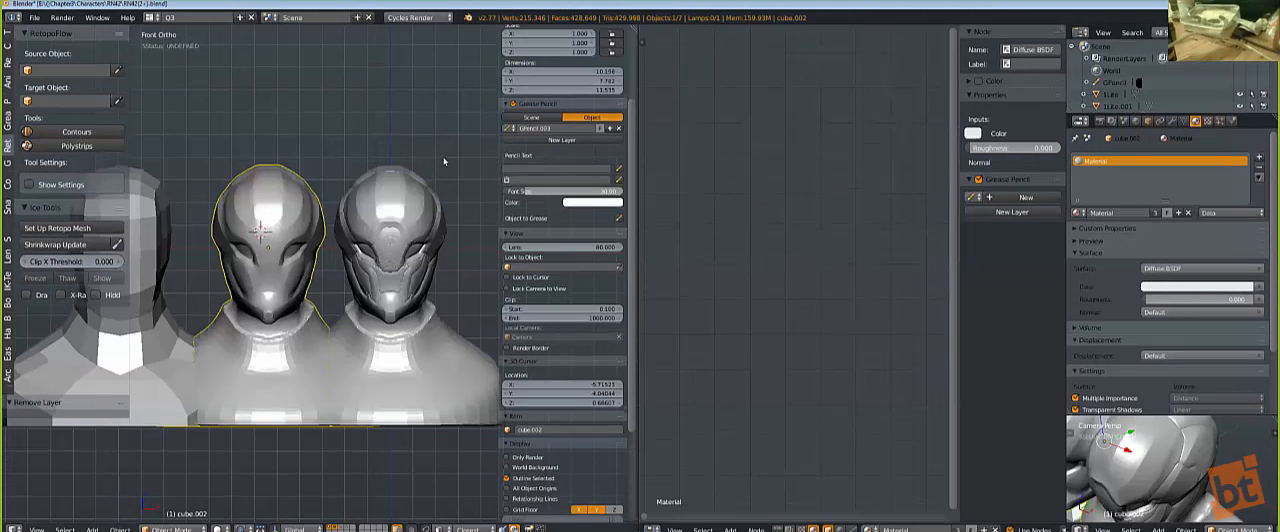
key("ctrl+alt+space")
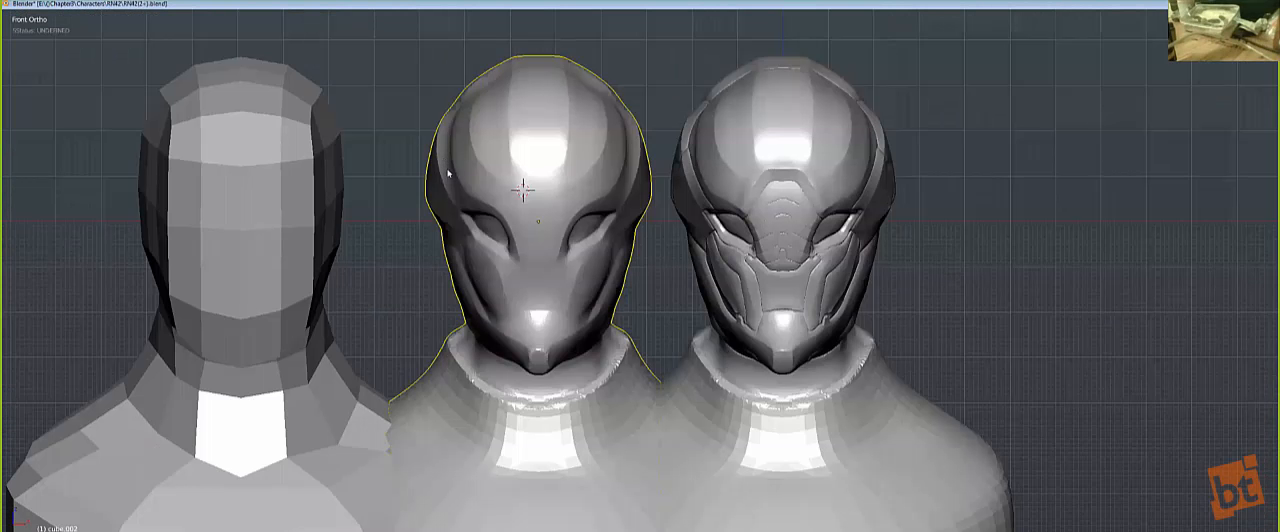
Step: Isolate the smooth middle bust in local view from the front and show the tool shelf
key("alt+F10")
key("alt+F10")
key("alt+F11")
key("KP_Divide")
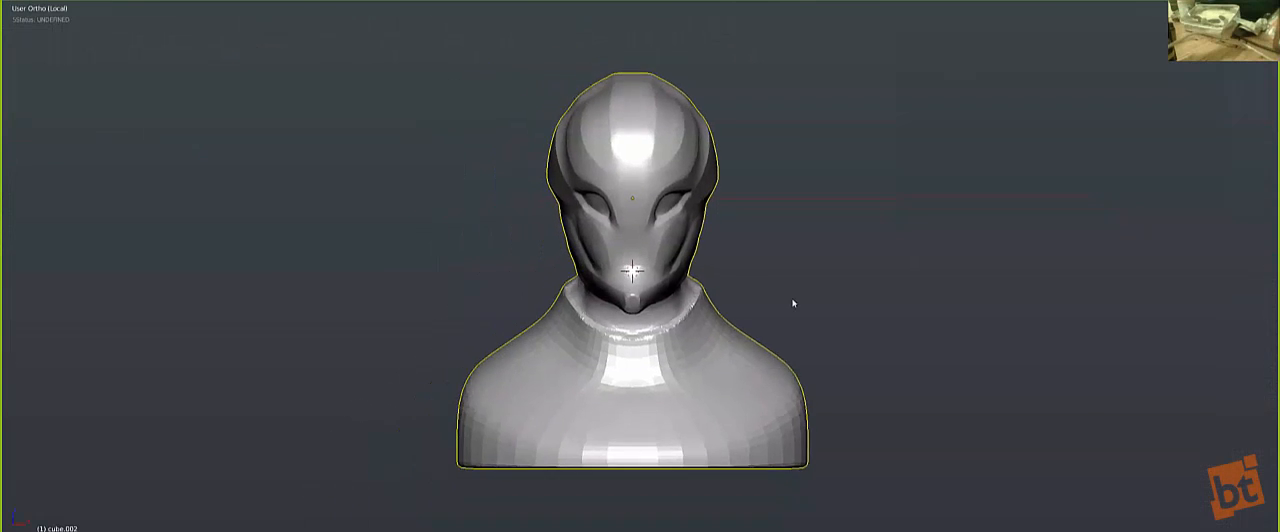
scroll(679, 289, "up", 2)
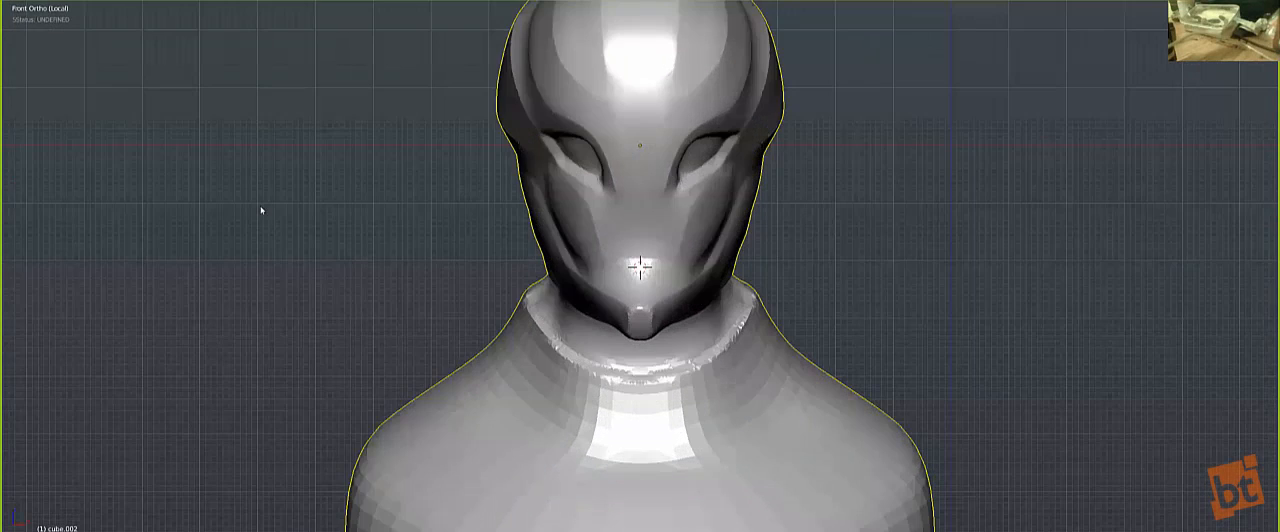
key("t")
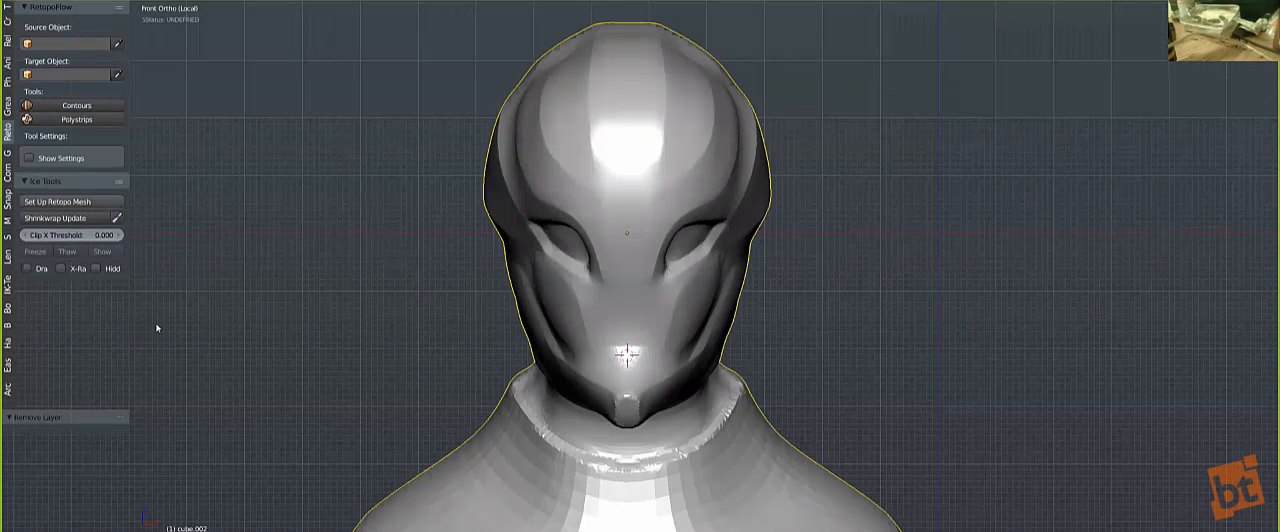
Step: Try Set Up Retopo Mesh on the smooth bust, checking its wireframe, and undo the attempt
left_click(78, 5)
left_click(77, 5)
middle_click_drag(646, 215, 175, 197)
left_click(57, 201)
key("z")
scroll(688, 253, "up", 1)
right_click(690, 254)
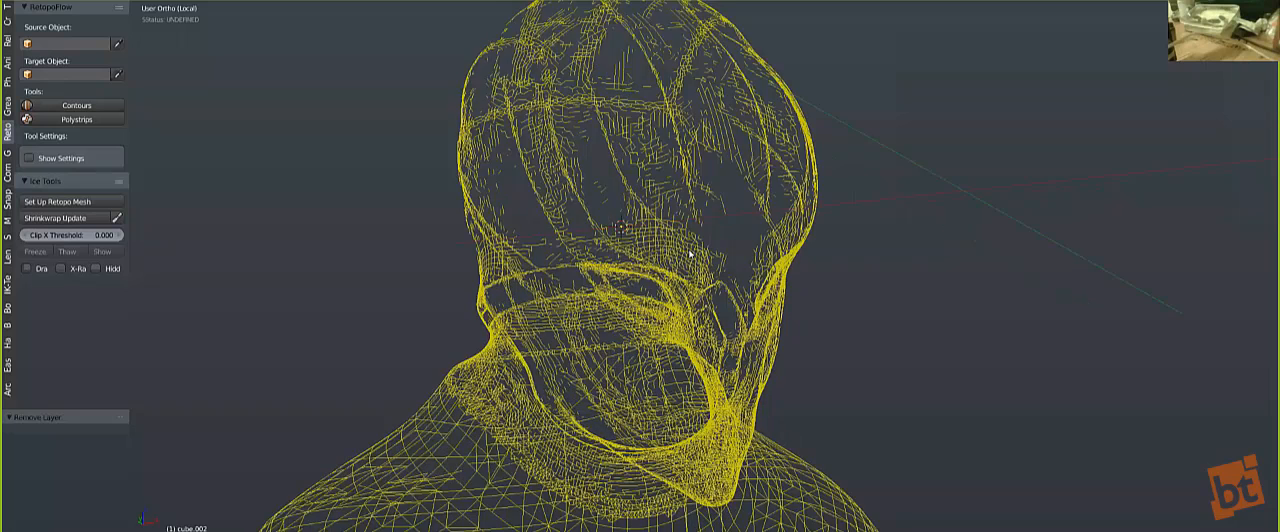
key("z")
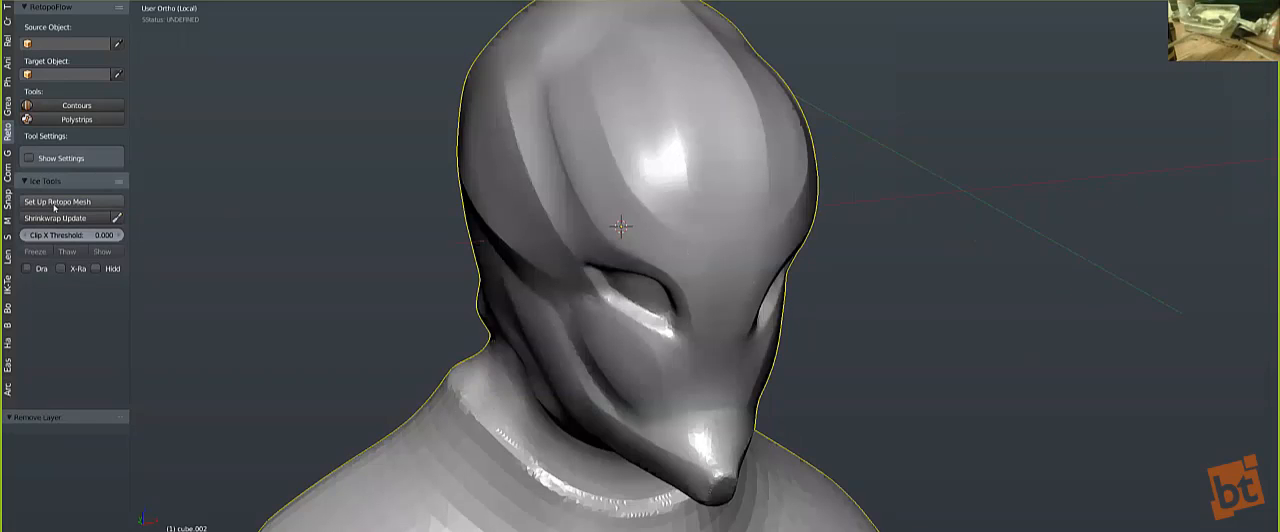
left_click(57, 201)
key("ctrl+z")
Step: Reset the 3D cursor to the scene centre and add an Origin & Vert Mirrored single-vertex mesh
middle_click_drag(660, 275, 640, 268)
key("shift+c")
key("shift+a")
mouse_move(690, 263)
mouse_move(760, 417)
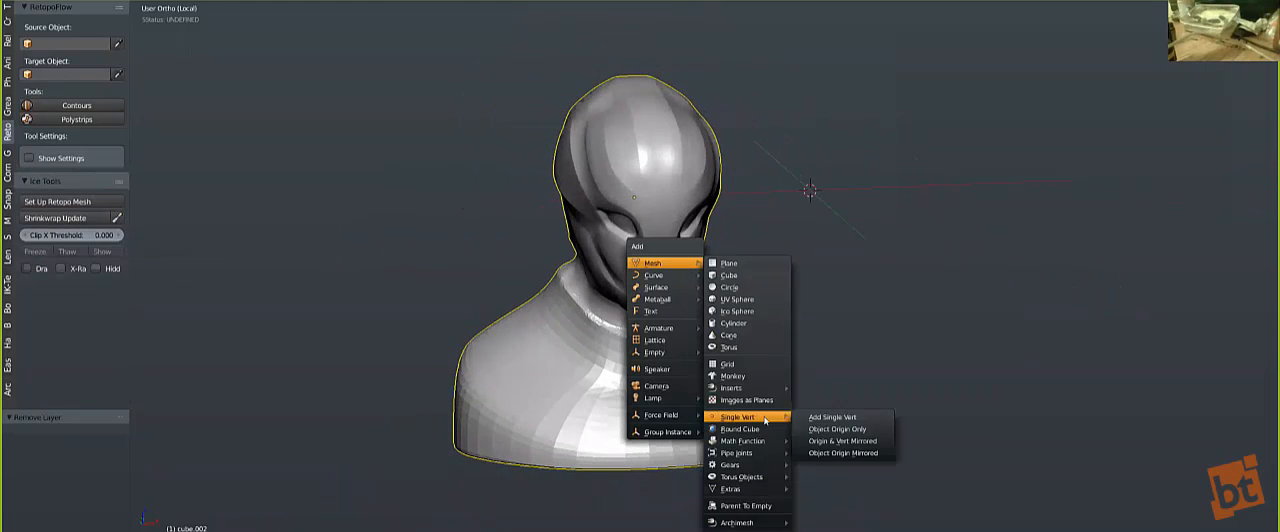
left_click(846, 456)
Step: Adjust the snapping element and place a first vertex on the sculpted surface near the eye
middle_click_drag(720, 260, 686, 237)
scroll(660, 215, "up", 3)
middle_click_drag(650, 288, 672, 190)
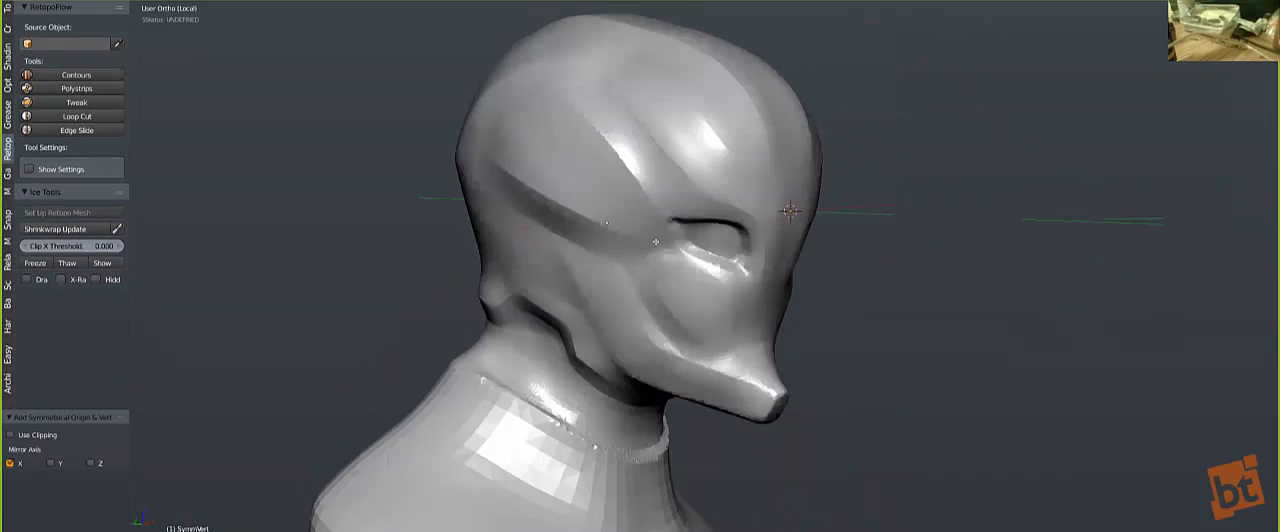
scroll(685, 150, "up", 5)
middle_click_drag(705, 115, 547, 278, "shift")
right_click(632, 266, "ctrl")
key("shift+ctrl+Tab")
key("shift+ctrl+Tab")
left_click(601, 259)
key("shift+ctrl+Tab")
left_click(562, 317)
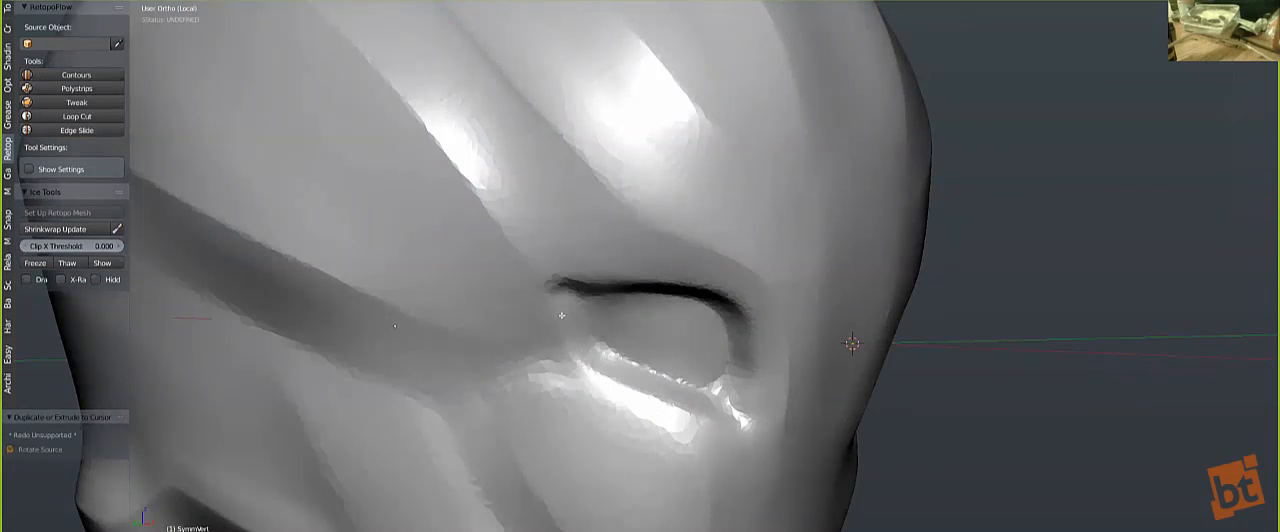
key("shift+ctrl+Tab")
left_click(557, 315)
Step: Bring back the window headers and maximize the 3D viewport around the side of the head
key("alt+F11")
key("alt+F10")
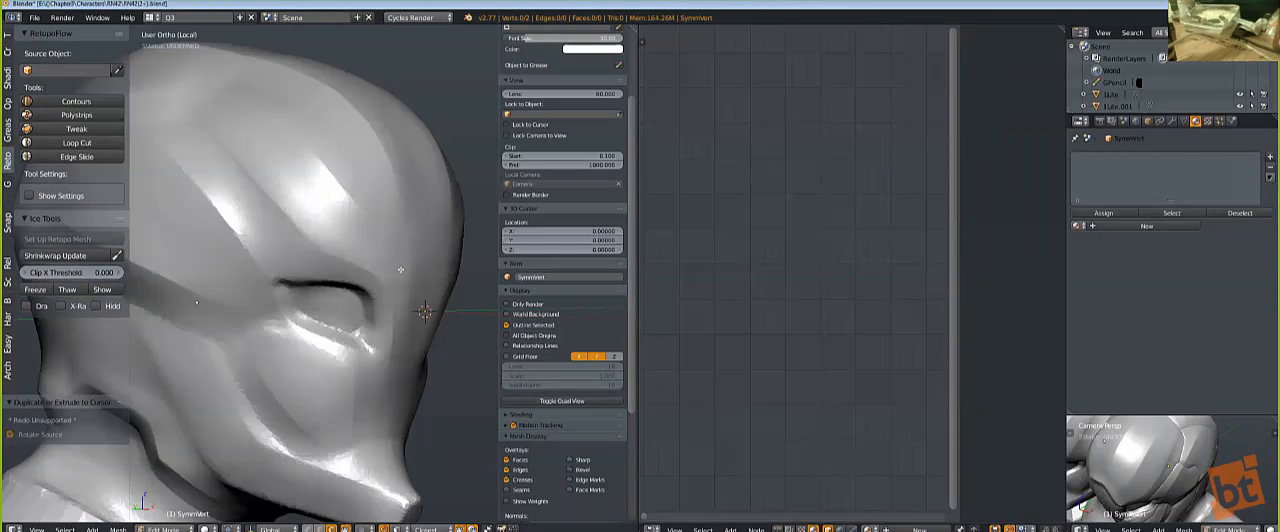
key("ctrl+Up")
middle_click_drag(400, 269, 574, 294)
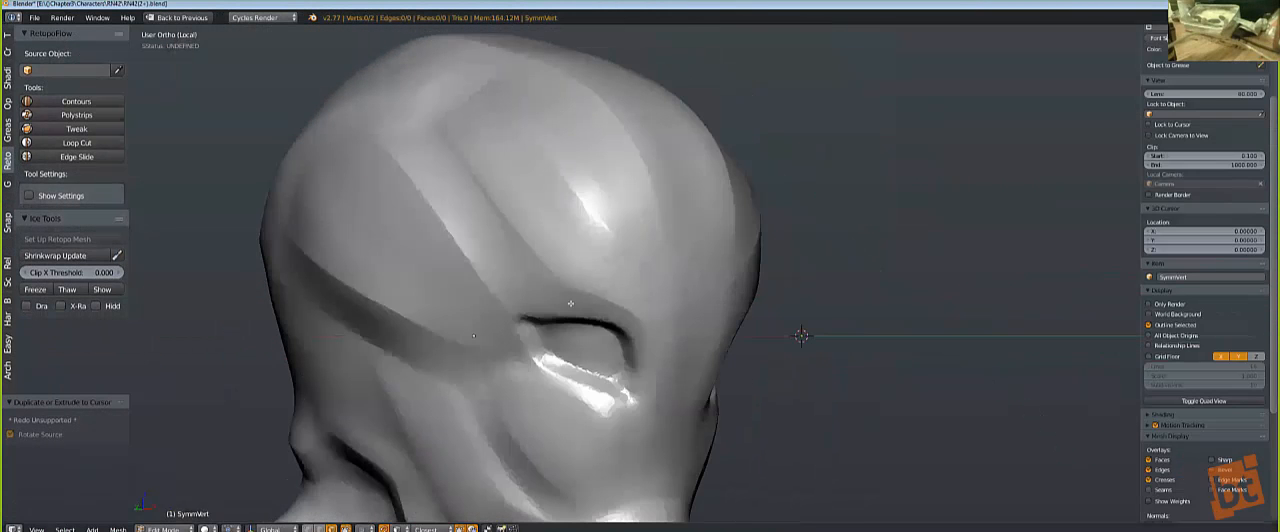
Step: Place a vertex above the eye, switch to vertex selection, and delete the stray vertex beside it
left_click(605, 242, "ctrl")
key("z")
key("a")
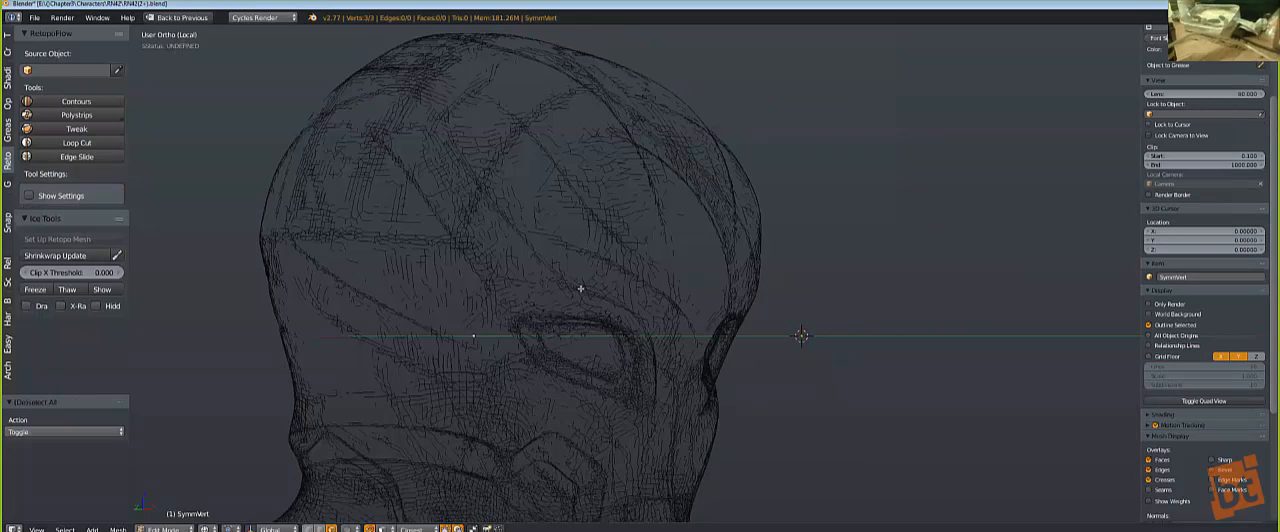
key("ctrl+Tab")
left_click(540, 256)
key("a")
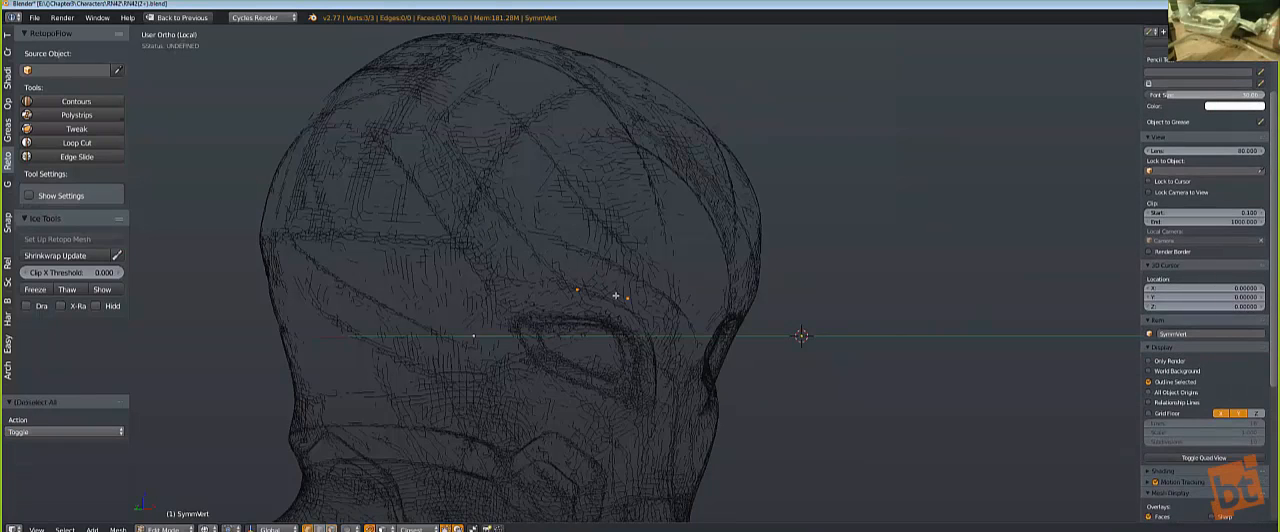
right_click(612, 294)
key("z")
key("w")
key("Escape")
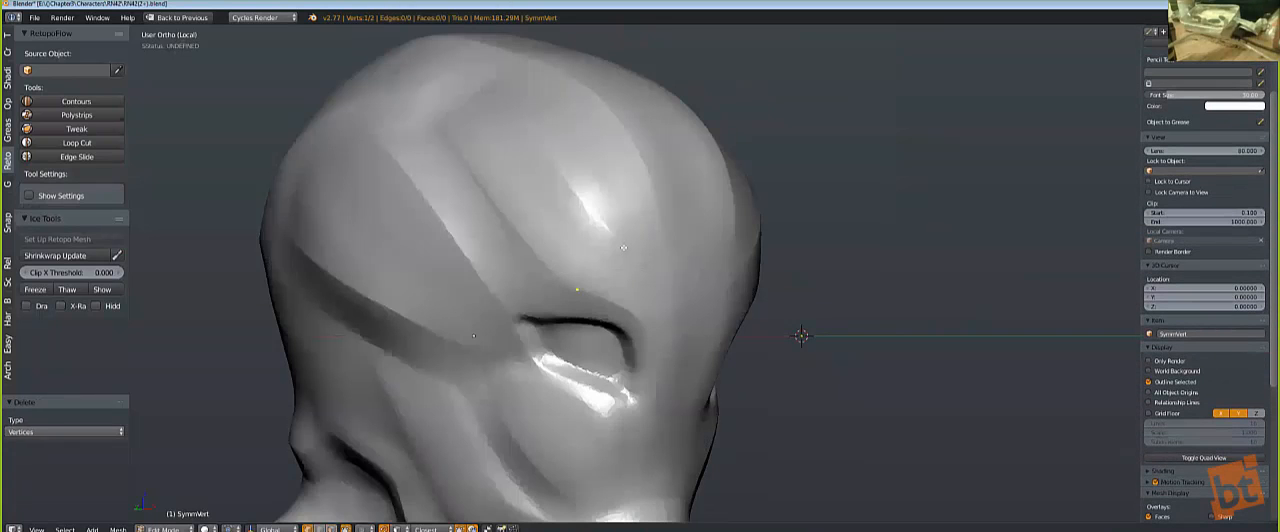
Step: Extrude the vertex above the eye into a strip of three quads running up the side of the forehead
right_click(622, 248, "ctrl")
right_click(580, 287, "shift")
key("e")
left_click(547, 241)
middle_click_drag(547, 241, 551, 367)
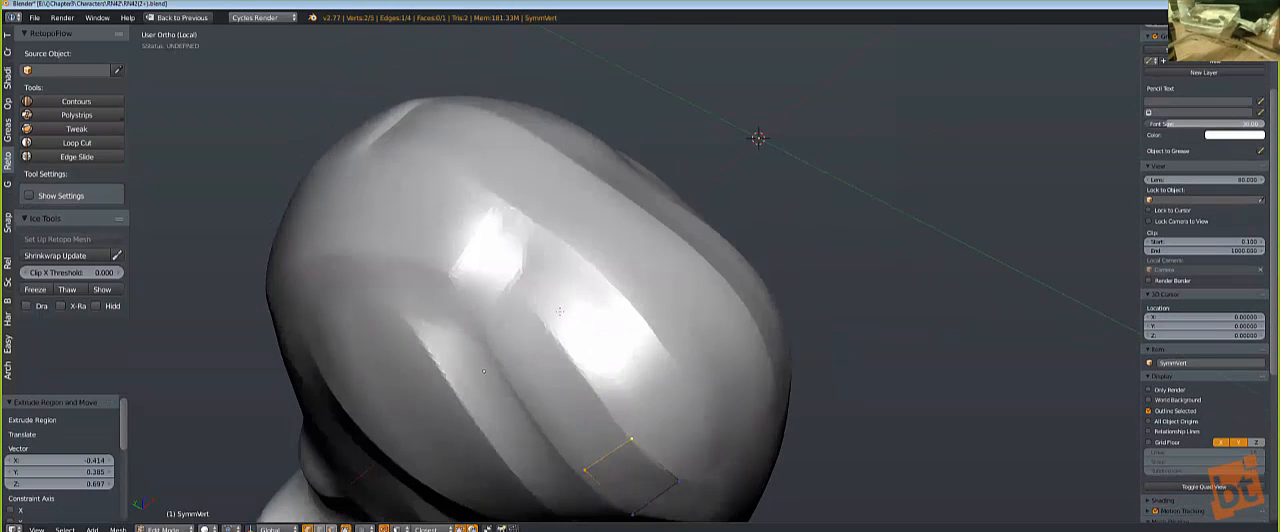
right_click(550, 367, "ctrl")
right_click(511, 318, "ctrl")
Step: Reposition the strip's upper end edge, its corner vertex and the cross edge below to follow the forehead ridge
key("g")
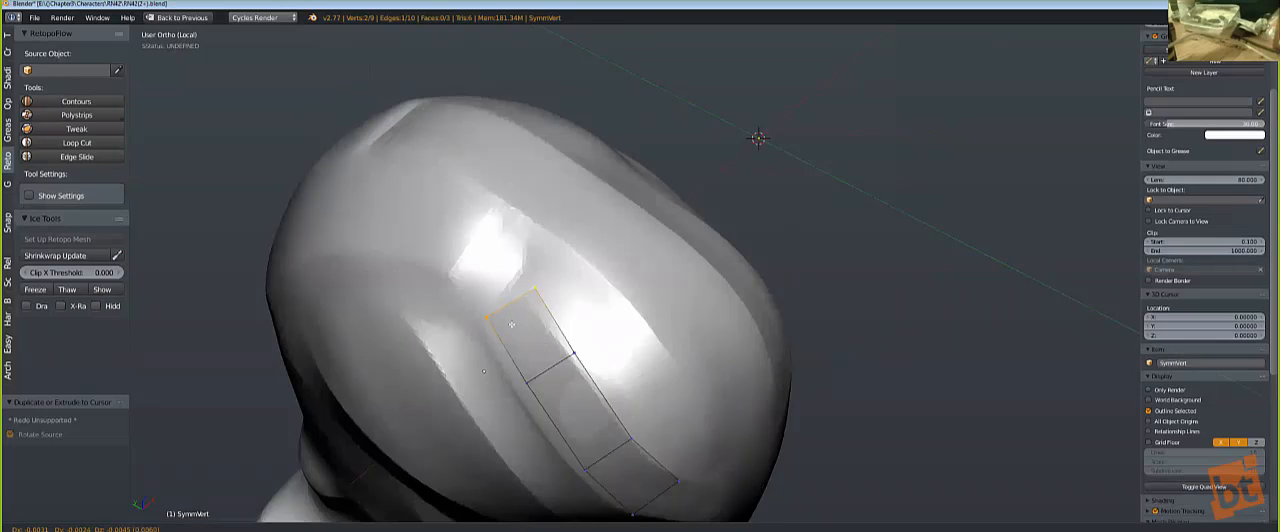
left_click(515, 308)
right_click(533, 294)
key("g")
left_click(513, 286)
key("g")
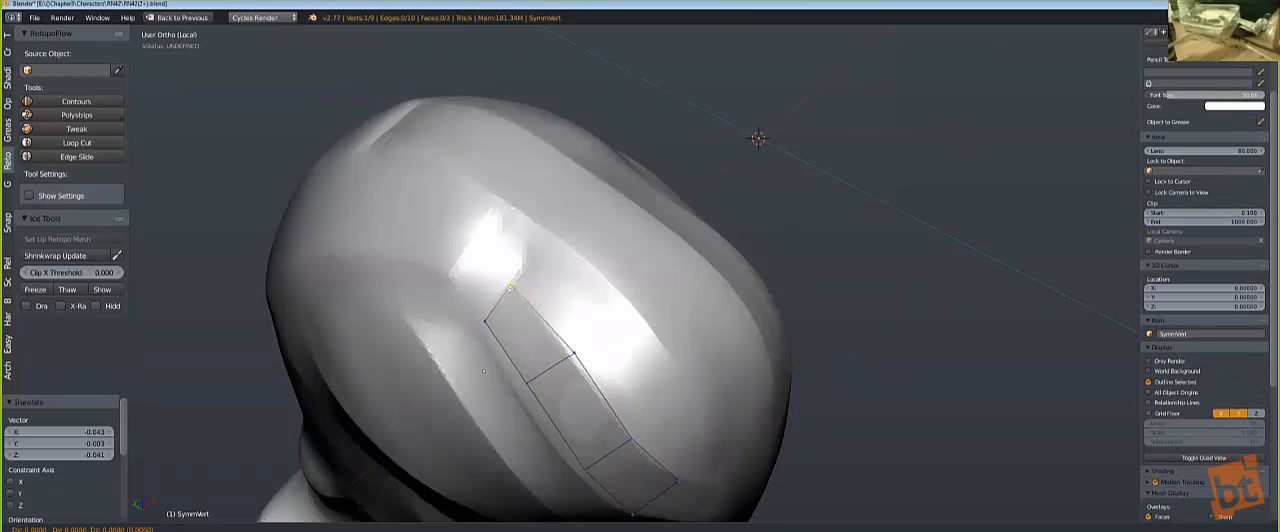
left_click(510, 287)
right_click(550, 365)
Step: Scale the strip slightly wider, then move its upper outer corner and lower cross edge onto the ridge
key("g")
left_click(539, 367)
middle_click_drag(622, 434, 622, 417)
key("s")
left_click(625, 419)
right_click(467, 232)
key("g")
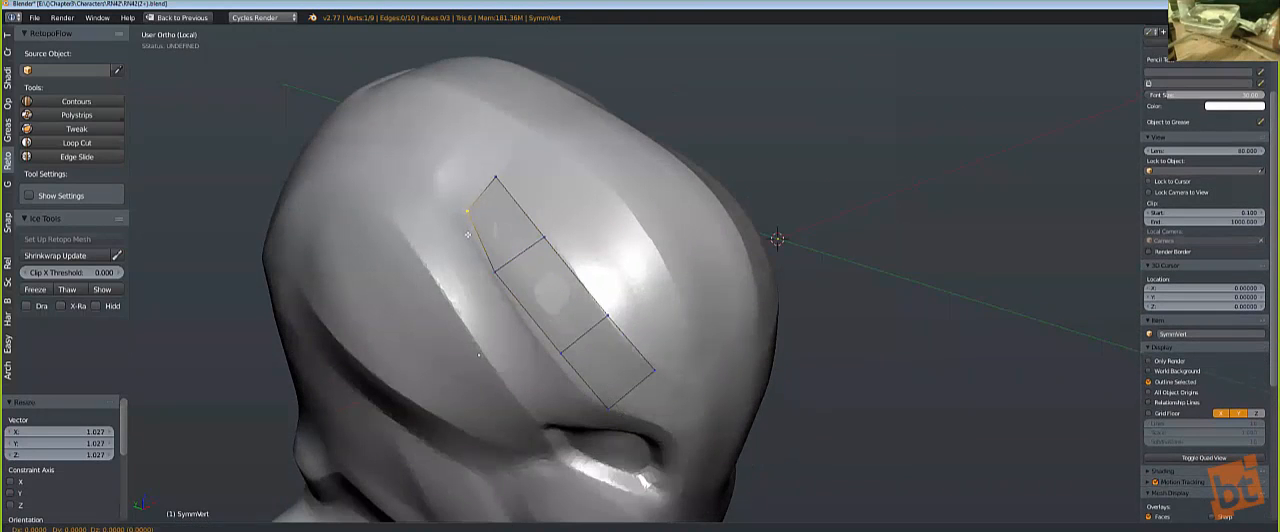
left_click(547, 316)
right_click(568, 347)
key("g")
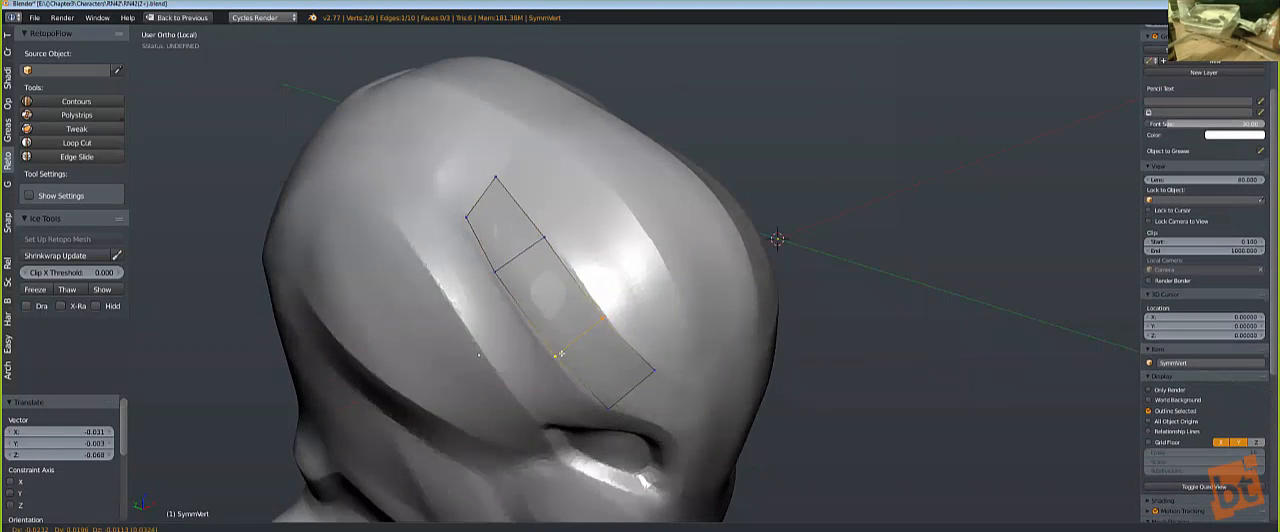
left_click(600, 310)
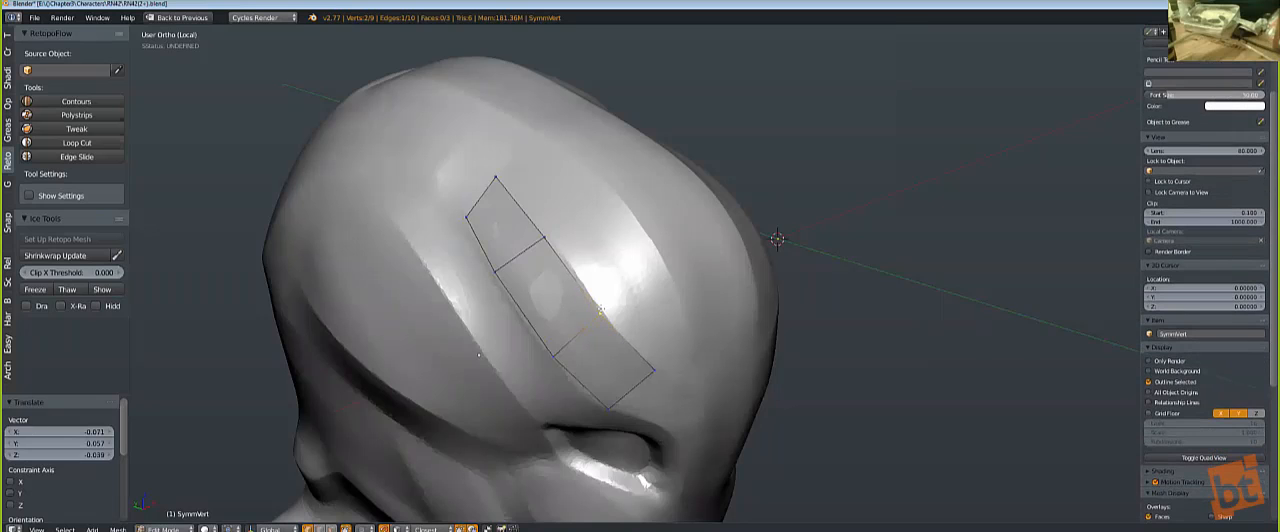
right_click(602, 310)
key("g")
left_click(603, 308)
Step: Move the two corner vertices of the strip's lower end to turn it along the brow above the eye
middle_click_drag(648, 336, 620, 303)
right_click(566, 365)
key("g")
left_click(552, 357)
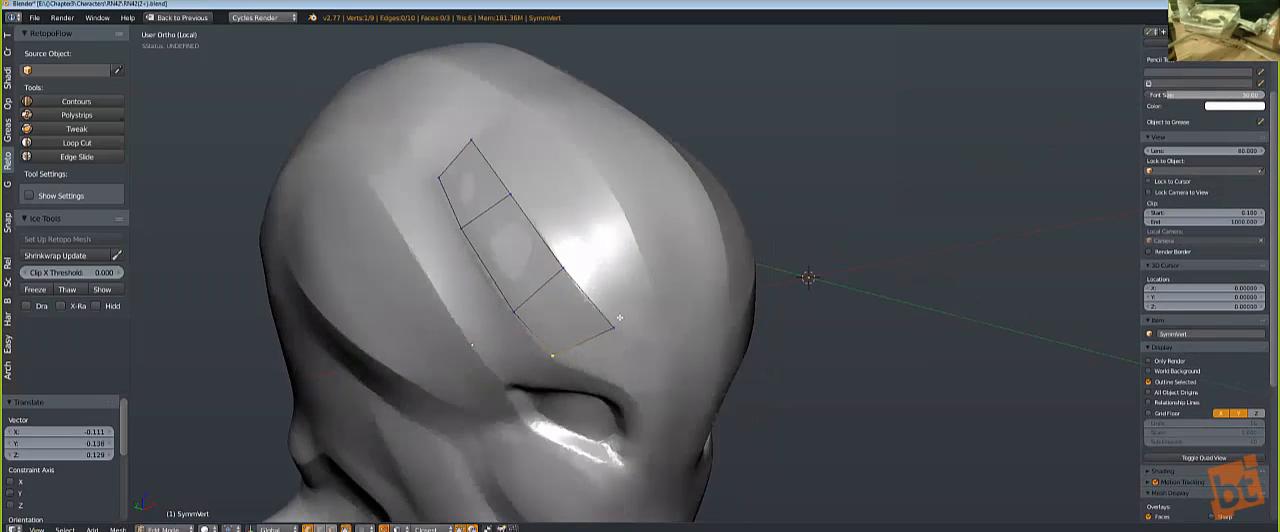
key("g")
left_click(579, 286)
Step: Extrude the strip's lower end edge by one quad along the brow and raise its upper corner
right_click(560, 350, "shift")
key("e")
left_click(608, 345)
right_click(600, 328)
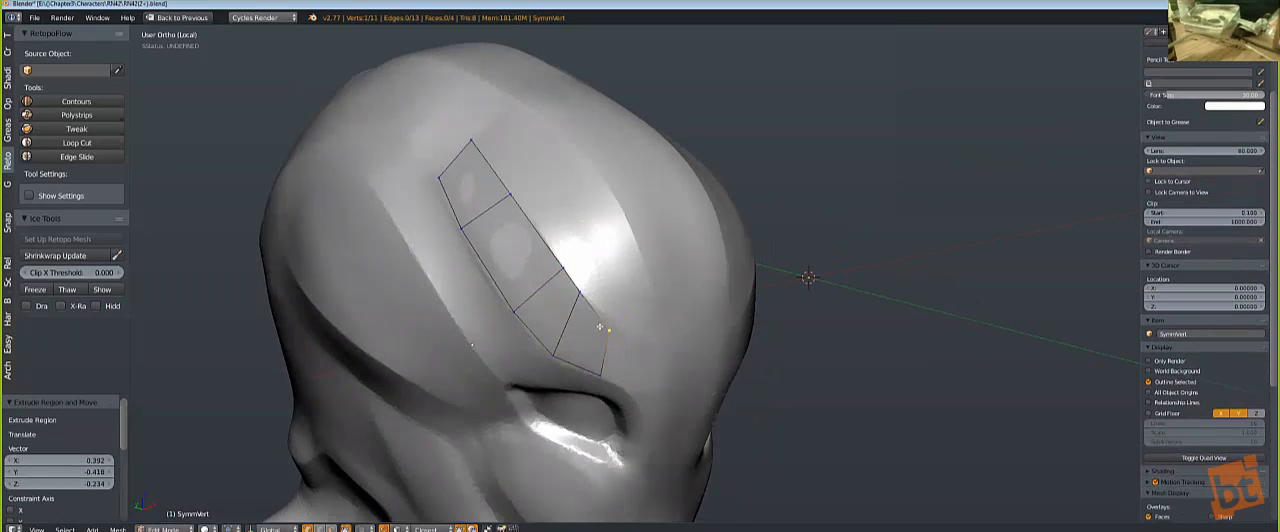
key("g")
left_click(609, 317)
Step: Extrude another quad toward the forehead's centre and reposition its corners along the brow line
right_click(607, 369, "shift")
key("e")
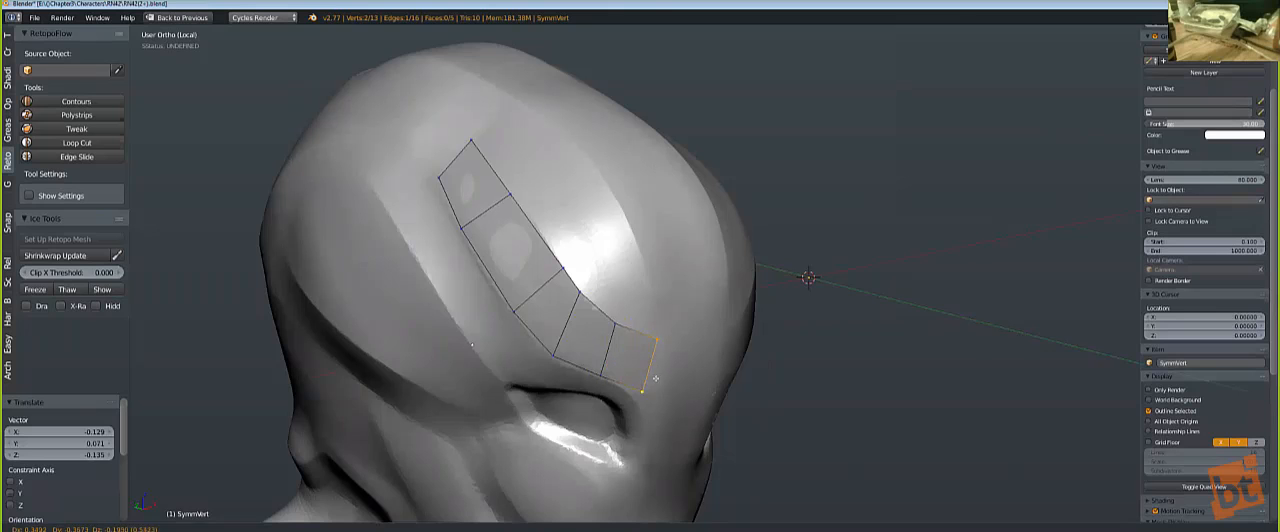
left_click(651, 374)
right_click(657, 346)
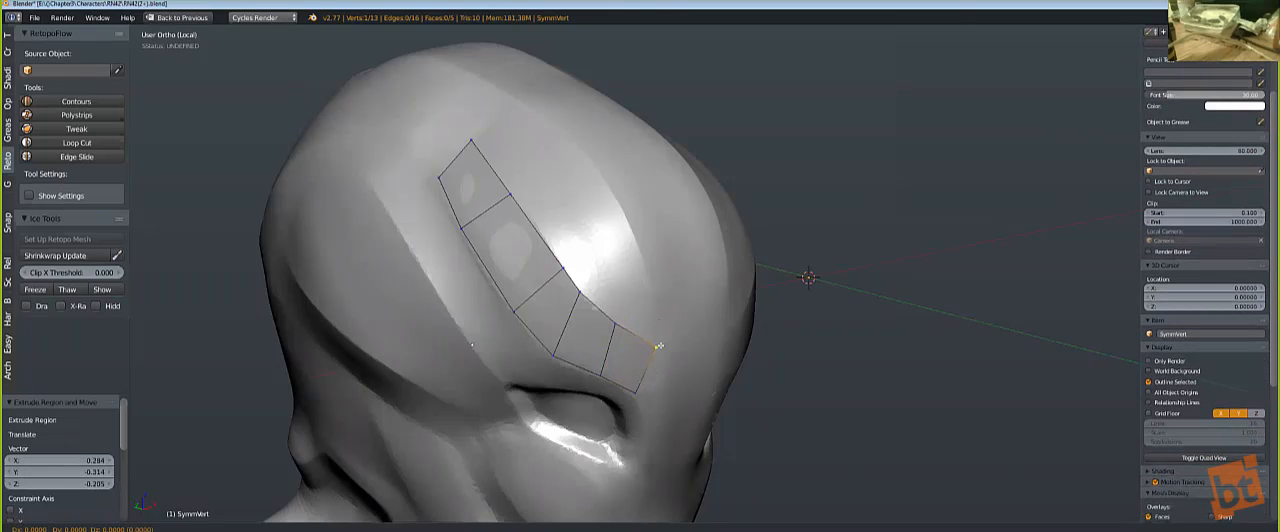
key("g")
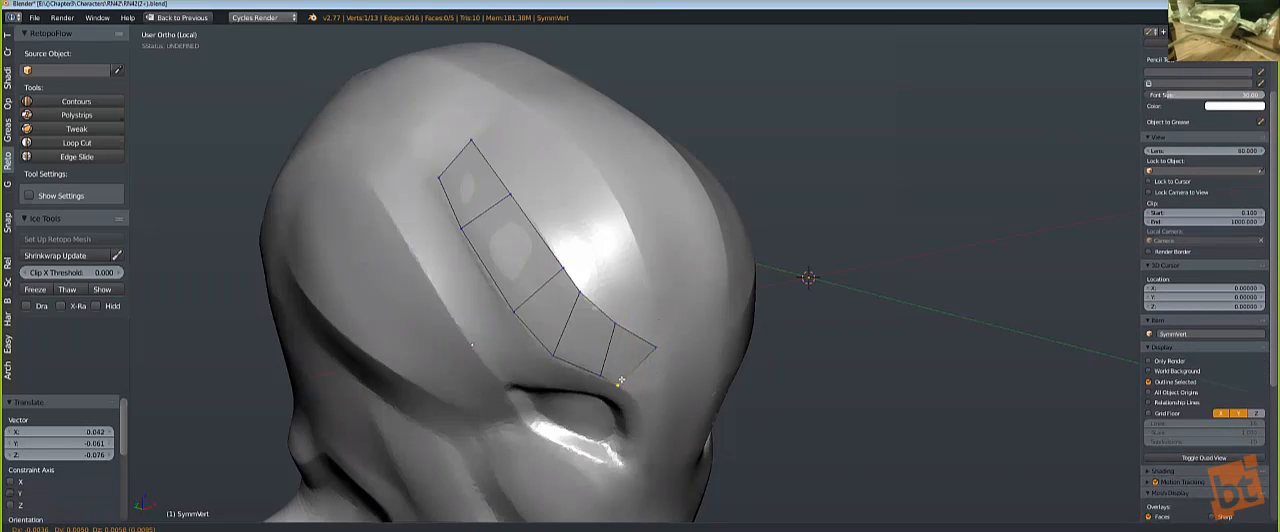
left_click(620, 326)
right_click(655, 347)
right_click(625, 381, "shift")
middle_click_drag(626, 379, 574, 330)
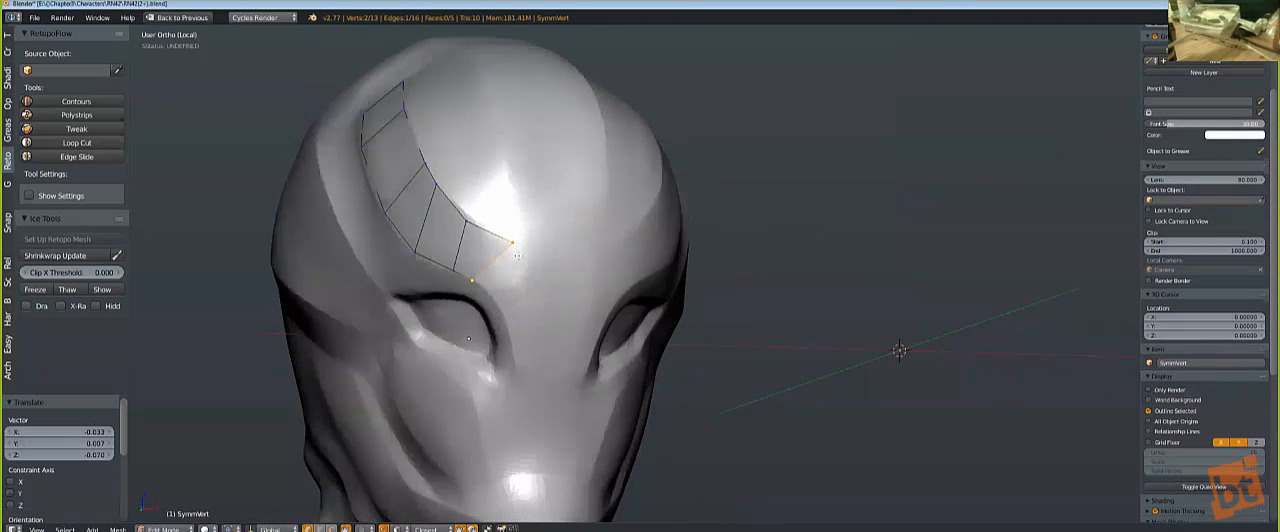
Step: Slide the upper corner of the strip's end back along its edge, and extrude one more quad above the eye
right_click(501, 237)
key("g")
key("g")
left_click(480, 238)
right_click(472, 277, "shift")
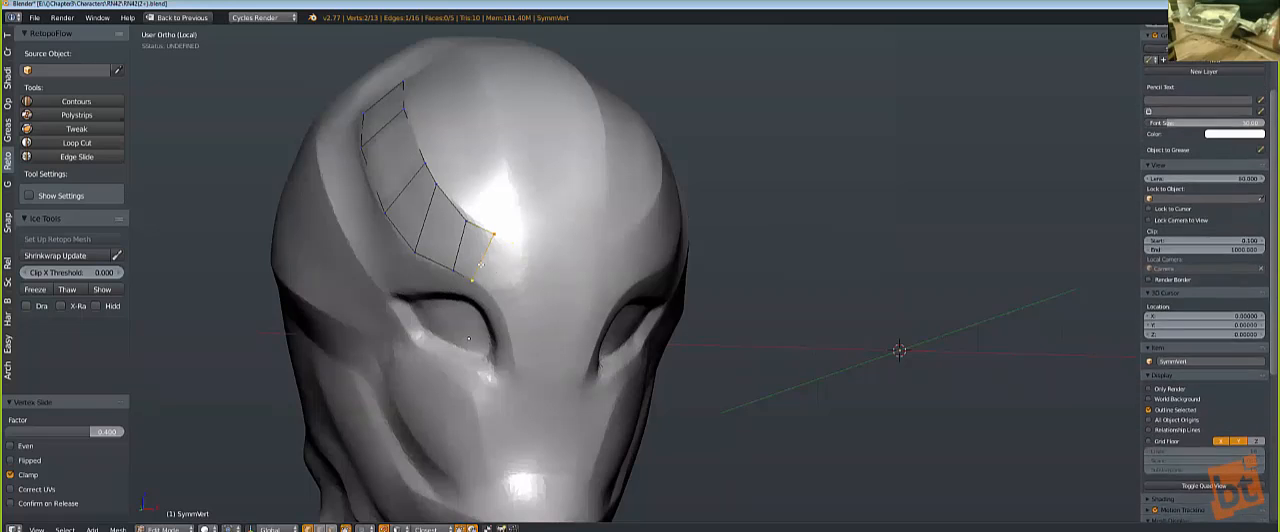
key("e")
left_click(525, 289)
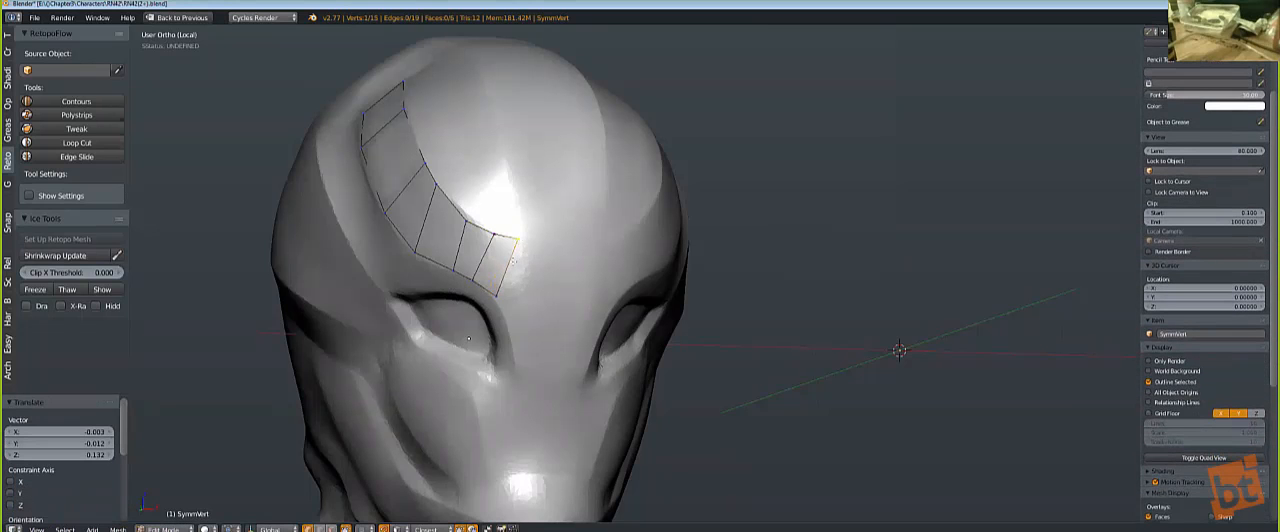
middle_click_drag(526, 289, 585, 317)
Step: Extrude the strip's end edge along the X axis toward the middle of the forehead by about 0.665
key("e")
key("x")
left_click(645, 314)
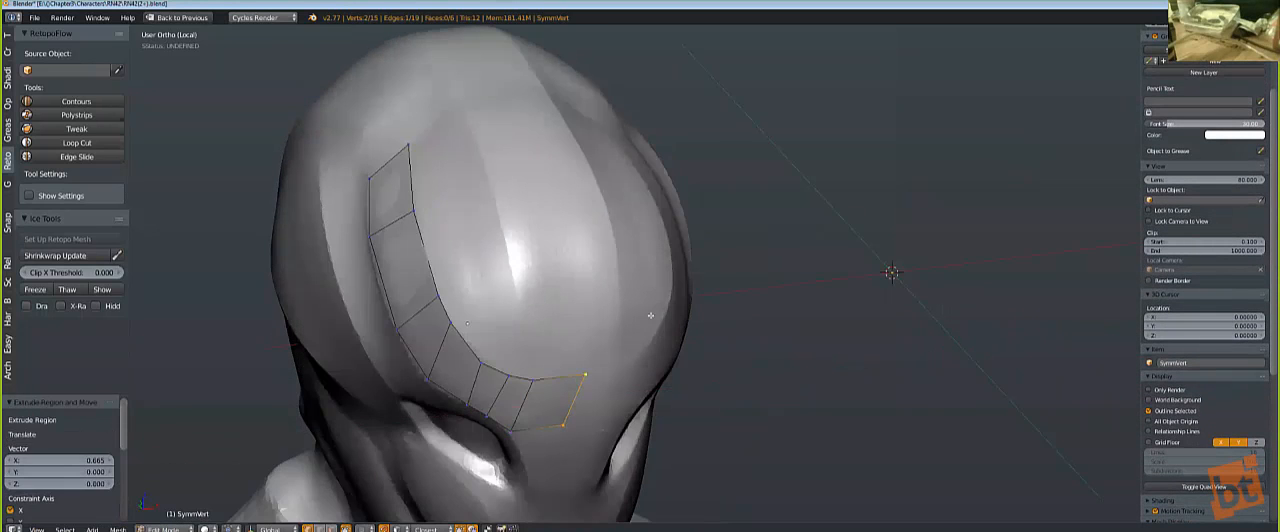
Step: Fill new quads inward from the inner corner of the brow strip and position their free vertices on the forehead
scroll(640, 317, "down", 1)
right_click(507, 348)
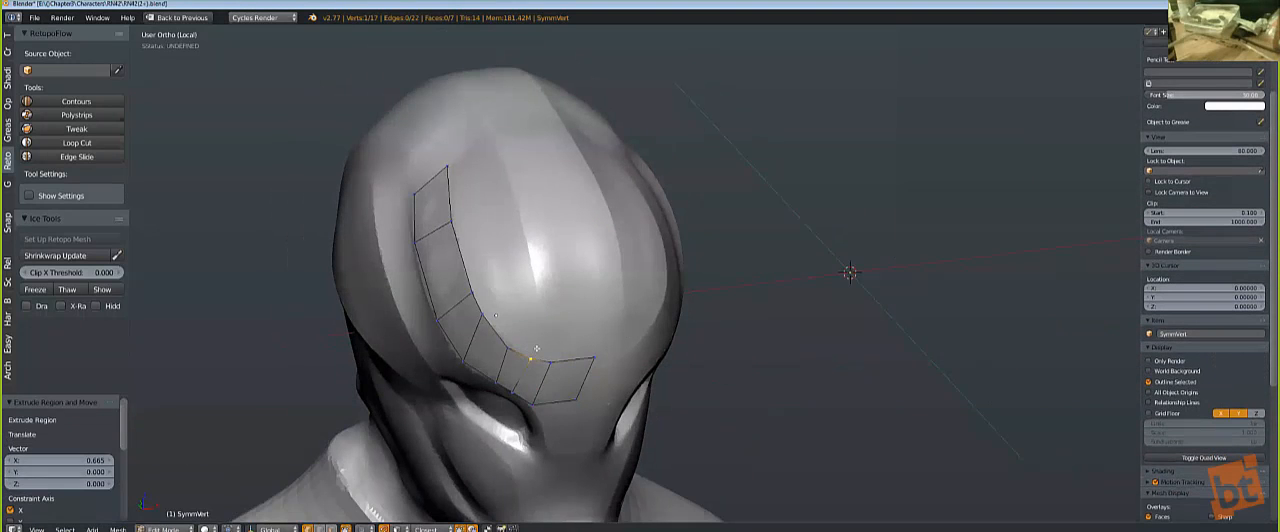
key("f")
left_click(562, 300)
key("f")
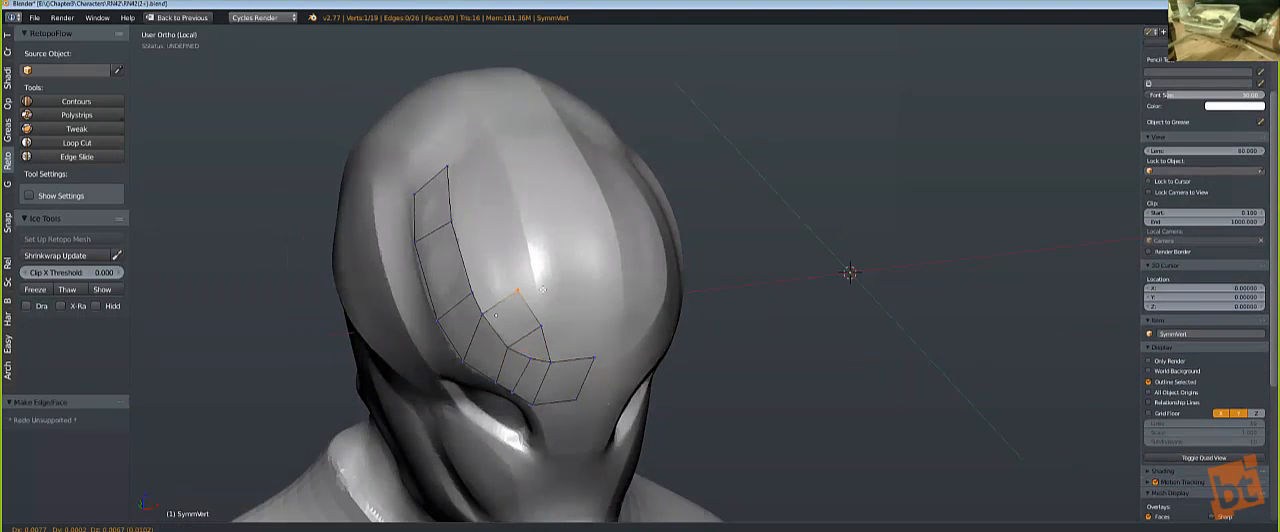
left_click(540, 285)
key("f")
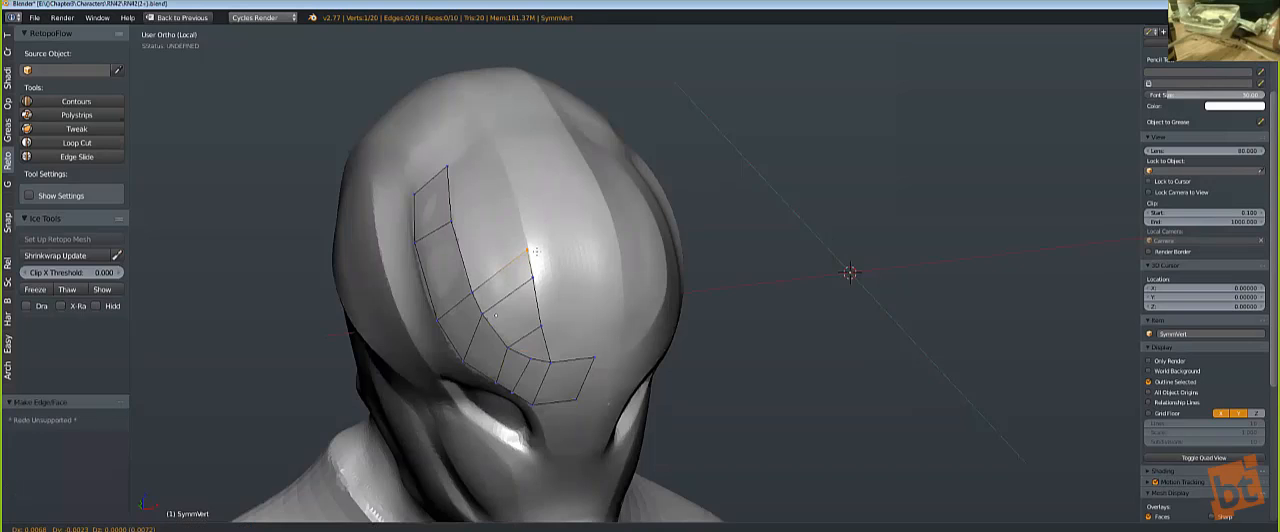
Step: Continue filling the second column of quads up to the strip's top end, and place its top inner vertex on the sculpt
left_click(483, 288)
key("f")
left_click(514, 183)
middle_click_drag(514, 183, 535, 253)
key("f")
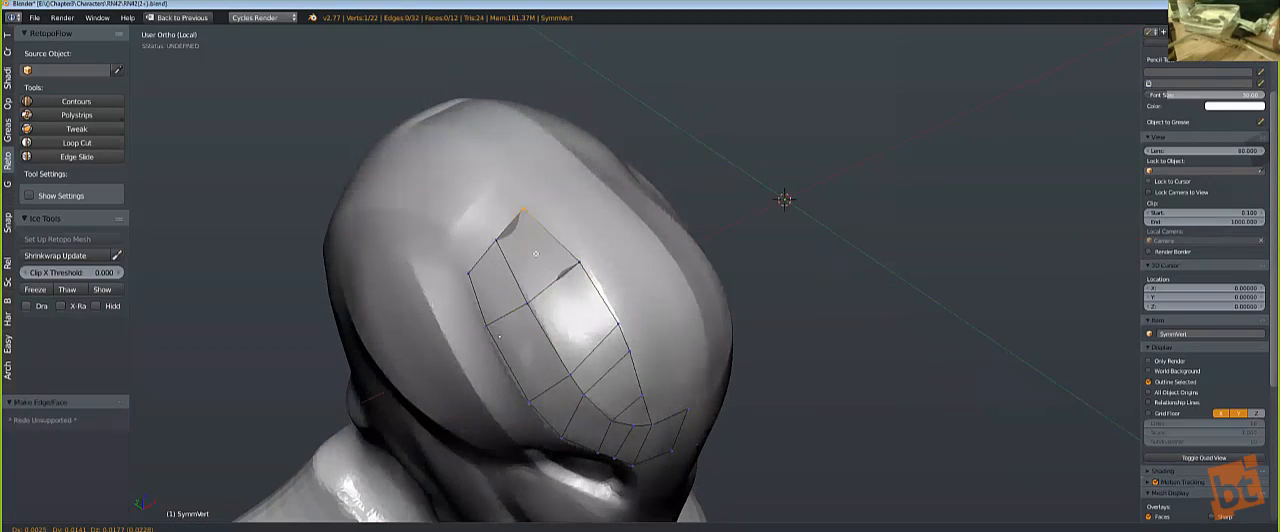
left_click(540, 241)
middle_click_drag(698, 272, 811, 303)
scroll(758, 282, "down", 3)
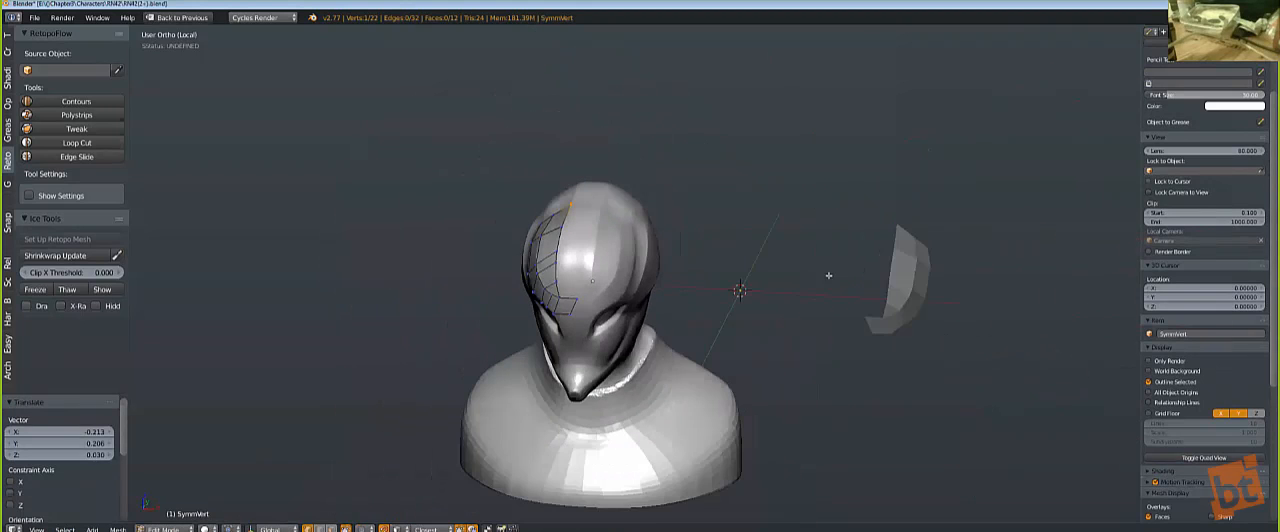
Step: Leave mesh editing and snap the 3D cursor to the helmet head sculpt
key("Tab")
scroll(771, 289, "up", 2)
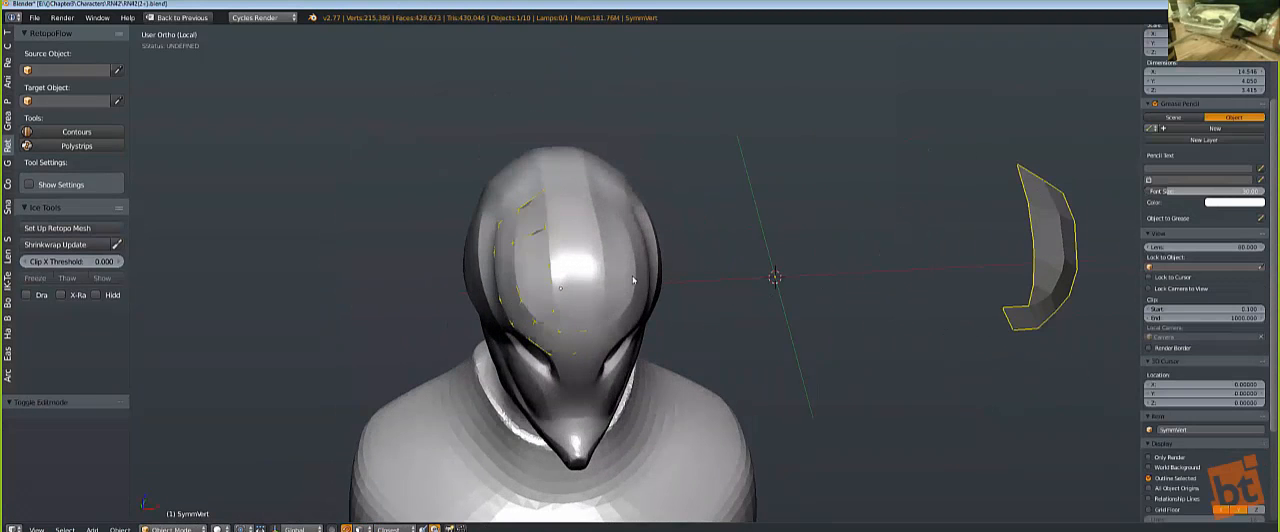
key("z")
right_click(632, 279)
key("shift+s")
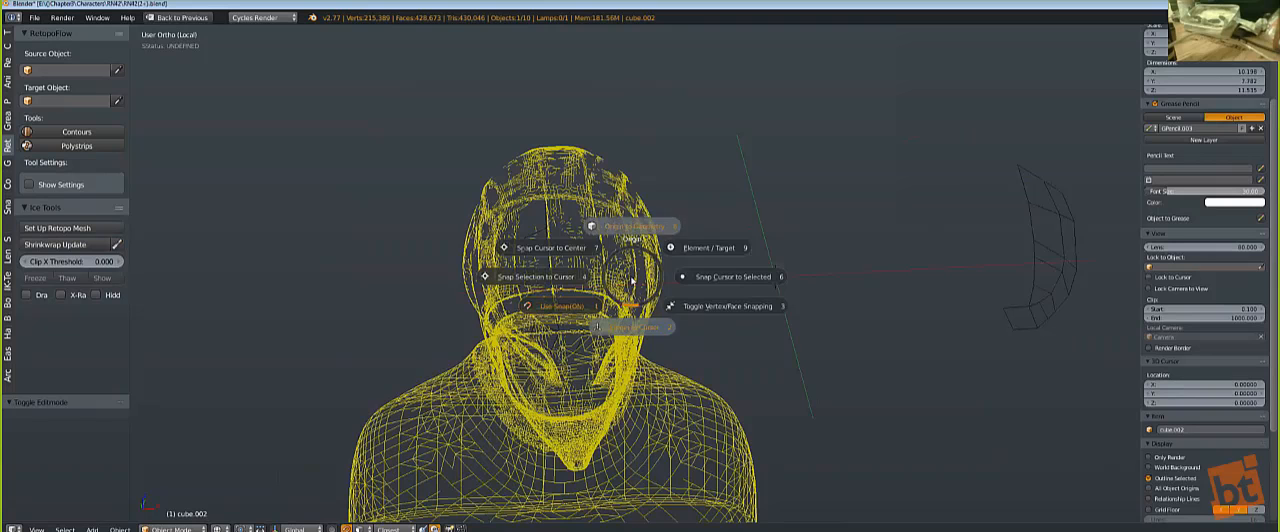
left_click(709, 282)
Step: Set the retopology strip's origin to the 3D cursor so that its mirrored half falls on the other side of the head
key("z")
right_click(536, 289)
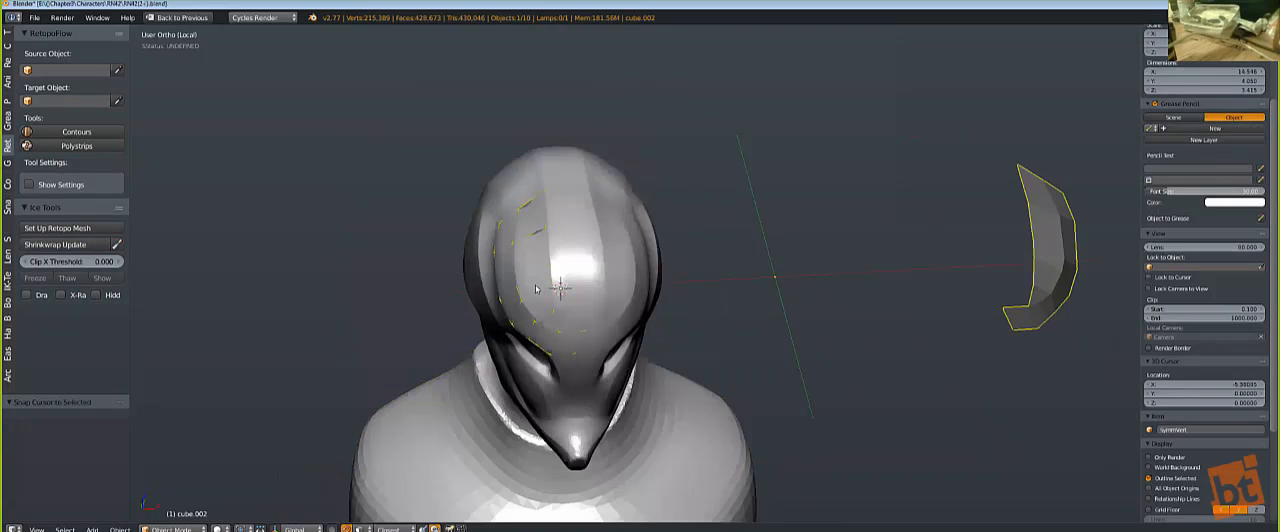
key("z")
key("shift+s")
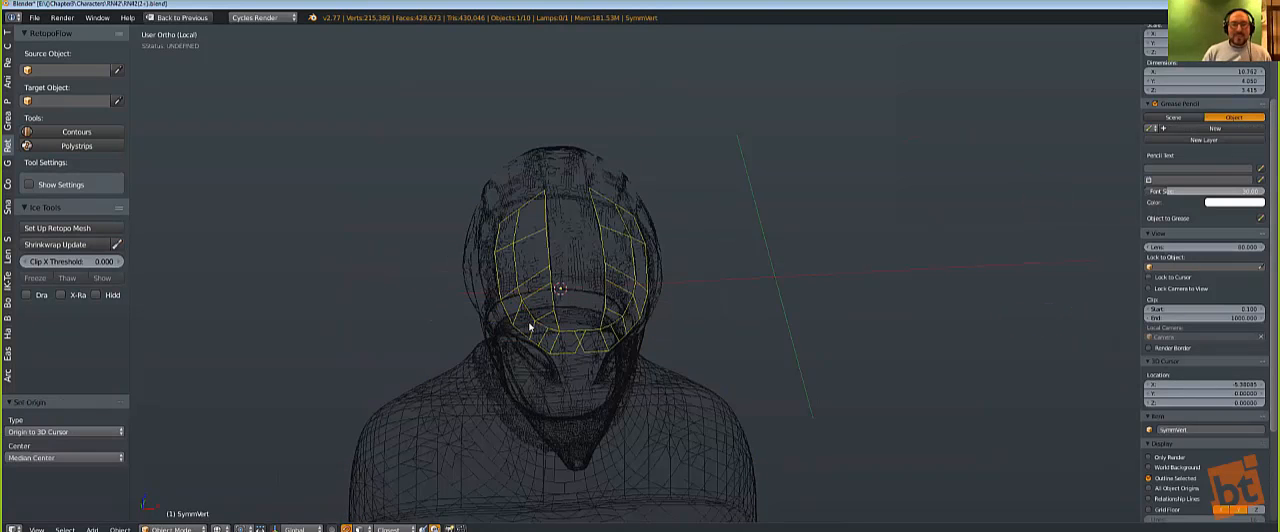
left_click(530, 326)
key("z")
Step: Fill a quad above the strip's brow end and move the end vertices along the X axis toward the forehead's centre
scroll(530, 326, "up", 2)
key("Tab")
right_click(525, 355)
key("f")
key("g")
left_click(557, 353)
right_click(560, 354, "alt")
key("g")
key("x")
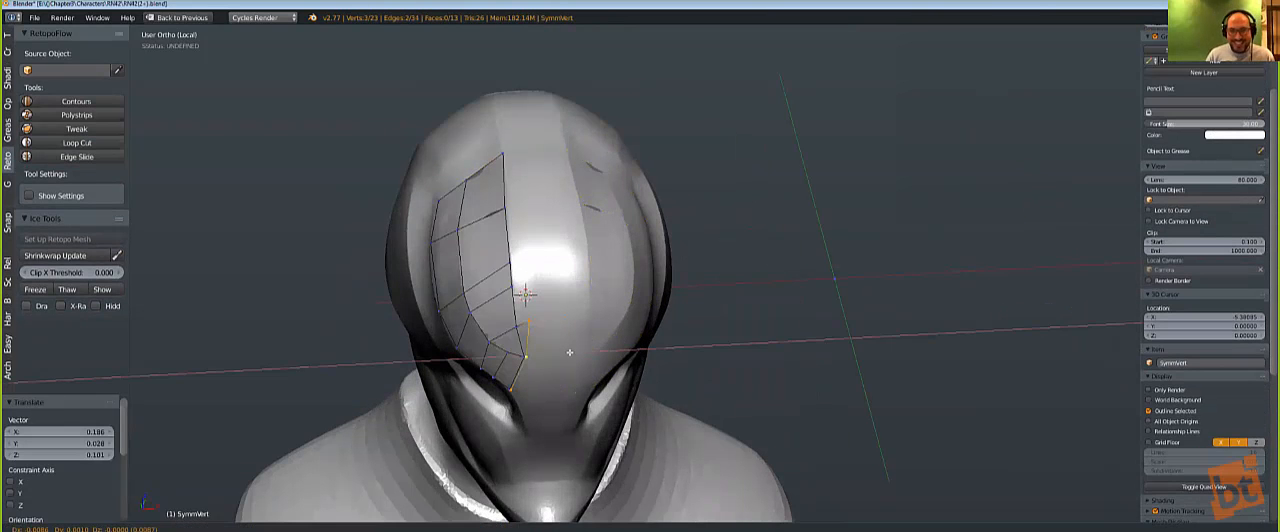
left_click(624, 354)
Step: Move the strip's end vertices along the X axis by about 2.251 so they meet the mirror centreline
key("Tab")
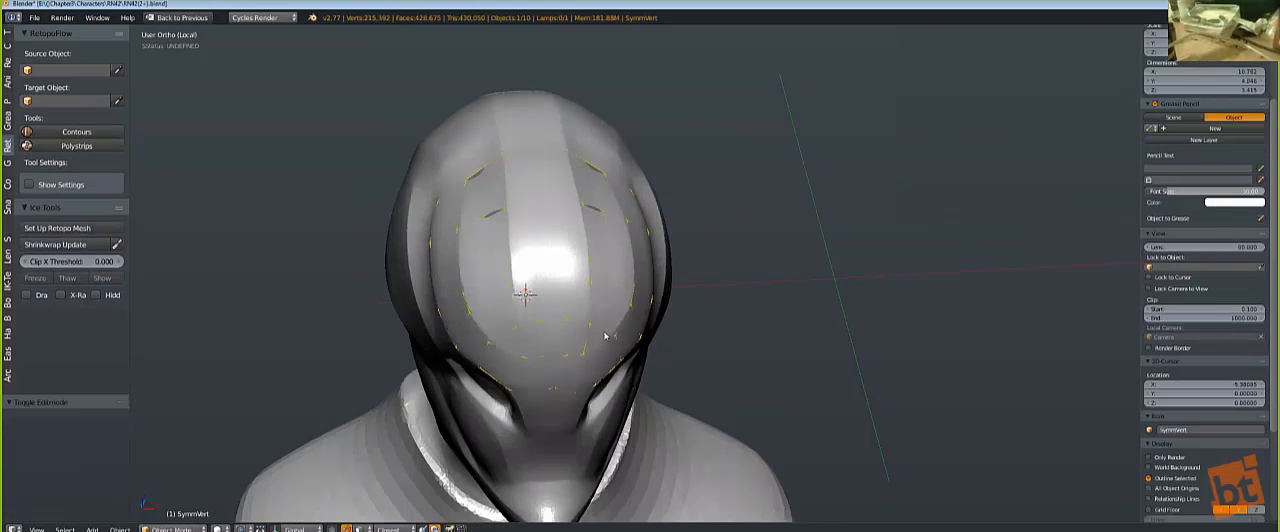
key("ctrl+shift+b")
left_click(563, 437)
key("Tab")
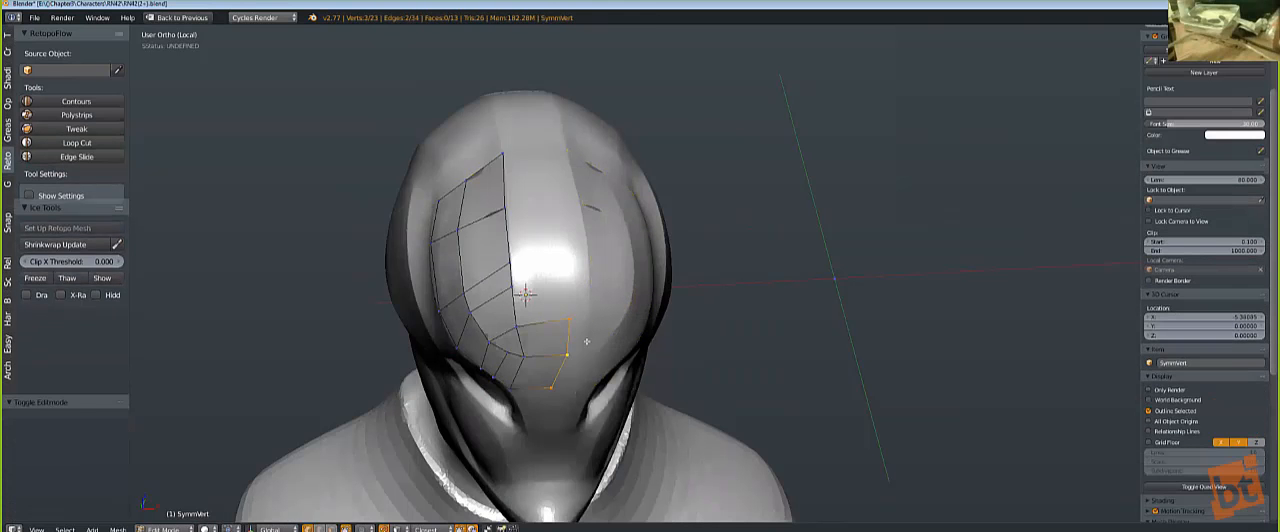
key("g")
key("x")
left_click(549, 368)
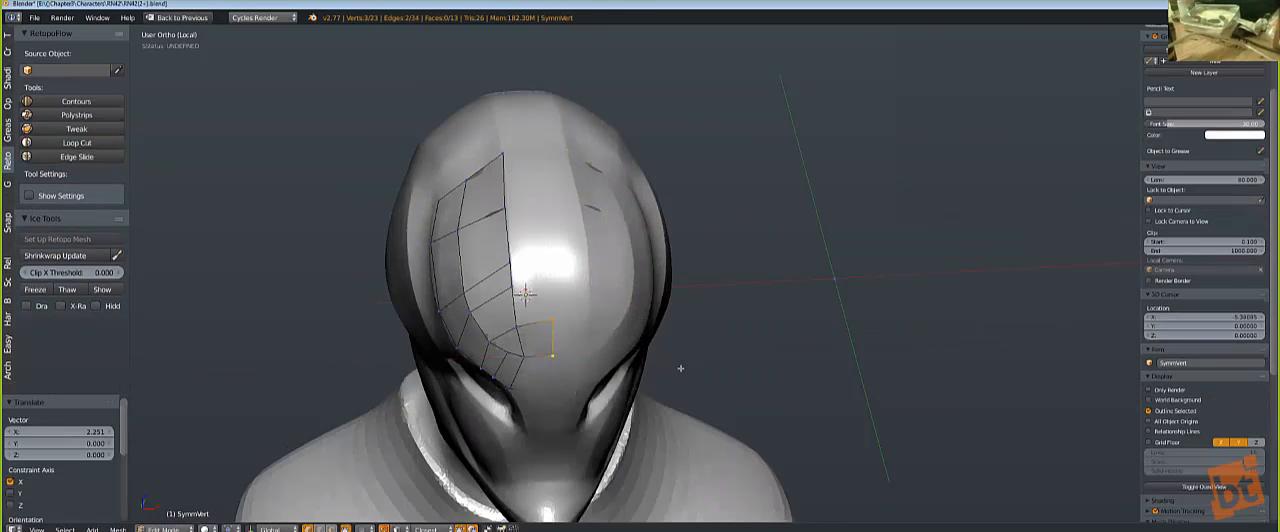
Step: Fill the column of quads along the mirror centreline from the brow up to the top of the patch
key("f")
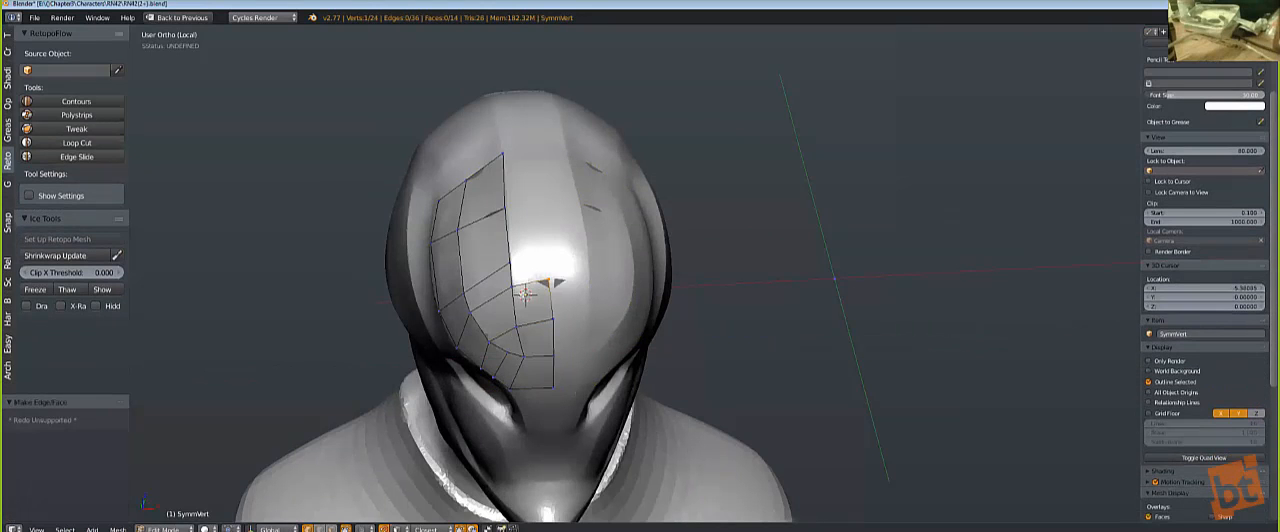
key("f")
key("f")
key("g")
left_click(520, 207)
key("f")
Step: Slide the edge row across the middle of the patch along its edges by a factor of about -0.400
middle_click_drag(481, 270, 570, 252)
right_click(577, 254, "alt")
key("g")
key("g")
left_click(576, 250)
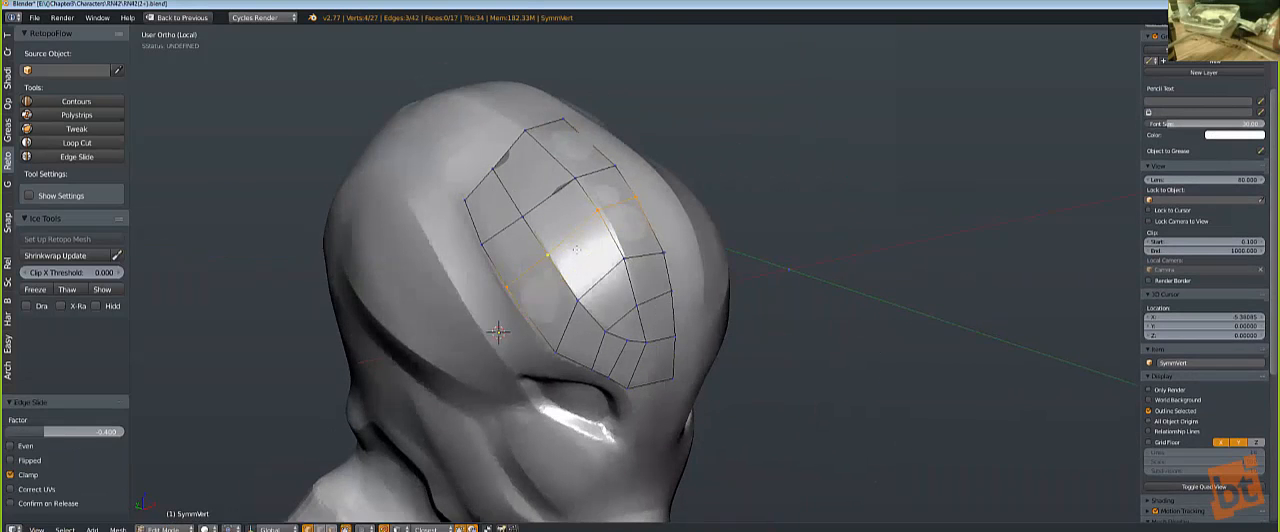
Step: Add one loop cut across the patch's upper quads and slide the neighbouring edge row to even out the spacing
key("ctrl+r")
left_click(561, 155)
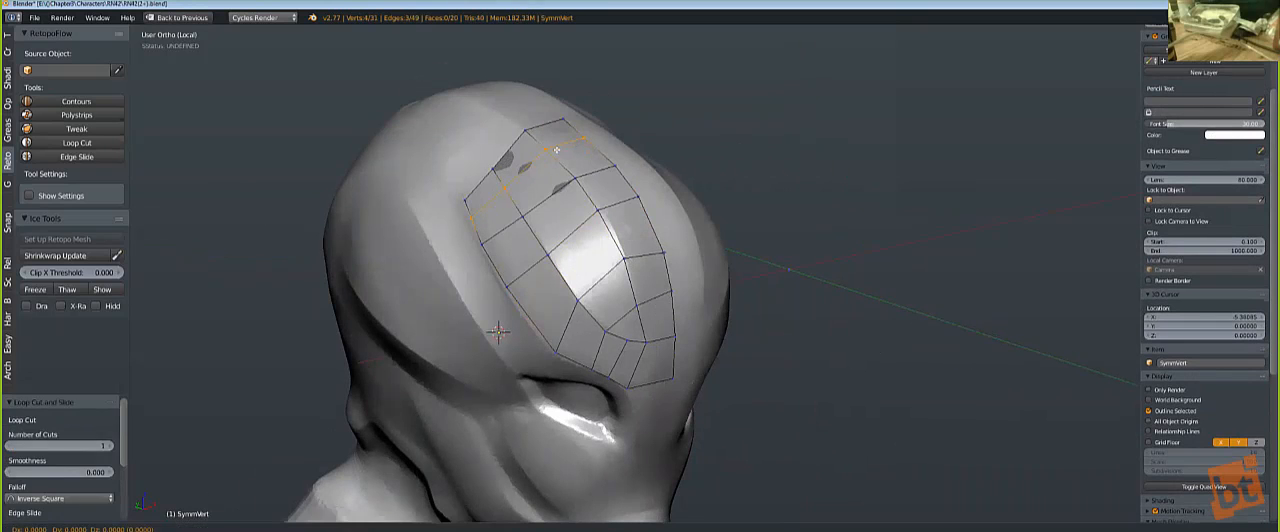
left_click(554, 236)
key("g")
left_click(508, 236)
right_click(510, 238, "alt")
key("g")
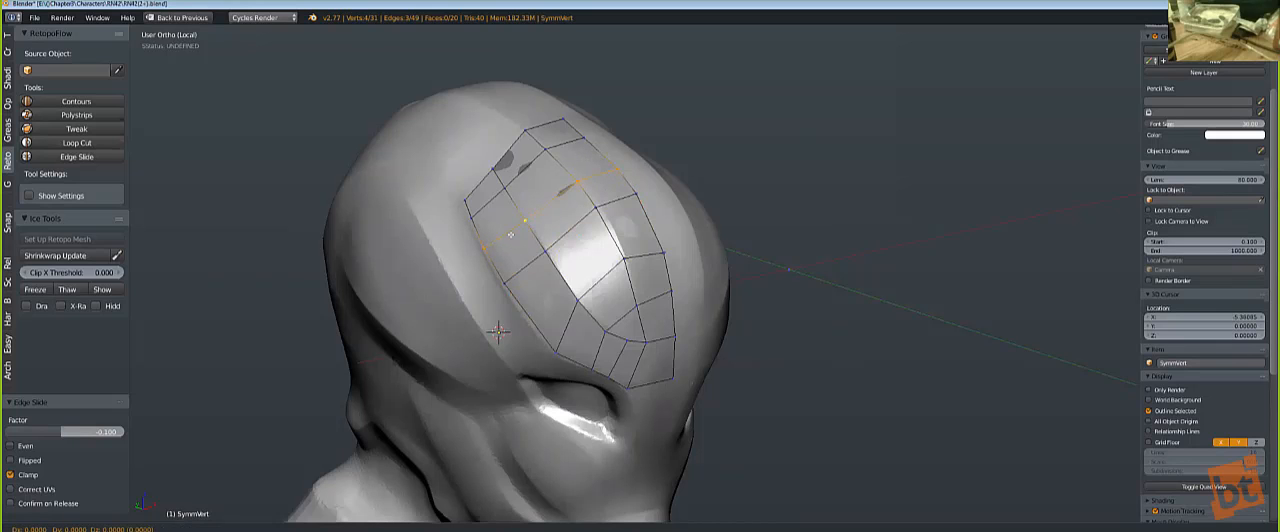
left_click(507, 233)
Step: Add one loop cut across the patch above the brow and slide the adjacent edge row by a factor of -0.100
key("ctrl+r")
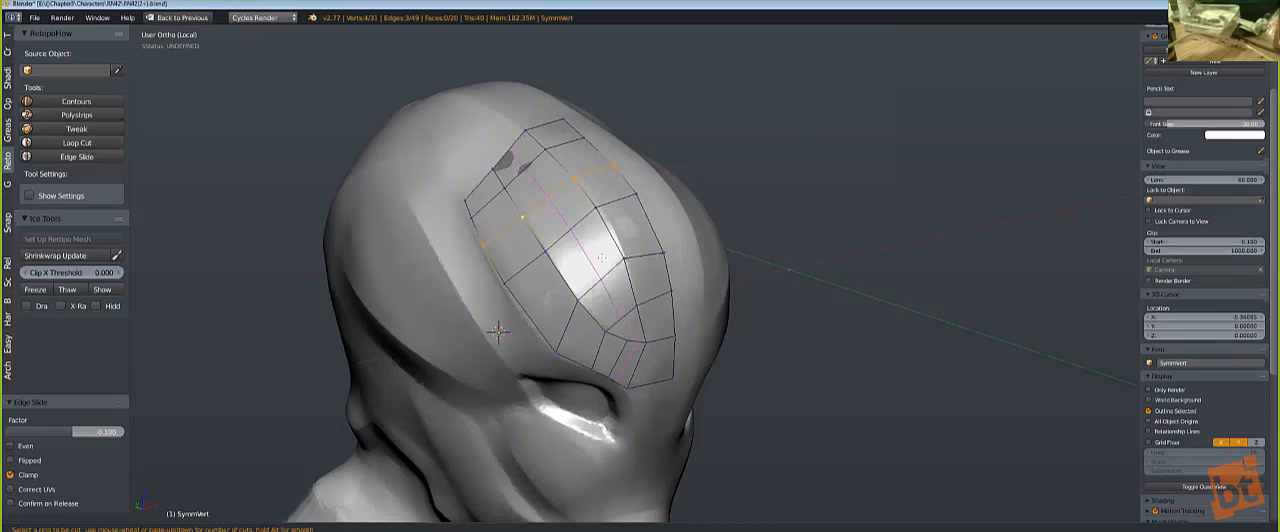
left_click(615, 231)
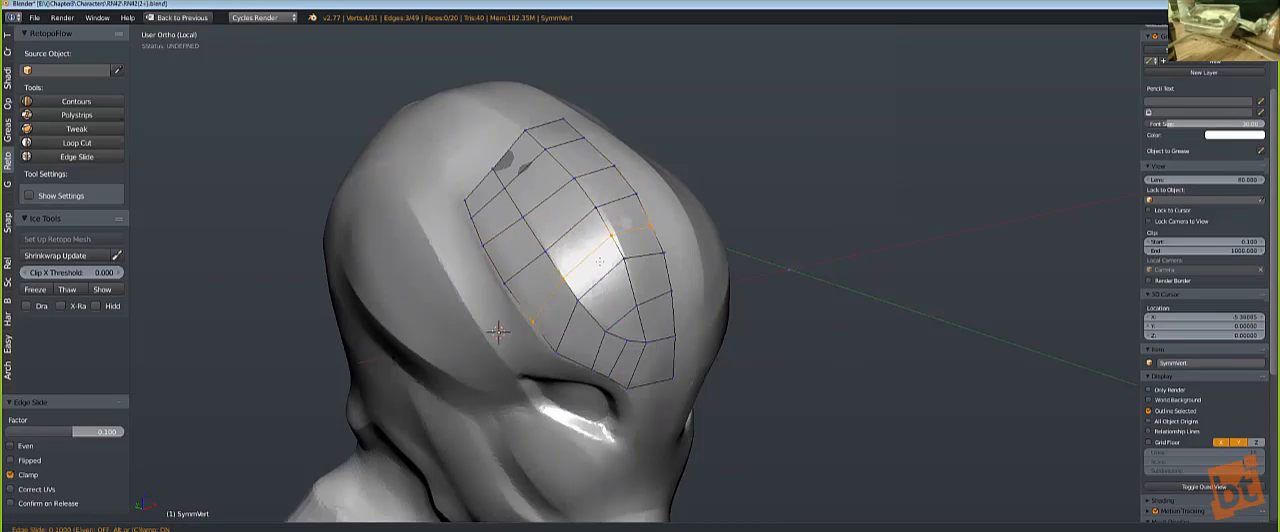
left_click(606, 280)
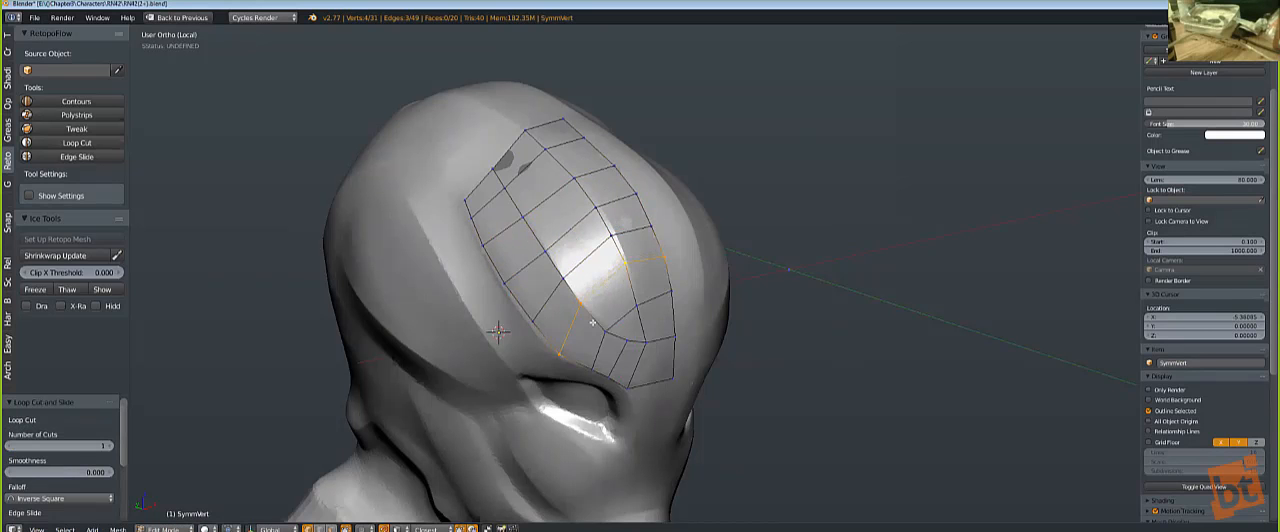
middle_click_drag(592, 322, 543, 290)
right_click(526, 329)
right_click(536, 277, "shift")
key("g")
key("g")
left_click(534, 275)
Step: Reposition the vertices of the quads above the inner corner of the eye
right_click(549, 340)
key("g")
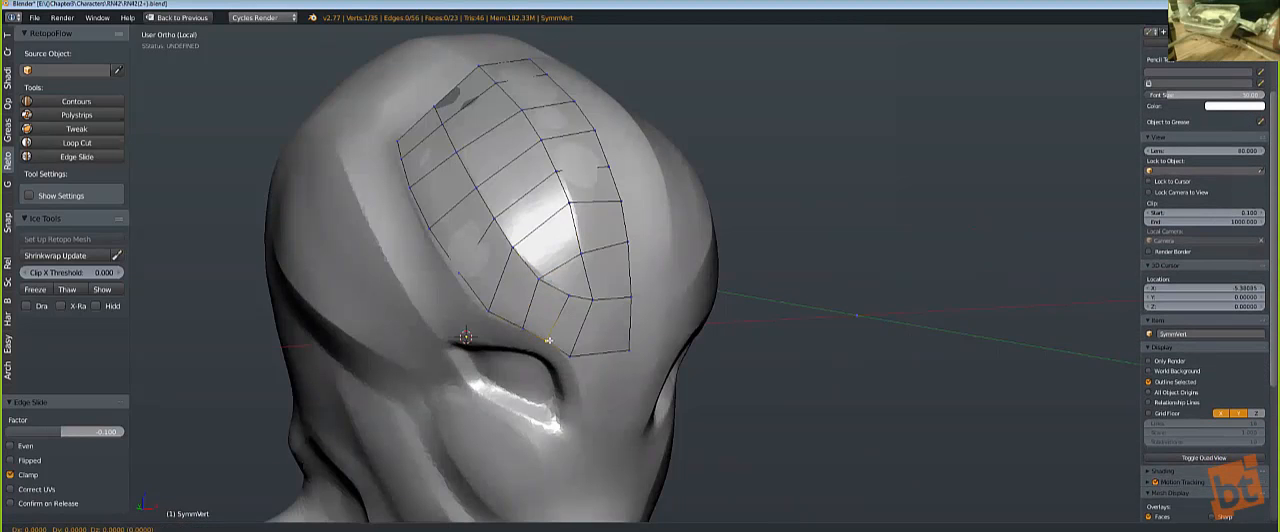
left_click(549, 340)
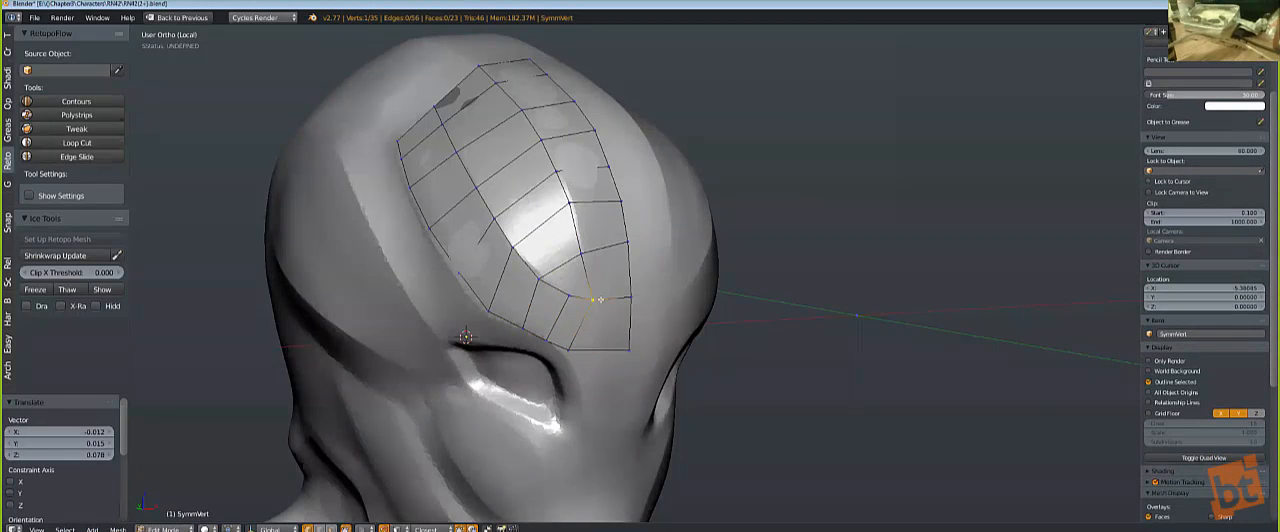
key("g")
left_click(563, 358)
Step: Extrude the patch's lowest centre edge down between the eyes to form three quads
right_click(630, 344, "shift")
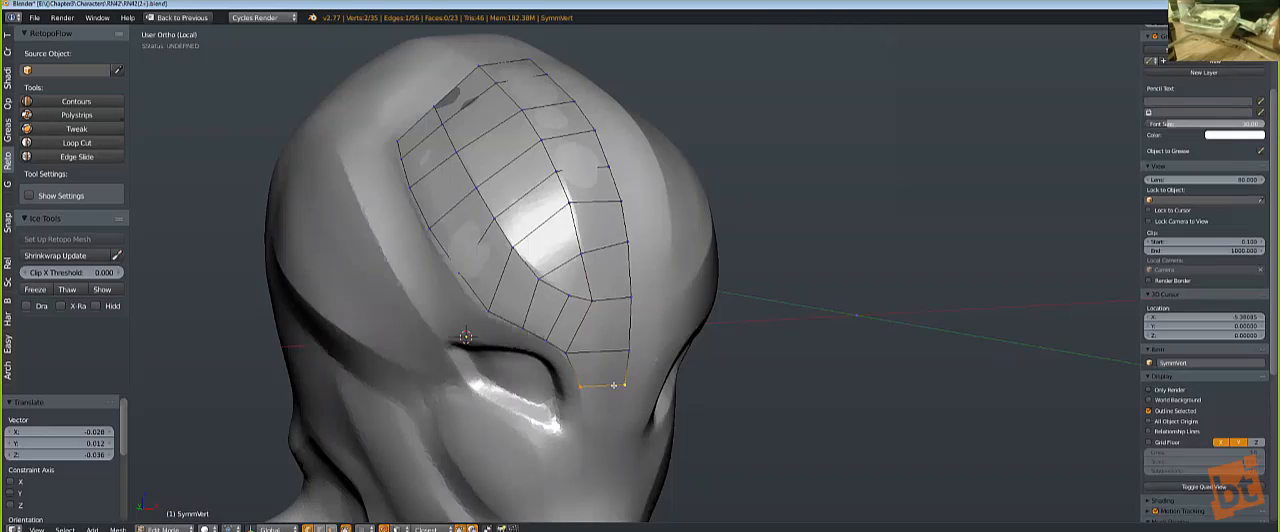
key("e")
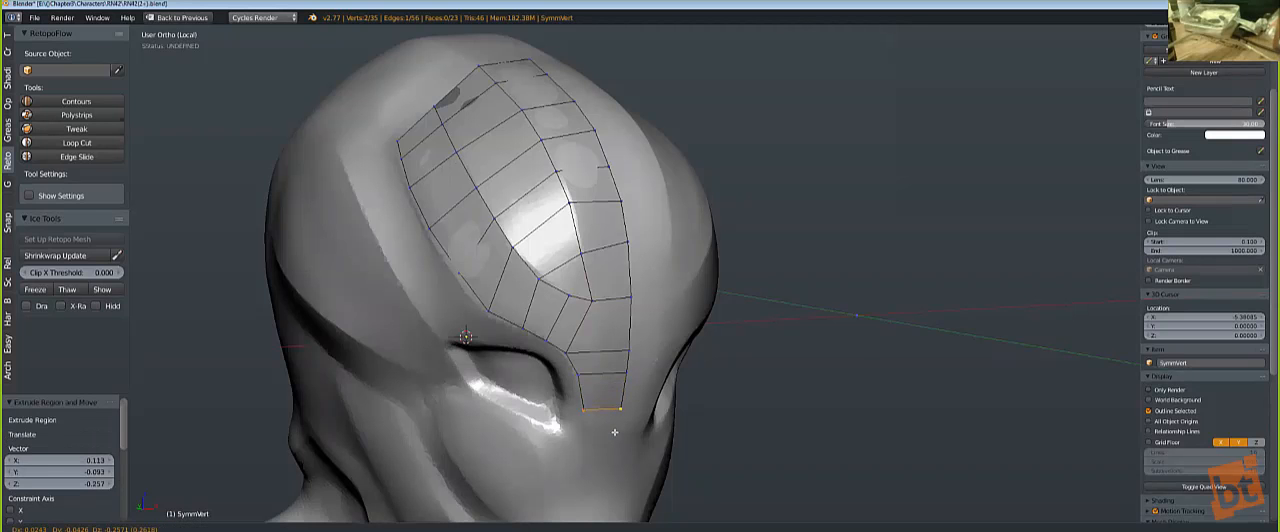
left_click(611, 395)
key("a")
Step: Reposition the uppermost centre vertex of the patch and an inner vertex below it on the crown of the head
middle_click_drag(609, 291, 553, 296)
scroll(553, 296, "up", 1)
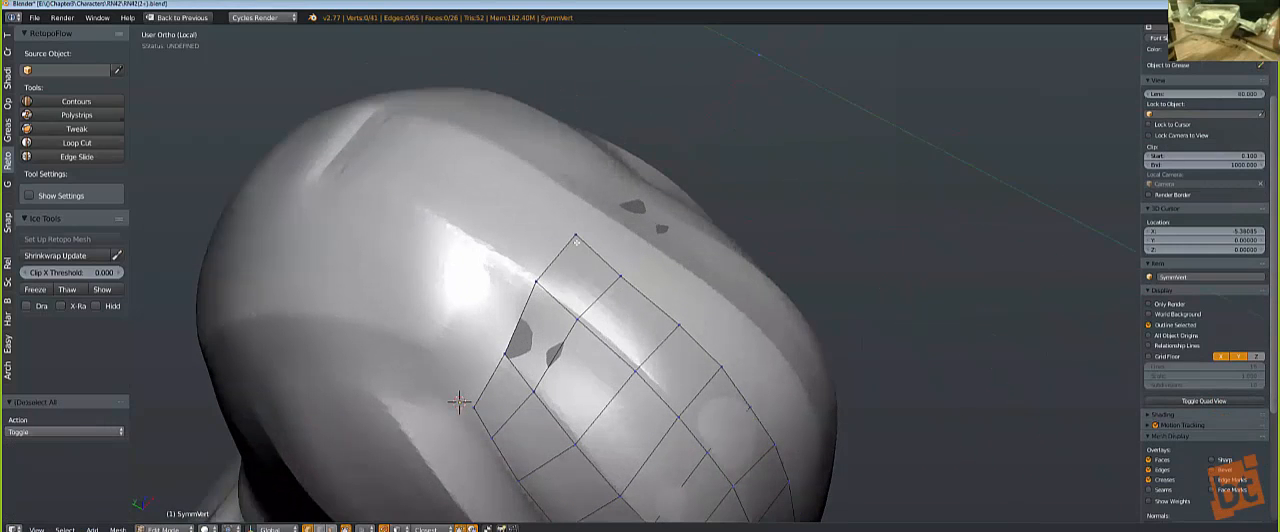
right_click(574, 241)
key("g")
left_click(568, 249)
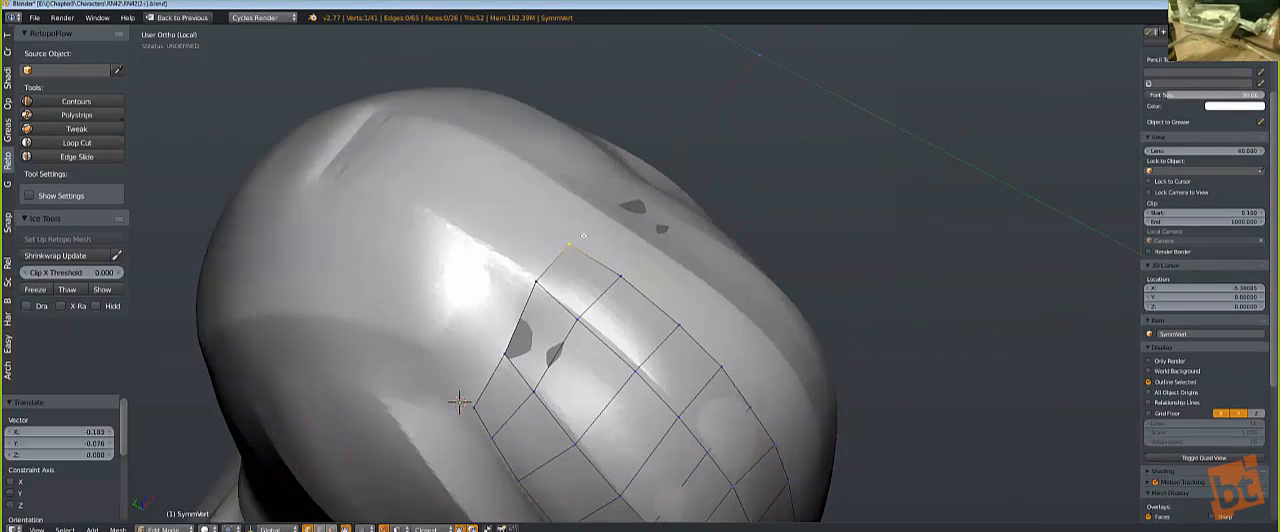
key("g")
left_click(543, 261)
right_click(580, 322)
key("g")
left_click(584, 319)
scroll(631, 375, "down", 3)
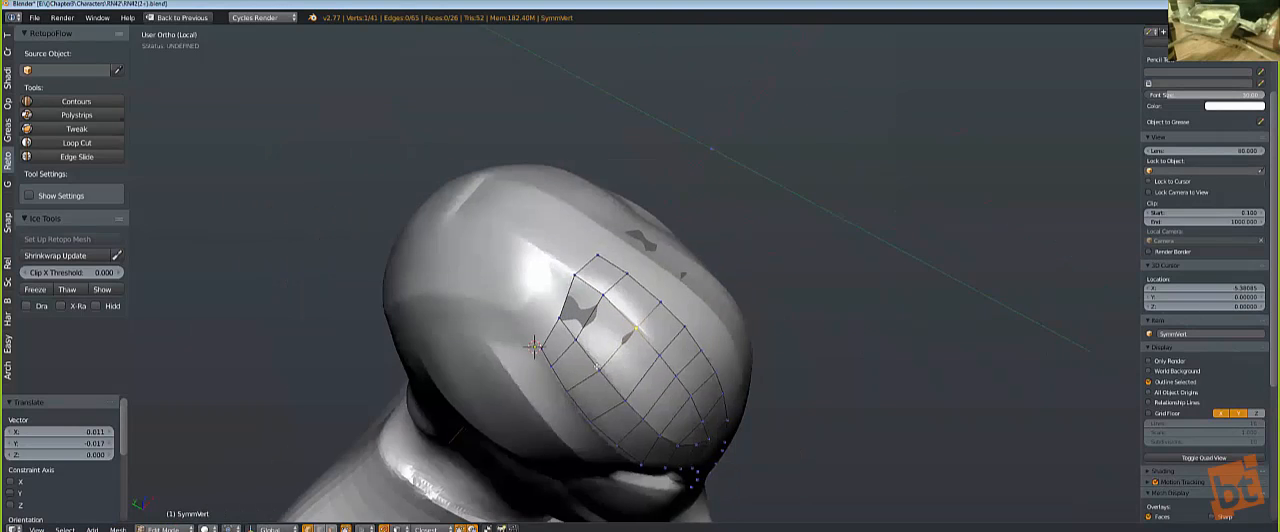
Step: Slide the edge rows above the brow and eye along their edges to space the quads more evenly
middle_click_drag(631, 375, 547, 325)
key("a")
key("a")
right_click(515, 355, "alt")
key("g")
key("g")
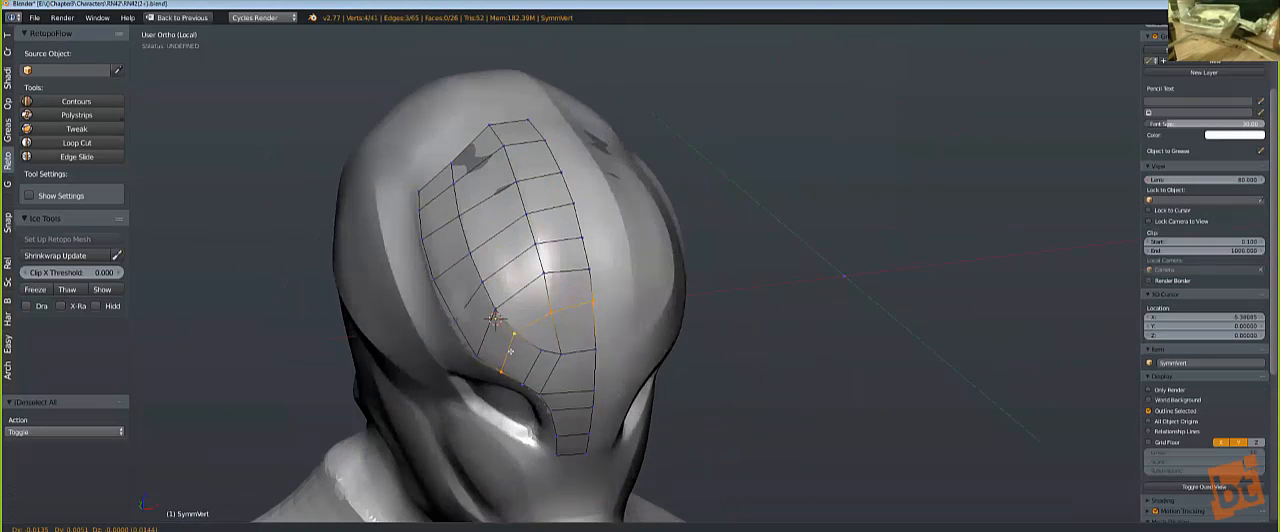
left_click(531, 366)
right_click(533, 358)
key("g")
key("g")
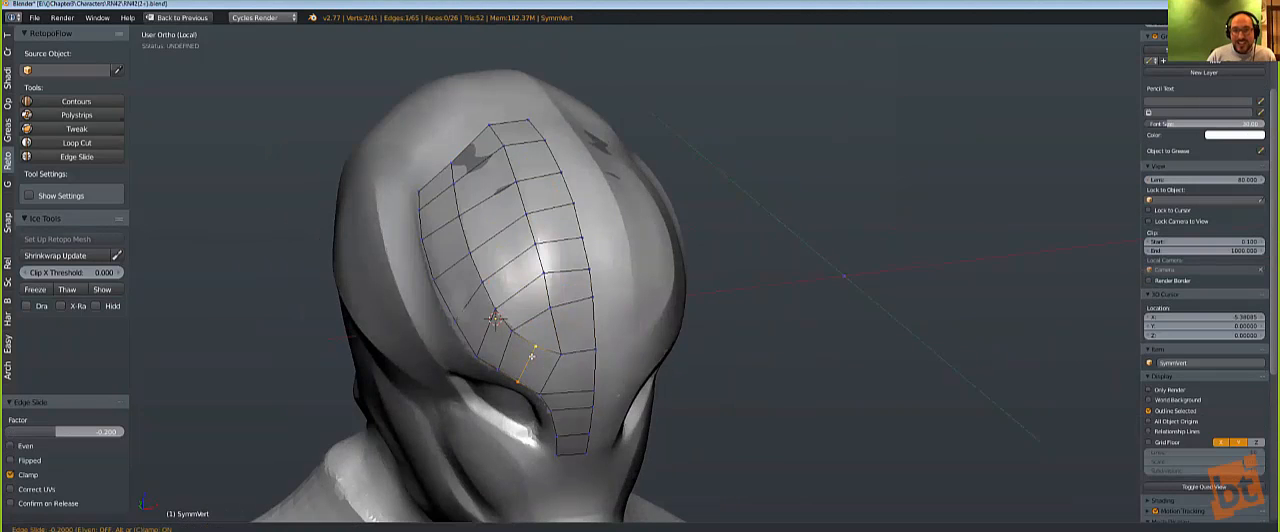
left_click(571, 270)
right_click(589, 267)
key("g")
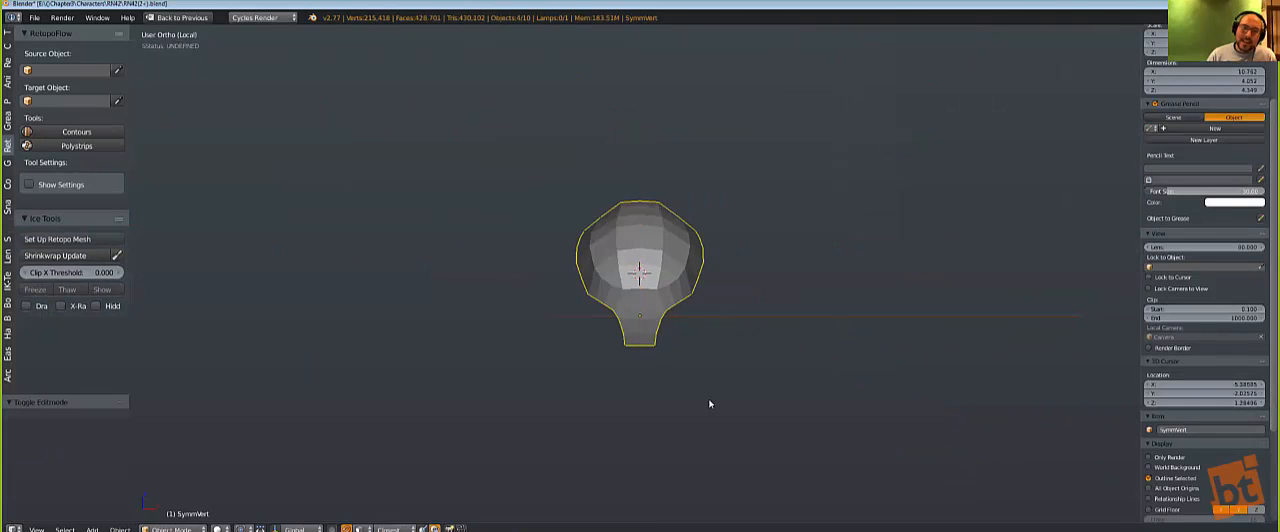
Step: Isolate the mirrored forehead patch and give it thickness with the Hard Ops Thick operation
middle_click_drag(710, 404, 692, 336)
scroll(660, 303, "up", 3)
key("Tab")
scroll(683, 332, "up", 1)
key("Tab")
key("q")
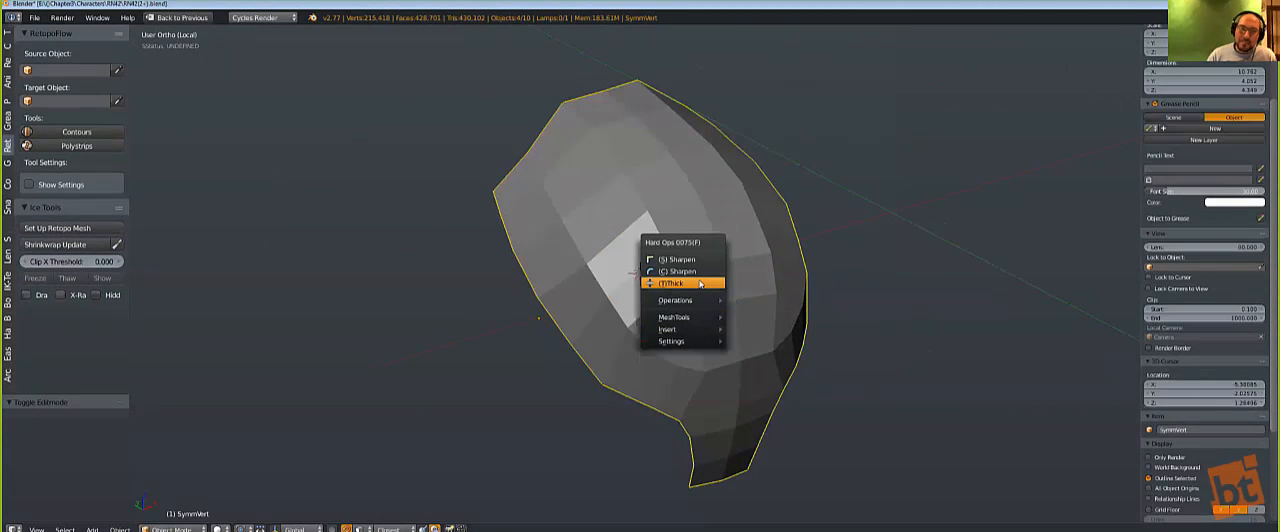
left_click(699, 284)
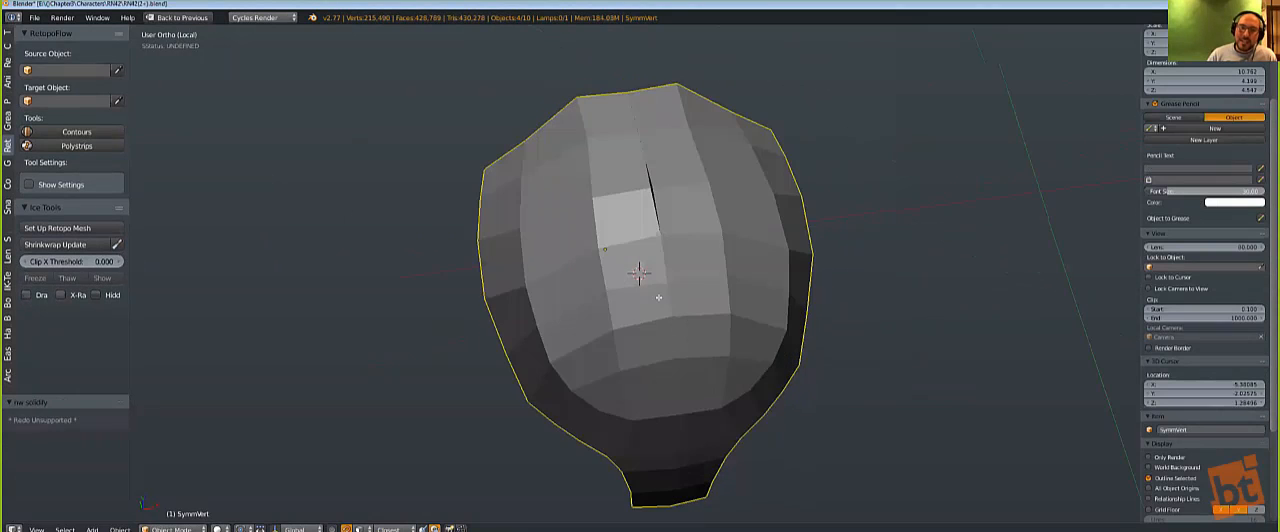
Step: Select the thickened patch's centreline edge loop and shift it along the X axis, finishing with a move of about -1.681
right_click(668, 262, "alt")
key("g")
key("x")
left_click(770, 262)
key("g")
key("x")
left_click(637, 272)
Step: Edge-slide the centreline loop by a factor of -1.000 and check the shell's centre seam in wireframe and solid shading
key("z")
middle_click_drag(640, 274, 681, 278)
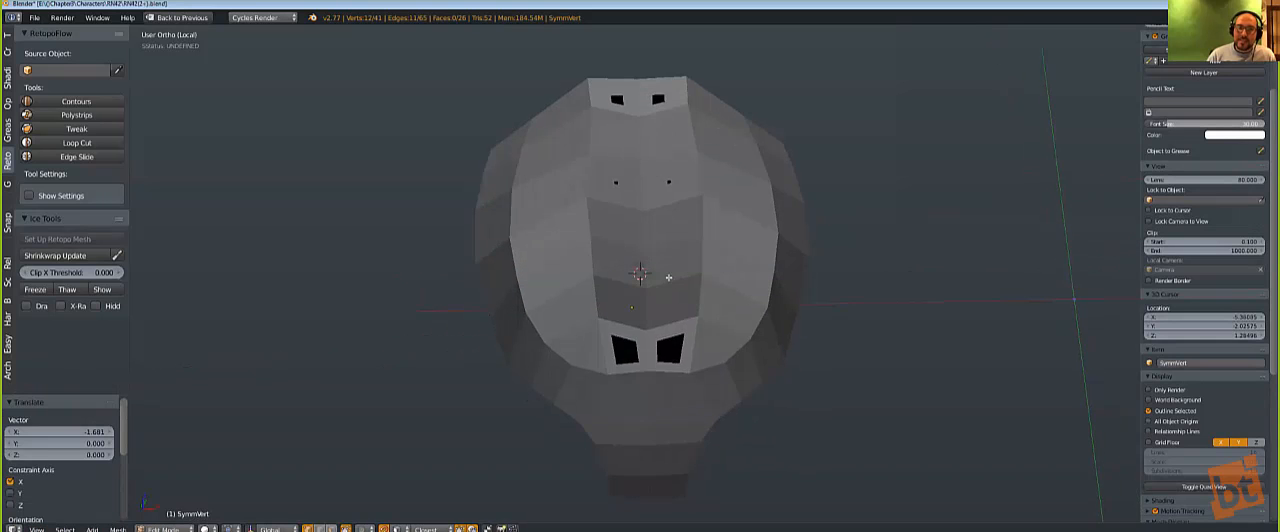
key("g")
key("g")
left_click(471, 306)
key("z")
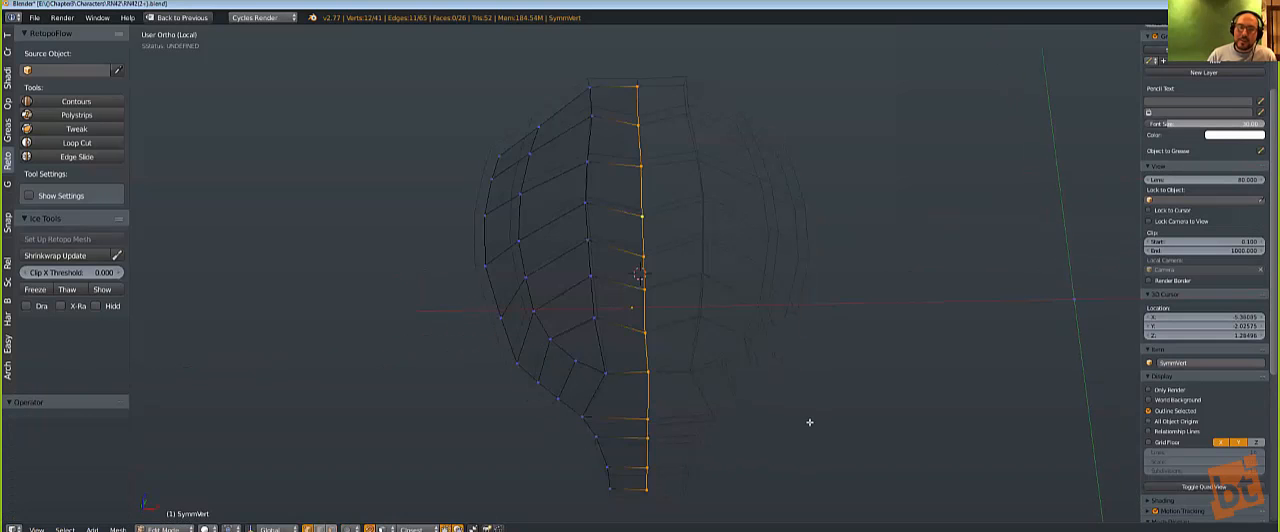
key("z")
middle_click_drag(849, 389, 834, 371)
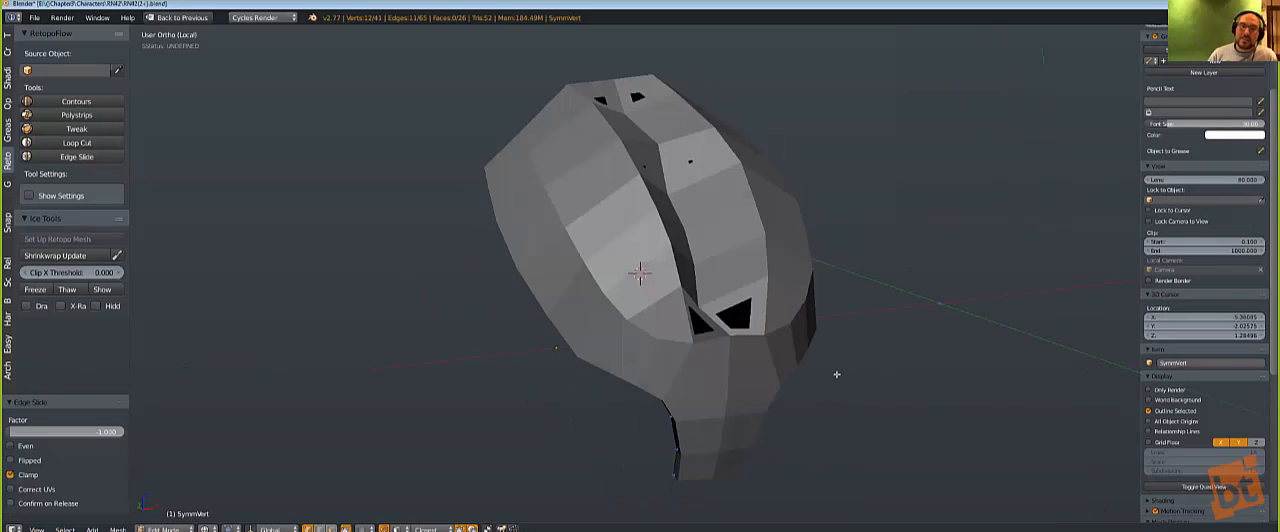
Step: Undo the centreline edge slide and move the shell's centreline loop 0.290 along the X axis
key("f")
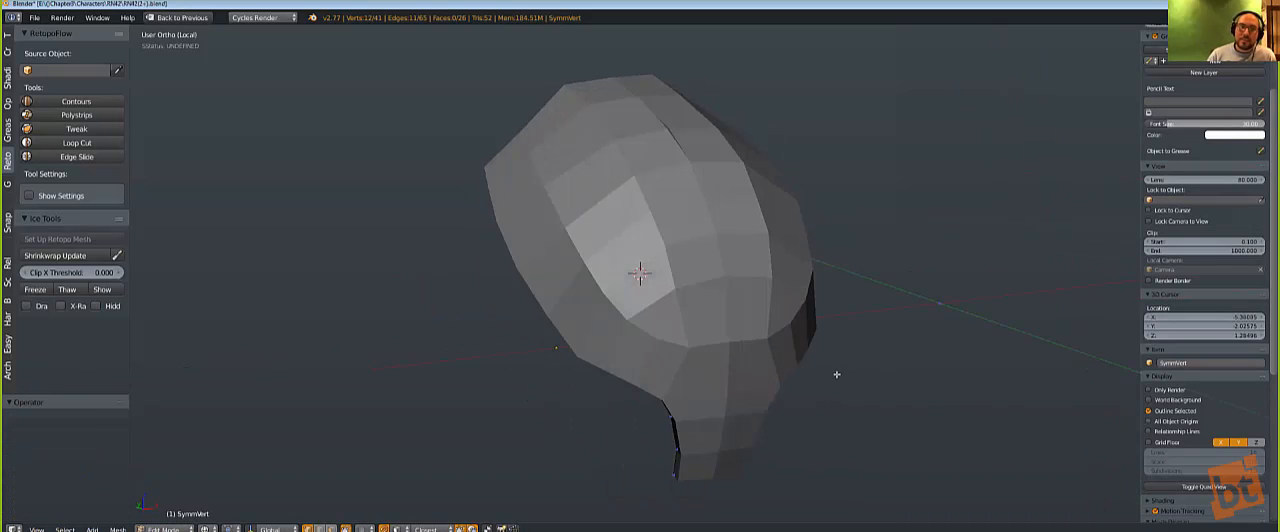
key("z")
middle_click_drag(836, 374, 823, 386)
key("g")
key("x")
left_click(776, 388)
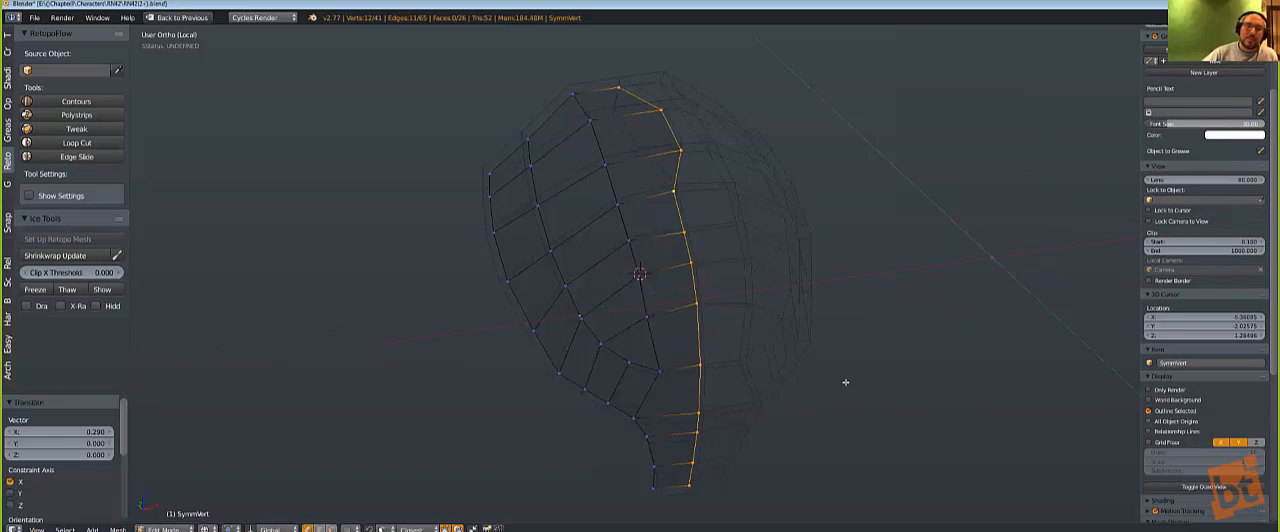
key("z")
Step: Run Hard Ops Complex Sharpen on the mirrored shell and open the HOps Helper to show its modifiers
mouse_move(734, 394)
middle_mouse_down()
mouse_move(705, 348)
mouse_move(743, 346)
mouse_move(634, 371)
mouse_move(683, 343)
mouse_move(662, 348)
middle_mouse_up()
key("Tab")
right_click(650, 346)
key("q")
left_click(674, 322)
scroll(737, 295, "up", 1)
middle_click_drag(737, 295, 720, 292)
key("ctrl+grave")
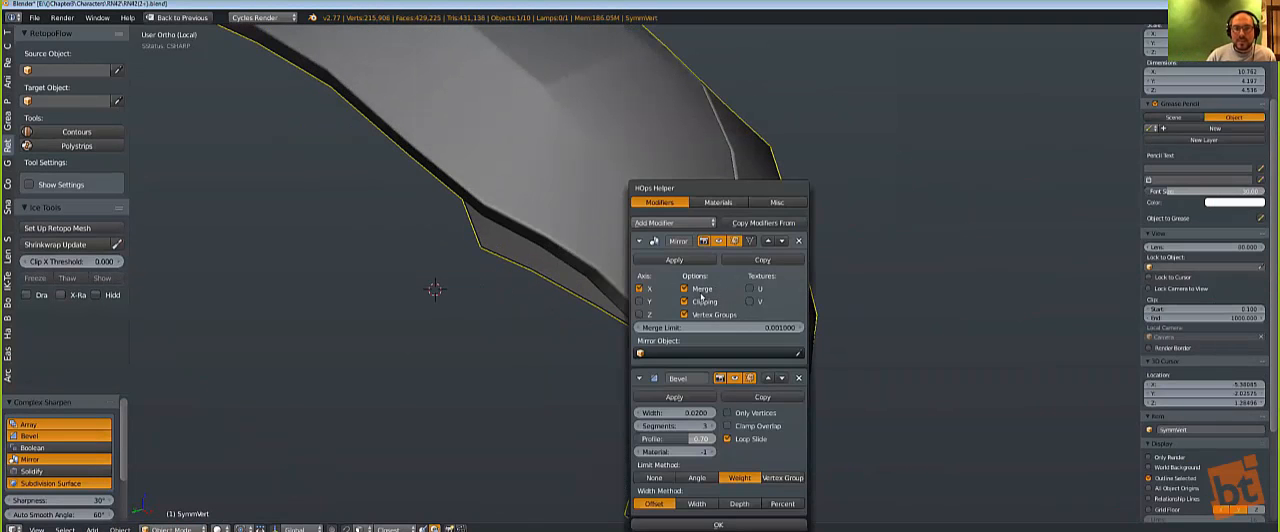
Step: Mark the raised dome's rim edges and their front segment up to the centreline as sharp, bevelled and creased with Hard Ops
middle_click_drag(640, 300, 556, 343)
key("Tab")
key("a")
right_click(512, 375, "alt")
key("q")
left_click(514, 378)
right_click(553, 385, "alt")
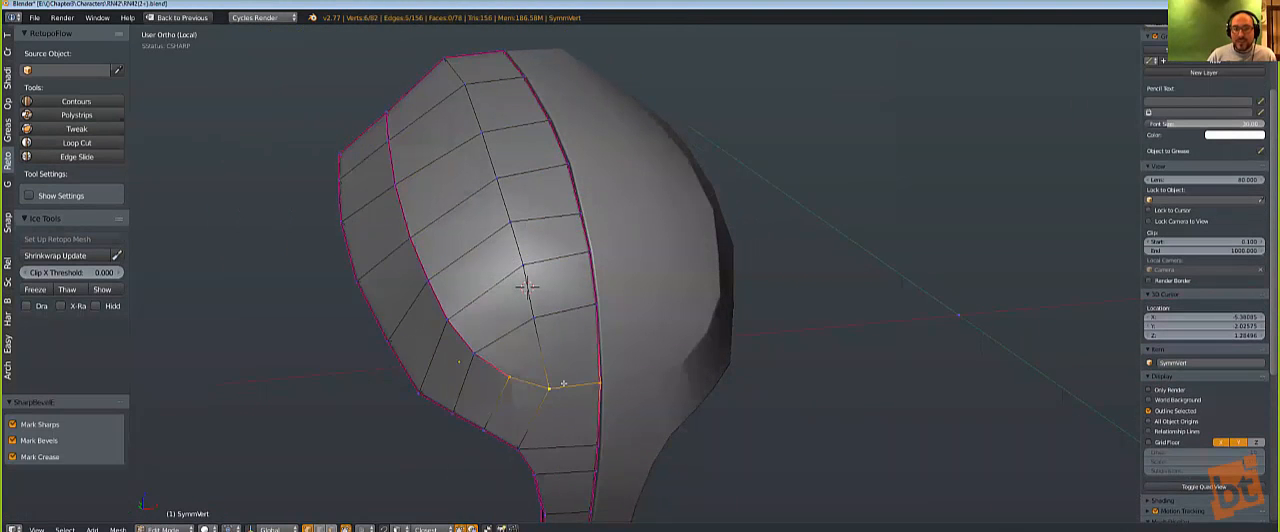
key("q")
left_click(566, 382)
key("a")
scroll(603, 378, "down", 2)
key("Tab")
Step: Inspect the shell's centre seam and its end corner up close in solid and wireframe shading
middle_click_drag(603, 378, 737, 340)
scroll(616, 340, "up", 2)
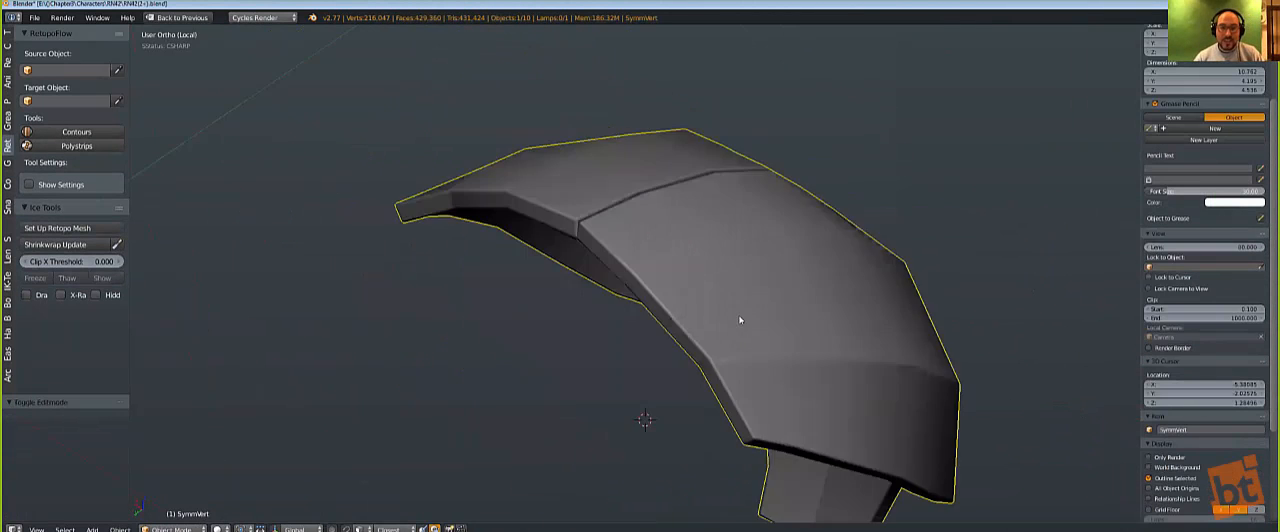
scroll(710, 287, "up", 4)
scroll(710, 287, "up", 1)
mouse_move(710, 287)
middle_mouse_down()
mouse_move(680, 286)
mouse_move(680, 303)
middle_mouse_up()
key("Tab")
key("z")
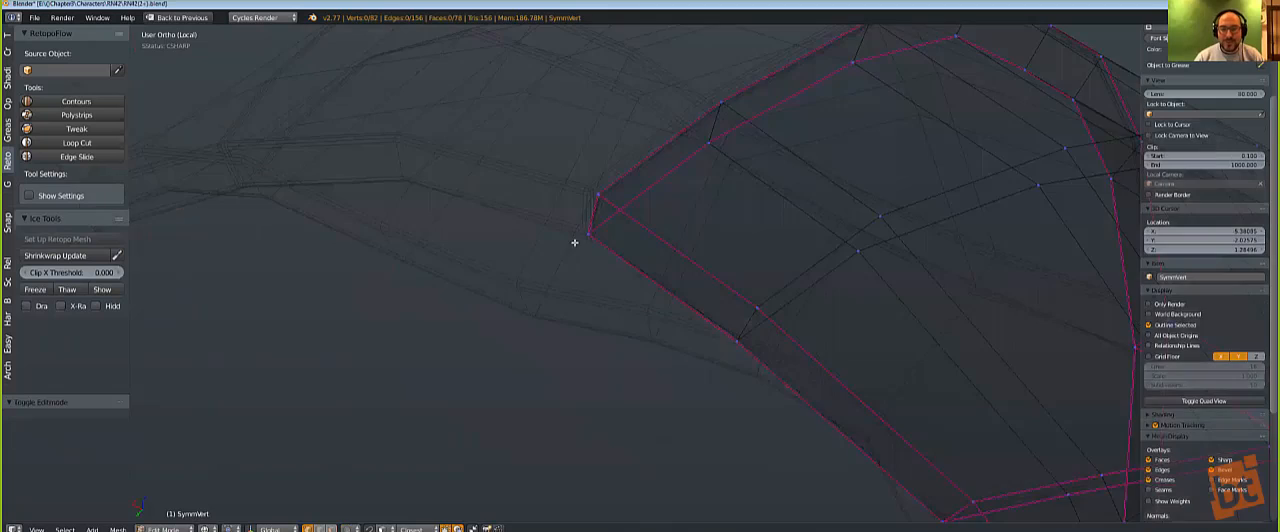
right_click(569, 238)
key("z")
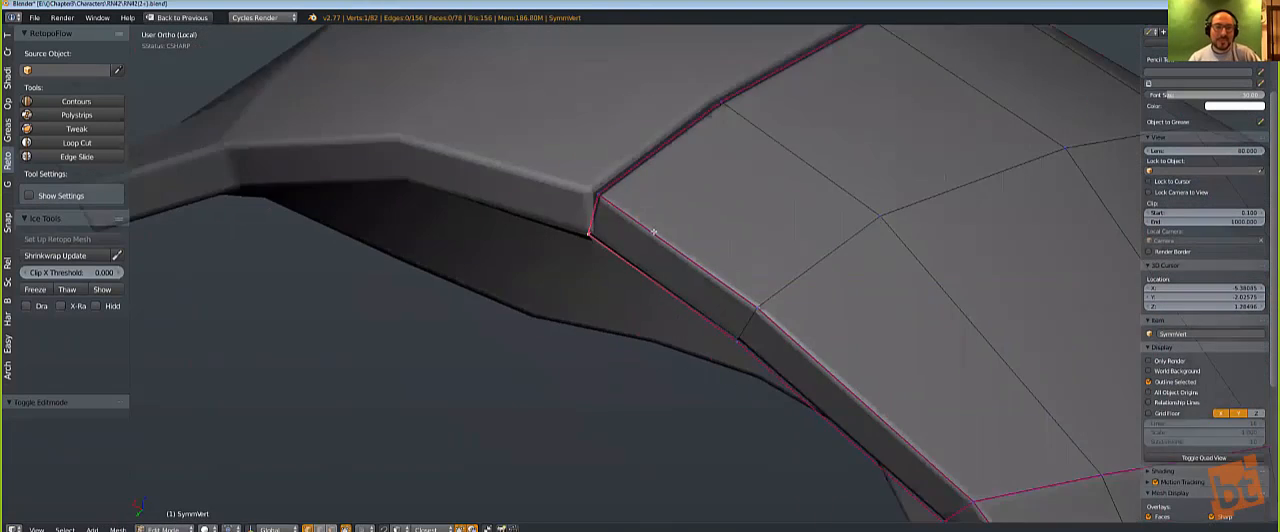
scroll(640, 237, "down", 3)
key("z")
Step: Box-select all vertices along the shell's centreline and move them along X onto the mirror plane
mouse_move(626, 263)
middle_mouse_down()
mouse_move(551, 271)
mouse_move(543, 317)
mouse_move(560, 346)
mouse_move(646, 125)
middle_mouse_up()
key("a")
key("a")
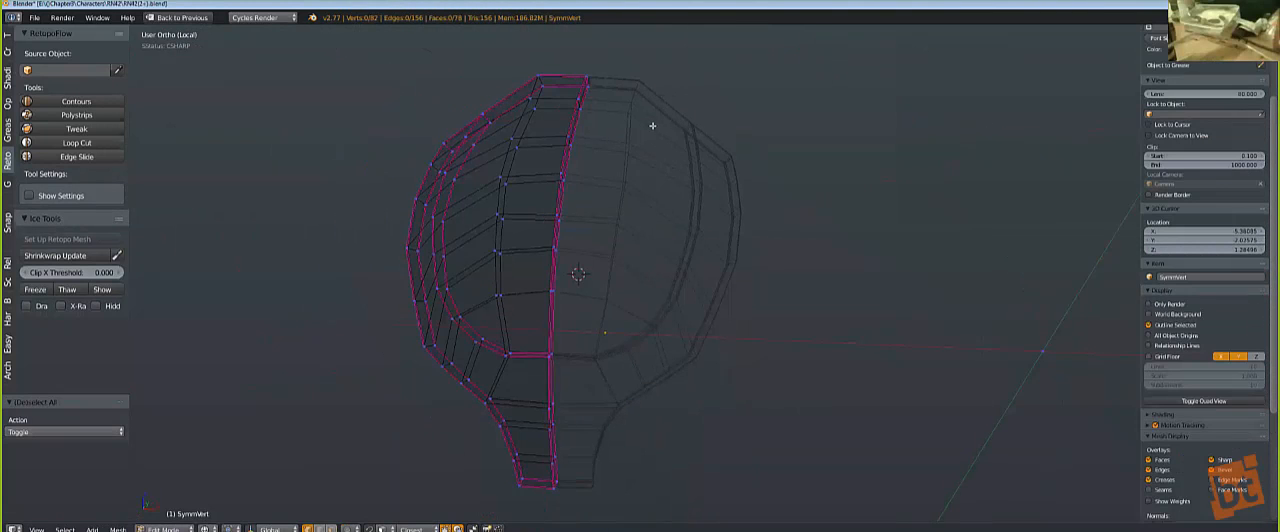
key("b")
mouse_move(691, 54)
left_mouse_down()
mouse_move(569, 280)
mouse_move(558, 519)
left_mouse_up()
key("g")
key("x")
left_click(612, 480)
key("z")
mouse_move(643, 306)
middle_mouse_down()
mouse_move(600, 322)
mouse_move(624, 290)
middle_mouse_up()
key("Tab")
scroll(624, 292, "up", 2)
key("Tab")
middle_click_drag(614, 360, 626, 271, "shift")
scroll(626, 271, "up", 6)
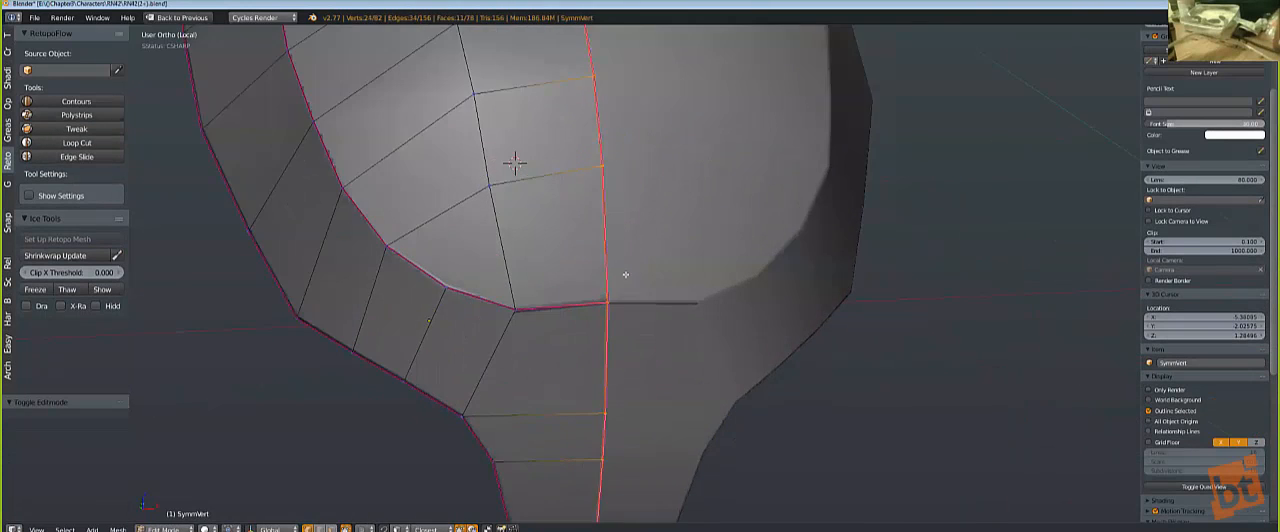
Step: Delete the interior faces that run along the shell's centreline seam
key("z")
mouse_move(583, 327)
middle_mouse_down()
mouse_move(606, 357)
mouse_move(686, 346)
mouse_move(556, 305)
mouse_move(637, 306)
mouse_move(606, 276)
mouse_move(643, 234)
mouse_move(586, 322)
mouse_move(480, 320)
mouse_move(666, 289)
mouse_move(669, 334)
mouse_move(652, 317)
middle_mouse_up()
scroll(656, 373, "down", 4)
key("x")
left_click(661, 364)
scroll(664, 340, "down", 2)
key("z")
scroll(680, 331, "down", 1)
key("Tab")
Step: Give the shell a level 1 subdivision surface and bring the full scene back in front view
key("Tab")
Step: Edge-slide the loop at the dome's centre and clear the sharp marking from the centreline loop with Hard Ops
right_click(528, 273)
key("g")
key("g")
left_click(528, 274)
right_click(531, 246, "alt")
key("q")
left_click(515, 267)
key("Tab")
scroll(620, 300, "down", 3)
scroll(622, 305, "up", 3)
key("ctrl+1")
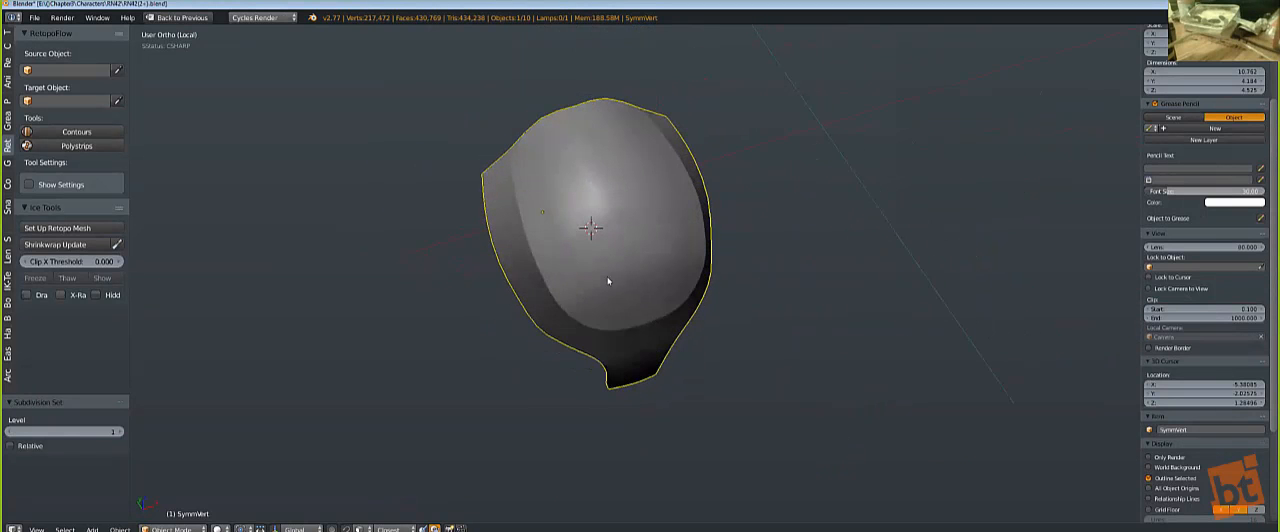
key("Tab")
middle_click_drag(601, 274, 637, 310, "shift")
middle_click_drag(588, 316, 688, 318)
key("KP_Divide")
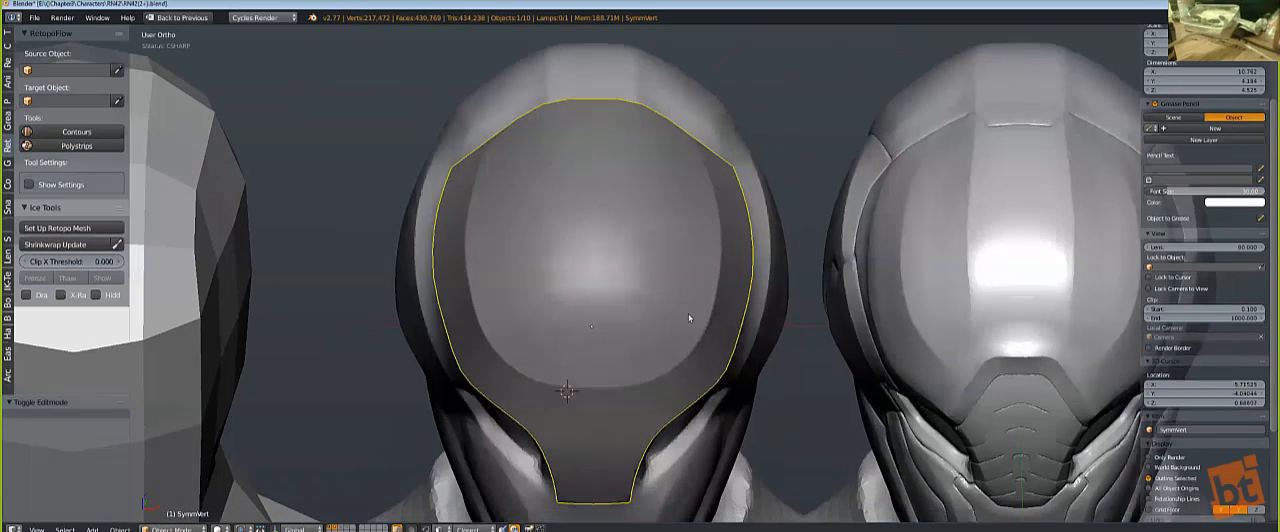
scroll(465, 263, "up", 4)
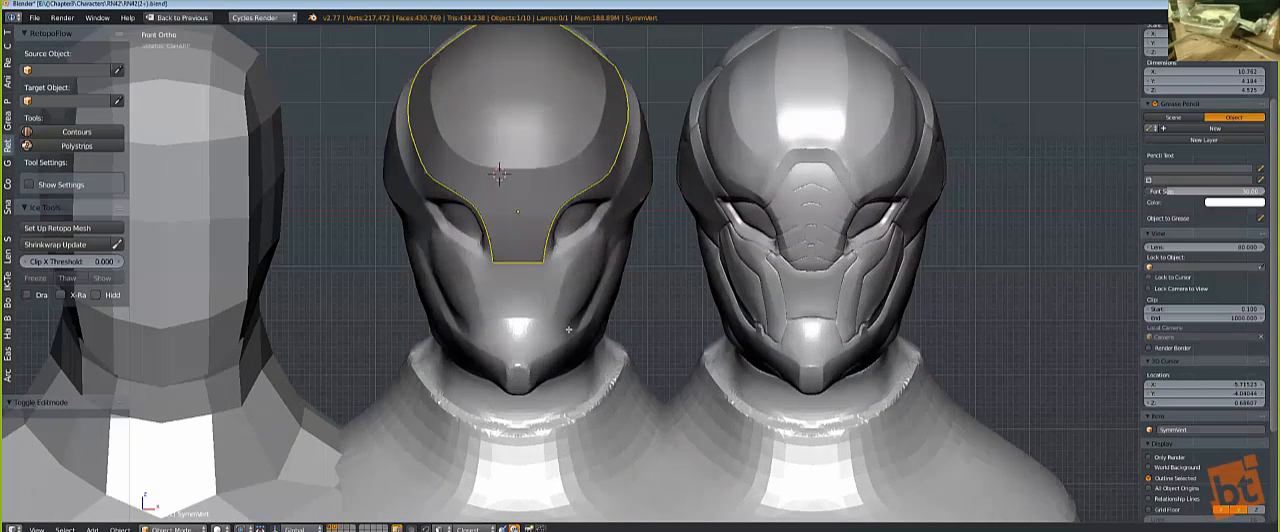
Step: Select the centre vertices at the shell's lower nose end and pull them down into a pointed tip
key("Tab")
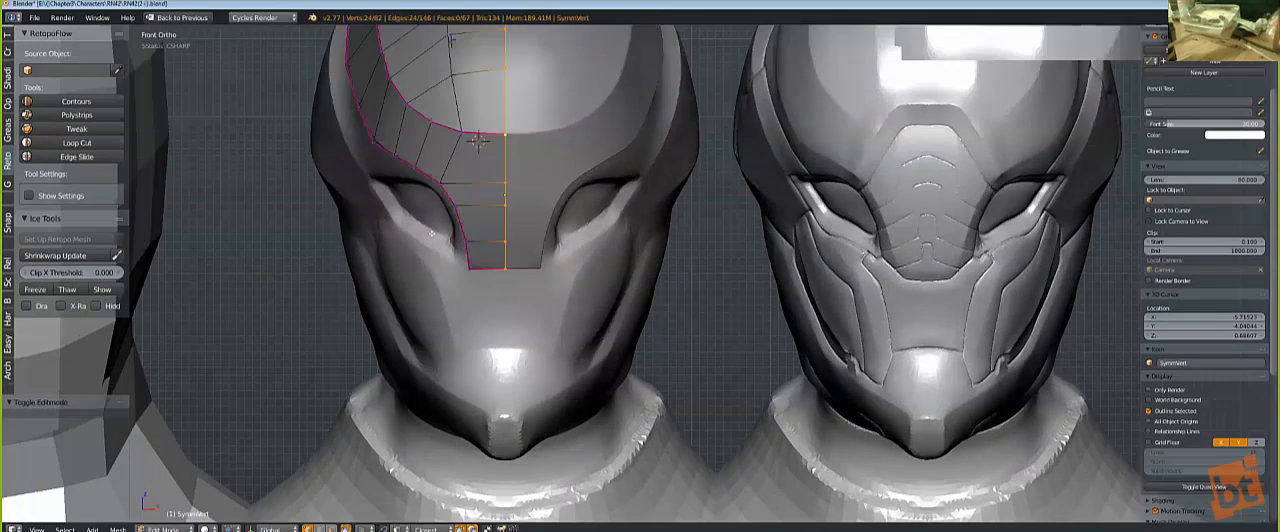
key("z")
scroll(431, 240, "up", 3)
key("a")
key("b")
left_click_drag(391, 243, 428, 275)
key("g")
left_click(566, 300)
key("z")
middle_click_drag(562, 251, 684, 292, "shift")
scroll(687, 293, "down", 1)
key("Tab")
scroll(716, 337, "down", 5)
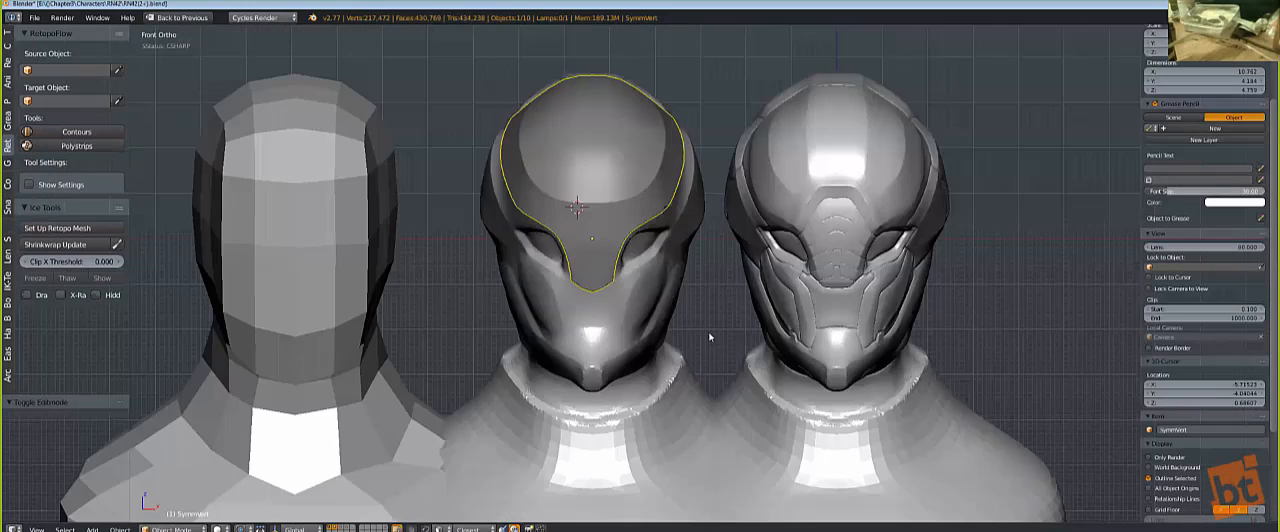
Step: Compare the forehead shell on the helmet with the neighbouring heads from front and three-quarter views
middle_click_drag(709, 334, 822, 364)
middle_click_drag(738, 272, 681, 209)
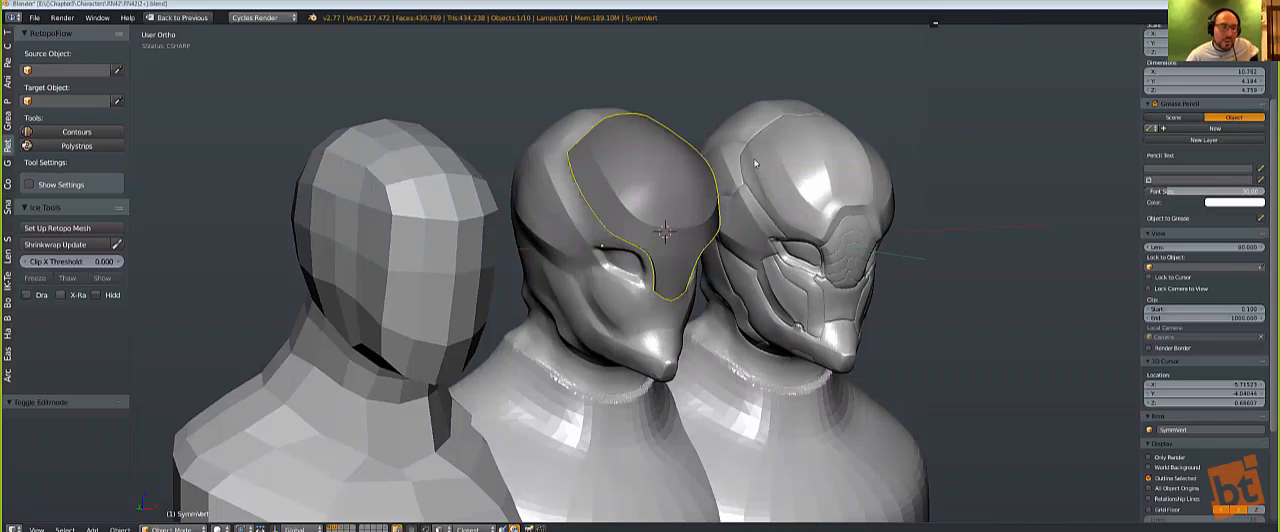
middle_click_drag(595, 285, 568, 272)
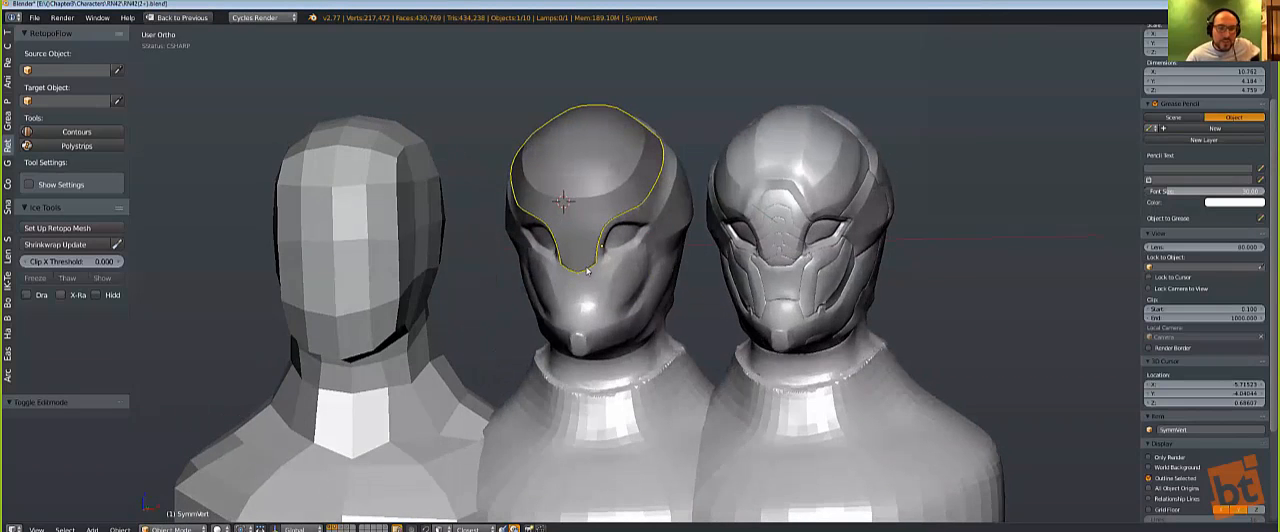
key("KP_1")
scroll(605, 210, "up", 1)
scroll(600, 207, "up", 1)
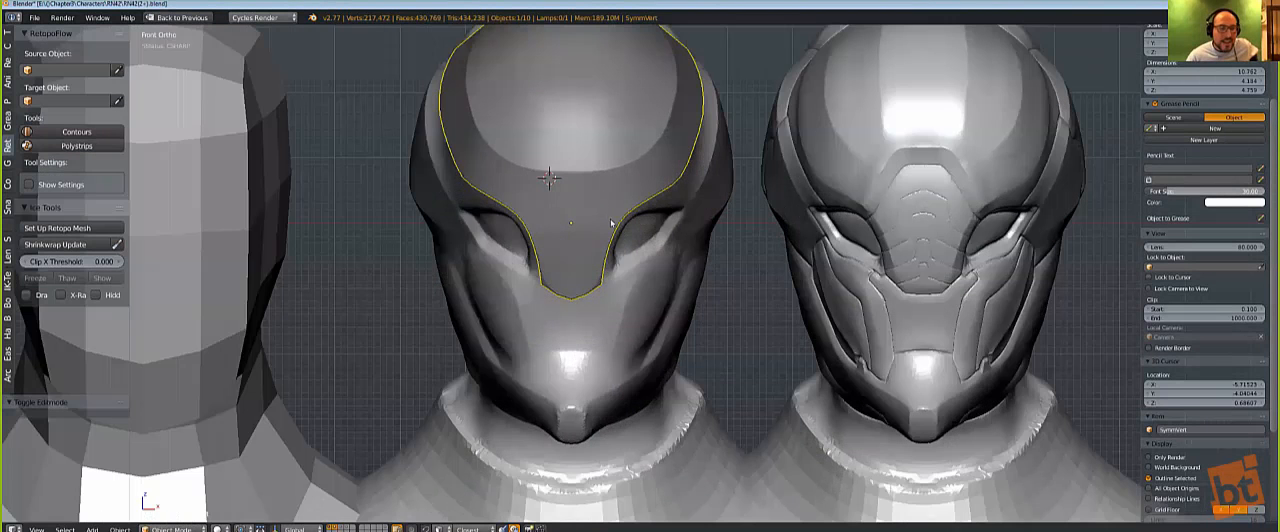
scroll(611, 222, "down", 1)
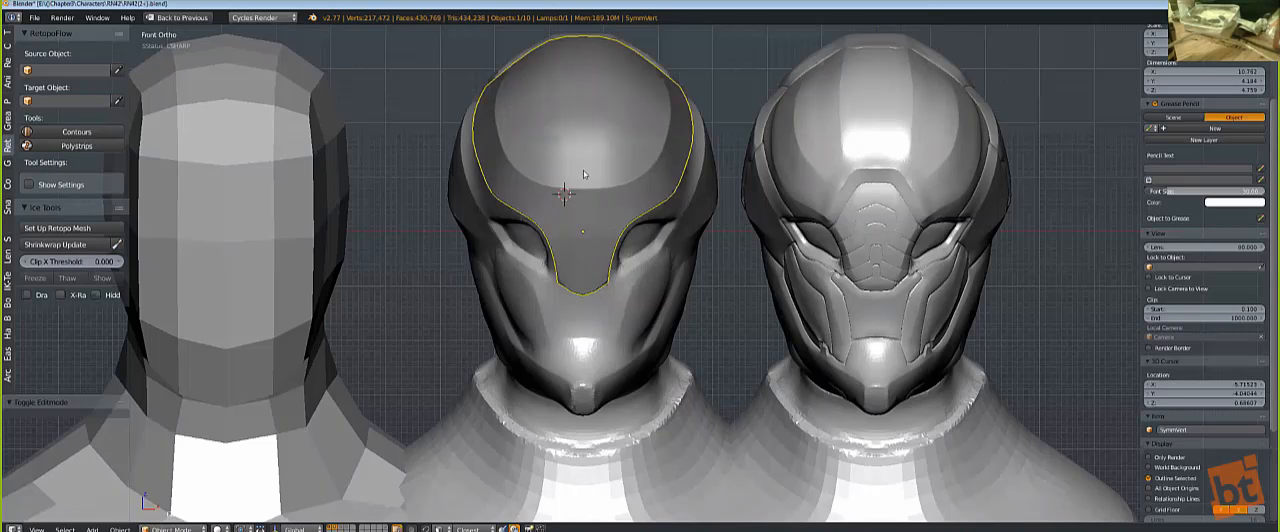
middle_click_drag(527, 224, 591, 270)
scroll(591, 270, "up", 3)
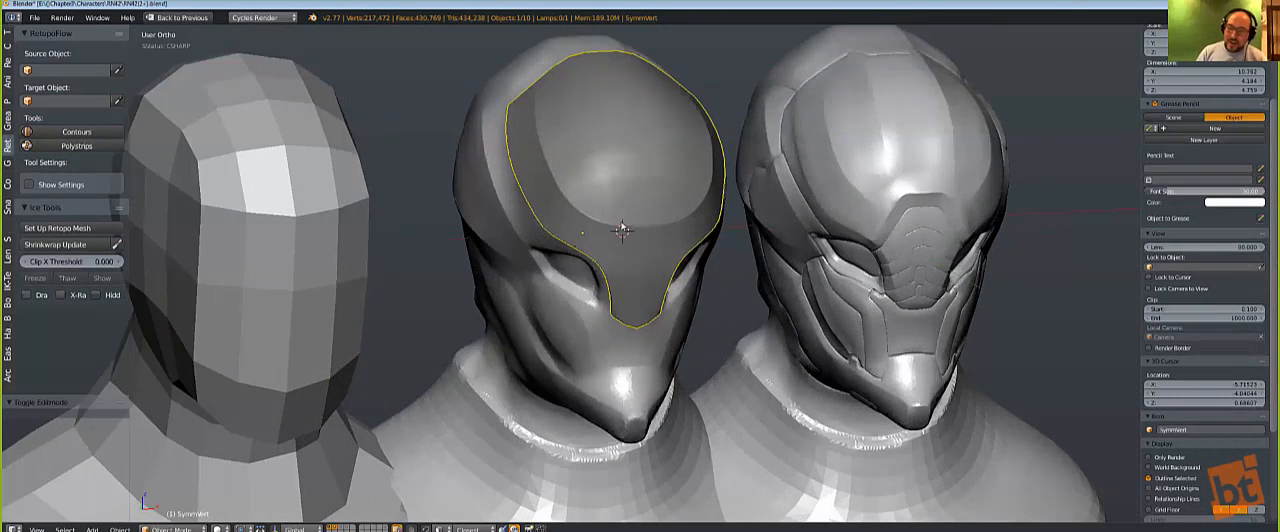
Step: Adjust the bevel width of the forehead shell with Hard Ops Adjust Bevel
scroll(751, 156, "up", 2)
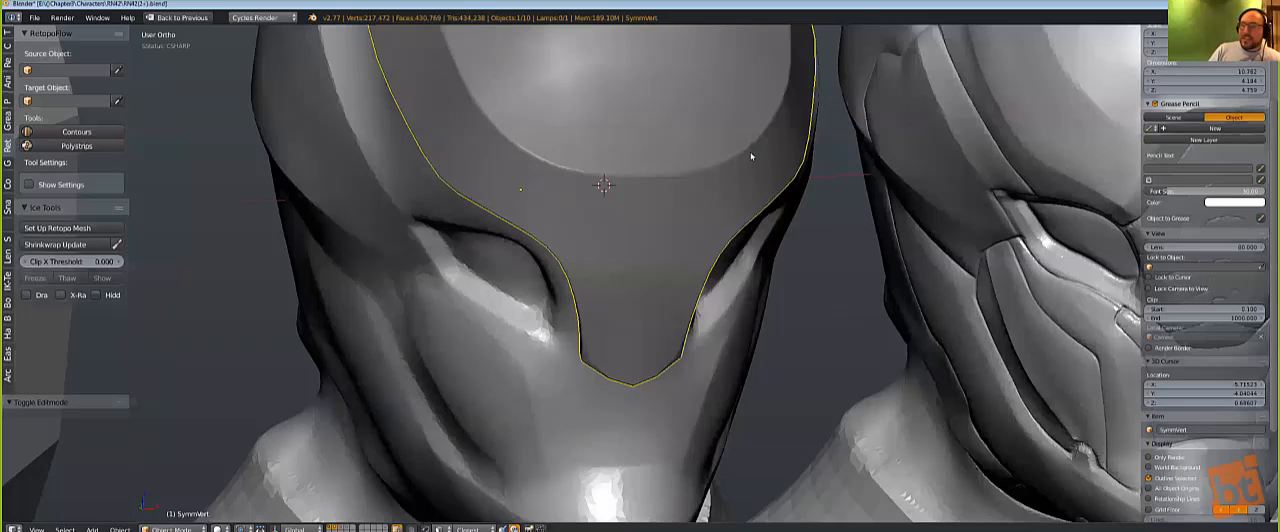
scroll(785, 152, "up", 2)
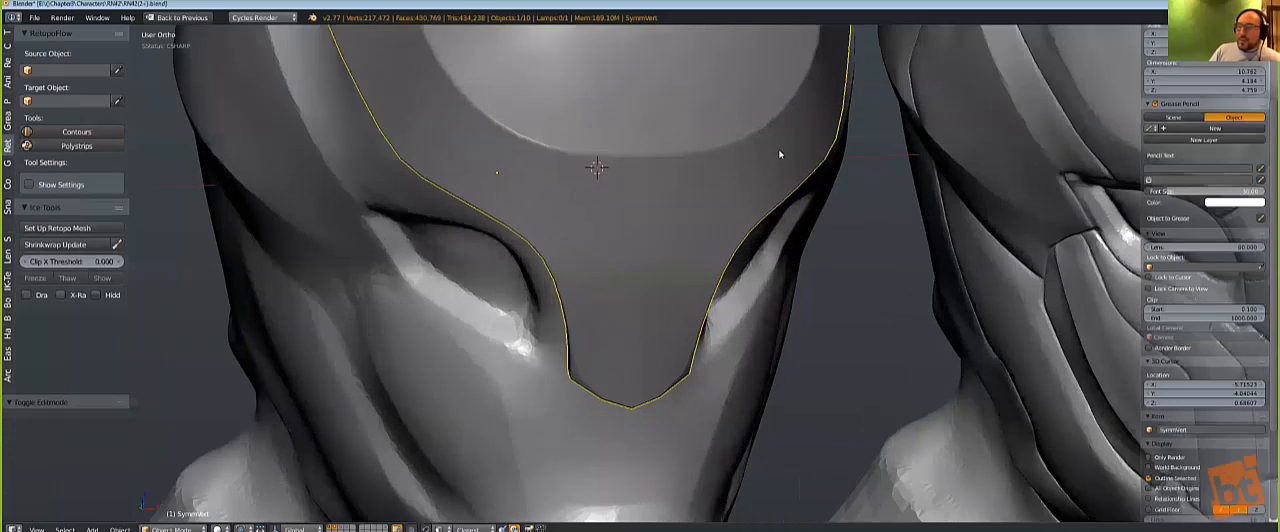
key("q")
left_click(691, 175)
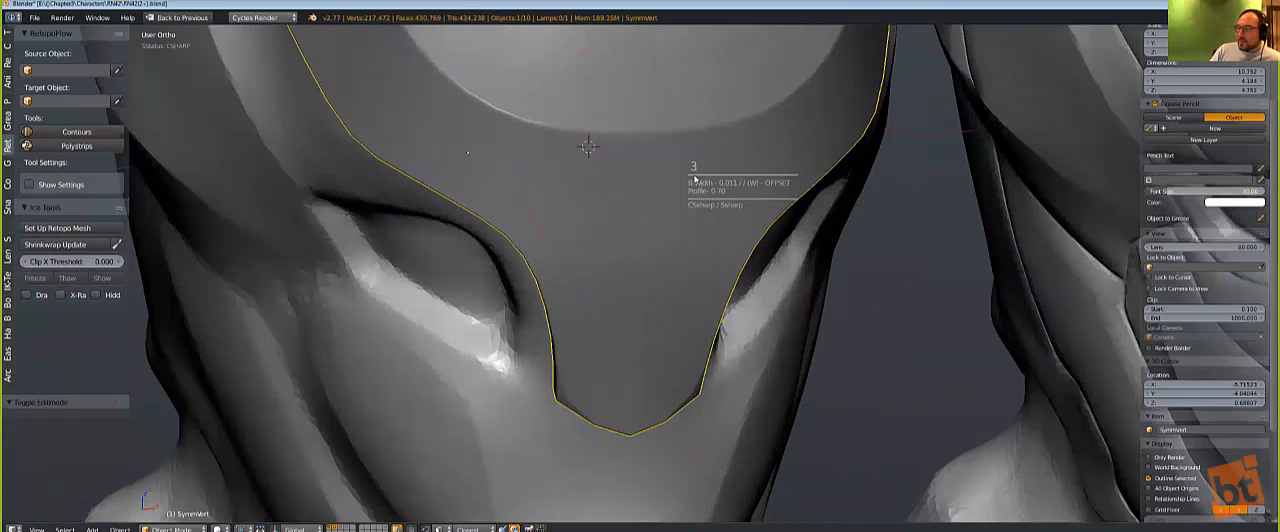
left_click(681, 183)
scroll(620, 217, "down", 2)
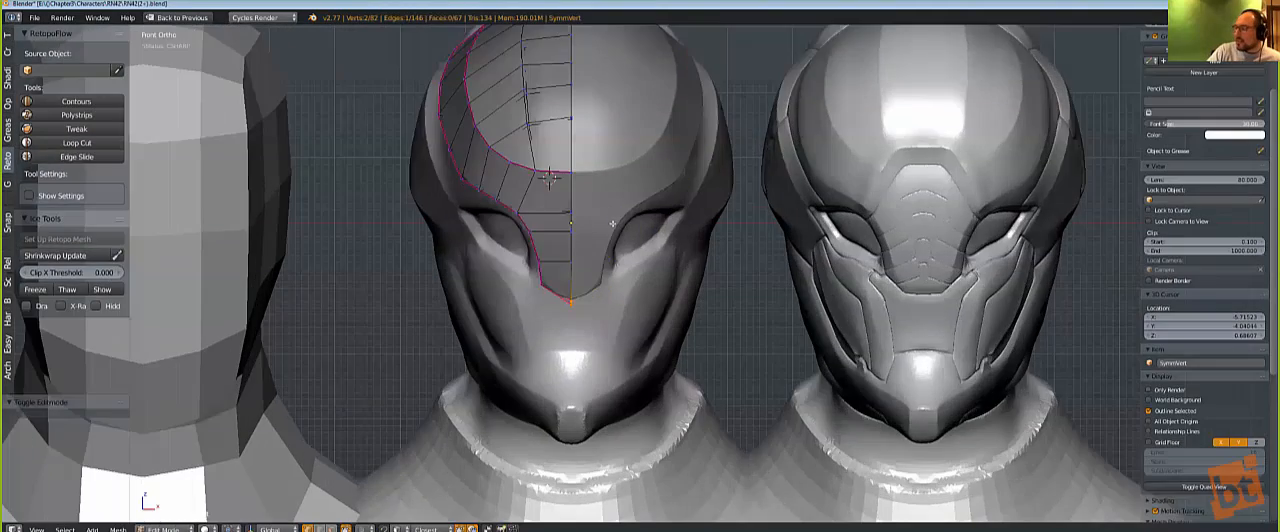
Step: Try edge-sliding the shell's selected centreline loop in front view and undo the change
scroll(638, 240, "up", 2)
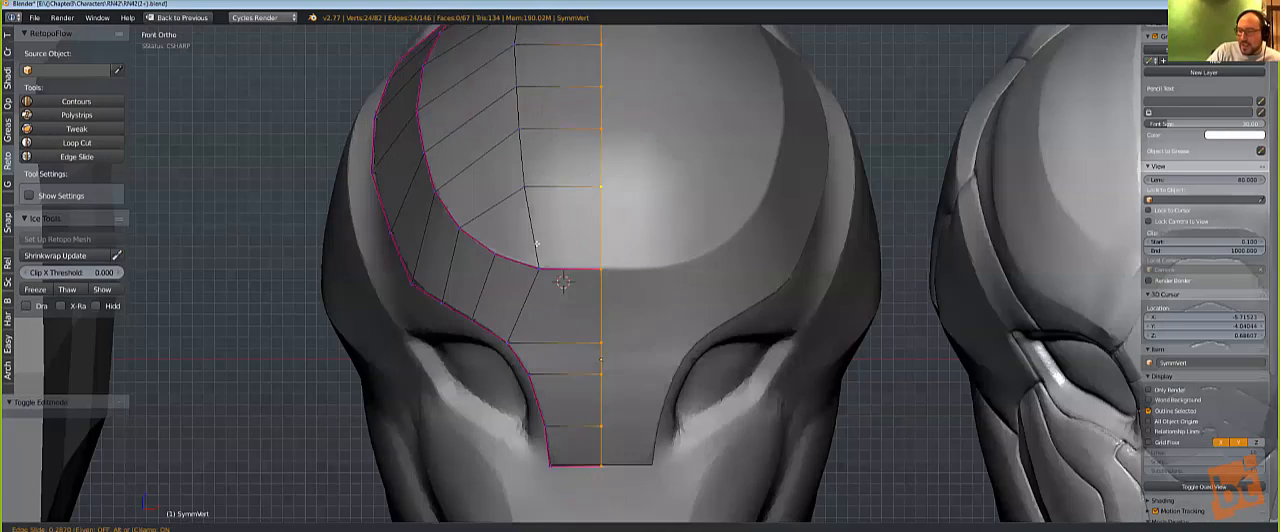
left_click(580, 276)
scroll(645, 299, "down", 2)
key("ctrl+z")
Step: Isolate the forehead shell in local view
middle_click_drag(657, 175, 691, 211)
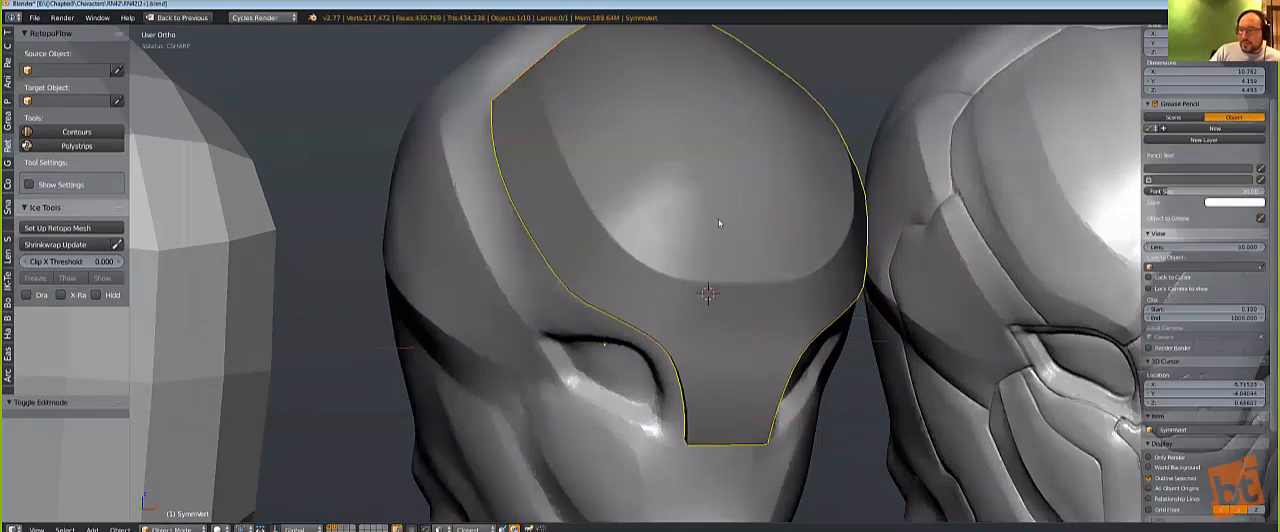
key("z")
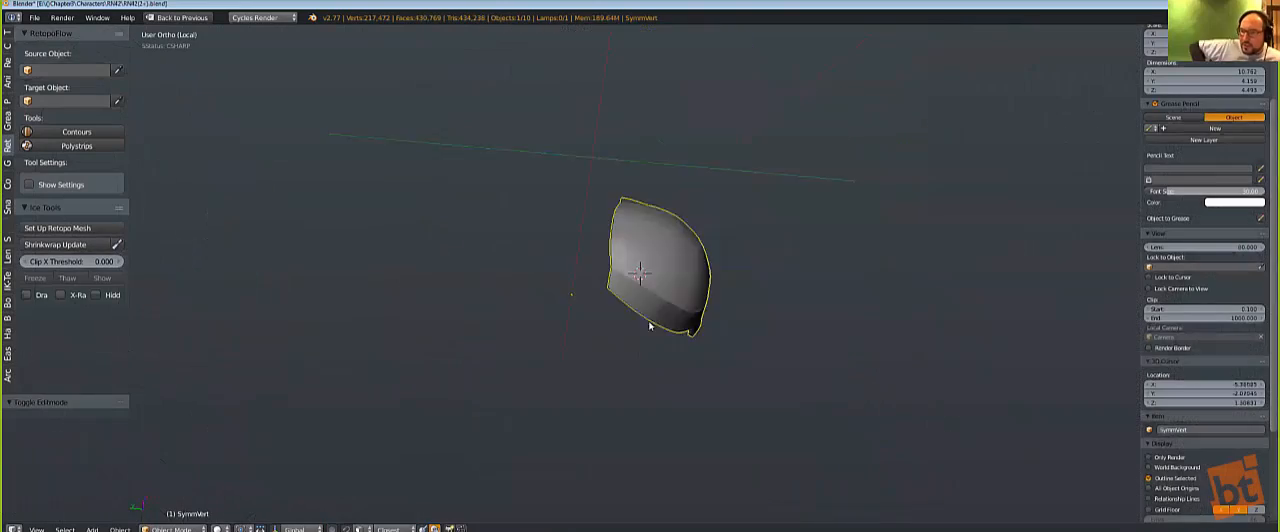
scroll(723, 306, "up", 3)
Step: Try a Hard Ops sharpening operation on the long edge loop beside the dome's centreline, and undo it
key("Tab")
middle_click_drag(747, 229, 850, 271)
key("a")
middle_click_drag(638, 282, 618, 265)
right_click(610, 274, "alt")
key("q")
left_click(622, 317)
key("Tab")
mouse_move(622, 317)
middle_mouse_down()
mouse_move(626, 337)
mouse_move(603, 351)
mouse_move(619, 331)
middle_mouse_up()
scroll(619, 331, "up", 2)
key("Tab")
key("ctrl+z")
key("Tab")
Step: Remove the shell's Subsurf modifier and switch mesh selection to edge mode
key("ctrl+grave")
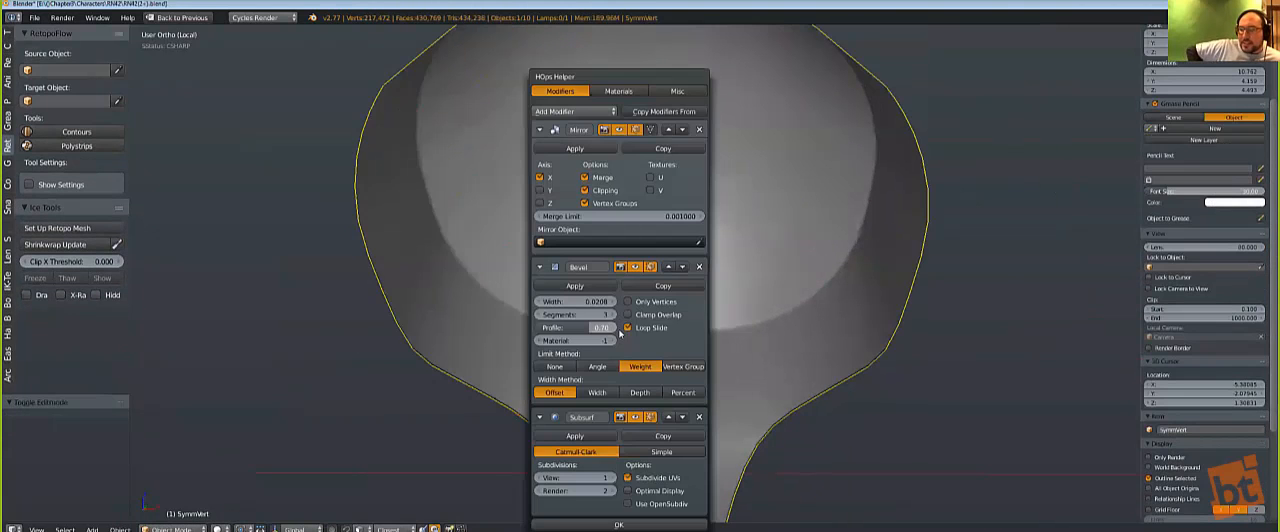
left_click(699, 417)
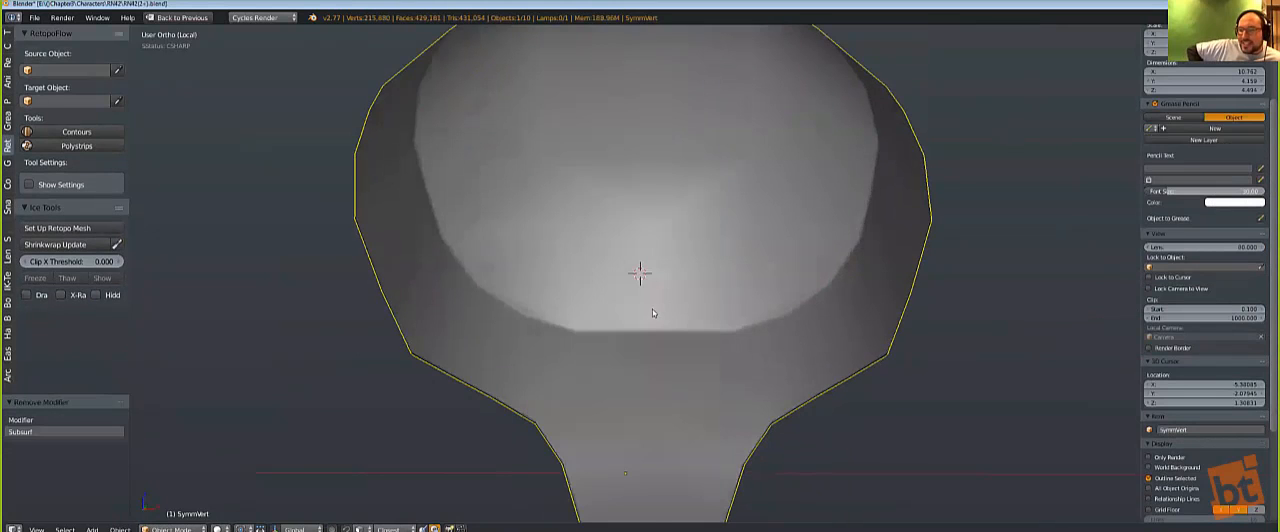
key("Tab")
key("ctrl+Tab")
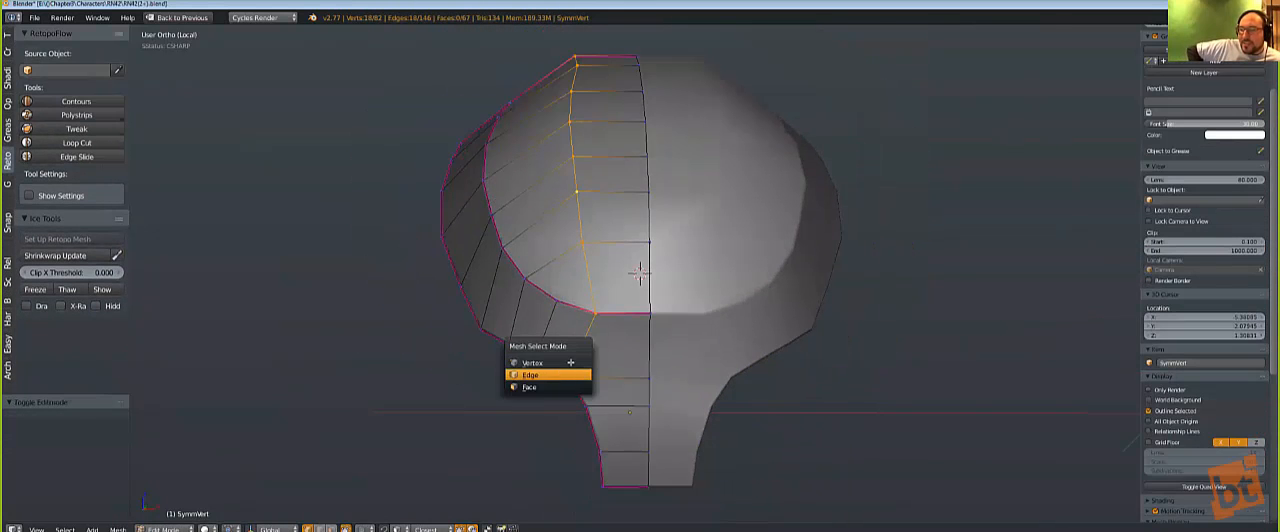
left_click(562, 372)
Step: Select the dome's long edge run beside the centreline, ending at the front rim, and mark it sharp with Hard Ops
middle_click_drag(580, 354, 782, 344)
middle_click_drag(708, 326, 560, 350)
scroll(425, 349, "up", 5)
key("q")
left_click(450, 324)
scroll(530, 280, "down", 2)
key("Tab")
Step: Adjust the shell's bevel width to about 0.028 with Hard Ops Adjust Bevel
middle_click_drag(549, 266, 561, 368)
key("q")
left_click(551, 367)
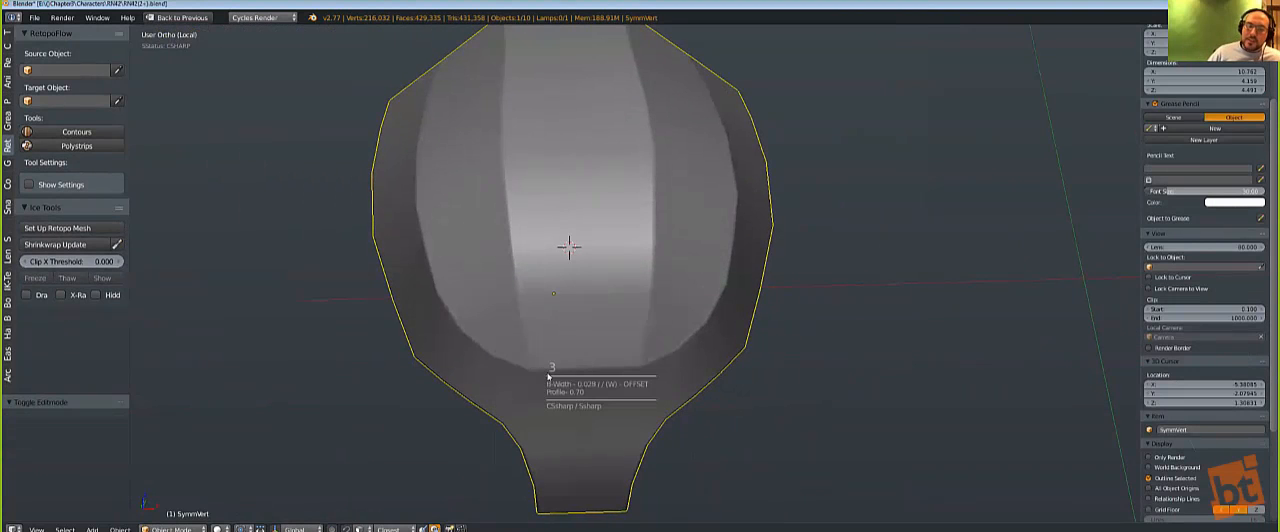
left_click(543, 374)
Step: Edge-slide the cross row just above the dome's front rim by a factor of about -0.105
key("Tab")
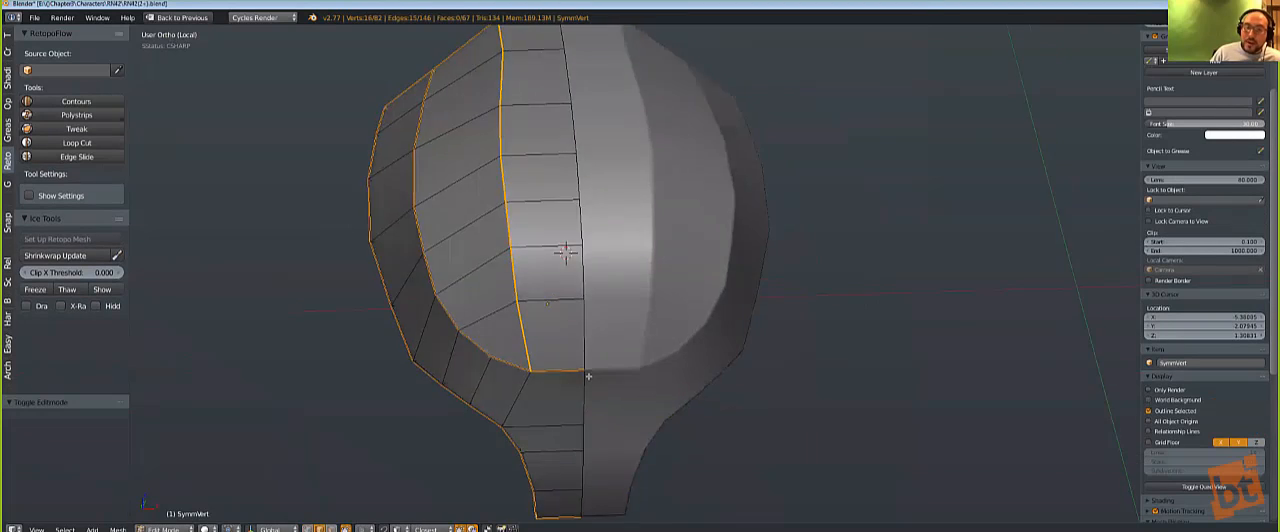
middle_click_drag(543, 374, 492, 353)
key("g")
key("g")
left_click(492, 353)
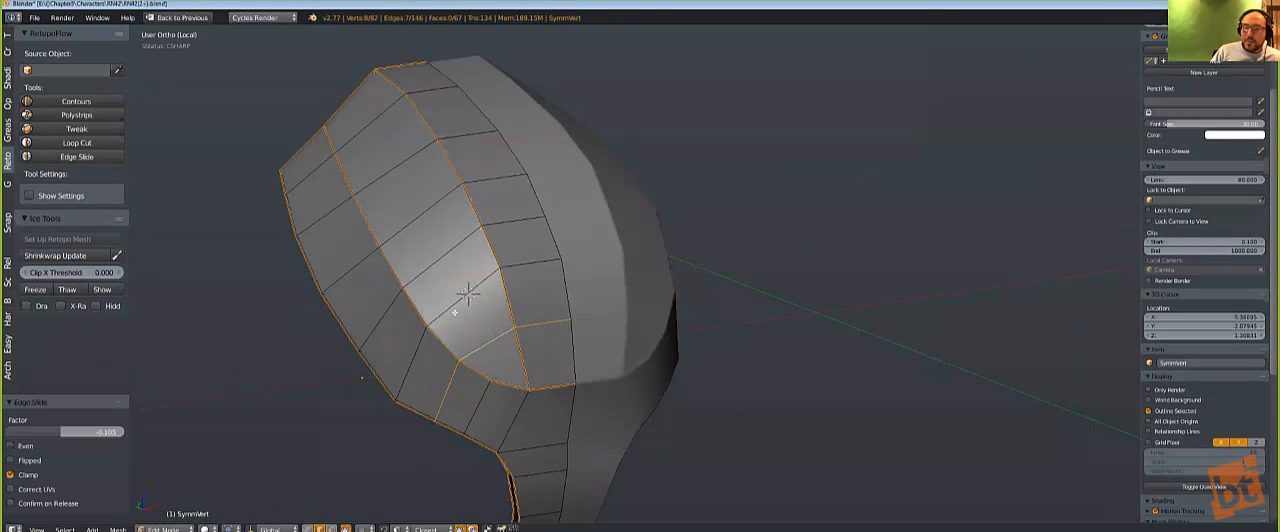
Step: Edge-slide the cross row just above the dome's front rim once more, plus a cross row farther up the dome, to even their spacing
key("g")
key("g")
left_click(458, 300)
right_click(449, 258, "alt")
key("g")
key("g")
left_click(440, 242)
Step: Edge-slide the cross row around the middle of the dome by a factor of about -0.220, and refine its position with a second slide
right_click(437, 207, "alt")
key("g")
key("g")
left_click(437, 193)
key("g")
key("g")
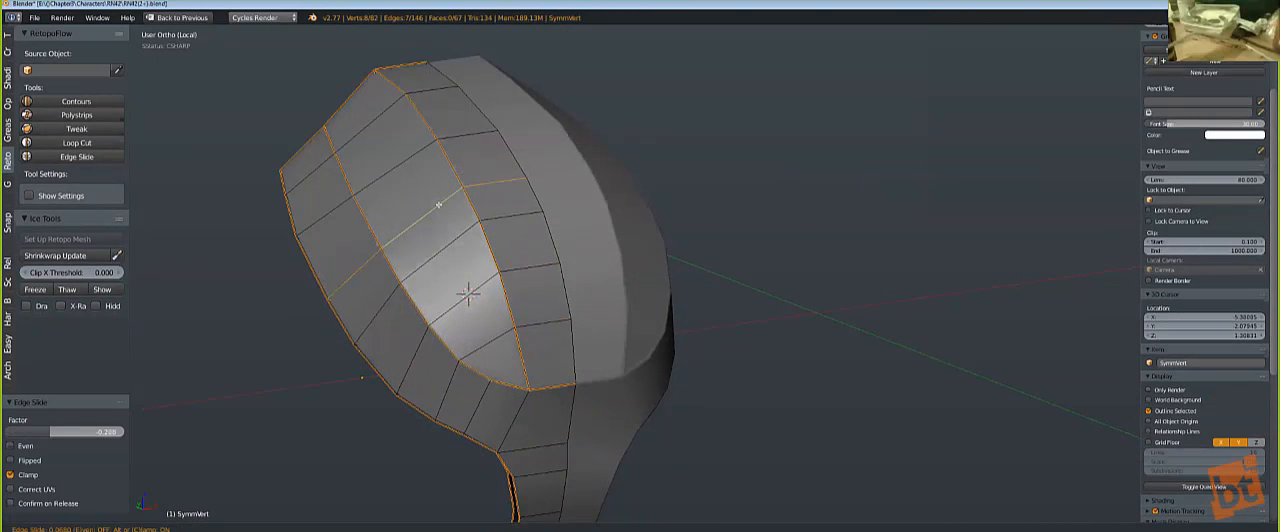
left_click(437, 194)
Step: Edge-slide the next cross row toward the dome's upper end in two passes to balance the face spacing
right_click(412, 166, "alt")
key("g")
key("g")
left_click(403, 146)
key("g")
key("g")
left_click(410, 158)
Step: Finish editing the cross rows and return the shell to Object Mode
middle_click_drag(404, 169, 420, 214)
right_click(359, 97, "alt")
middle_click_drag(360, 95, 594, 386)
key("Tab")
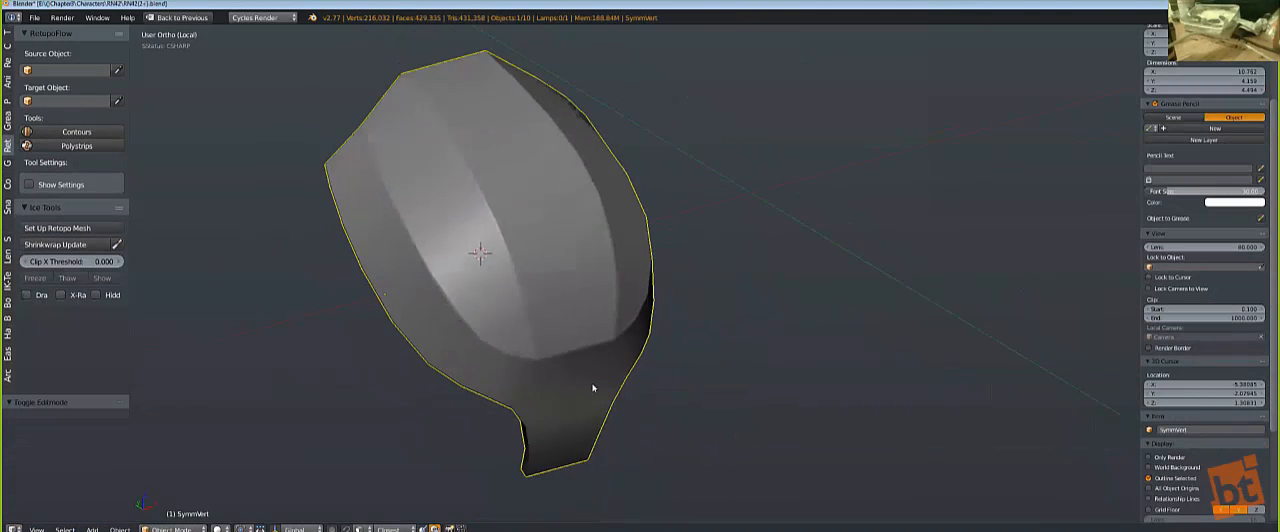